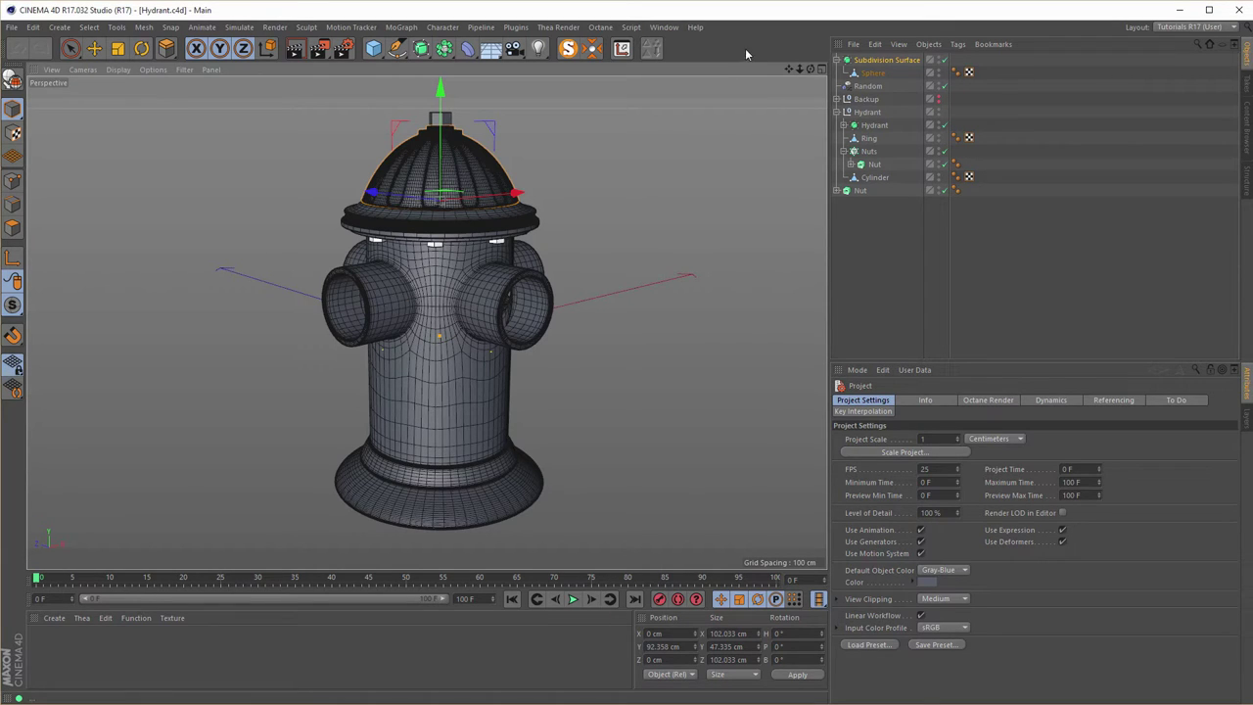
Collapse the Subdivision Surface and Hydrant hierarchies and hide the Hydrant in the viewport.
left_click(69, 48)
left_click(838, 61)
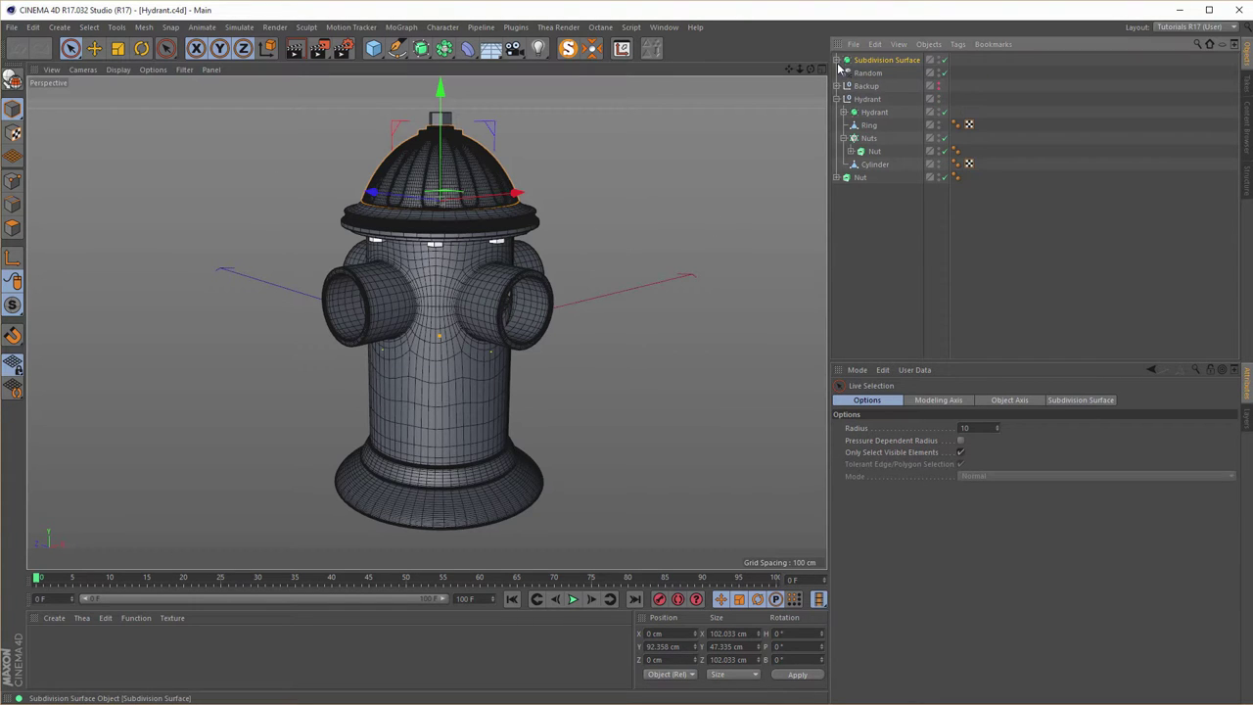
left_click(836, 99)
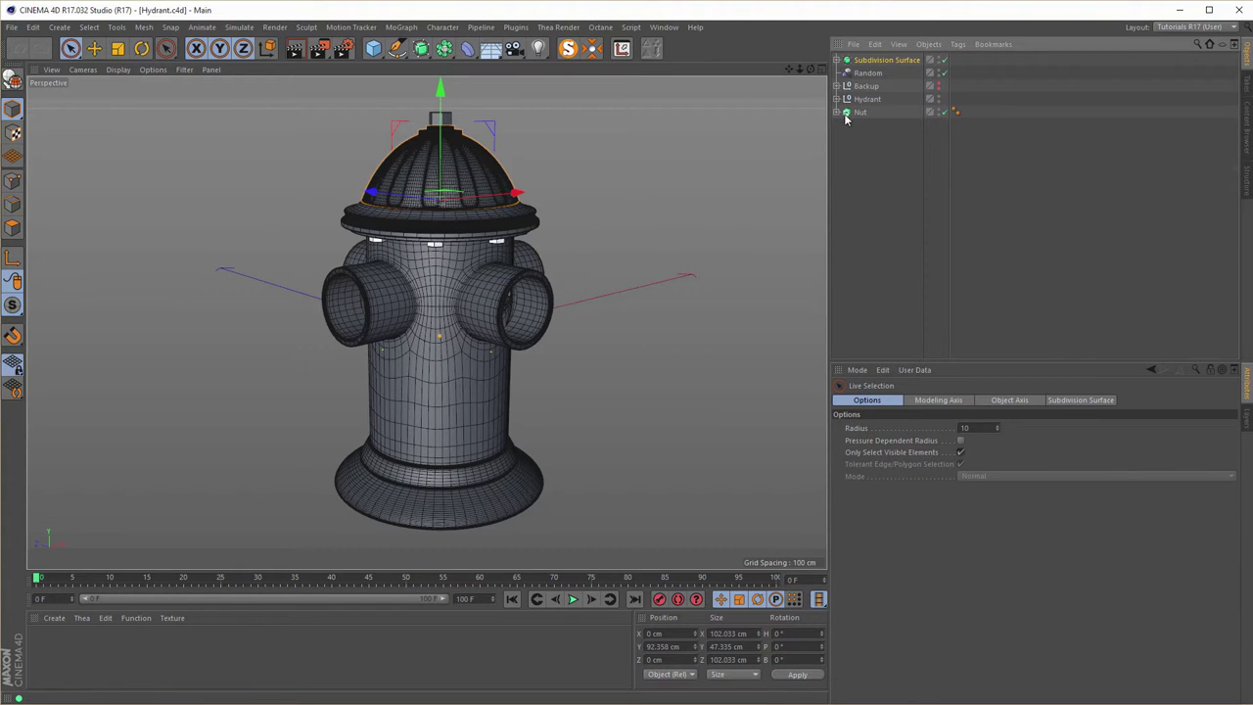
left_click(865, 99)
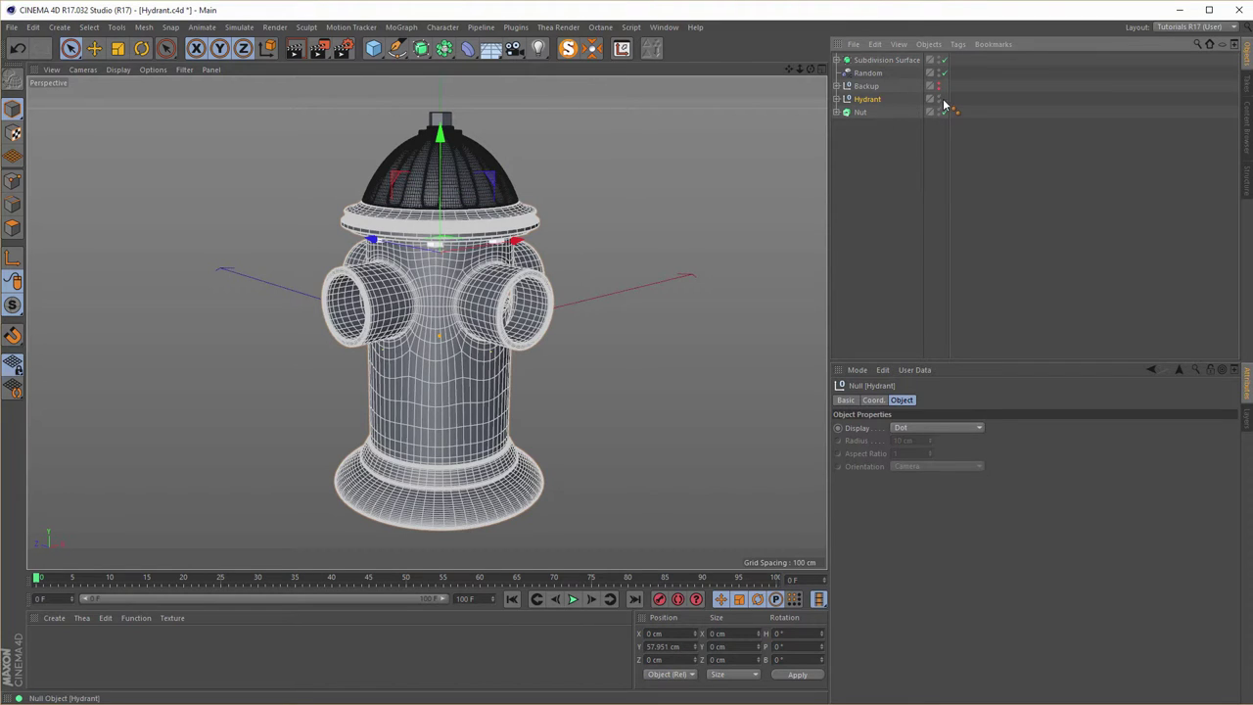
left_click(940, 98)
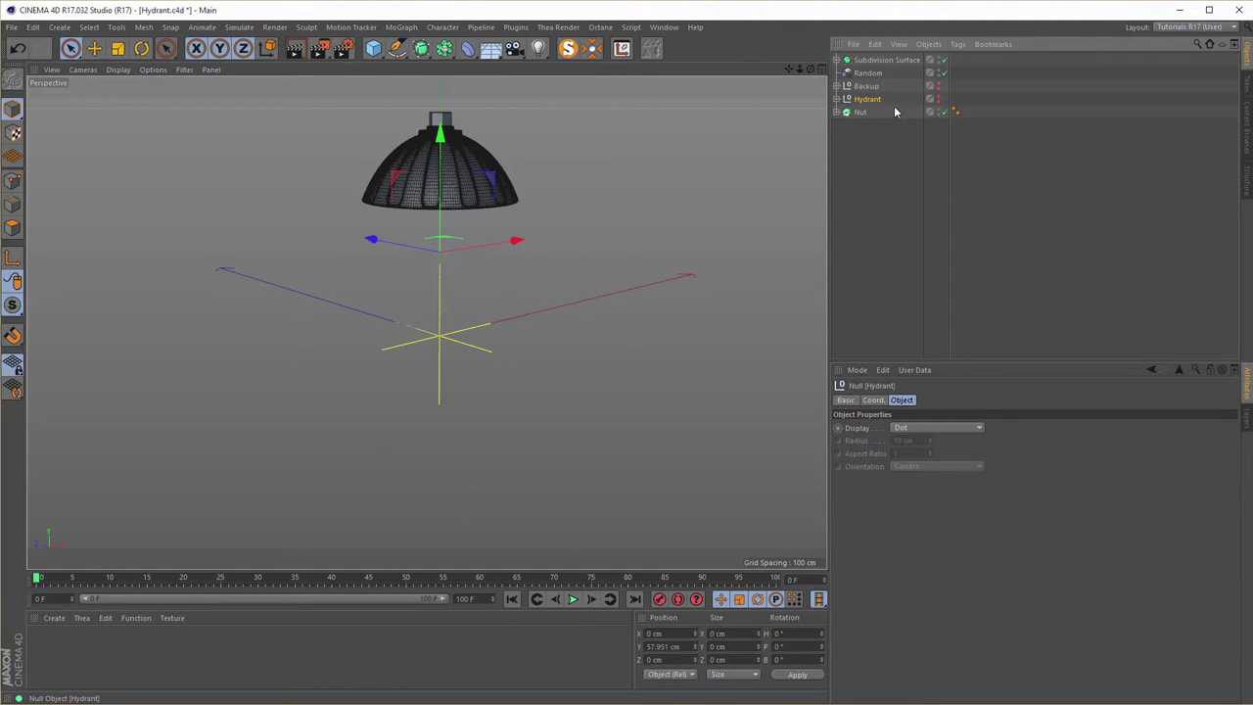
Move the Subdivision Surface into the Hydrant group and rename it 'Head'.
left_click(874, 60)
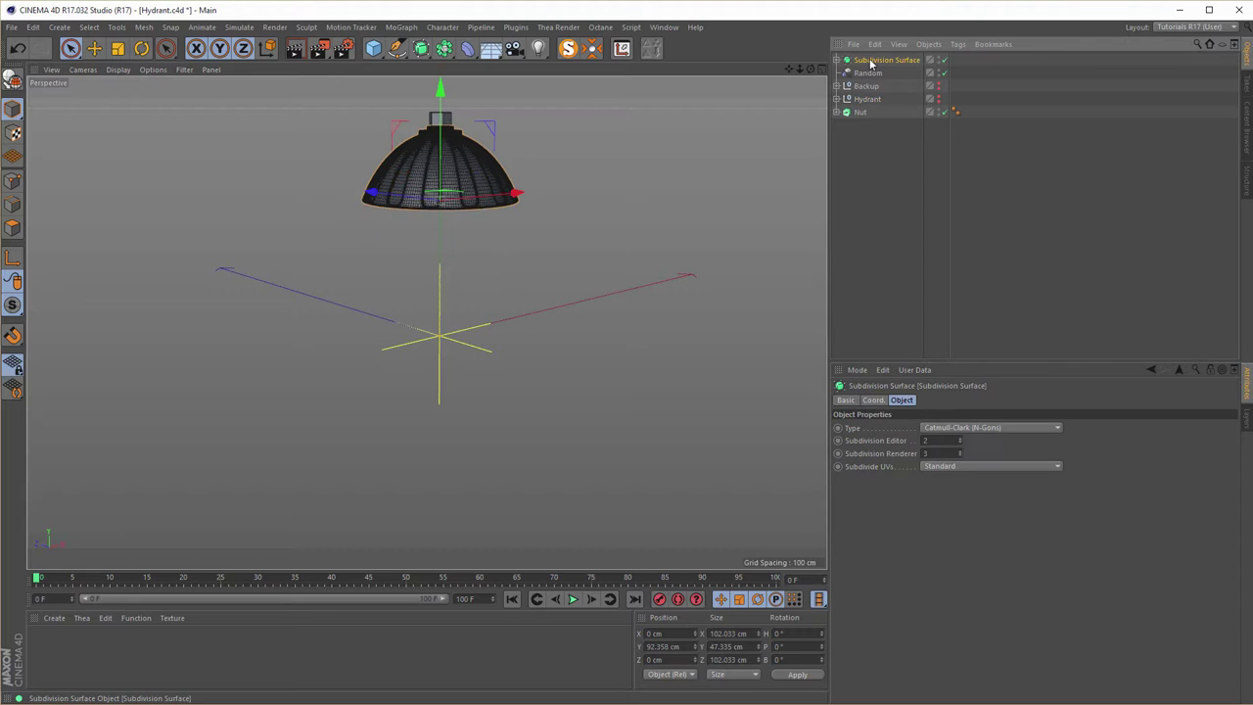
left_click_drag(866, 61, 871, 101)
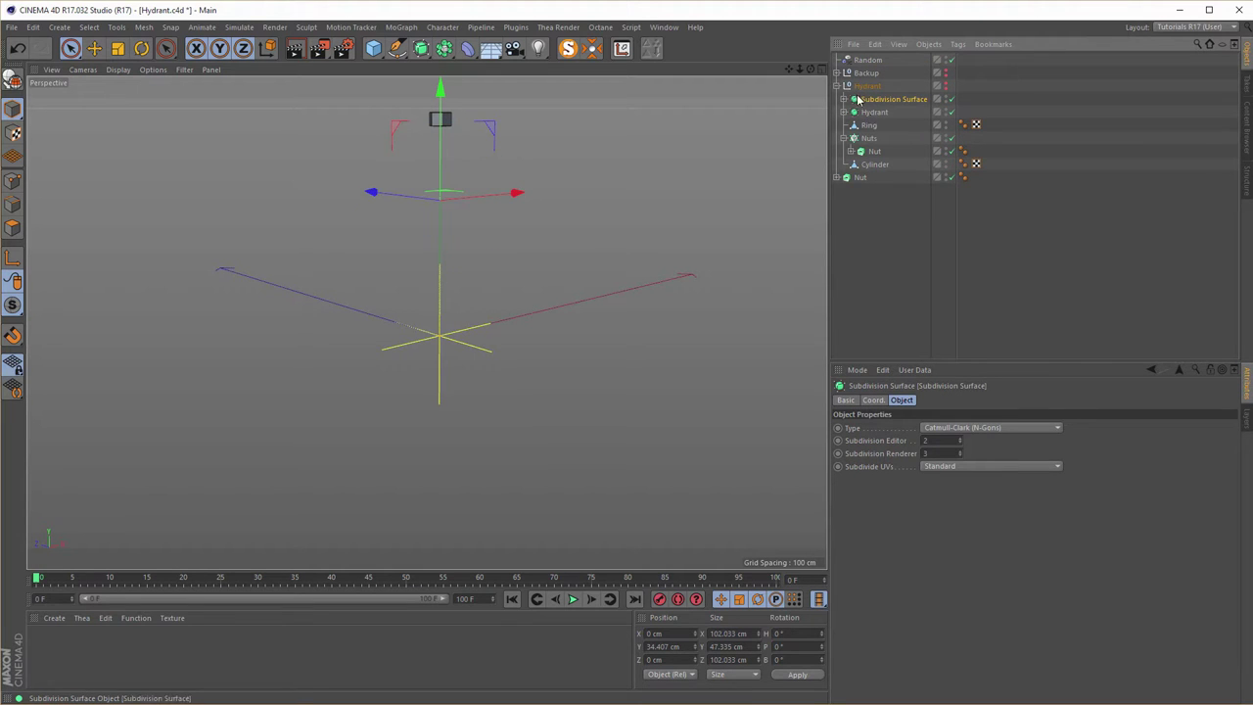
double_click(881, 98)
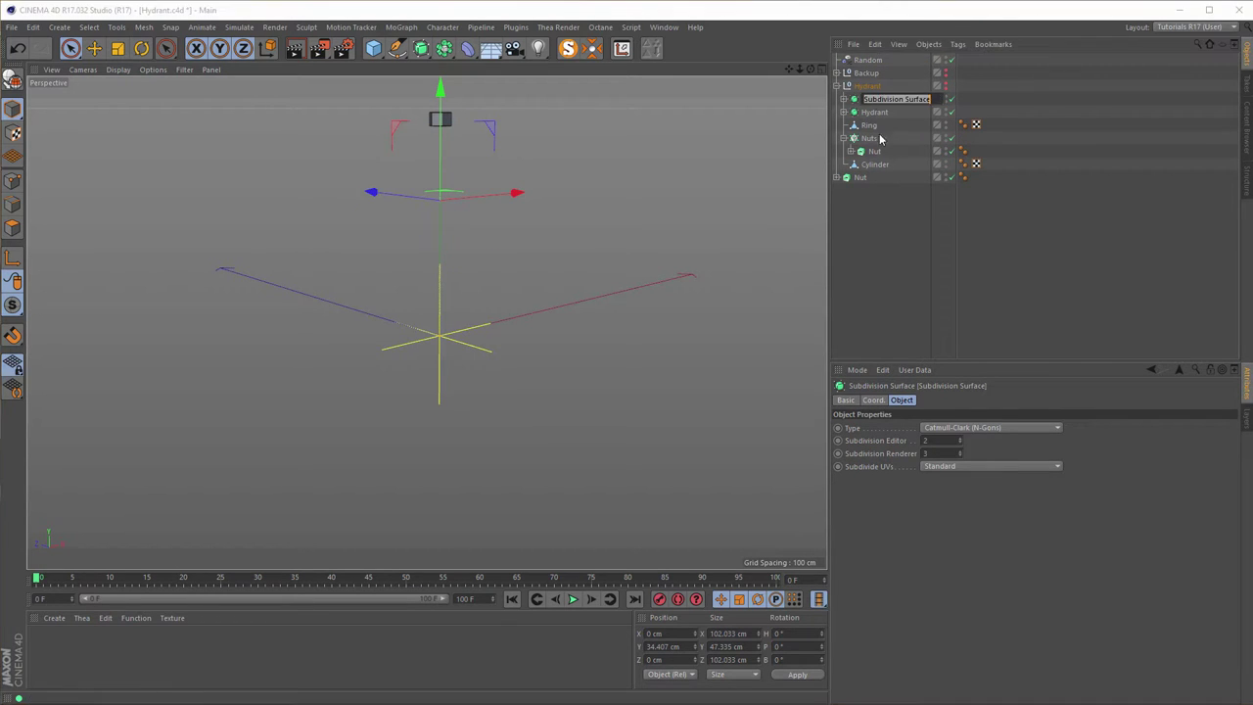
type("Hy")
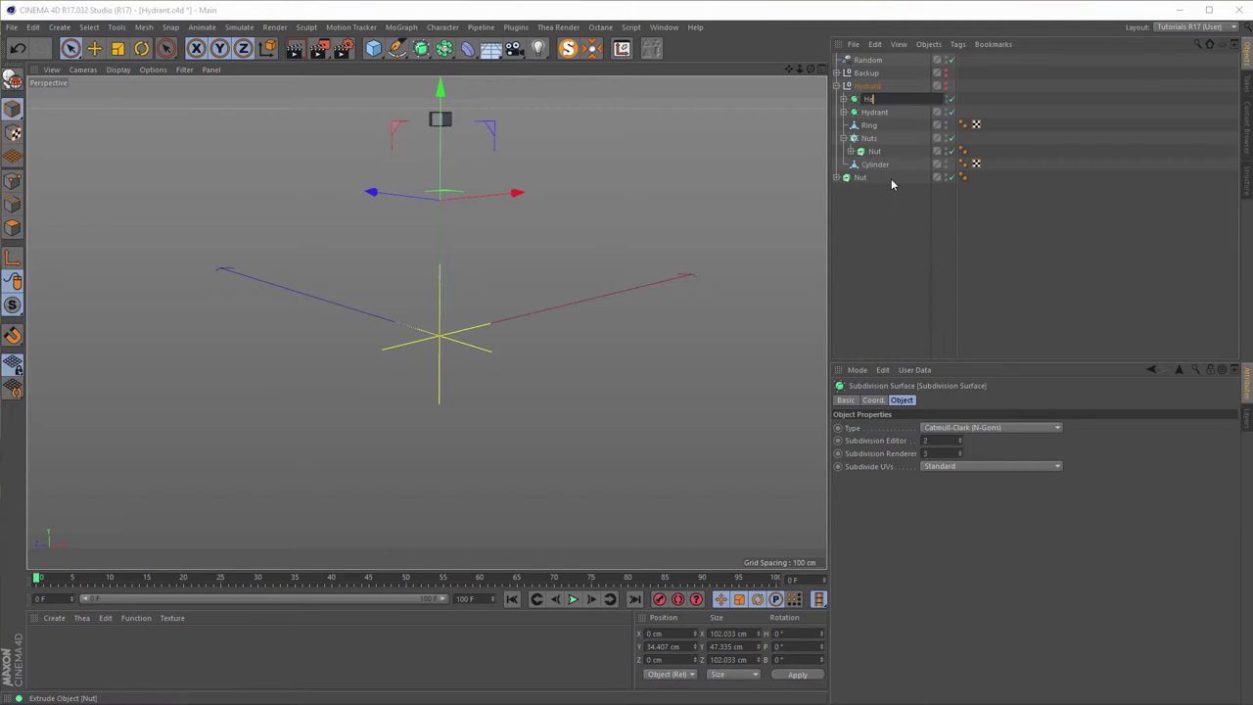
type("ad")
key("Return")
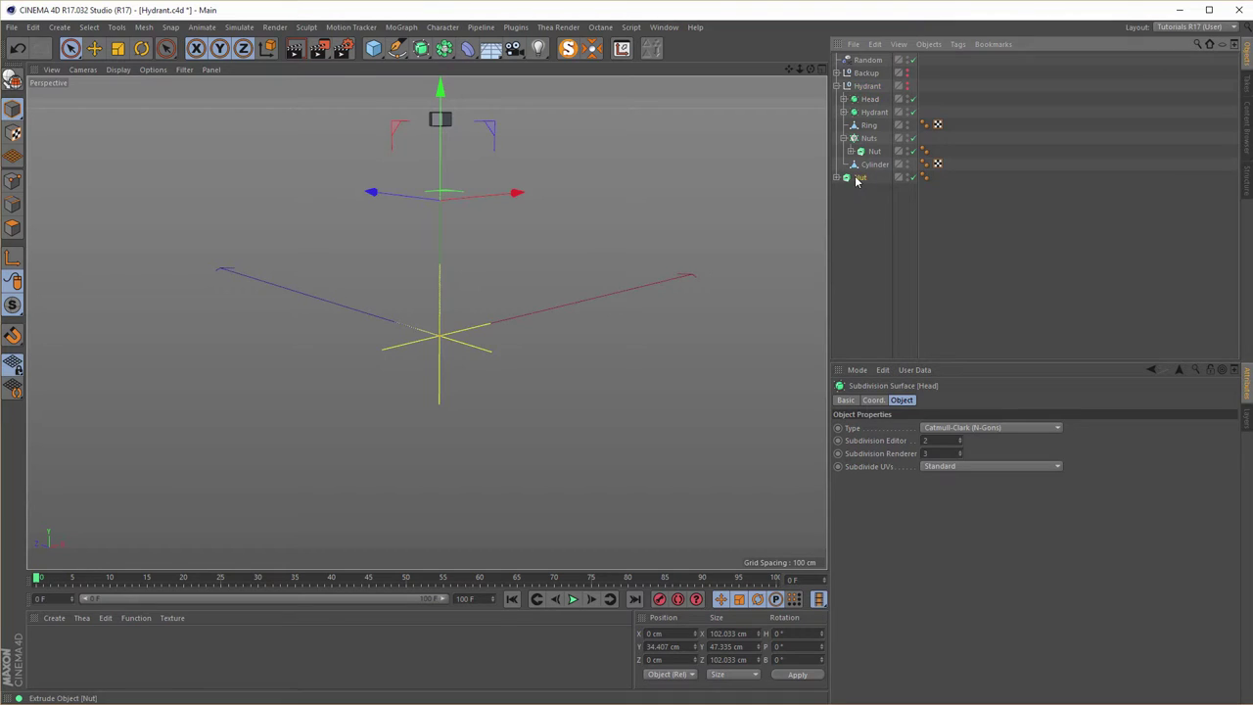
Move the Nut object into the Hydrant group.
left_click_drag(855, 179, 870, 101)
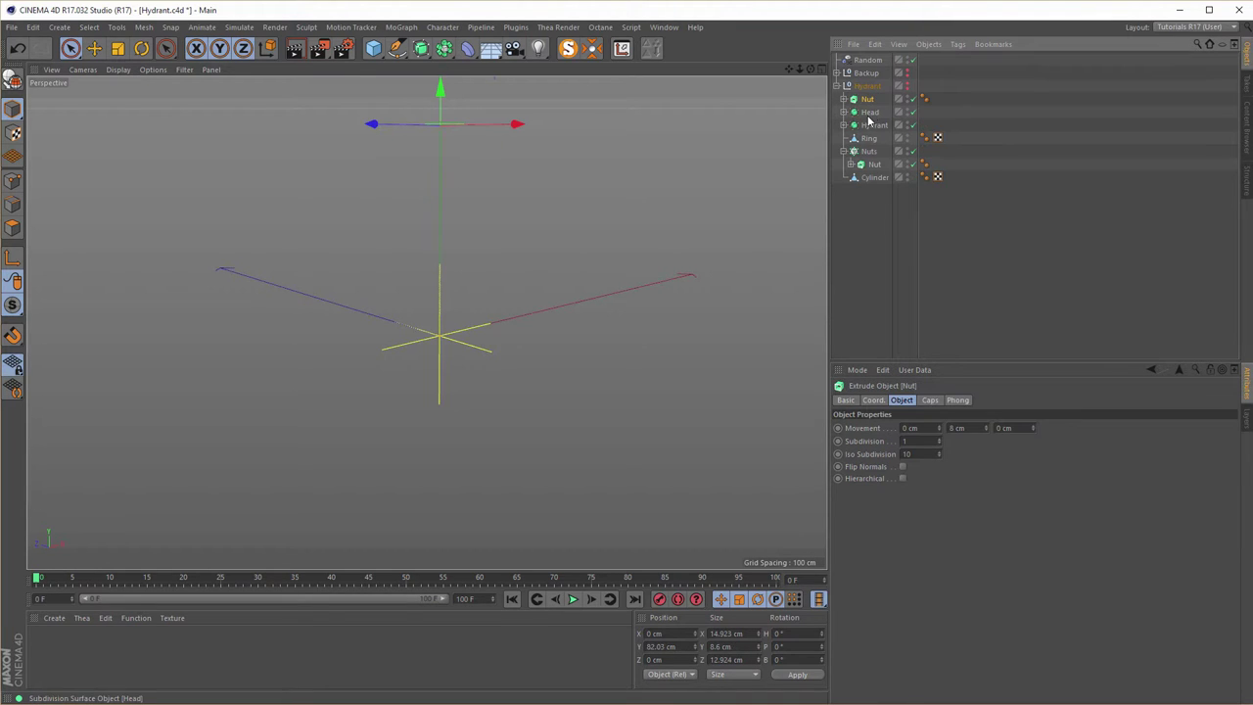
left_click(837, 87)
left_click(866, 86)
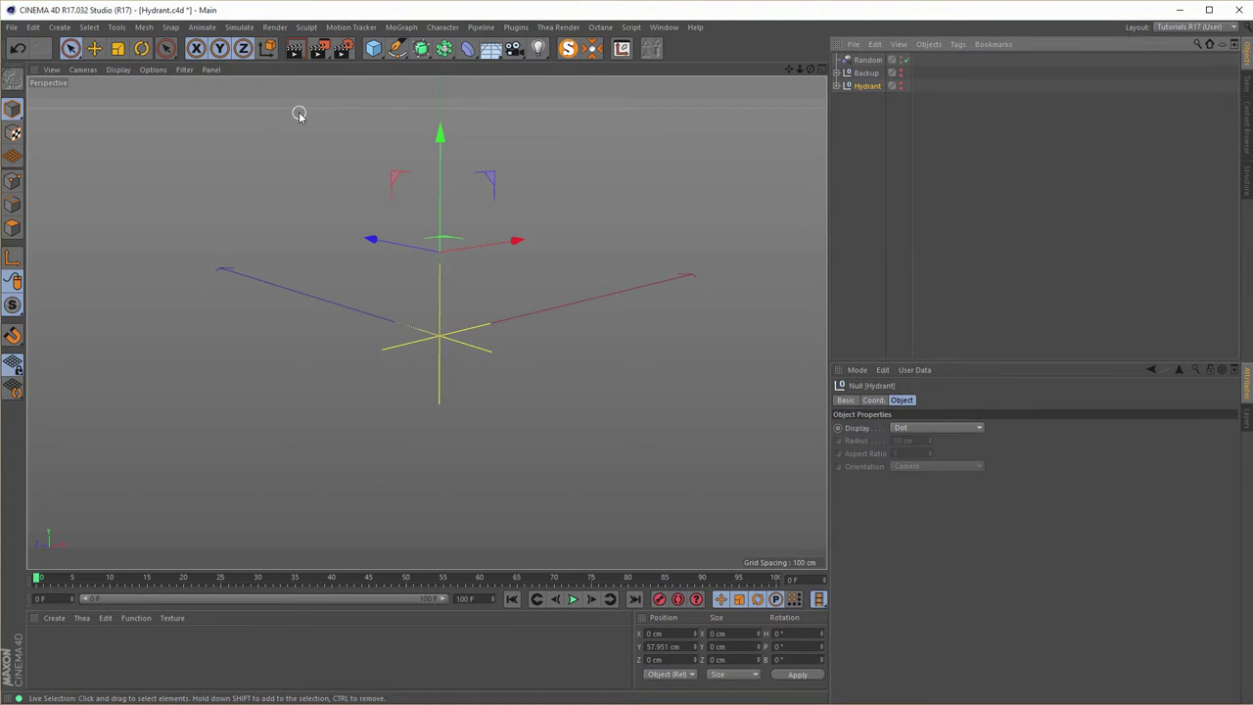
Add an Oil Tank primitive to the scene and make the Hydrant visible again.
left_click(373, 48)
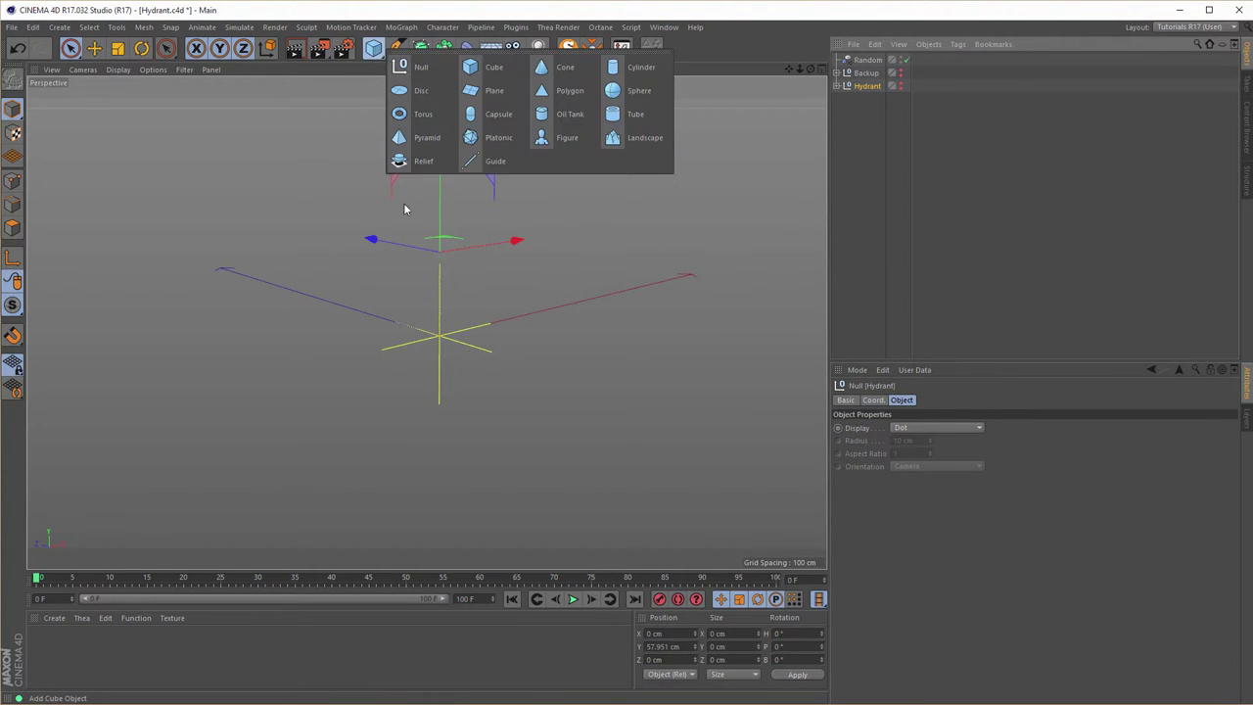
left_click(554, 119)
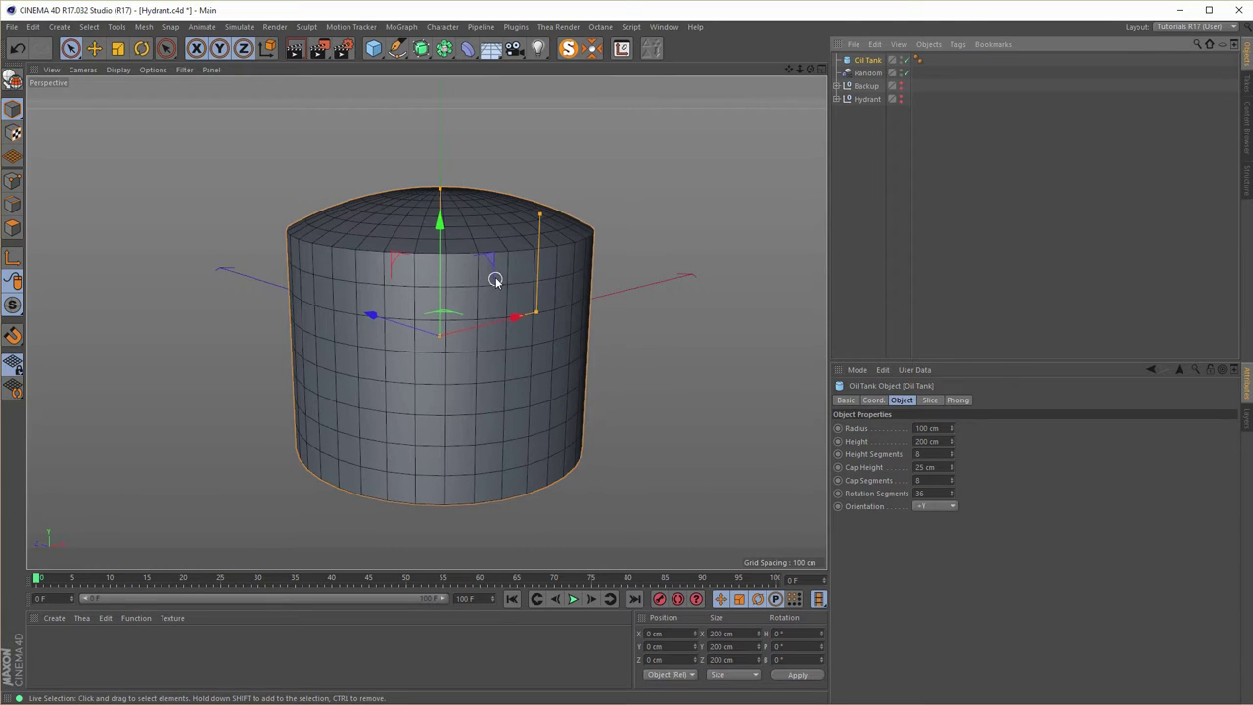
left_click_drag(486, 274, 492, 264, "alt")
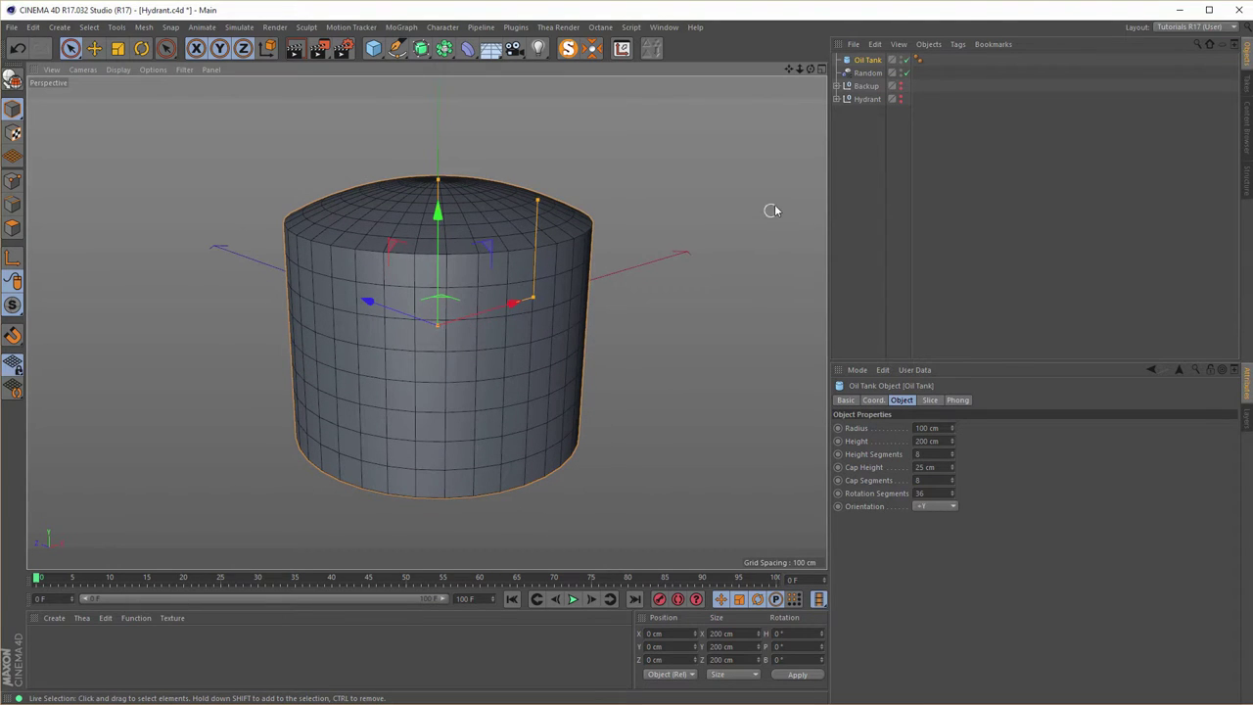
left_click(900, 98, "ctrl")
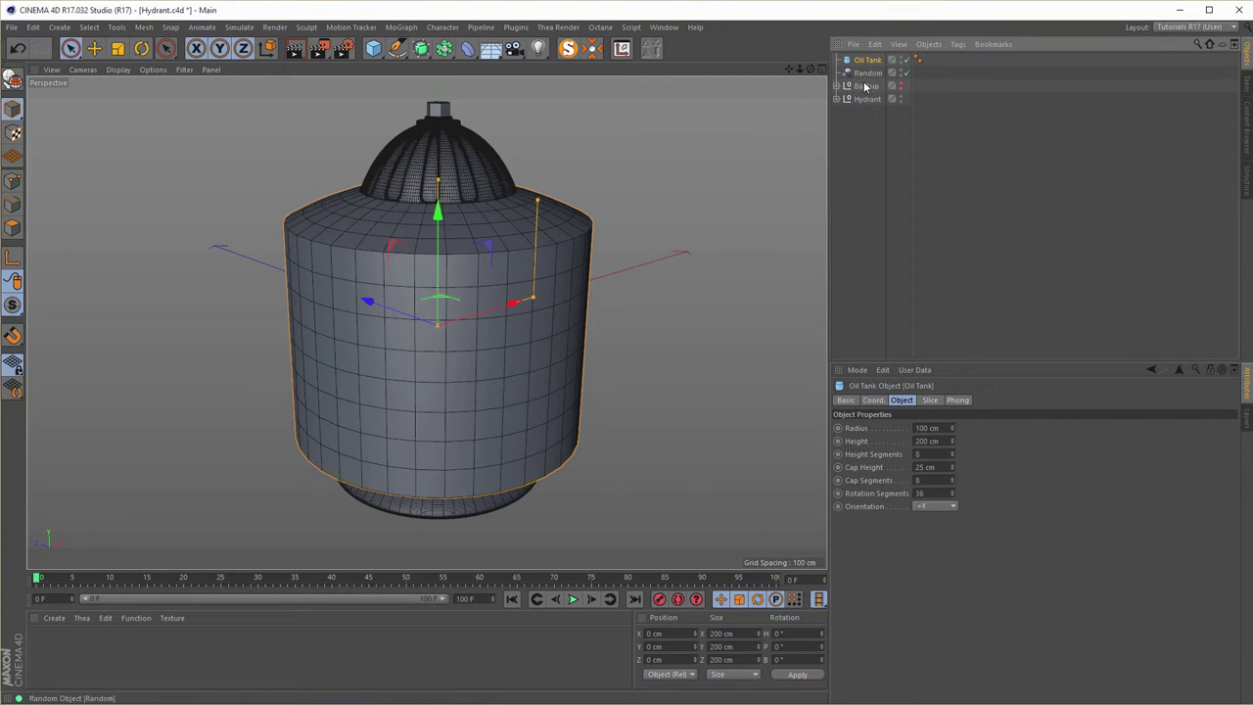
Set the Oil Tank's orientation to +X and scale it down to about 91.8 cm.
left_click(932, 506)
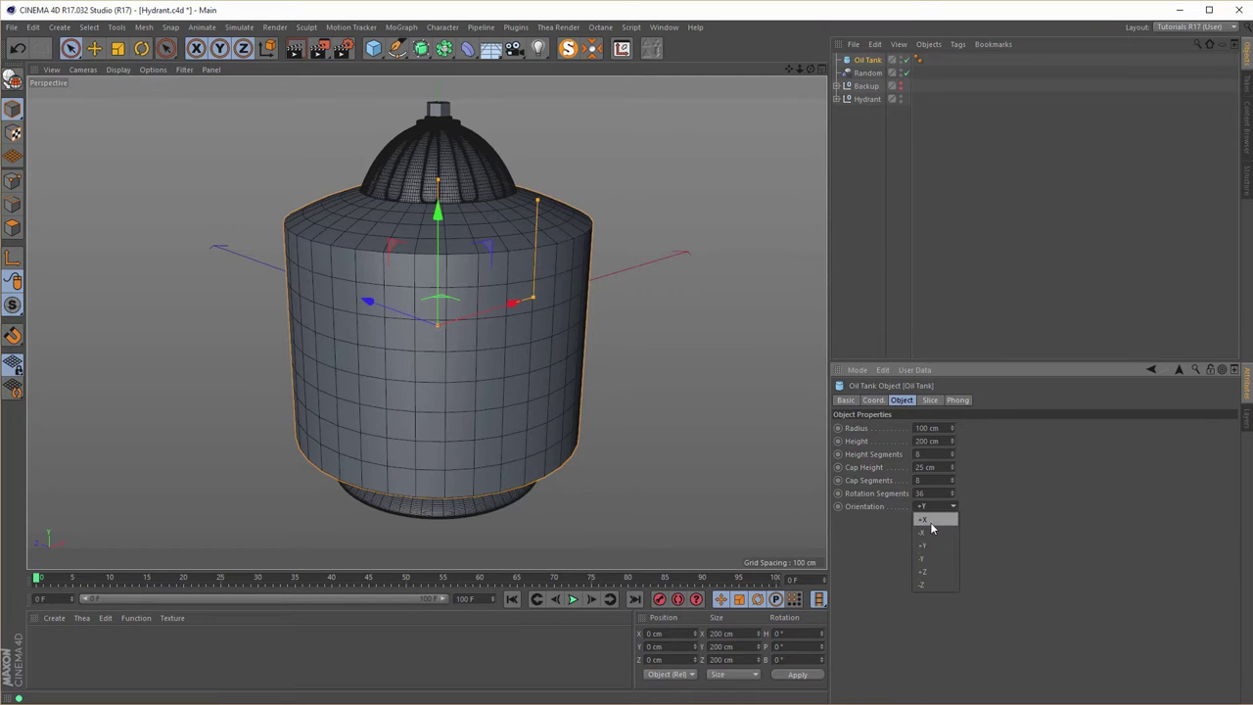
left_click(930, 520)
left_click_drag(521, 348, 461, 355, "alt")
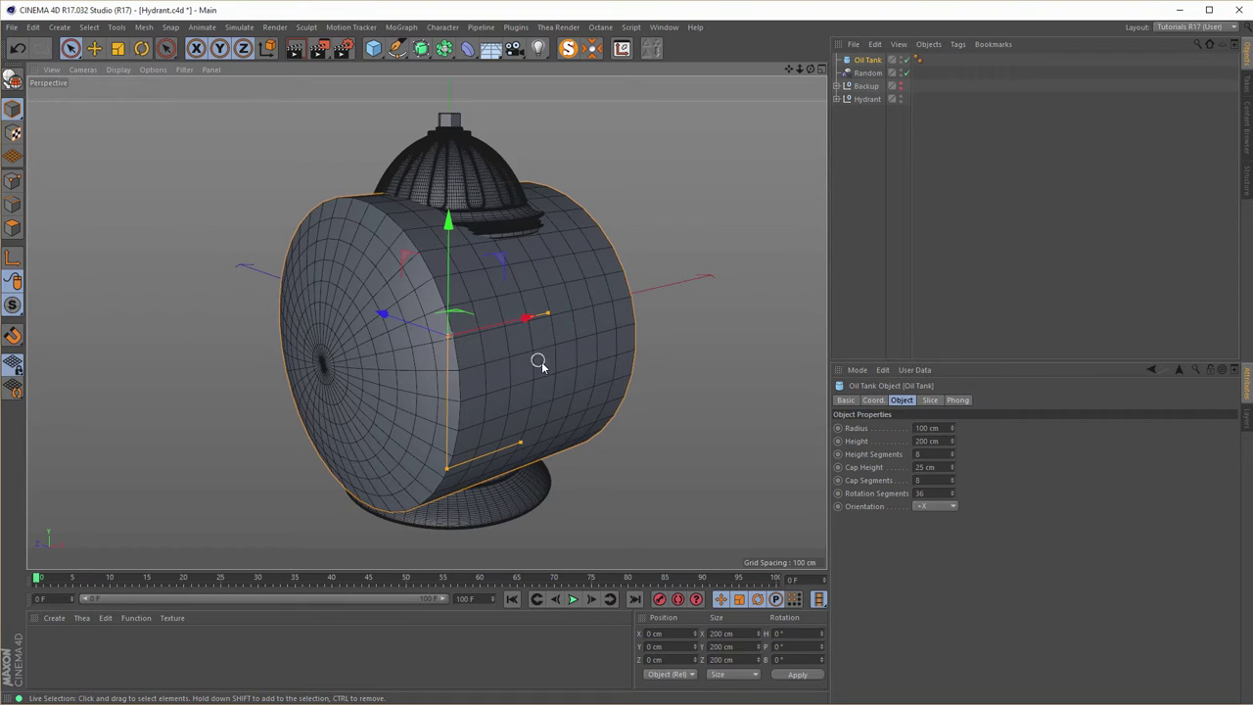
key("t")
left_click_drag(709, 347, 413, 452)
In the maximised Right view, scale the Oil Tank to 50.4 cm to match the side opening.
middle_click(416, 458)
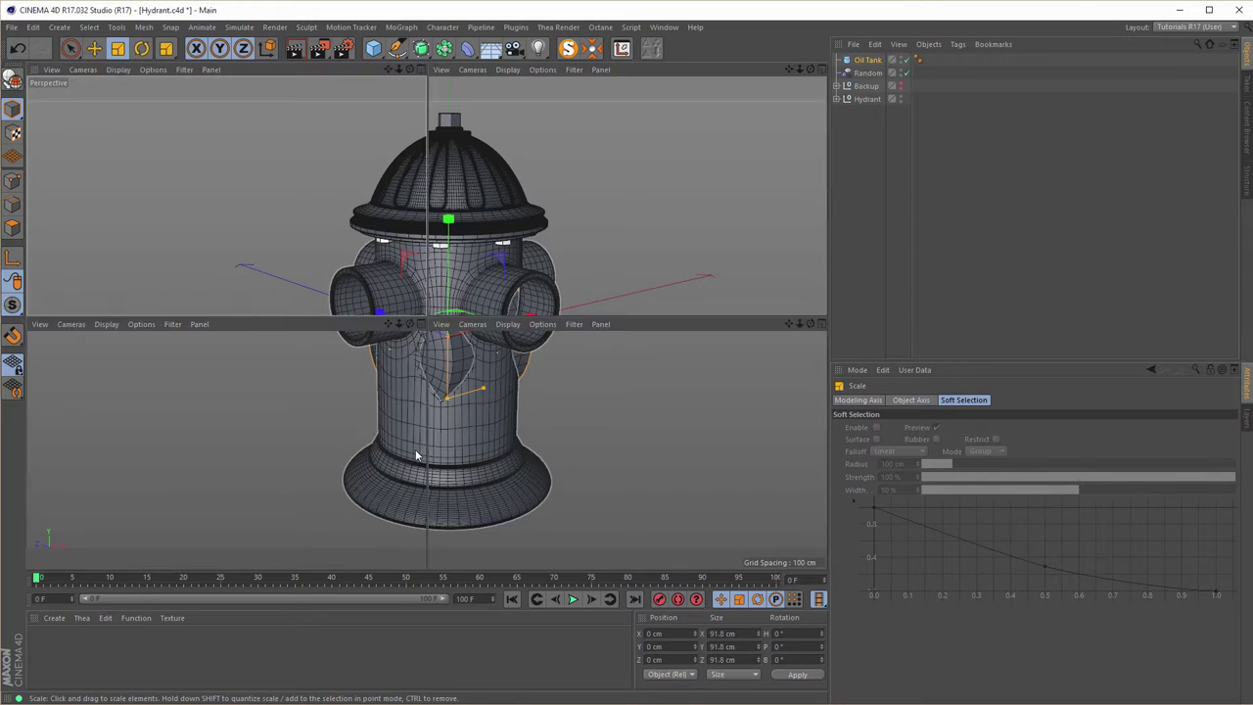
middle_click(478, 477)
scroll(439, 475, "down", 3)
middle_click_drag(439, 475, 413, 334, "alt")
middle_click(413, 335)
middle_click(303, 411)
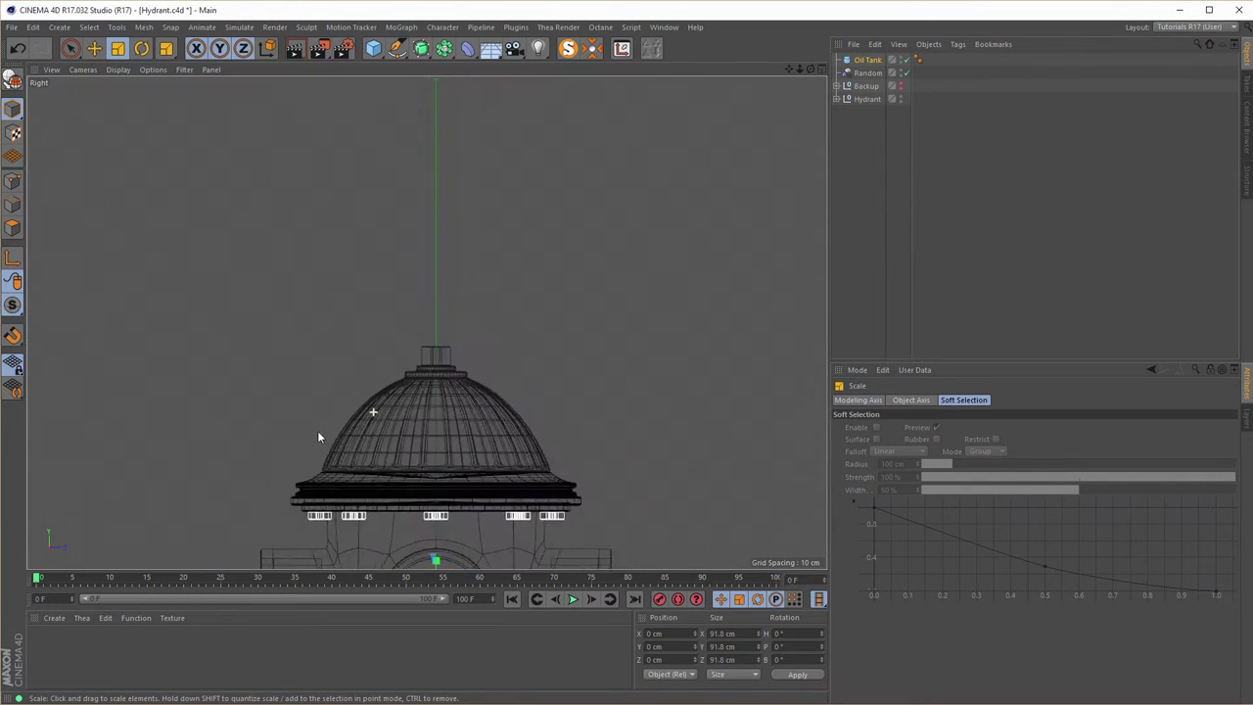
middle_click_drag(363, 379, 428, 324, "alt")
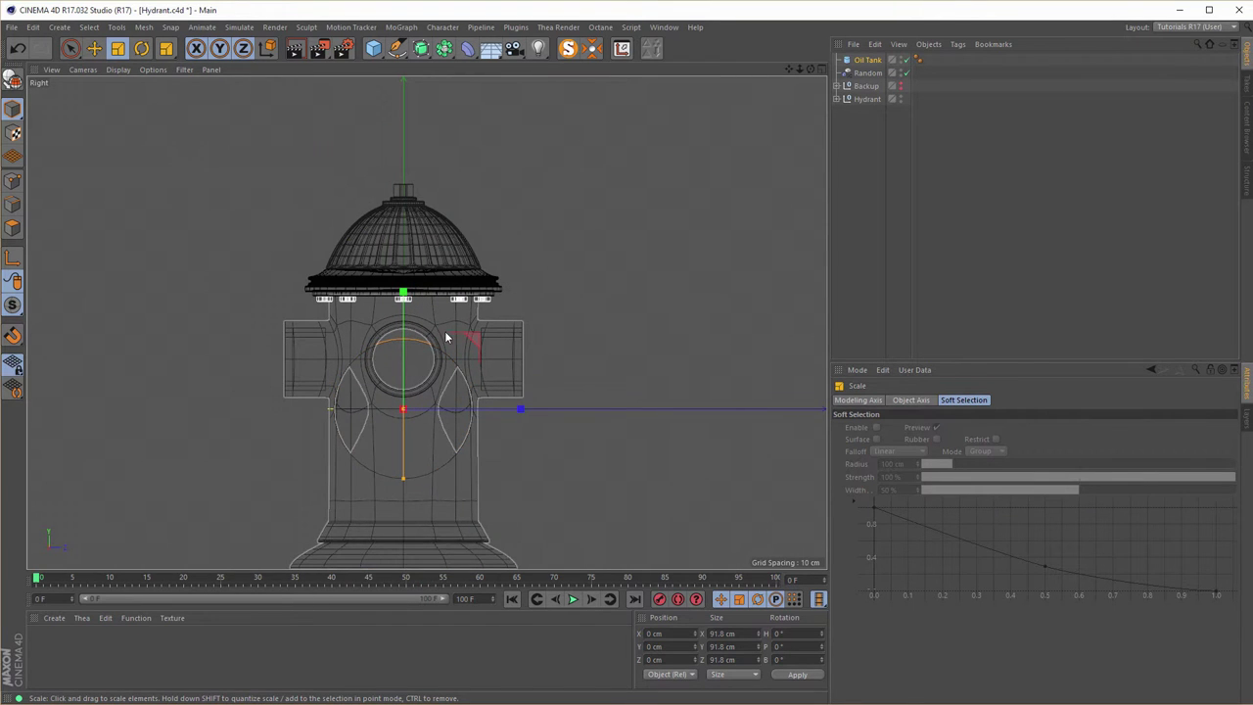
scroll(418, 392, "up", 3)
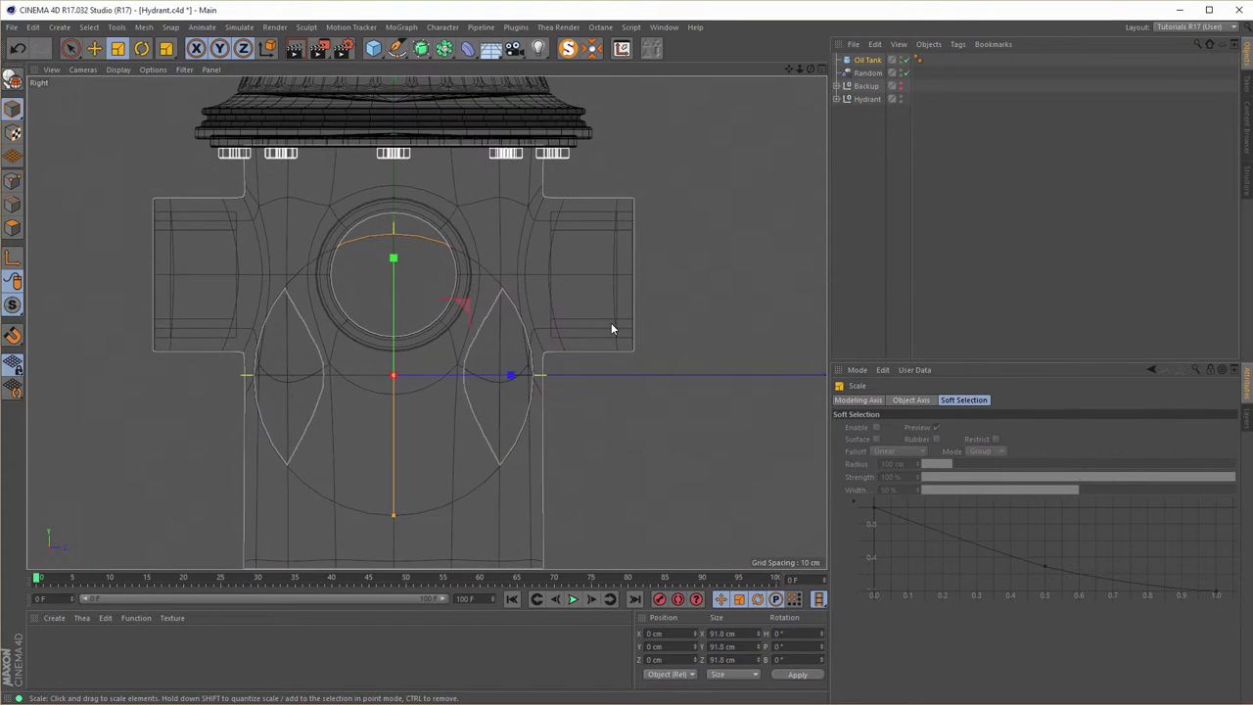
left_click_drag(627, 330, 450, 420)
Return to the Perspective view and hide the Hydrant to isolate the tank.
middle_click(631, 403)
middle_click(355, 298)
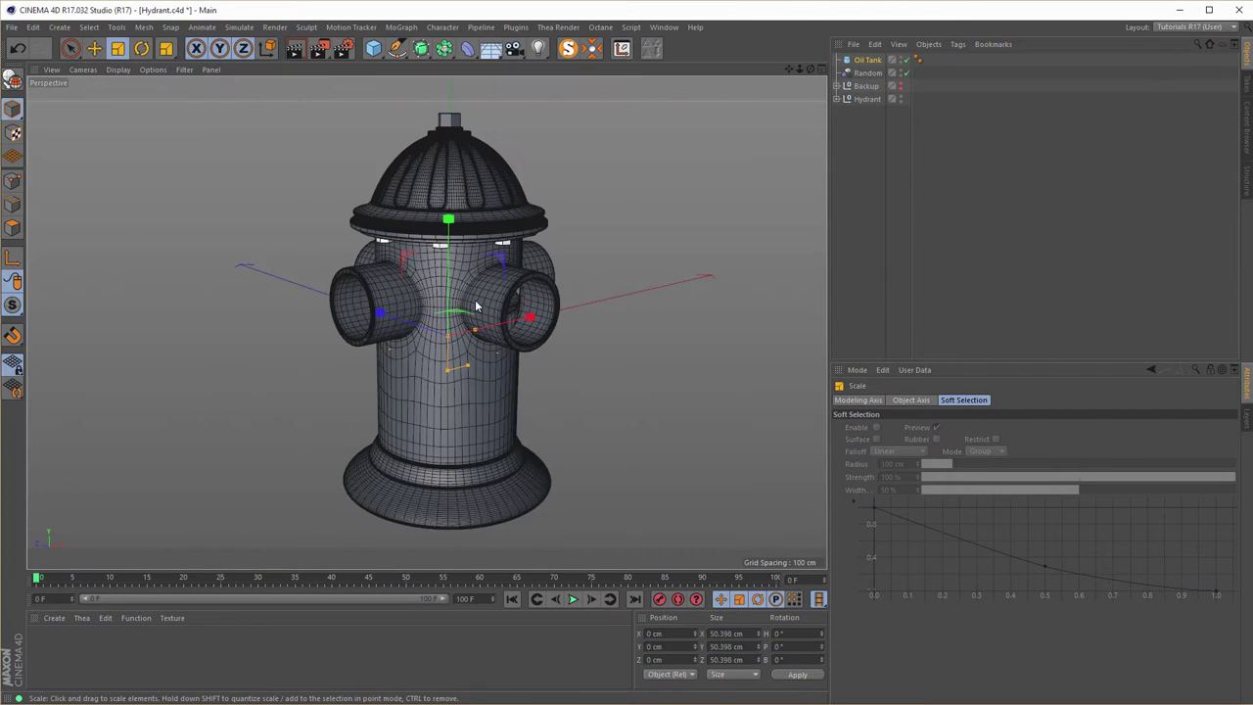
left_click(900, 97)
left_click(900, 97)
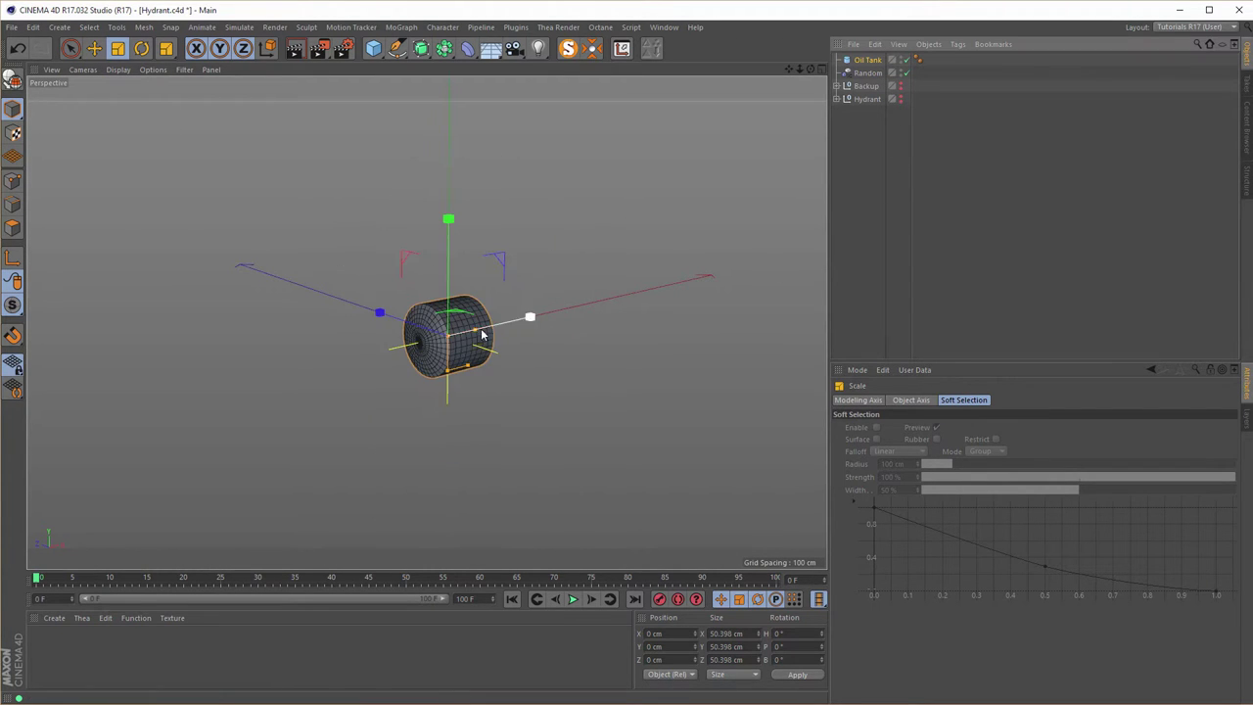
Maximise the Front view and select the Oil Tank.
scroll(480, 334, "up", 5)
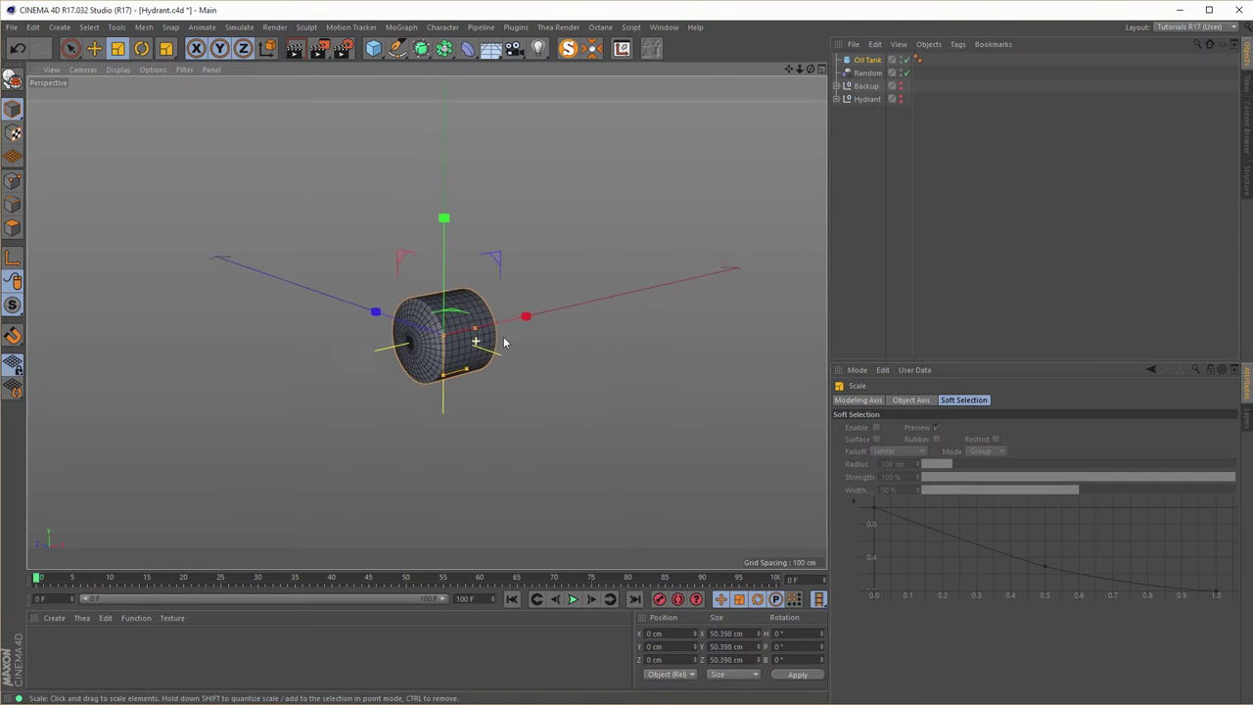
middle_click(445, 352)
middle_click(573, 426)
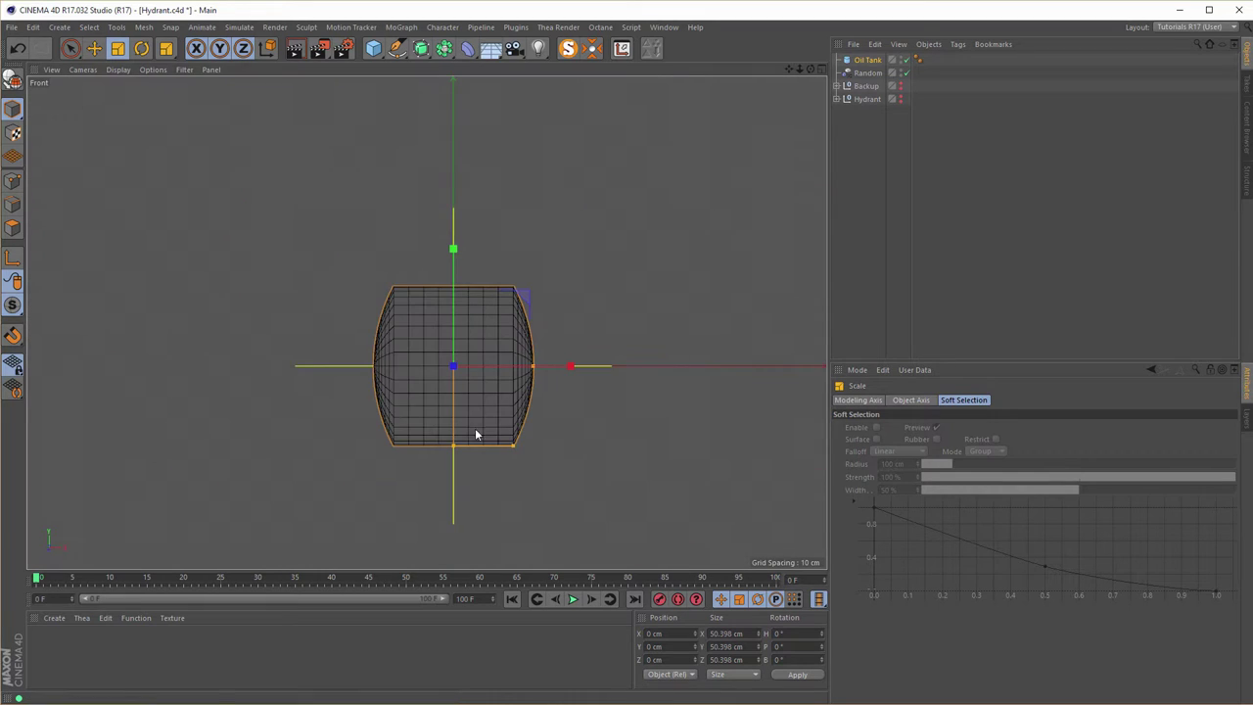
scroll(479, 416, "up", 3)
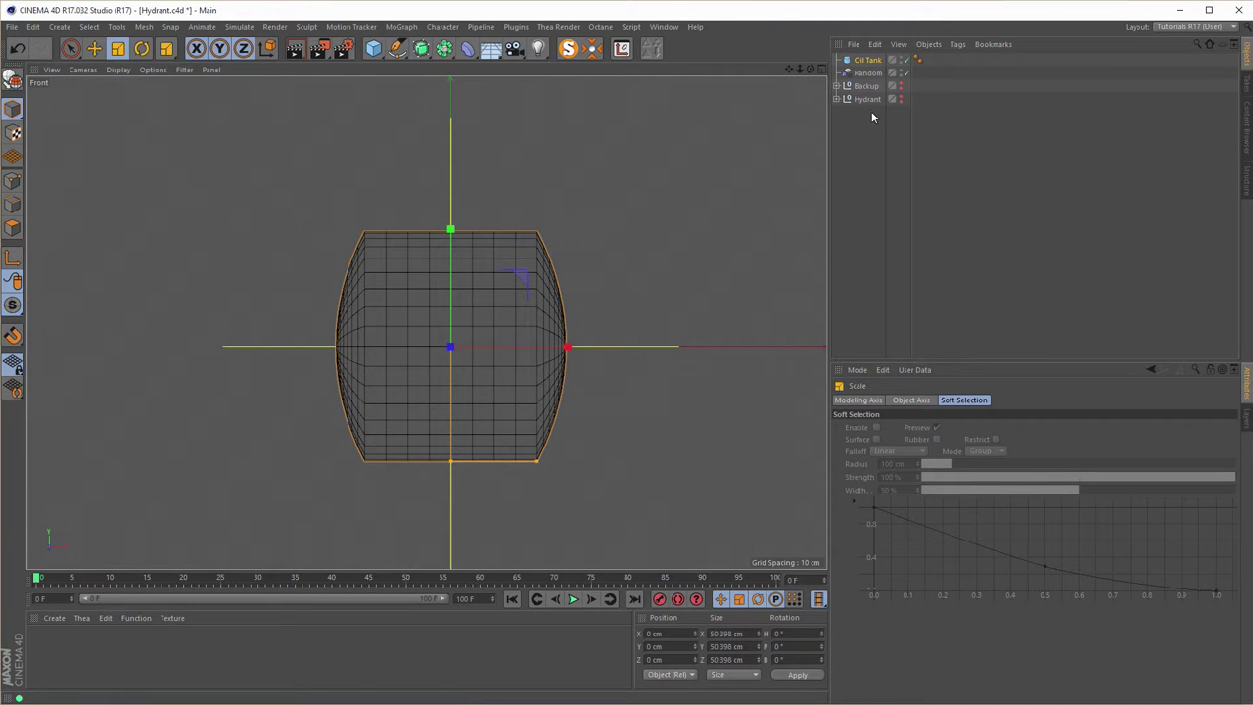
left_click(868, 60)
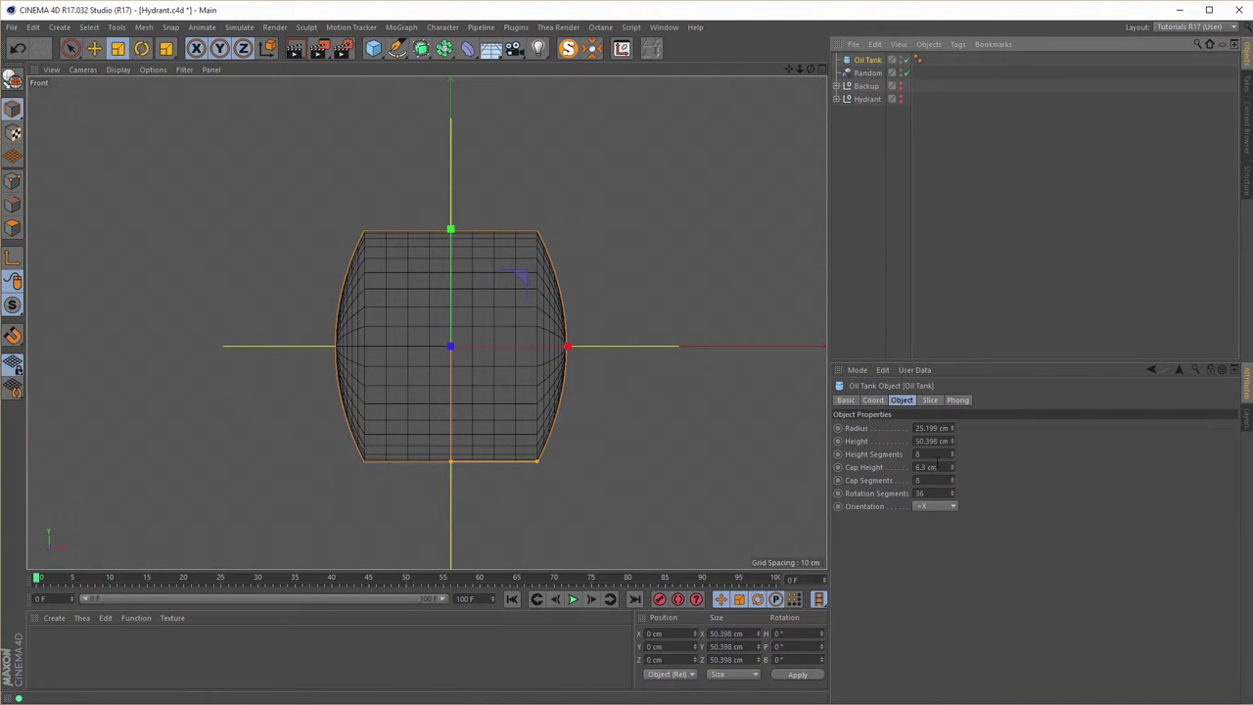
Set the Oil Tank's Cap Height to 14 cm.
left_click_drag(953, 464, 952, 439)
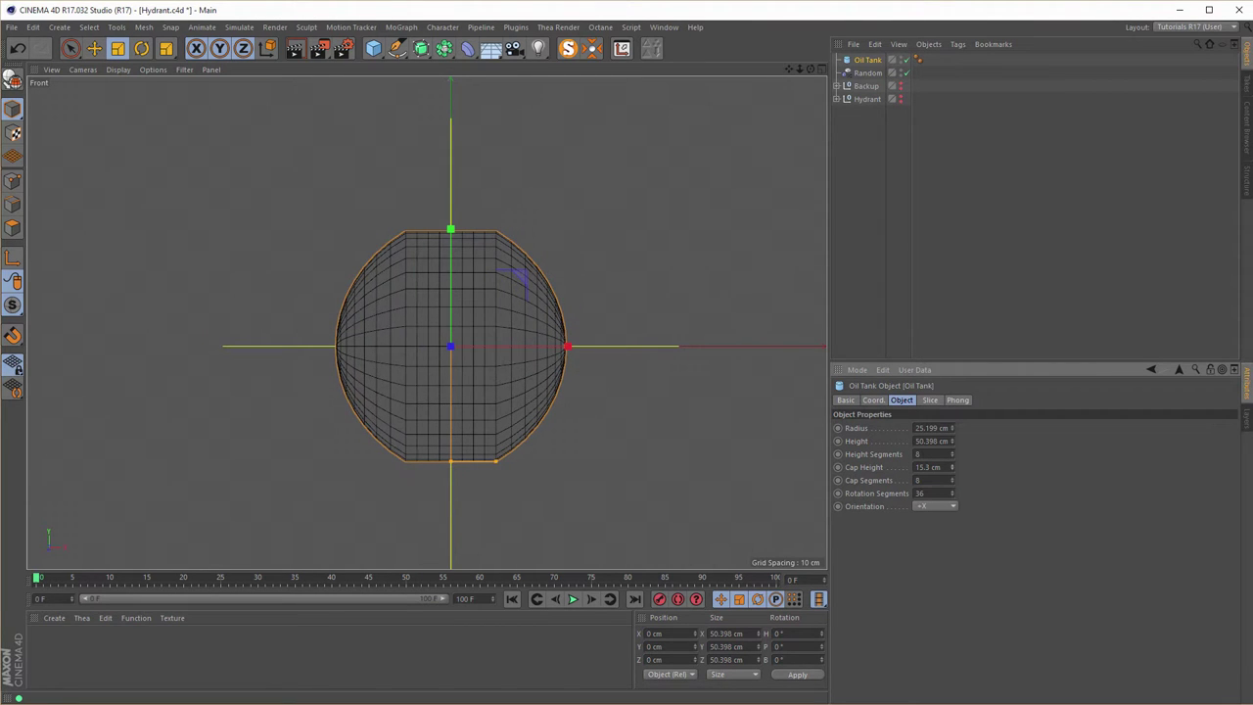
left_click(928, 467)
type("15")
key("Return")
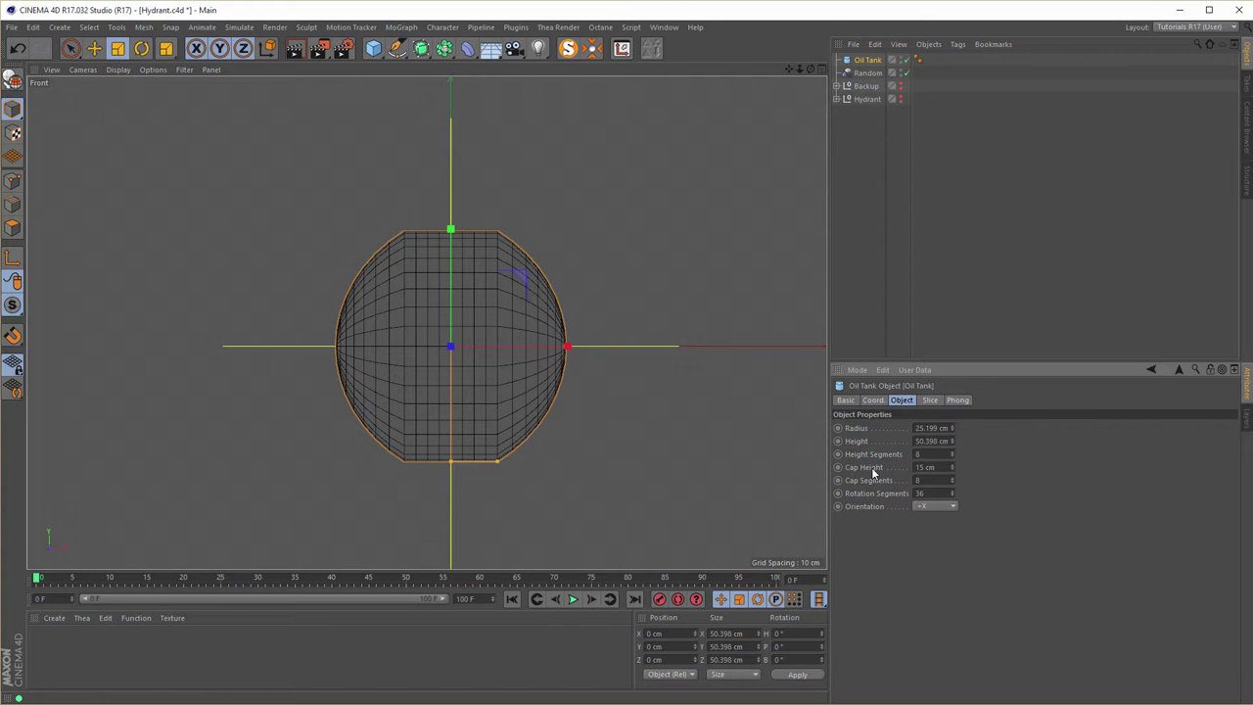
left_click(928, 467)
type("14")
key("Return")
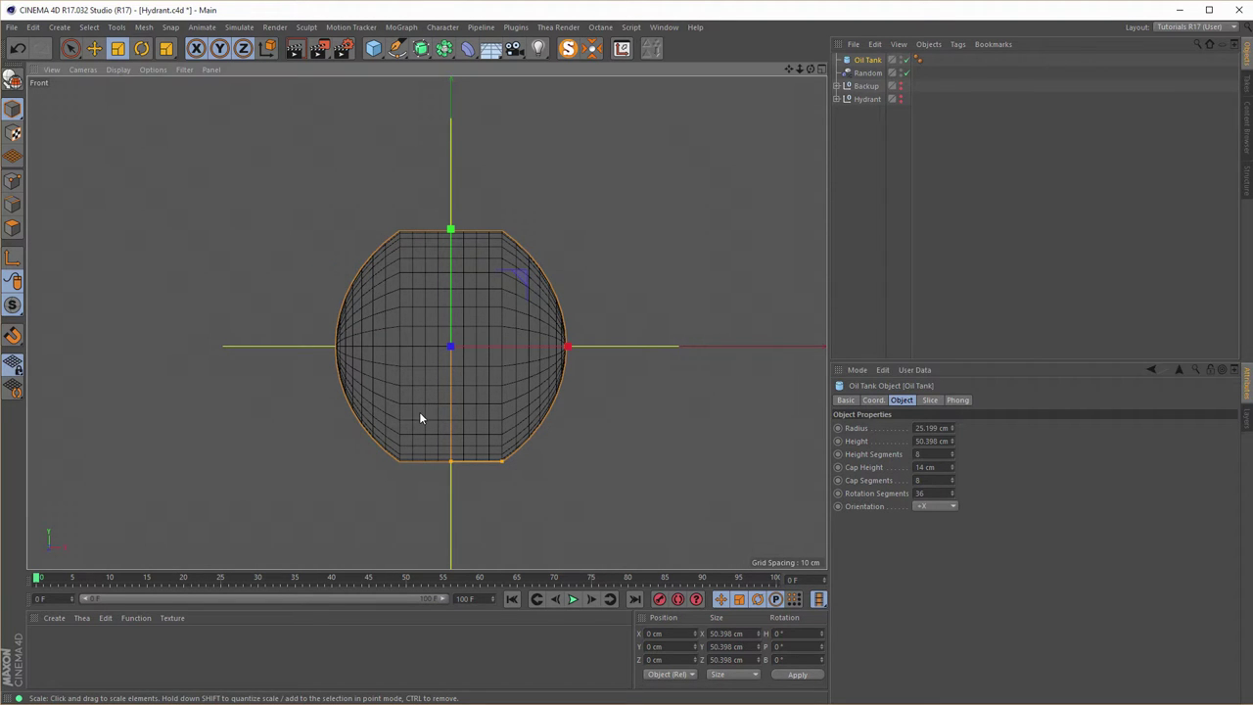
scroll(437, 389, "up", 5)
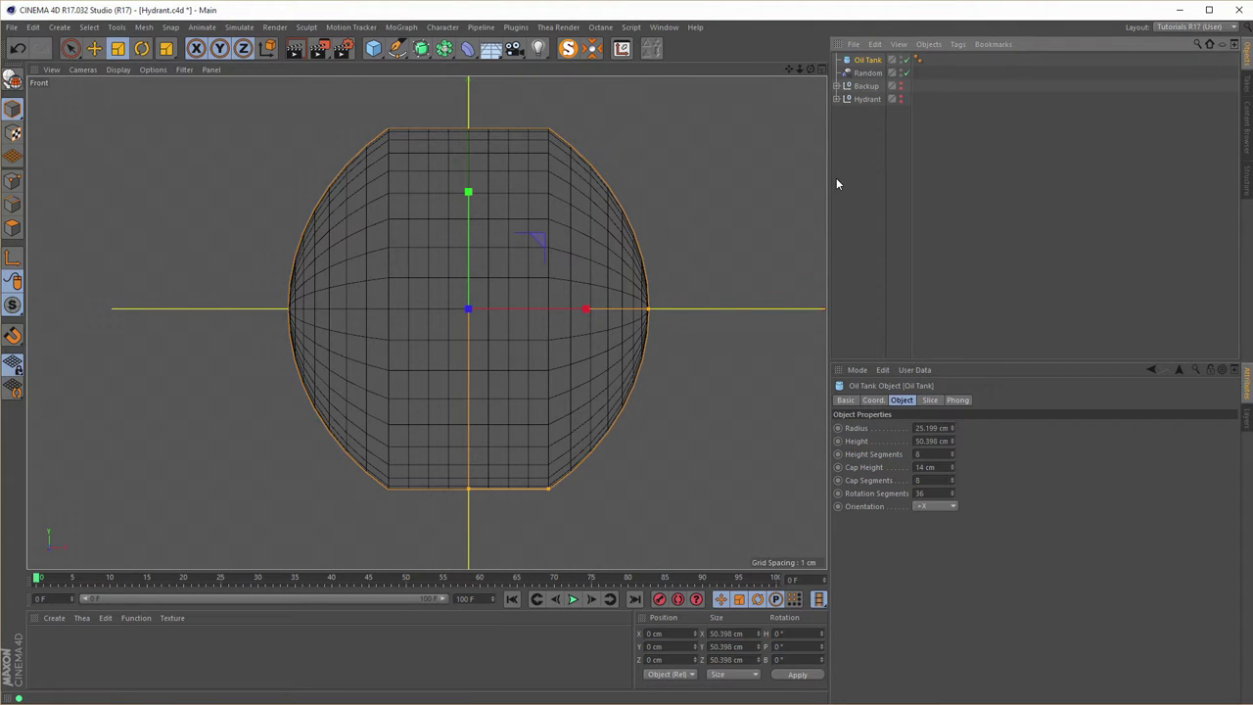
Make the Oil Tank editable and place it below Hydrant in the object list.
key("c")
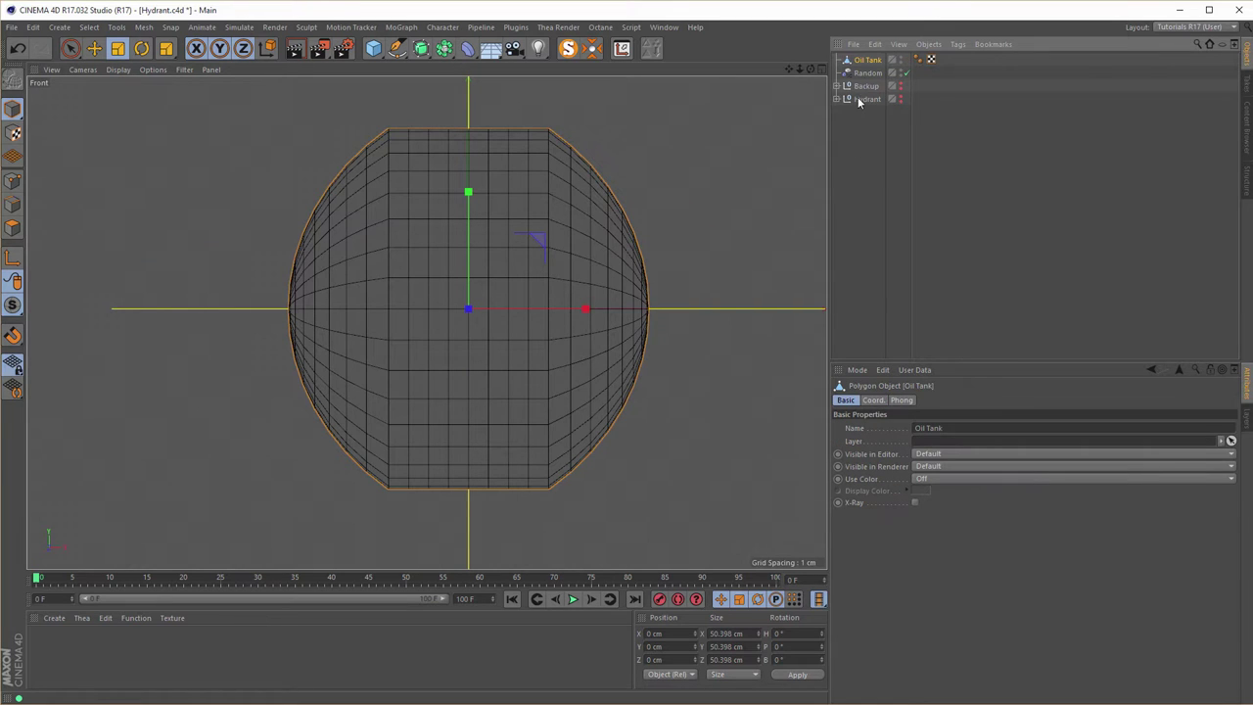
left_click_drag(867, 60, 868, 102)
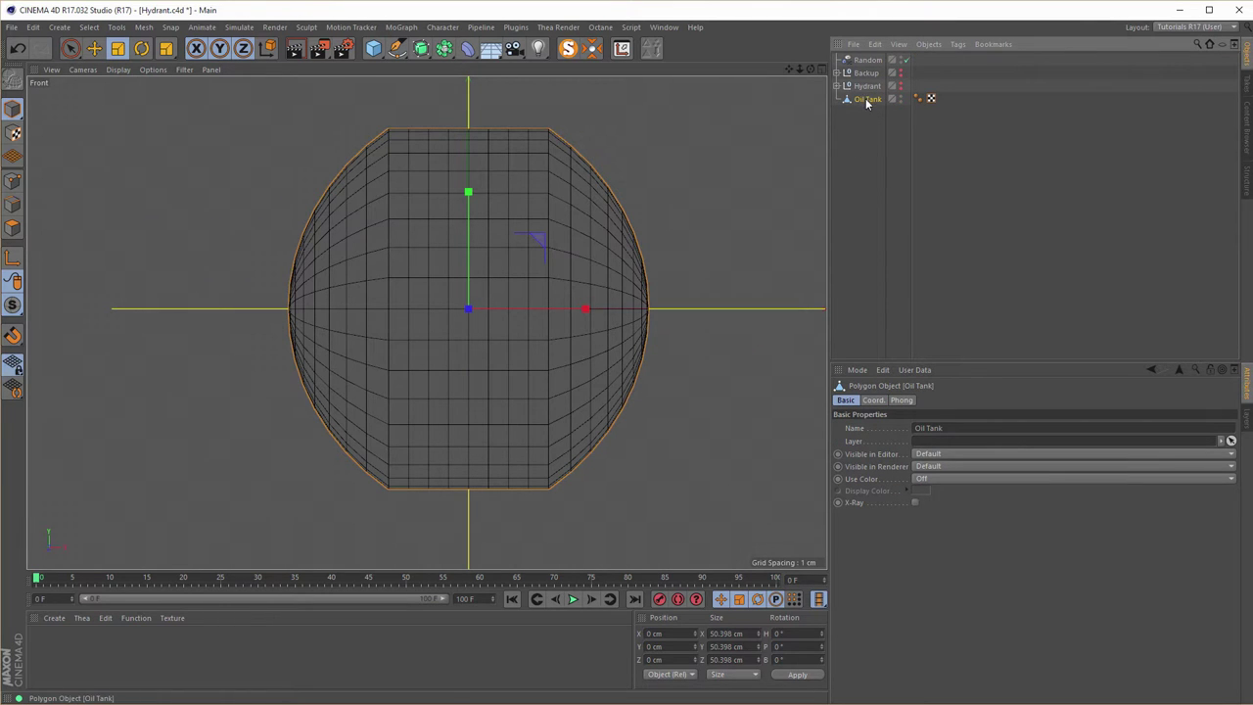
left_click(13, 181)
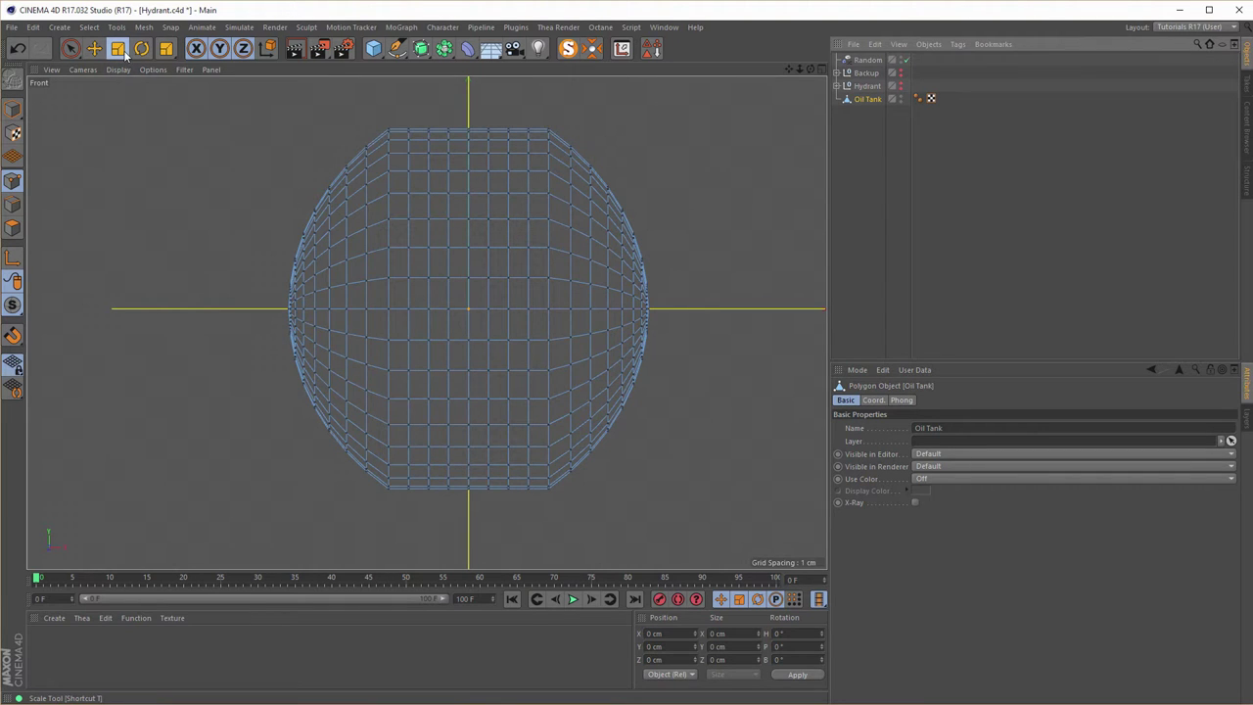
Rectangle-select and delete the right-half points, leaving a dome shell.
left_click(69, 48)
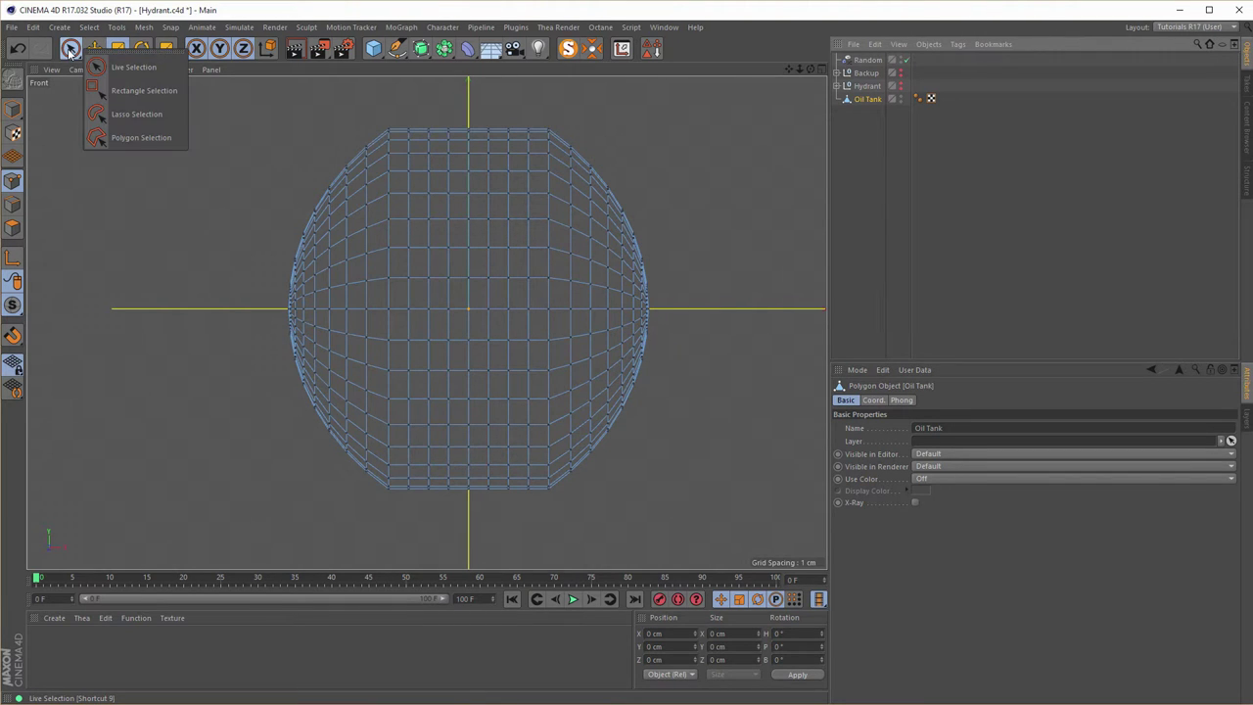
left_click(144, 93)
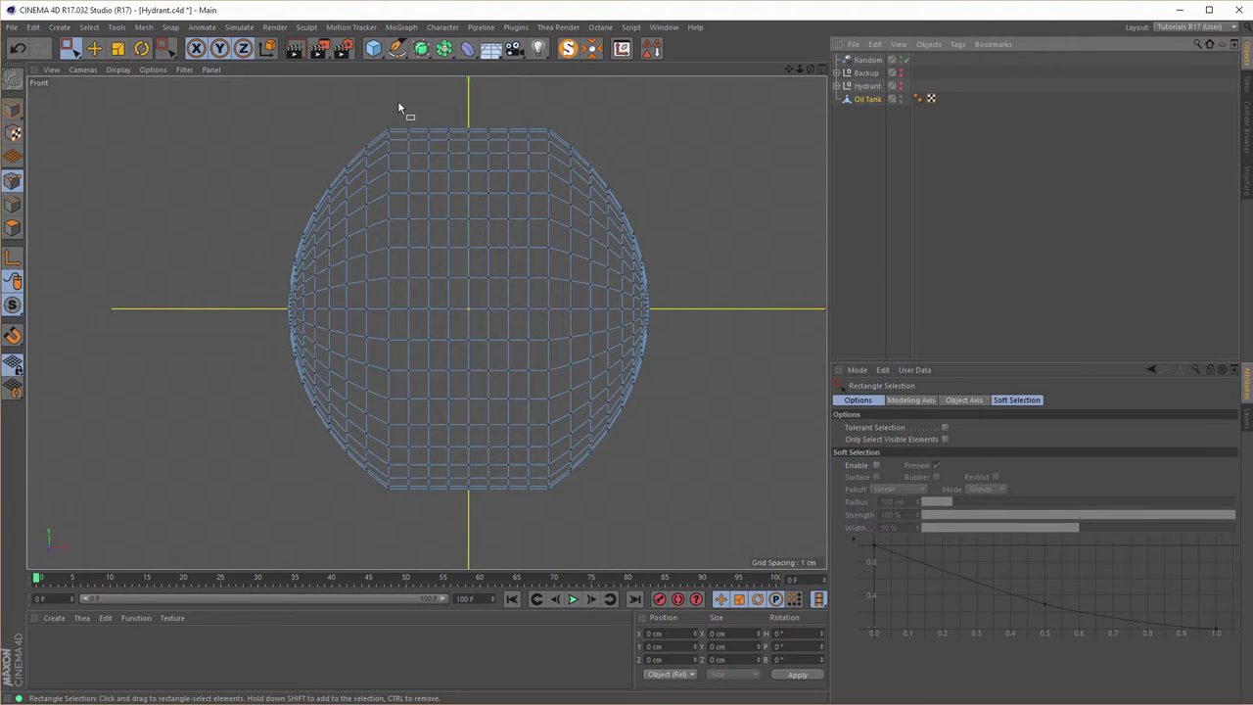
left_click_drag(399, 103, 688, 554)
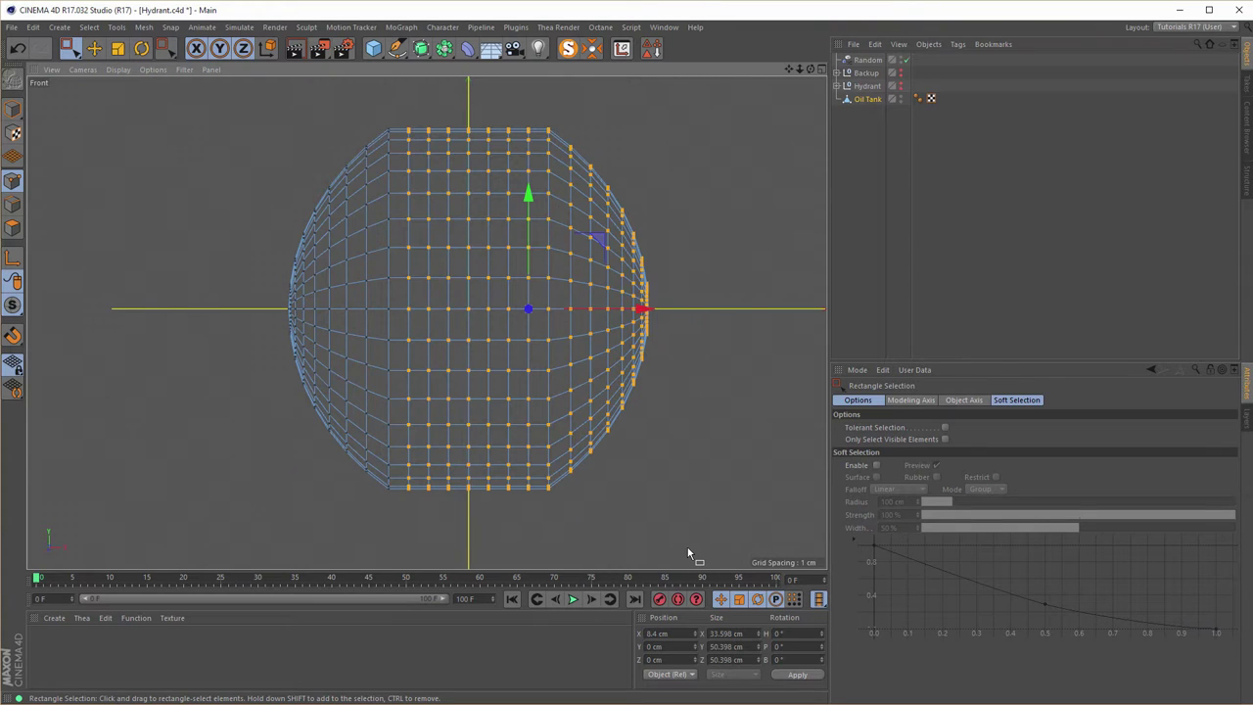
key("Delete")
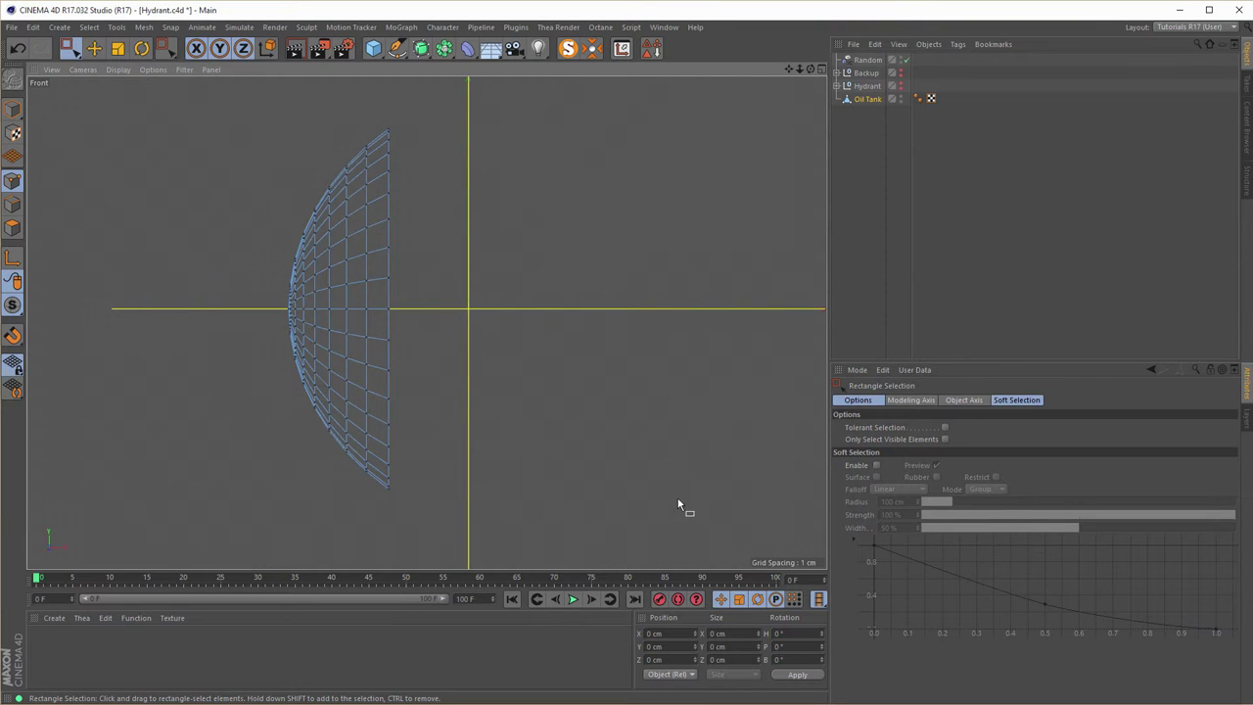
middle_click(596, 484)
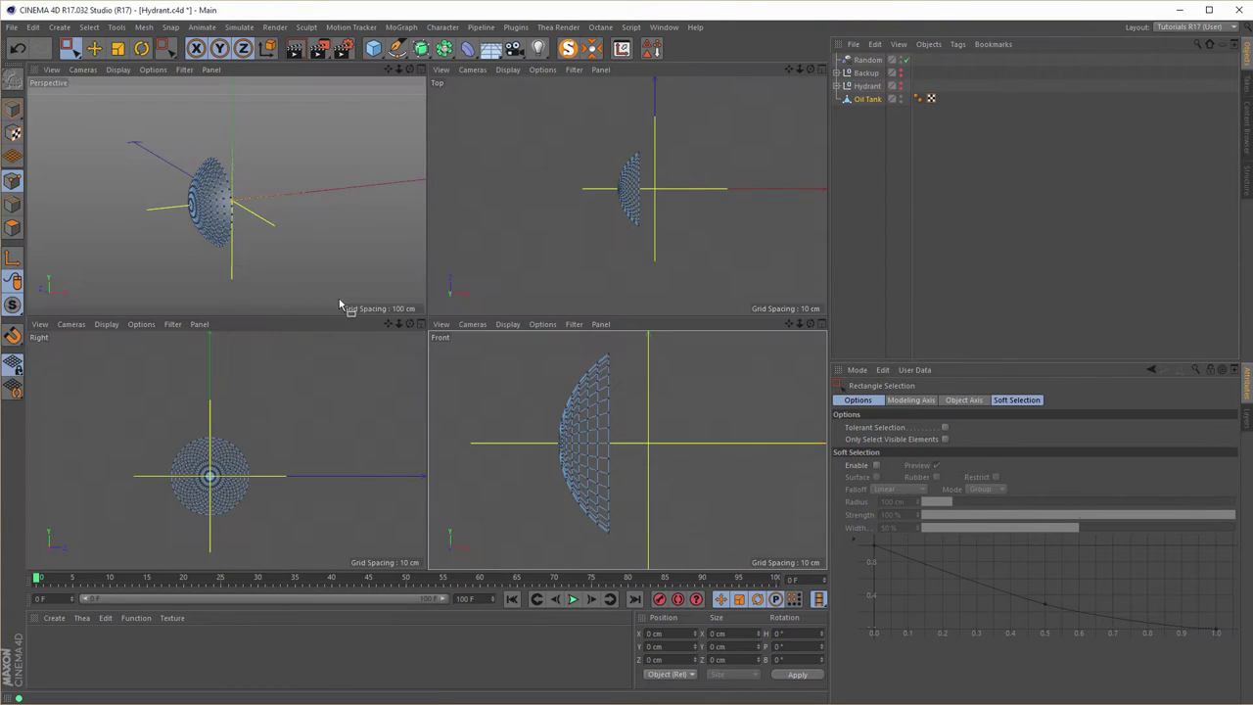
middle_click(315, 284)
left_click_drag(428, 369, 441, 338, "alt")
scroll(456, 350, "up", 3)
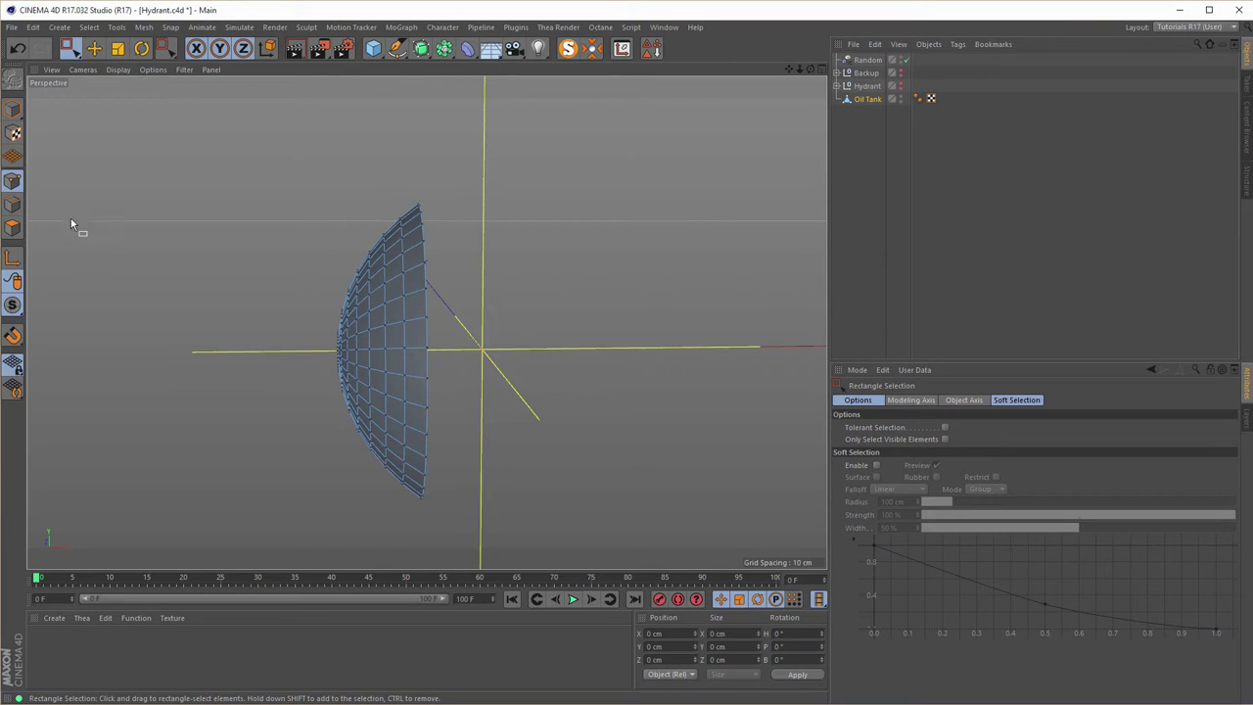
Loop-select the dome's open rim edge in Edge mode.
left_click(13, 204)
left_click_drag(358, 280, 225, 261, "alt")
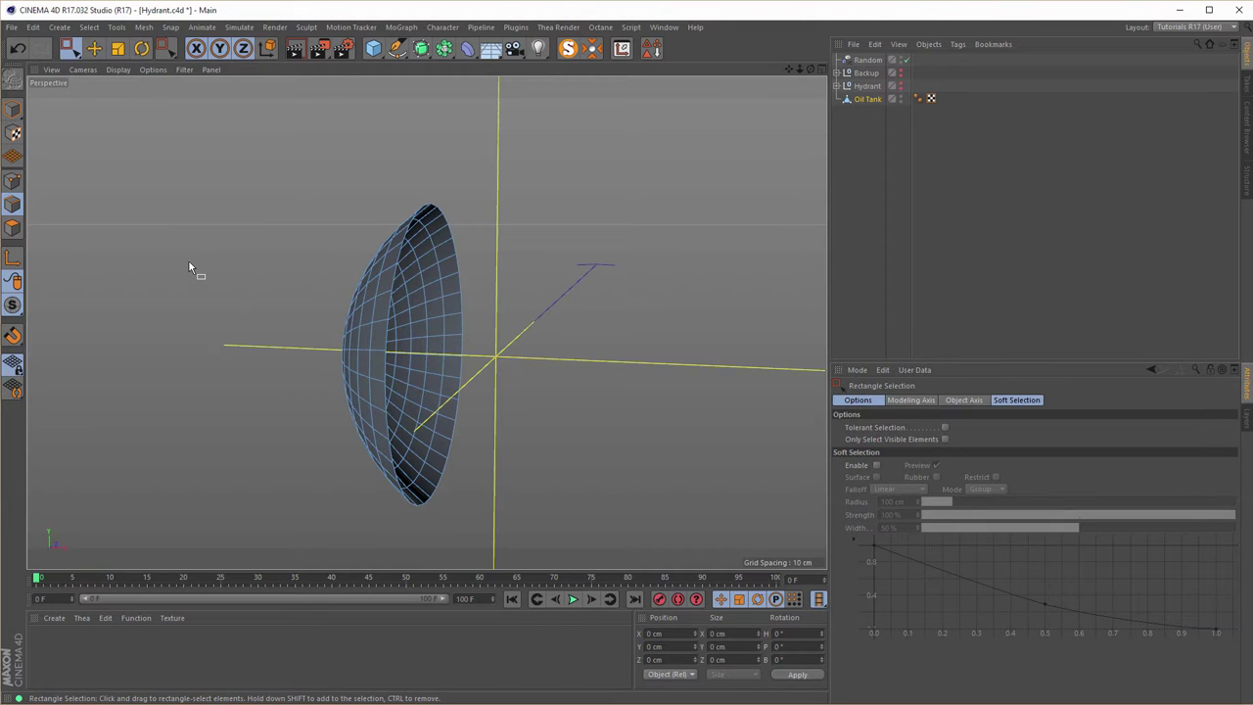
key("u")
key("l")
left_click(392, 283)
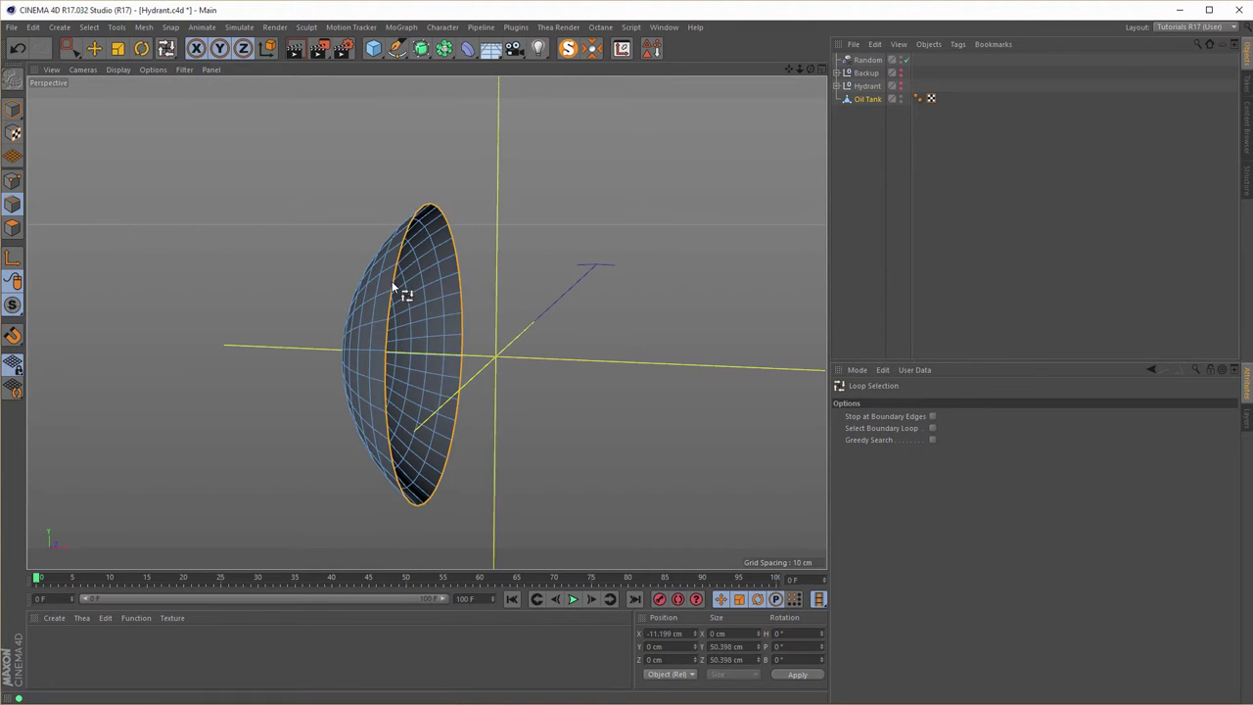
left_click_drag(382, 307, 328, 307, "alt")
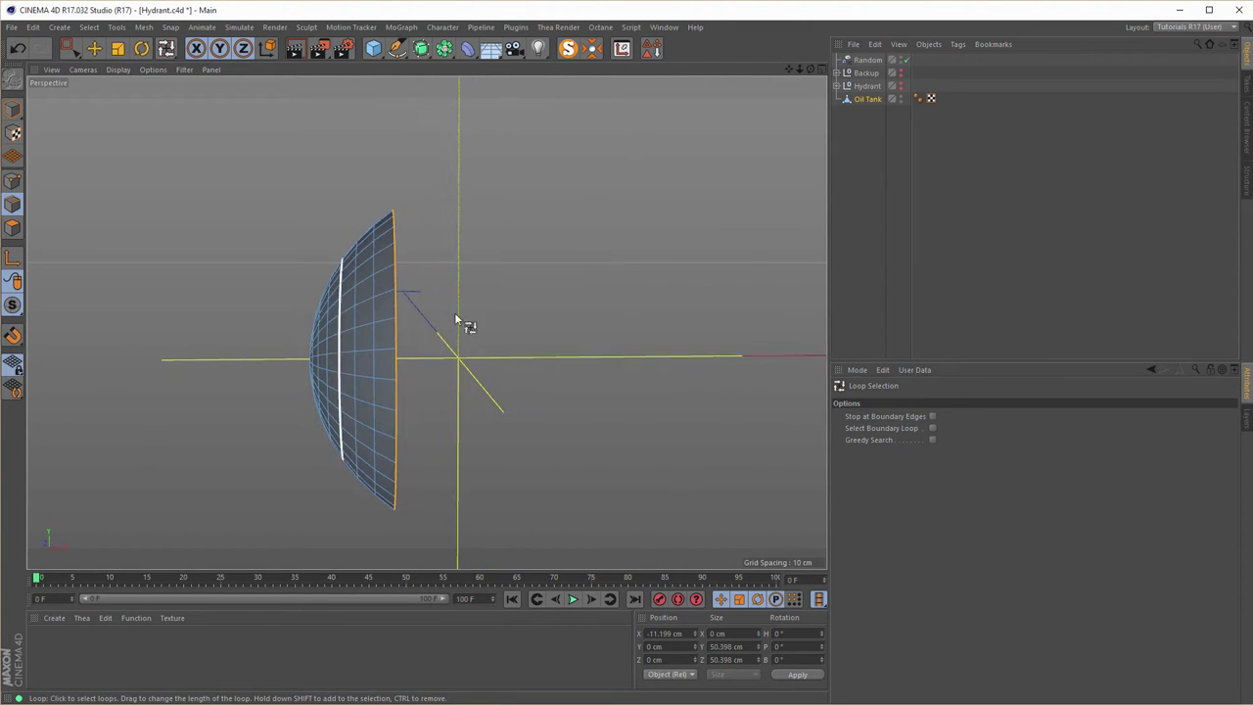
Push the rim loop outward along X and enlarge it to about 107%.
key("e")
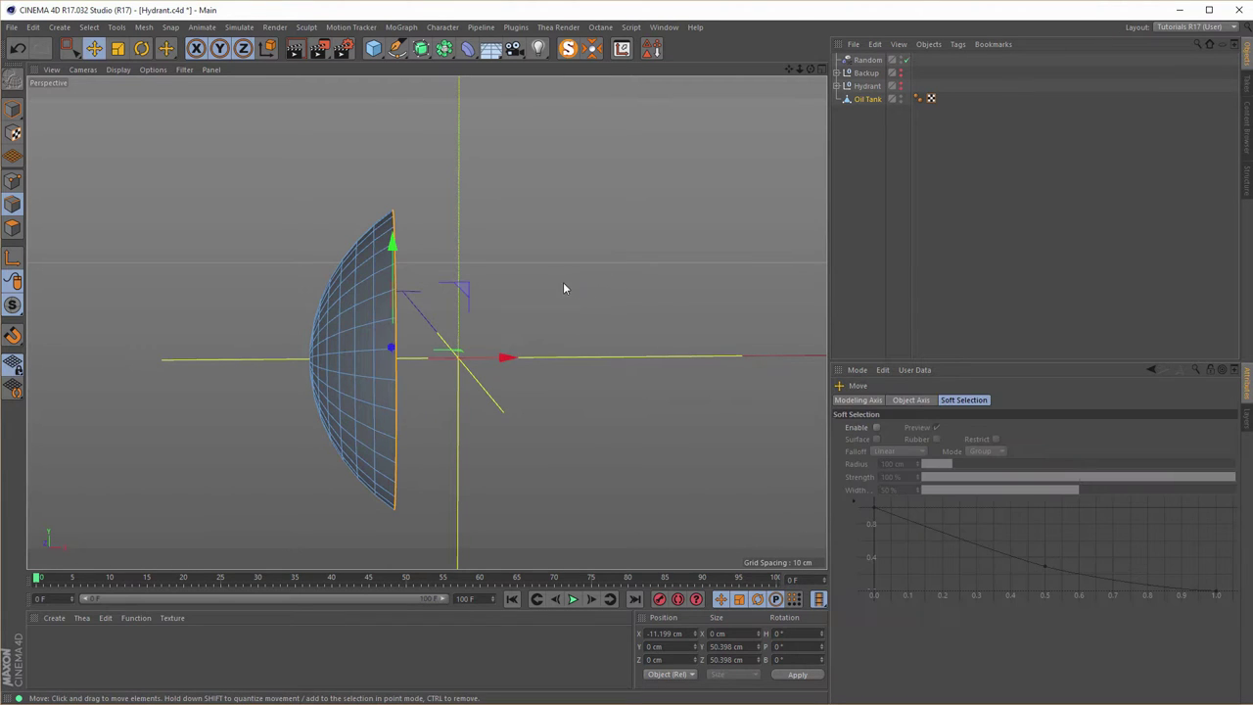
mouse_move(411, 287)
left_mouse_down("alt")
mouse_move(395, 284)
mouse_move(402, 254)
mouse_move(406, 274)
left_mouse_up("alt")
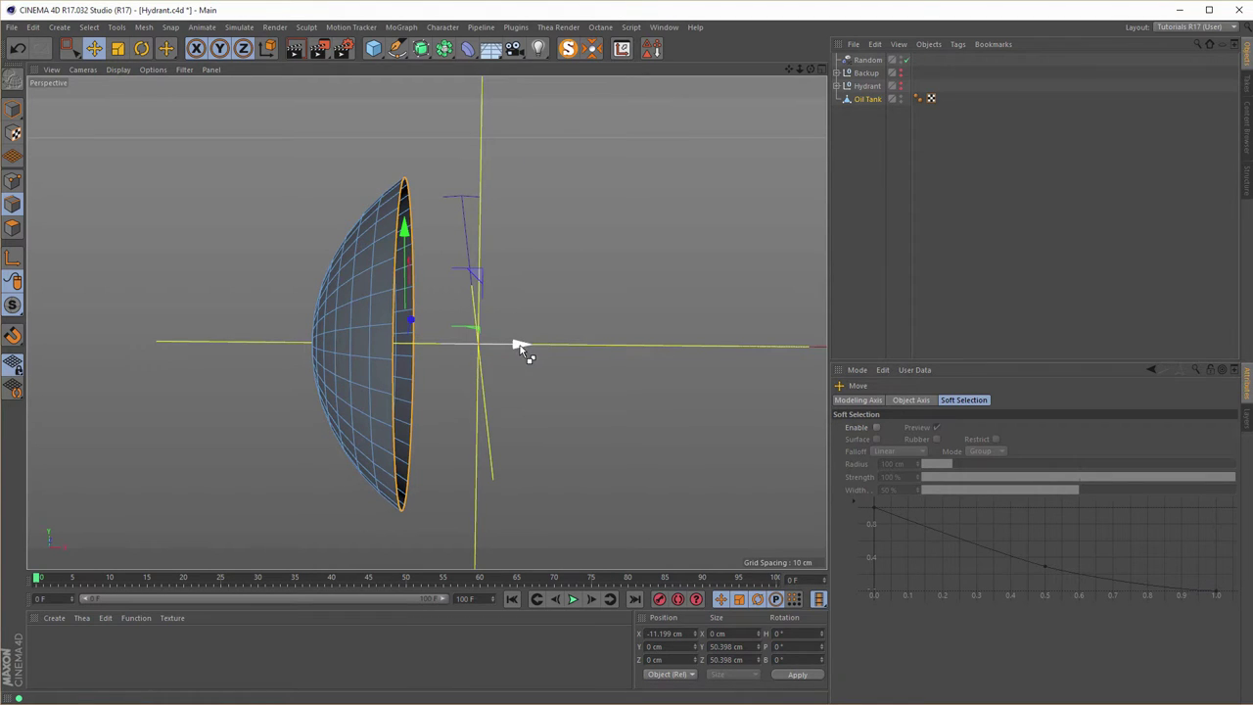
left_click_drag(516, 346, 533, 346)
key("t")
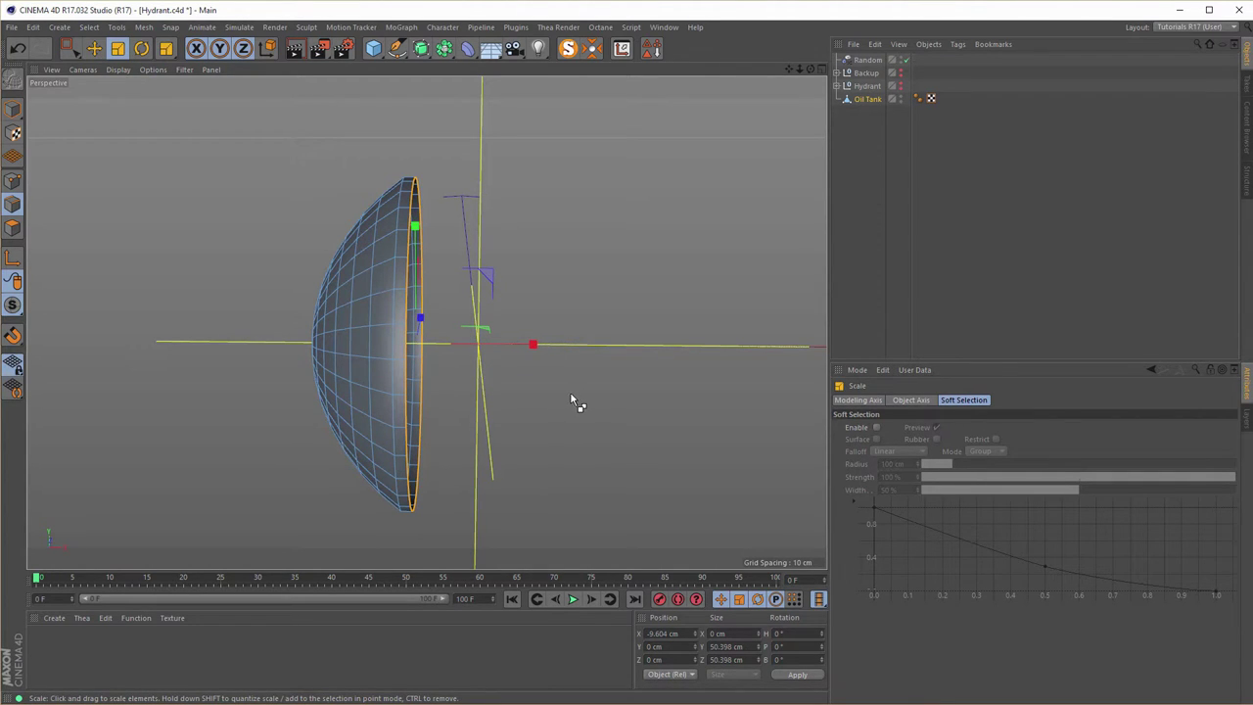
left_click_drag(573, 400, 581, 397)
key("ctrl+z")
left_click_drag(560, 398, 600, 396)
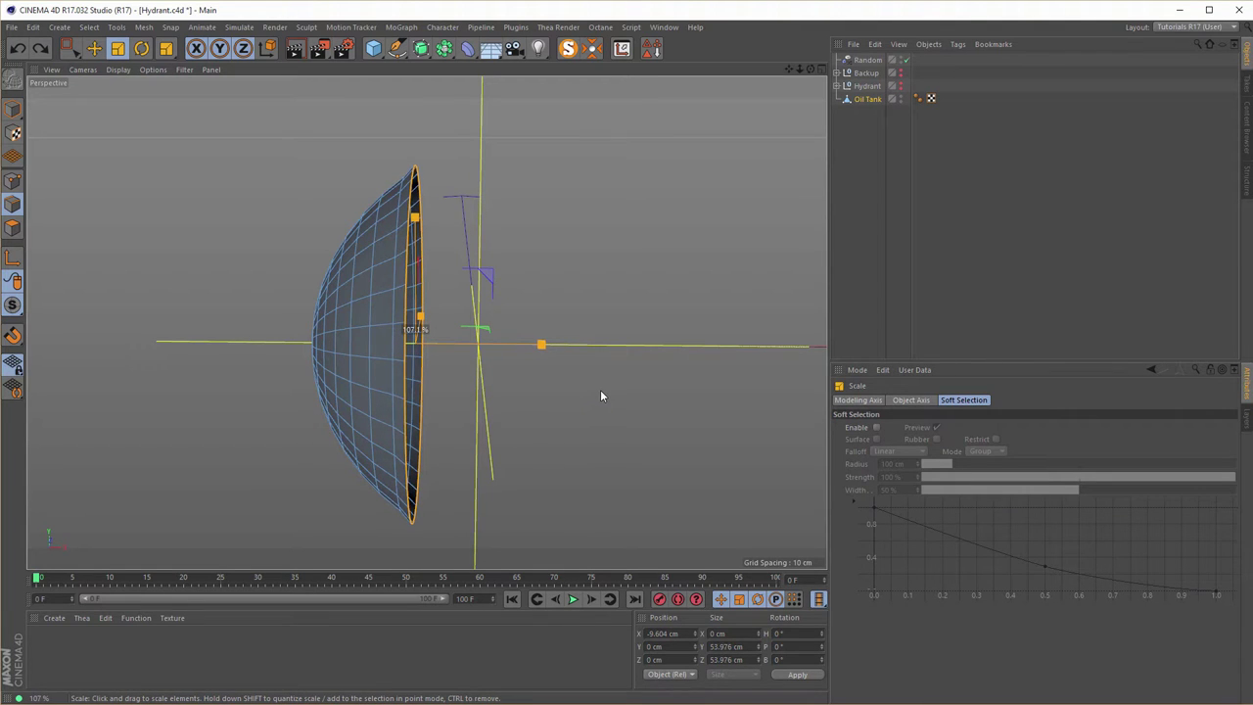
Slide the rim further along X and shrink it to about 95%.
key("e")
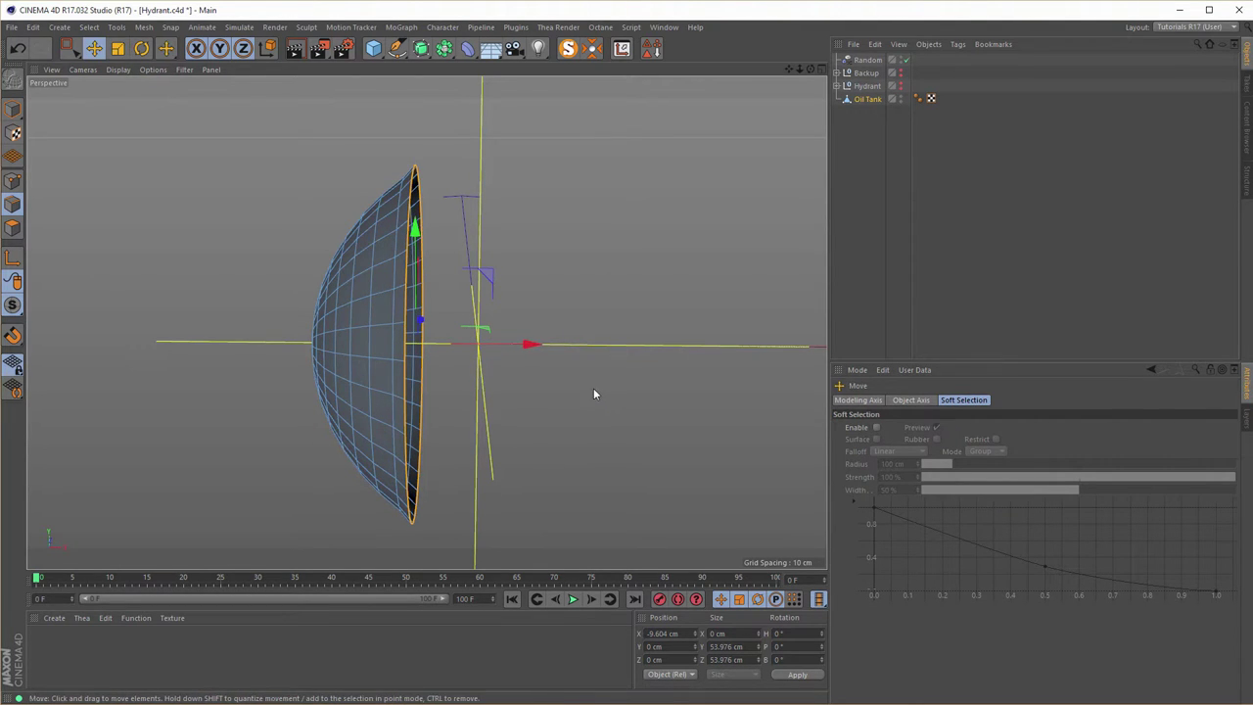
left_click_drag(526, 345, 544, 346)
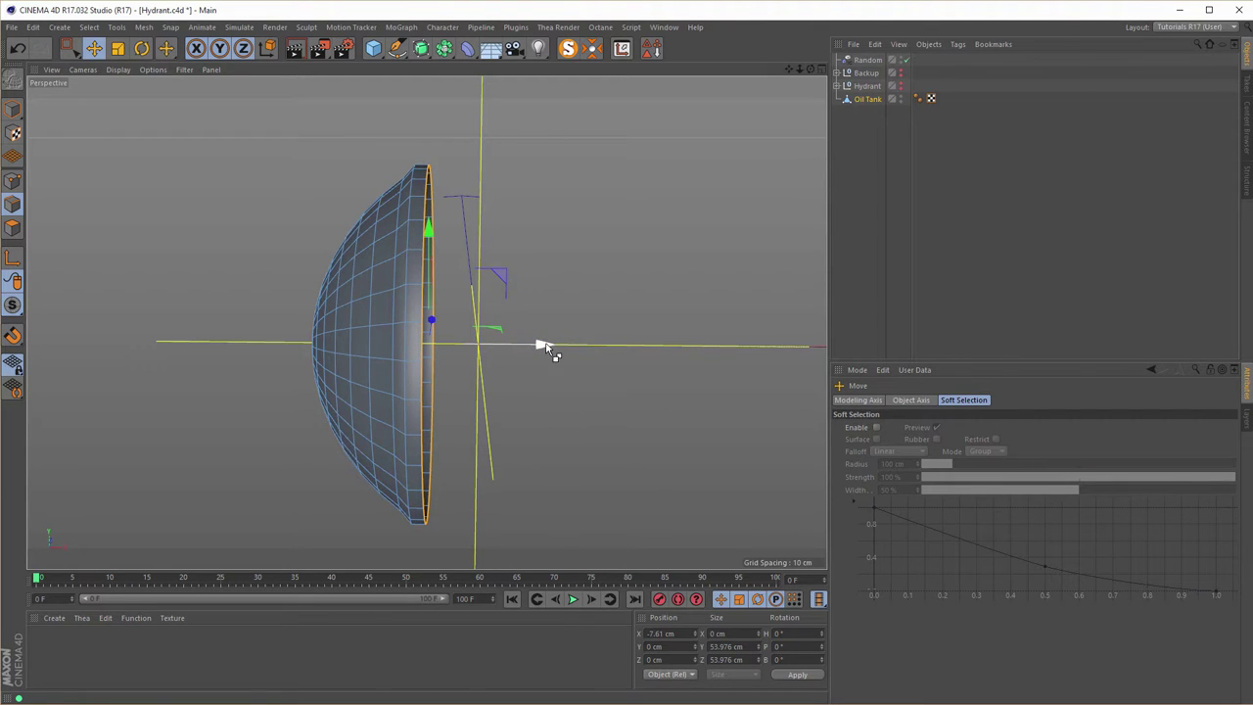
left_click_drag(546, 348, 588, 363)
key("t")
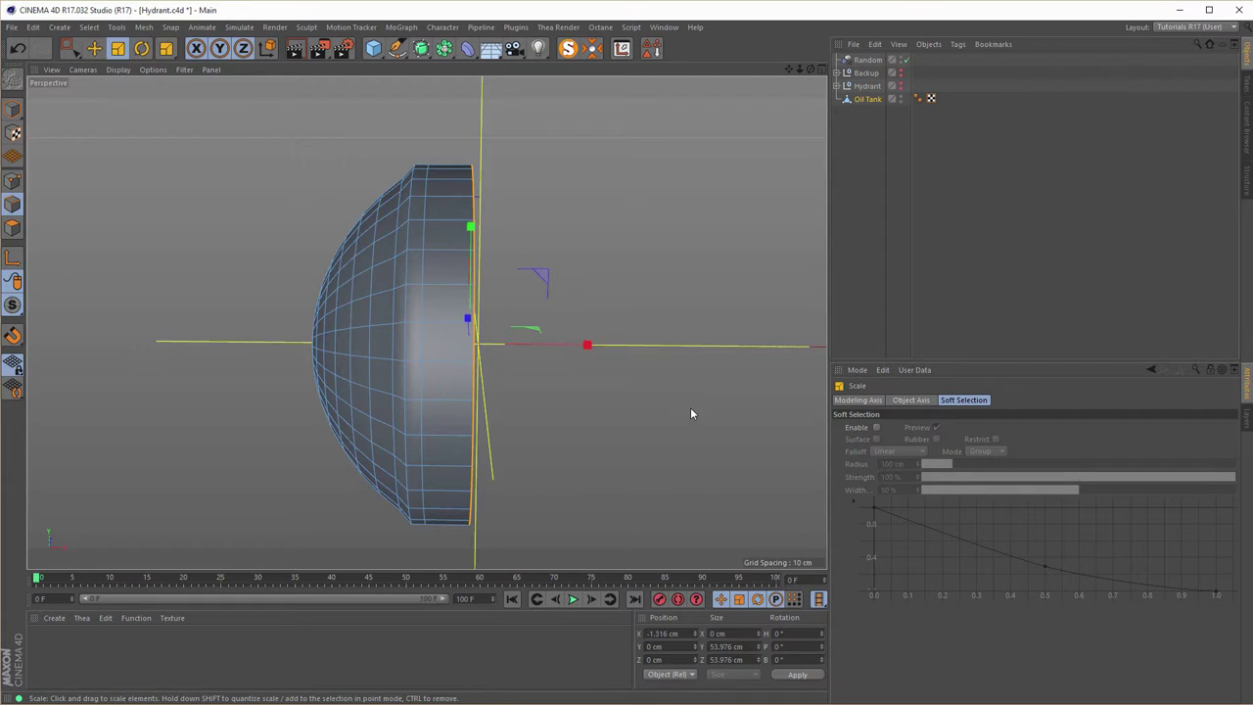
left_click_drag(691, 411, 649, 425)
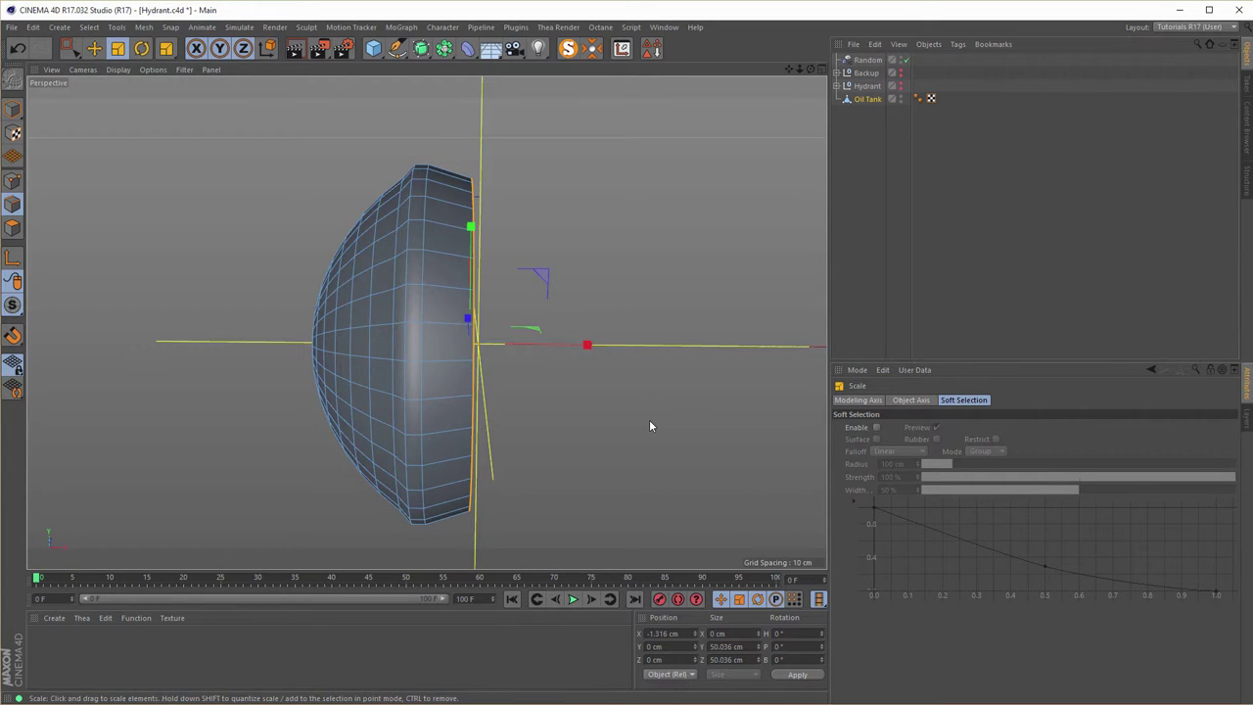
Extend the open end about 5 cm along X and taper it to 89%.
key("e")
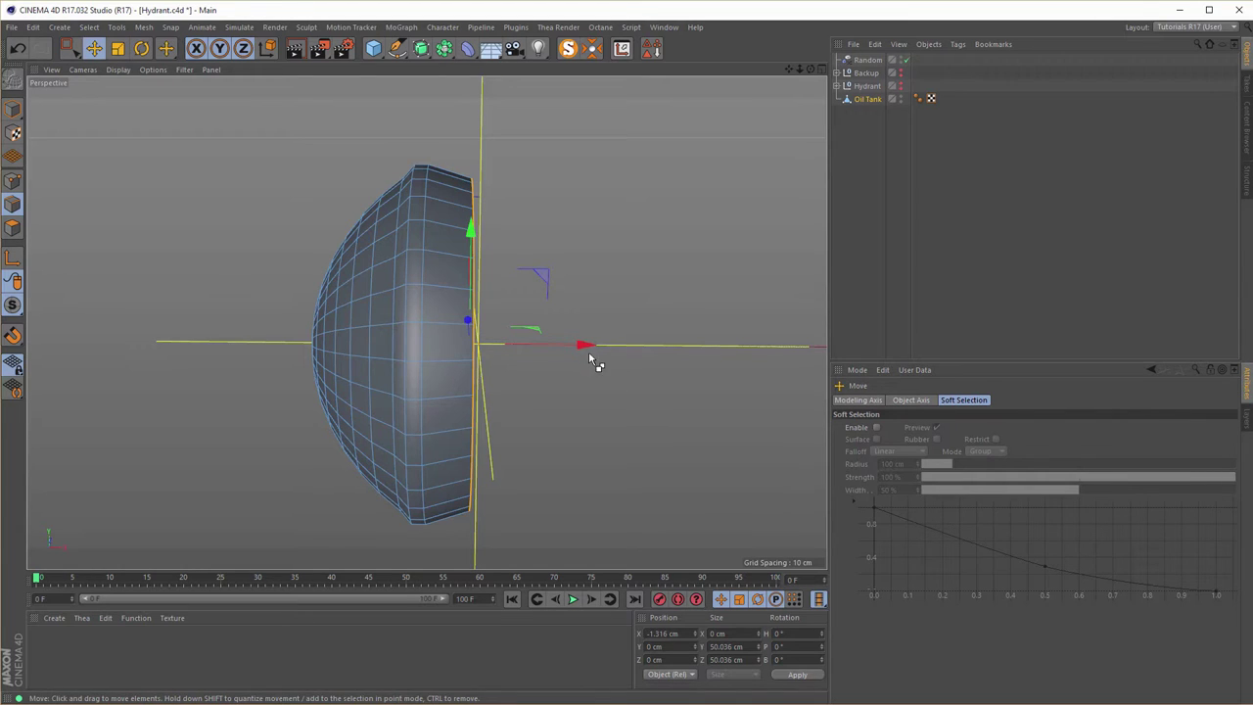
left_click_drag(583, 347, 628, 351)
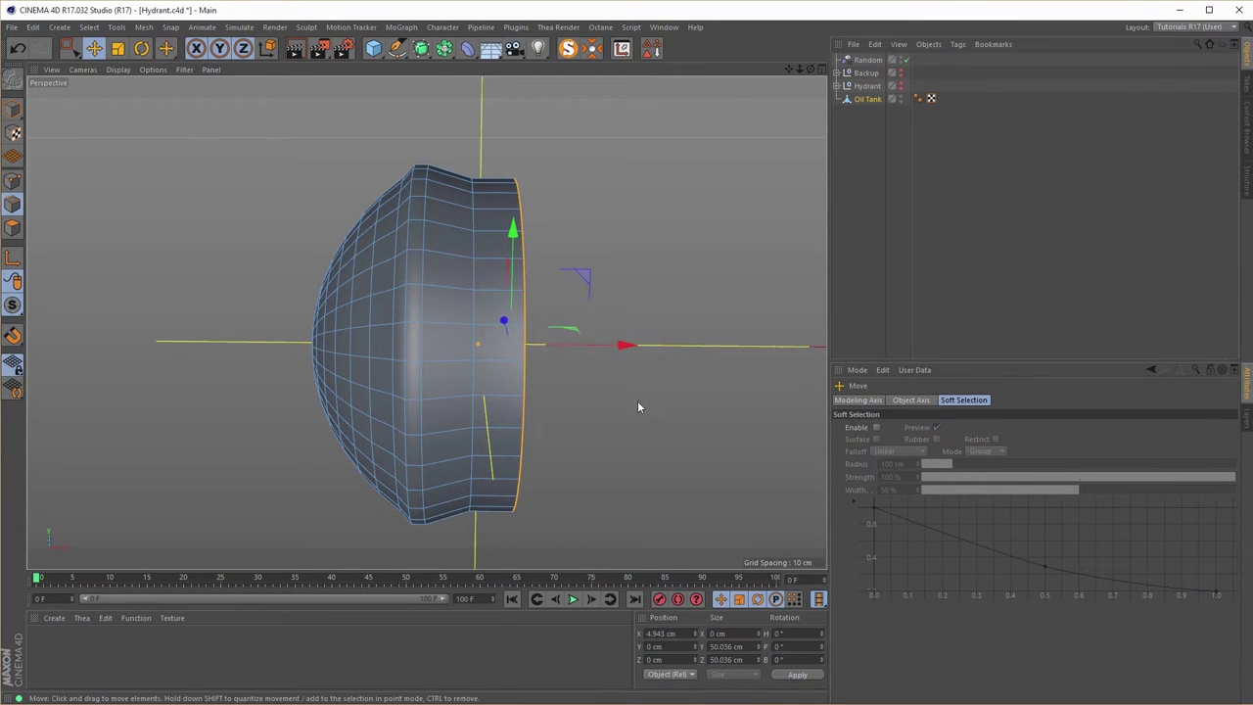
key("t")
mouse_move(638, 409)
left_mouse_down()
mouse_move(654, 417)
mouse_move(616, 420)
left_mouse_up()
left_click_drag(440, 366, 405, 348, "alt")
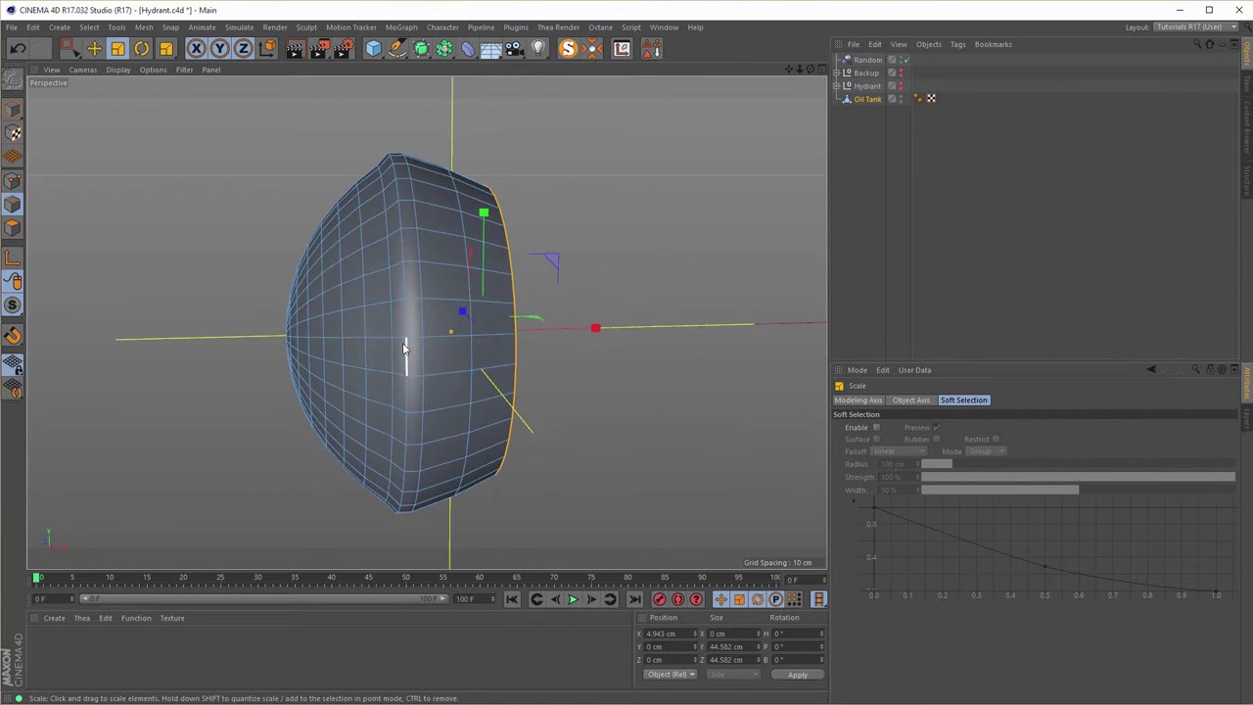
In the Front view, rectangle-select and delete the points at the dome's tip.
middle_click(411, 345)
middle_click(482, 430)
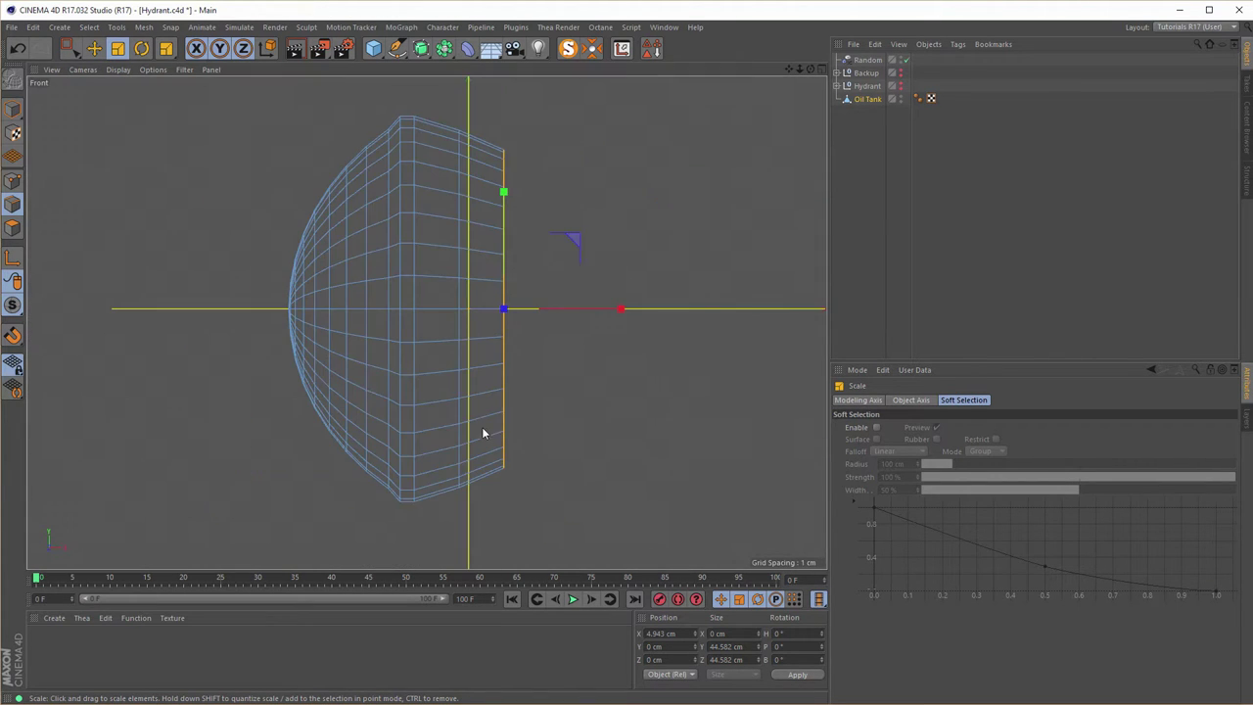
left_click(12, 180)
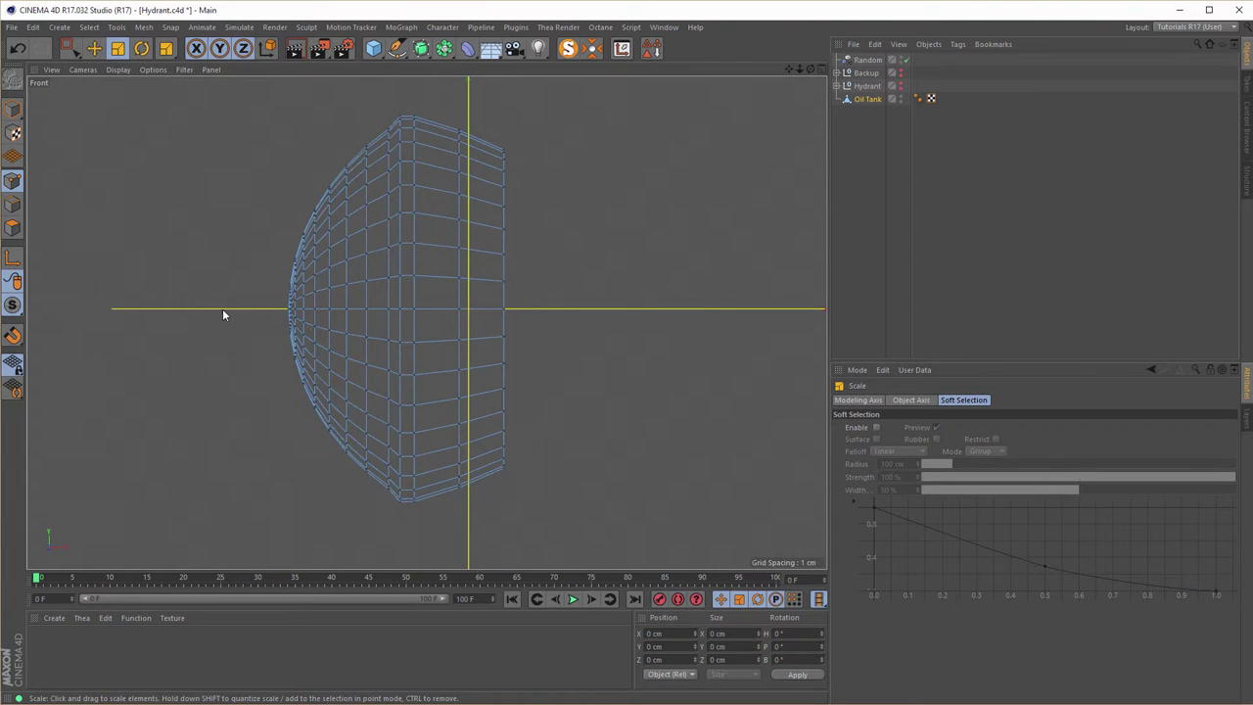
scroll(264, 315, "up", 4)
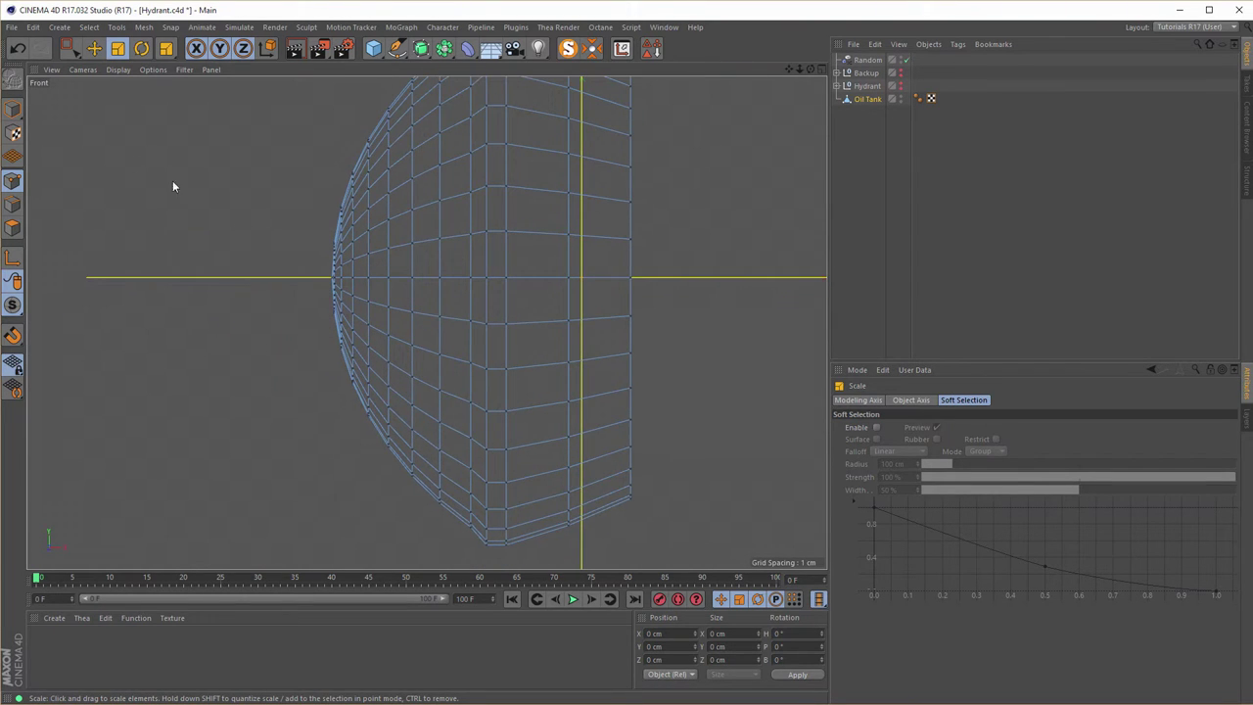
left_click(68, 52)
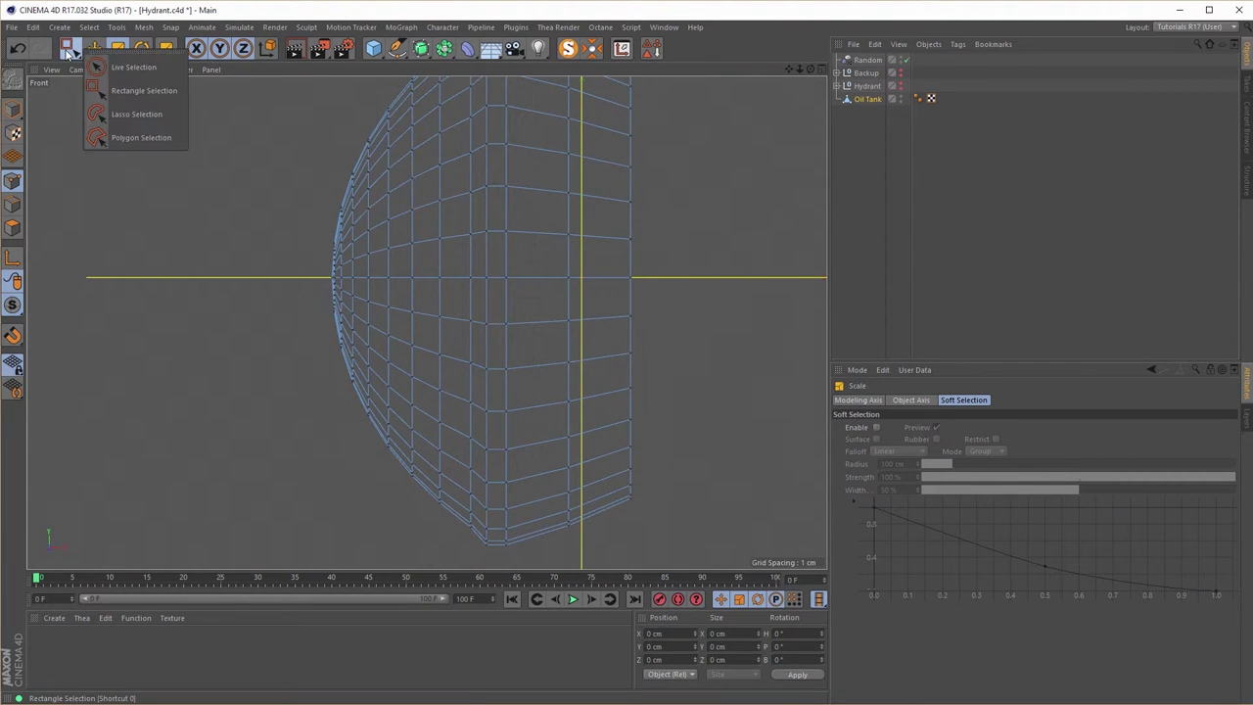
left_click(141, 90)
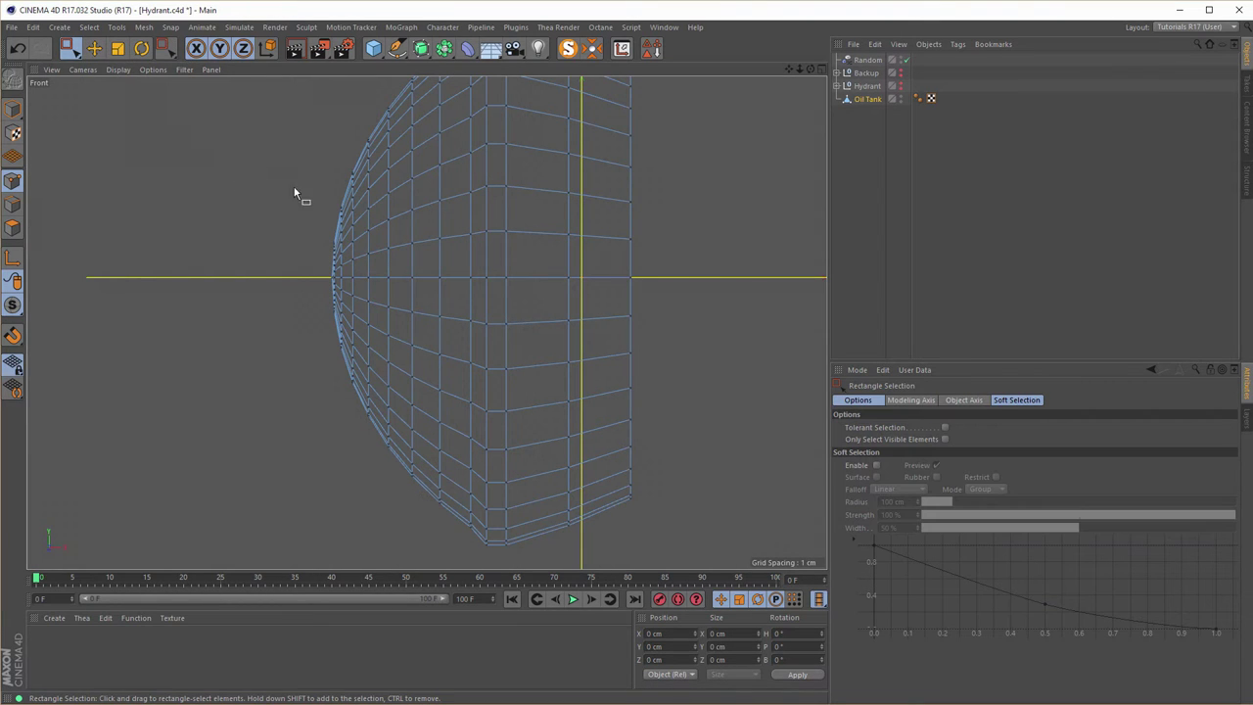
left_click_drag(344, 178, 283, 402)
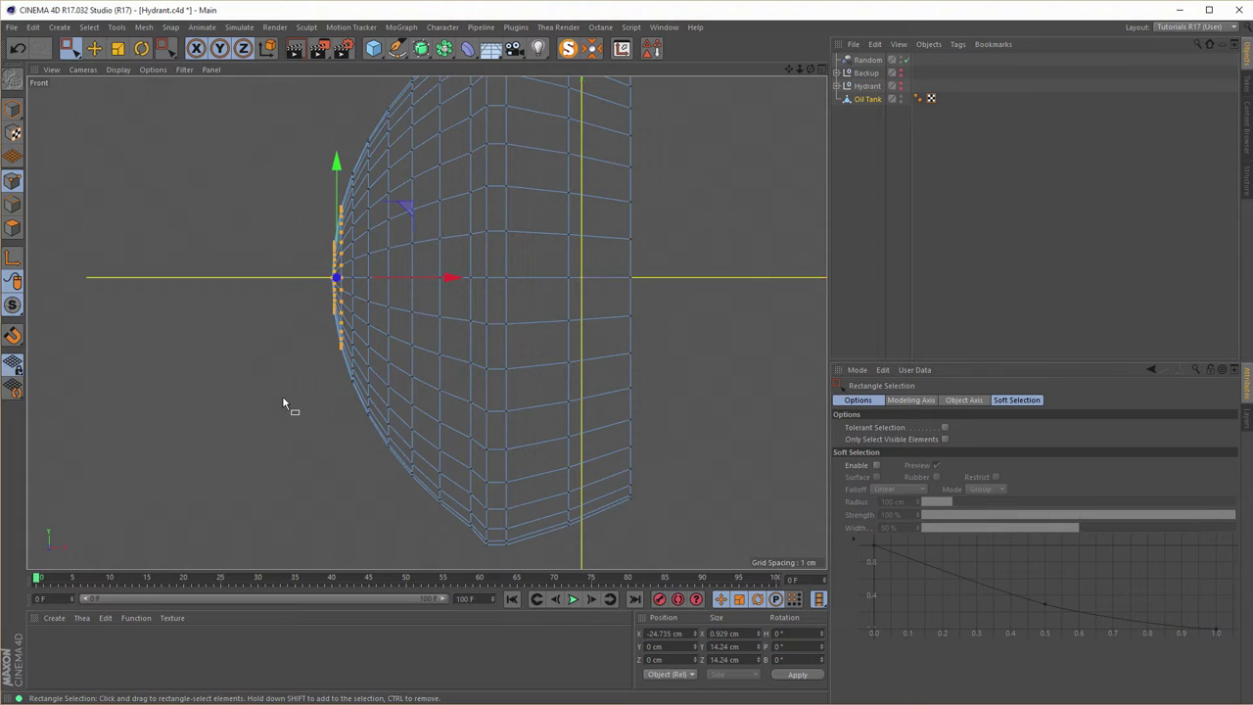
key("Delete")
middle_click_drag(373, 313, 359, 369)
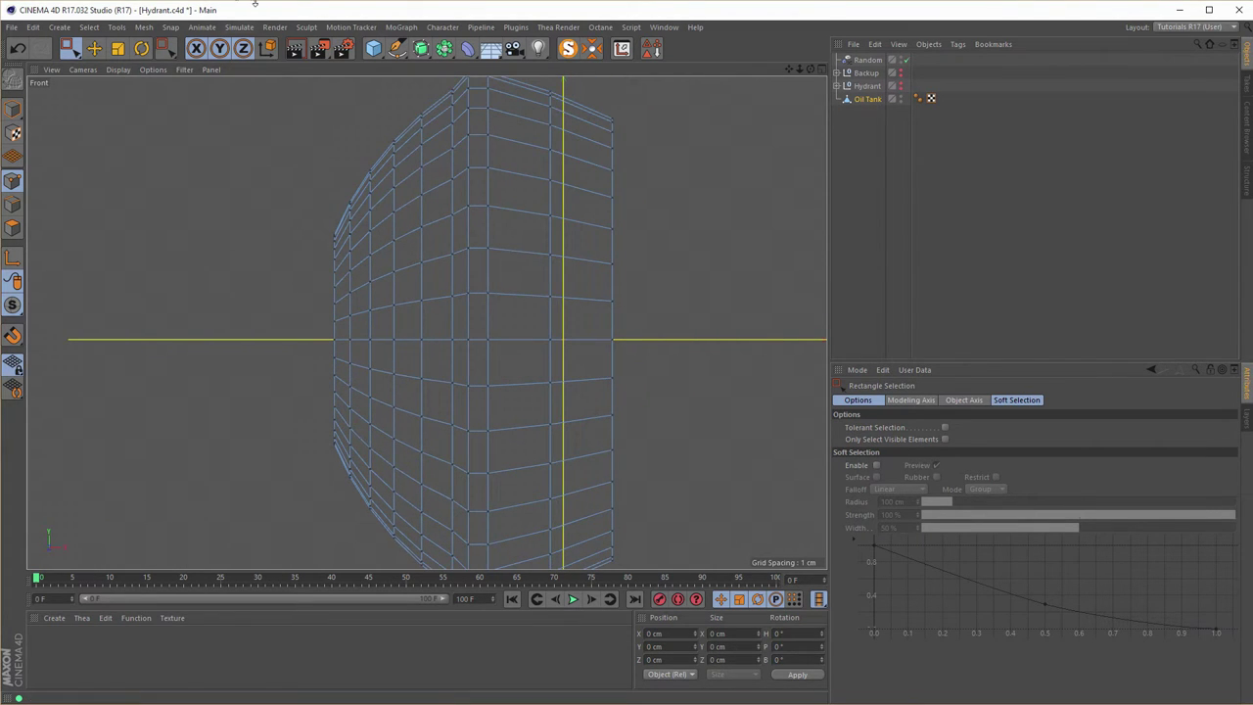
key("shift+v")
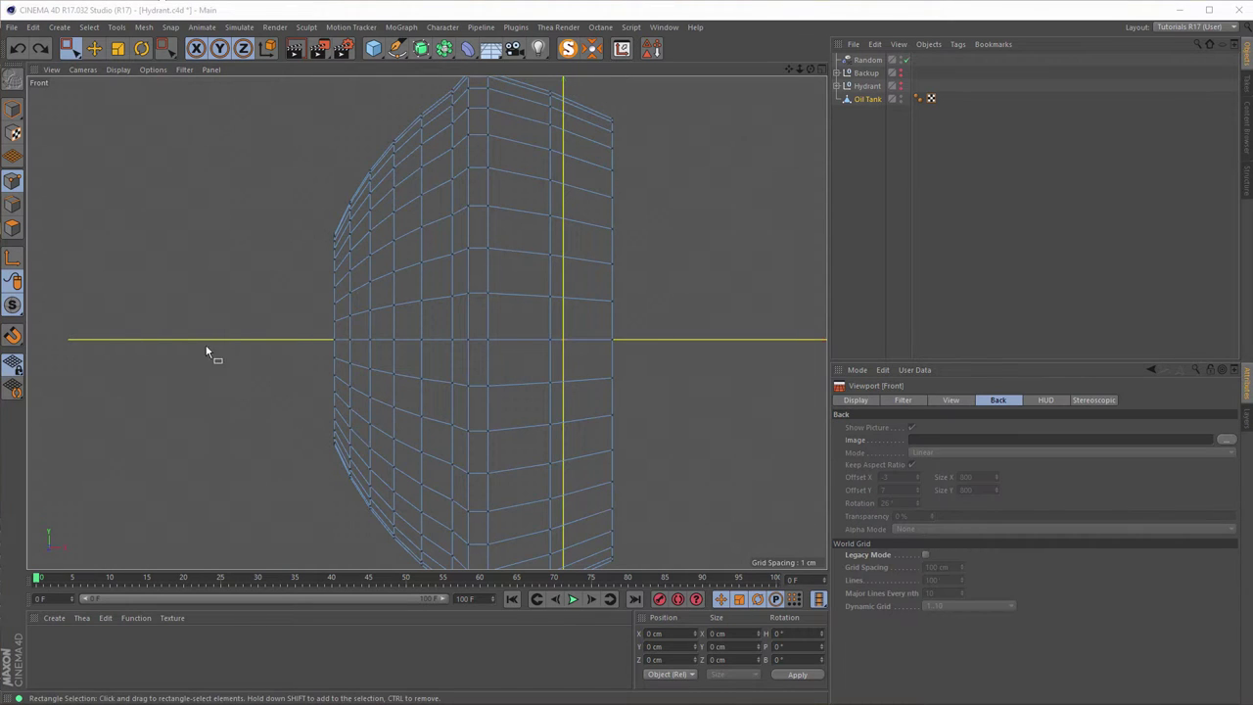
In Perspective, loop-select the edge around the Oil Tank's hole.
middle_click(362, 305)
middle_click(293, 251)
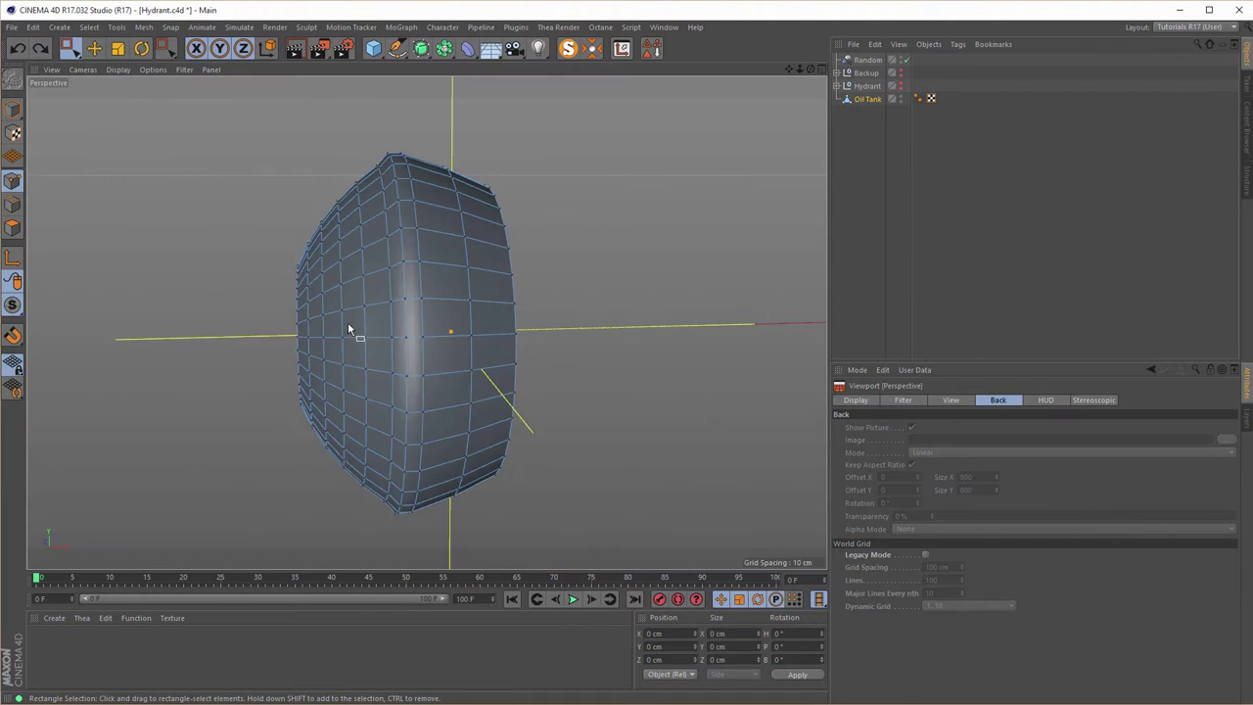
left_click_drag(349, 330, 416, 285, "alt")
scroll(424, 291, "up", 3)
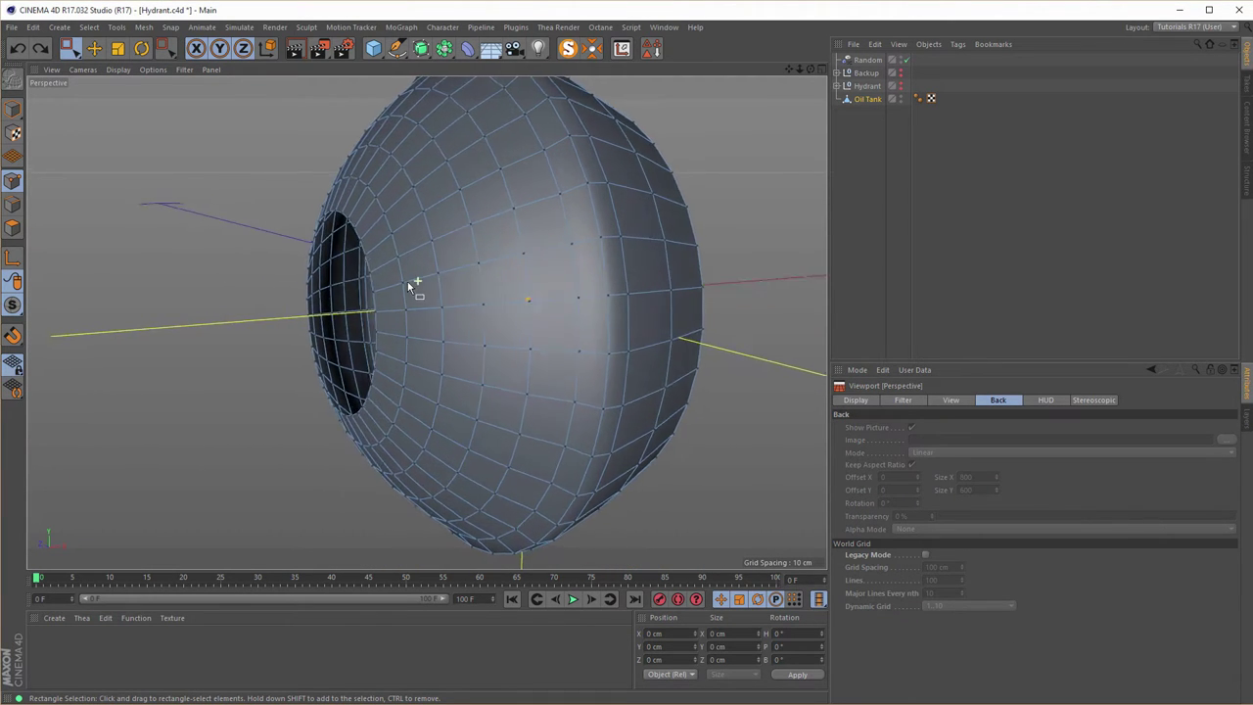
left_click(13, 205)
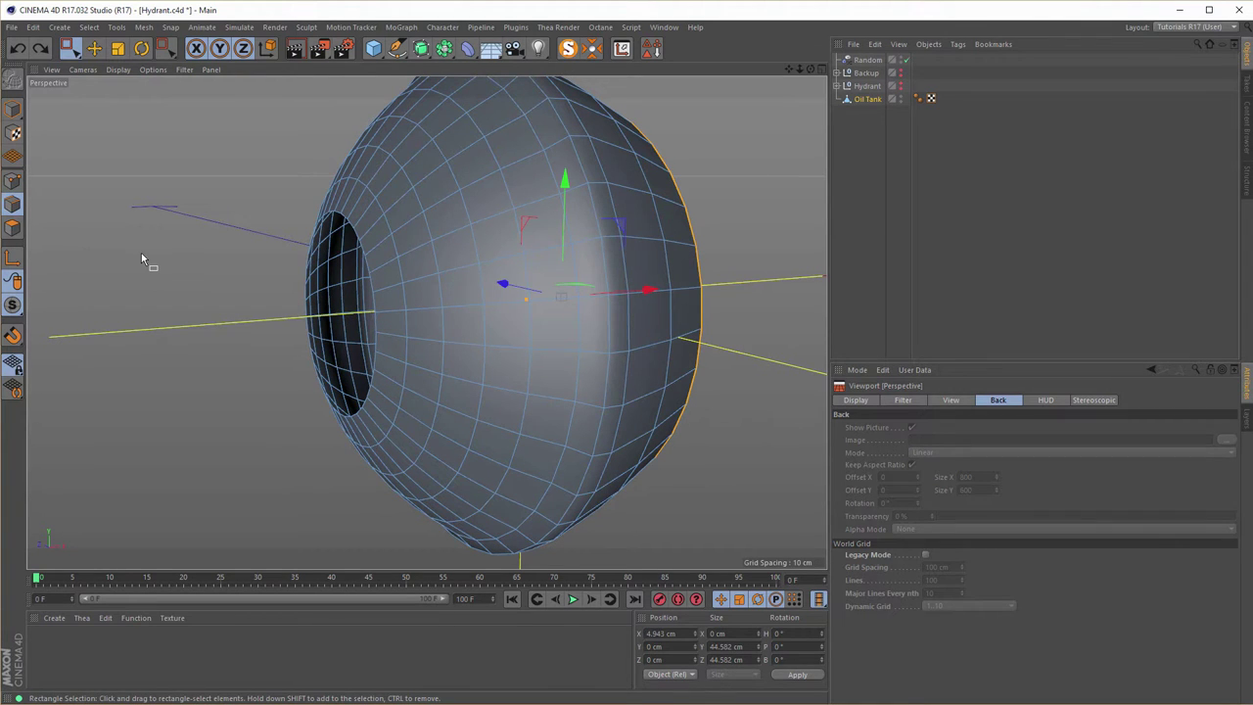
key("u")
key("l")
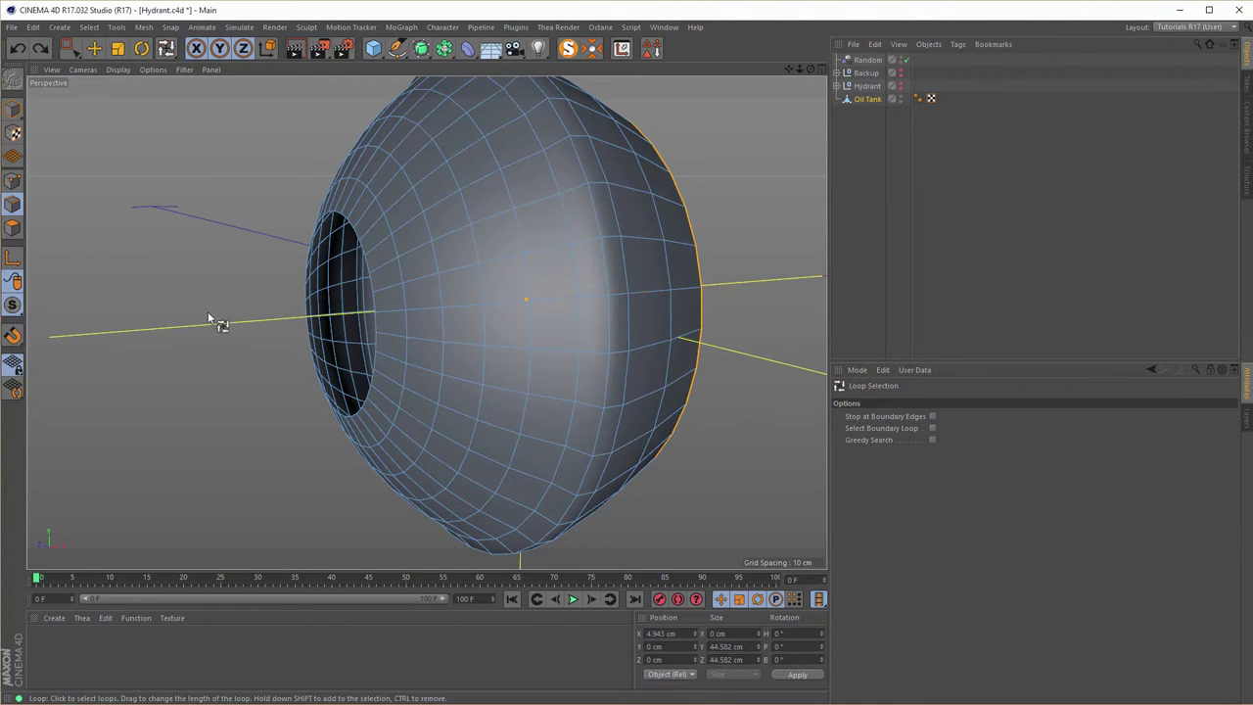
left_click(377, 310)
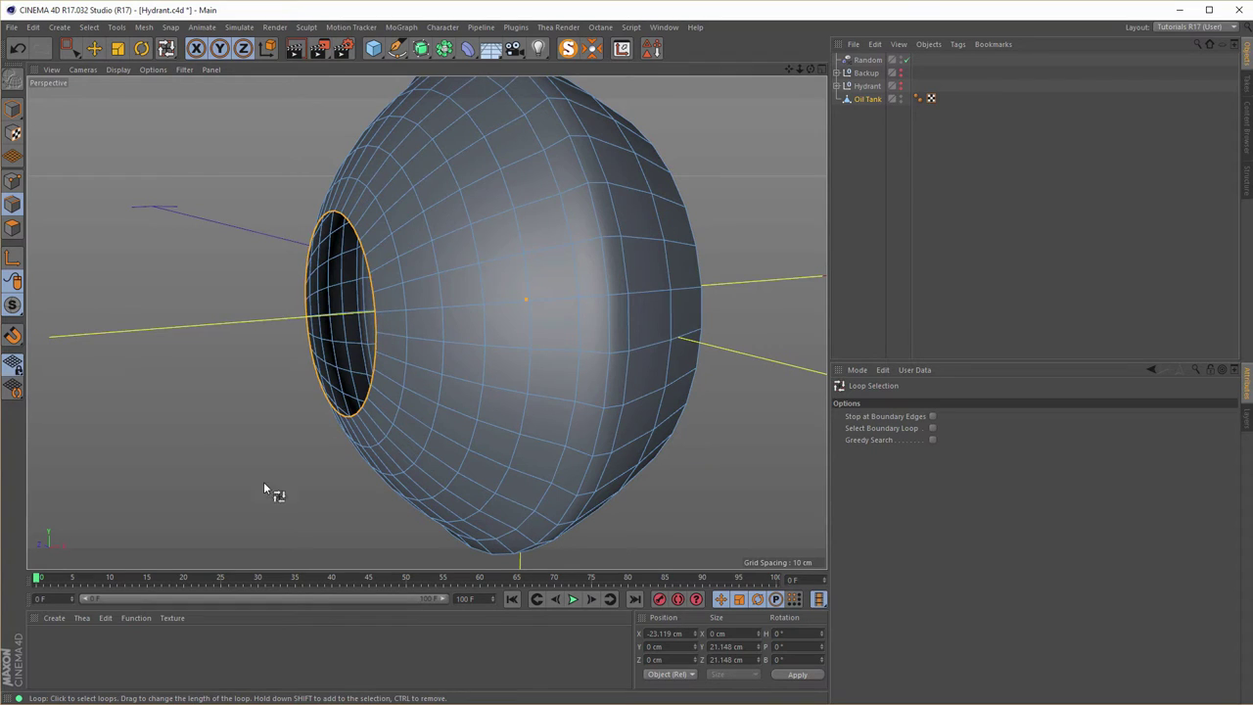
Pull the hole's edge loop outward and shrink it to about 78%.
key("e")
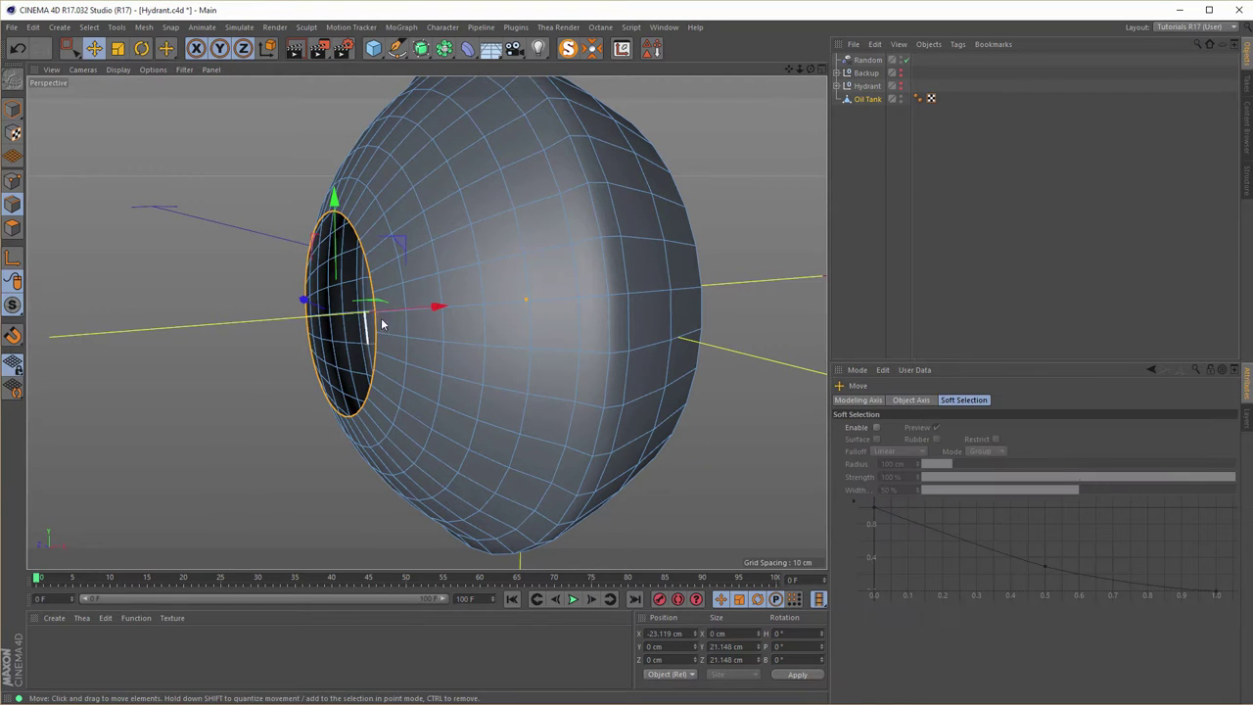
left_click_drag(440, 305, 419, 316)
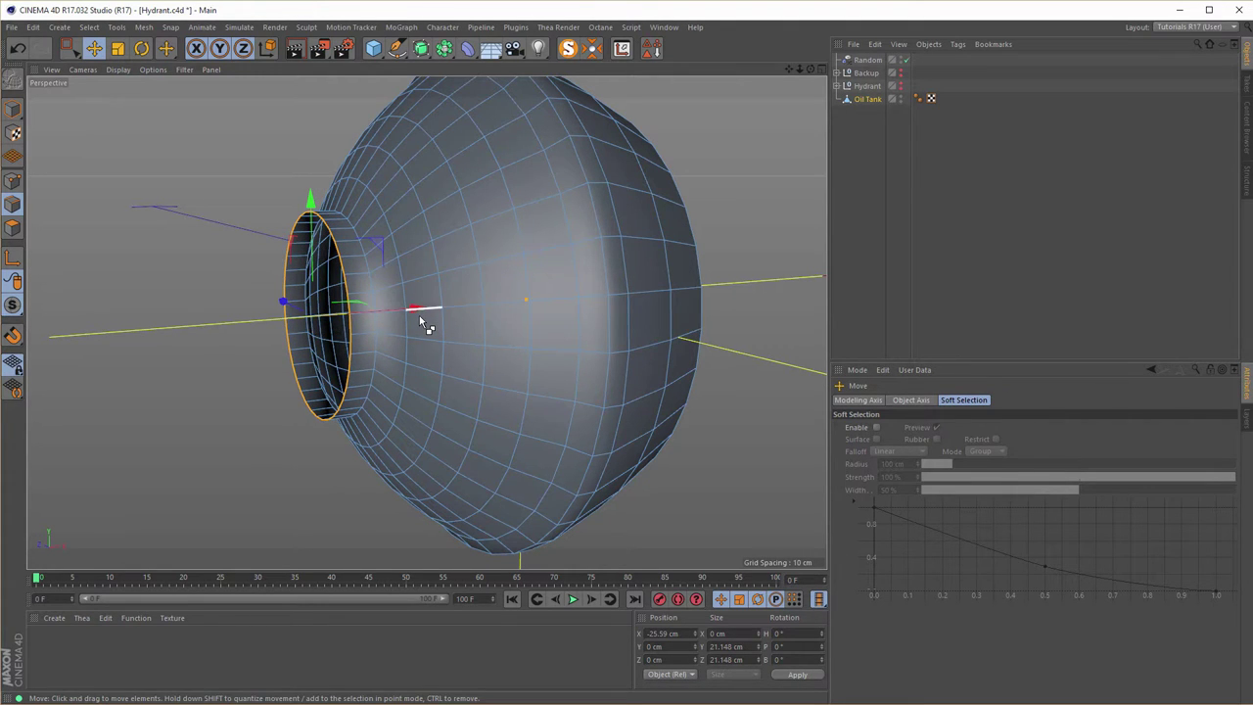
key("t")
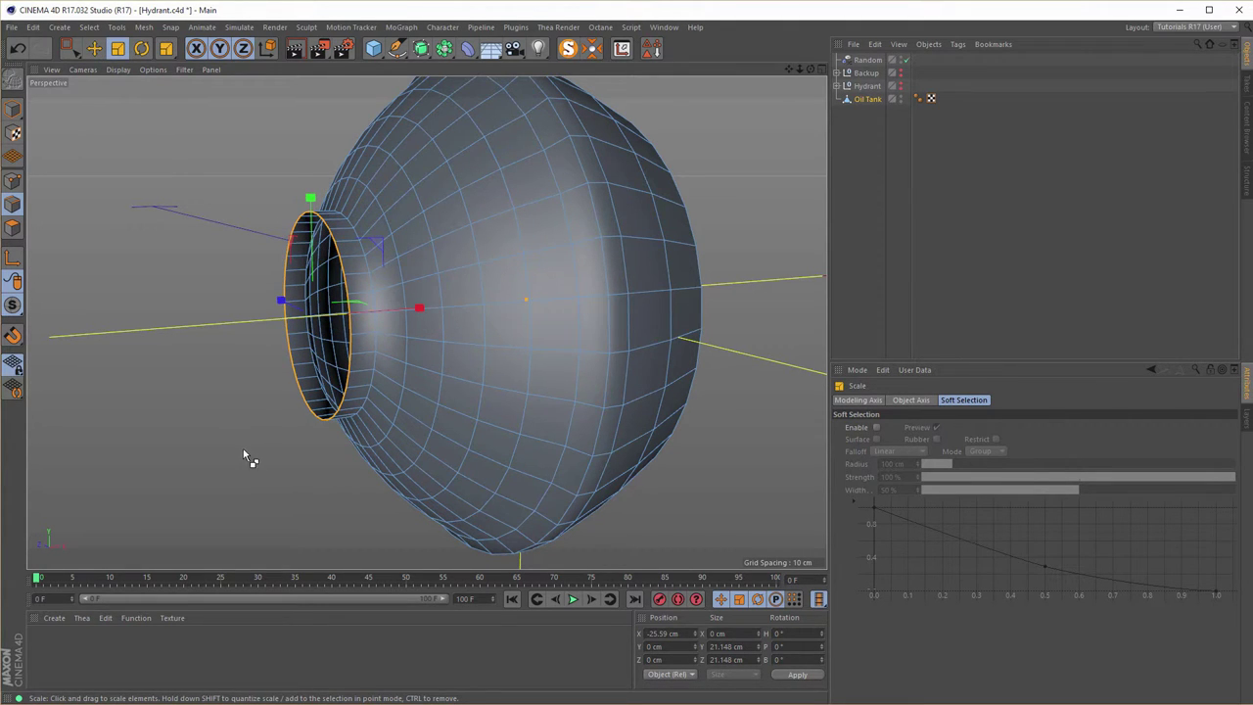
left_click_drag(244, 451, 123, 473)
Push the loop out about 2.7 cm, shrink it to a small opening, and view the reference render.
key("e")
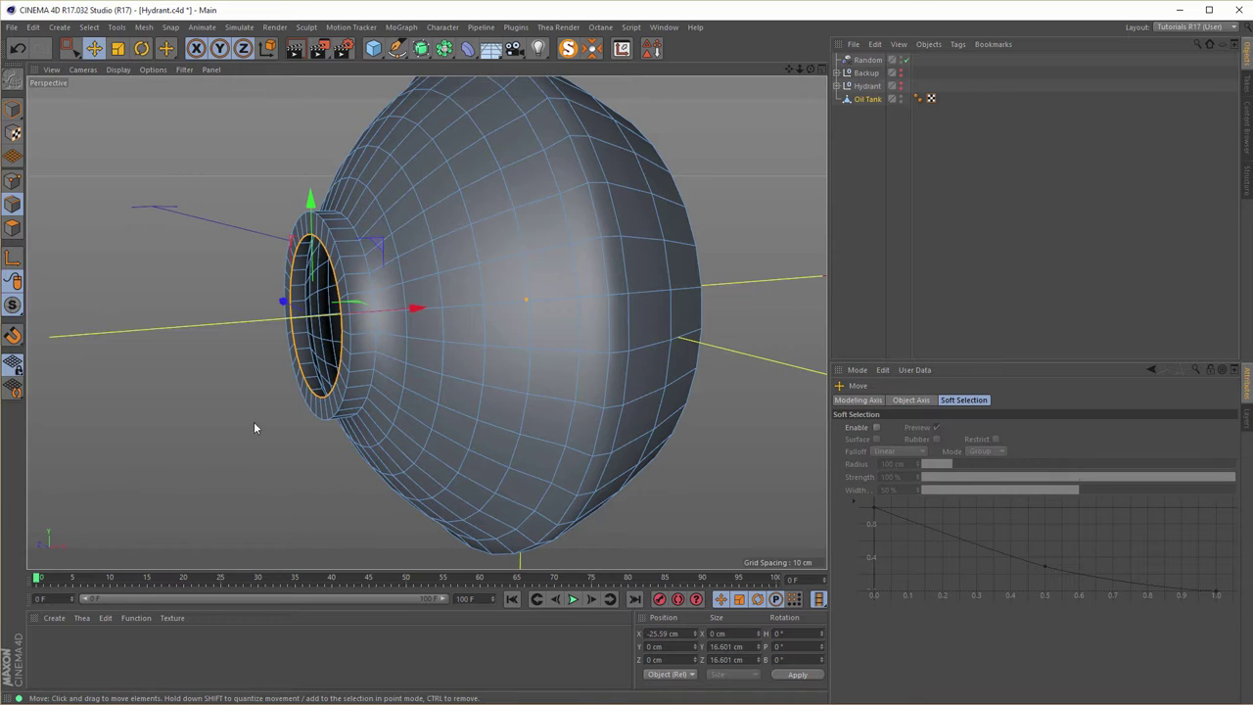
mouse_move(413, 308)
left_mouse_down()
mouse_move(399, 326)
mouse_move(391, 314)
left_mouse_up()
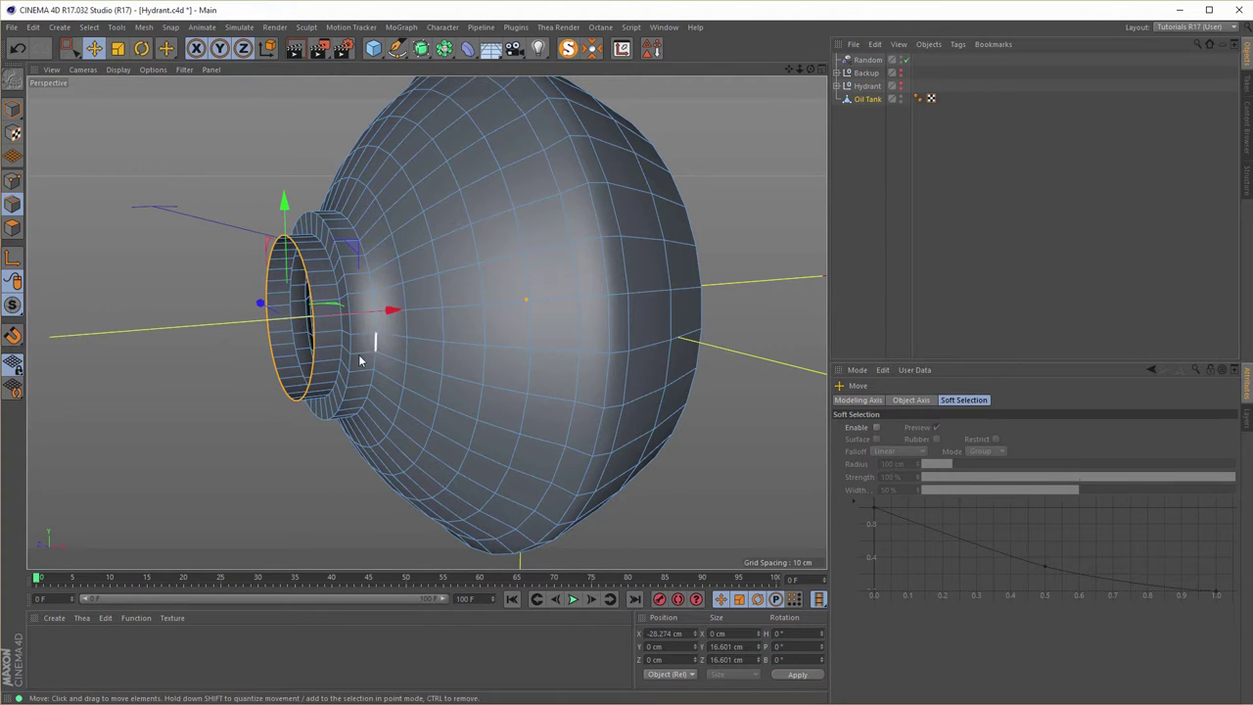
key("t")
left_click_drag(248, 477, 59, 488)
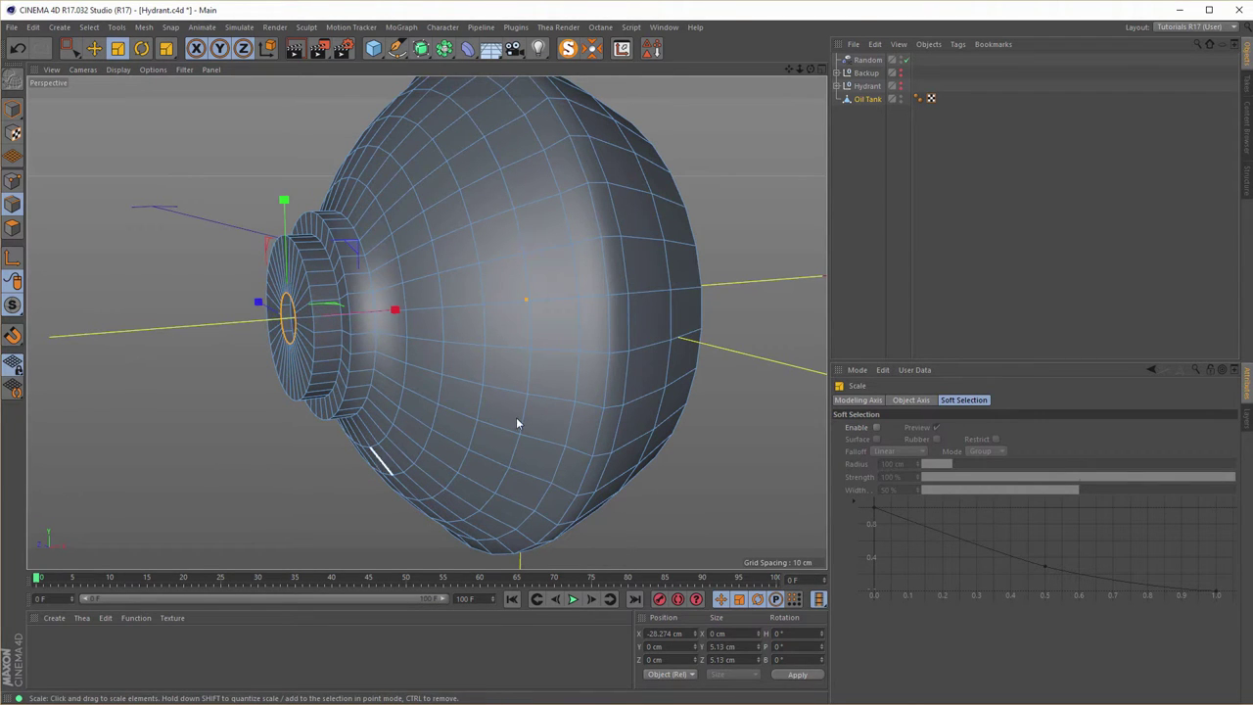
left_click_drag(612, 313, 481, 321, "alt")
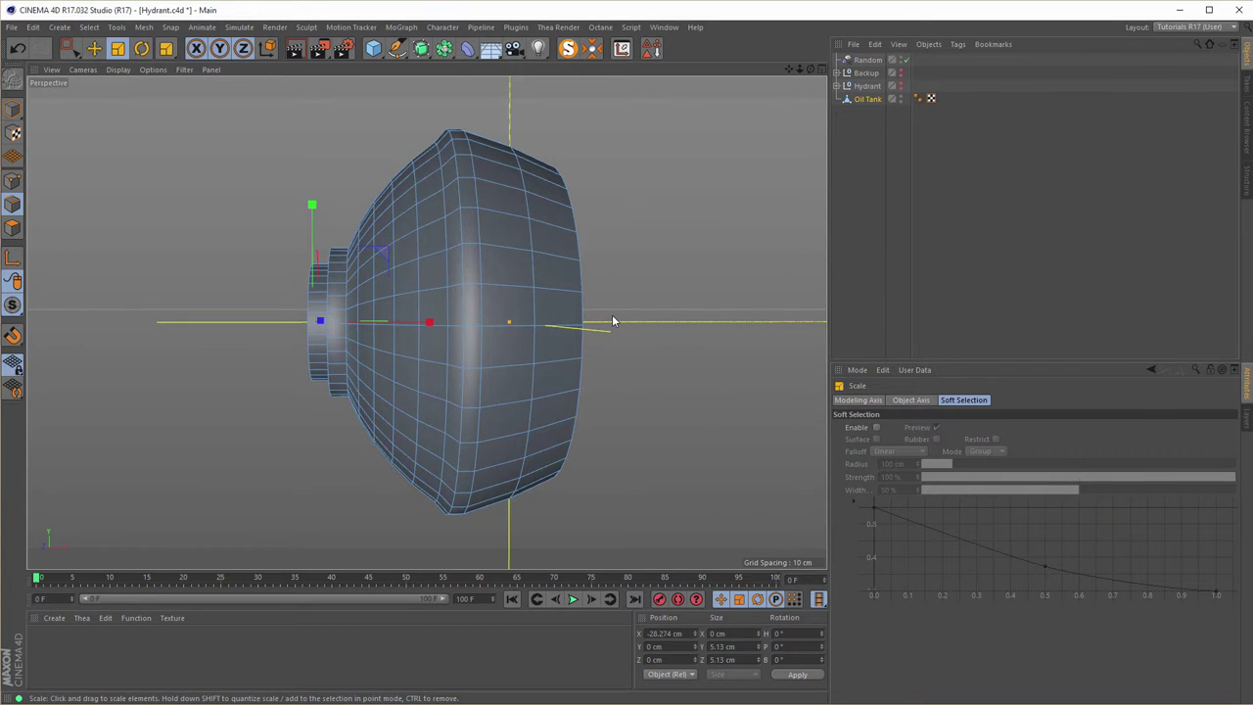
key("shift+F6")
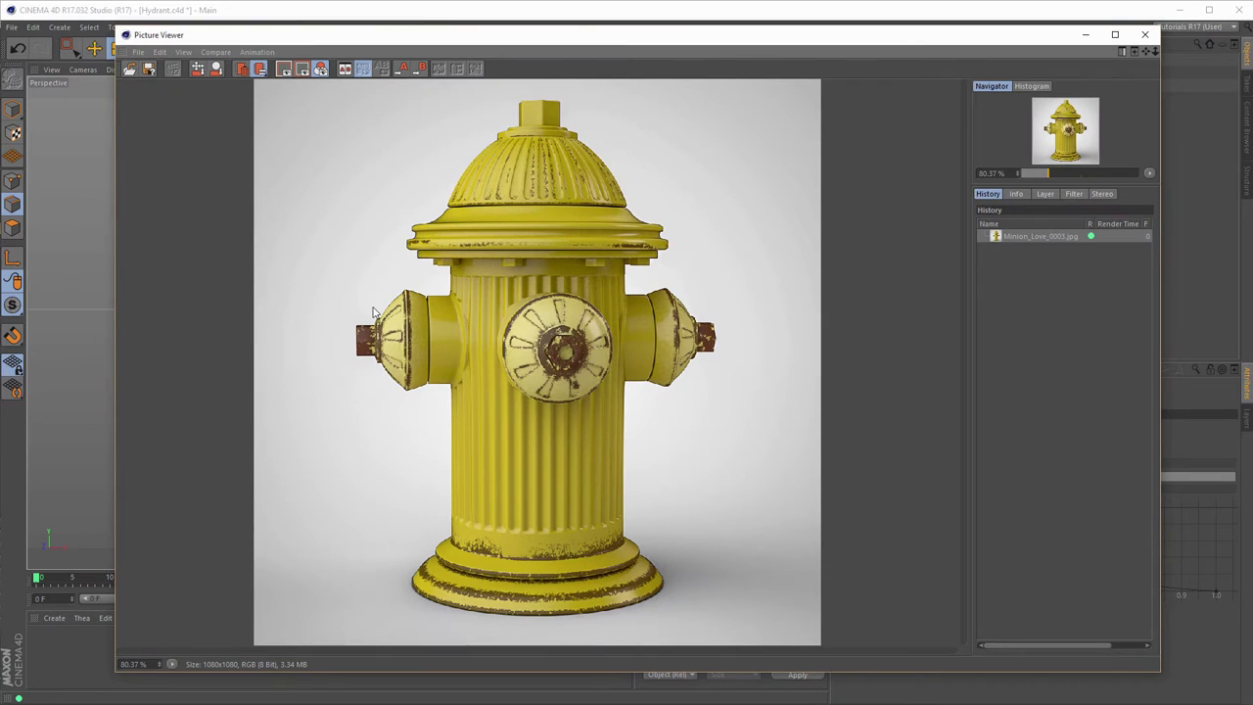
mouse_move(342, 36)
left_mouse_down()
mouse_move(784, 56)
mouse_move(811, 45)
mouse_move(350, 43)
left_mouse_up()
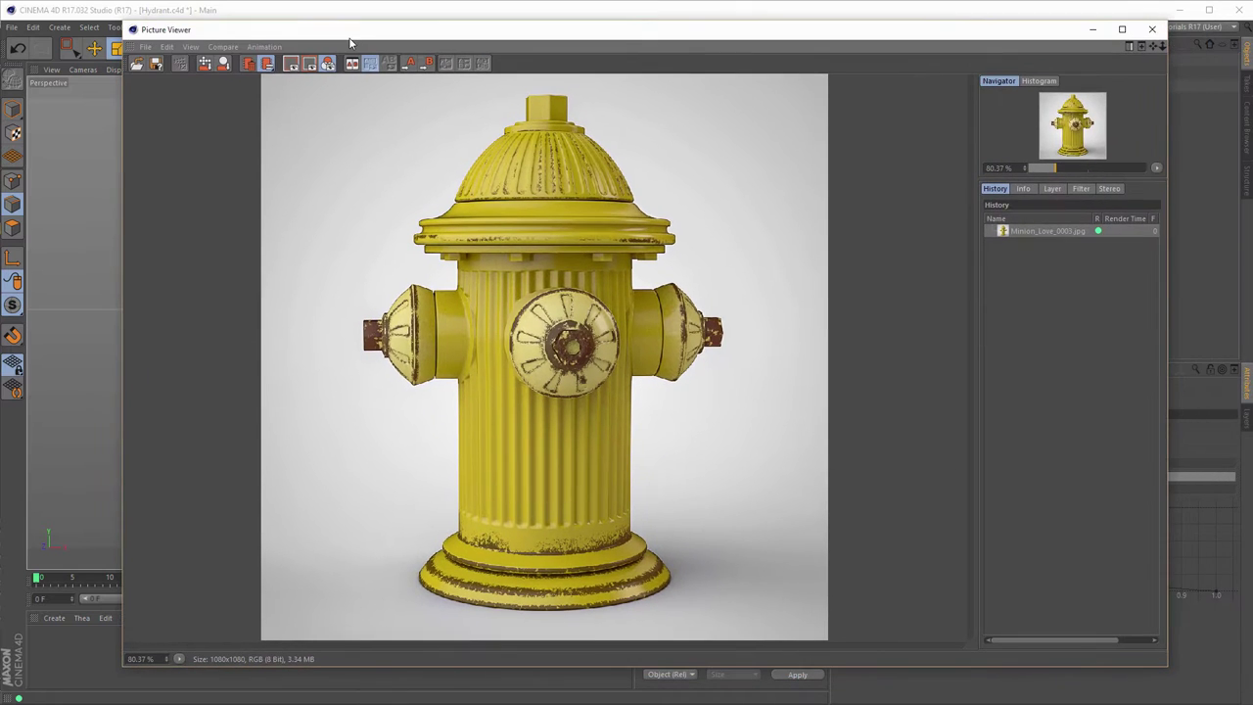
left_click(1152, 29)
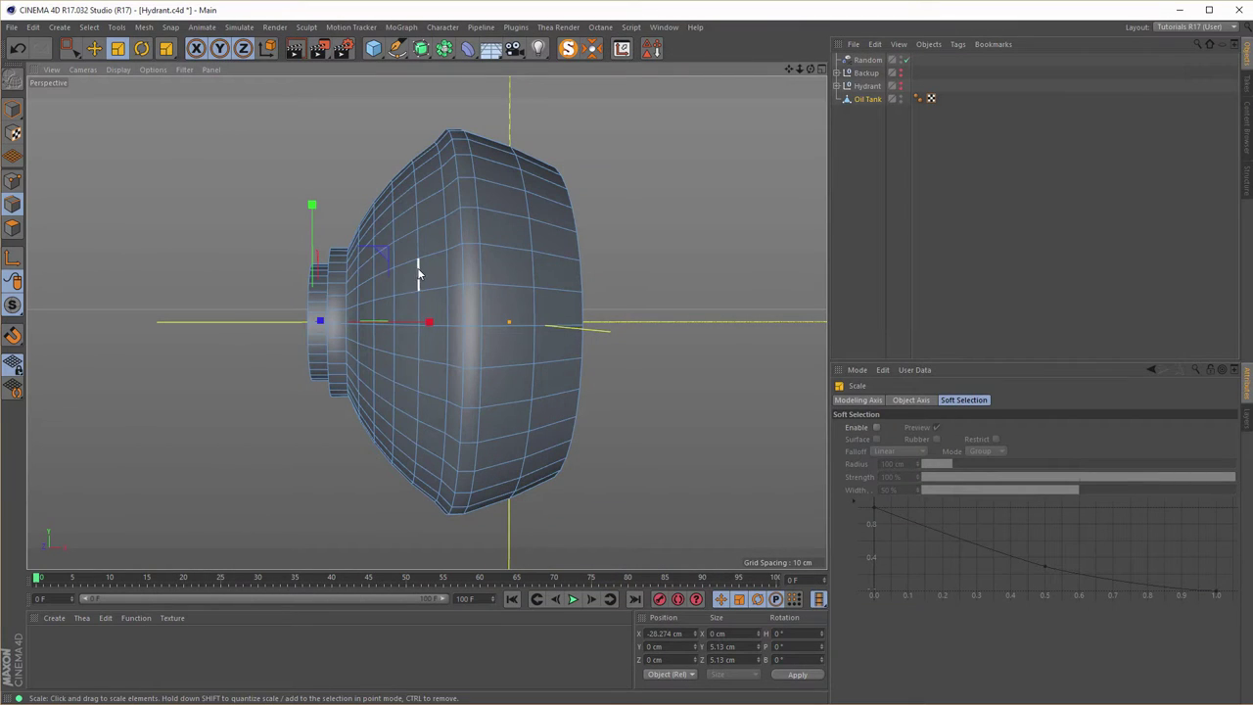
Bevel the collar's rim, flange and front-face edge loops with a 0.31 cm offset.
left_click_drag(419, 274, 369, 287, "alt")
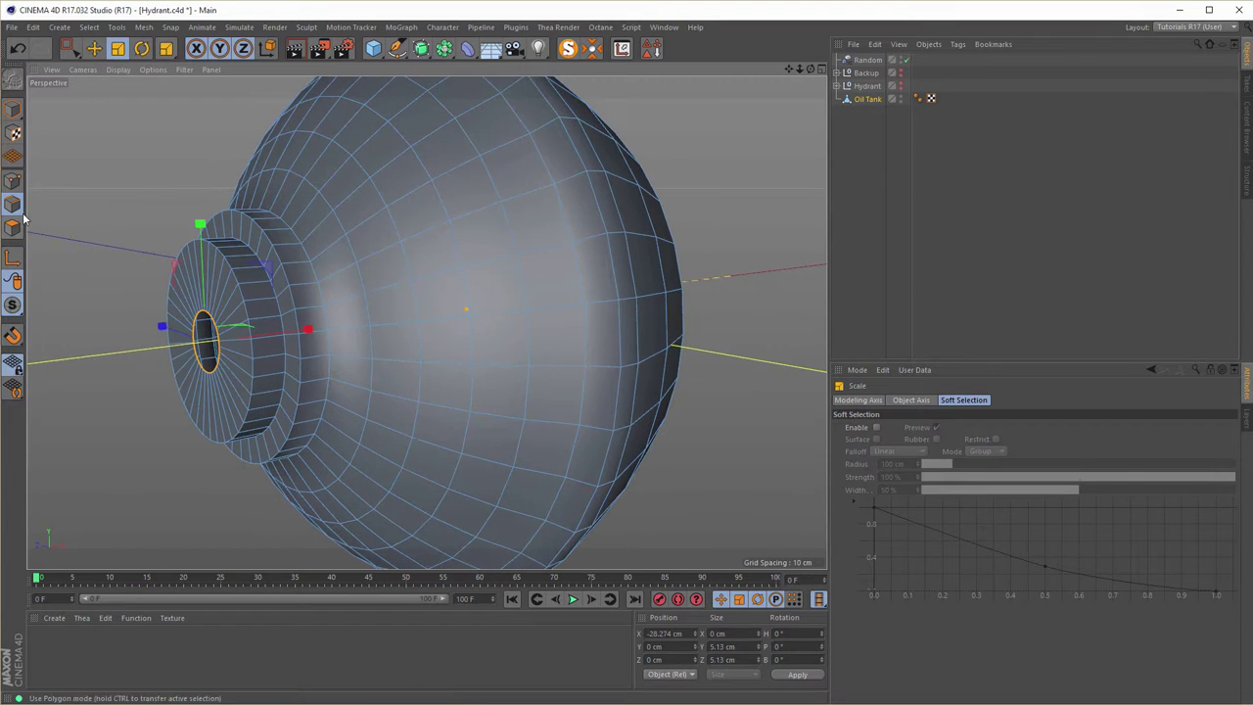
key("u")
key("l")
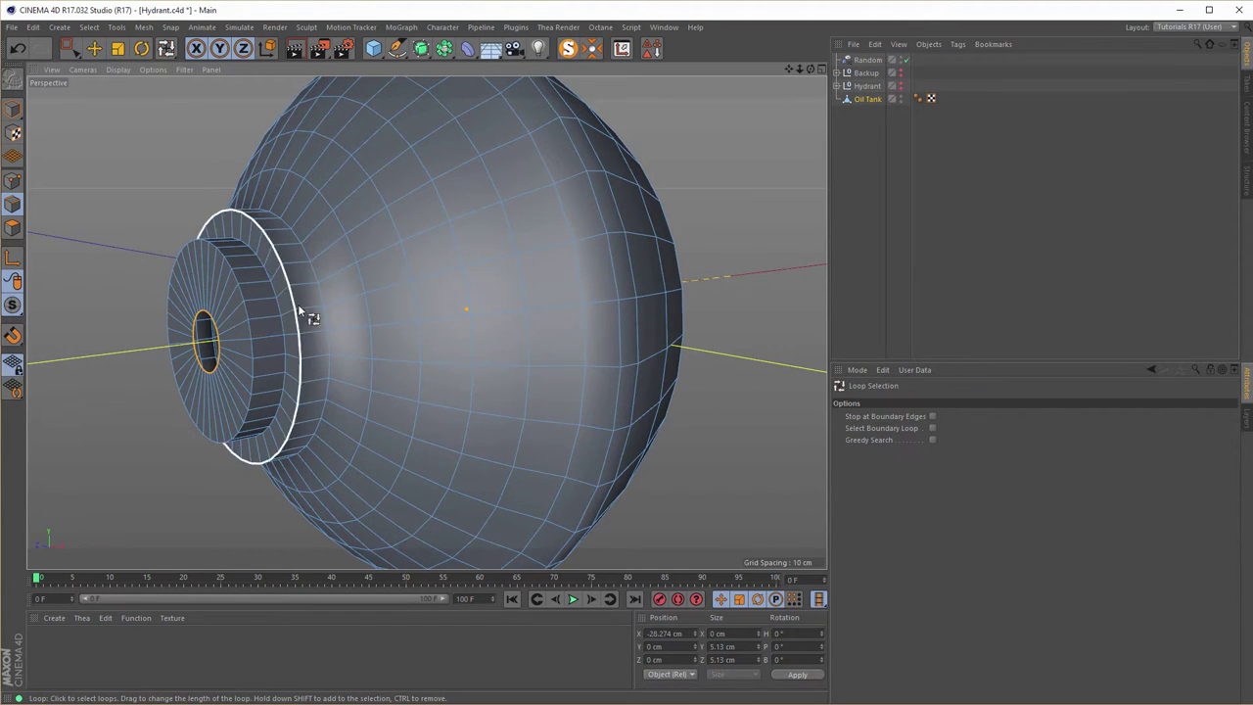
left_click(303, 303)
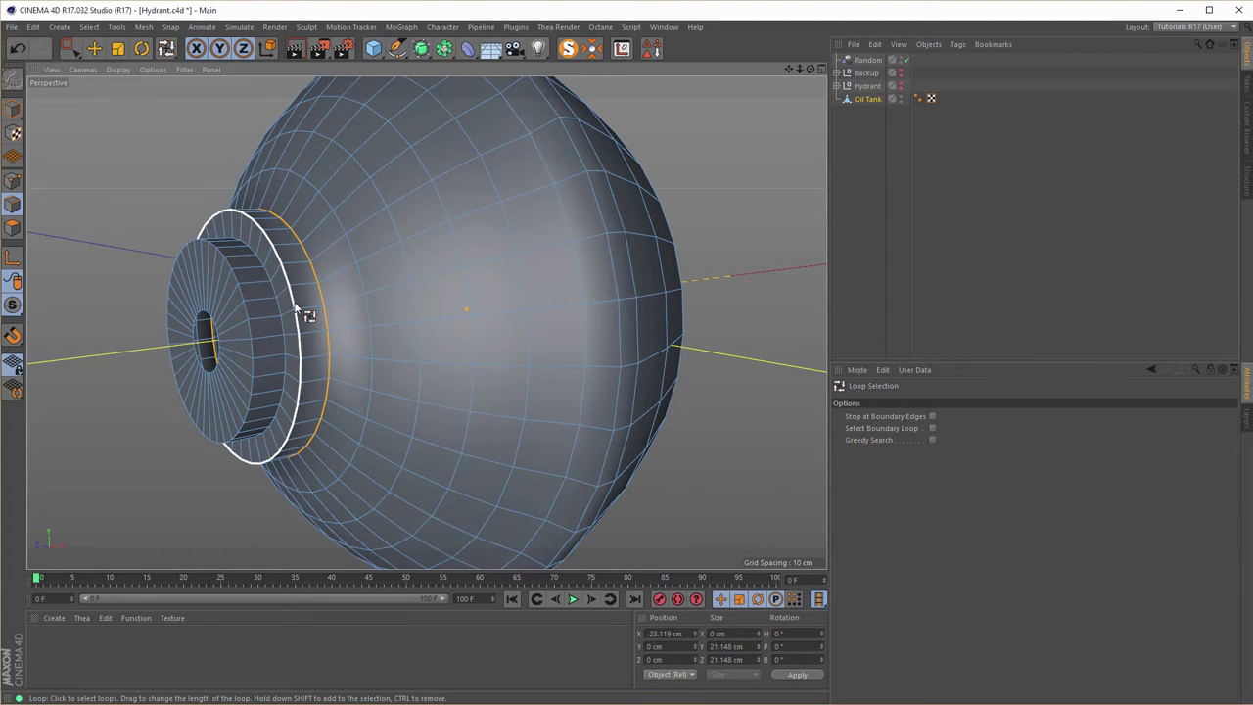
left_click(275, 309, "shift")
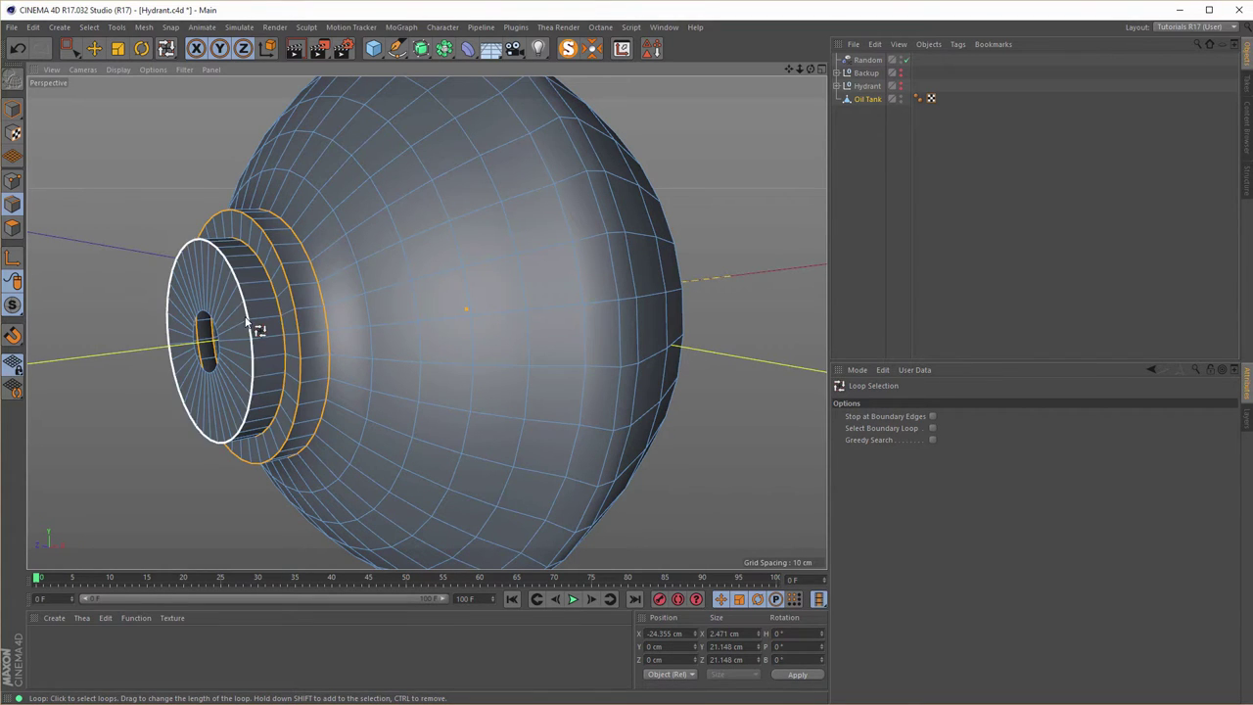
left_click(263, 382, "shift")
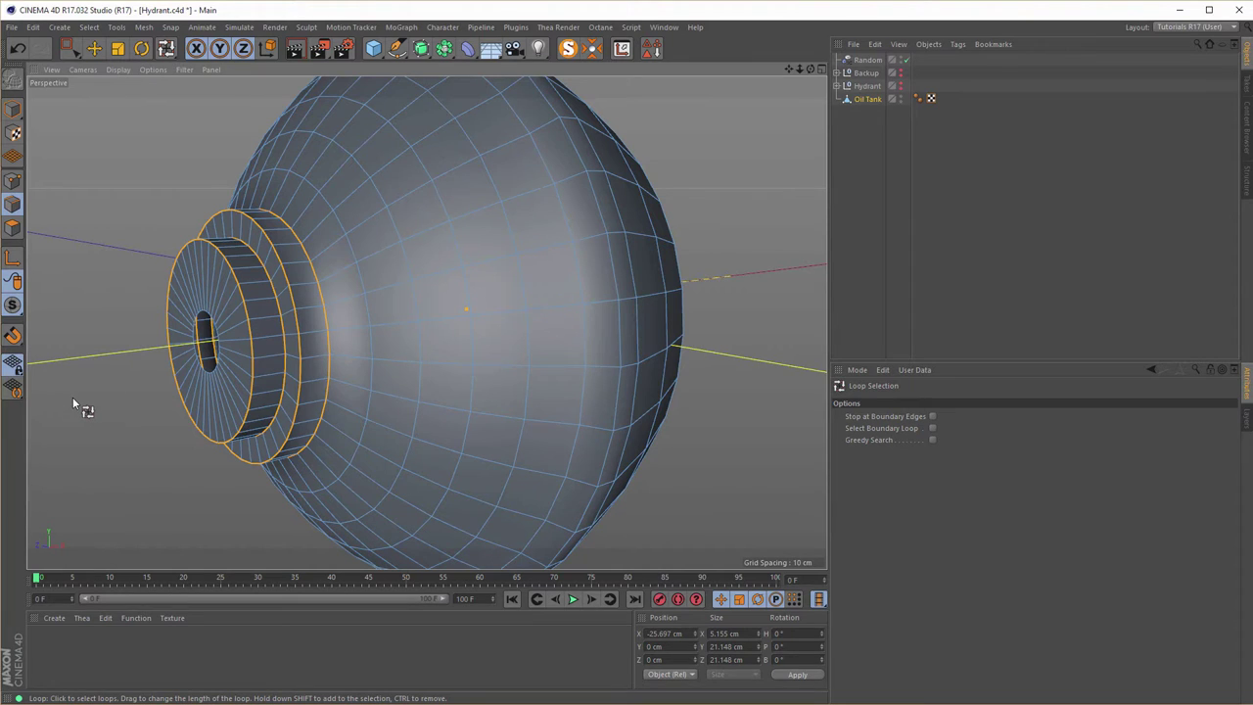
key("m")
key("s")
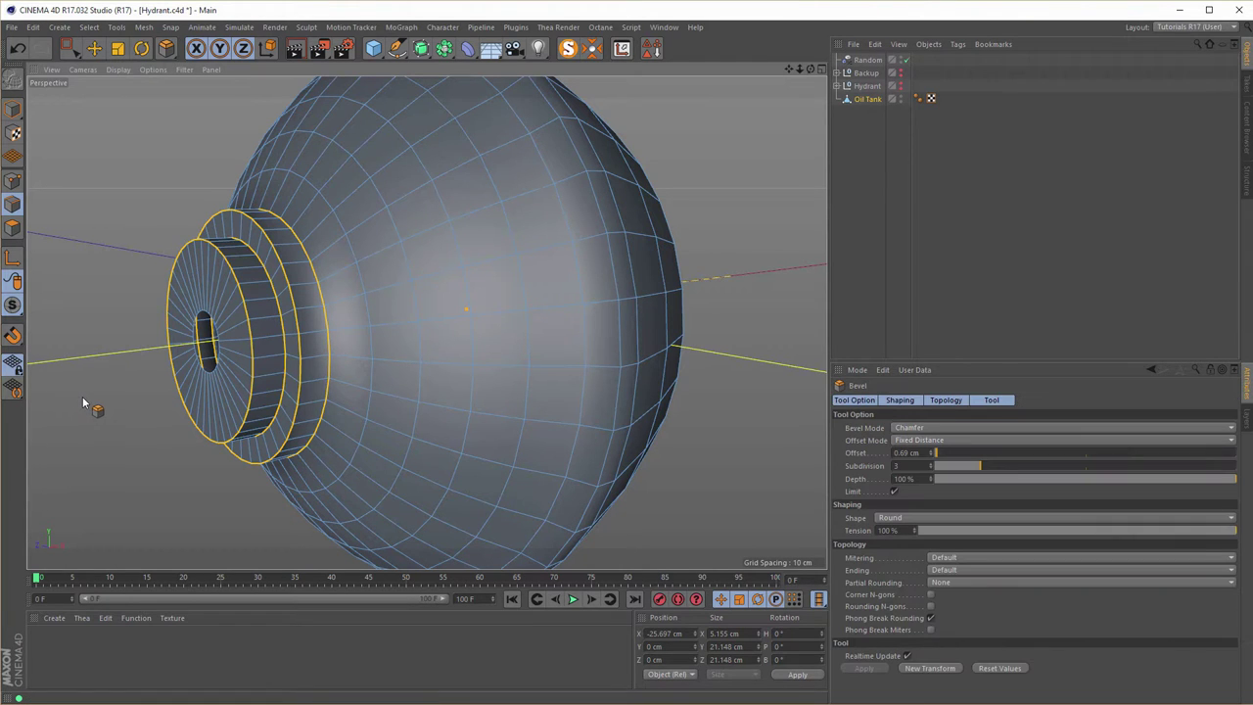
left_click_drag(84, 396, 57, 396)
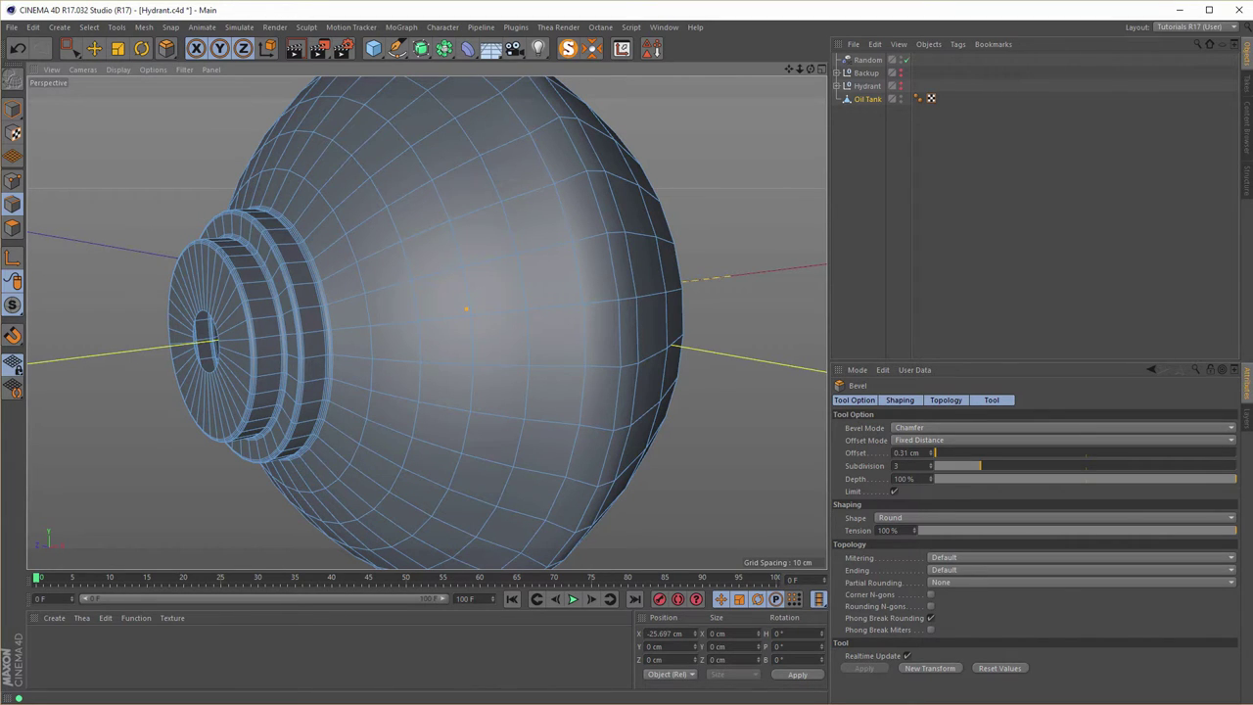
left_click_drag(264, 374, 302, 387, "alt")
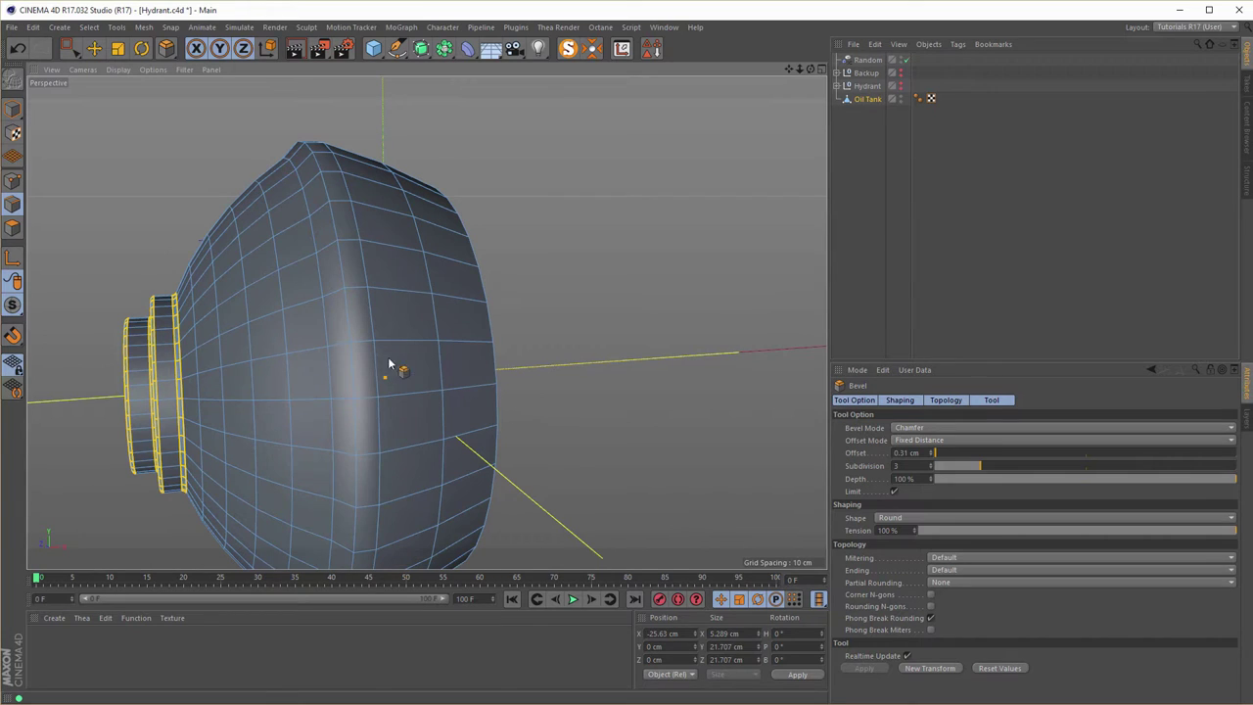
Bevel the adjacent edge loops at the tank's widest section with a 0.38 cm offset.
key("u")
key("l")
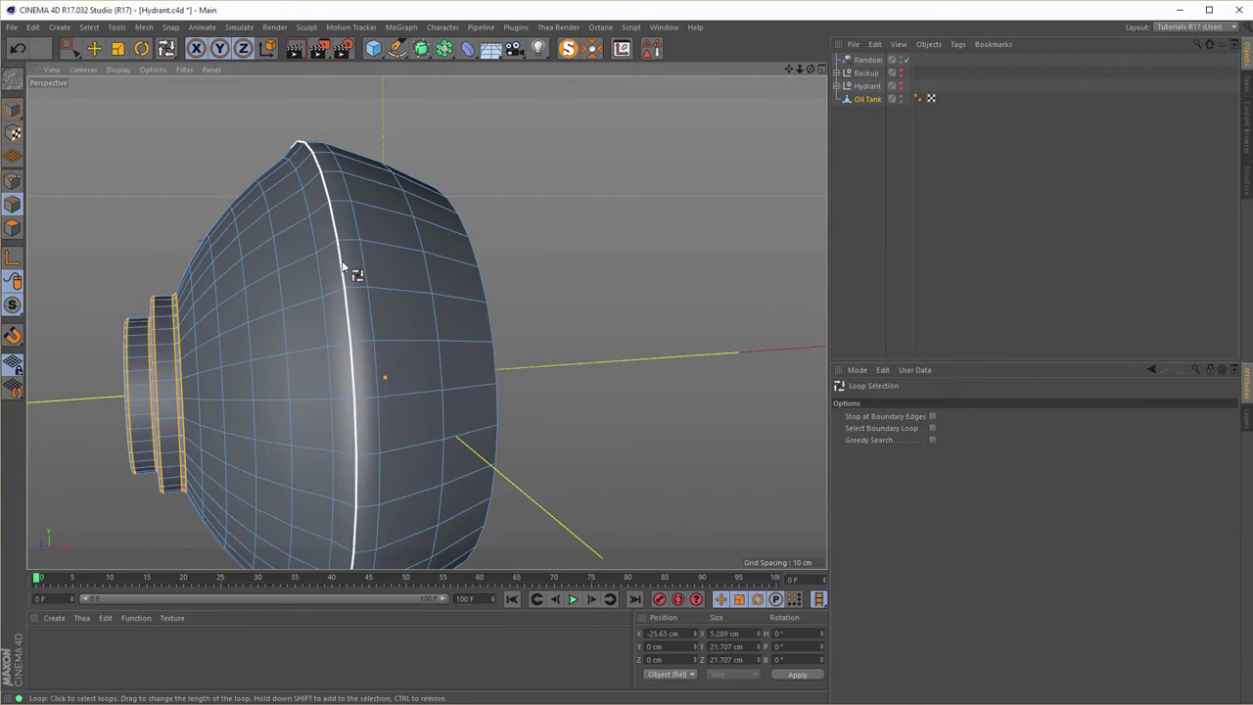
left_click(342, 266)
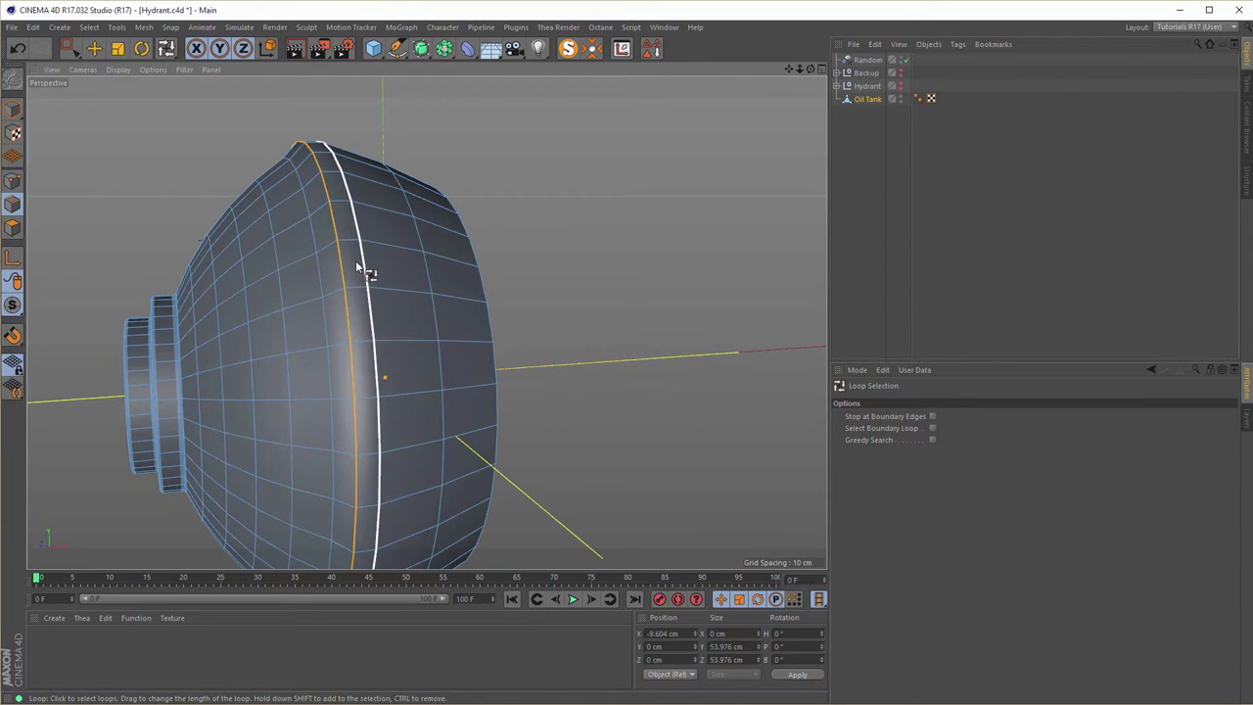
left_click(360, 272)
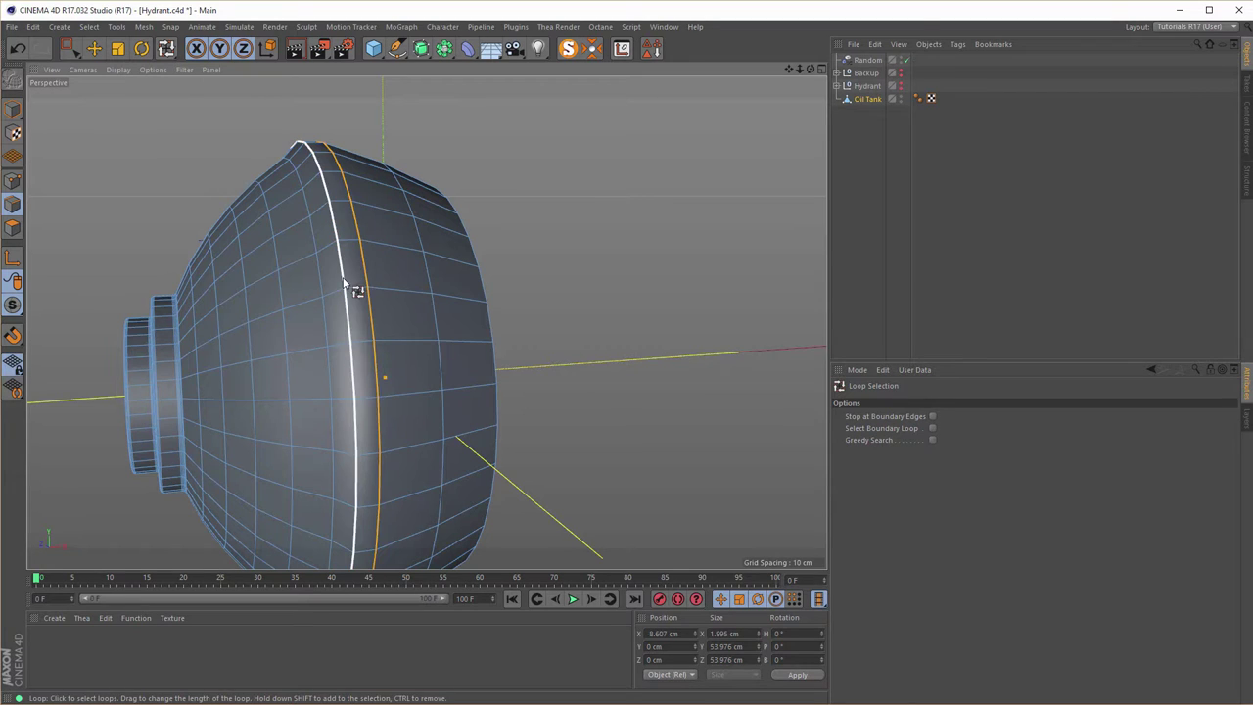
left_click(342, 288, "shift")
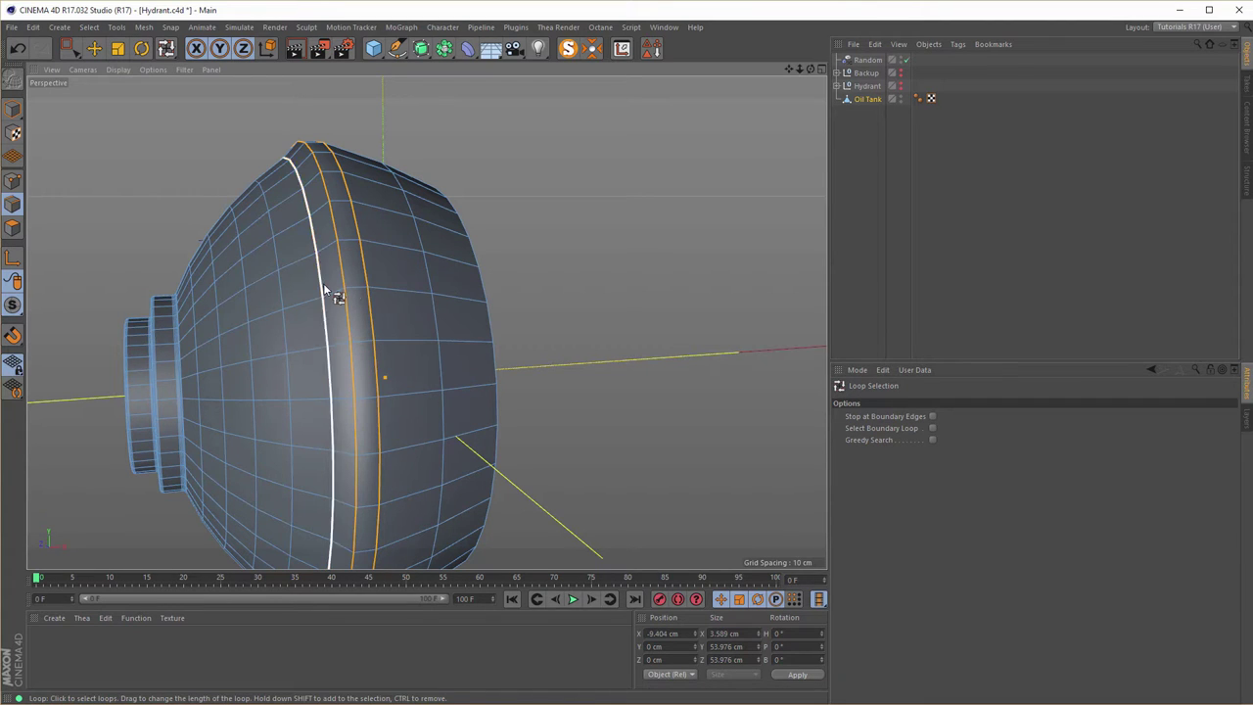
left_click(326, 290, "shift")
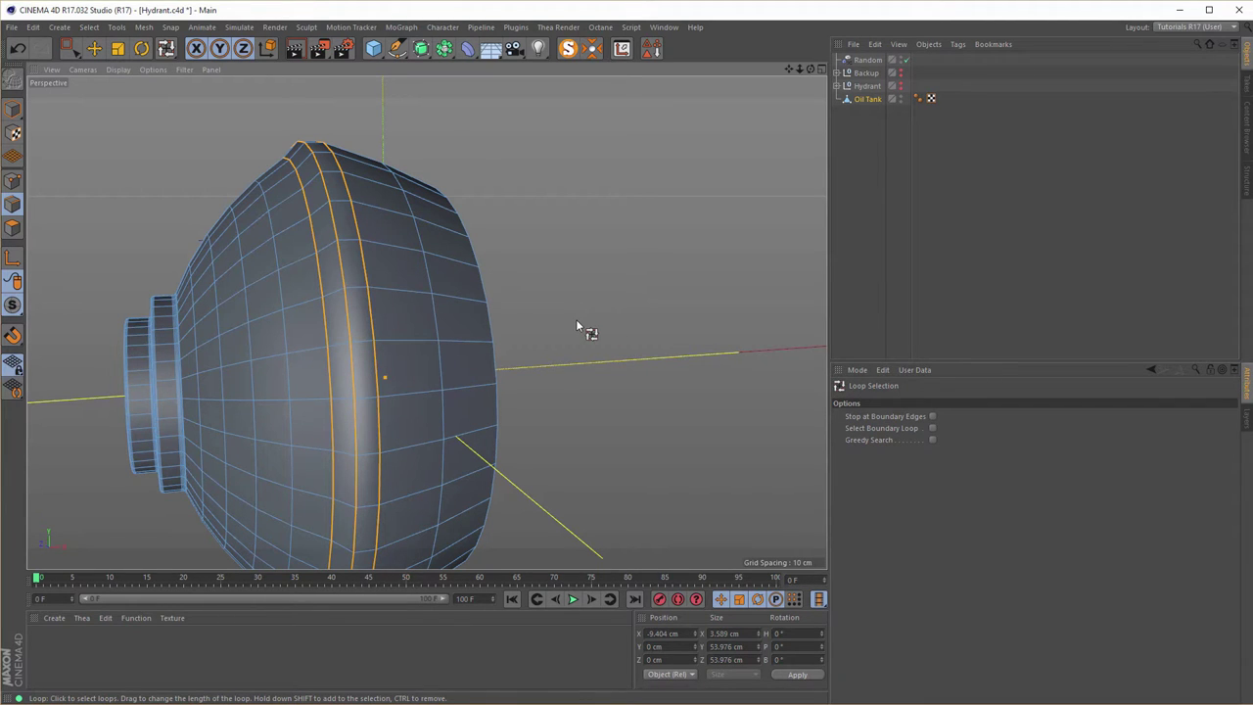
key("m")
key("s")
left_click_drag(576, 319, 612, 319)
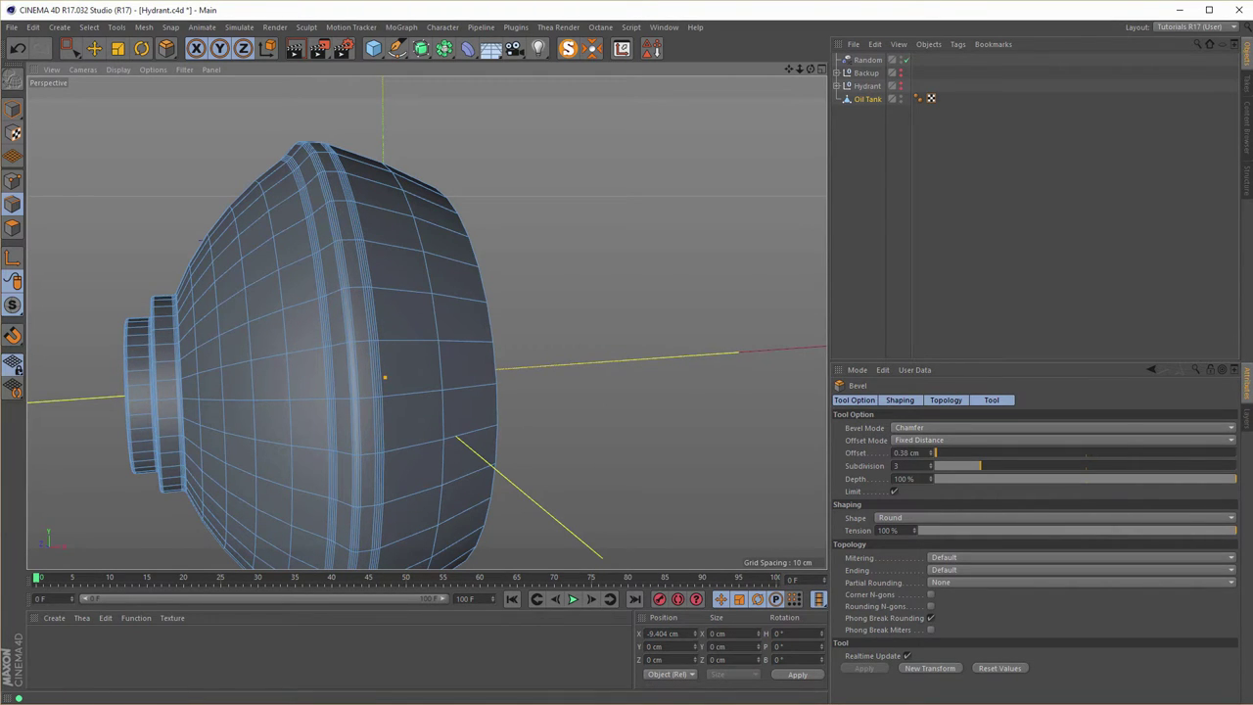
left_click_drag(447, 358, 470, 280, "alt")
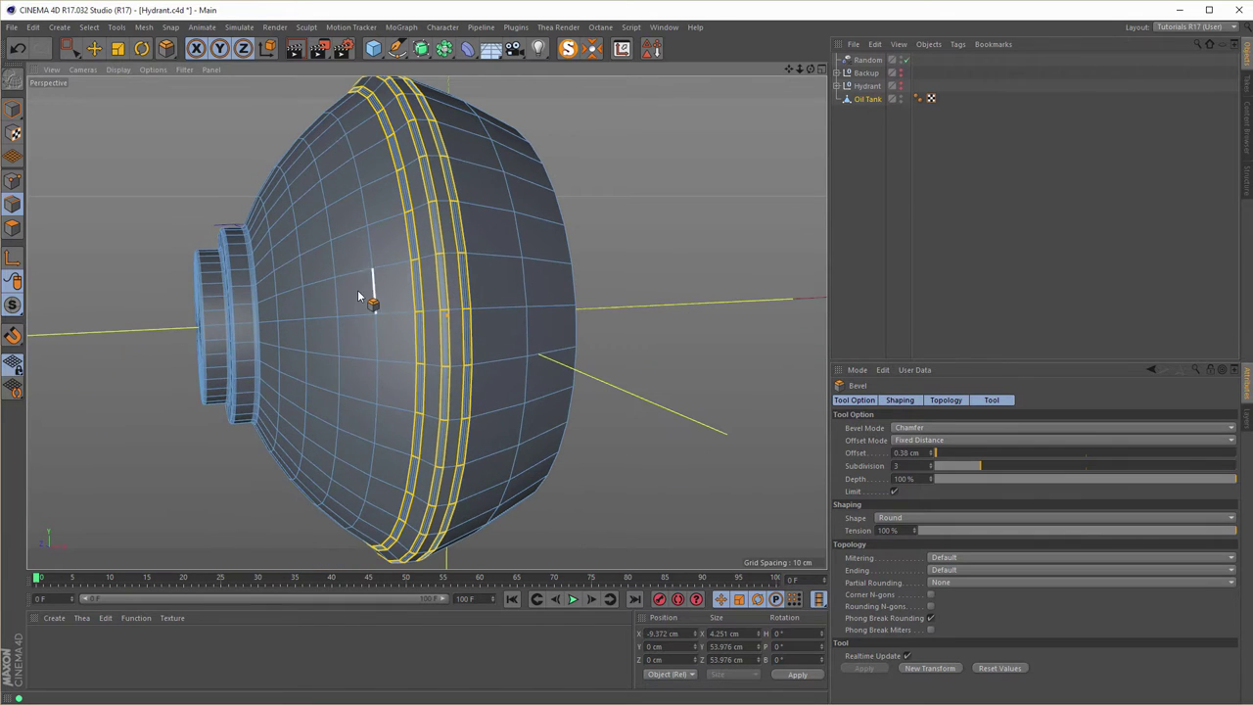
left_click_drag(355, 293, 338, 293, "alt")
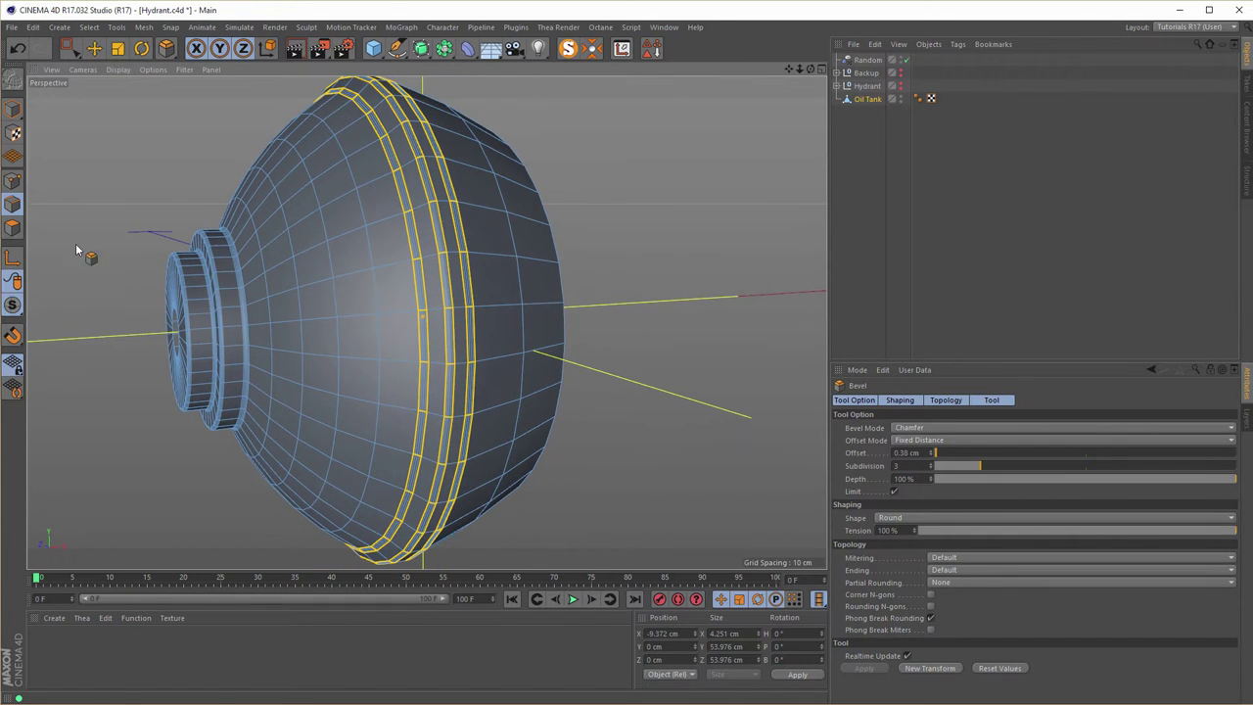
left_click(11, 227)
Brush-select alternating polygon strips down the front of the dome to the inner ring.
left_click_drag(226, 244, 353, 274, "alt")
key("0")
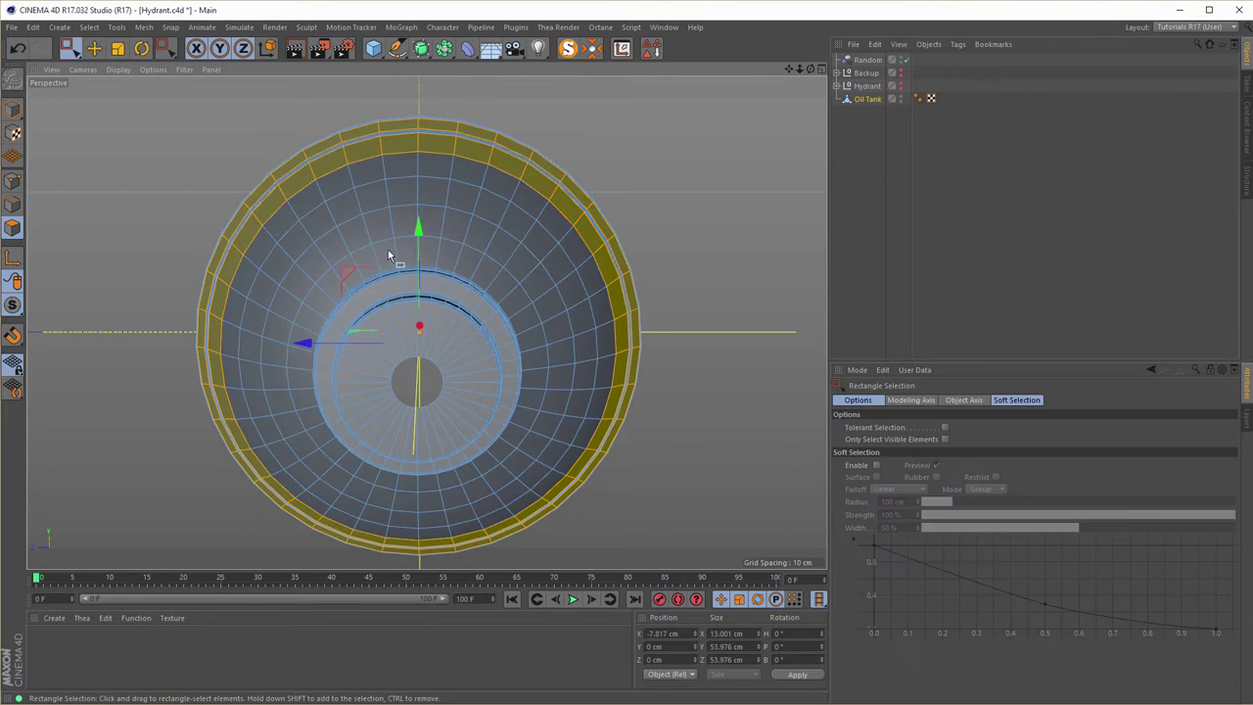
left_click_drag(71, 48, 115, 72)
left_click(419, 167)
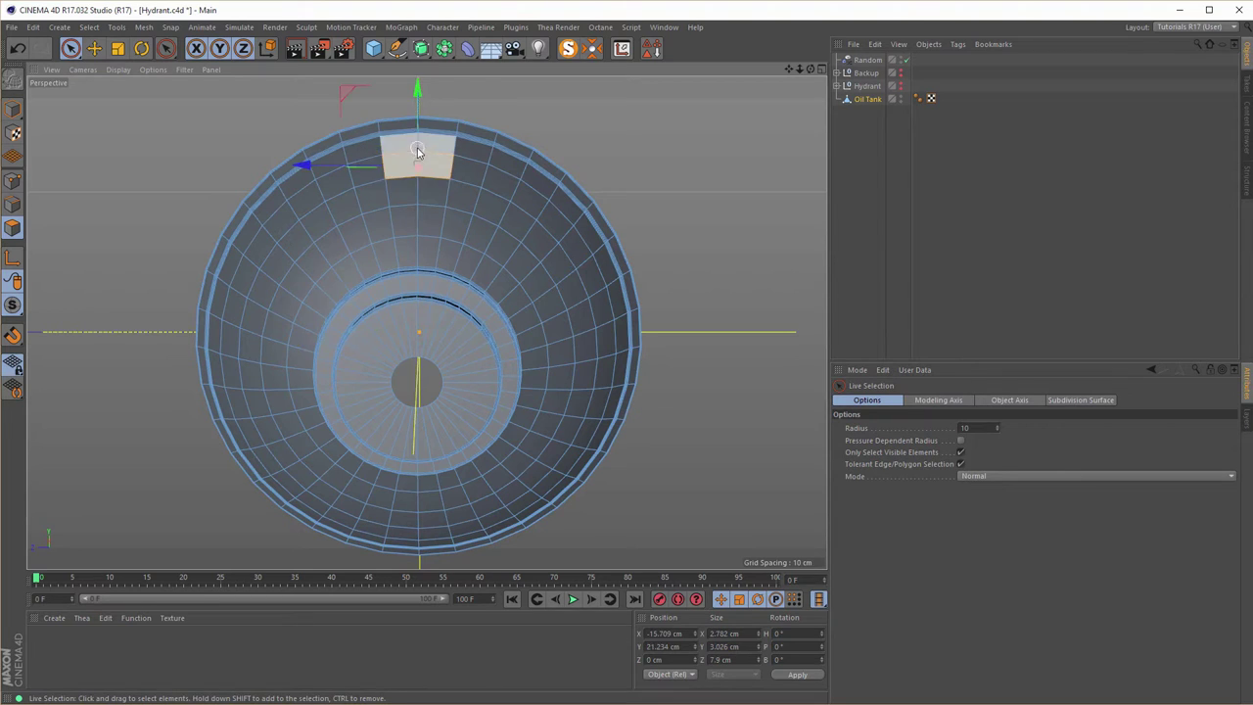
left_click_drag(416, 169, 413, 242)
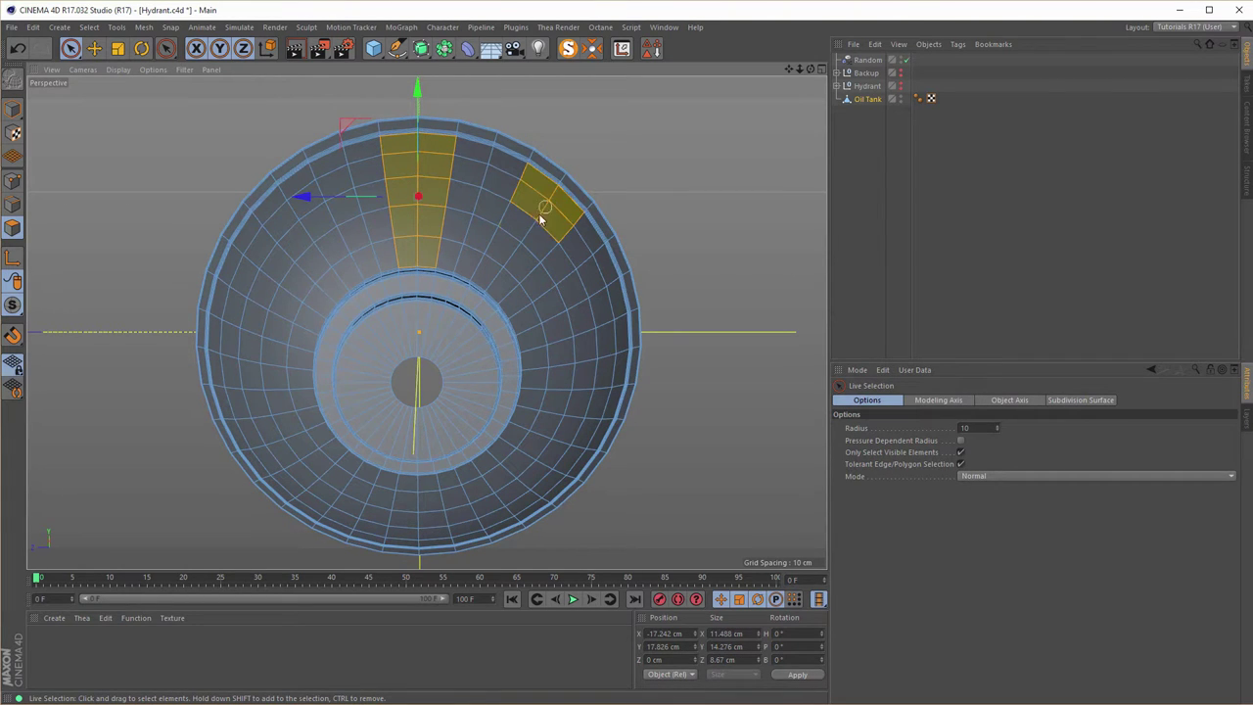
left_click_drag(539, 219, 497, 285, "shift")
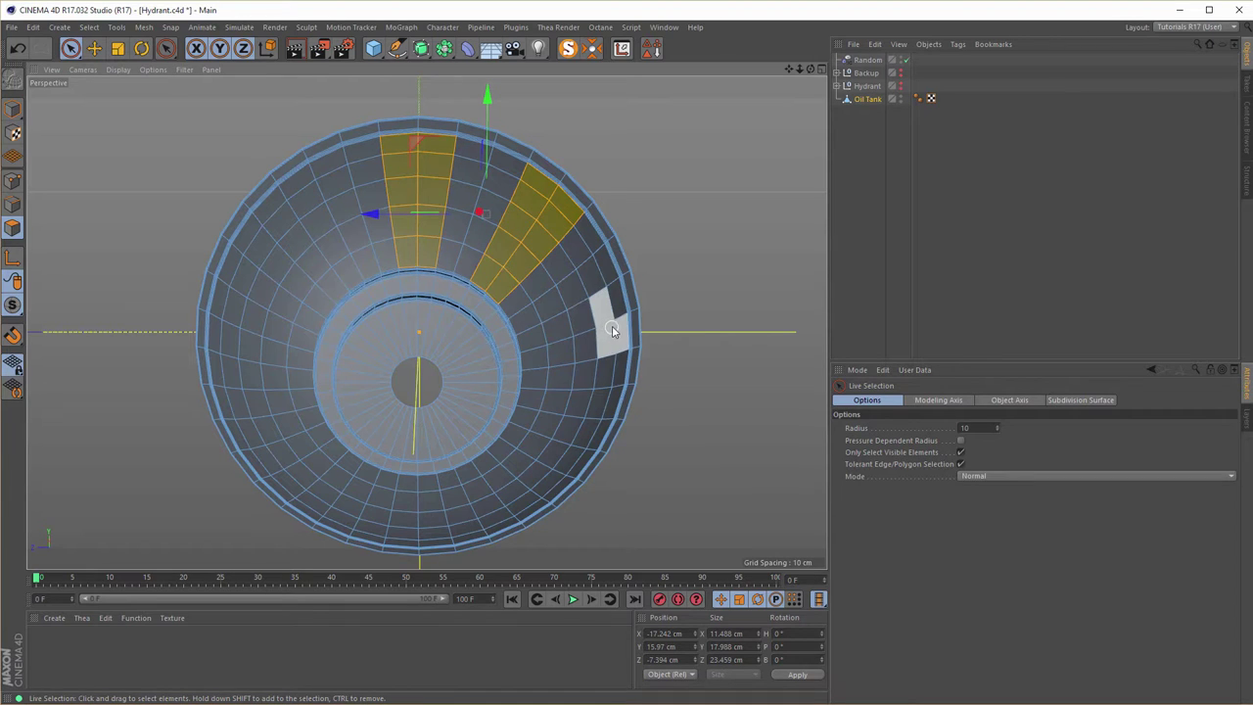
left_click_drag(556, 342, 536, 354, "shift")
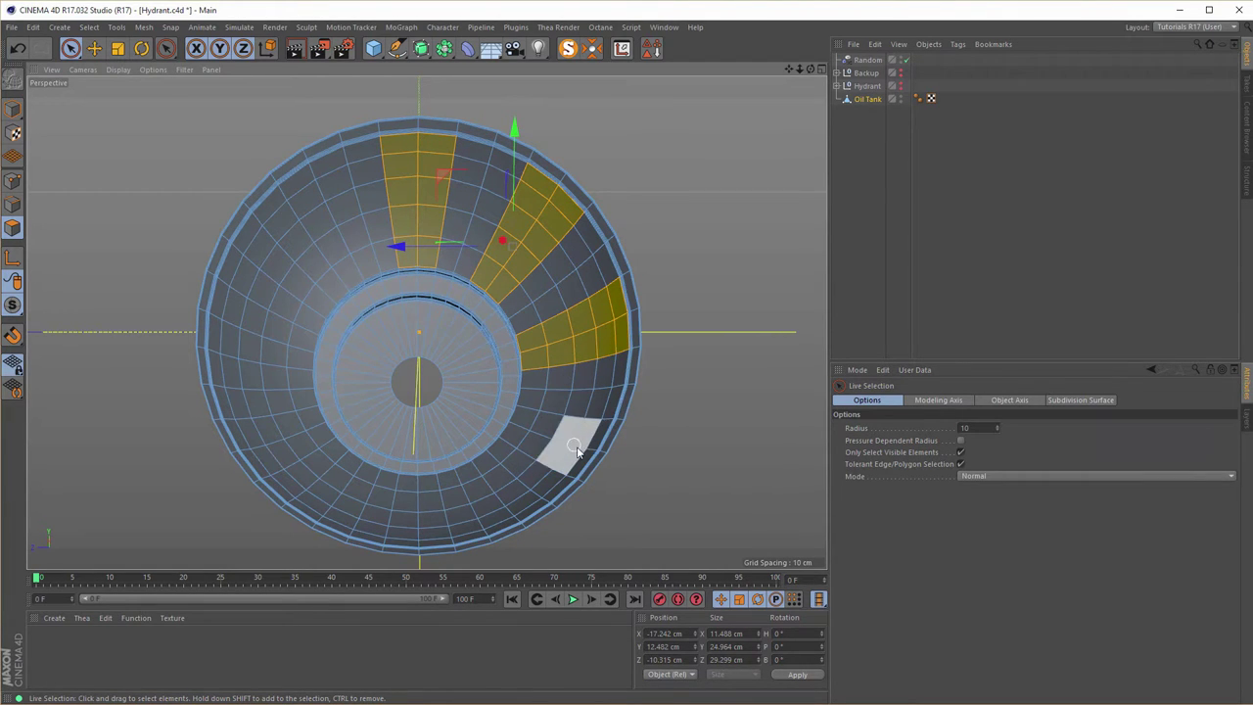
Add more alternating polygon strips around the underside of the oil tank dome.
left_click_drag(485, 411, 403, 259, "alt")
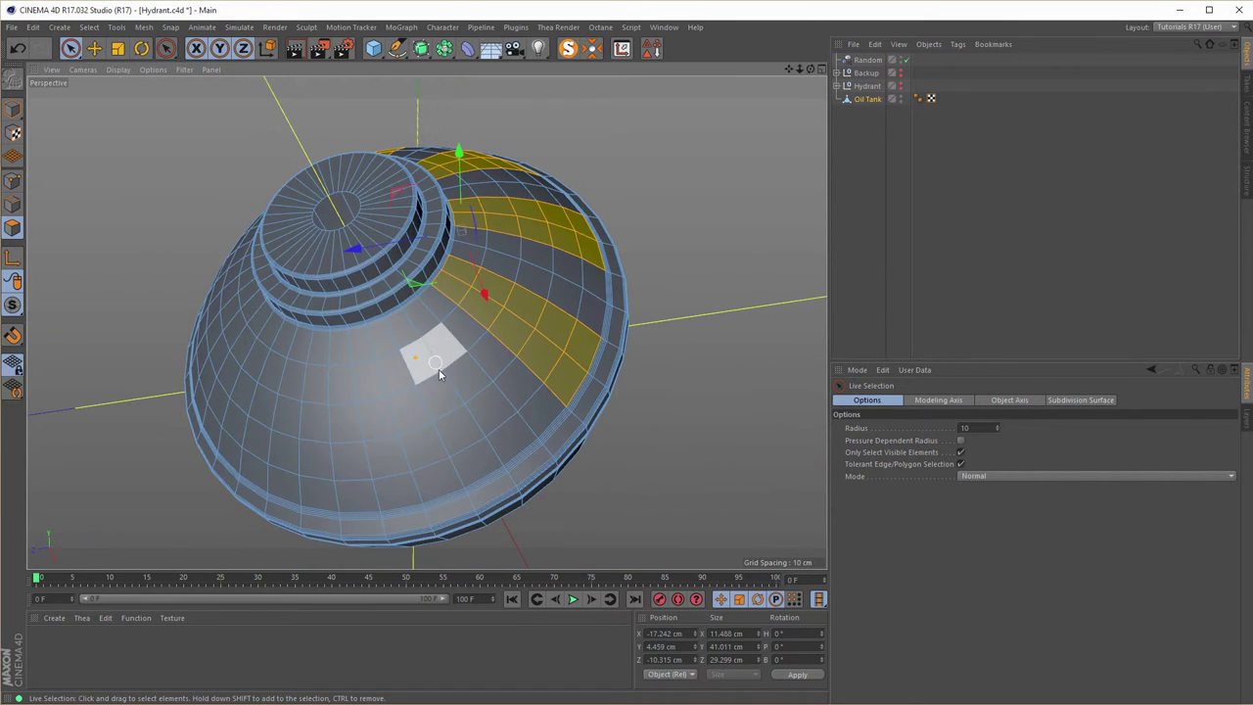
mouse_move(450, 460)
left_mouse_down("shift")
mouse_move(401, 349)
mouse_move(424, 425)
left_mouse_up("shift")
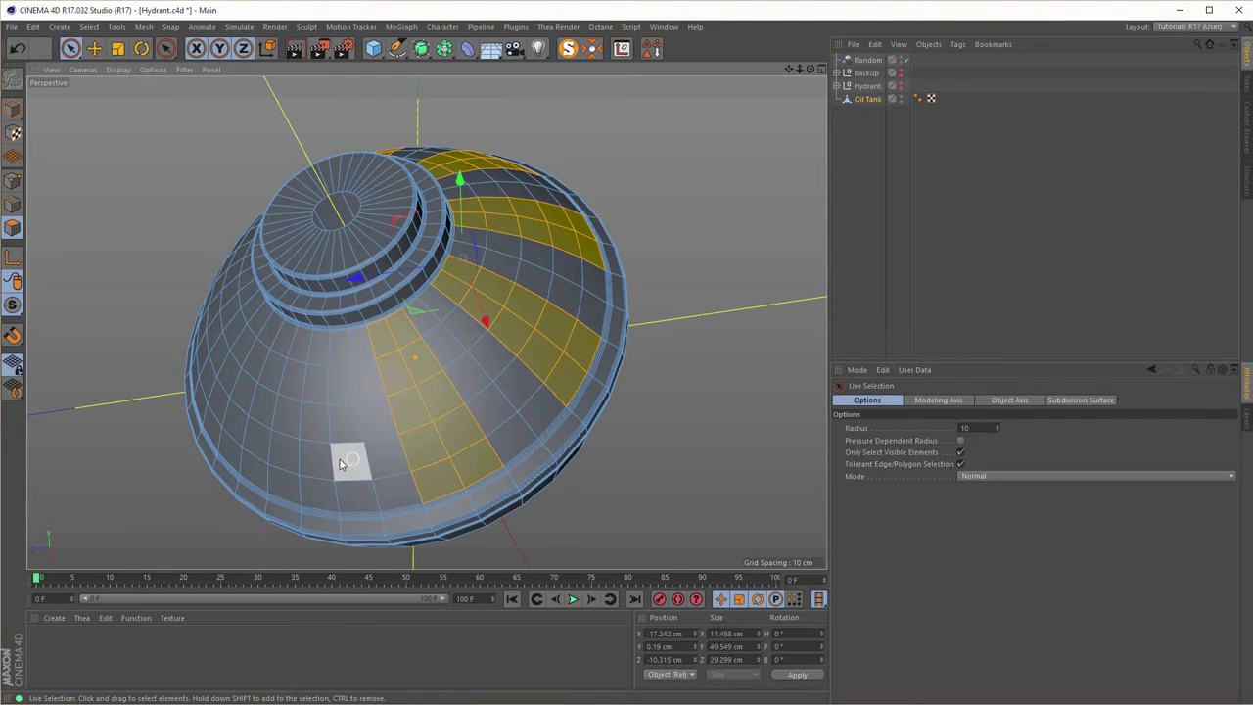
mouse_move(298, 483)
left_mouse_down("shift")
mouse_move(309, 370)
mouse_move(304, 390)
mouse_move(535, 353)
mouse_move(437, 341)
mouse_move(412, 310)
mouse_move(356, 327)
mouse_move(447, 262)
mouse_move(434, 275)
mouse_move(444, 187)
mouse_move(403, 183)
left_mouse_up("shift")
left_click(345, 193, "shift")
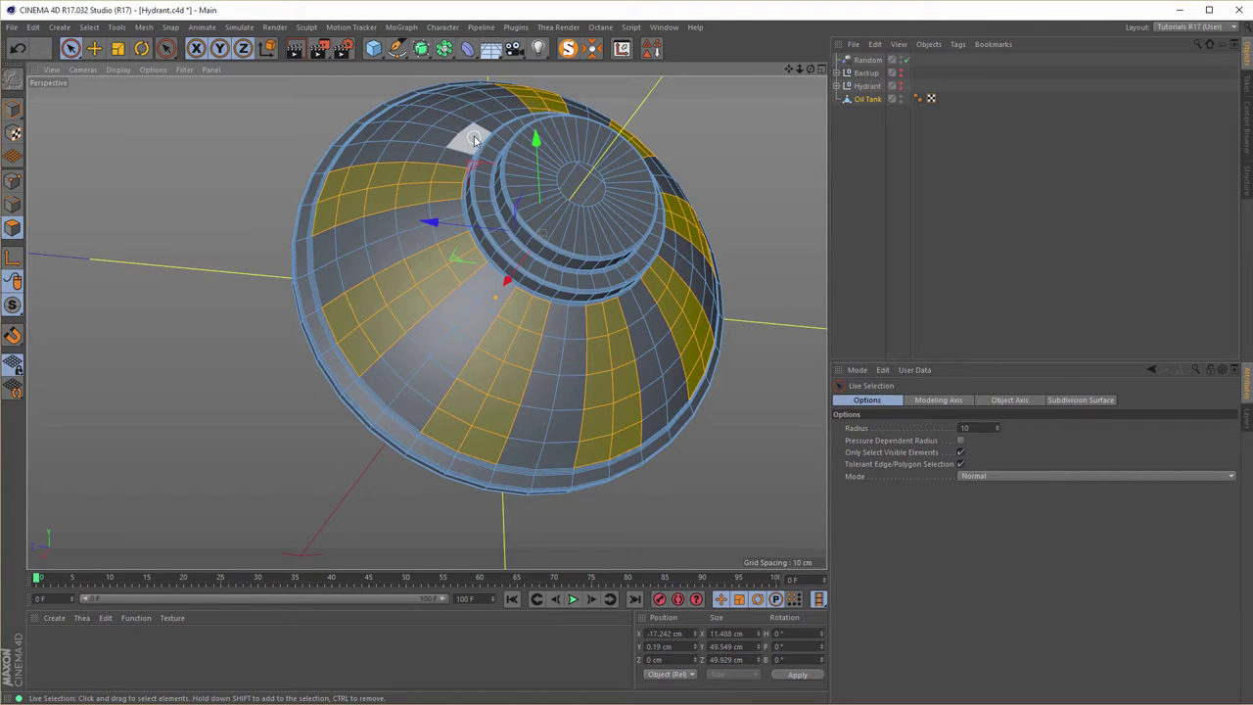
left_click_drag(498, 125, 414, 279, "alt")
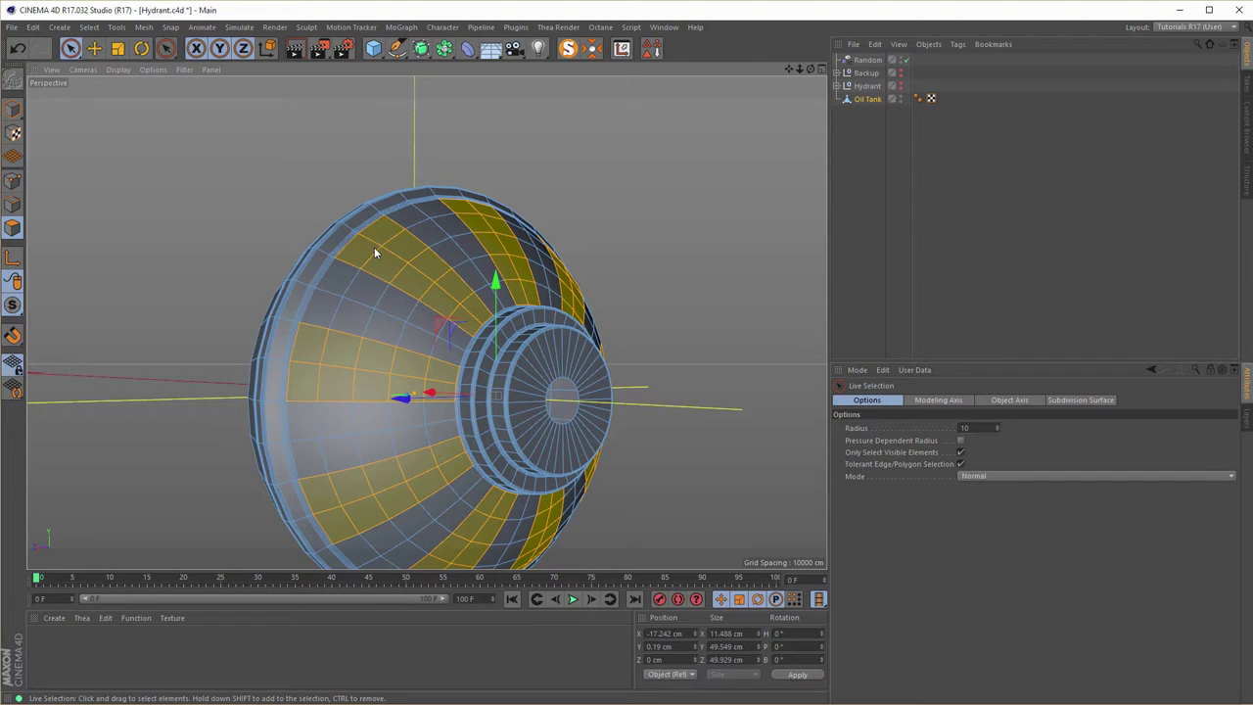
left_click_drag(373, 252, 569, 234, "alt")
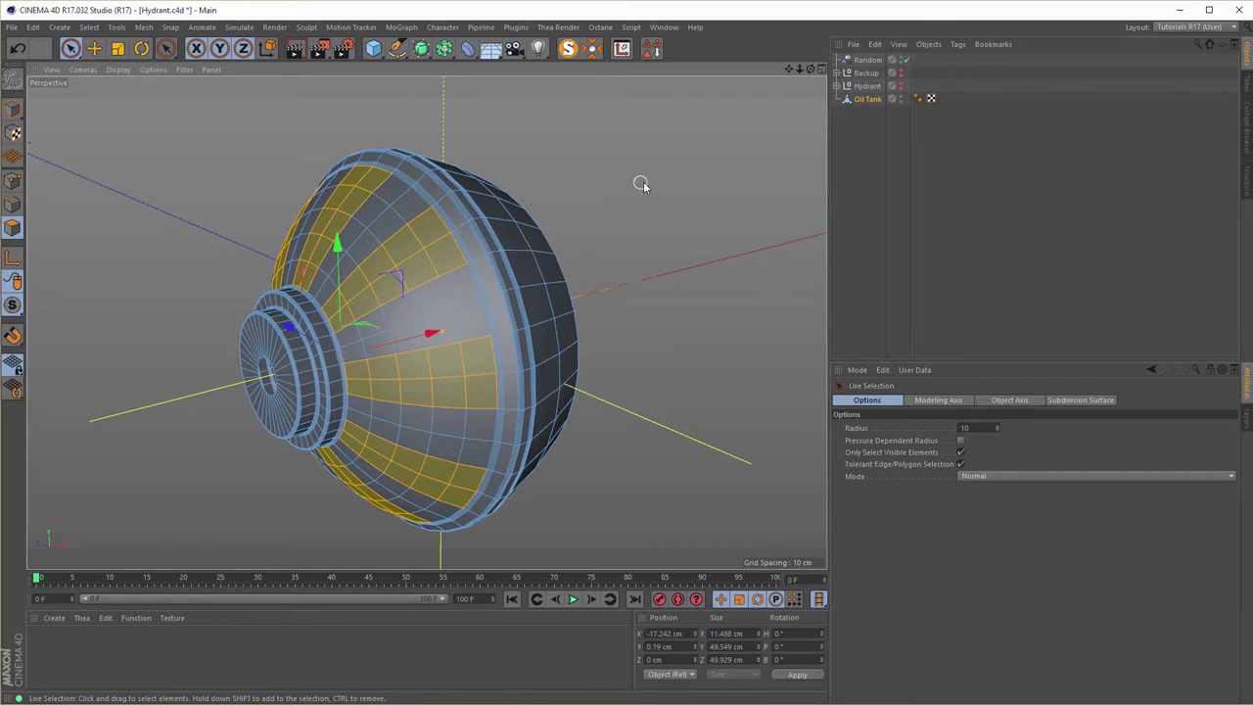
Inset the selected strips about 0.55 cm and extrude them inward about -0.72 cm.
key("i")
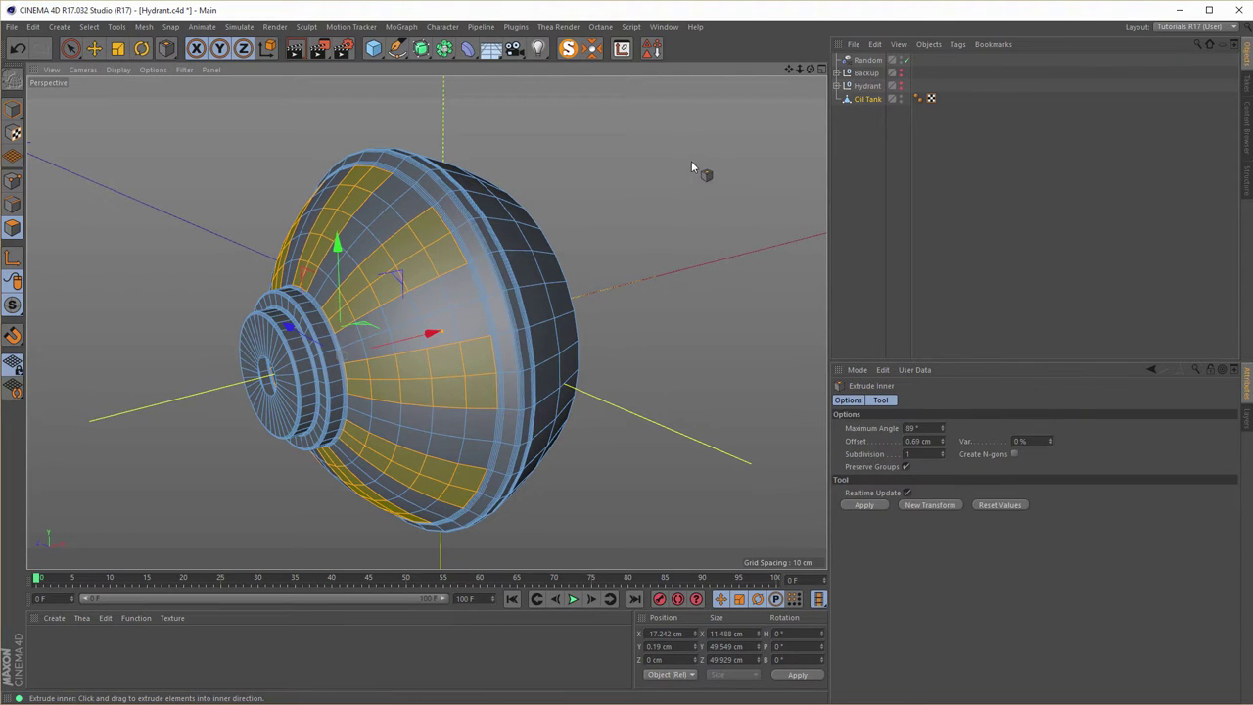
left_click_drag(395, 276, 395, 276)
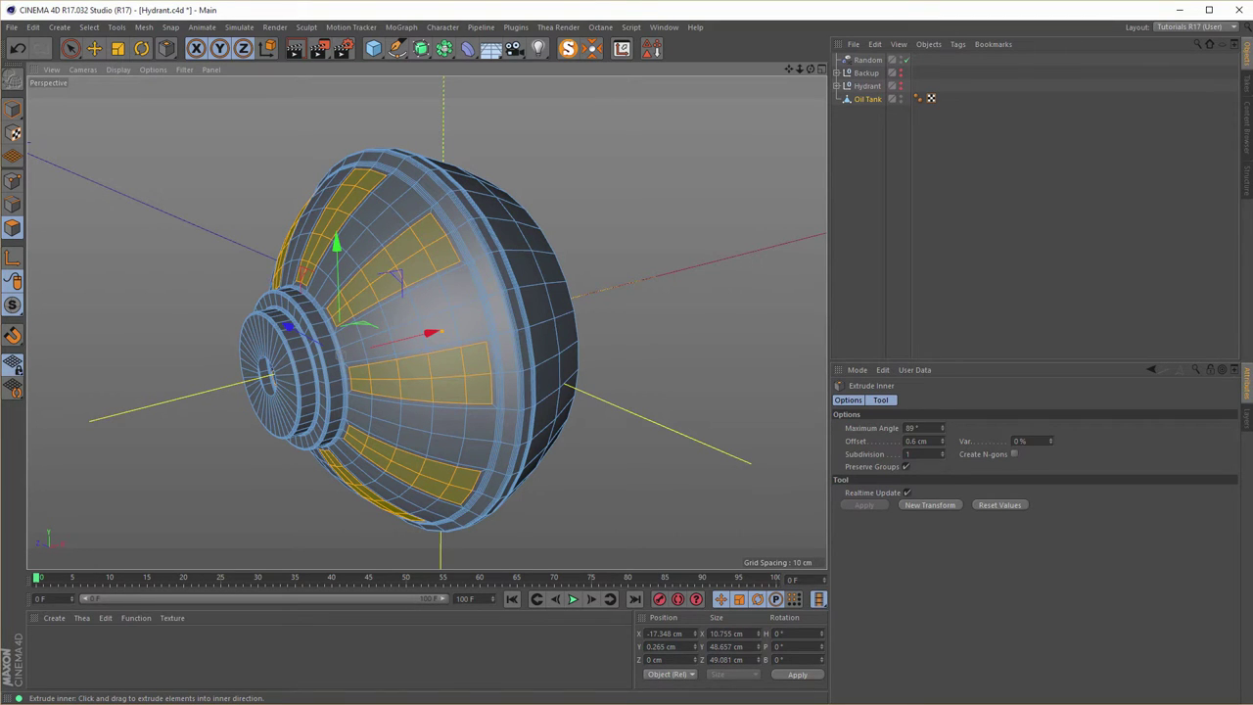
key("d")
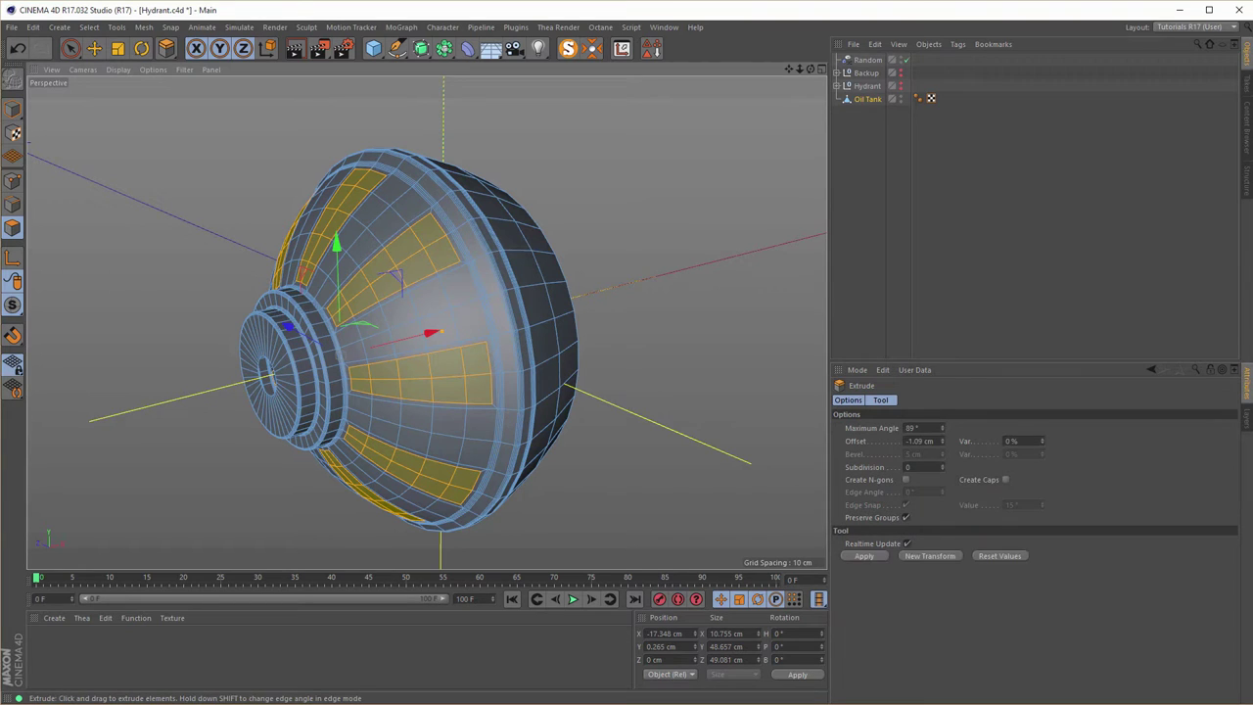
left_click_drag(701, 158, 661, 159)
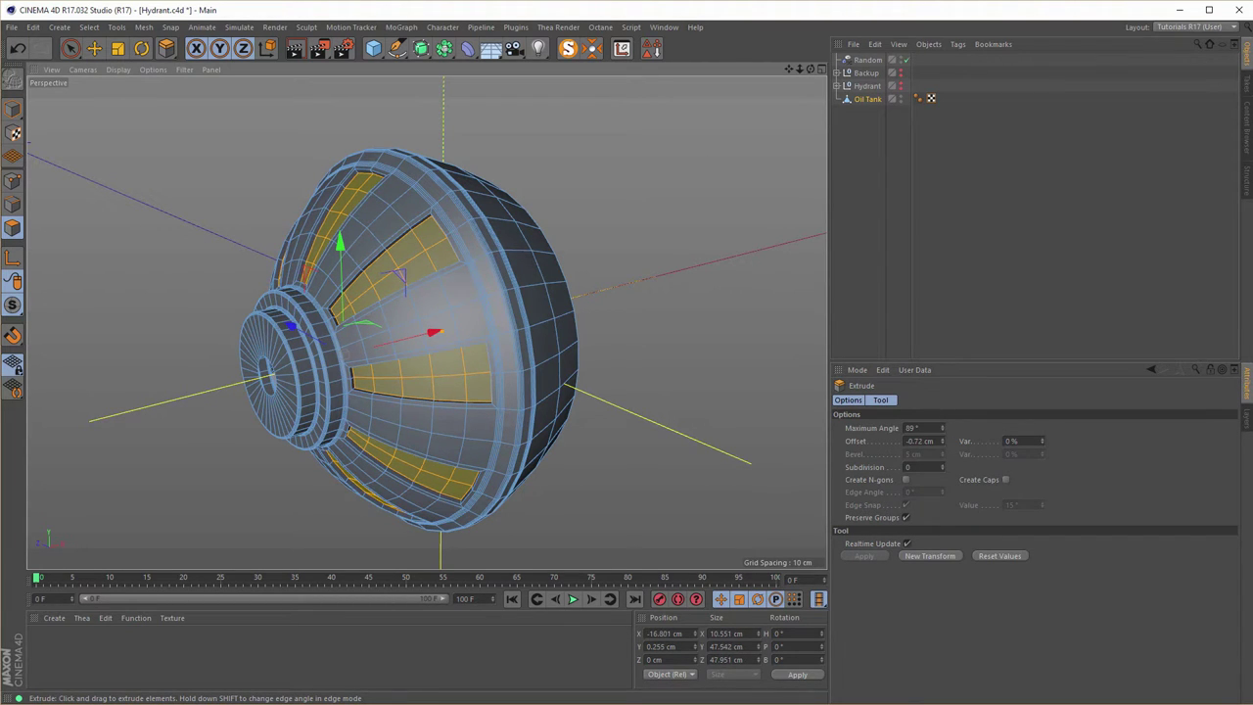
left_click_drag(509, 242, 539, 252, "alt")
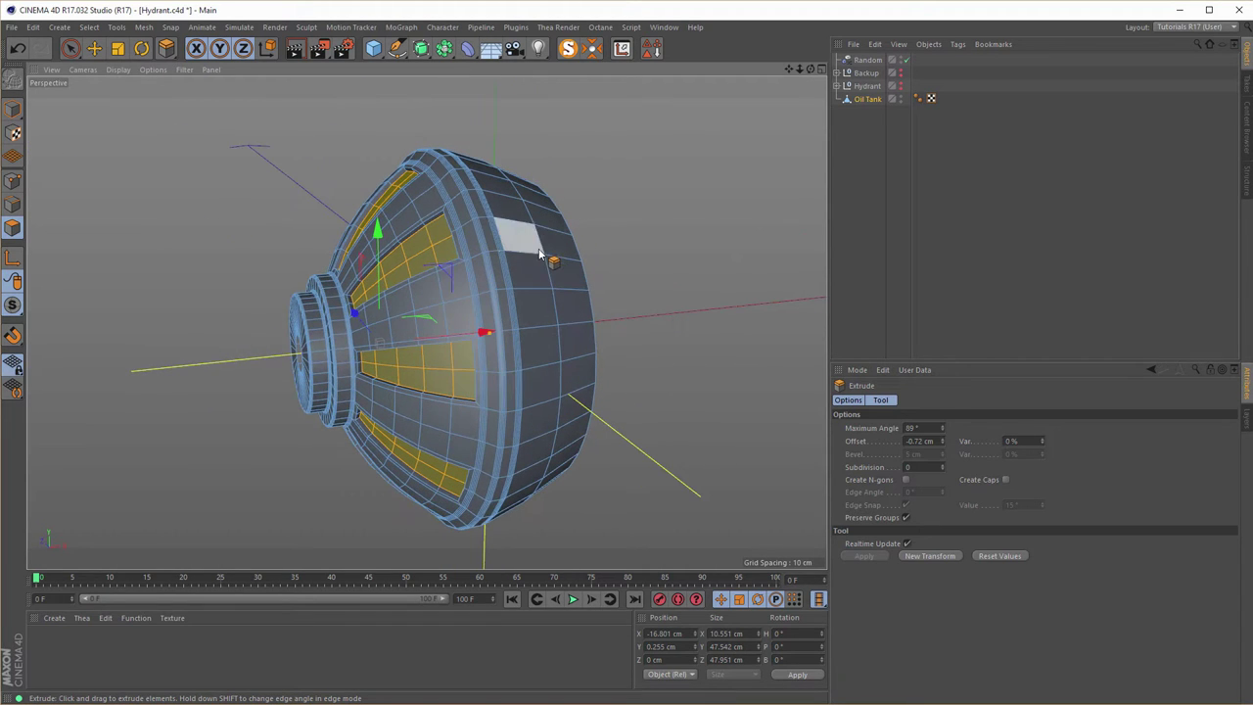
Put the Oil Tank under a Subdivision Surface to smooth it.
left_click(13, 108)
left_click(866, 99)
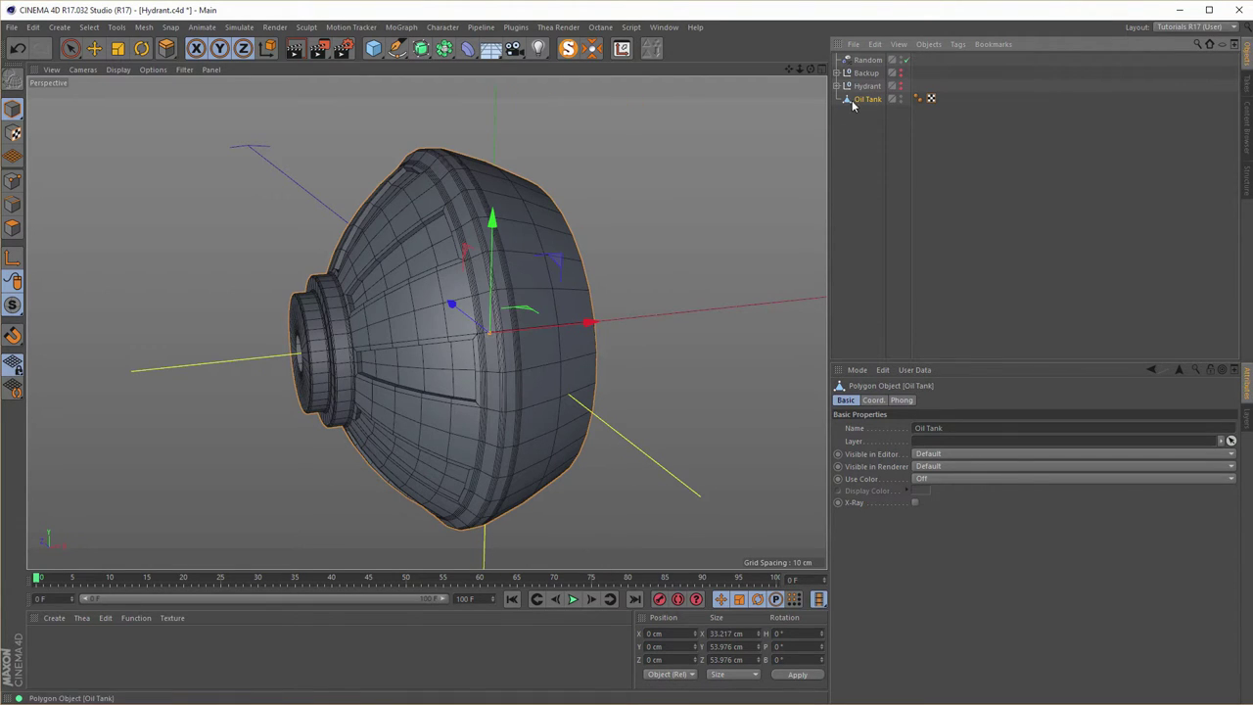
left_click(421, 49, "alt")
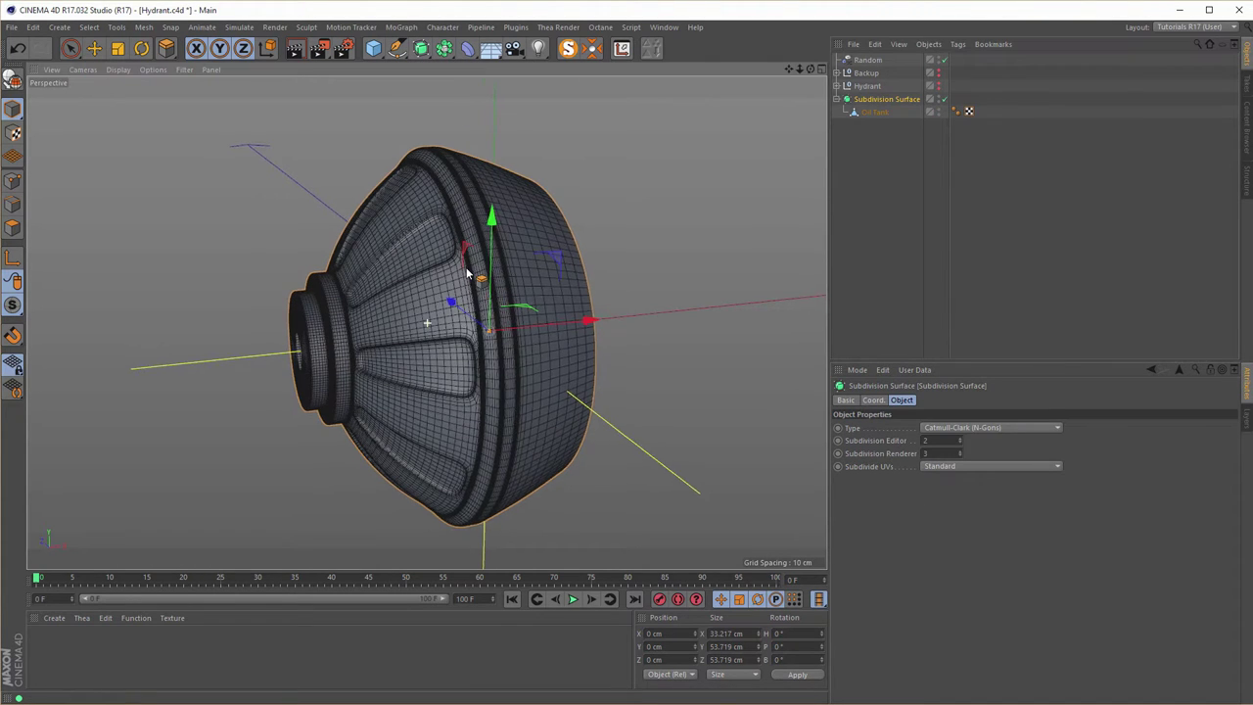
left_click_drag(467, 274, 577, 252, "alt")
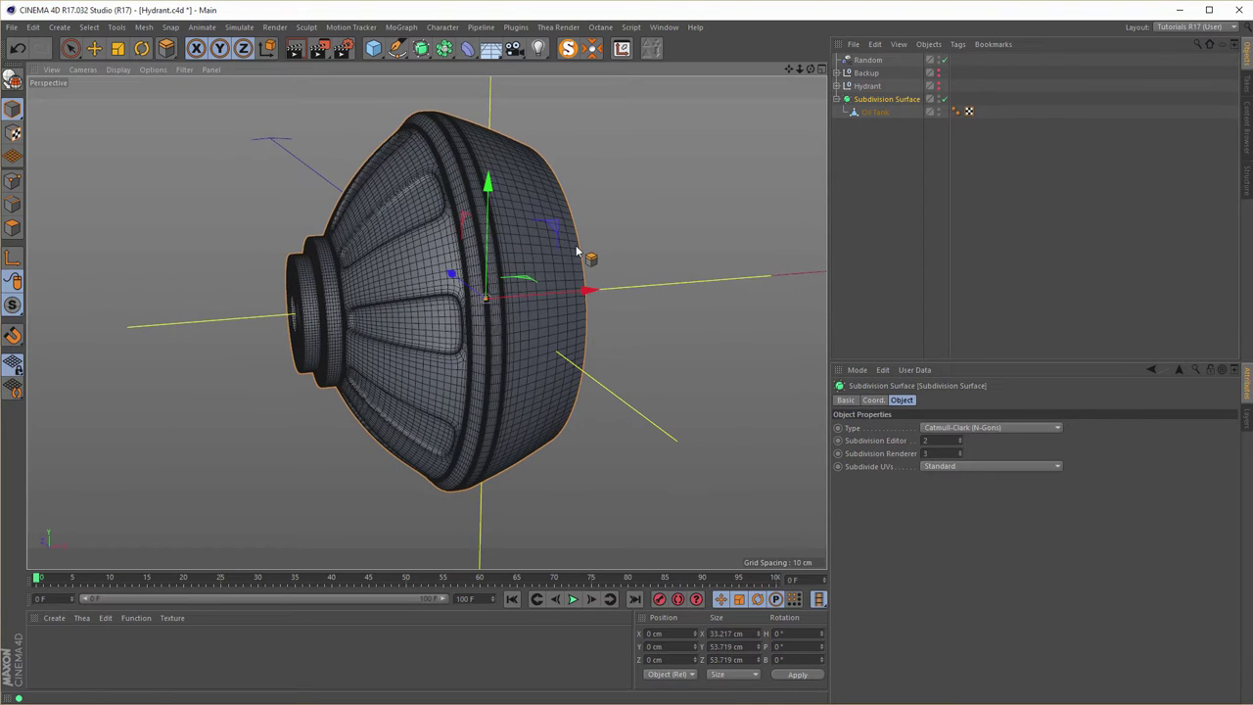
Render the view and compare it with the yellow hydrant reference in the Picture Viewer.
key("ctrl+r")
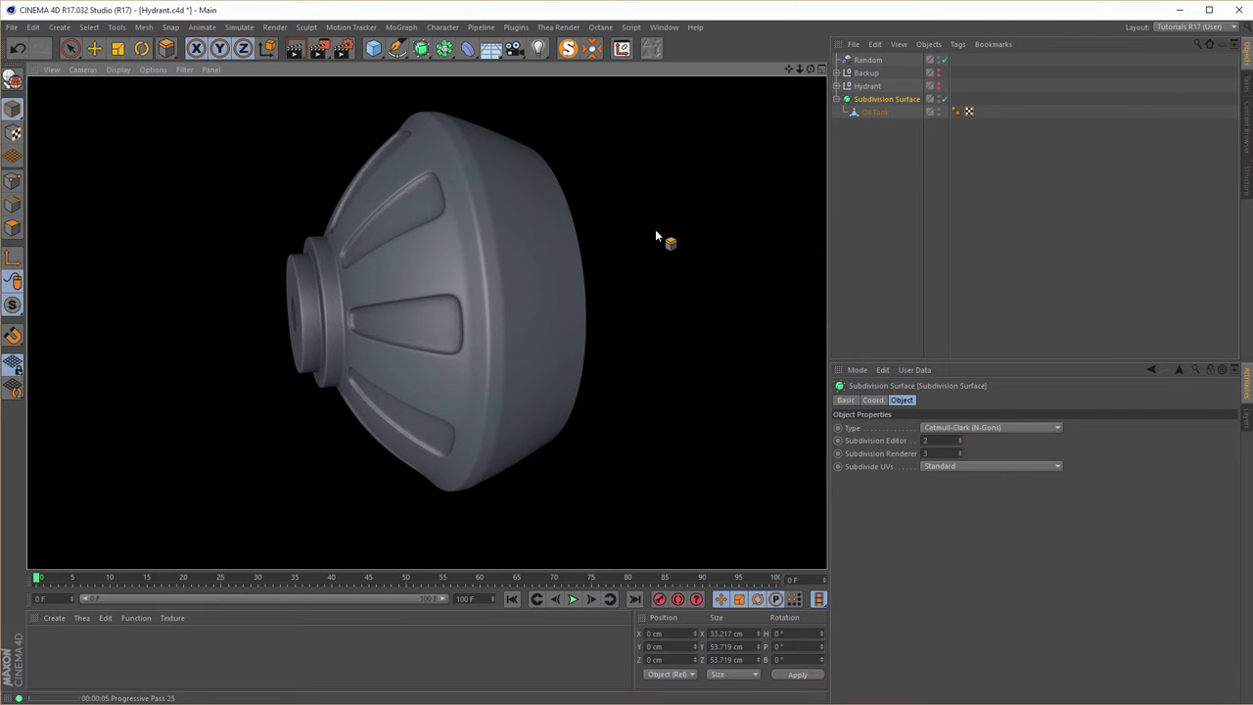
key("shift+F6")
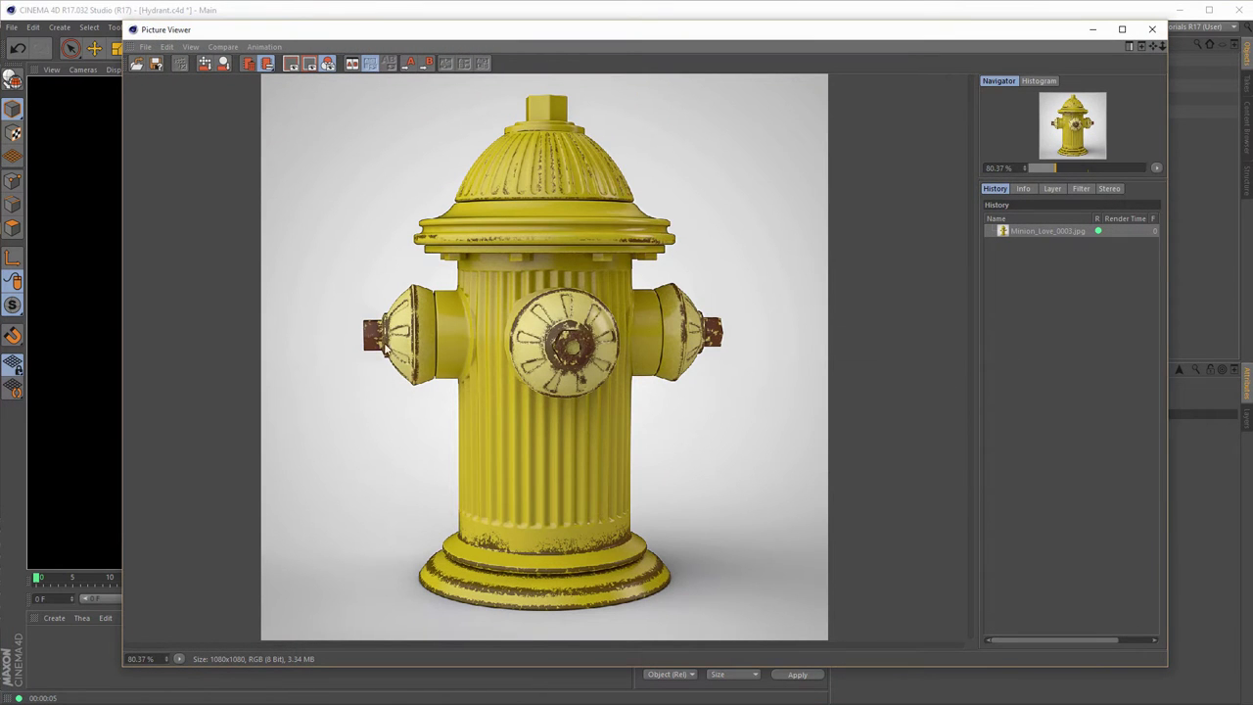
left_click(1151, 29)
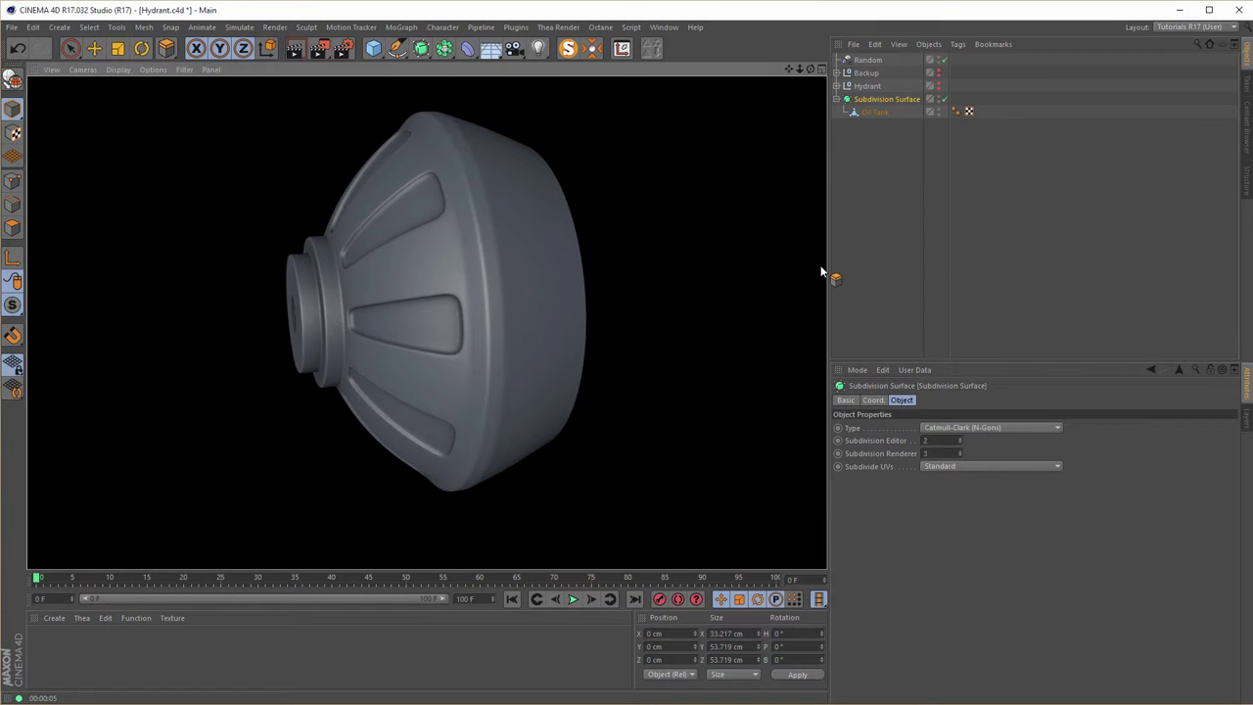
Deselect the tank and make the Hydrant object visible again.
left_click(908, 257)
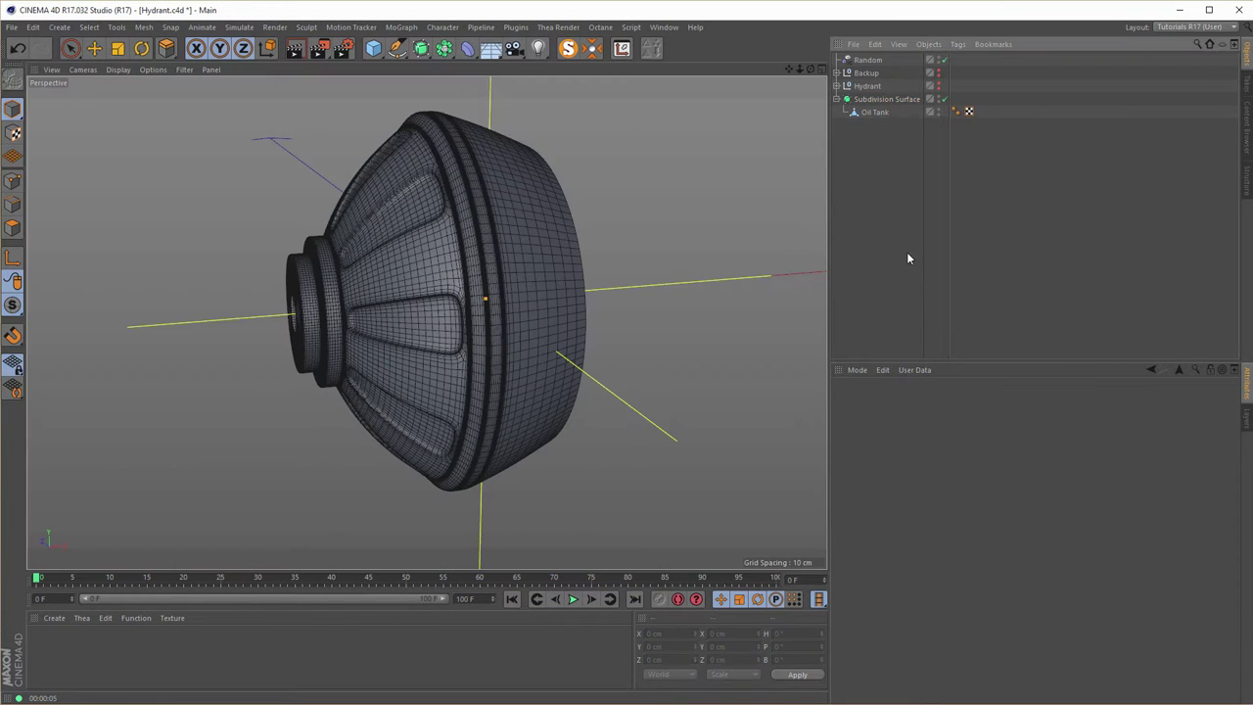
left_click_drag(548, 271, 407, 311, "alt")
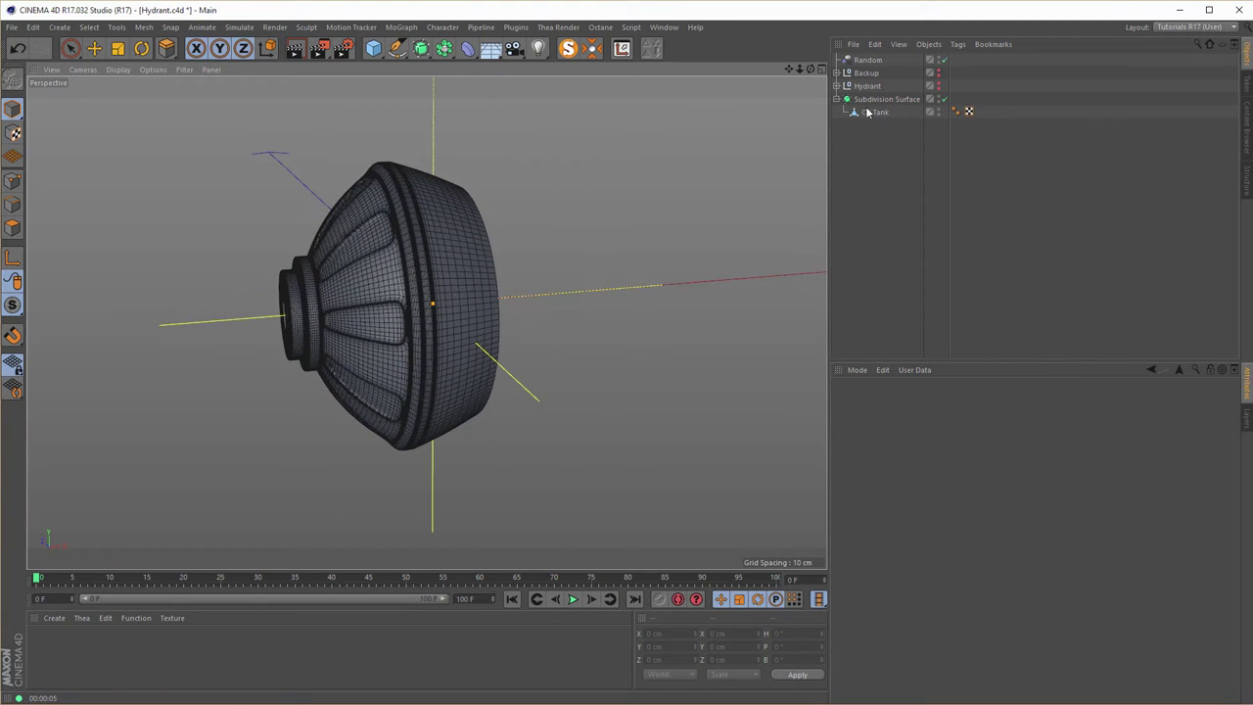
left_click(938, 85)
Add a MoGraph Cloner and rename the Subdivision Surface to 'Side Cap'.
key("h")
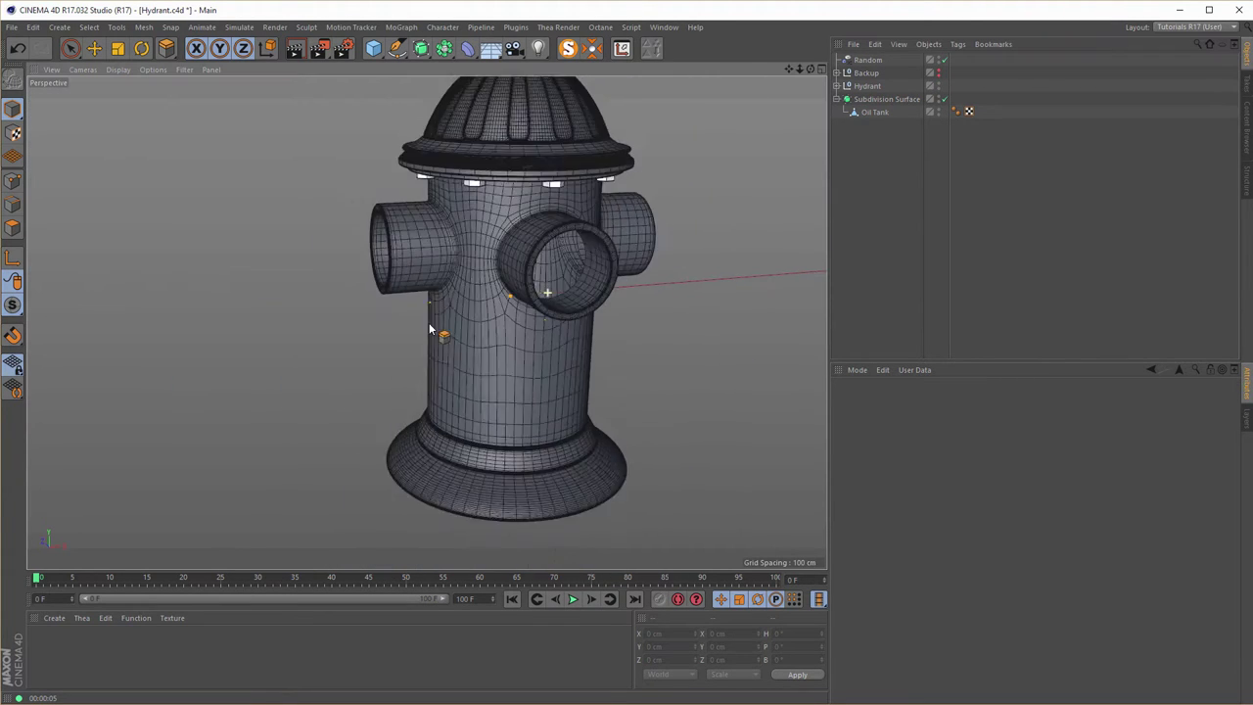
left_click_drag(460, 303, 441, 345, "alt")
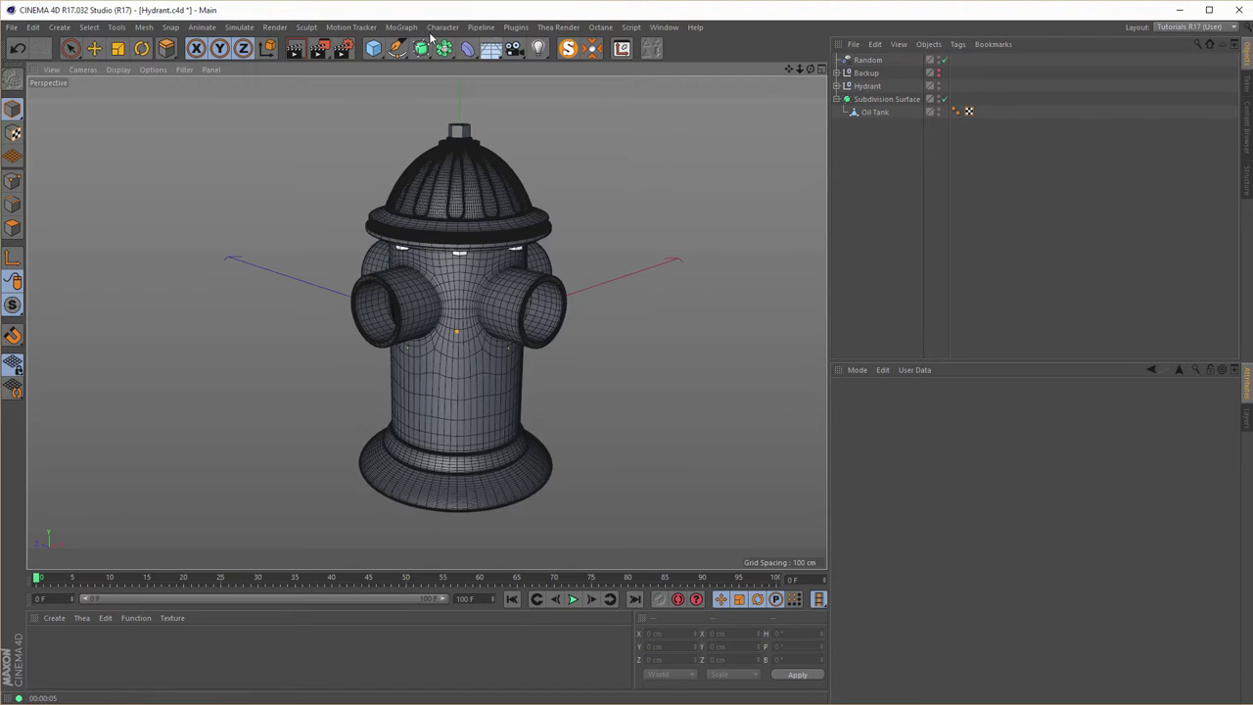
left_click(400, 28)
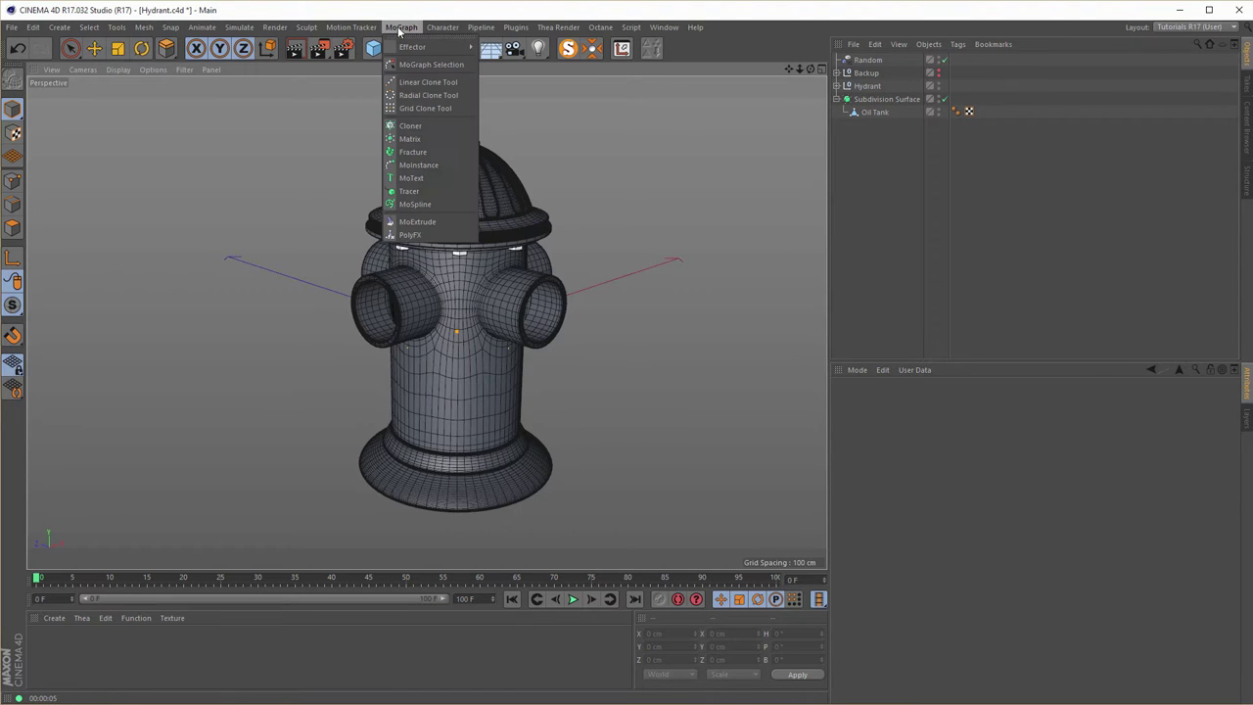
left_click(436, 126)
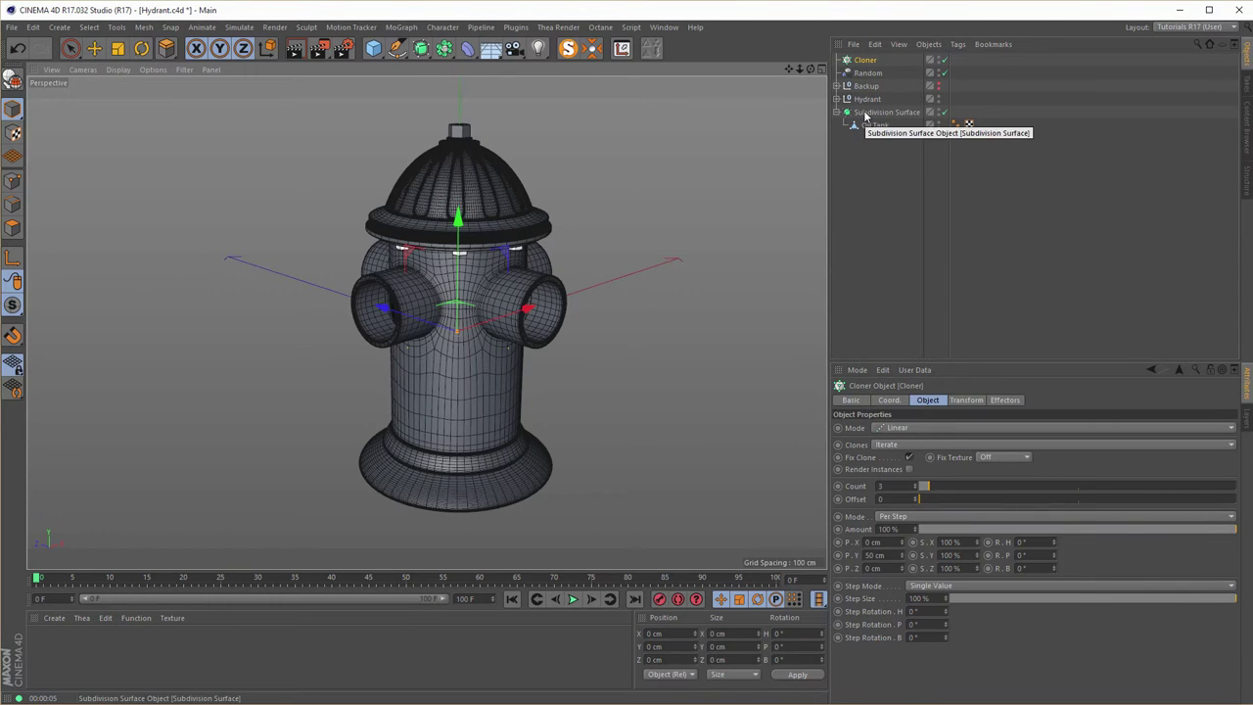
double_click(865, 112)
type("S")
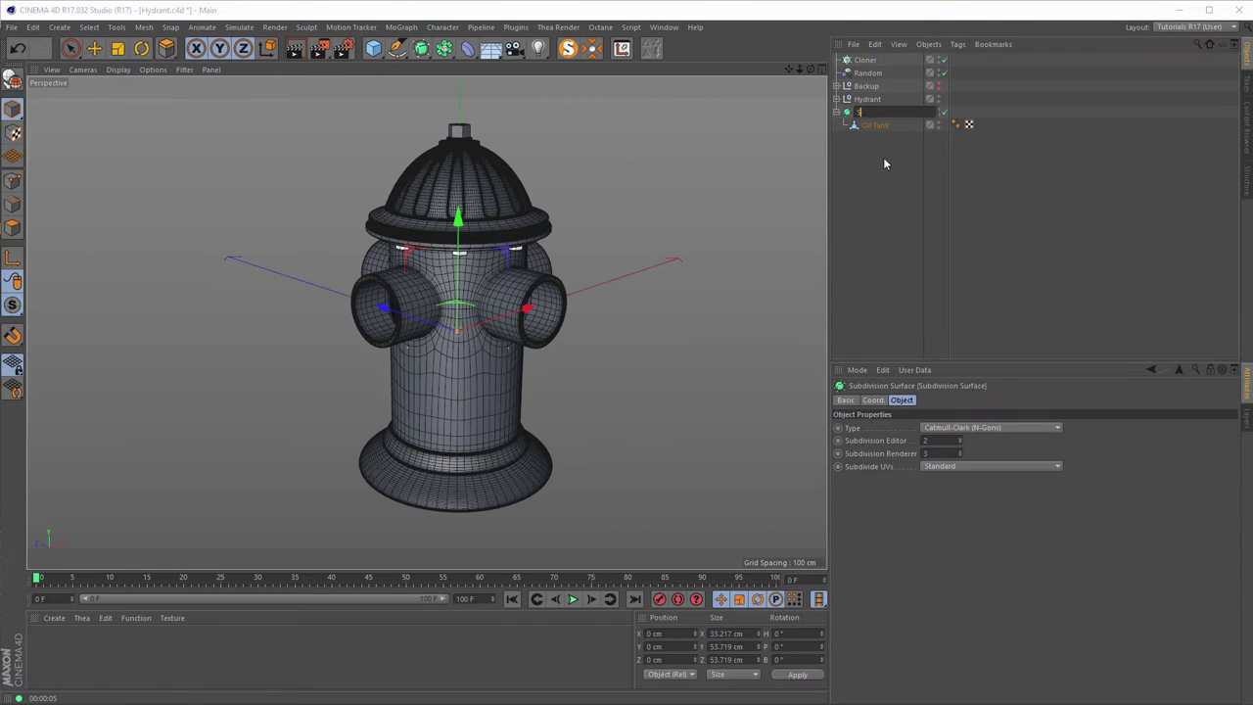
type("ide Cap")
key("Return")
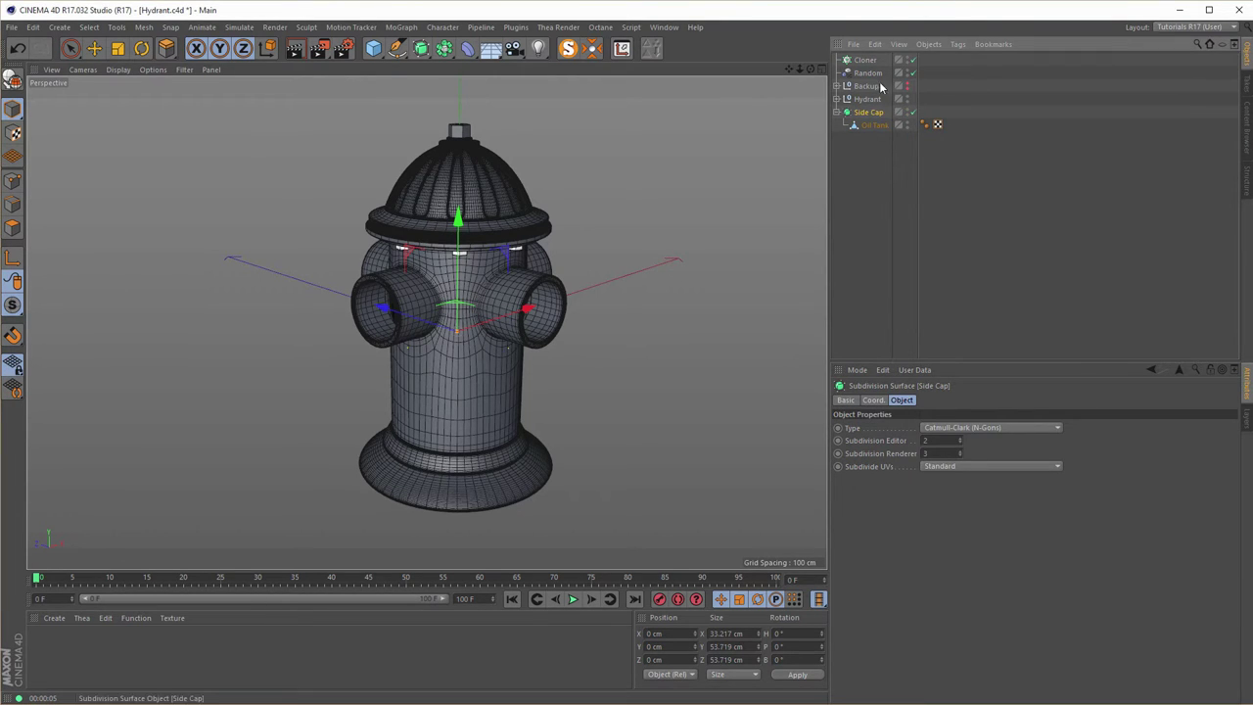
Move the Cloner below Oil Tank, name it 'Side Caps', and nest Side Cap inside.
left_click_drag(865, 59, 863, 127)
double_click(865, 126)
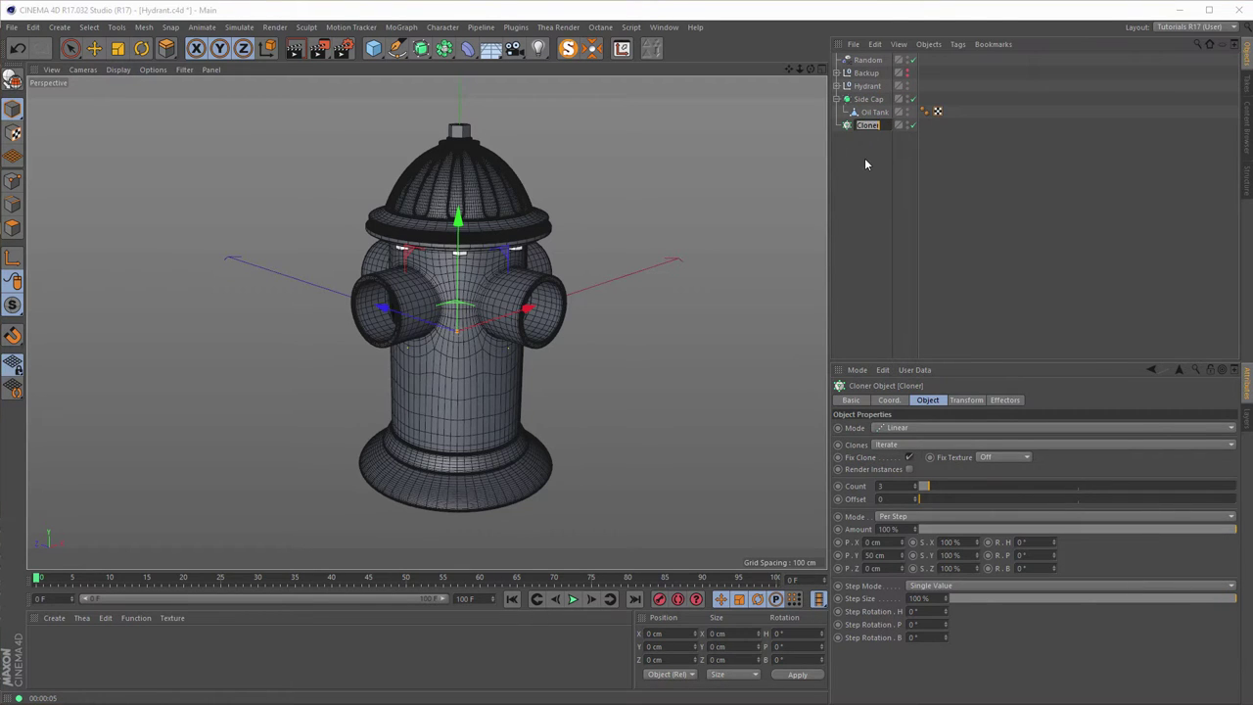
type("Side Caps")
key("Return")
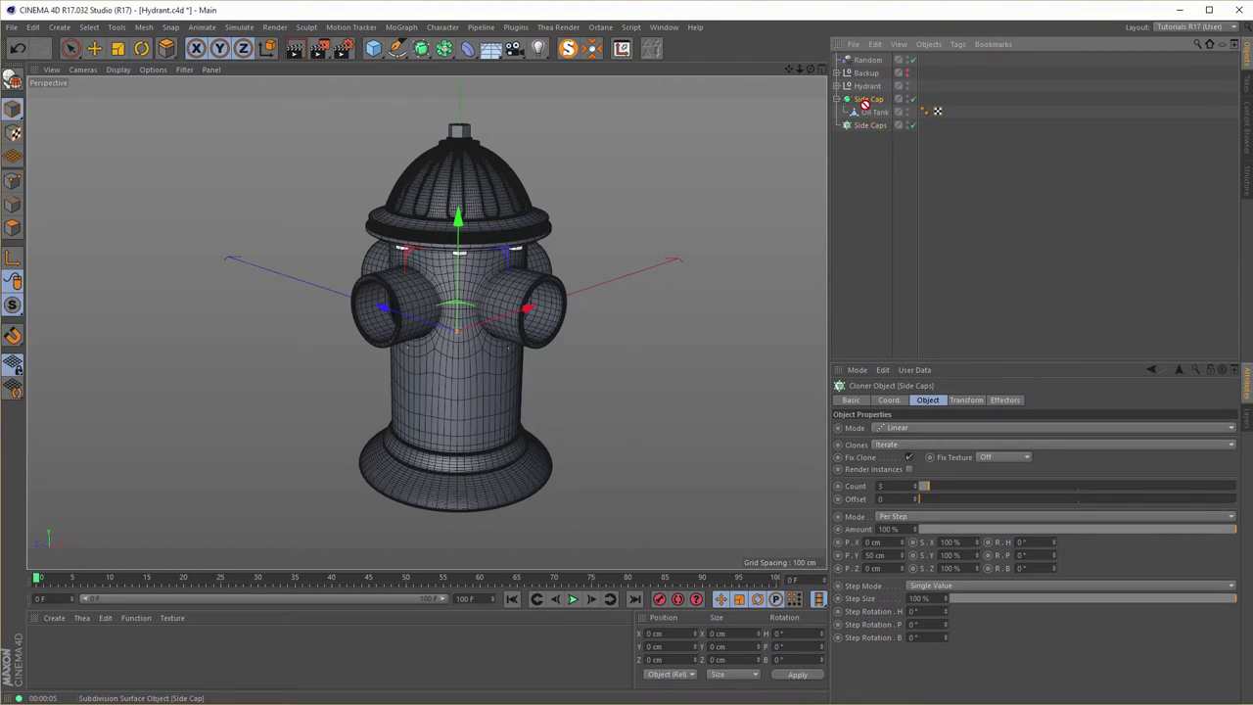
left_click_drag(865, 104, 874, 127)
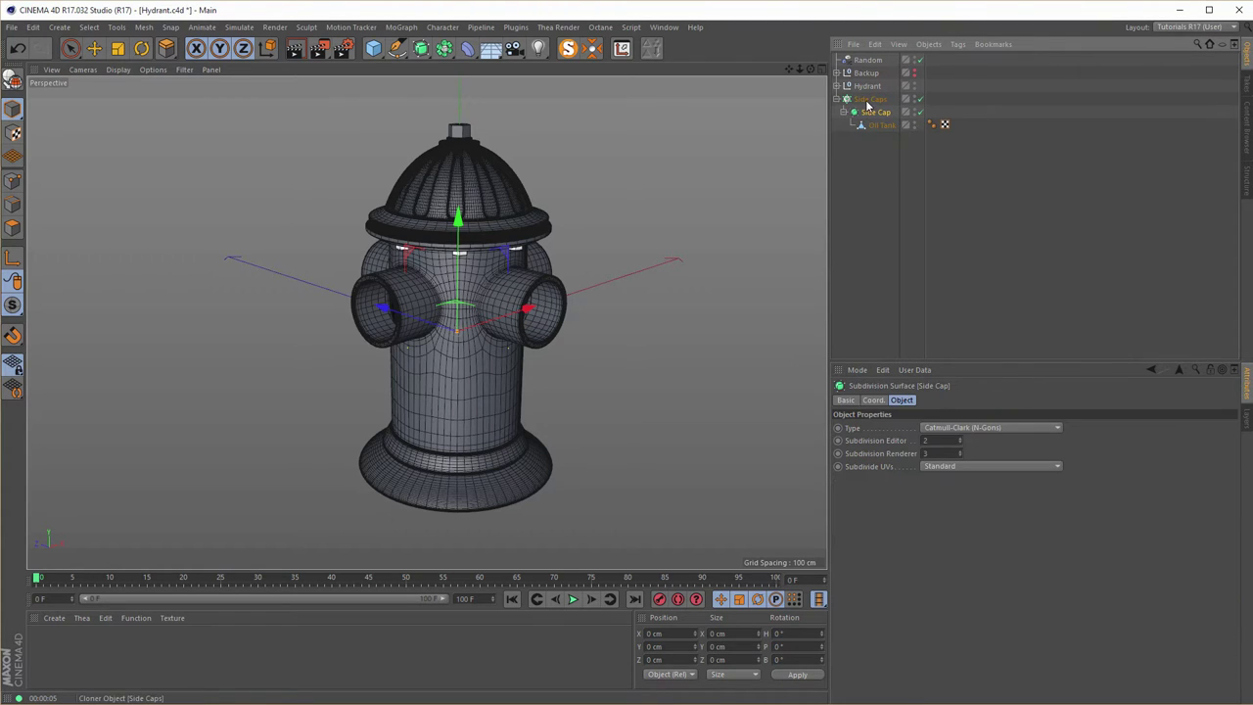
Hide the Hydrant and set the Side Caps cloner to Radial mode on the XZ plane.
left_click(914, 83)
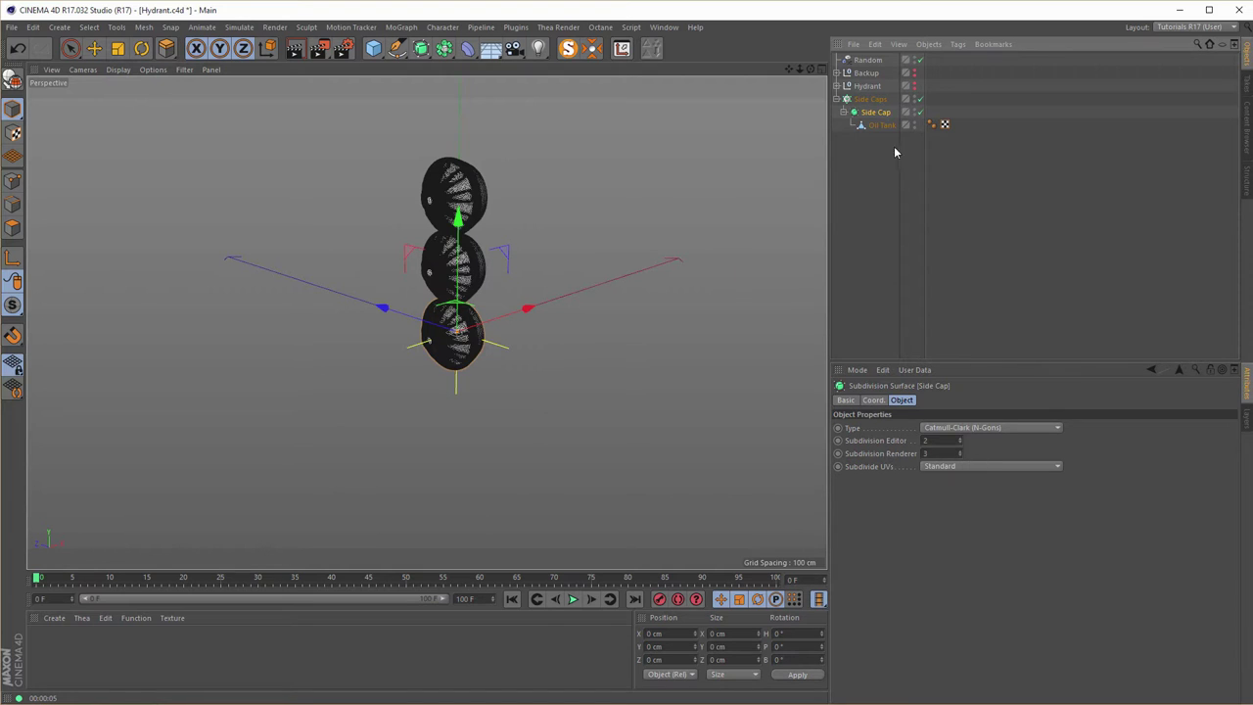
left_click(870, 99)
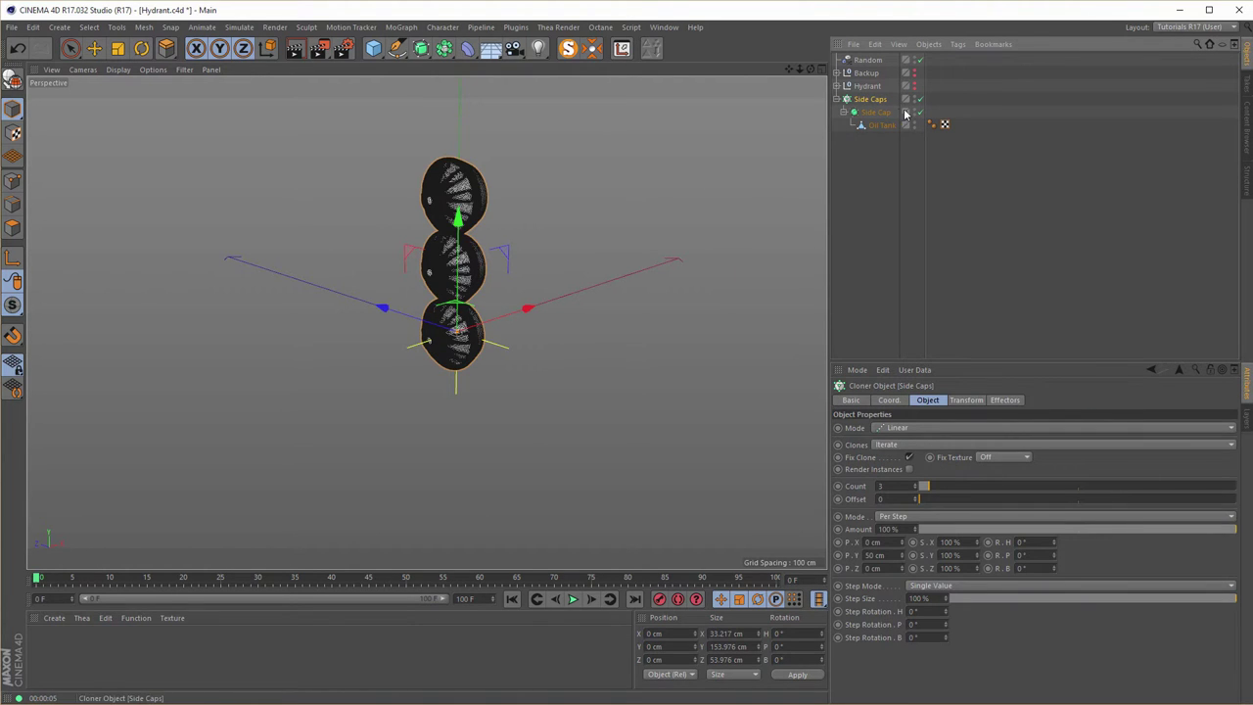
left_click(909, 427)
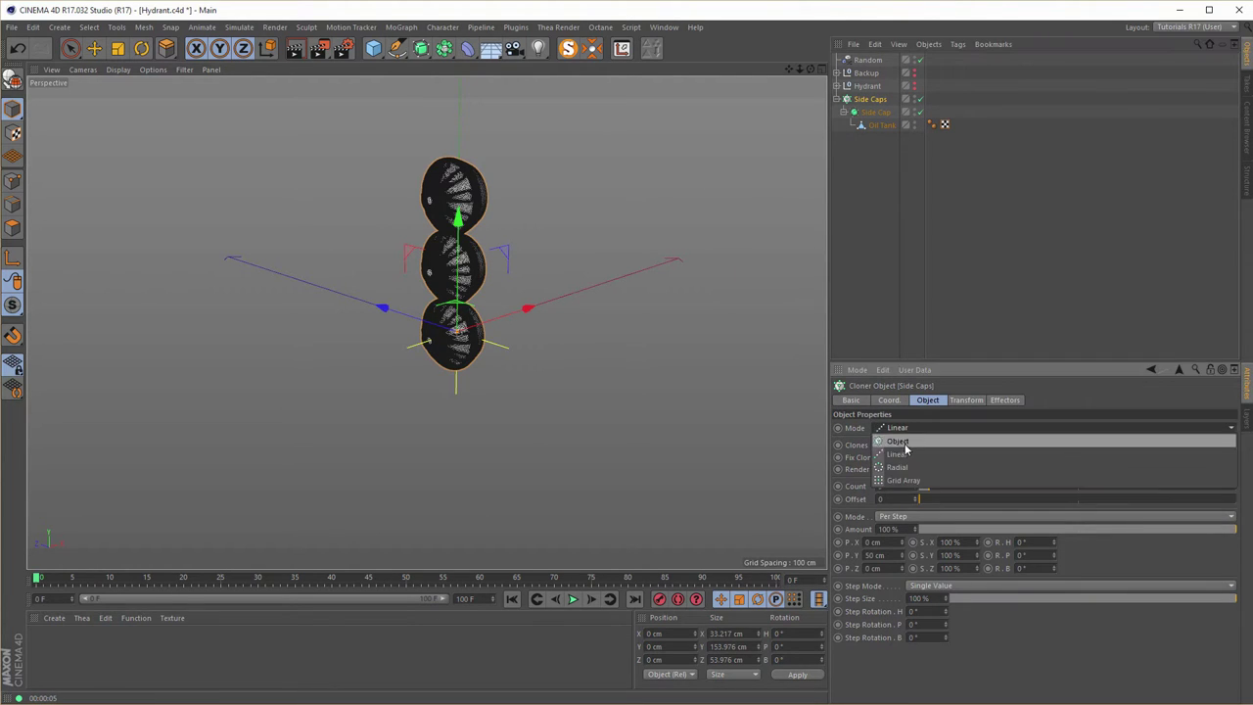
left_click(900, 473)
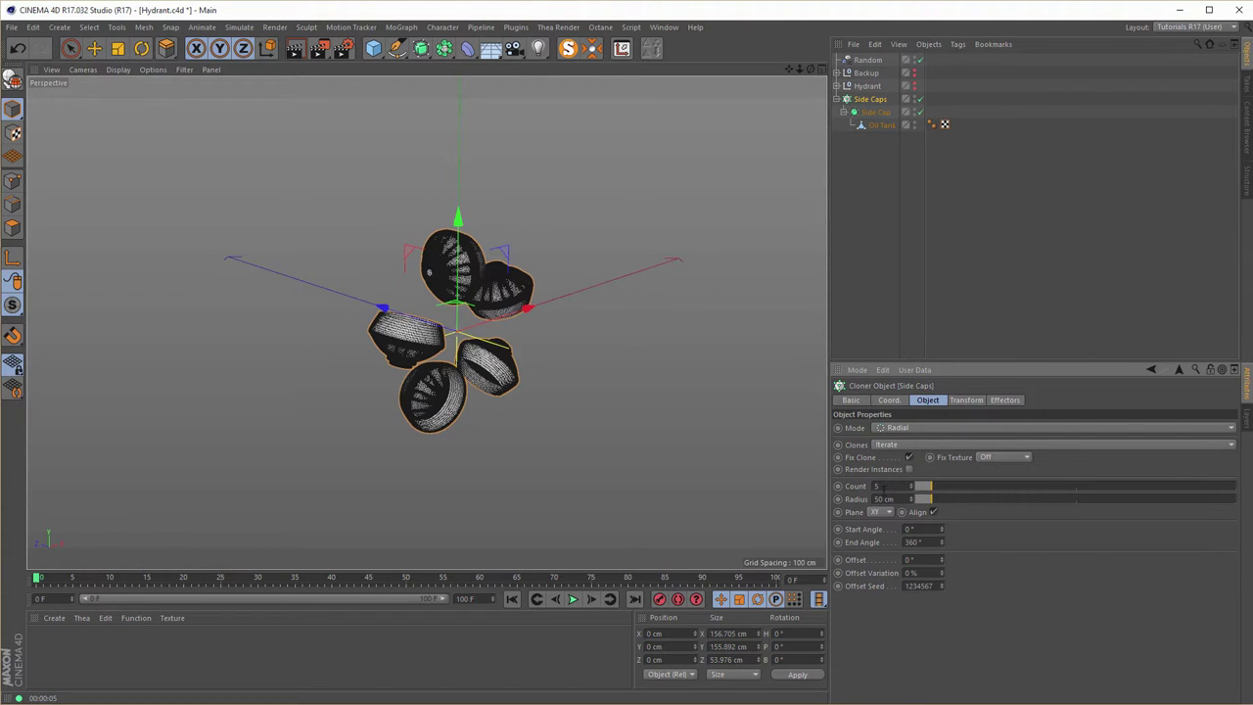
left_click(886, 513)
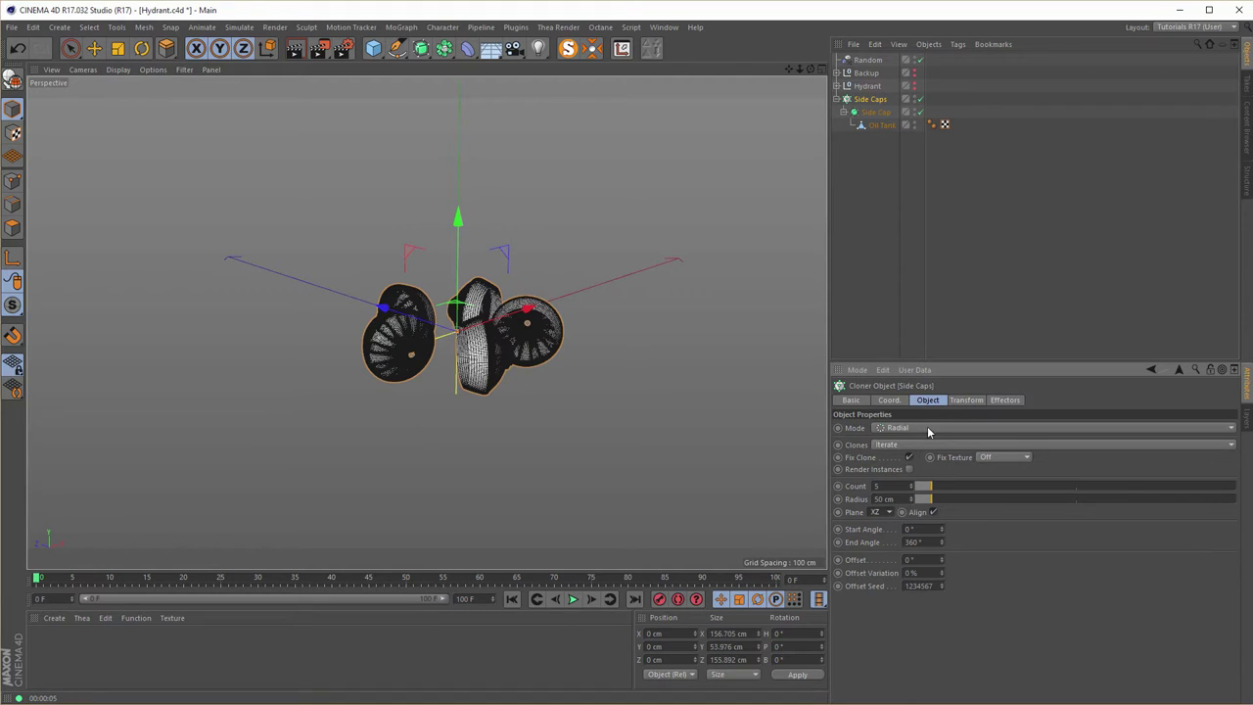
Turn each clone to -90° heading on the cloner's Transform tab.
left_click(965, 400)
mouse_move(1053, 458)
left_mouse_down()
mouse_move(1056, 474)
mouse_move(1055, 456)
left_mouse_up()
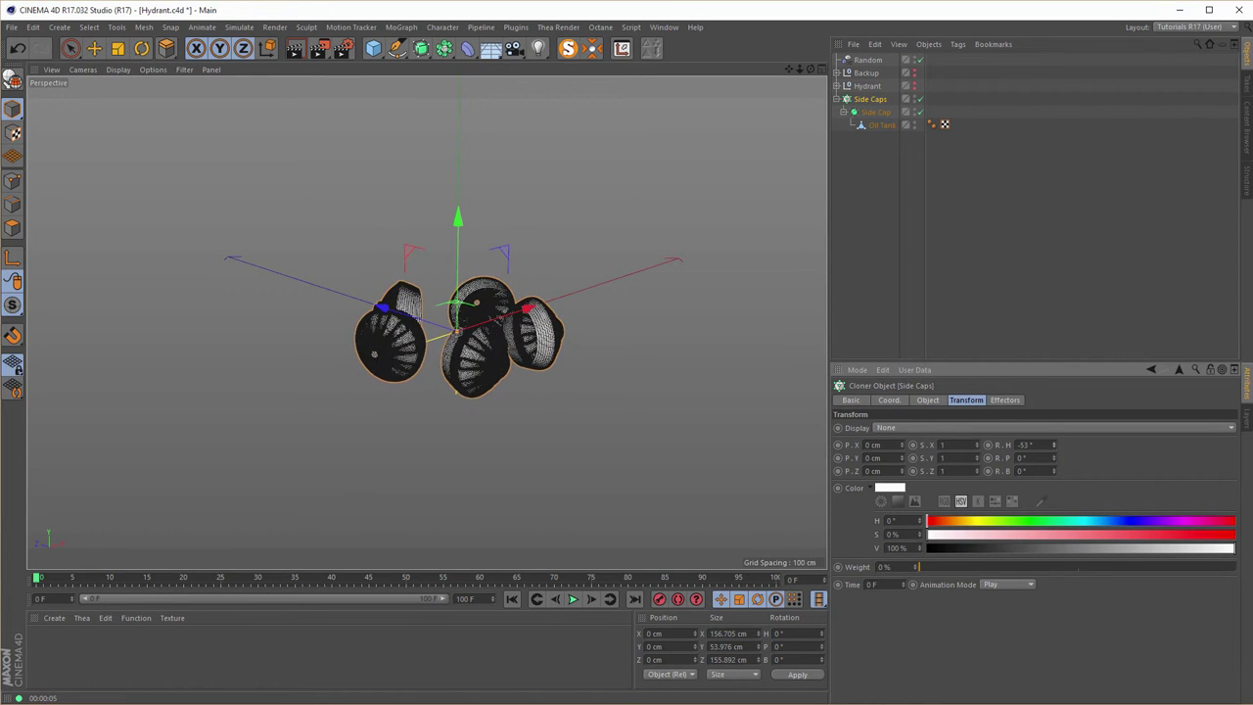
left_click(1038, 443)
type("-5")
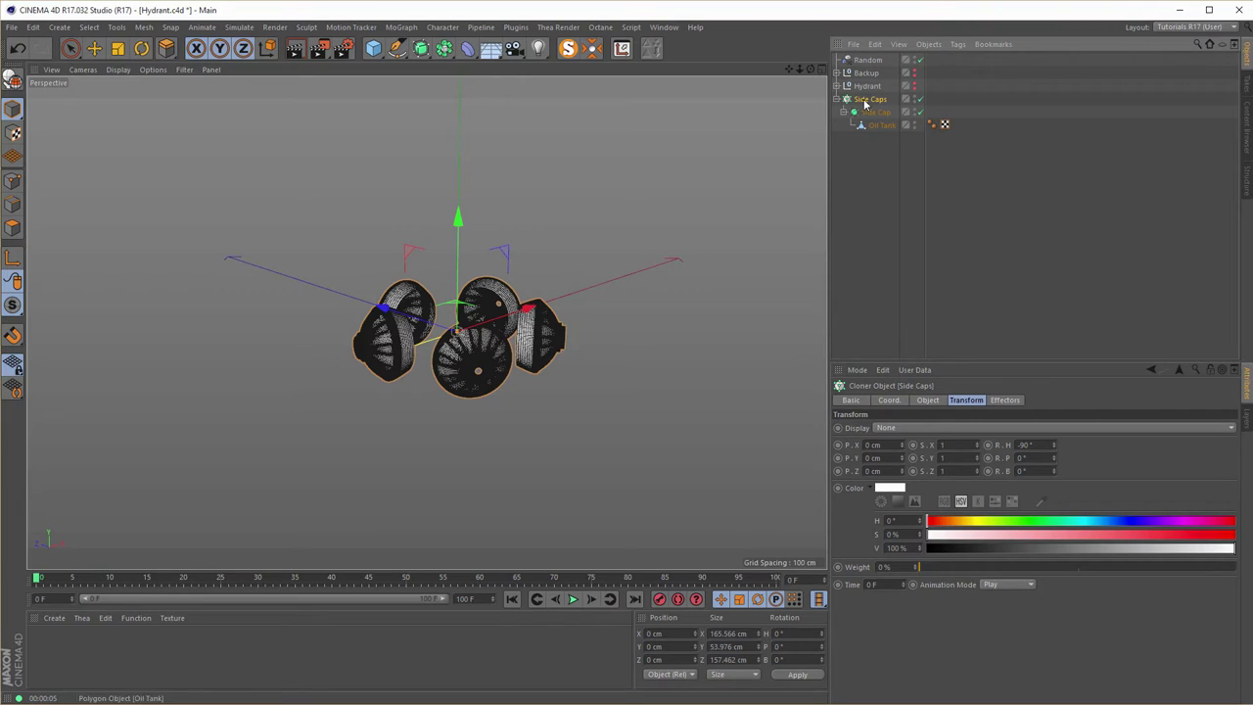
Set the cloner Count to 4 and Radius to 108 cm, then unhide the Hydrant.
left_click(926, 400)
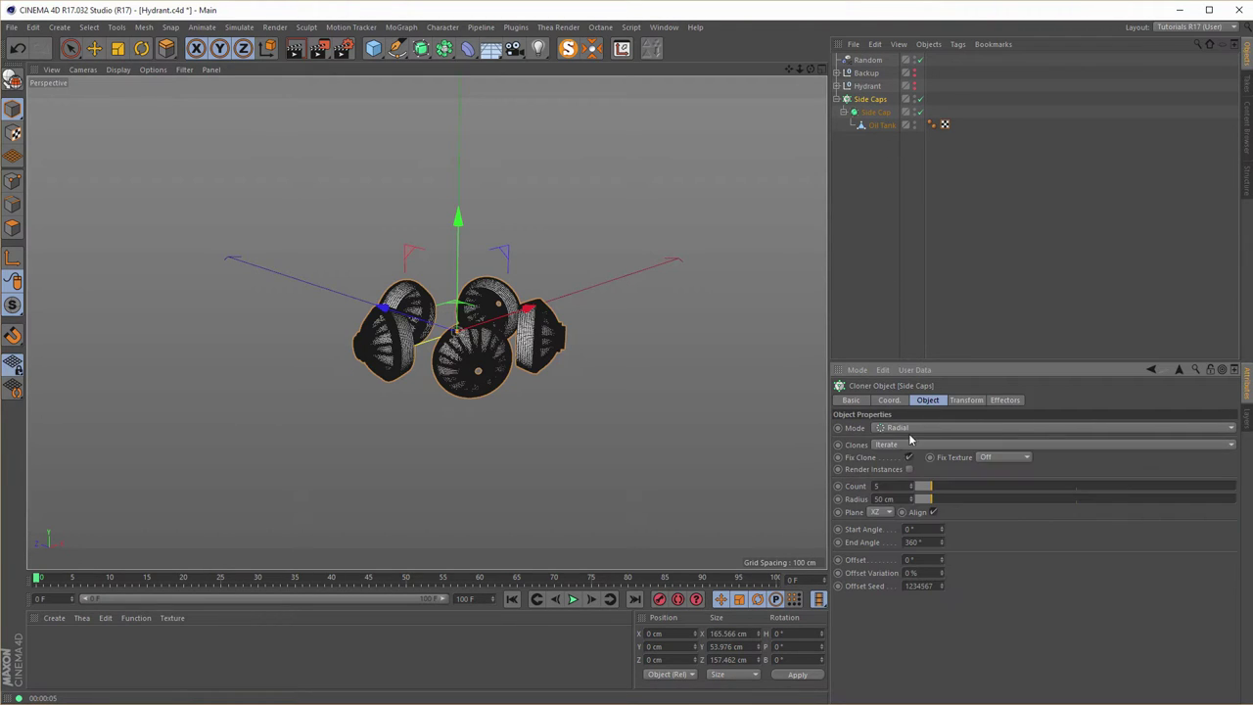
left_click(911, 488)
left_click_drag(509, 372, 526, 377, "alt")
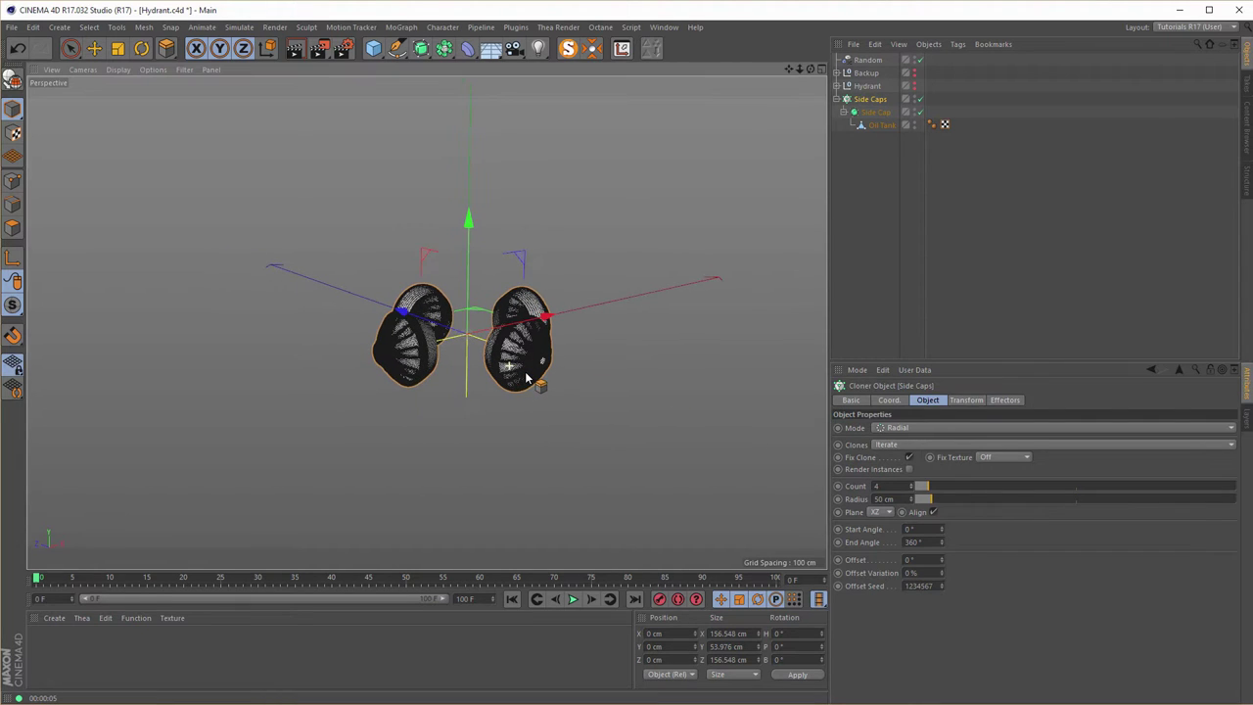
left_click_drag(930, 499, 949, 502)
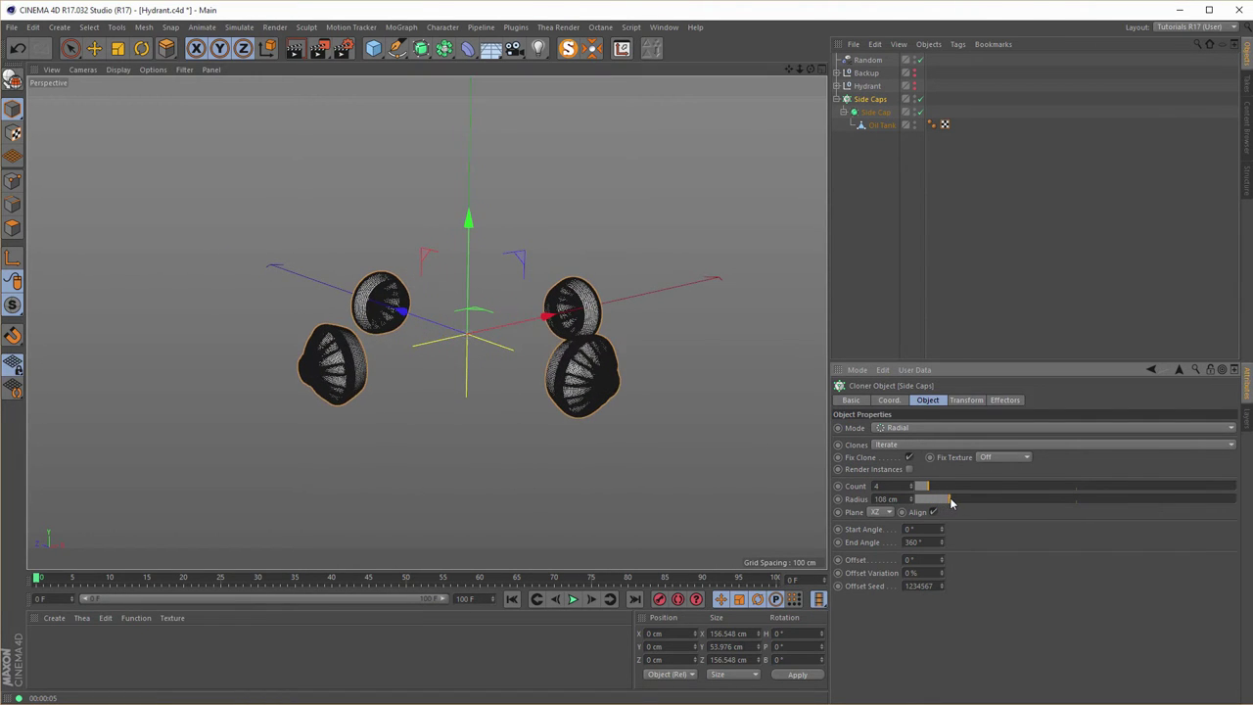
left_click(913, 85)
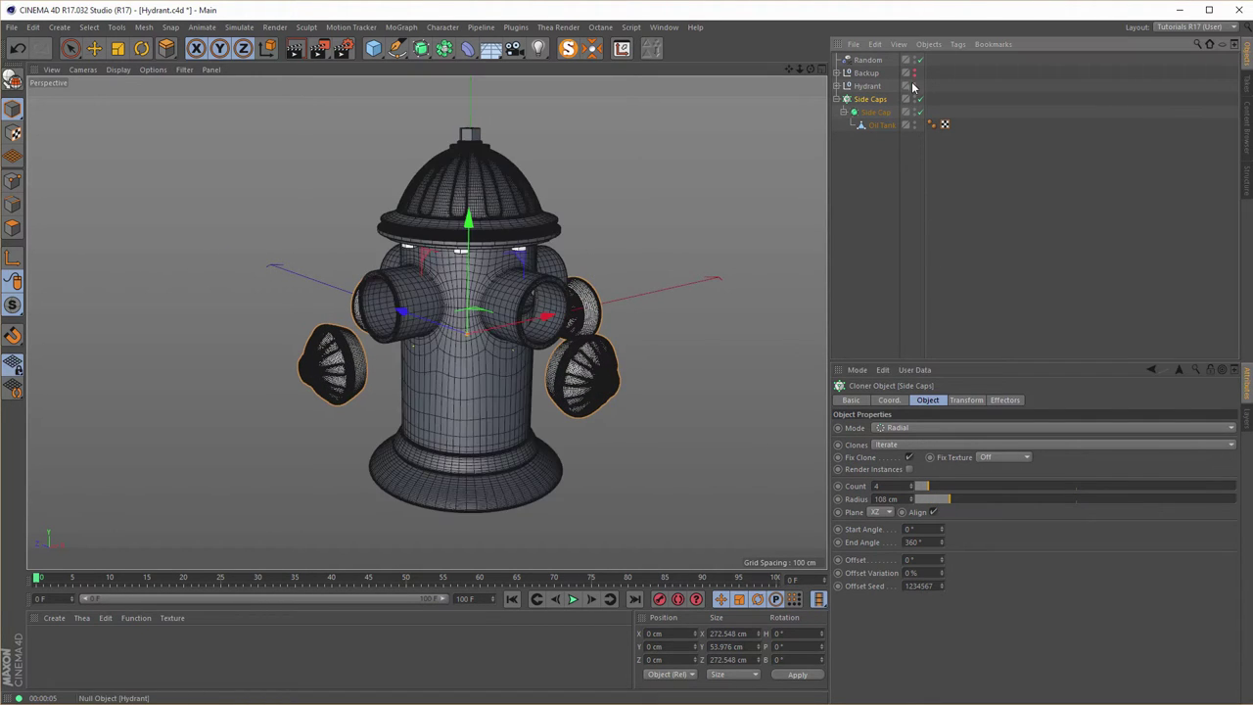
left_click_drag(489, 333, 529, 333, "alt")
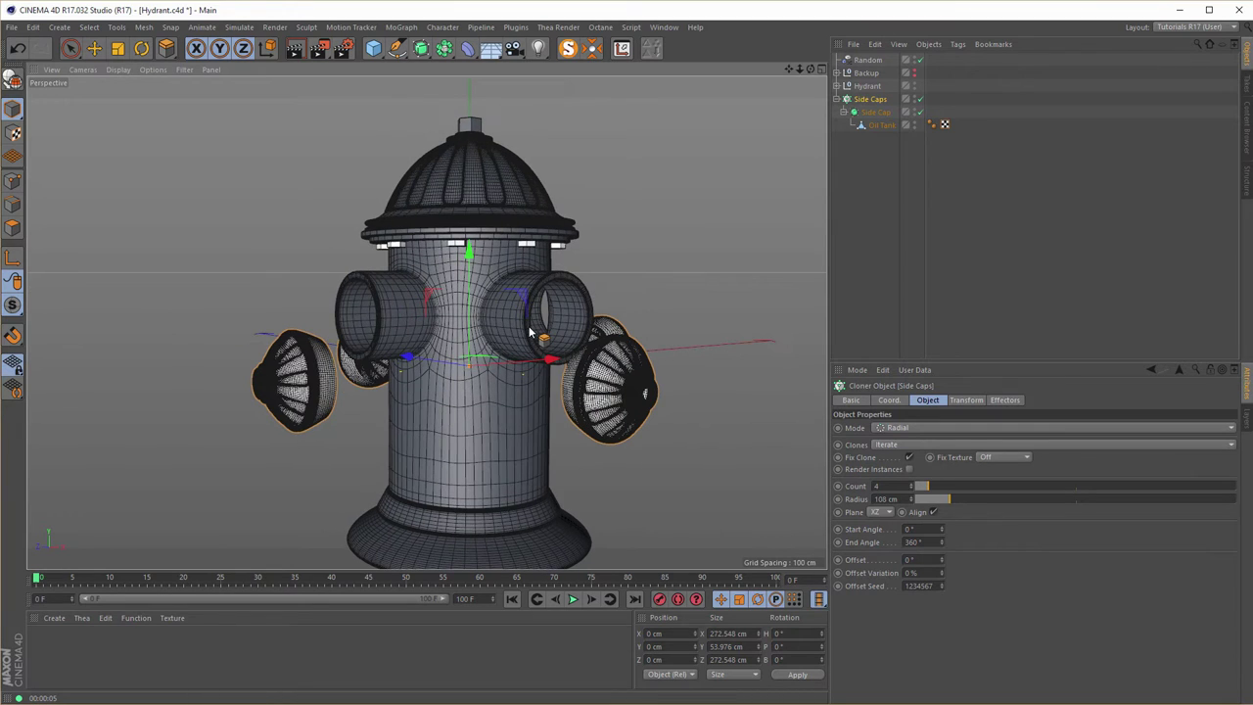
middle_click(532, 333)
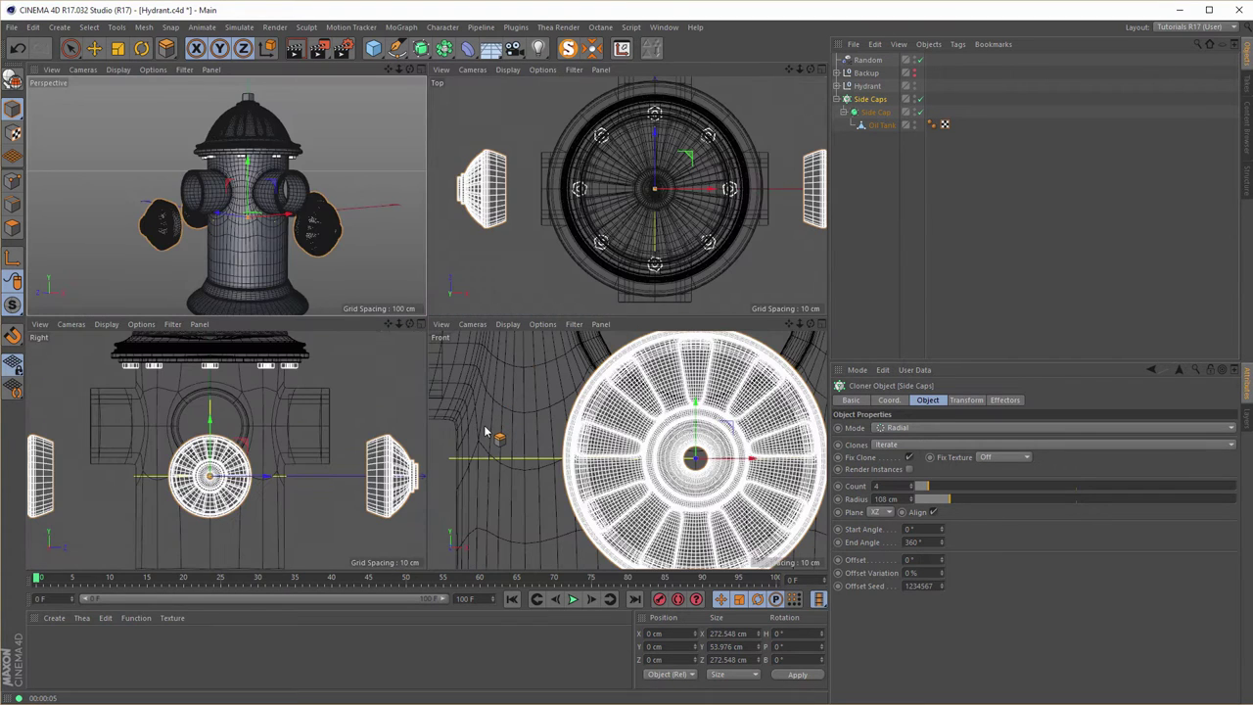
In the Right view, lift the Side Caps cloner about 32.9 cm to outlet height.
middle_click(335, 436)
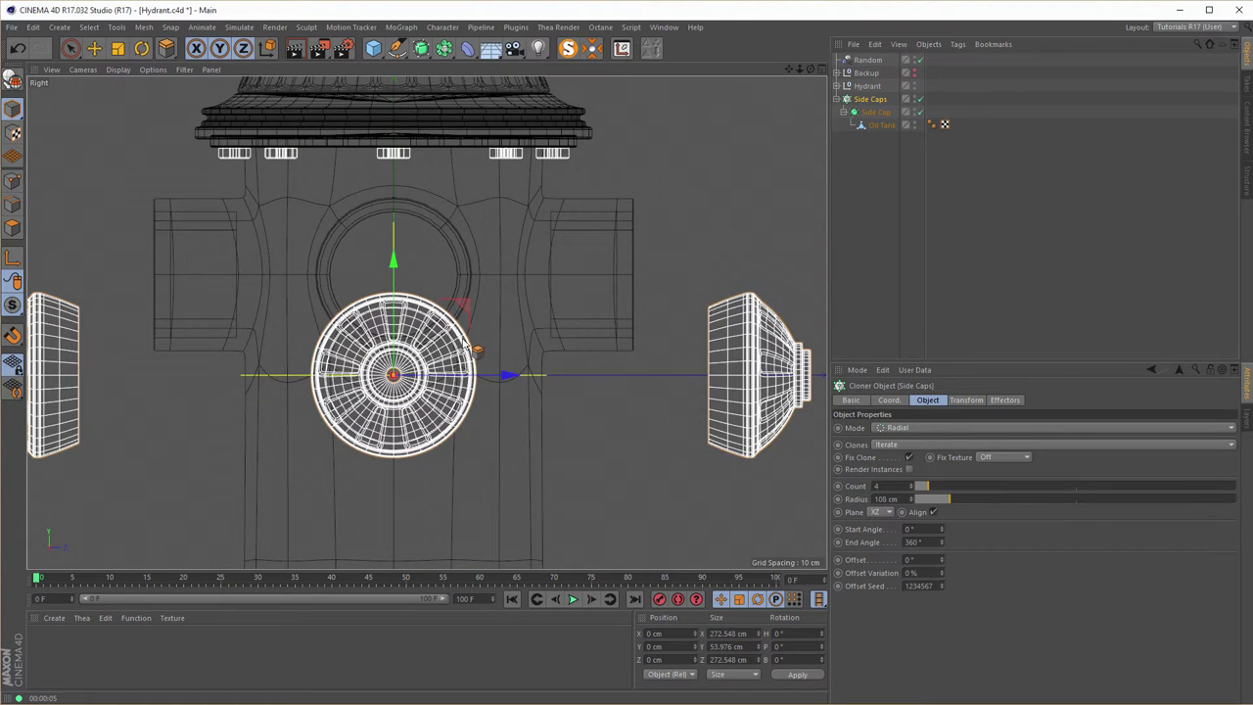
left_click_drag(860, 116, 424, 306)
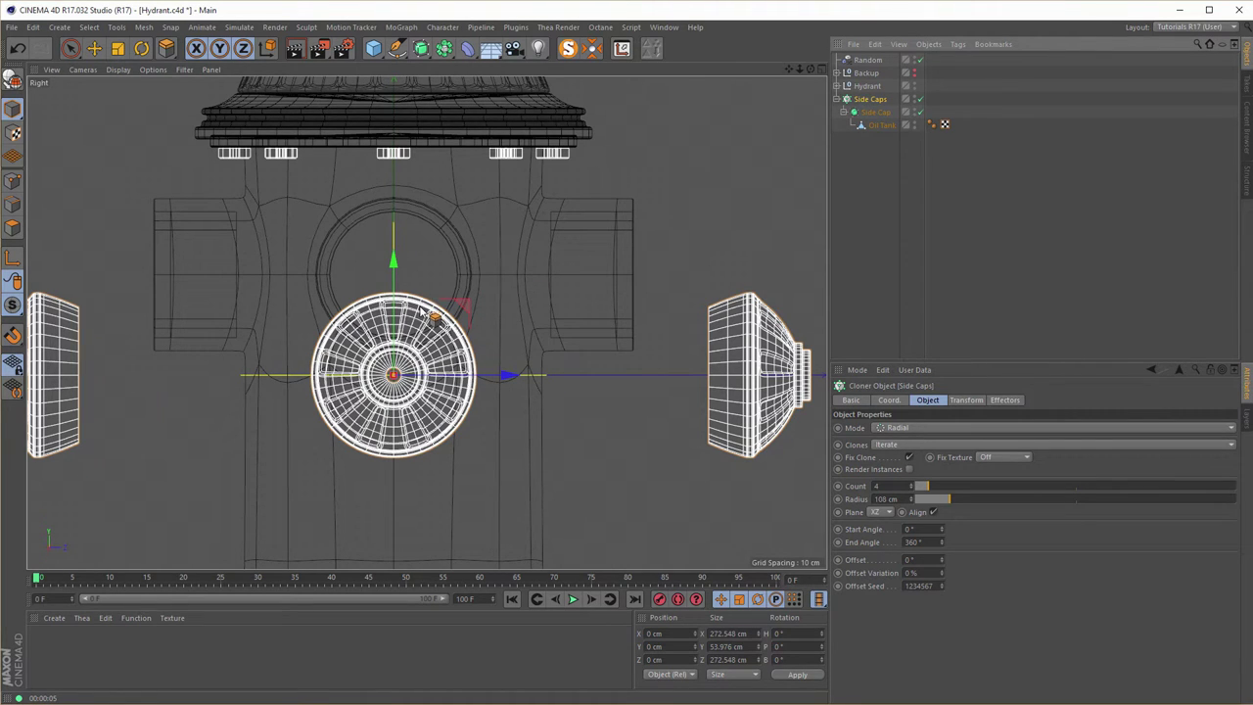
left_click(94, 48)
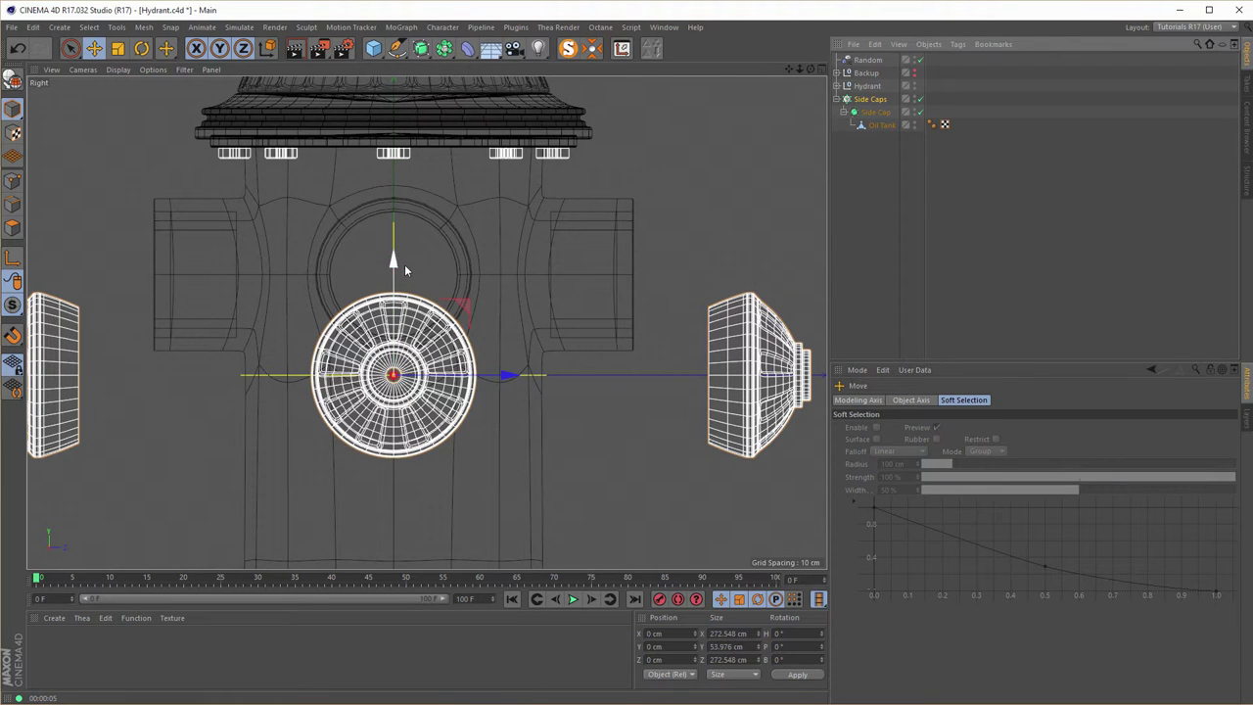
left_click_drag(398, 260, 421, 159)
Reduce the Side Caps cloner radius to 84 cm.
left_click(876, 111)
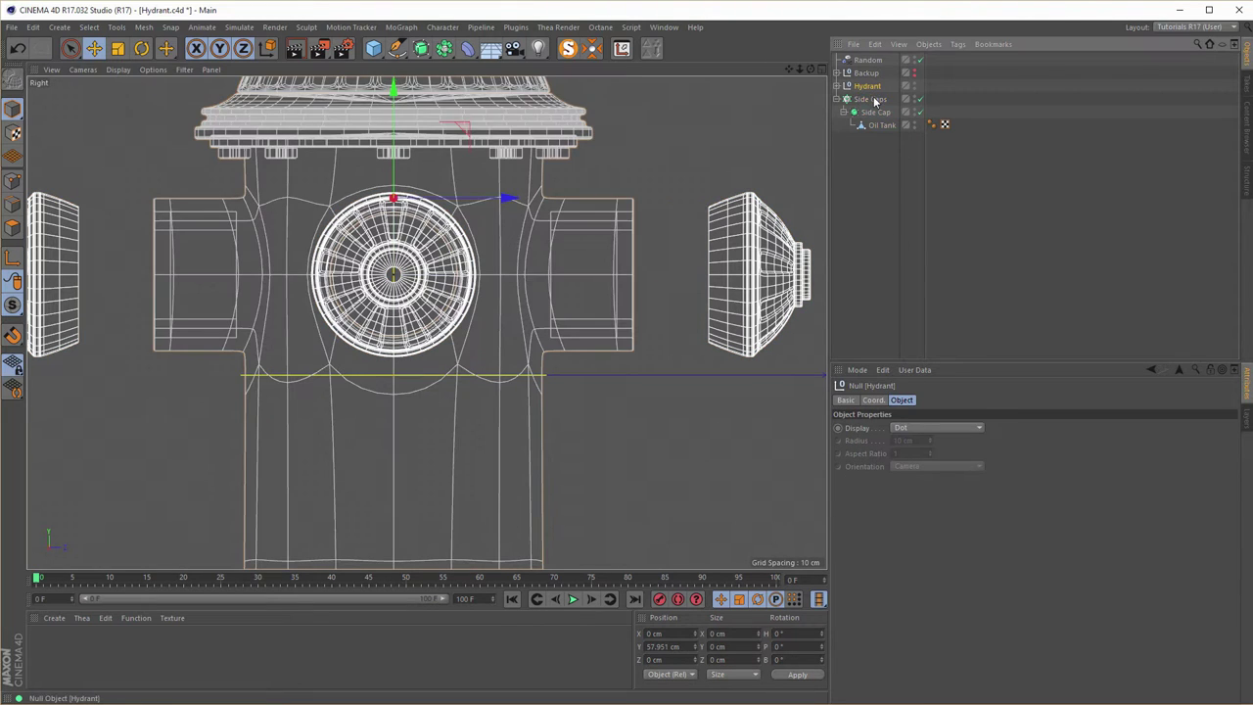
left_click(870, 99)
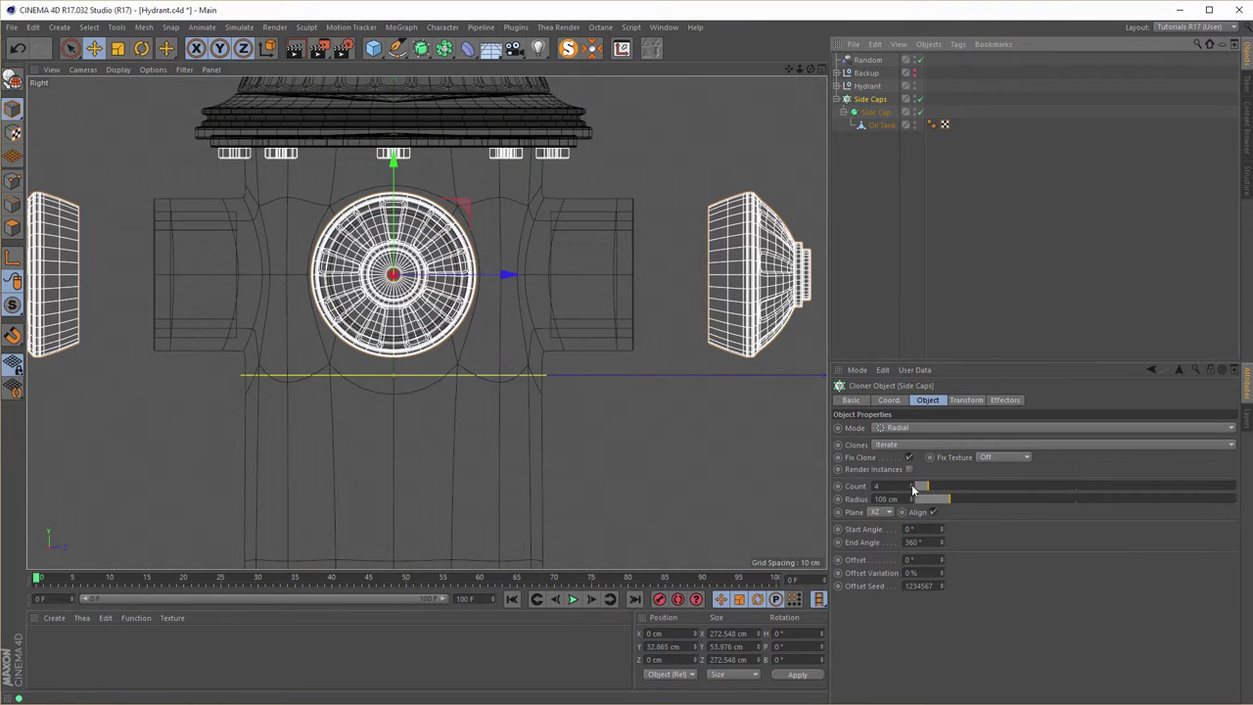
left_click_drag(941, 503, 945, 501)
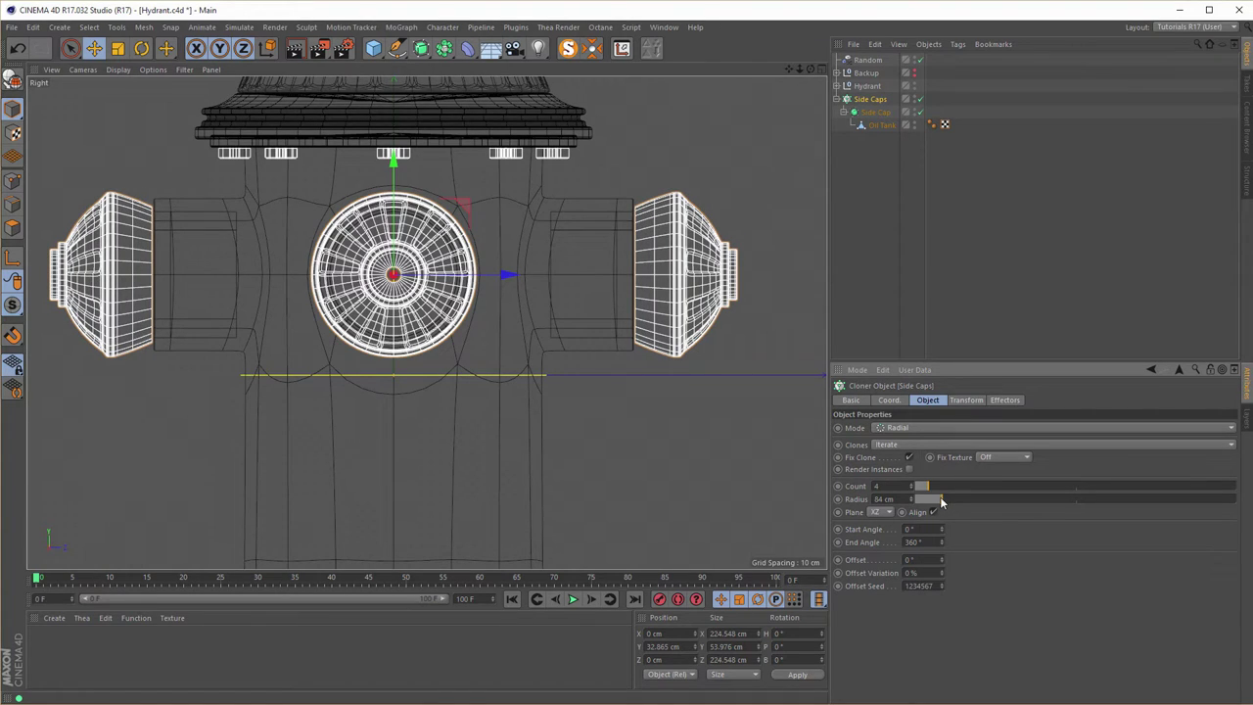
Scale the Oil Tank piece up to about 60.2 cm across, then return to Perspective.
scroll(97, 245, "up", 5)
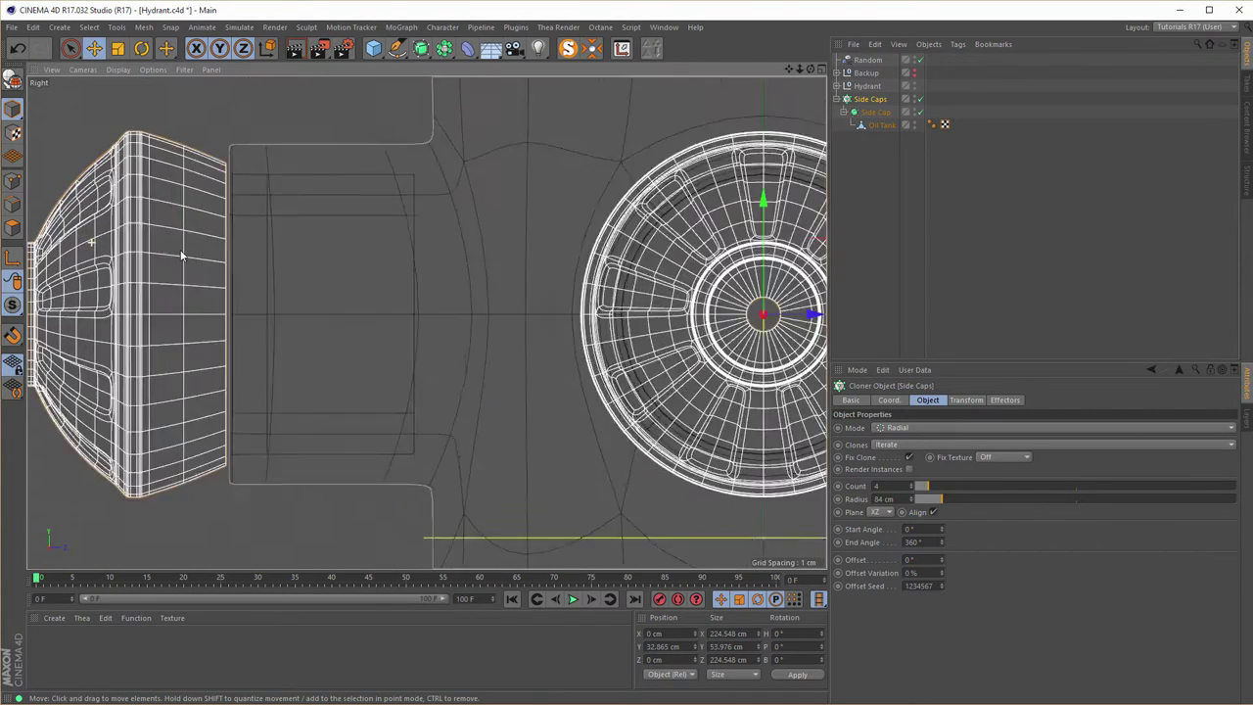
scroll(245, 259, "down", 4)
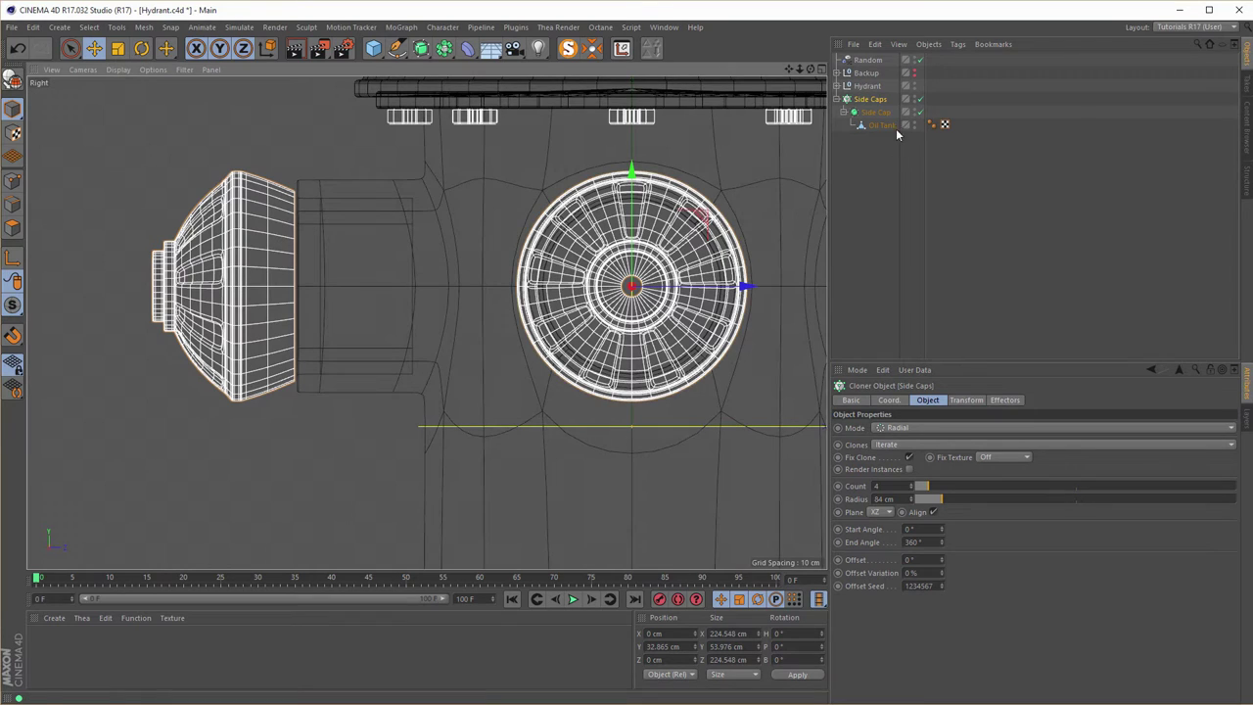
left_click(883, 127)
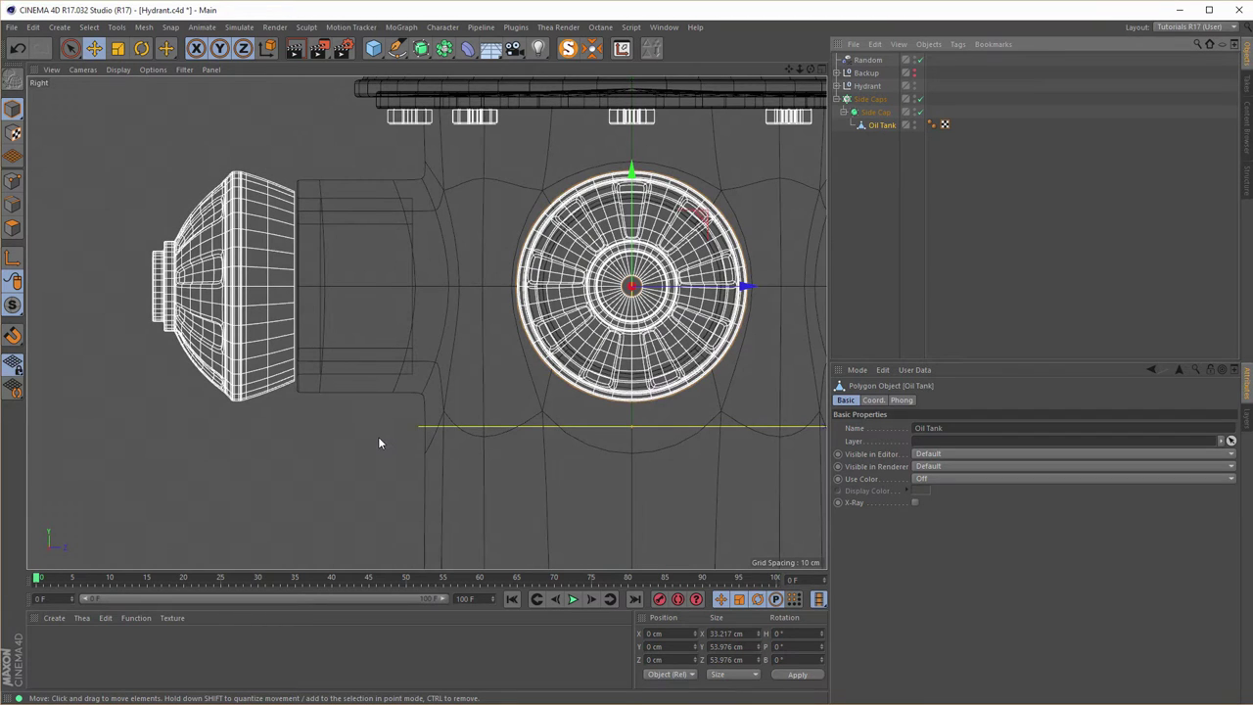
key("t")
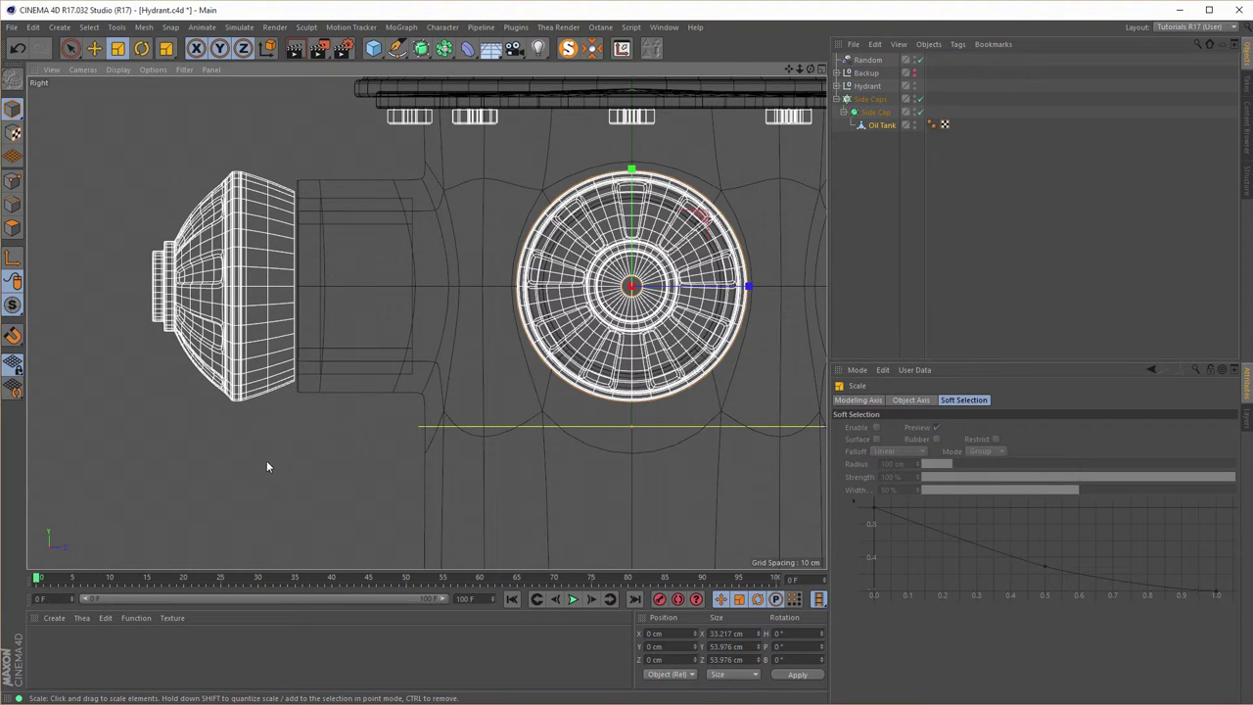
left_click_drag(250, 477, 304, 458)
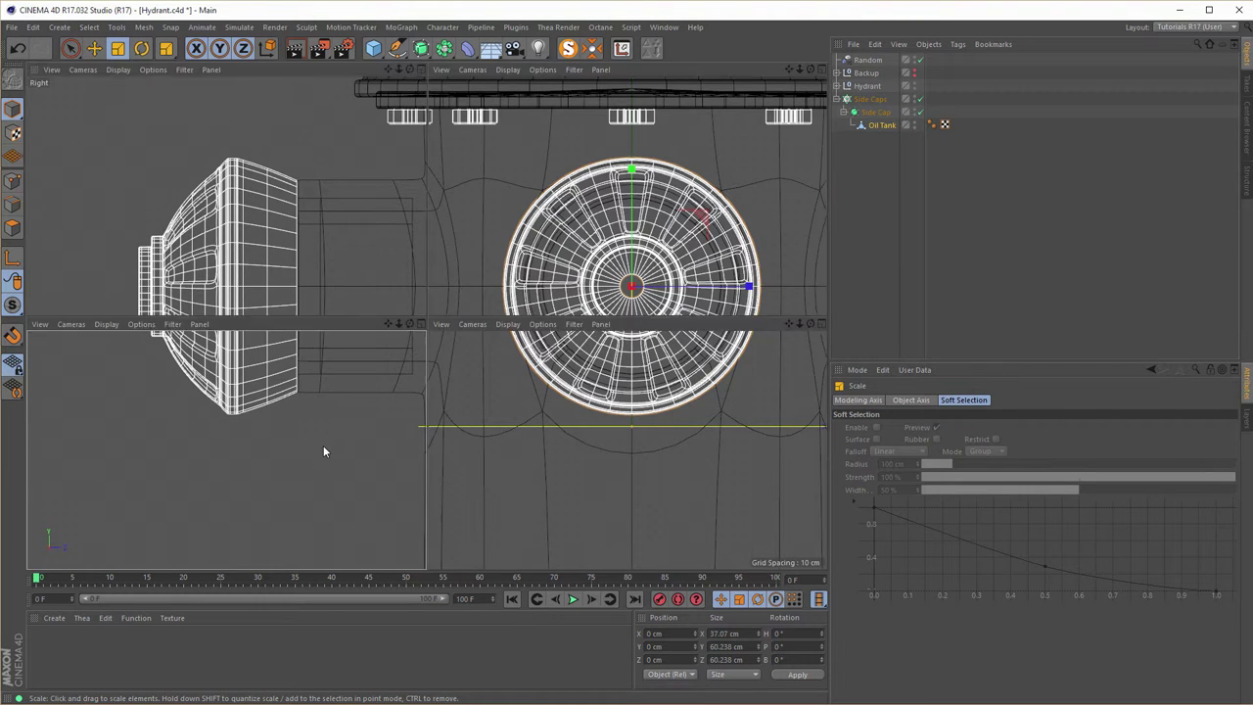
middle_click(324, 451)
middle_click(313, 280)
mouse_move(380, 338)
left_mouse_down("alt")
mouse_move(423, 333)
mouse_move(333, 342)
mouse_move(369, 325)
left_mouse_up("alt")
scroll(401, 312, "up", 4)
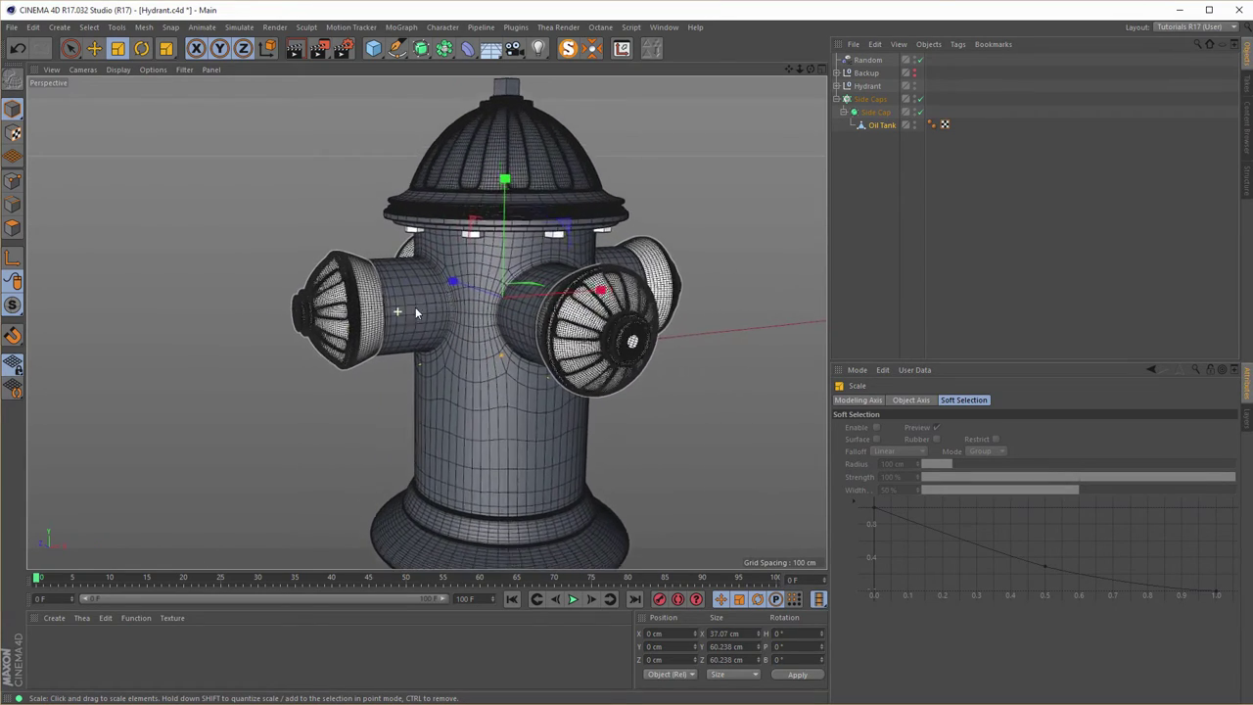
left_click_drag(399, 311, 370, 293, "alt")
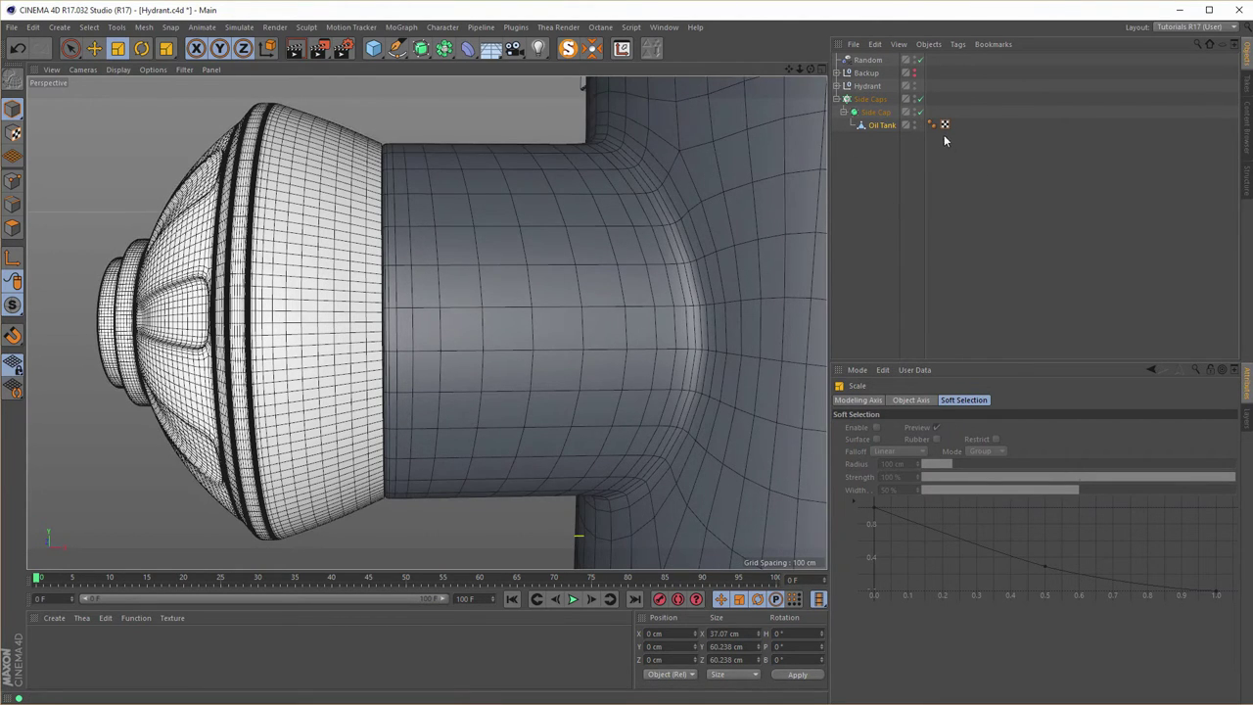
Hide the hydrant body, disable Side Caps and Side Cap, and view the cap's hollow side.
left_click(915, 86)
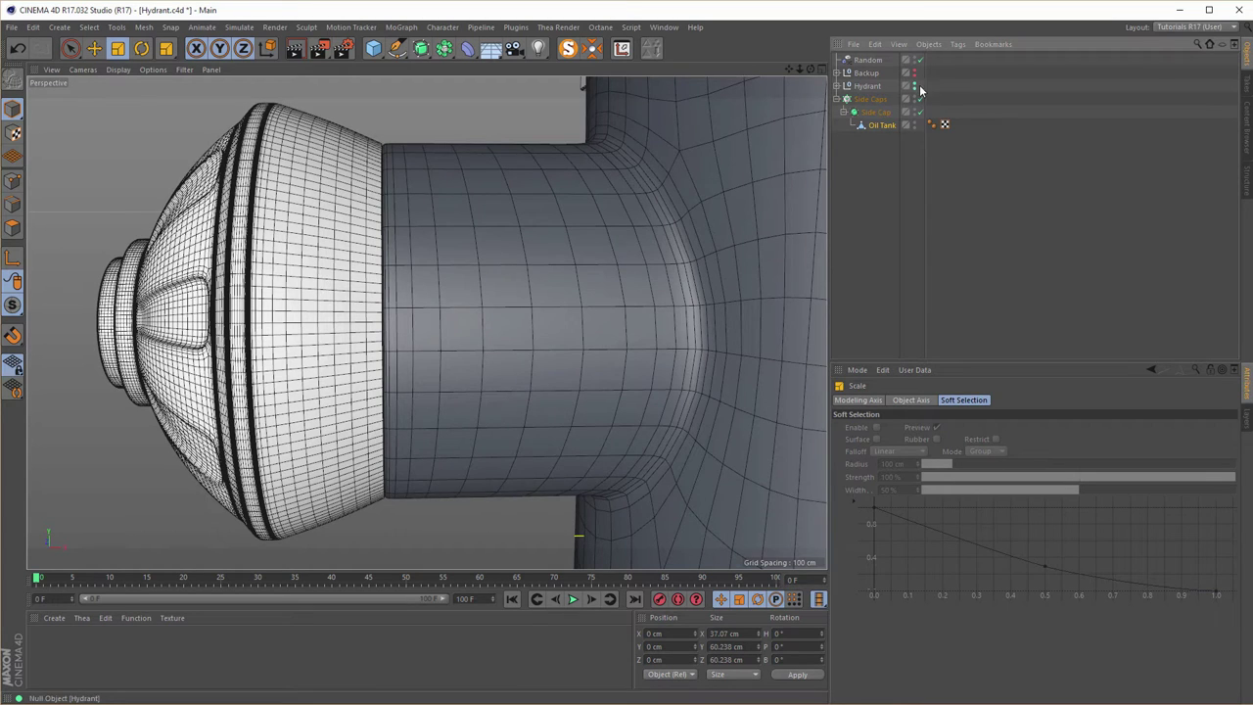
left_click(915, 86)
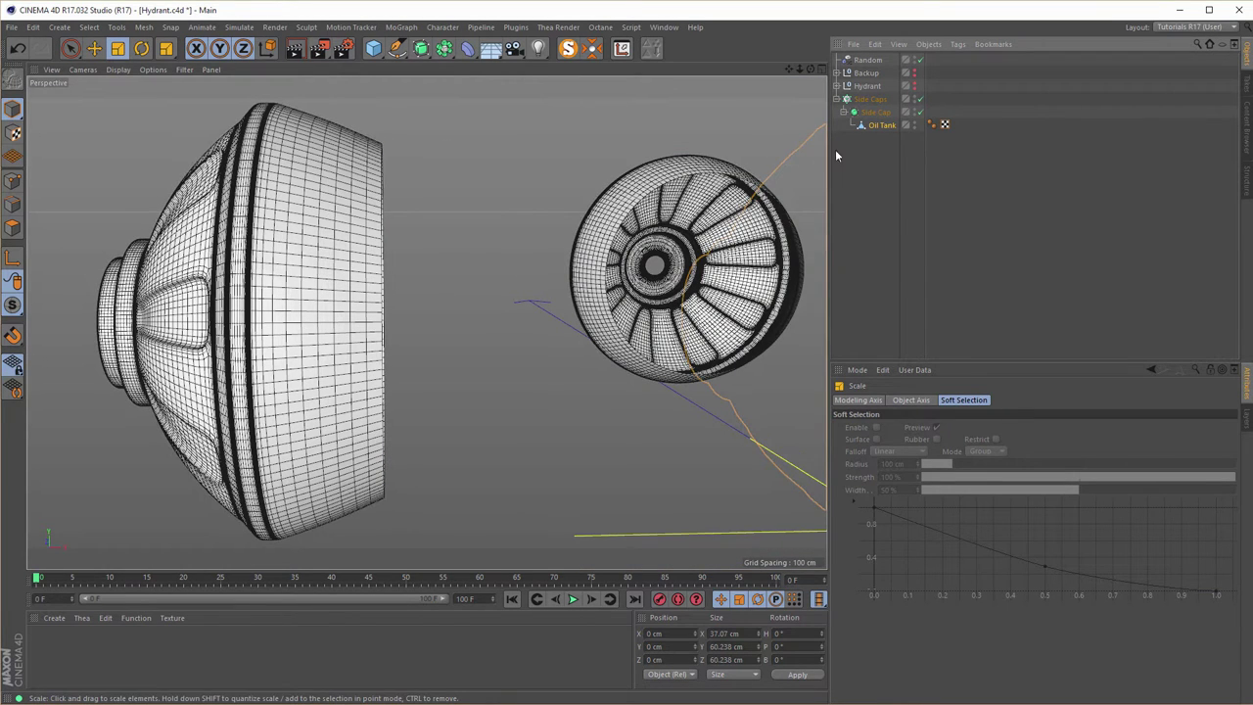
left_click(920, 100)
left_click(920, 112)
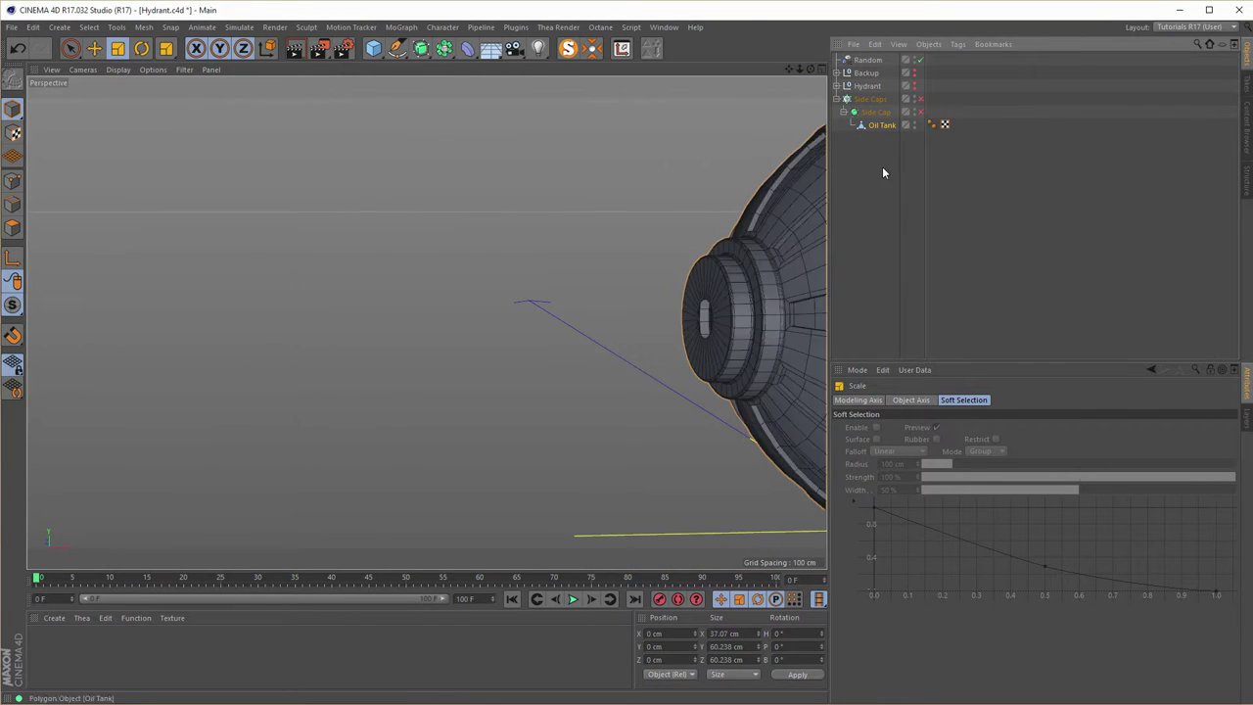
middle_click_drag(691, 318, 180, 311, "alt")
left_click_drag(180, 311, 435, 306, "alt")
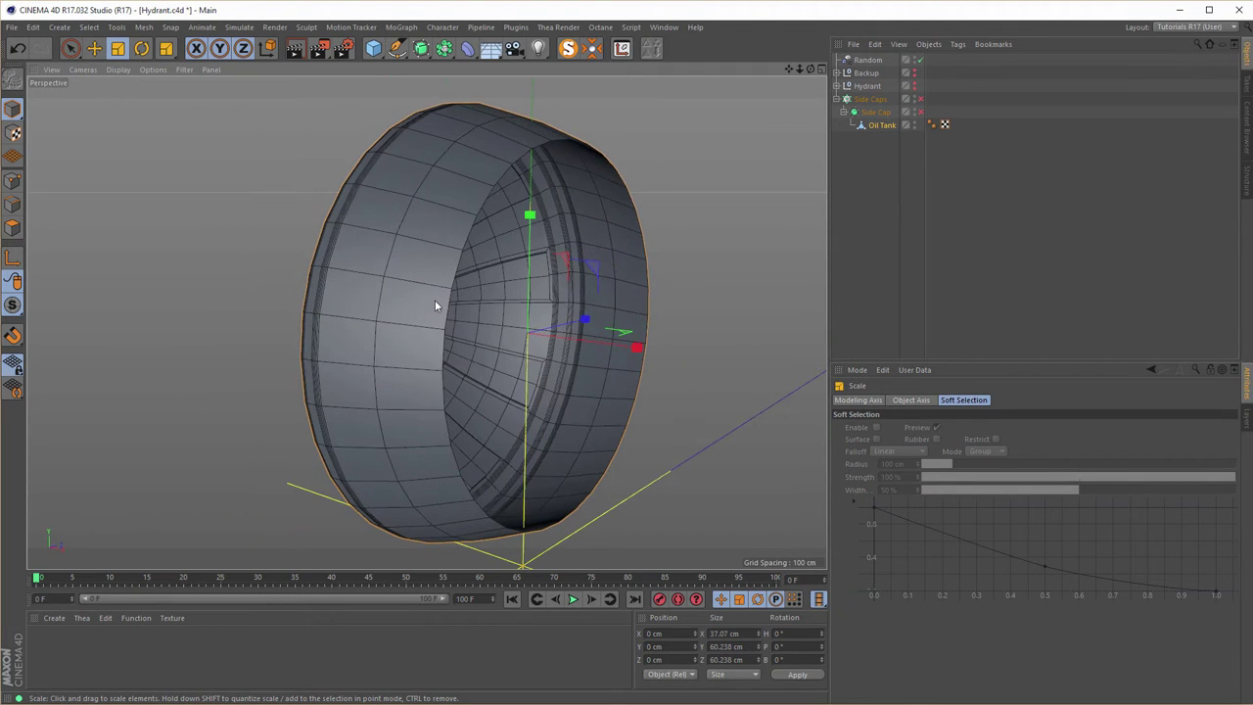
Loop-select the cap's inner rim edge and scale it down to about 38 cm.
left_click(13, 203)
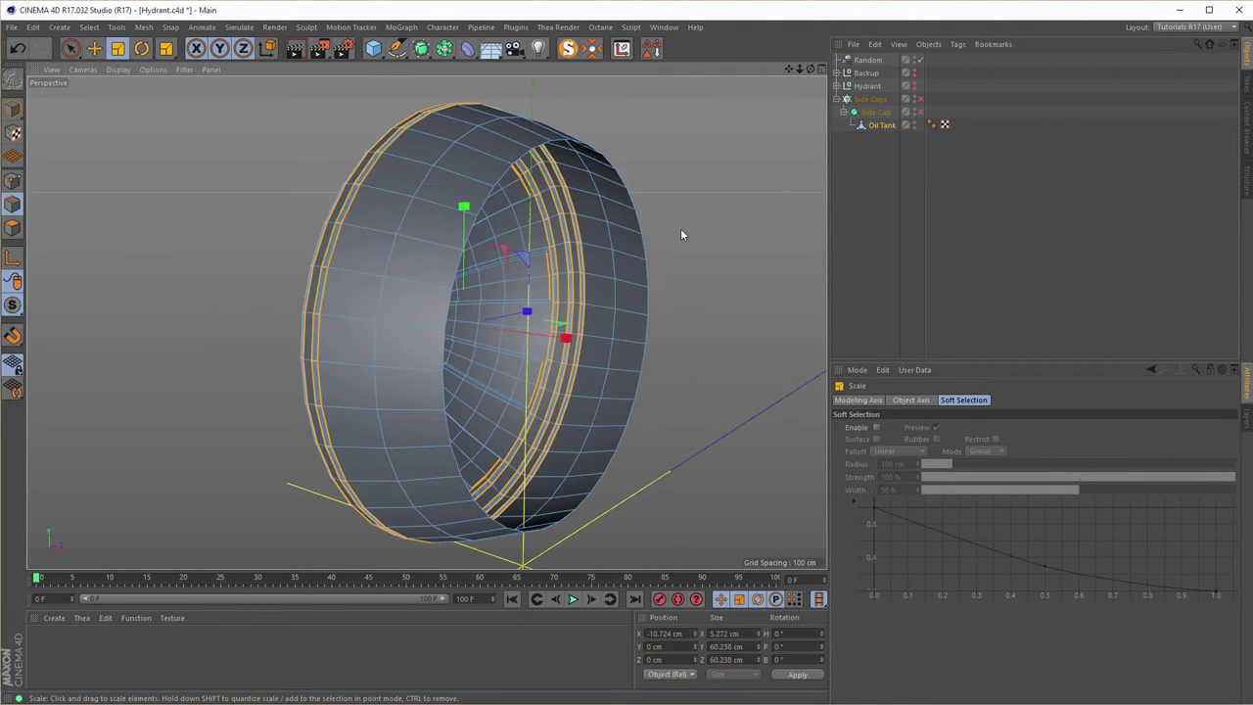
key("u")
key("l")
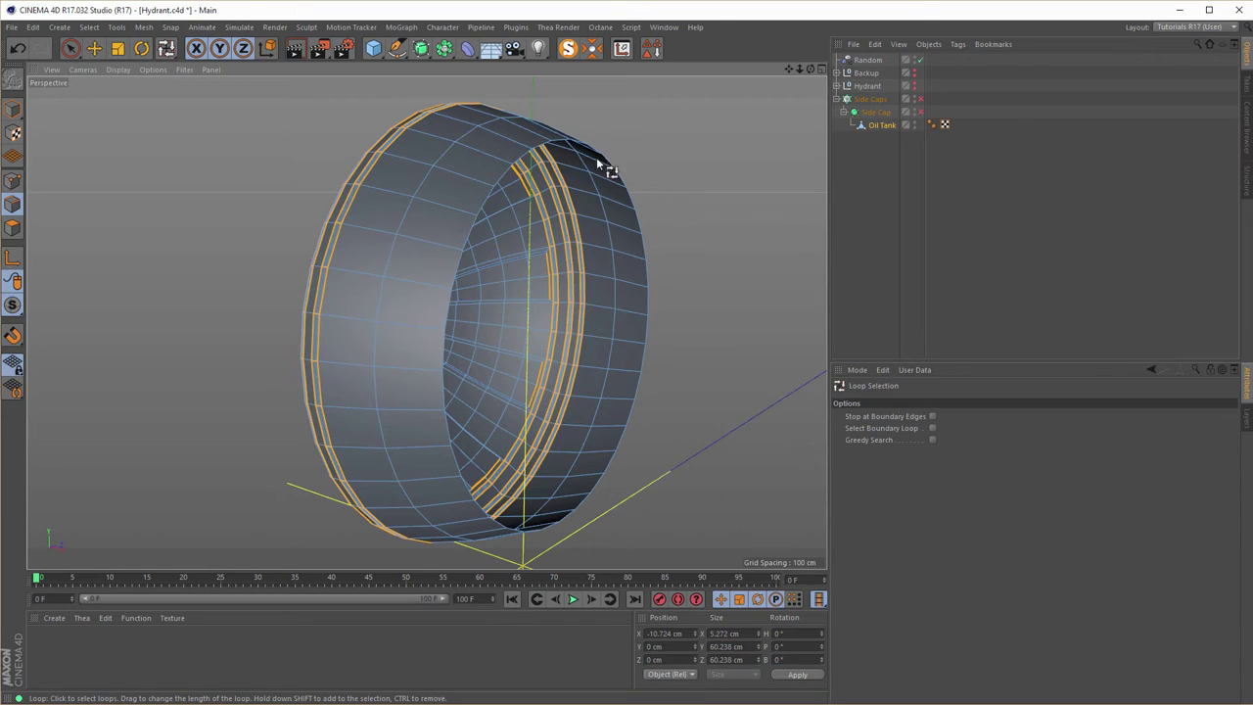
left_click(496, 186)
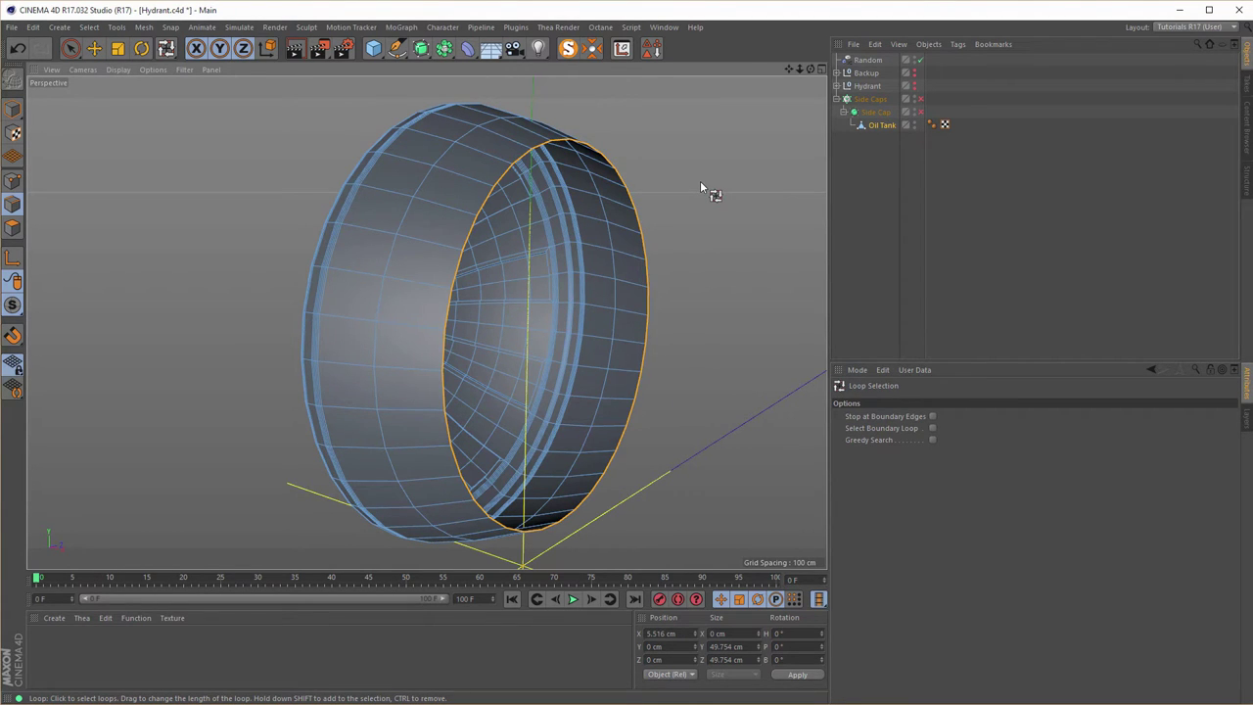
key("t")
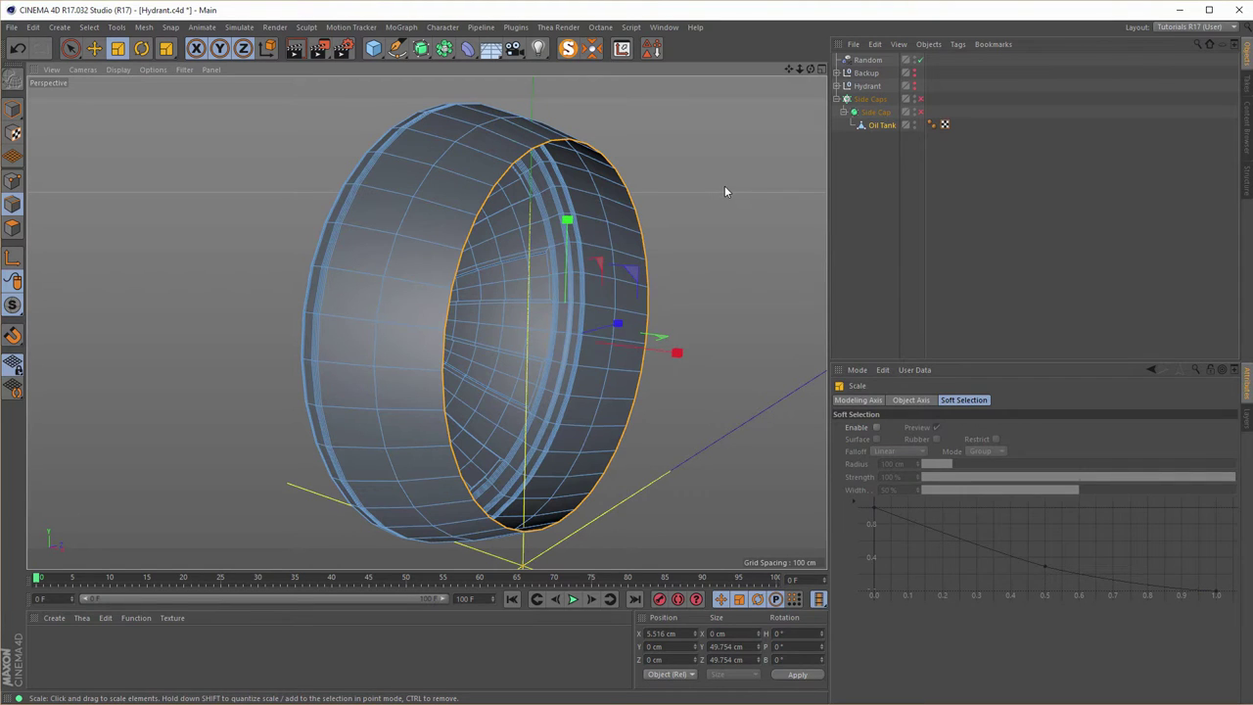
left_click_drag(747, 186, 646, 284)
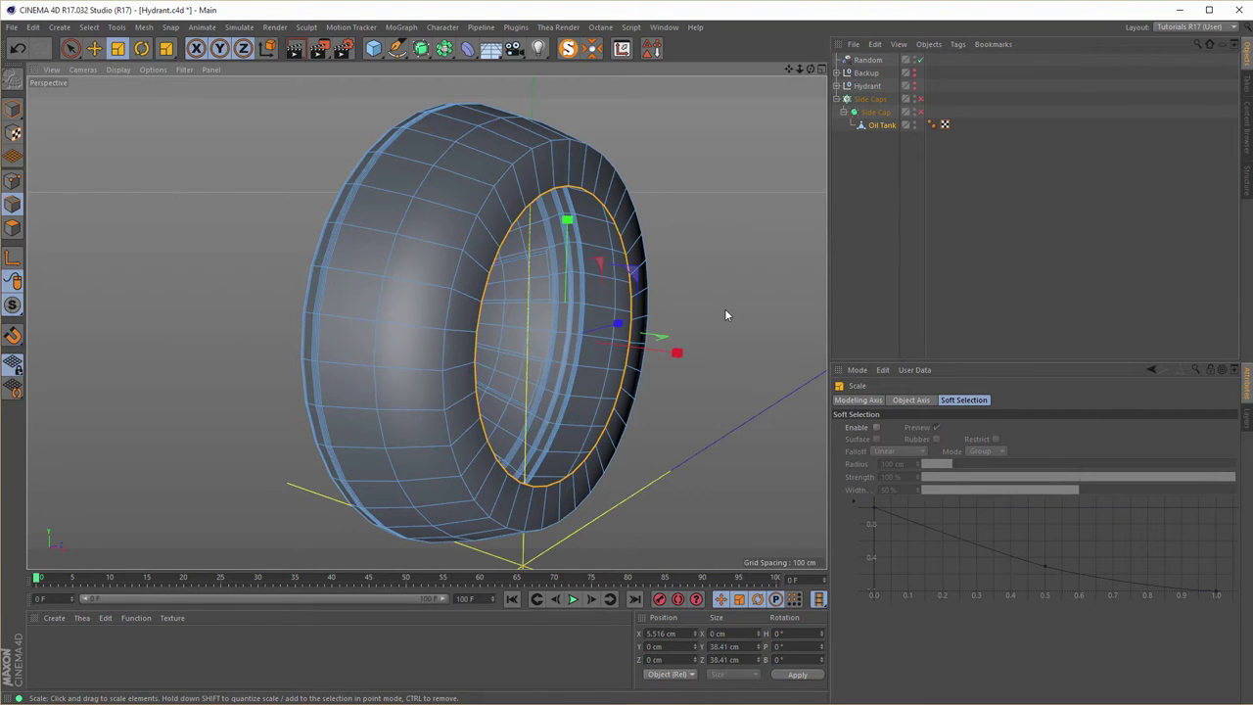
Bevel the outer rim edge loop to about 0.46 cm with 3 subdivisions, Round shape.
key("u")
key("l")
left_click(493, 212)
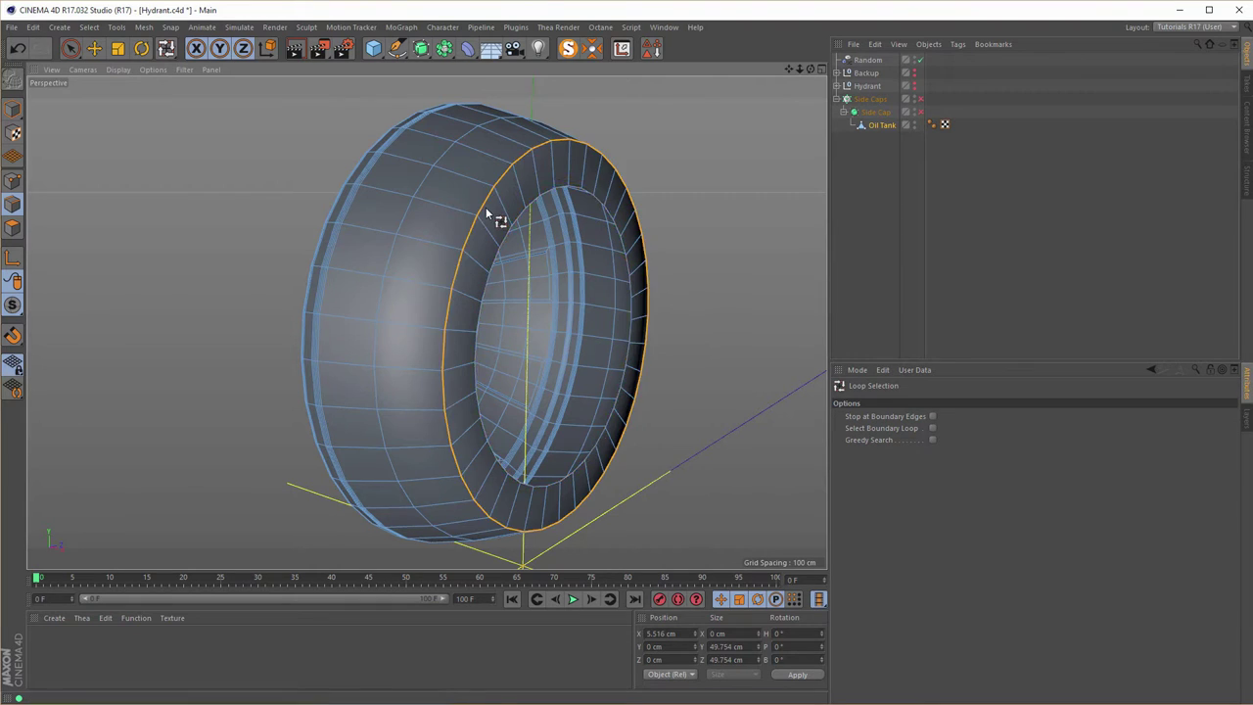
key("m")
key("s")
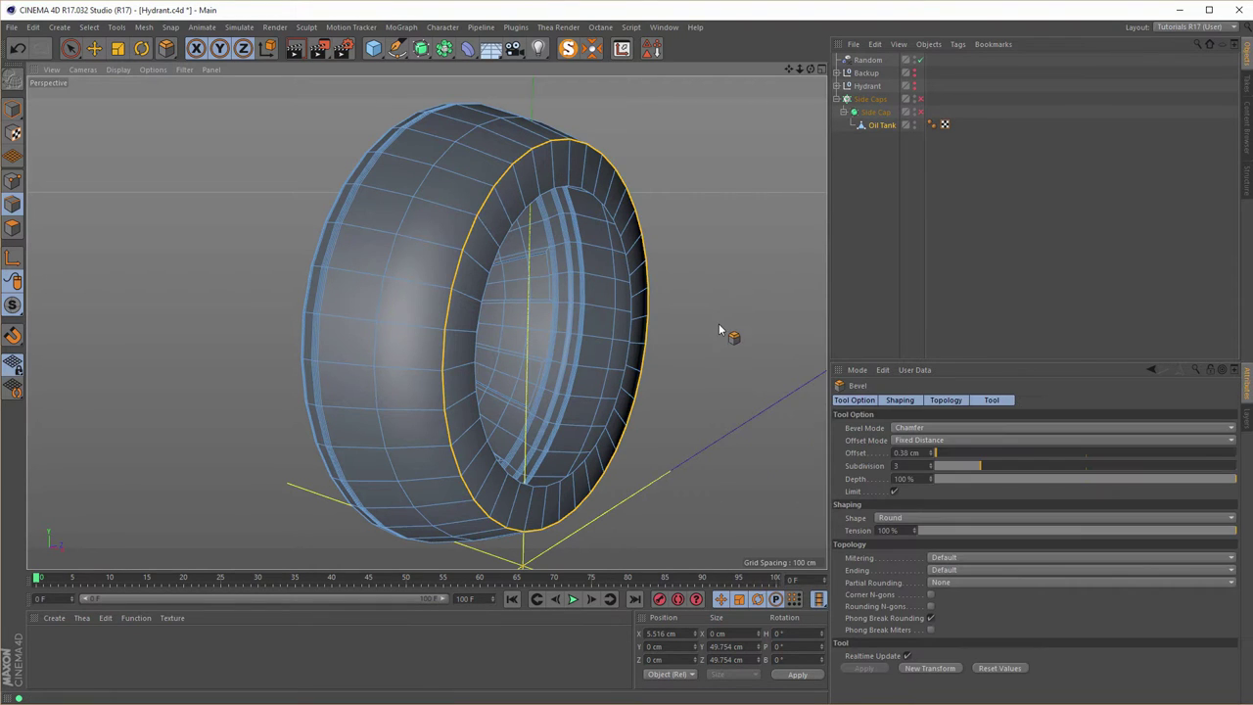
left_click_drag(720, 336, 383, 288)
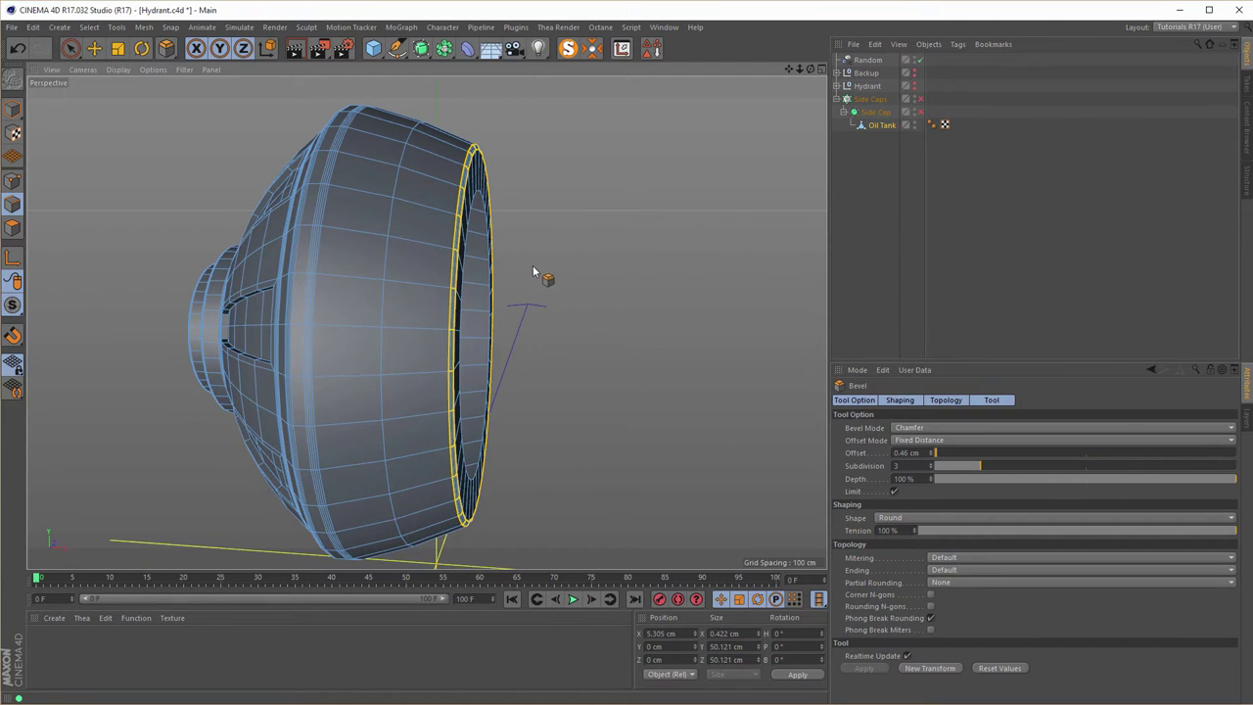
Re-enable the Hydrant and Side Caps visibility and check them in the Right view.
left_click(914, 87)
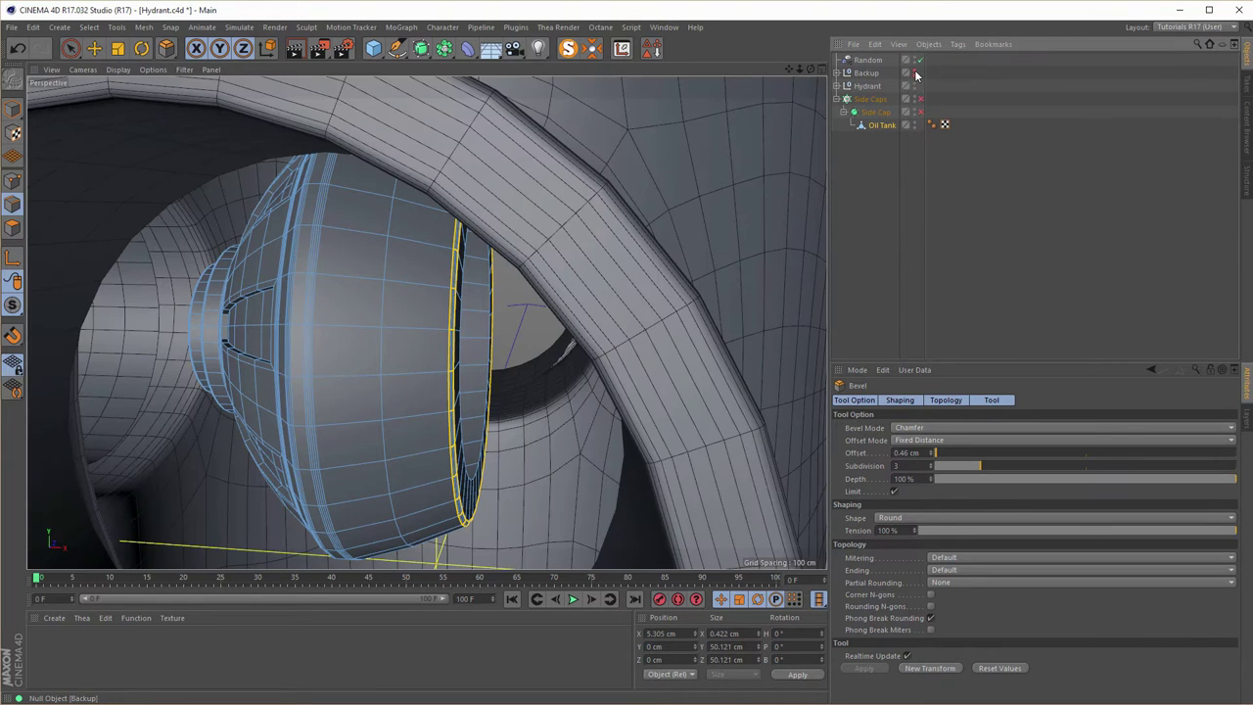
key("ctrl+shift+z")
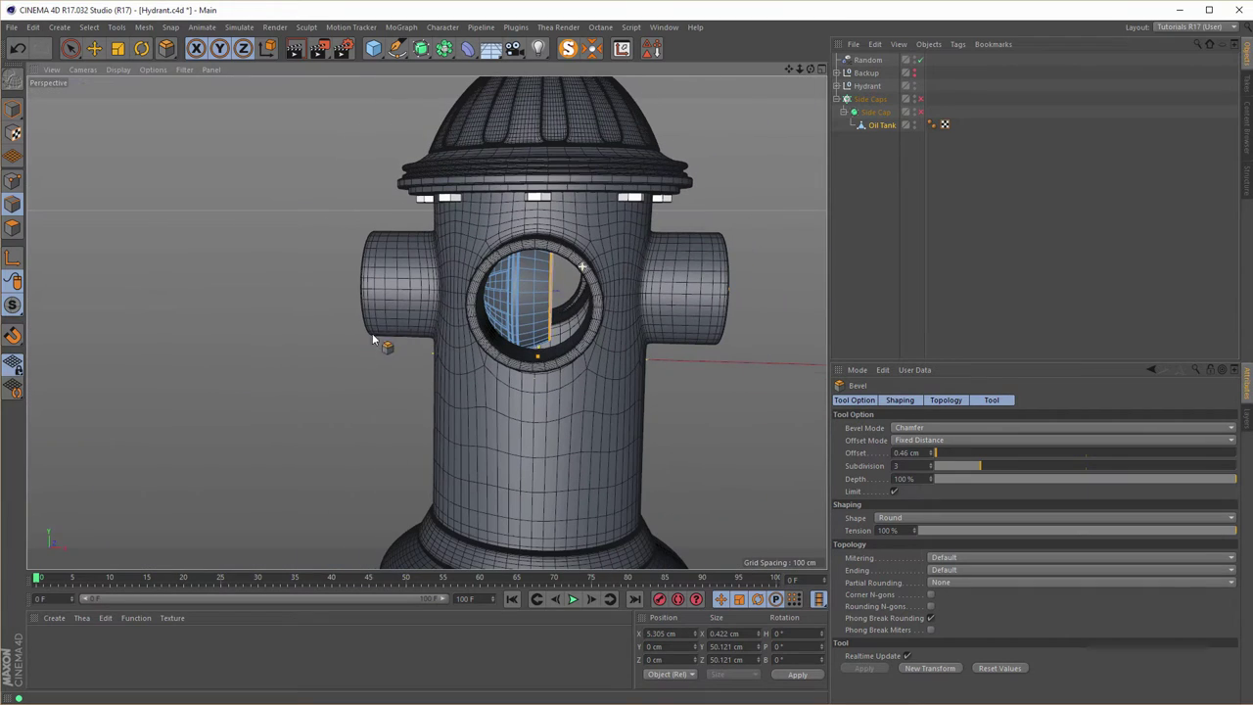
left_click(919, 112)
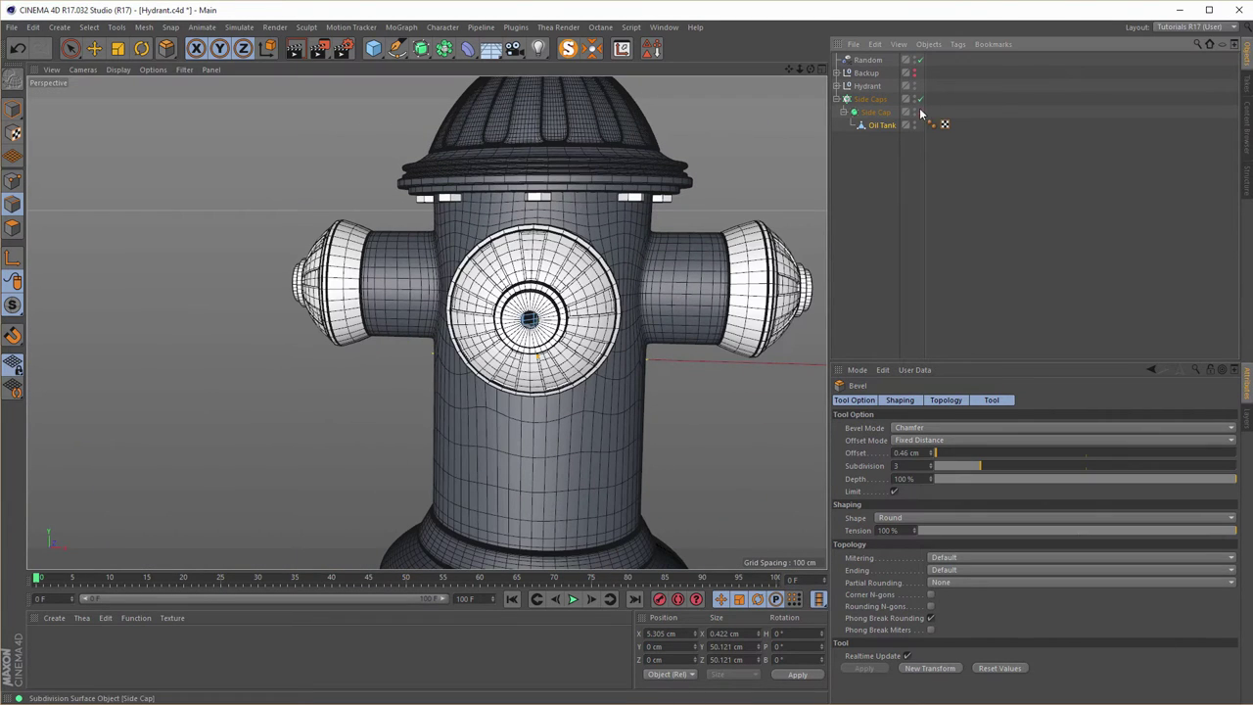
middle_click(445, 312)
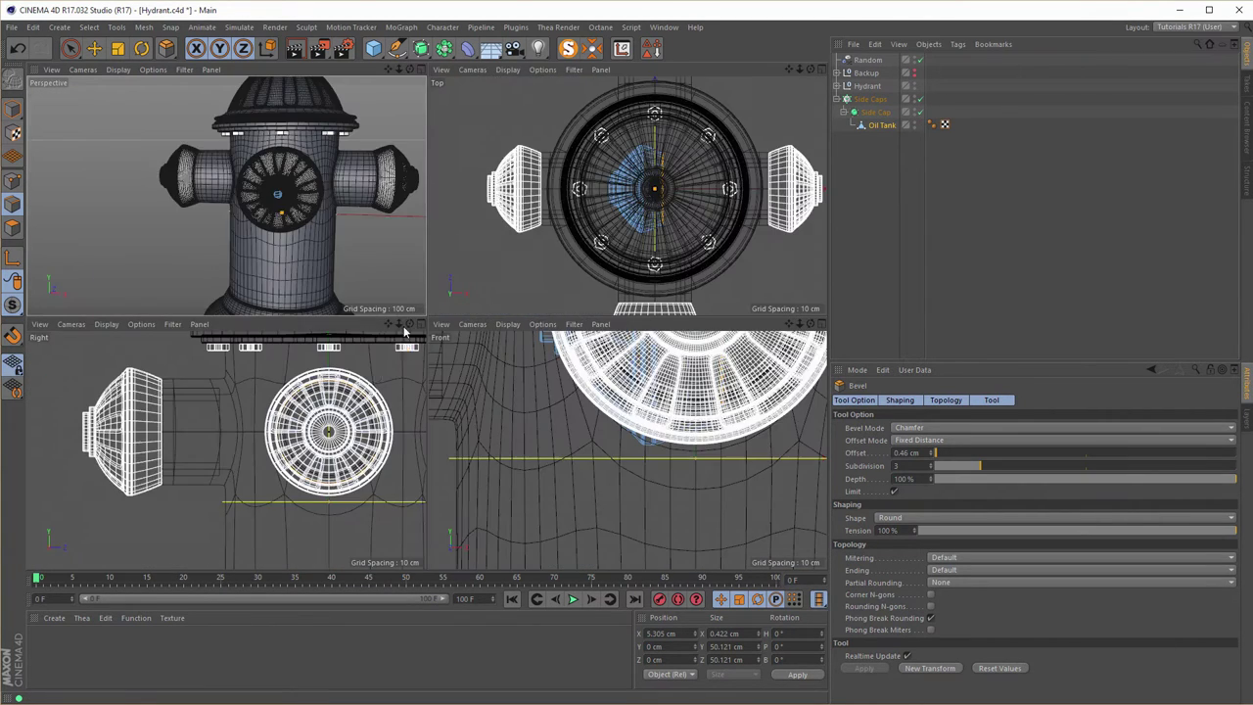
middle_click(362, 370)
scroll(303, 244, "up", 10)
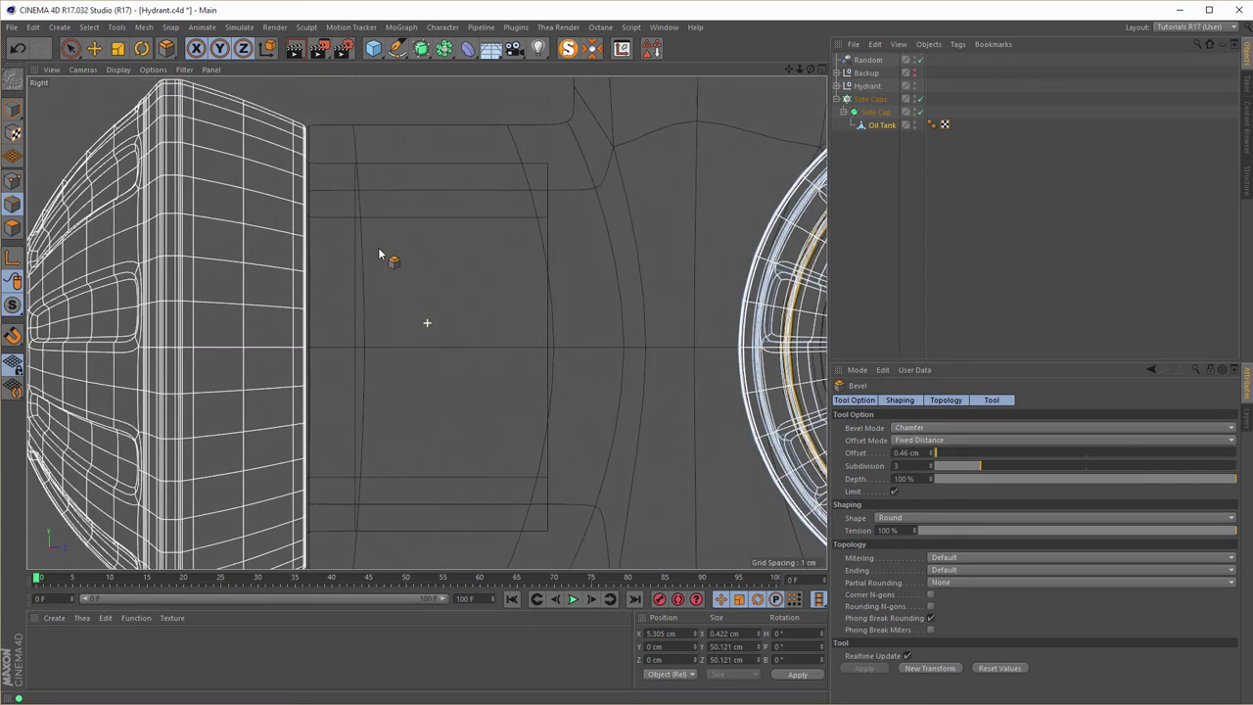
scroll(433, 148, "up", 5)
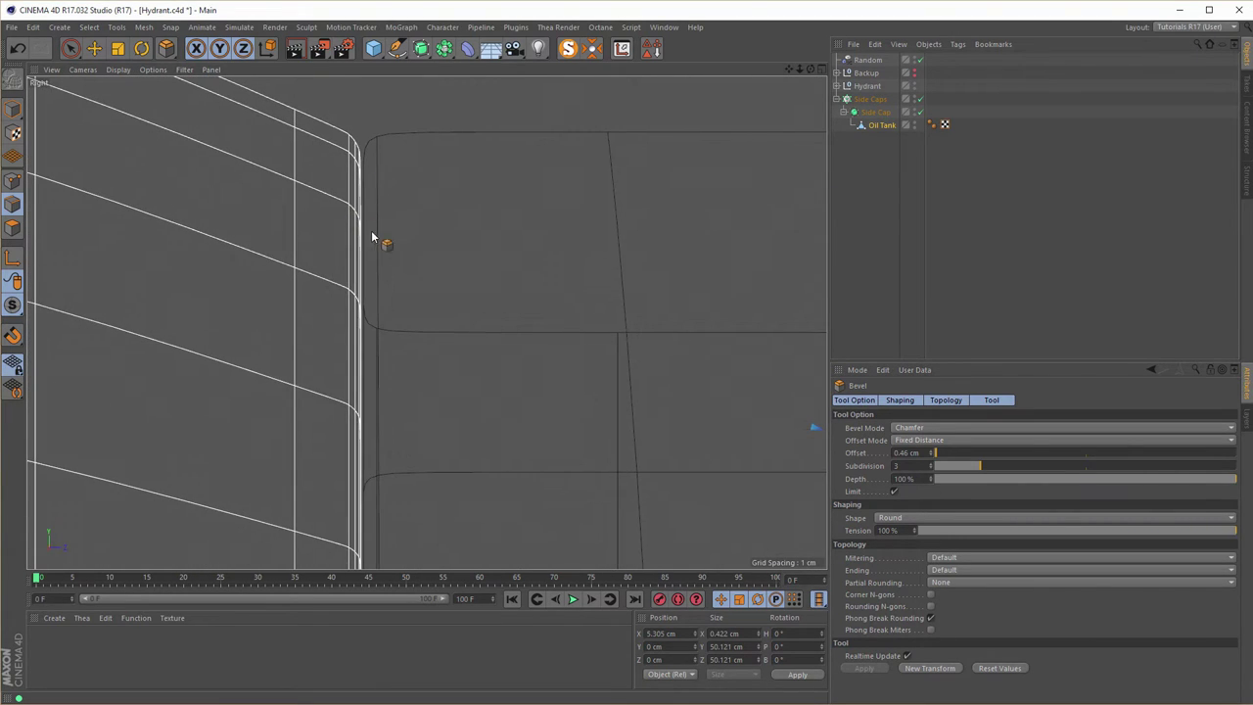
scroll(323, 279, "down", 10)
Return to the Perspective view and orbit to inspect the side caps from the front.
middle_click(223, 298)
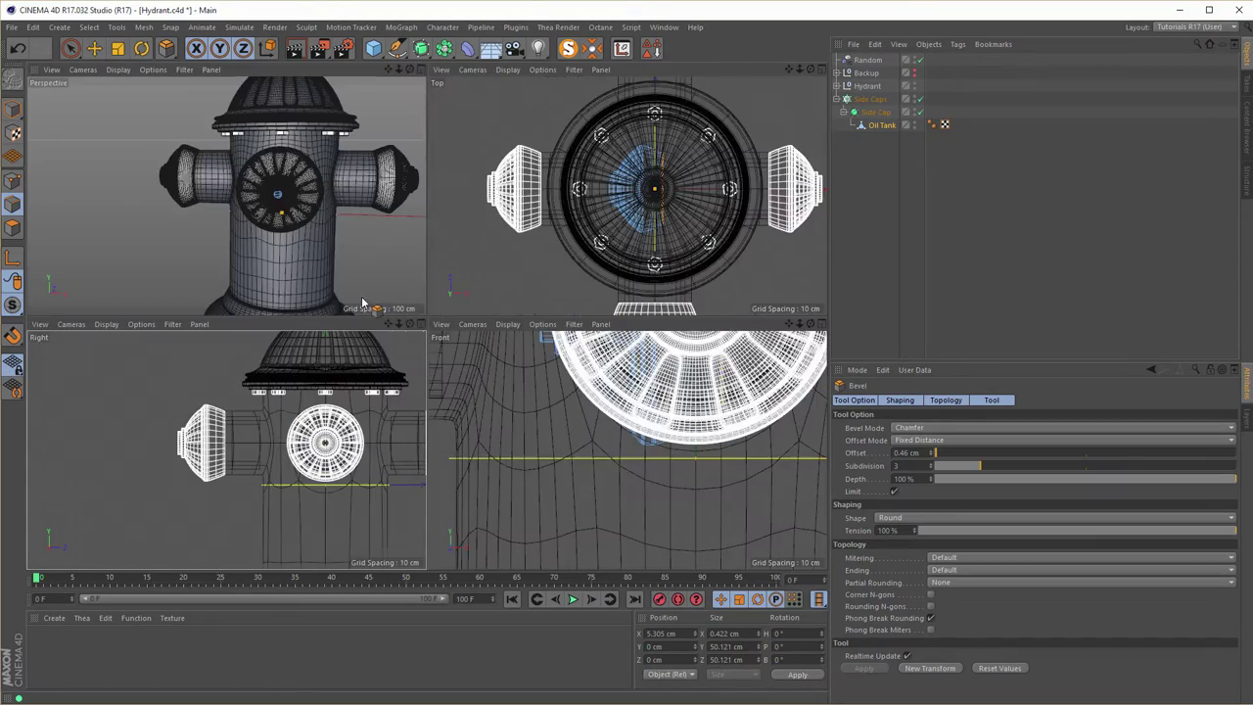
middle_click(333, 250)
mouse_move(336, 254)
left_mouse_down("alt")
mouse_move(246, 246)
mouse_move(221, 263)
mouse_move(386, 252)
mouse_move(284, 247)
mouse_move(333, 249)
left_mouse_up("alt")
scroll(414, 245, "down", 3)
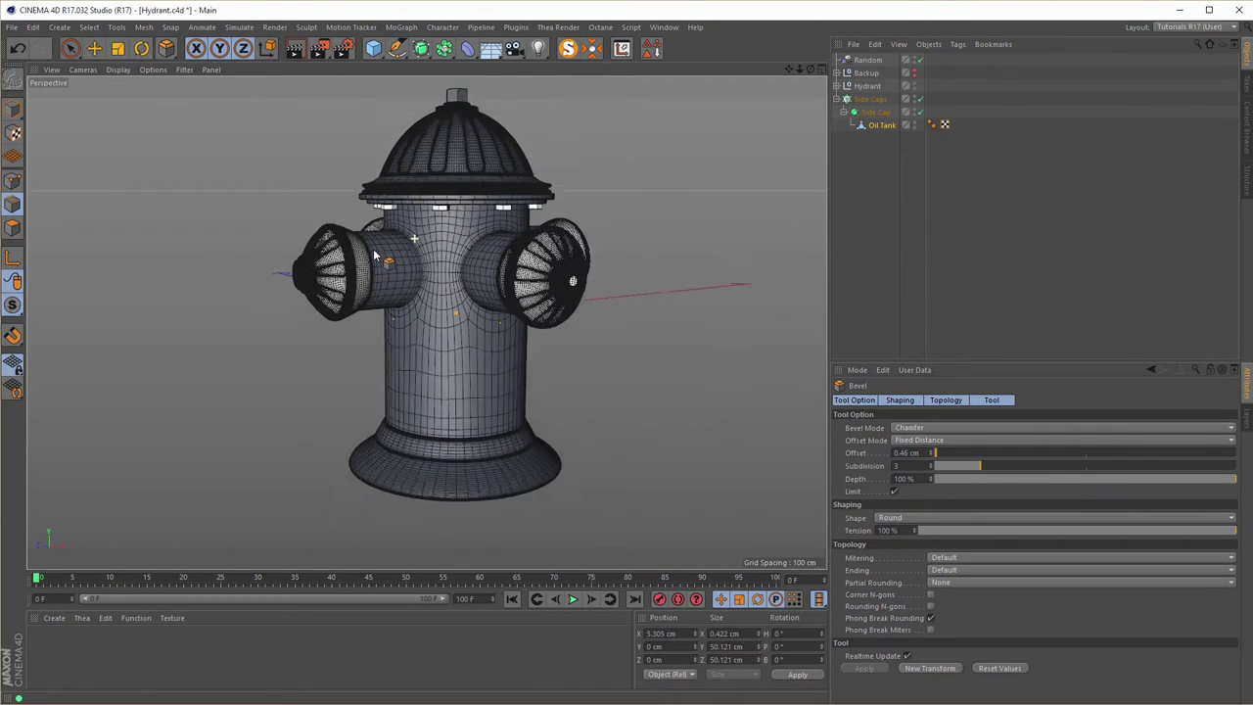
left_click_drag(414, 245, 427, 253, "alt")
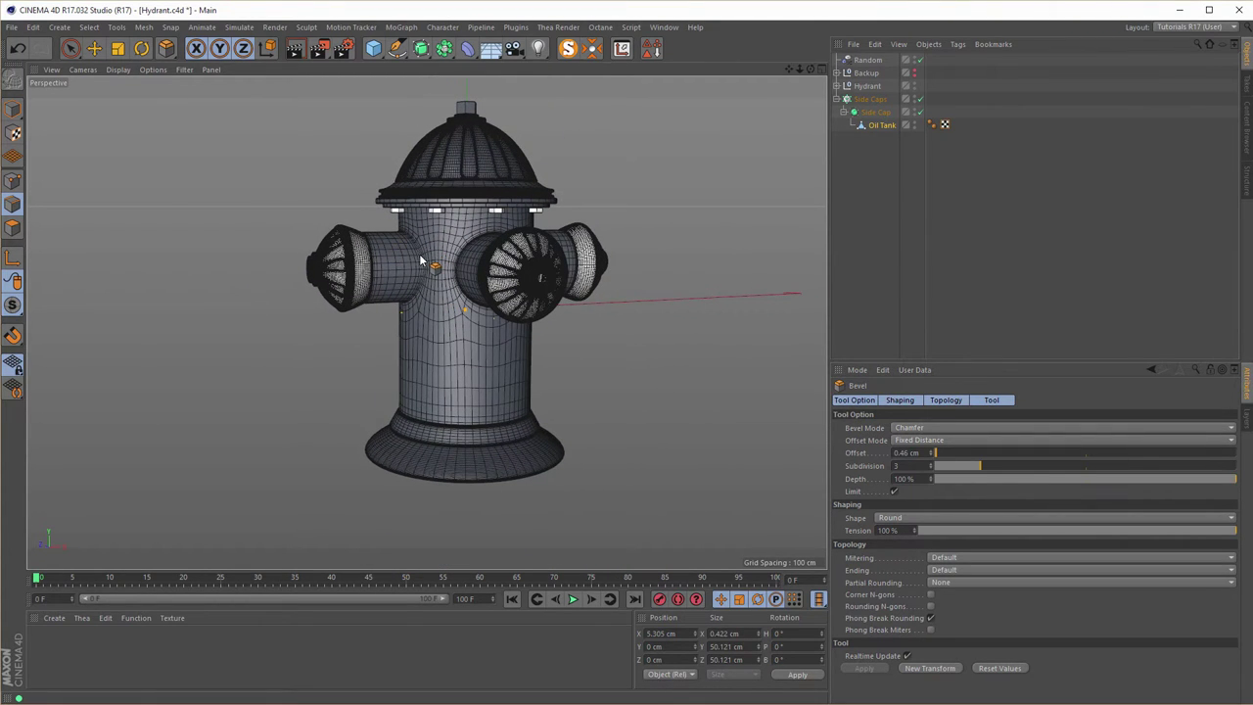
scroll(404, 255, "up", 1)
scroll(404, 255, "up", 6)
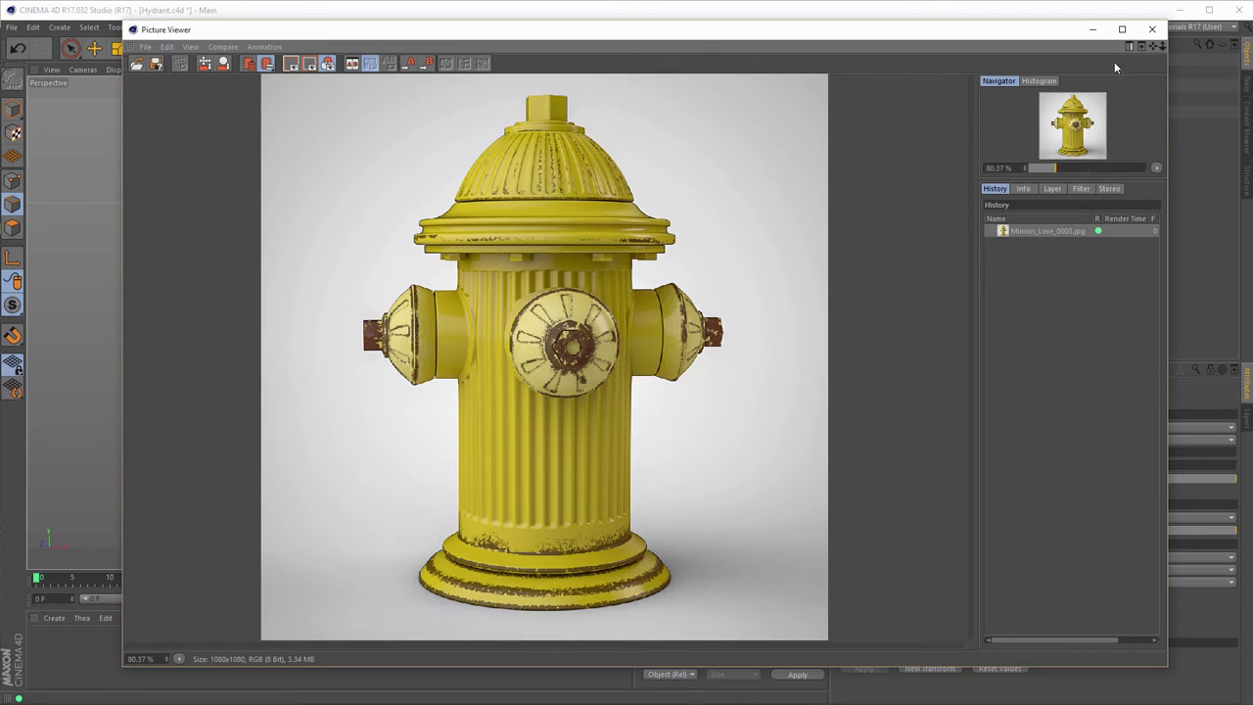
Close the reference render and hide the Side Caps in the viewport.
left_click(1152, 28)
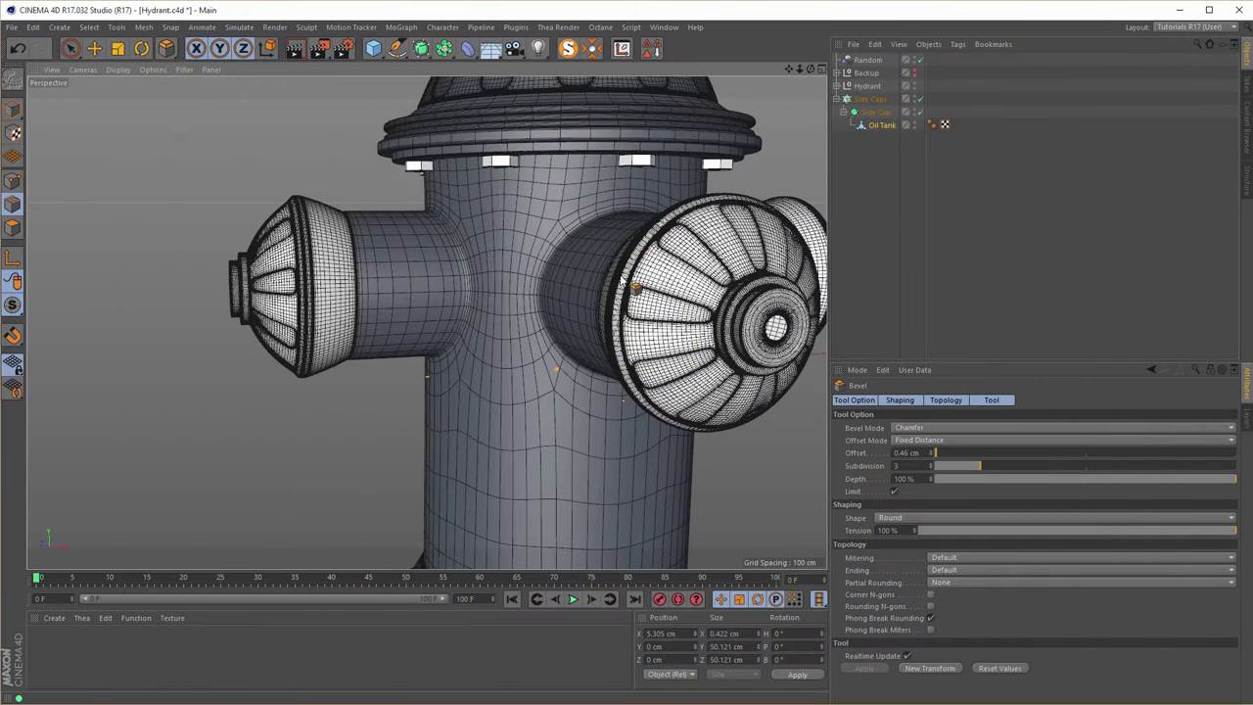
left_click_drag(397, 293, 281, 285, "alt")
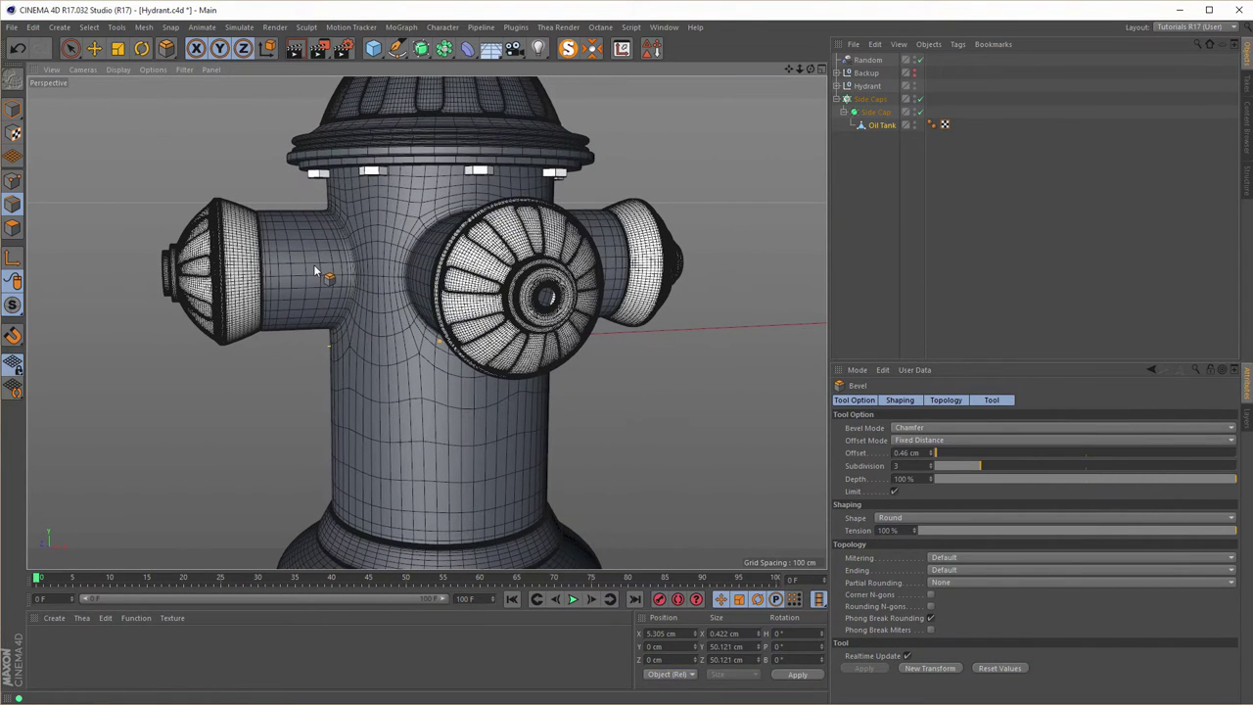
left_click(913, 96)
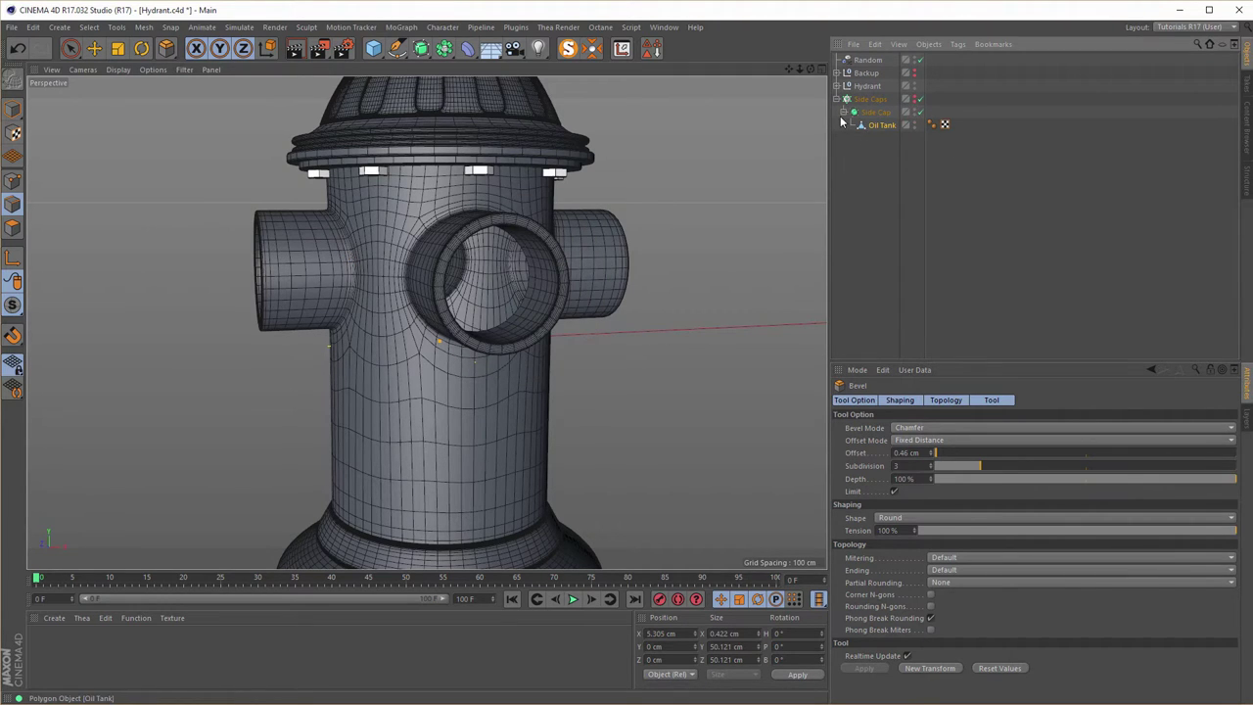
Disable the Hydrant Subdivision Surface to expose the low-poly Connect cage and octagonal opening.
left_click(836, 86)
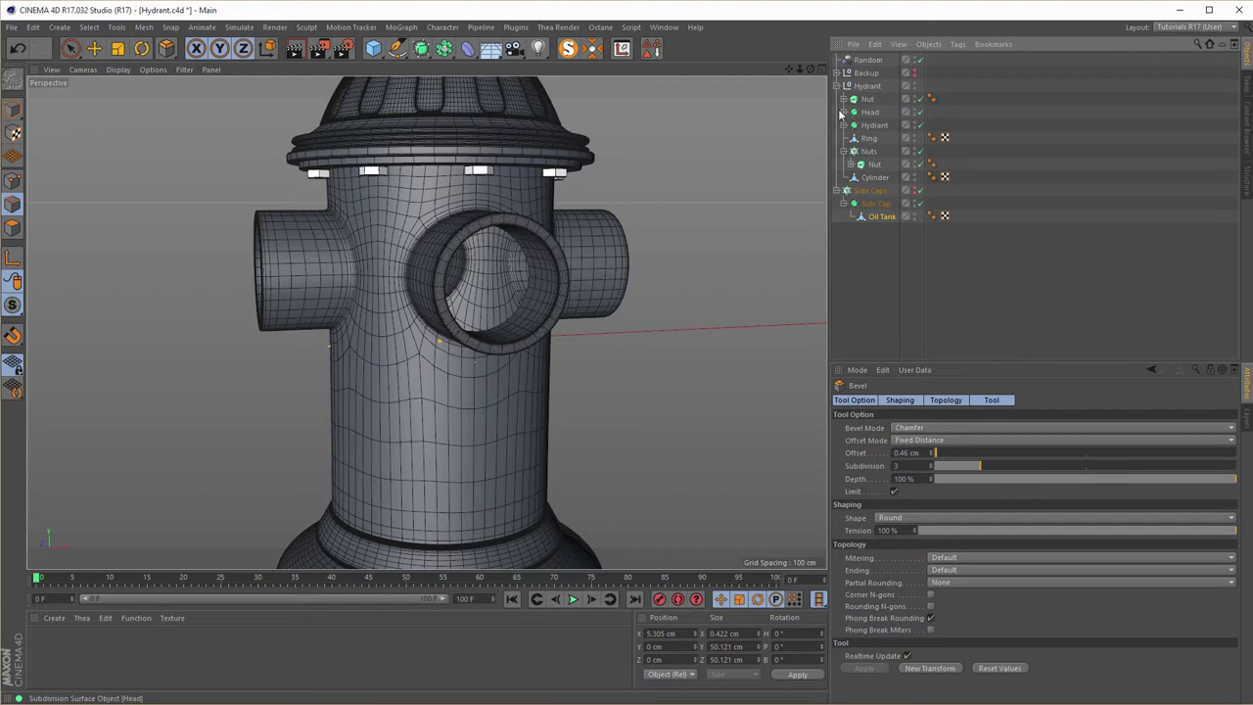
left_click(843, 125)
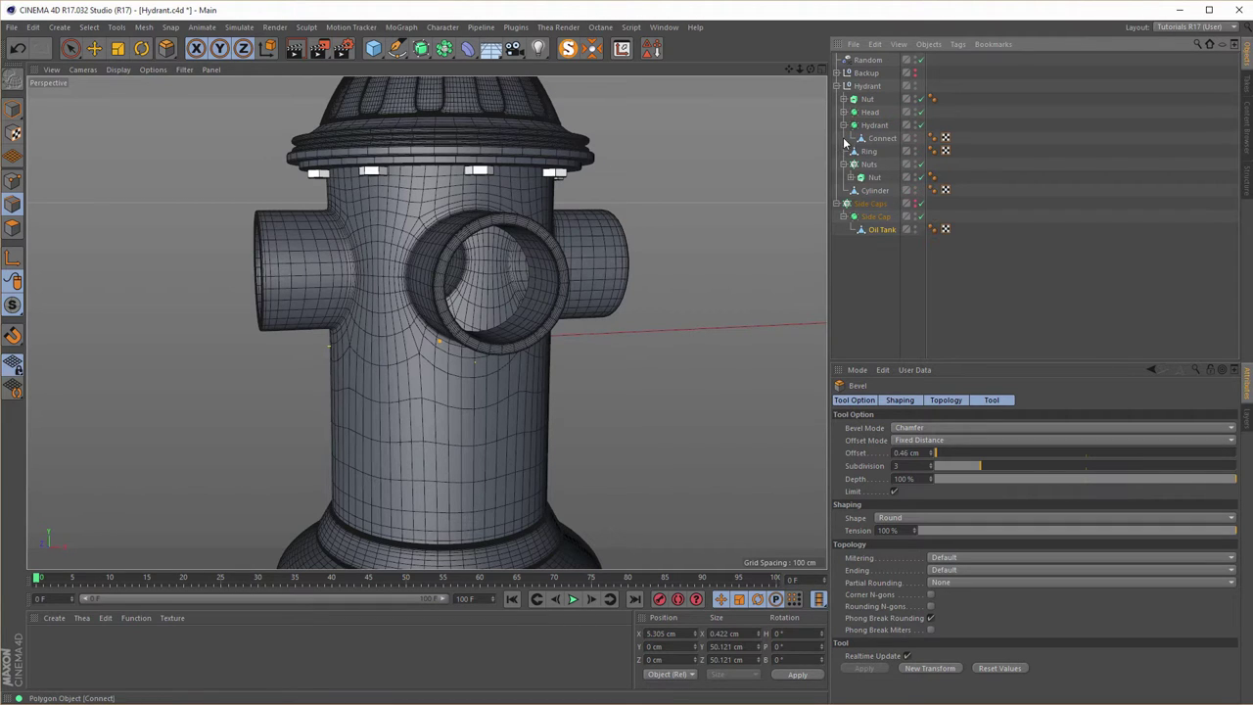
left_click(879, 139)
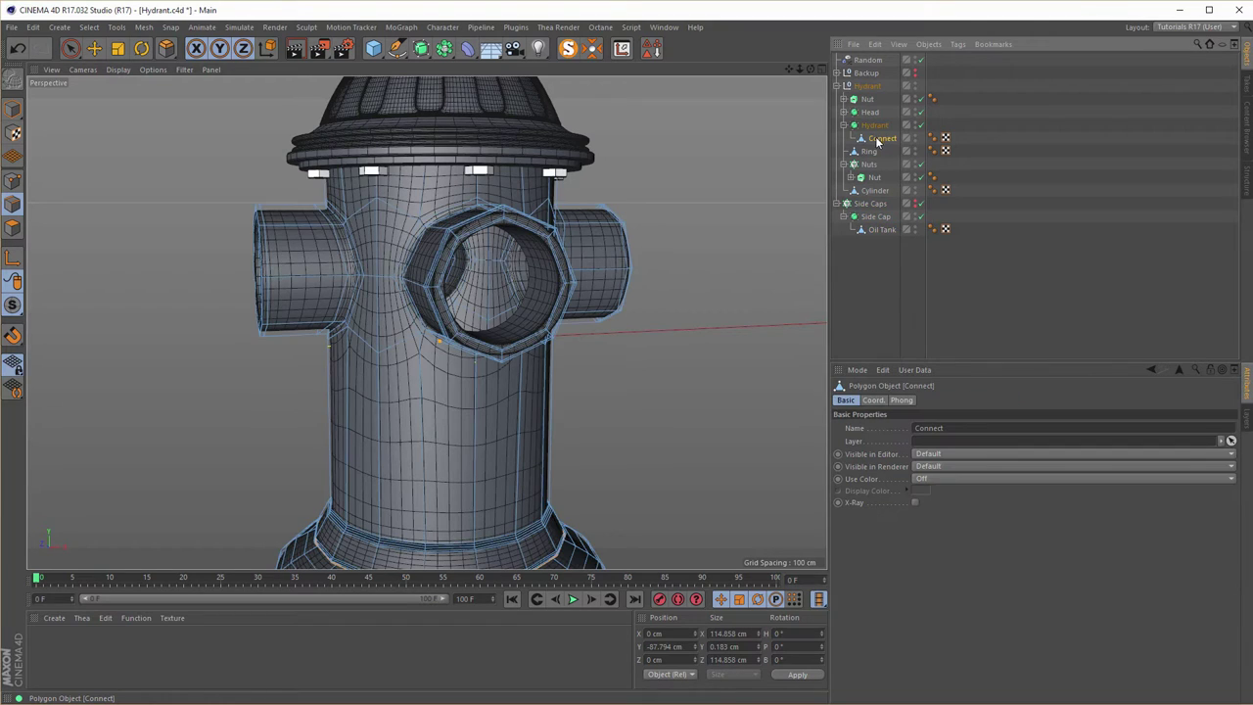
left_click(920, 125)
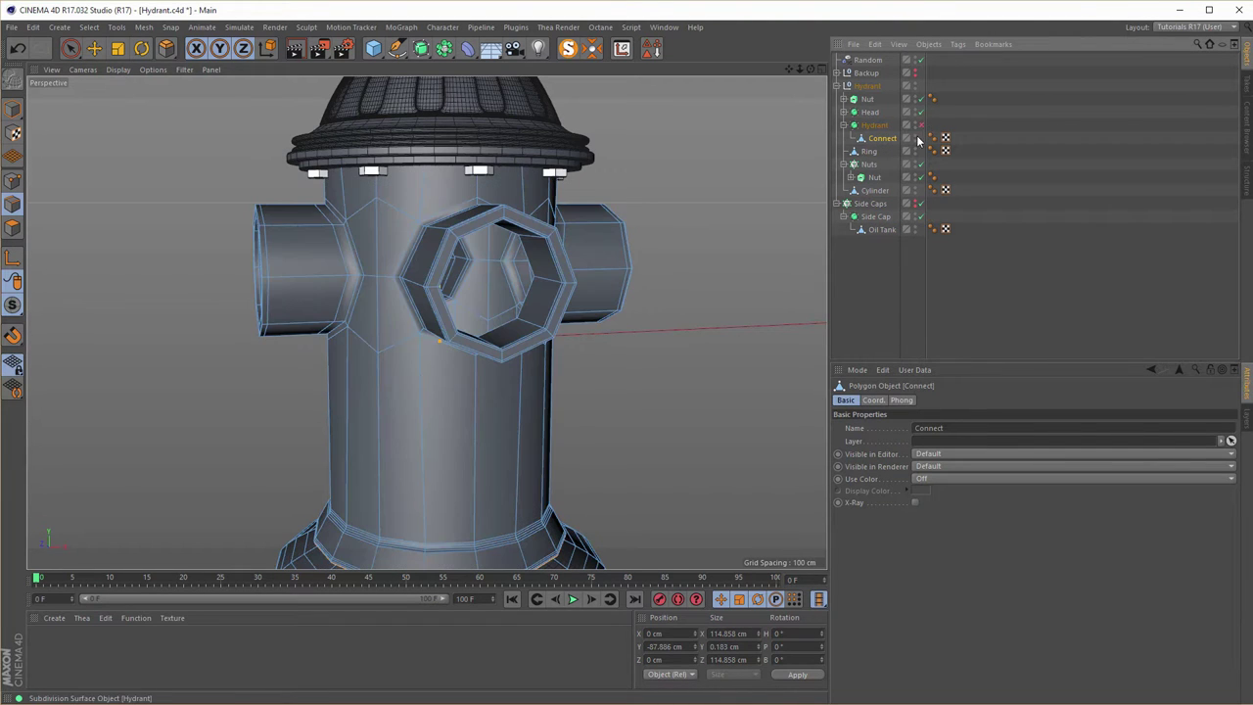
scroll(336, 265, "up", 3)
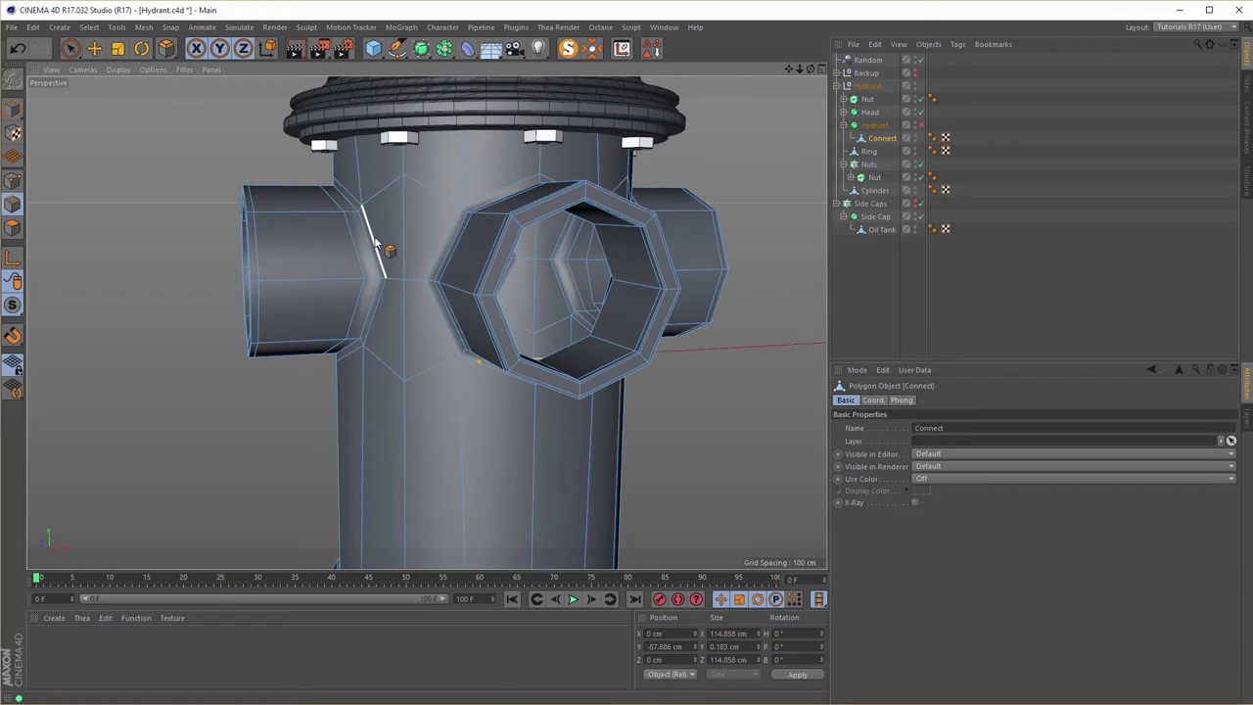
left_click_drag(419, 246, 473, 232, "alt")
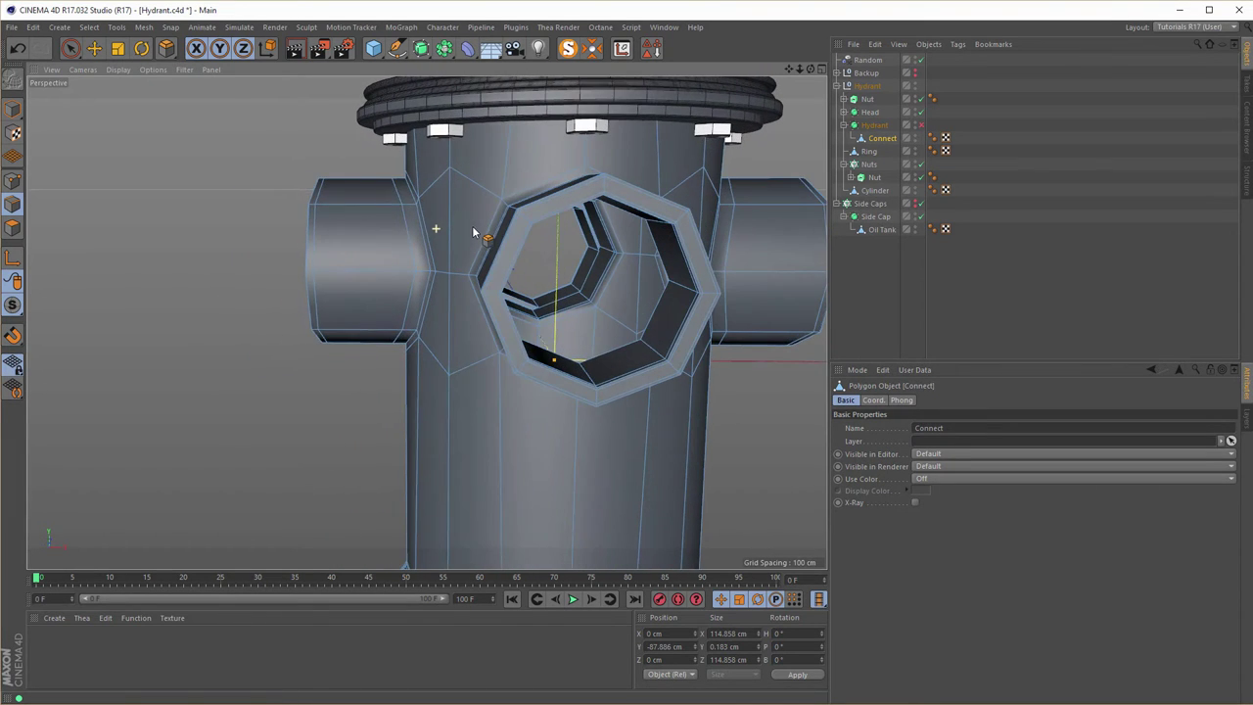
Box-select both pipe-end point groups and scale them in, shrinking the front octagon ring to 80%.
left_click(13, 181)
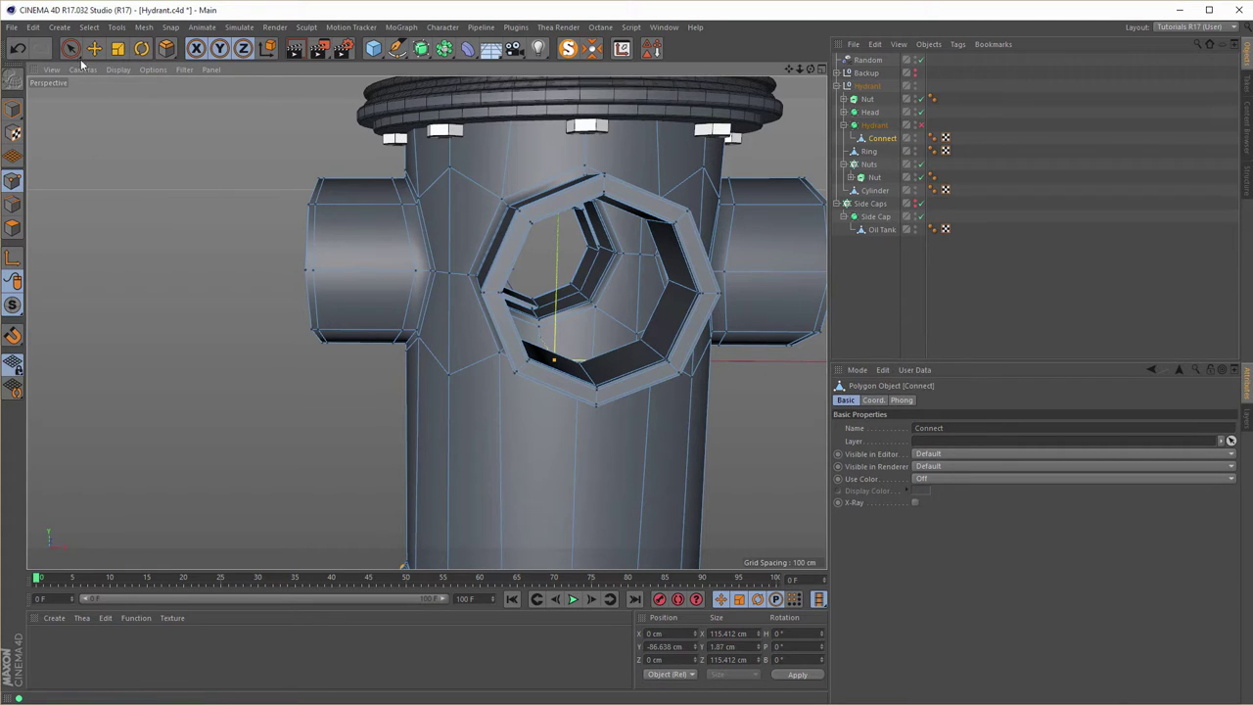
left_click_drag(67, 51, 125, 90)
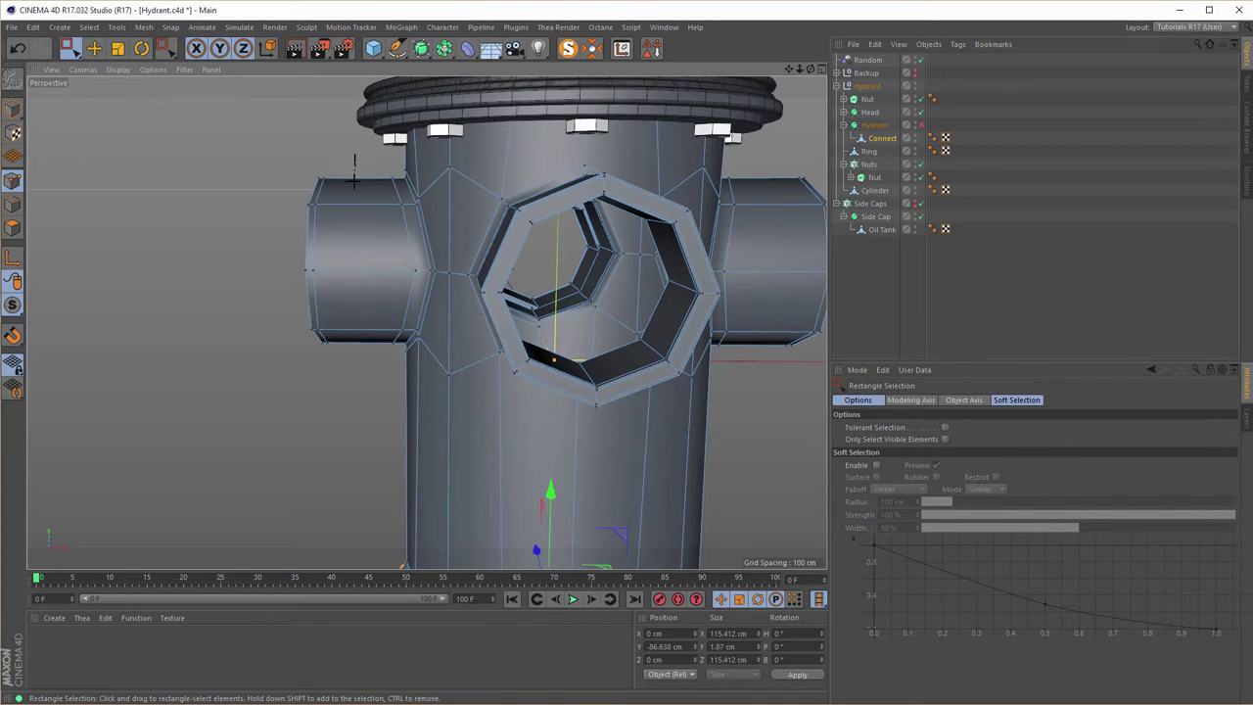
left_click_drag(356, 154, 202, 413)
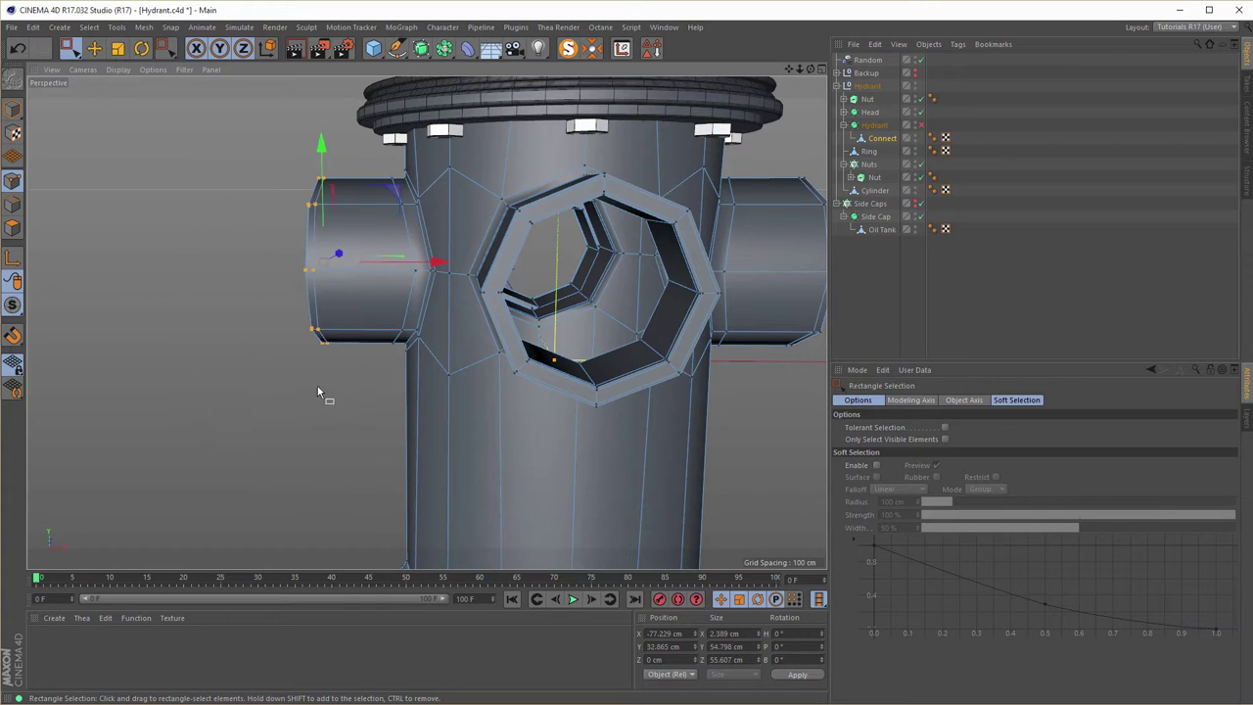
middle_click_drag(319, 391, 138, 361, "alt")
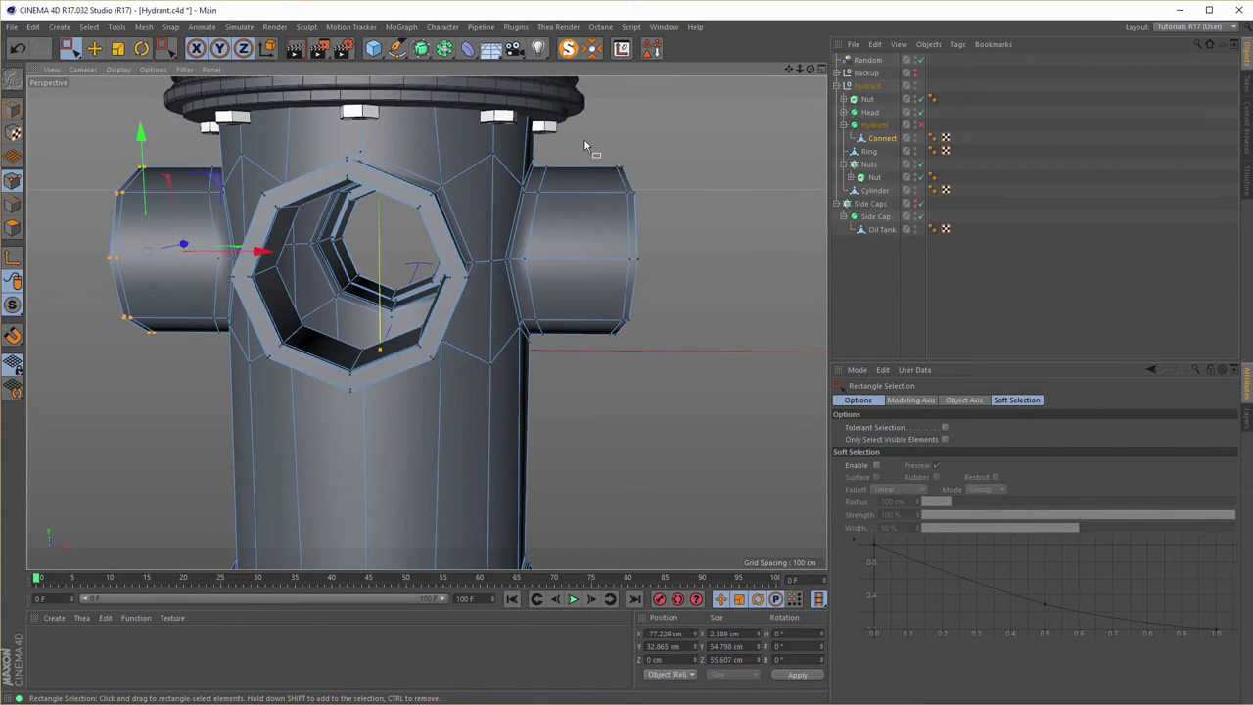
left_click_drag(594, 140, 702, 391)
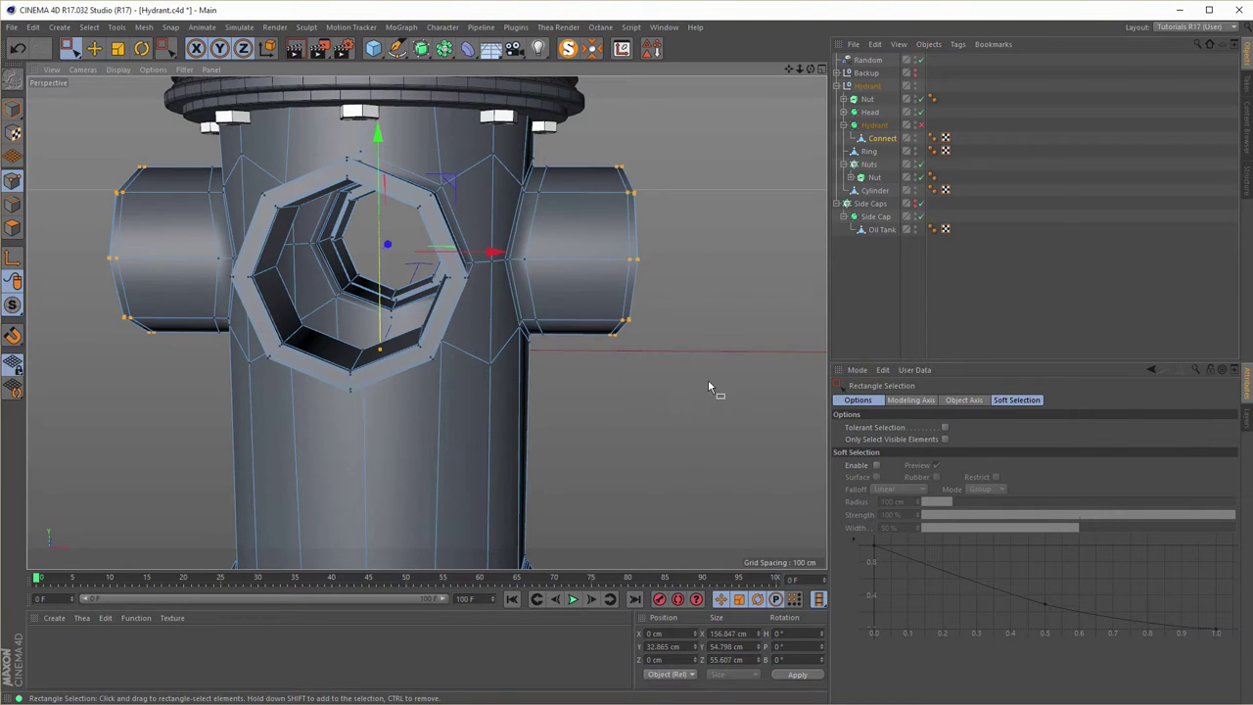
key("t")
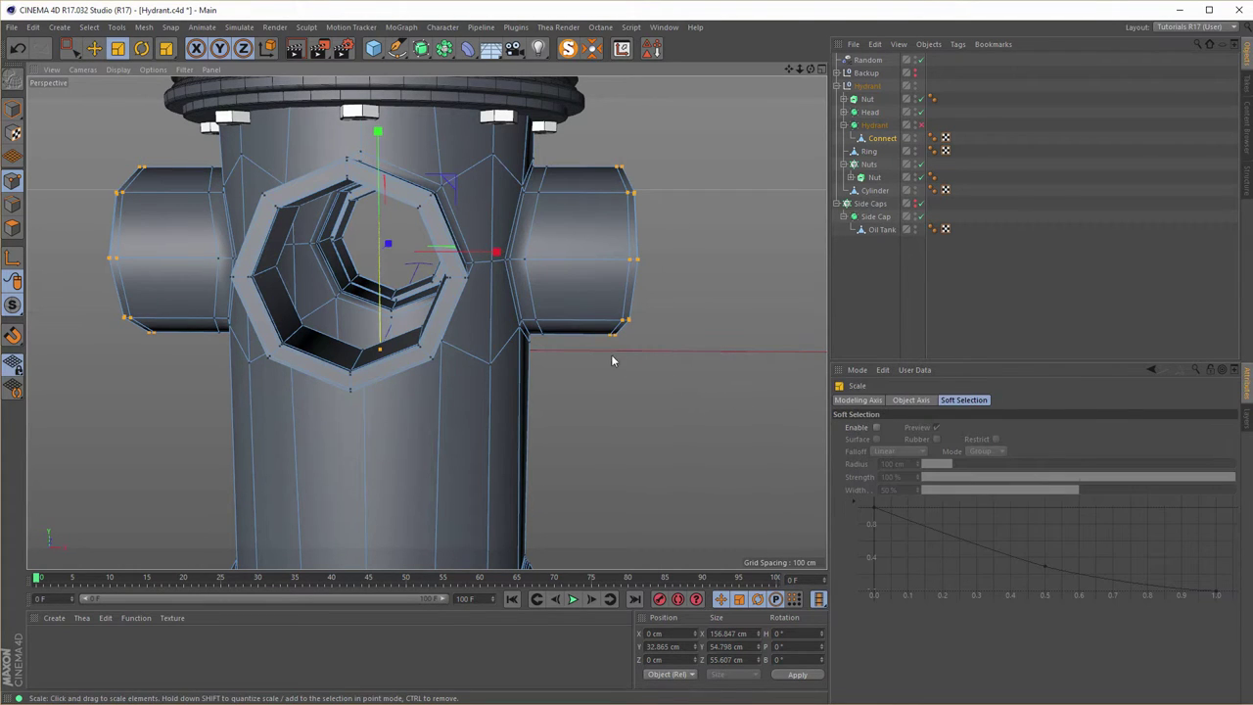
middle_click_drag(598, 349, 617, 346, "alt")
middle_click(711, 348)
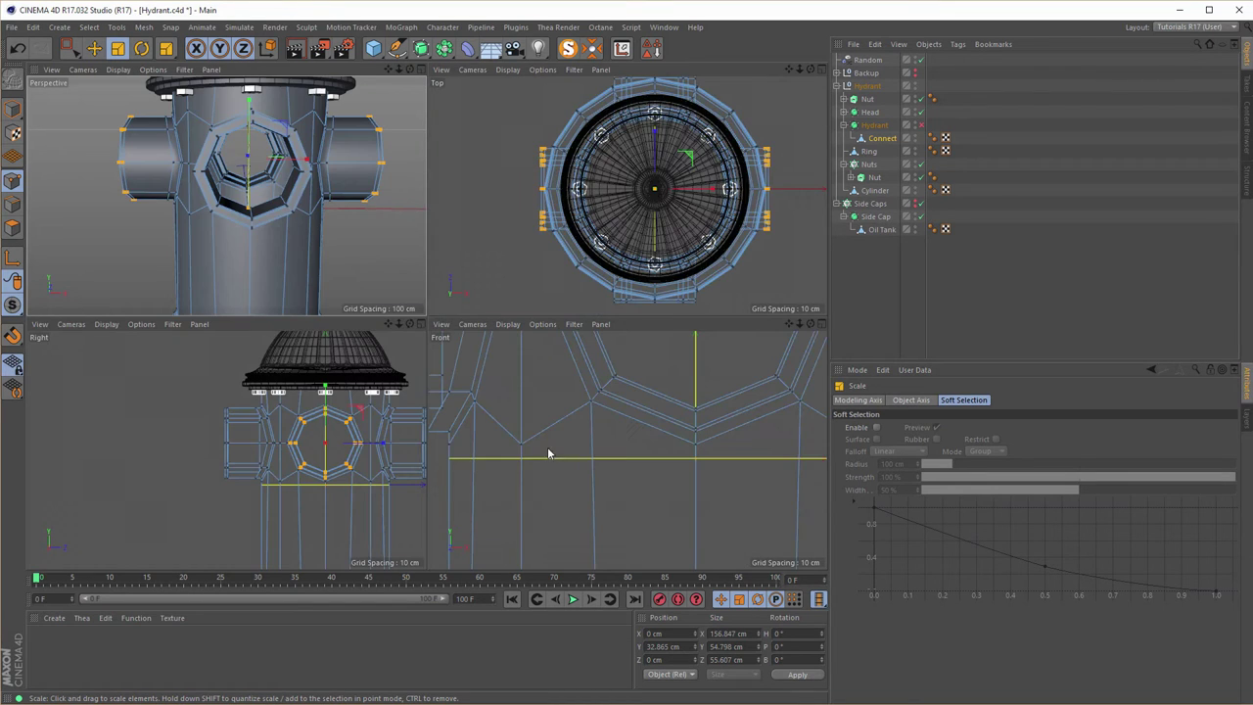
middle_click(591, 441)
scroll(408, 423, "down", 8)
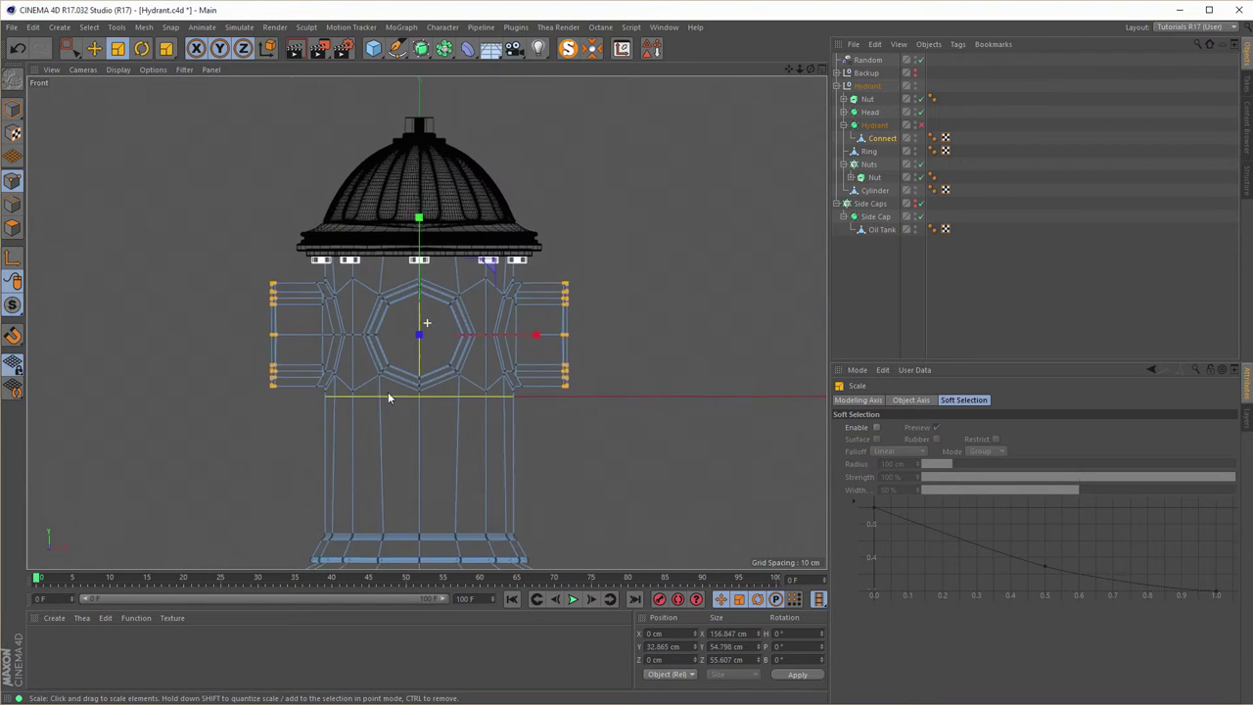
scroll(499, 354, "up", 3)
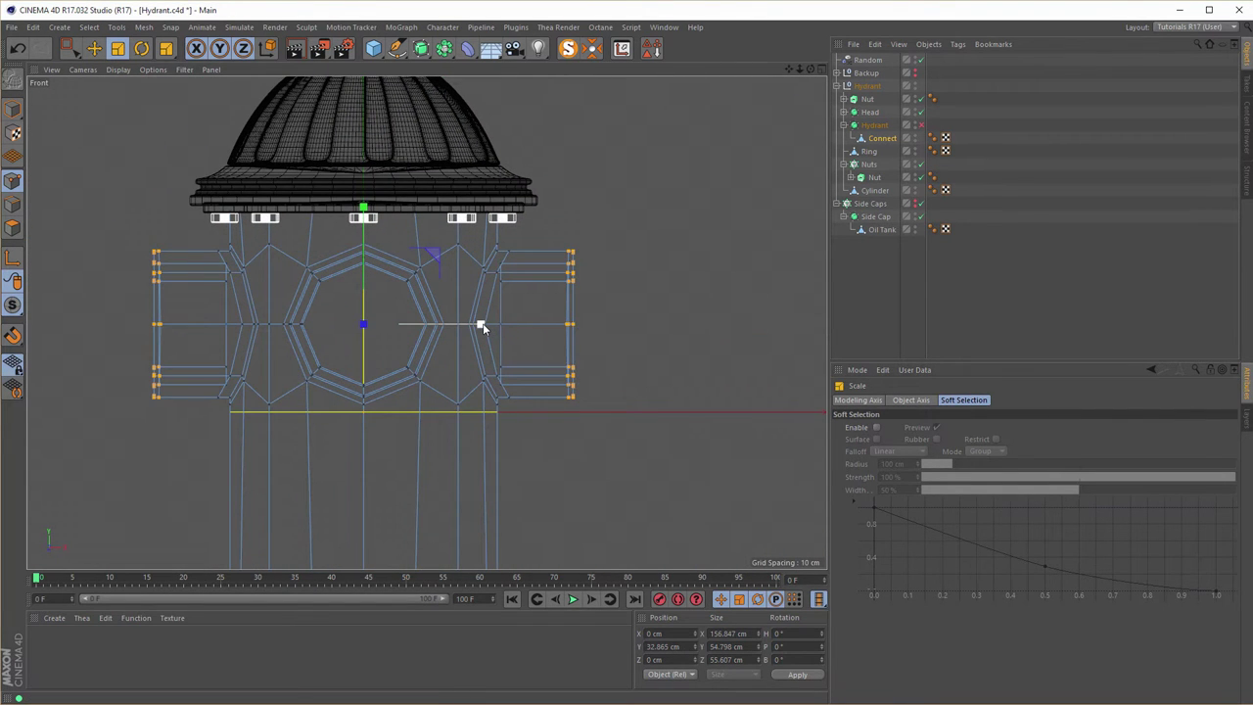
left_click_drag(481, 324, 470, 326)
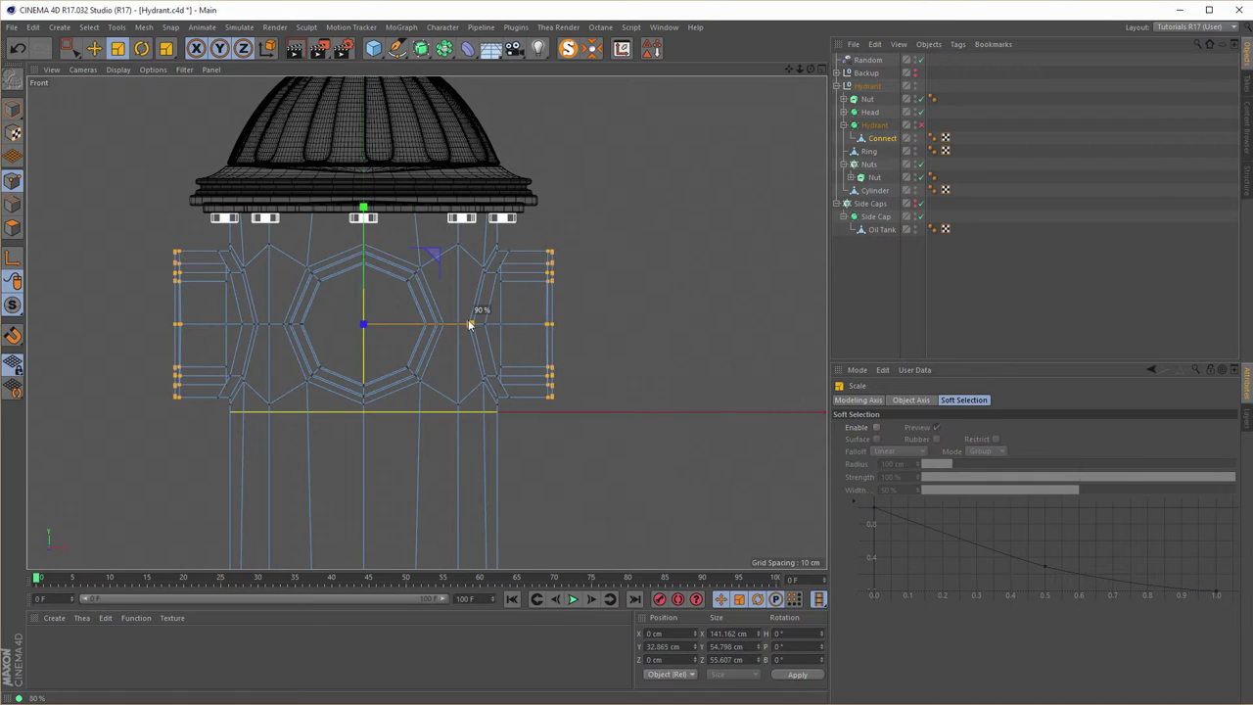
left_click_drag(470, 325, 462, 325)
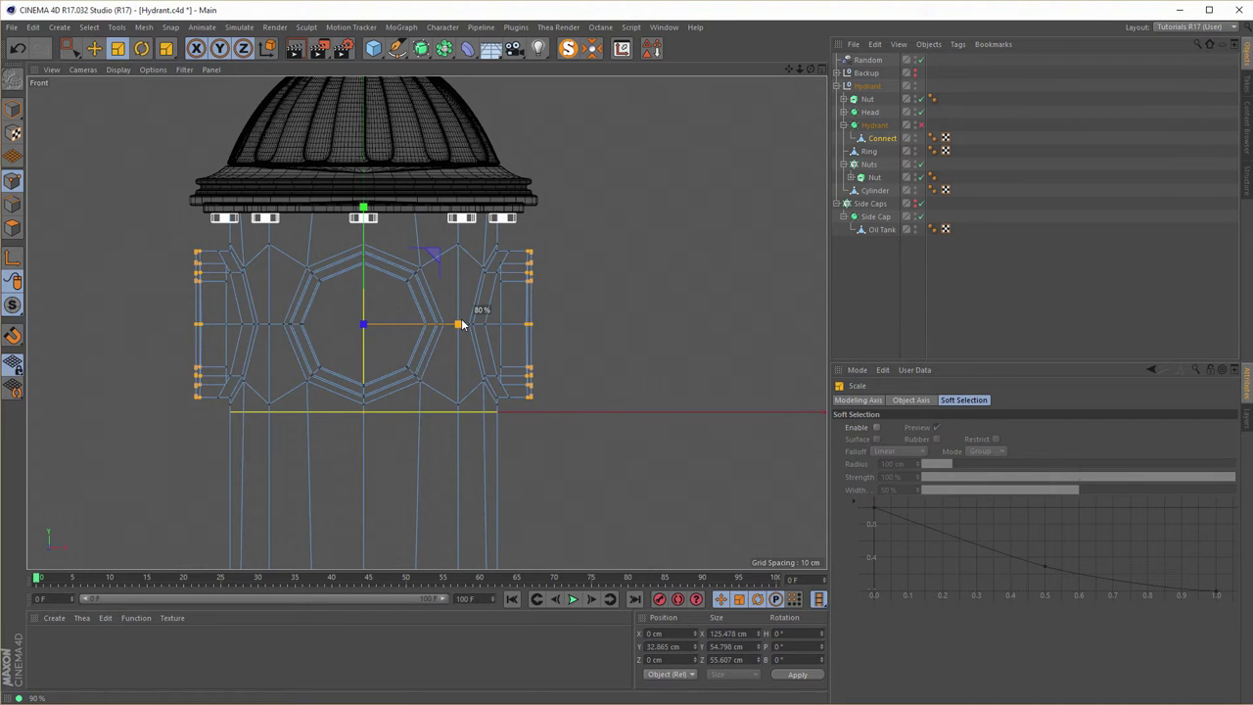
left_click_drag(464, 327, 463, 333)
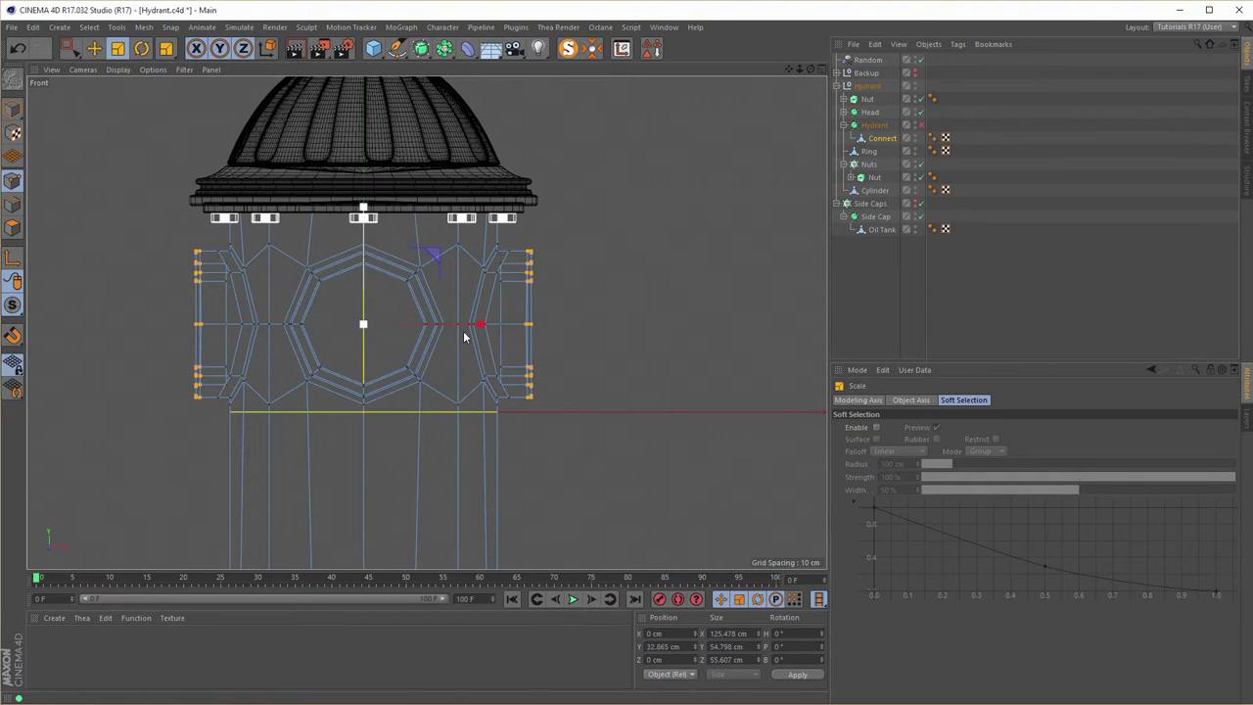
In the Right view, select both side-opening point groups and scale them slightly inward.
middle_click(464, 382)
middle_click(348, 396)
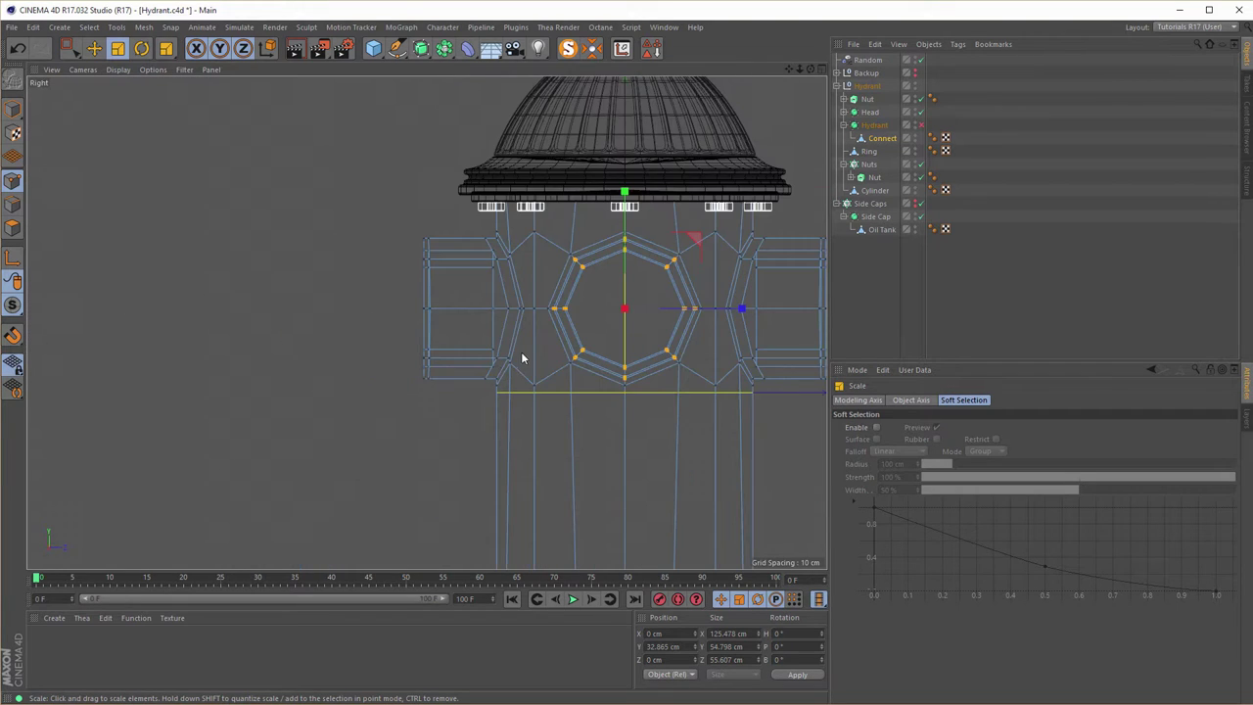
middle_click_drag(519, 355, 330, 336)
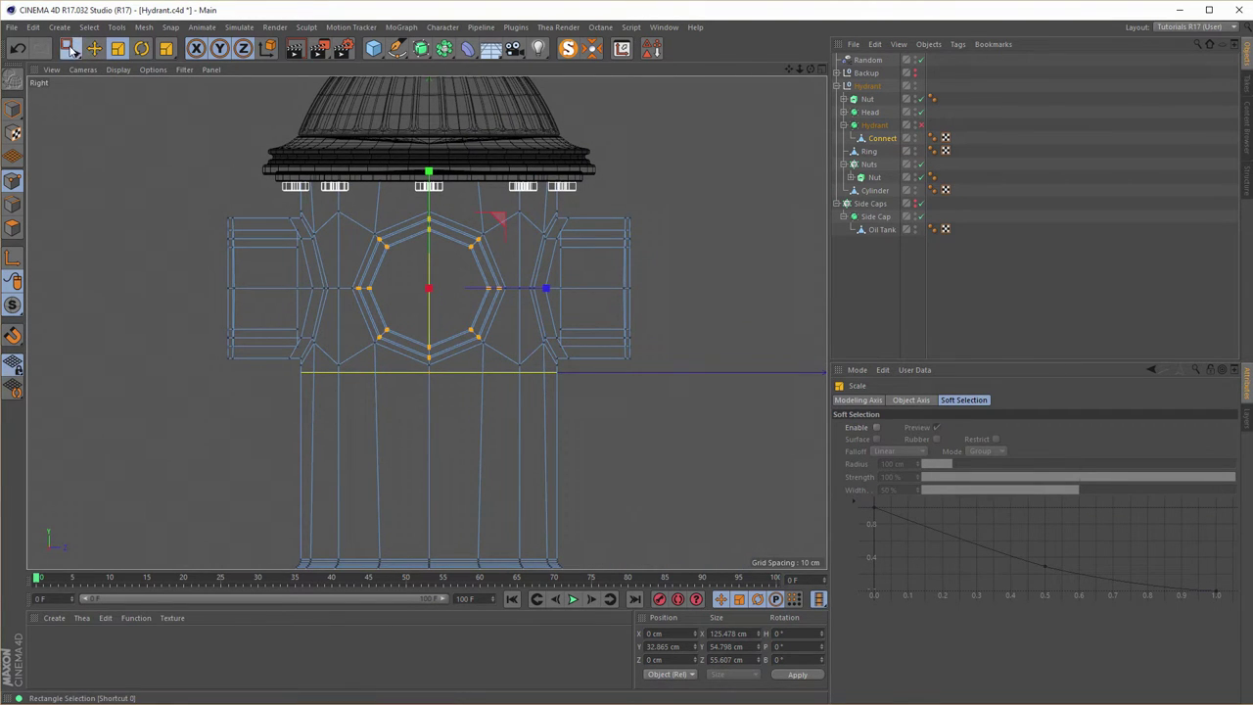
left_click_drag(68, 49, 114, 87)
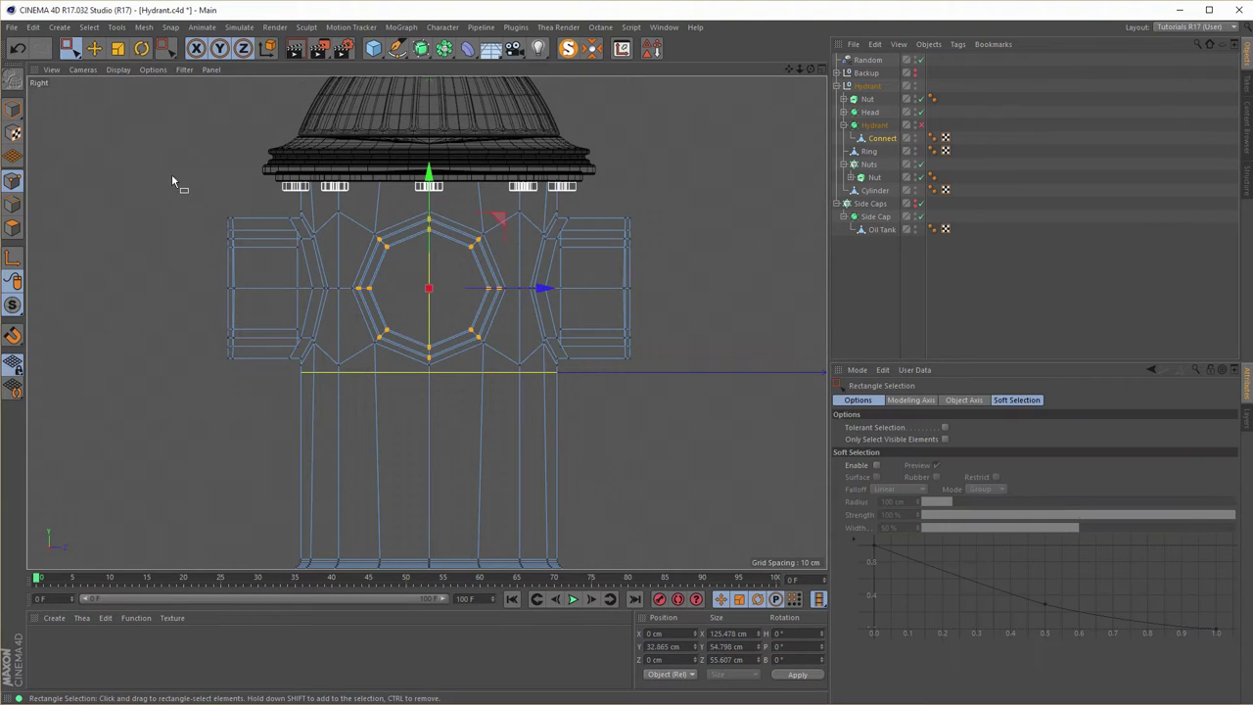
left_click_drag(167, 178, 260, 413)
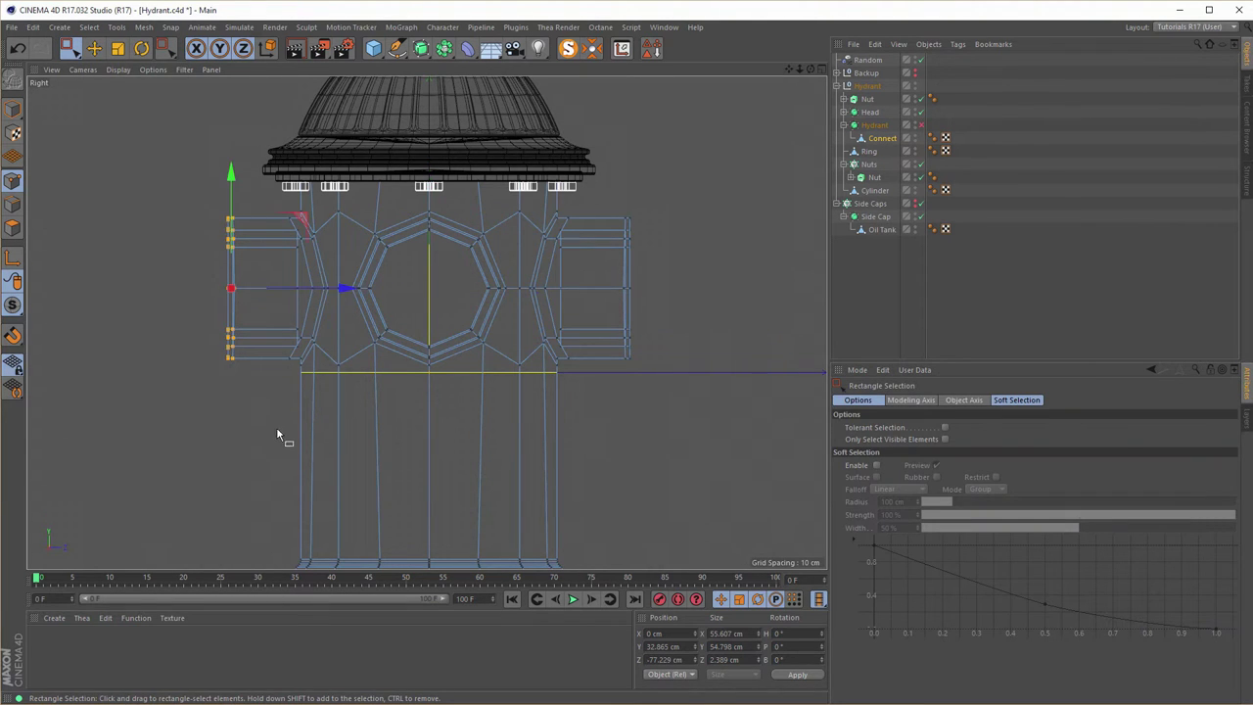
left_click_drag(670, 175, 593, 420, "shift")
key("t")
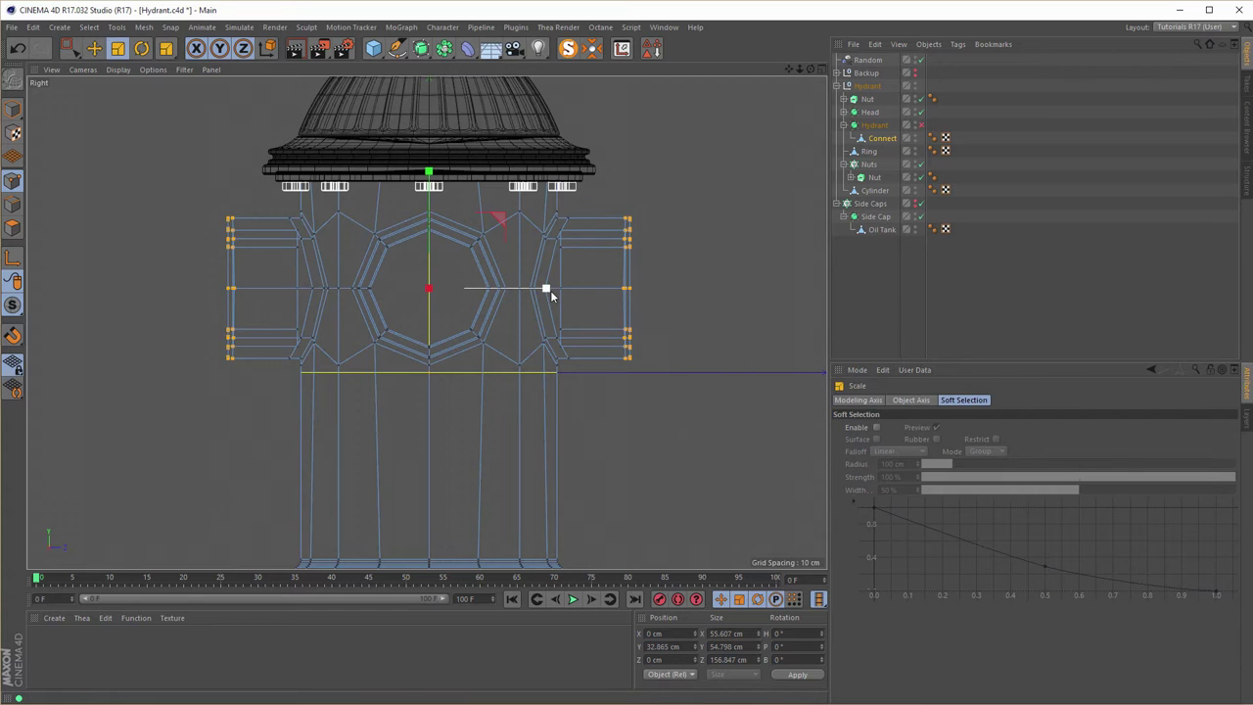
left_click_drag(549, 290, 530, 296)
middle_click(639, 464)
Re-enable the Hydrant Subdivision Surface and collapse both Hydrant groups in the Object Manager.
middle_click(338, 297)
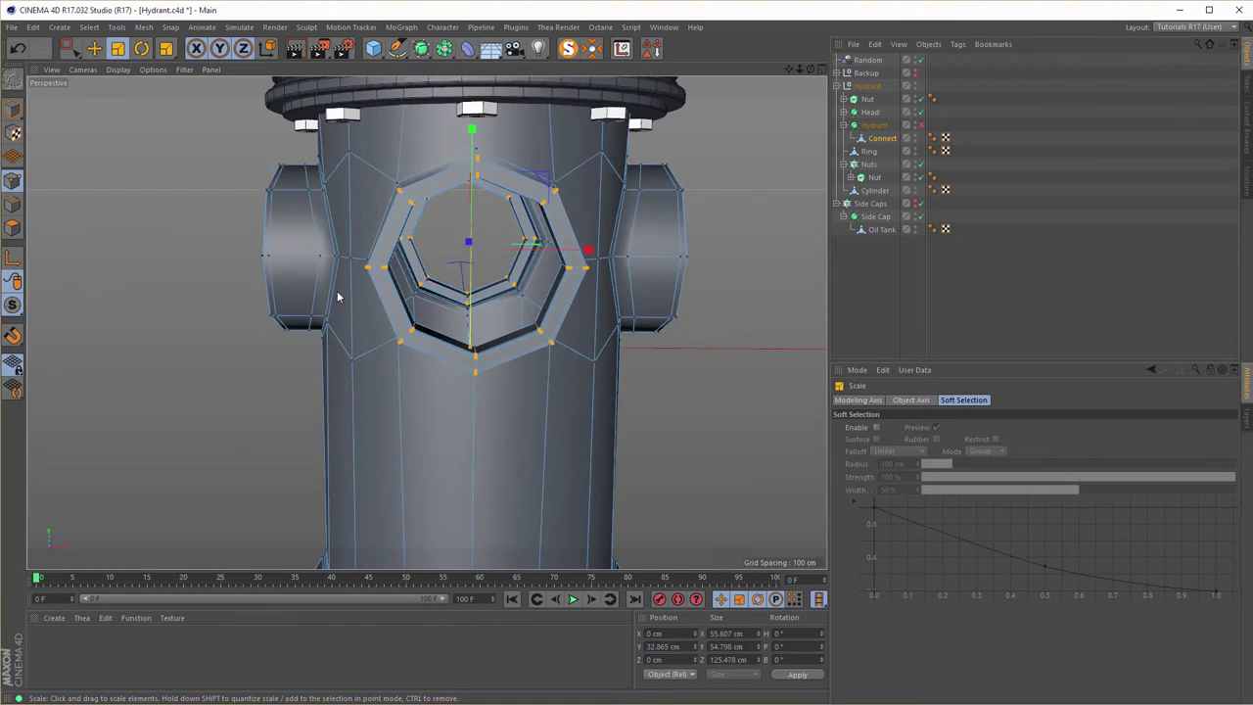
left_click_drag(338, 297, 435, 286, "alt")
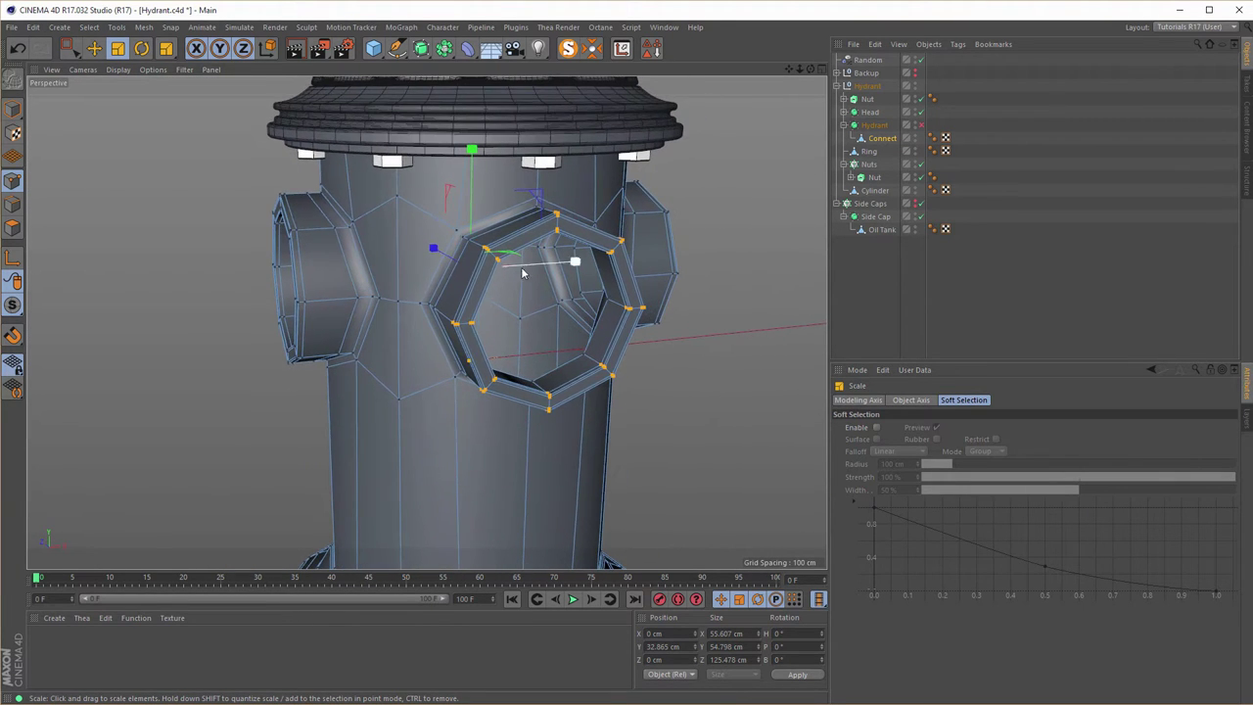
left_click(919, 126)
left_click(843, 126)
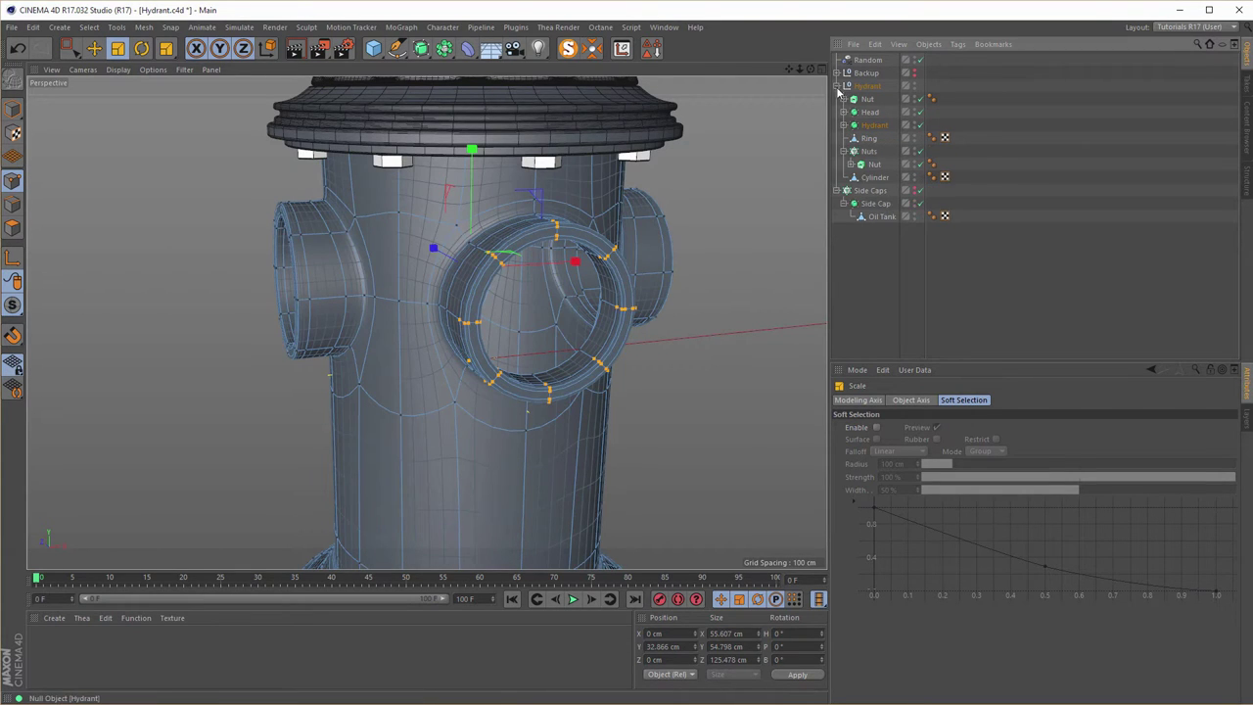
left_click(836, 86)
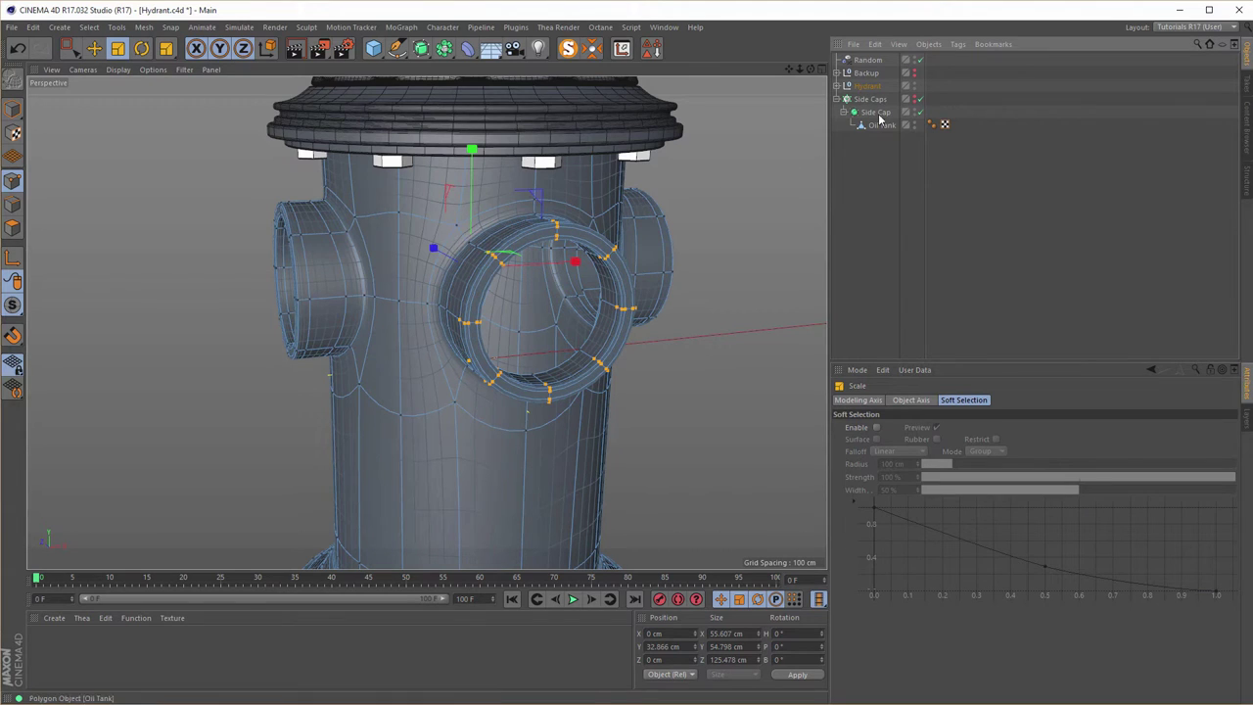
Make the Side Caps cloner visible again and show its settings in the Right view.
left_click(917, 99)
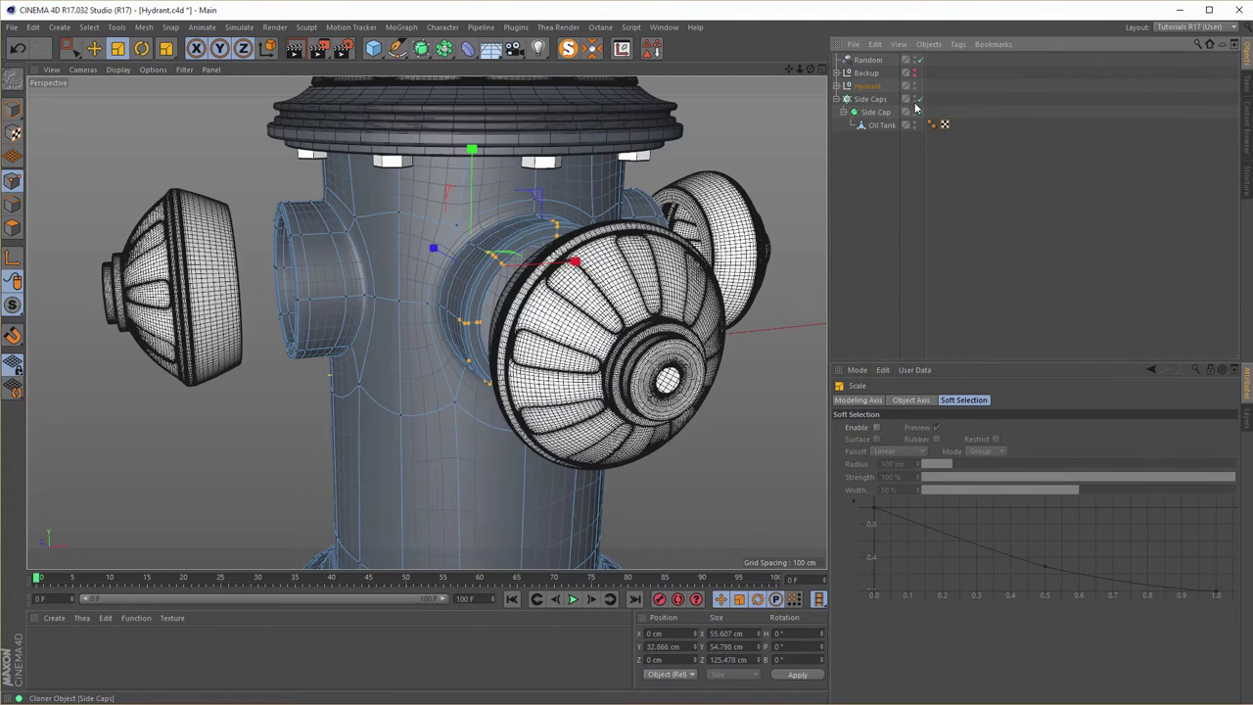
left_click(870, 99)
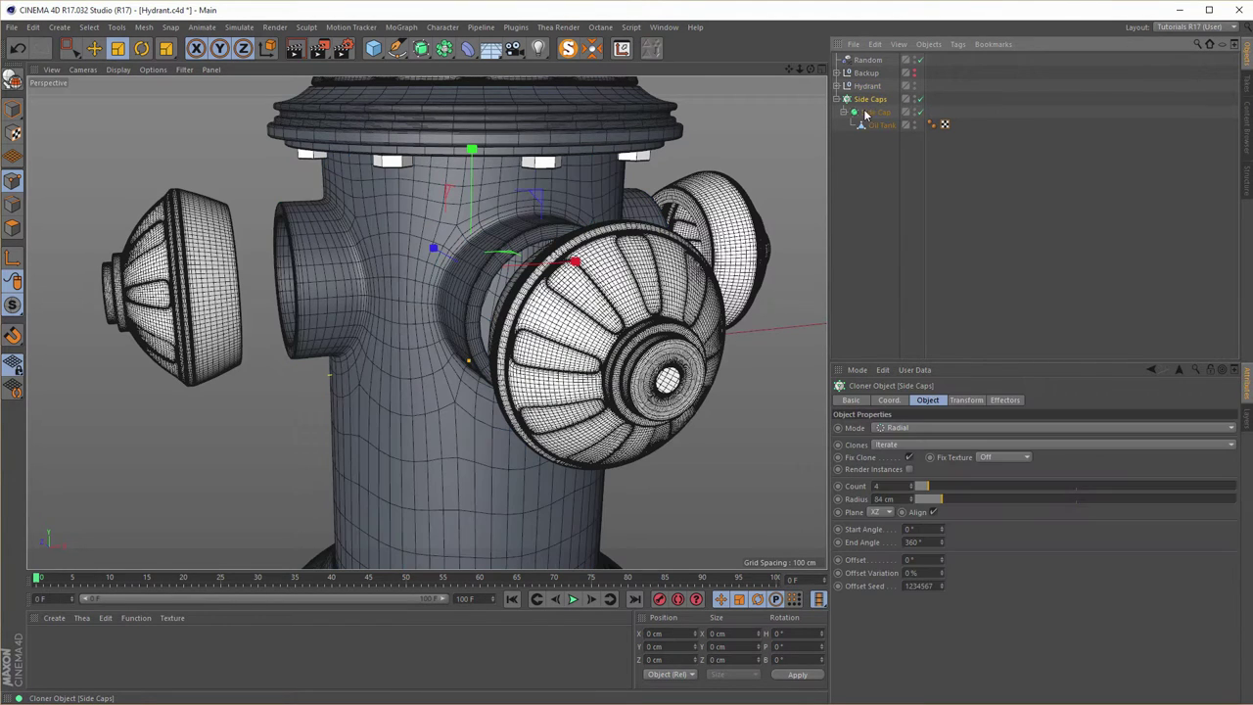
middle_click(391, 309)
middle_click(342, 387)
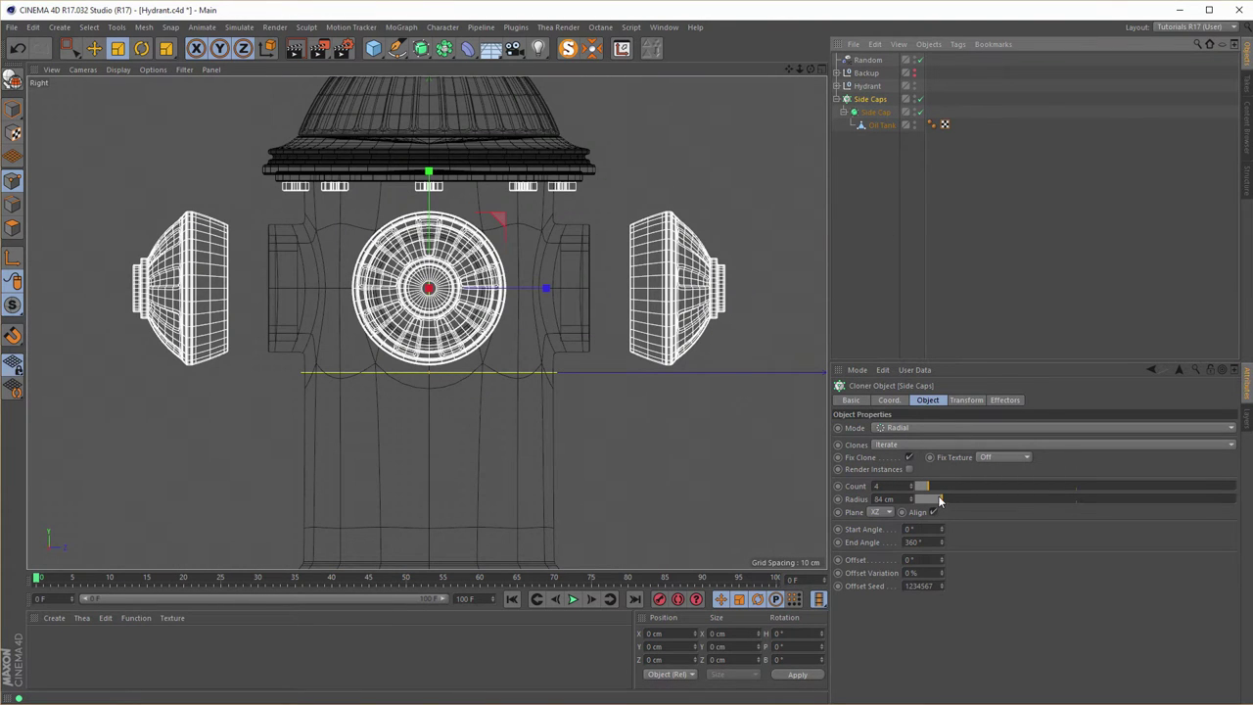
Lower the Side Caps radius from 84 cm to about 68.3 cm so the caps meet the body.
left_click_drag(940, 499, 936, 496)
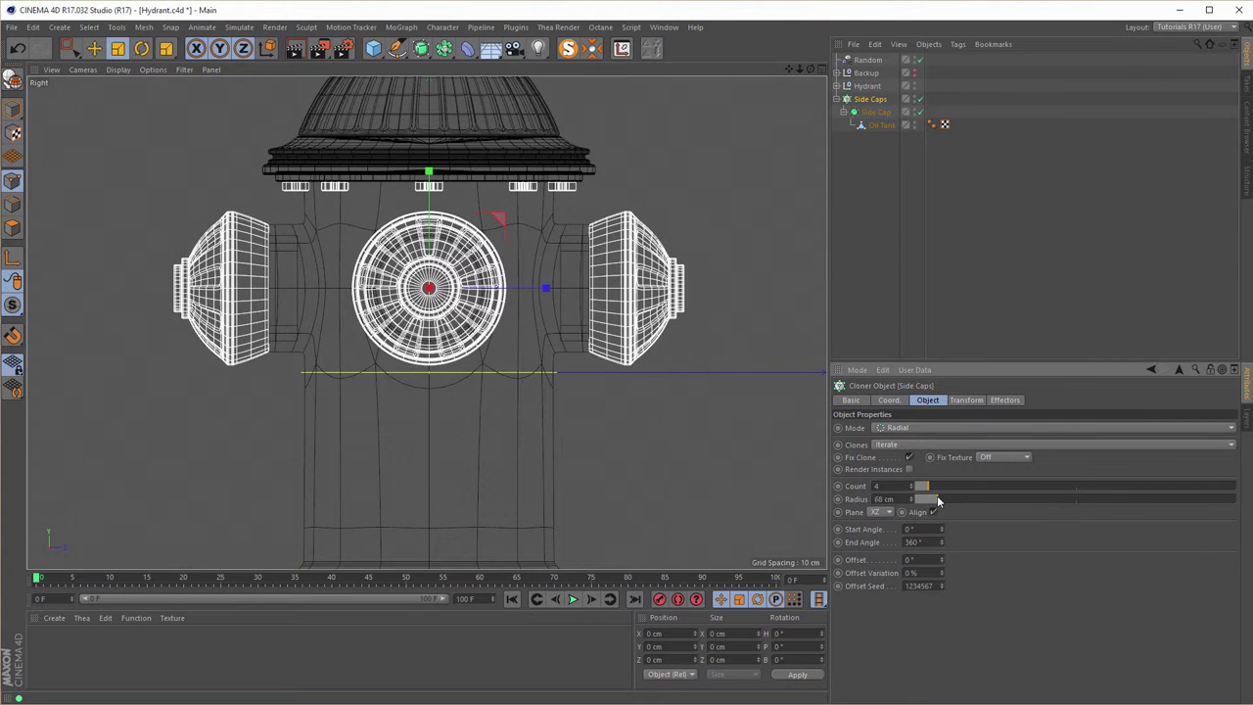
scroll(262, 230, "up", 10)
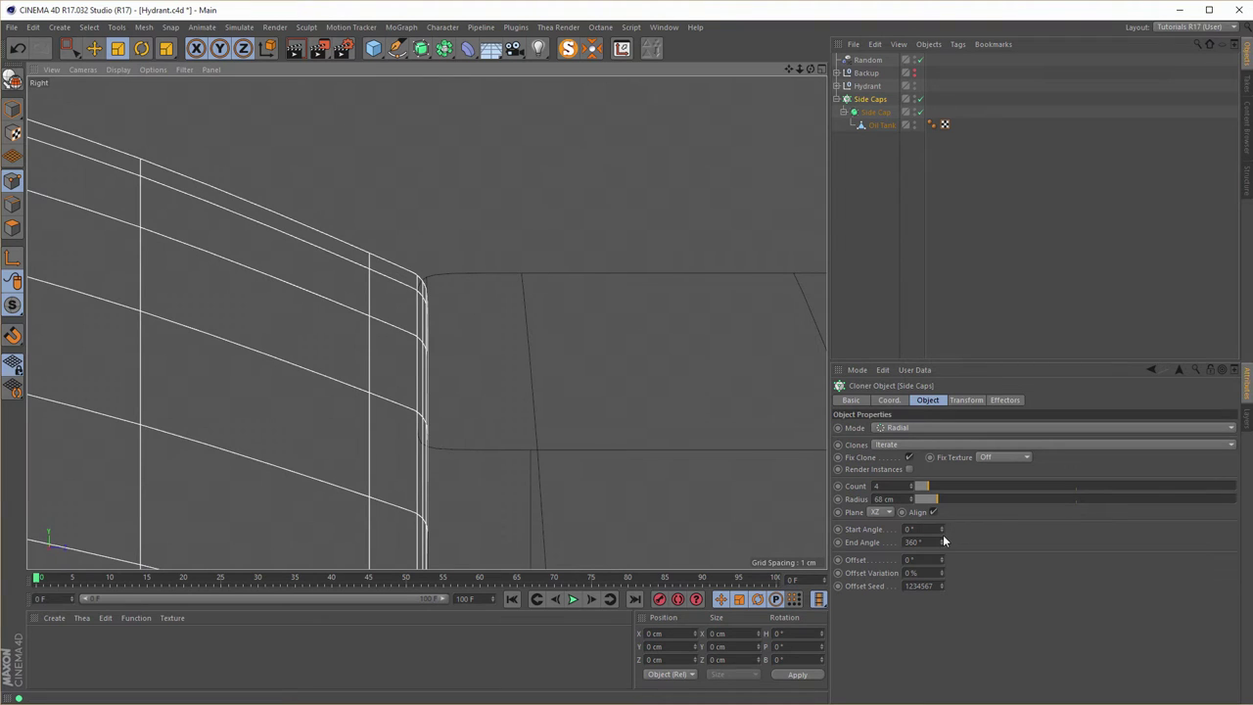
left_click_drag(933, 501, 913, 501)
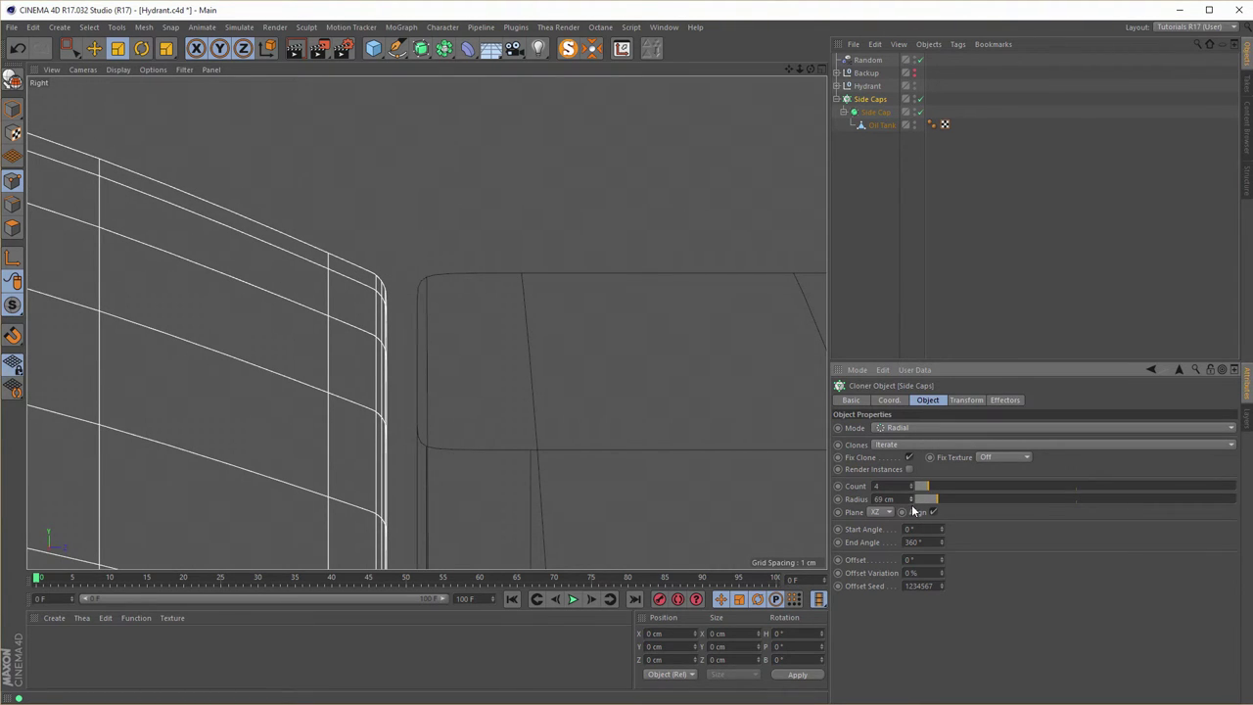
left_click_drag(912, 505, 912, 510)
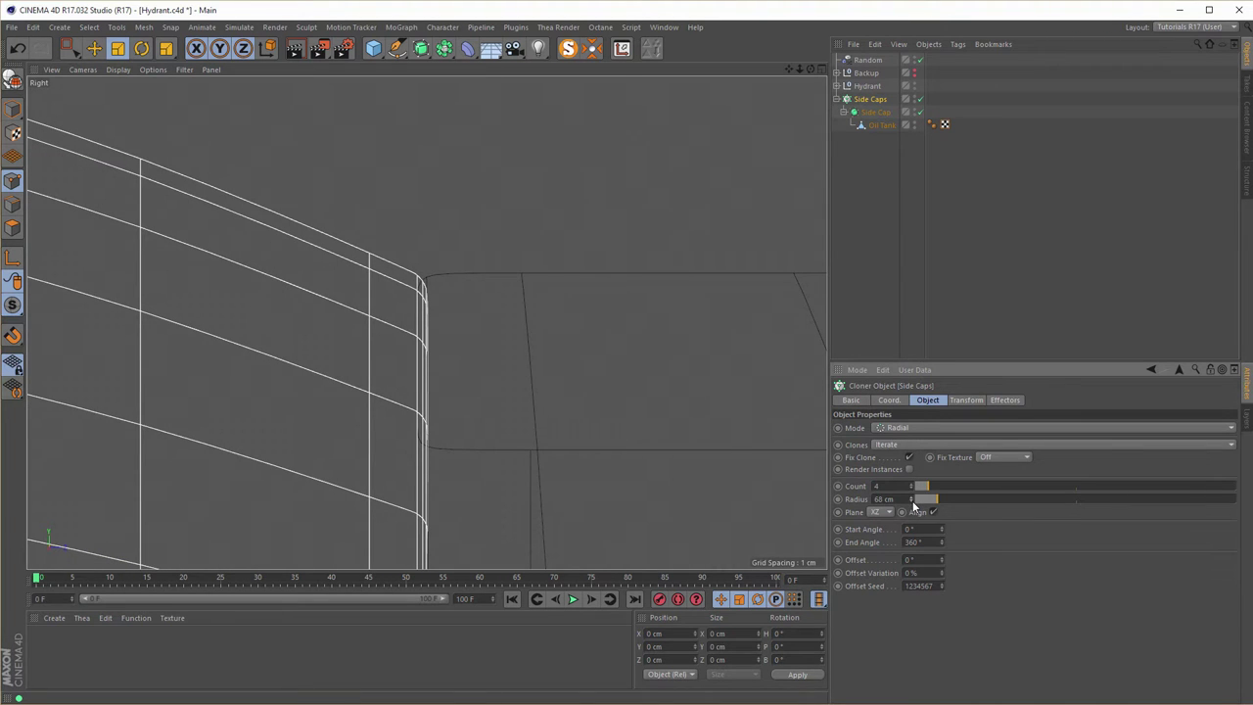
left_click_drag(914, 505, 915, 499)
left_click(913, 503)
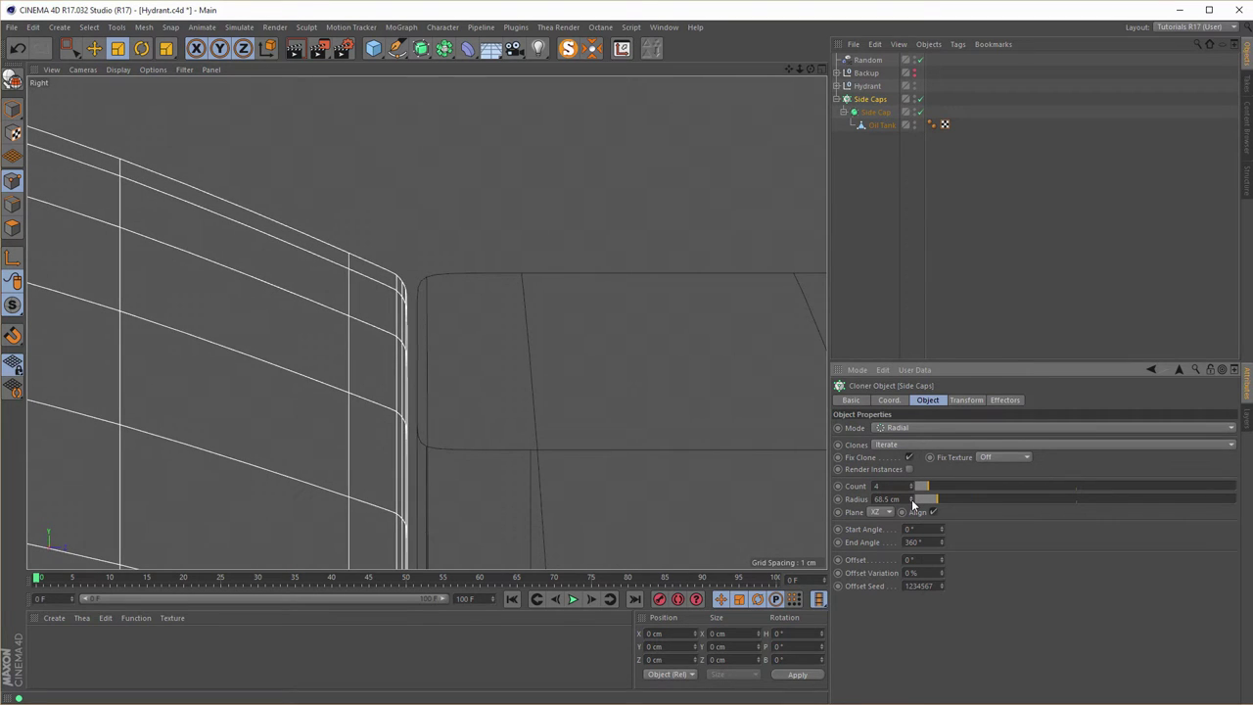
left_click(913, 503)
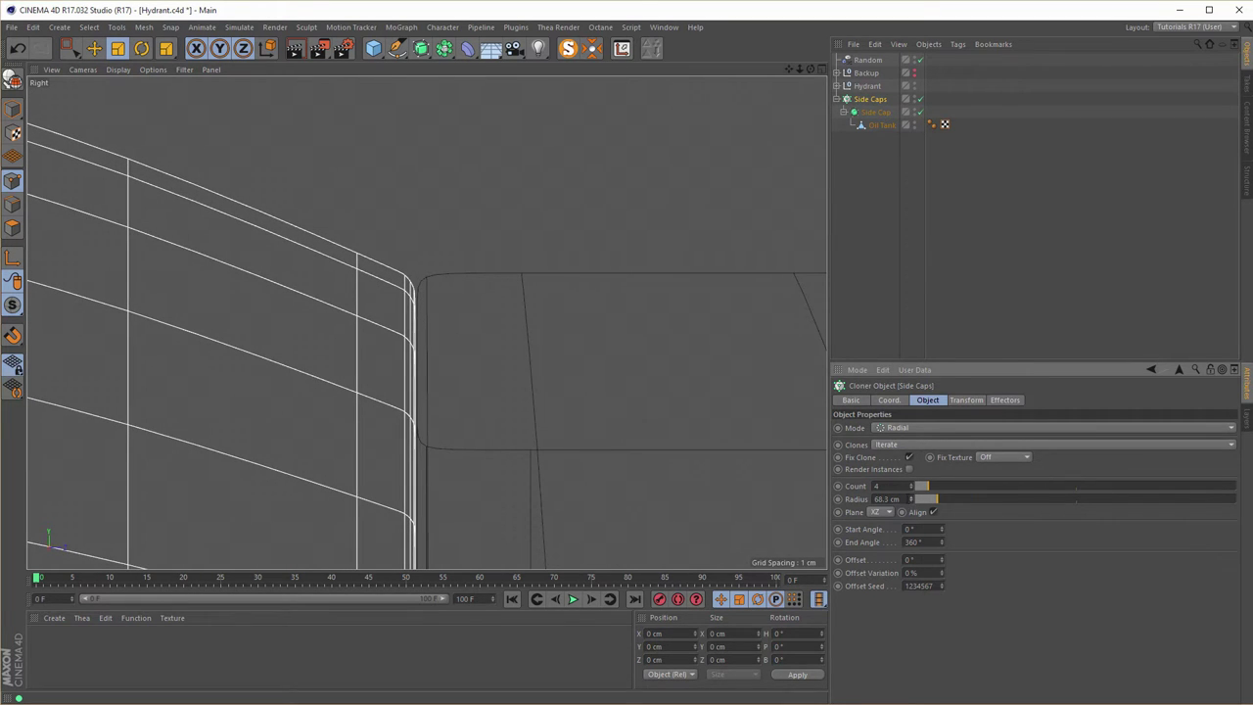
middle_click(579, 417)
middle_click(325, 279)
scroll(454, 323, "down", 2)
scroll(550, 347, "down", 5)
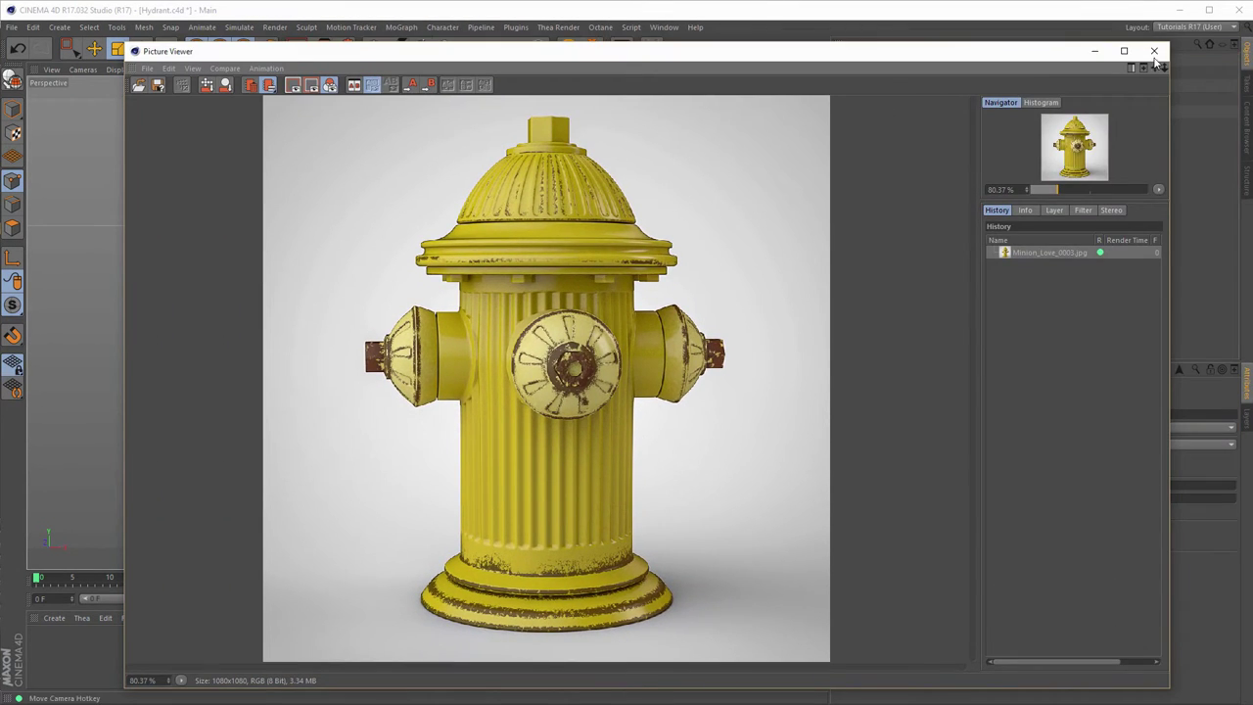
Close the Picture Viewer and orbit the Perspective view to inspect both side caps.
left_click(1155, 47)
left_click_drag(415, 305, 319, 280, "alt")
scroll(394, 283, "up", 5)
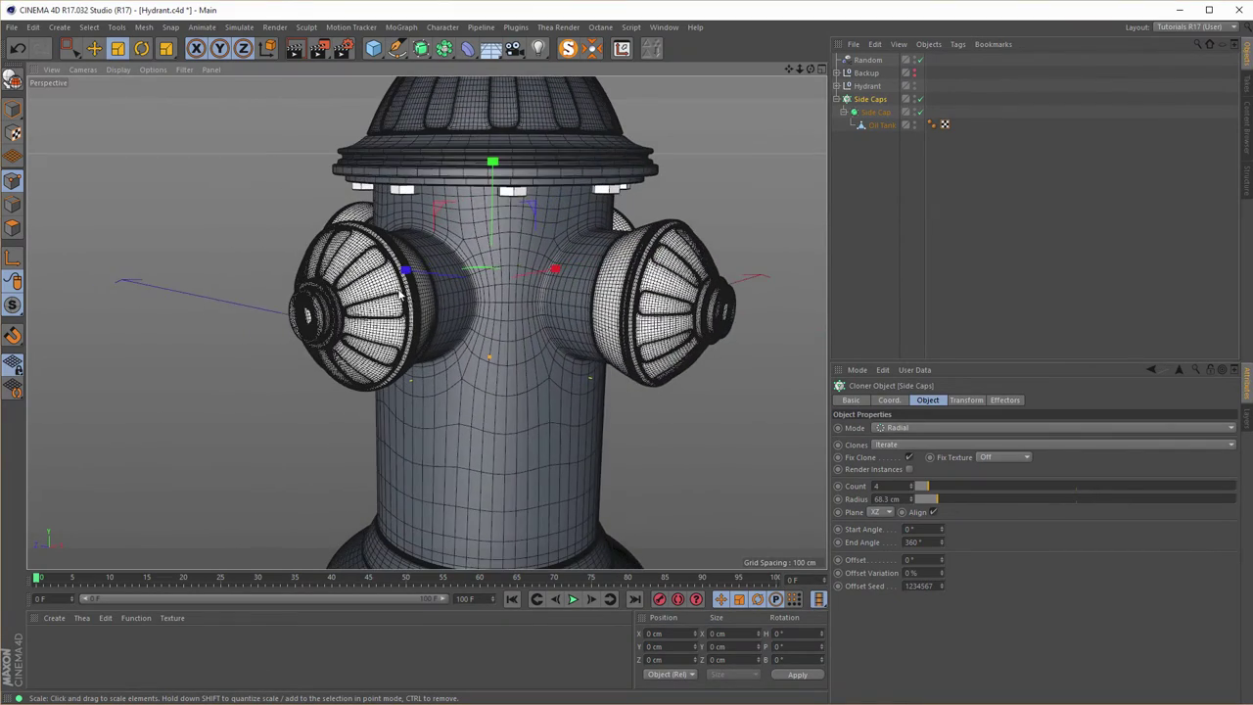
scroll(333, 318, "up", 6)
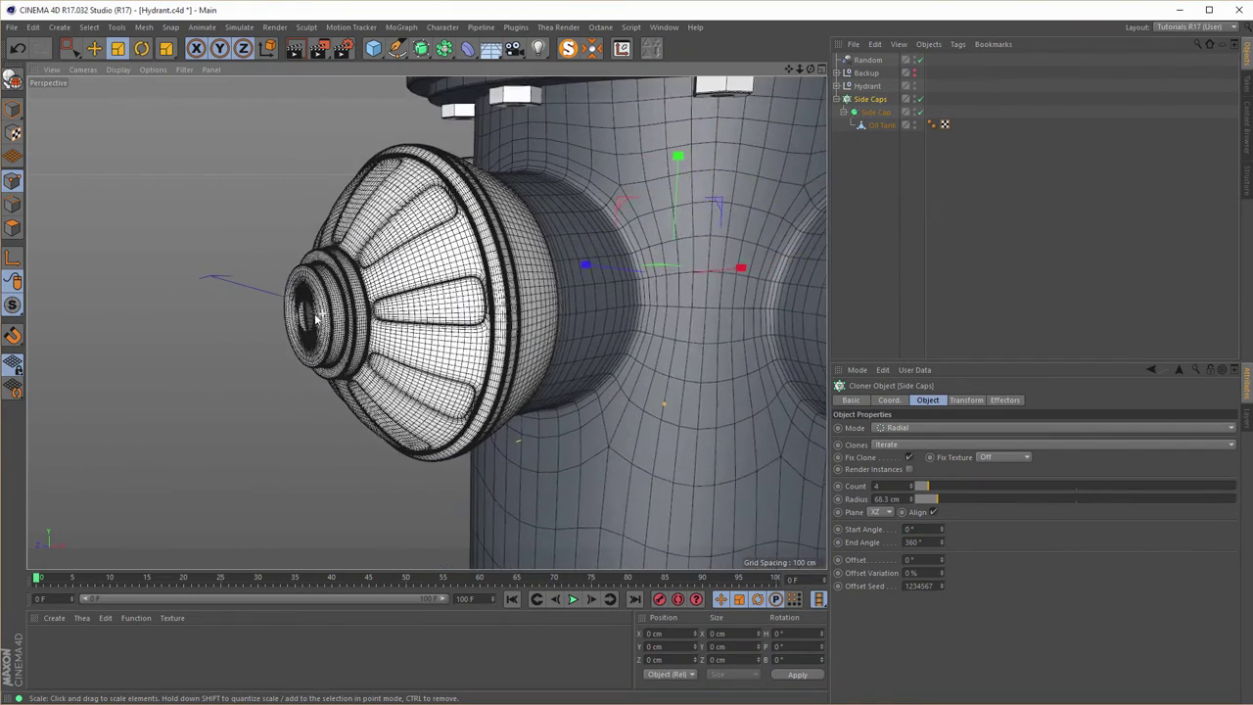
scroll(329, 311, "down", 10)
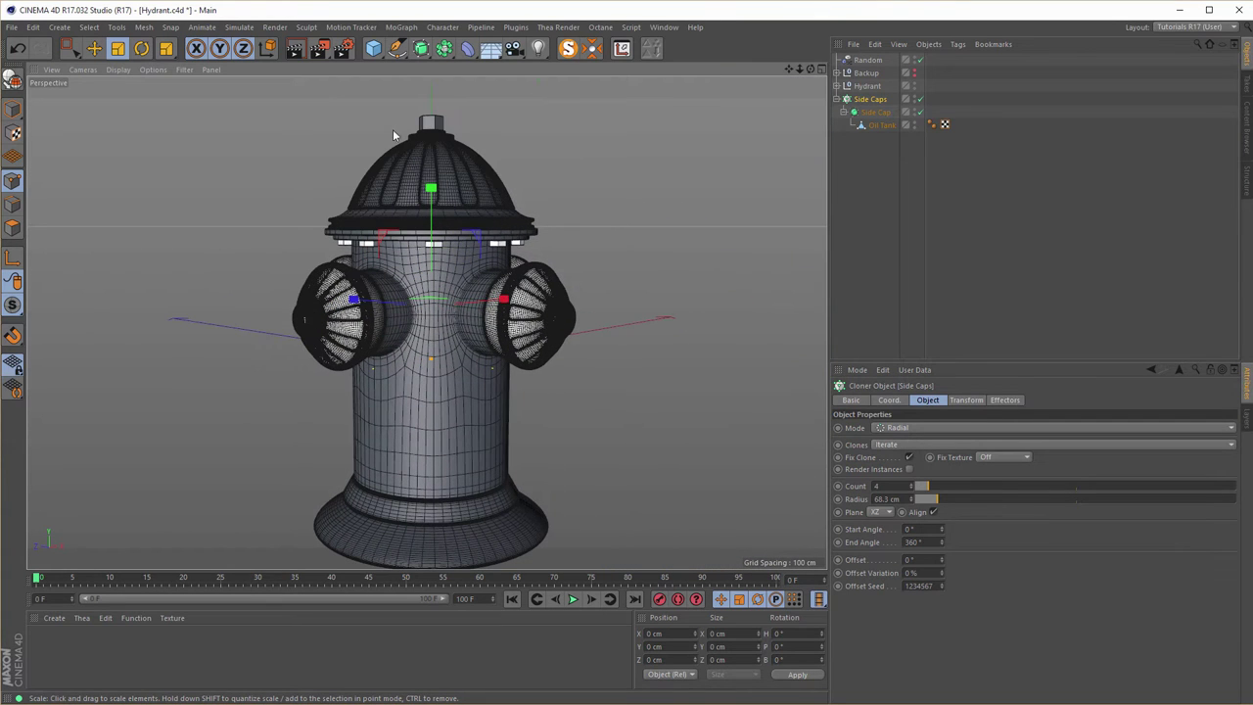
Ctrl-drag the Nut object out of the Hydrant group to make a top-level copy.
left_click(837, 87)
left_click(866, 100)
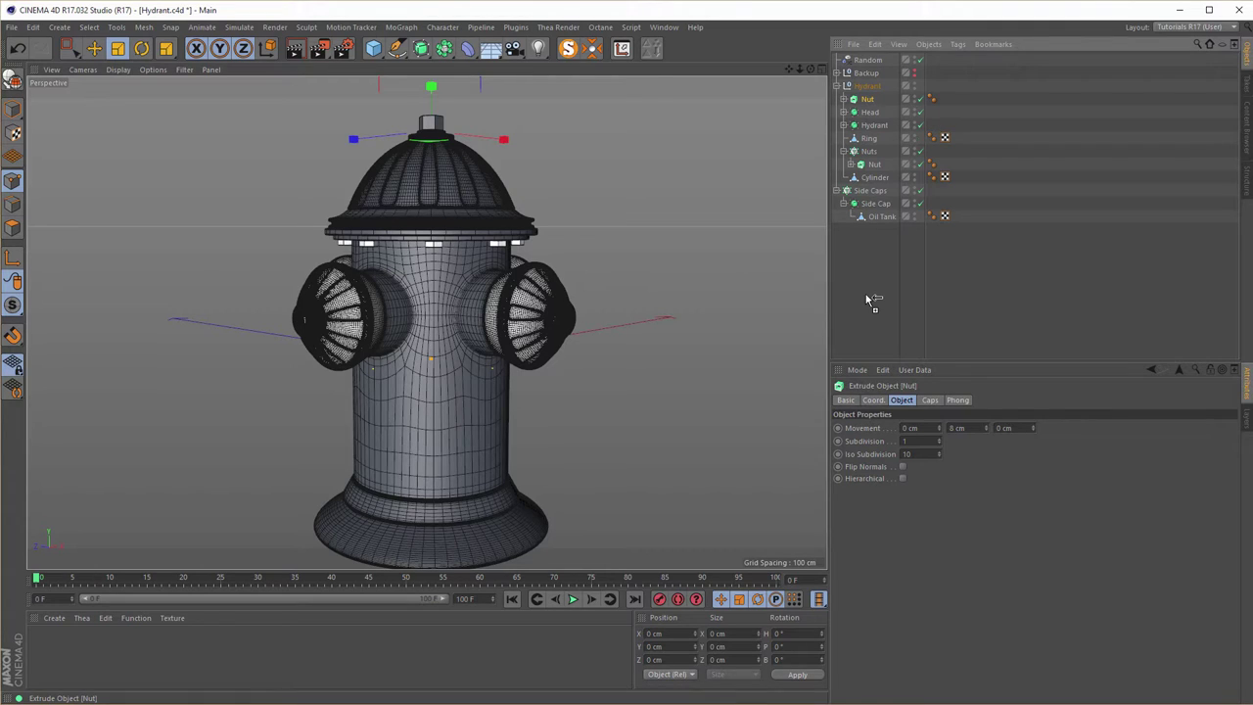
left_click_drag(866, 297, 866, 271, "ctrl")
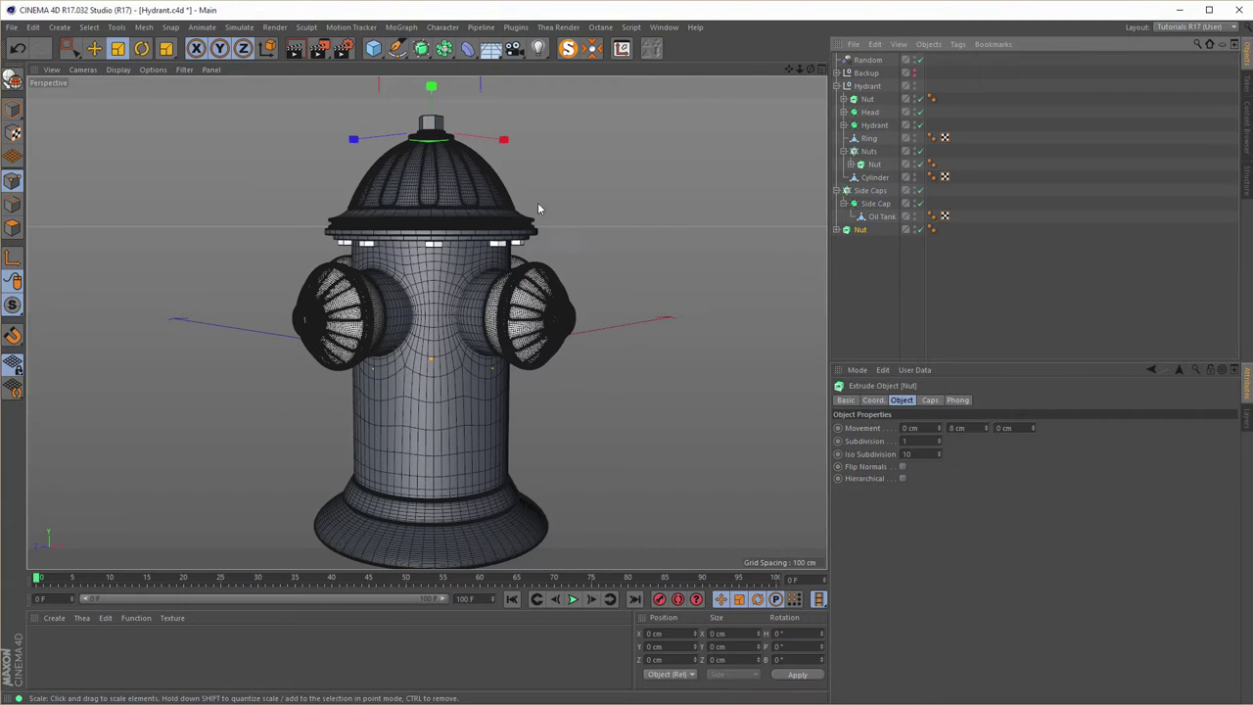
left_click_drag(541, 210, 540, 217, "alt")
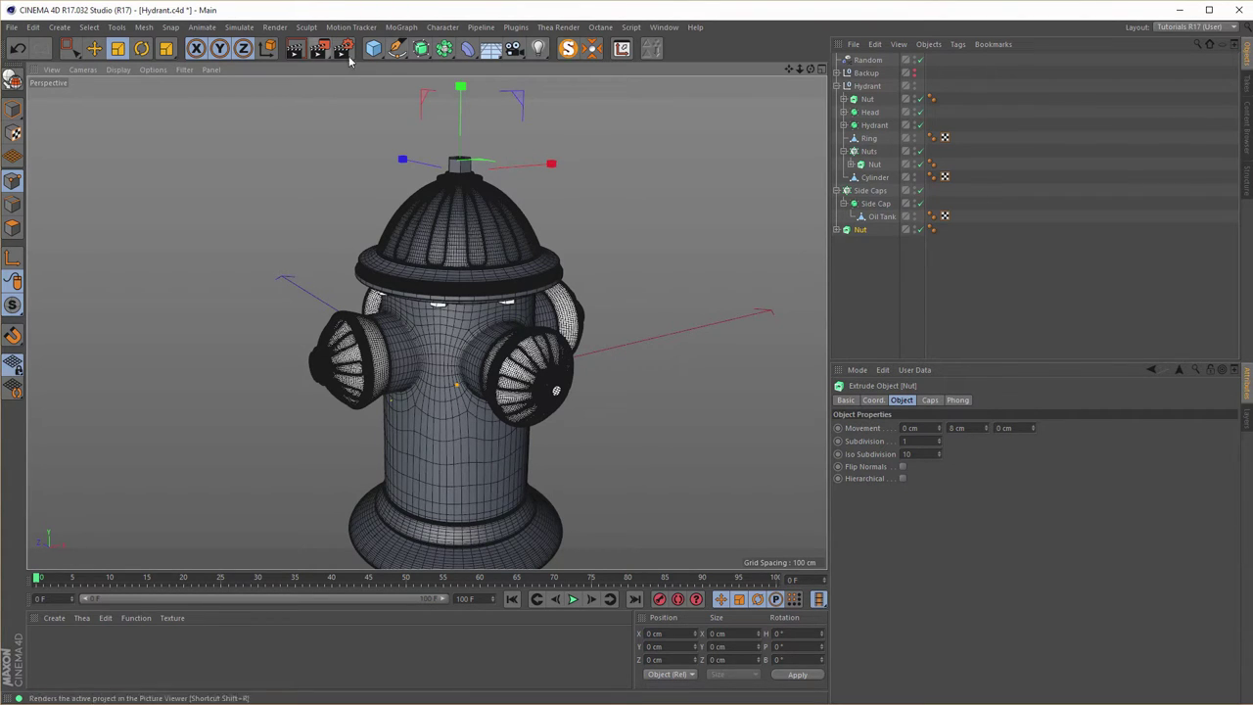
Add a new Cloner in Radial mode containing the Nut copy.
left_click(399, 28)
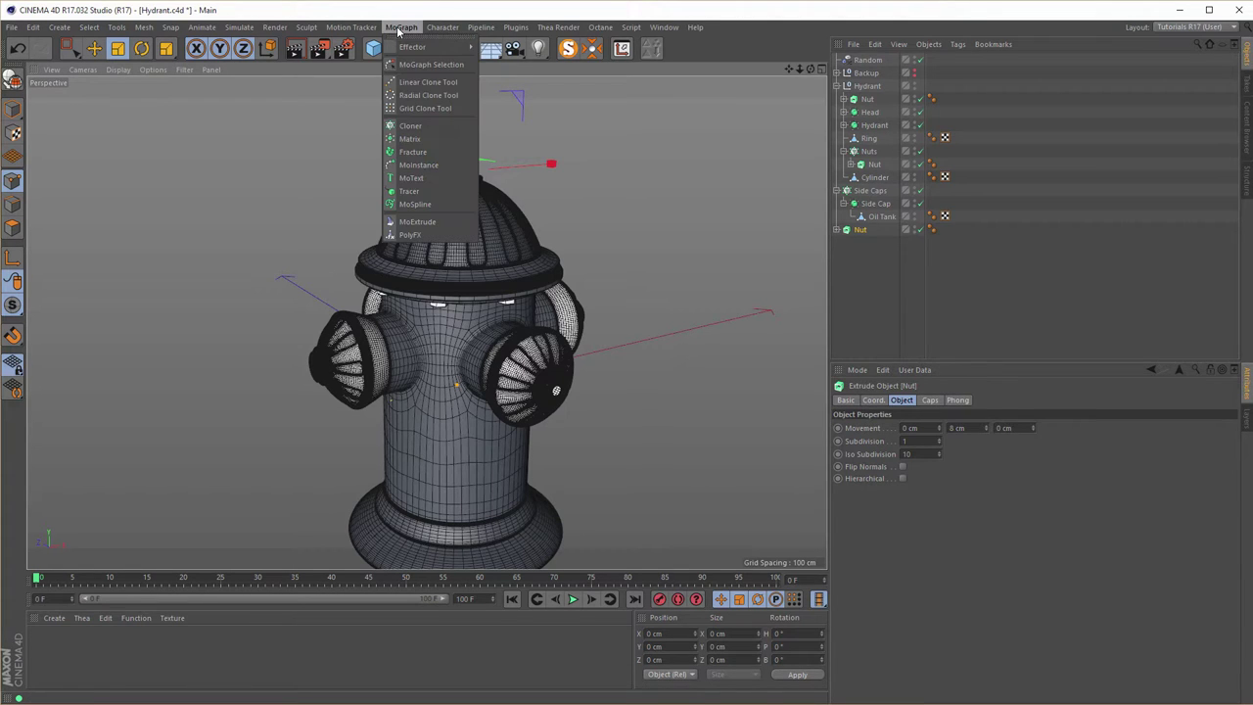
left_click(423, 132)
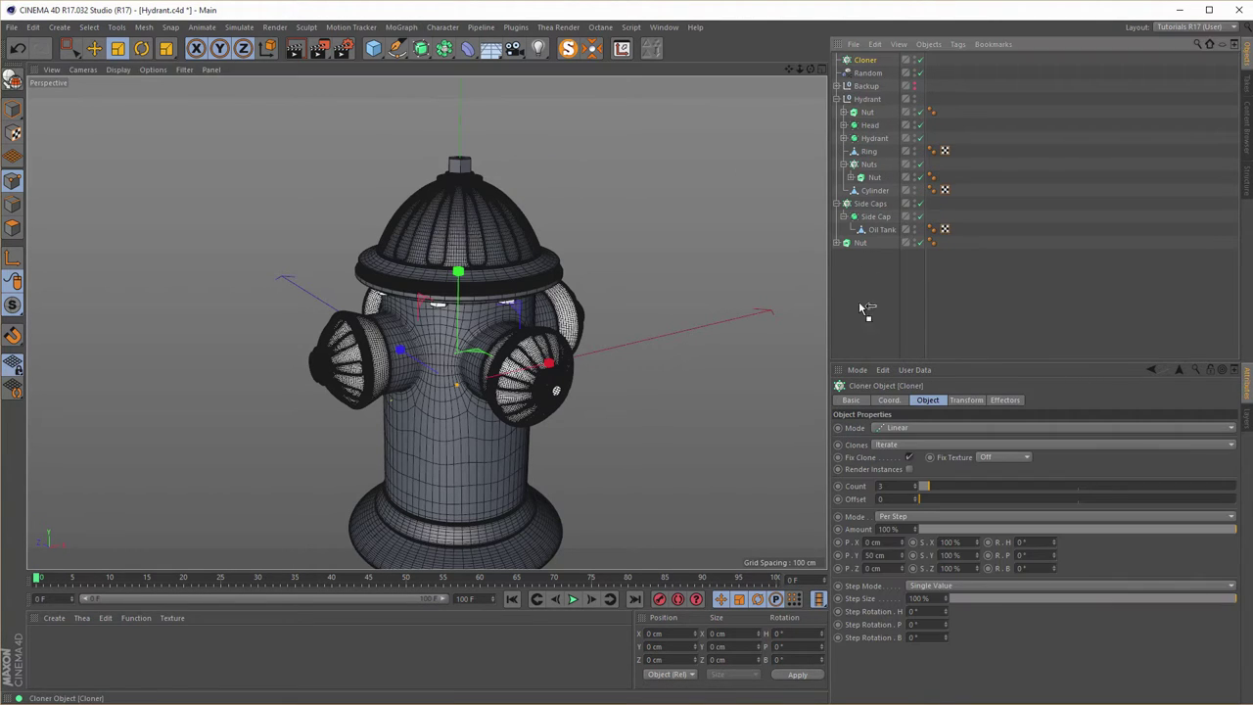
left_click_drag(859, 235, 870, 248)
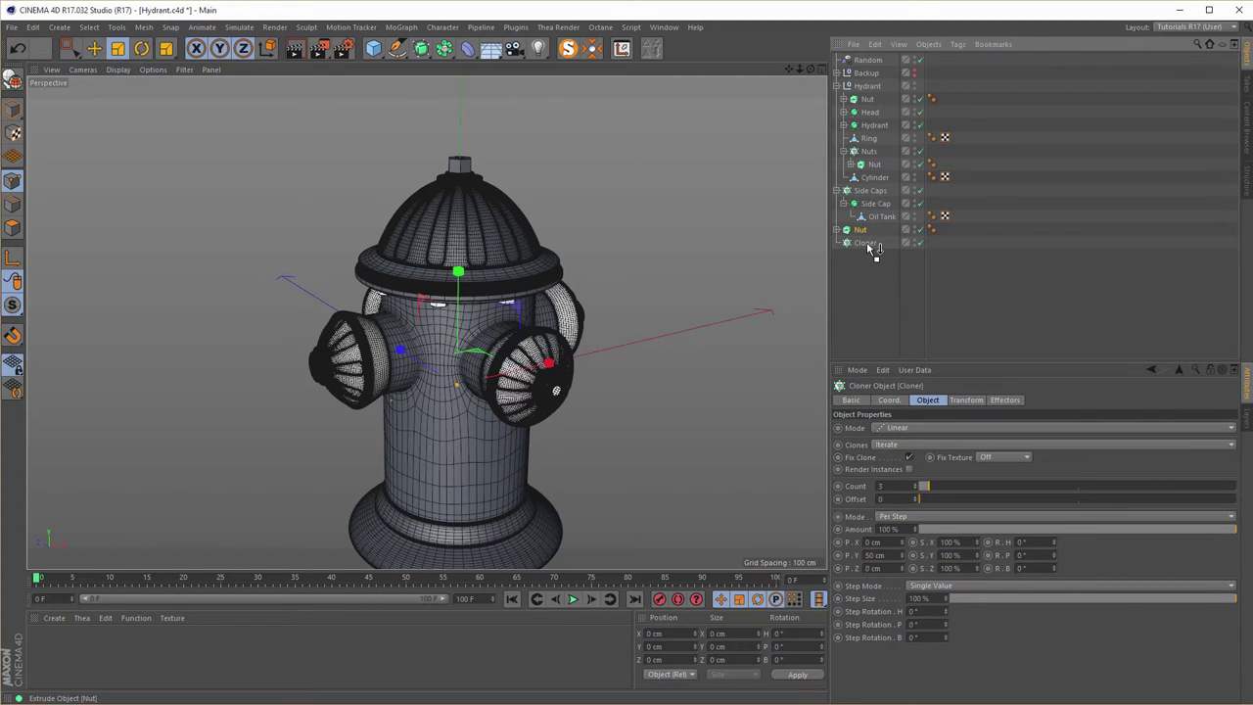
left_click(865, 230)
left_click(903, 427)
left_click(905, 464)
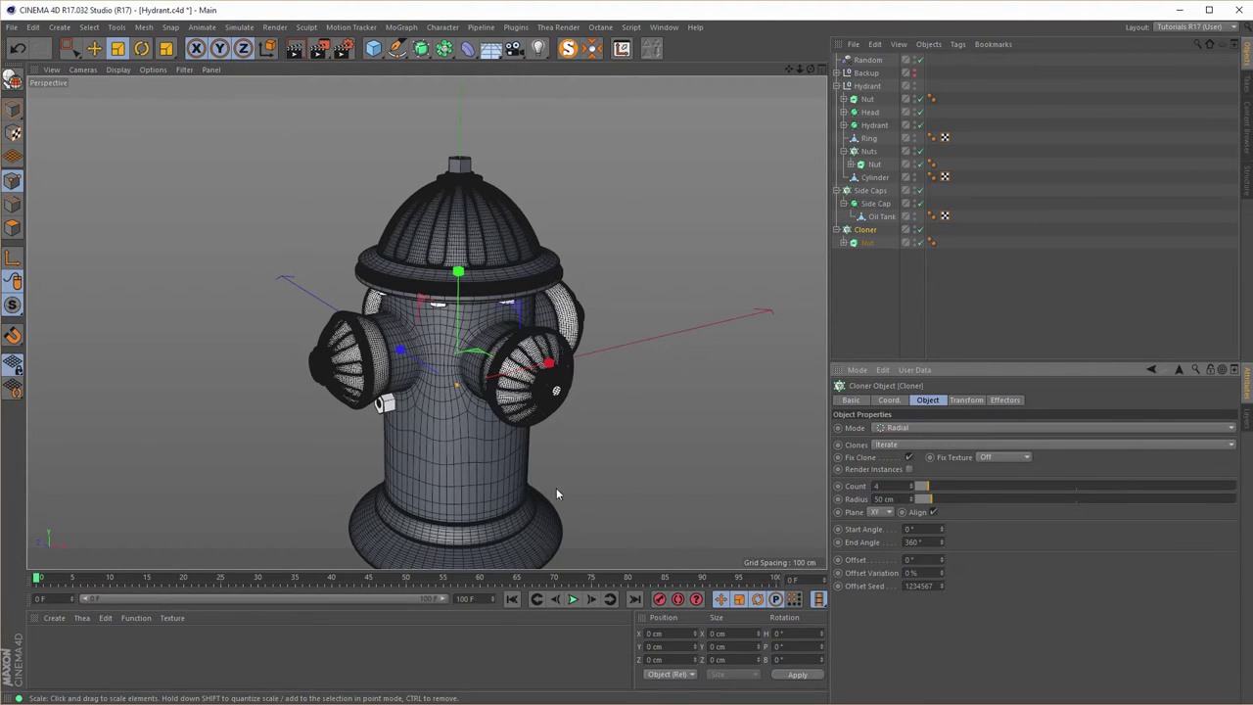
Hide the Hydrant body and lay the Cloner's ring in the XZ plane.
left_click_drag(478, 438, 558, 330, "alt")
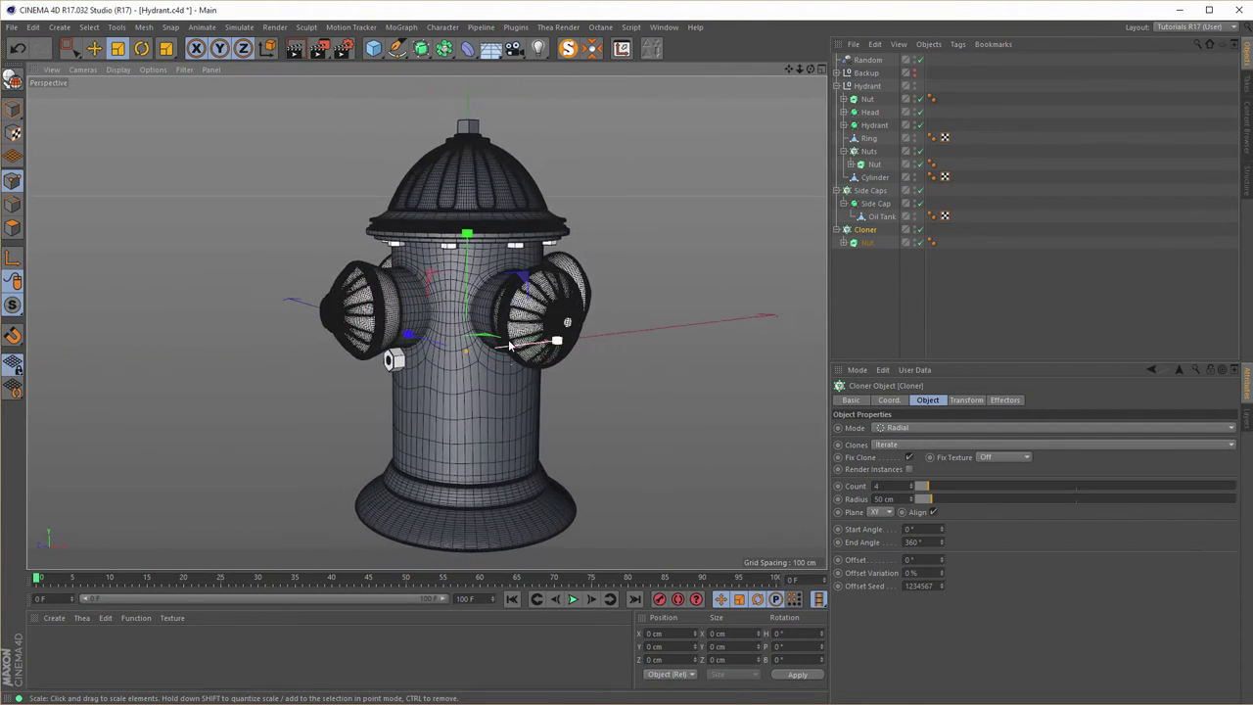
left_click(847, 86)
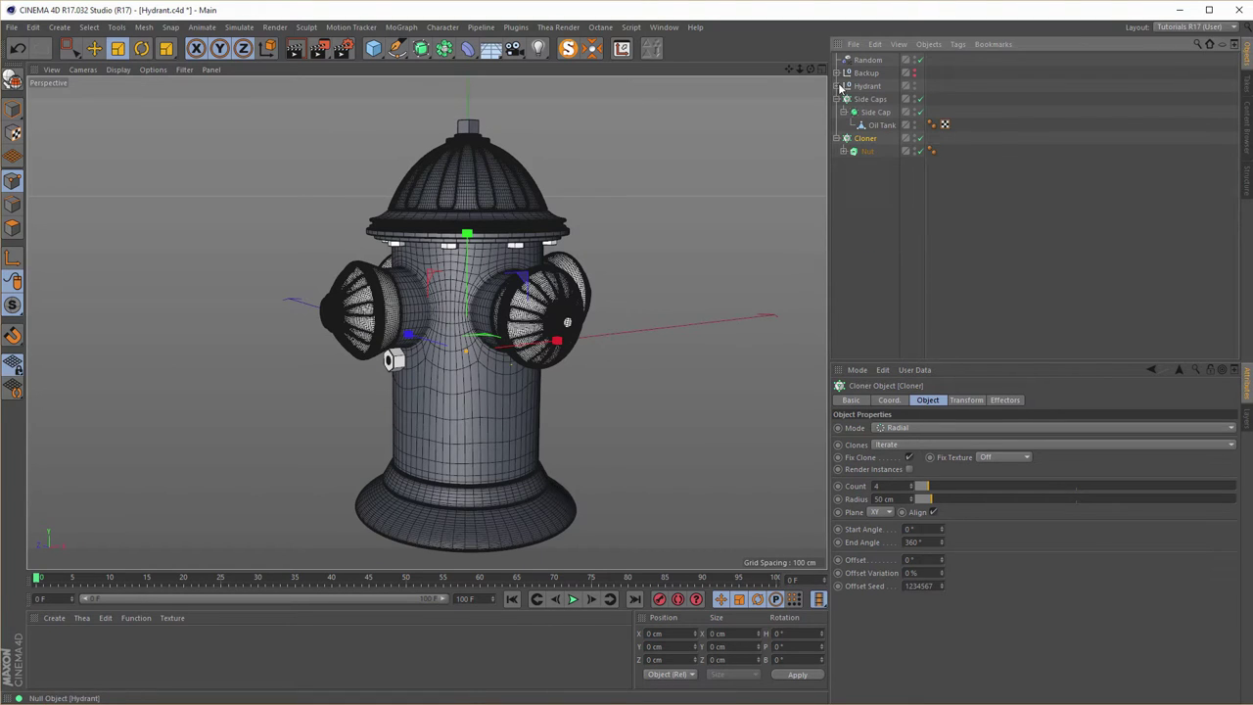
left_click(916, 89)
left_click(916, 89)
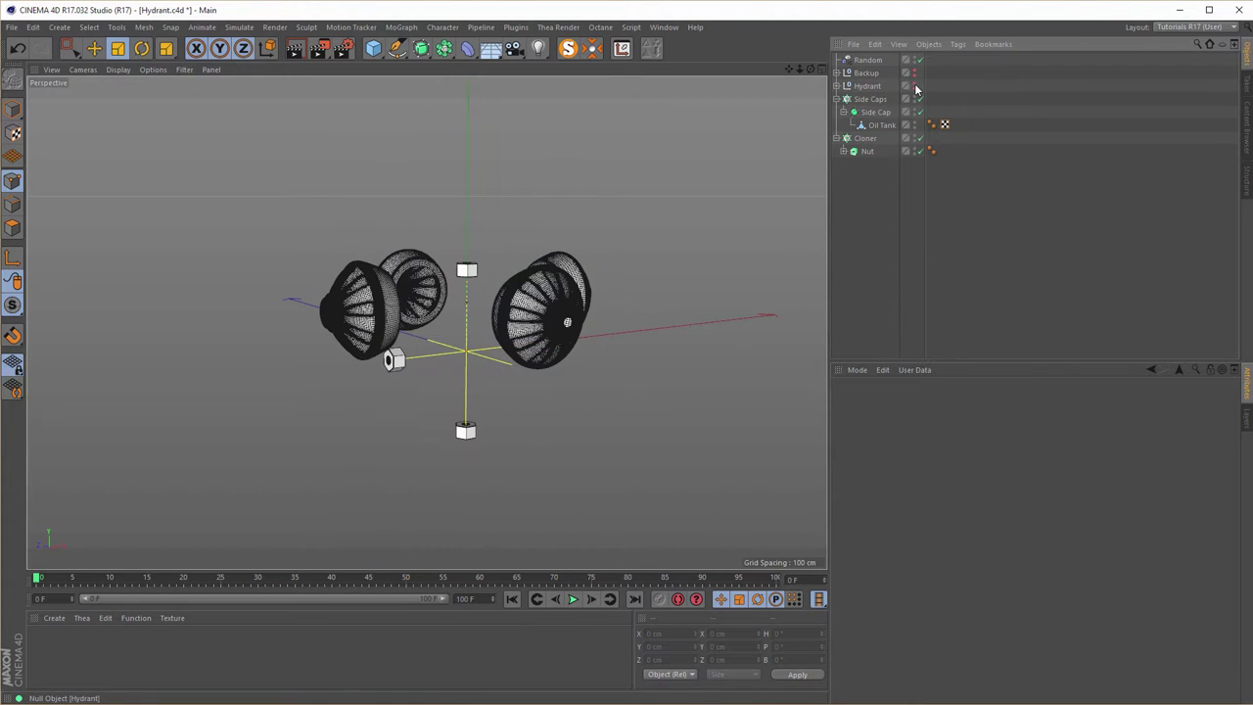
left_click_drag(744, 266, 818, 263, "alt")
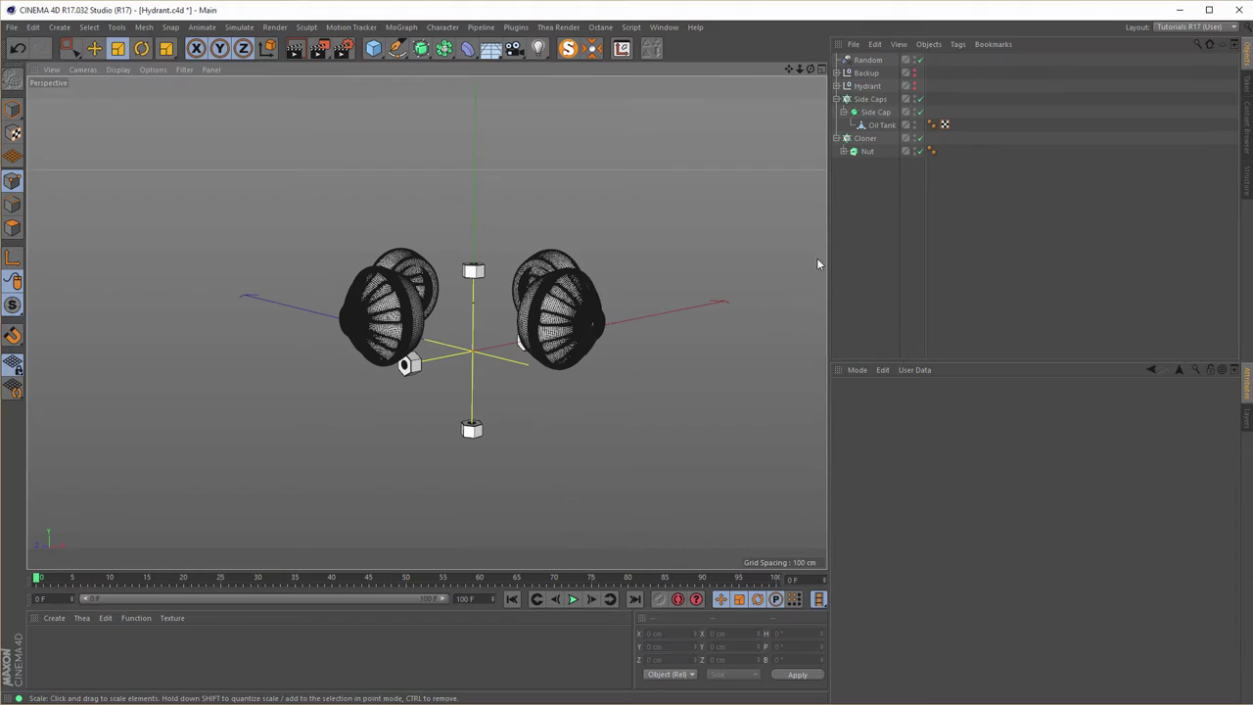
left_click(865, 138)
left_click(884, 512)
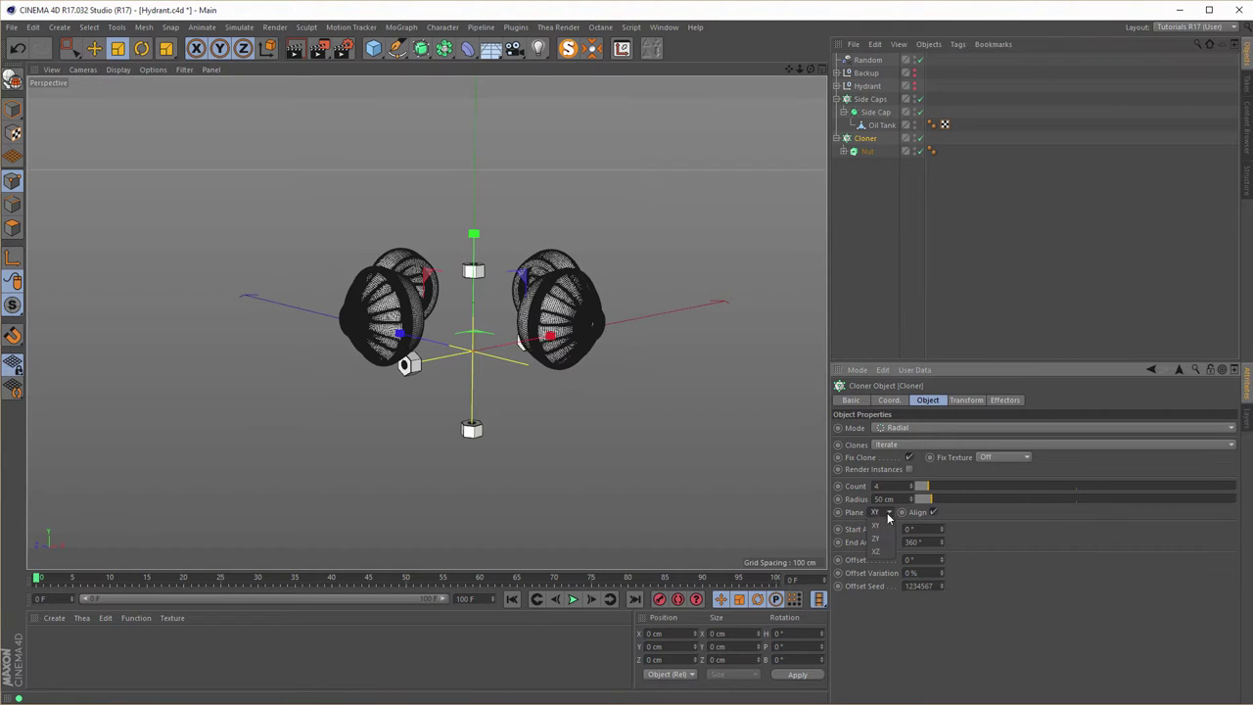
left_click(878, 552)
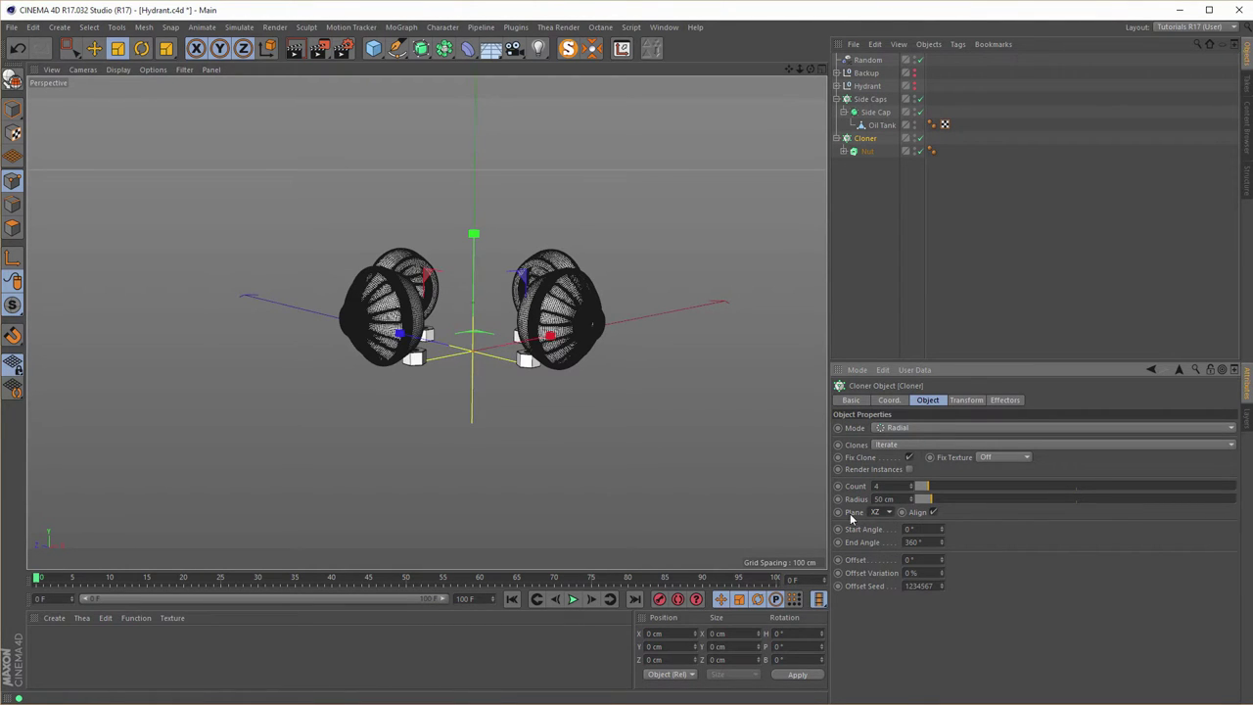
Set the Cloner's transform pitch (R.P) to -90° so the nuts face outward.
left_click(964, 399)
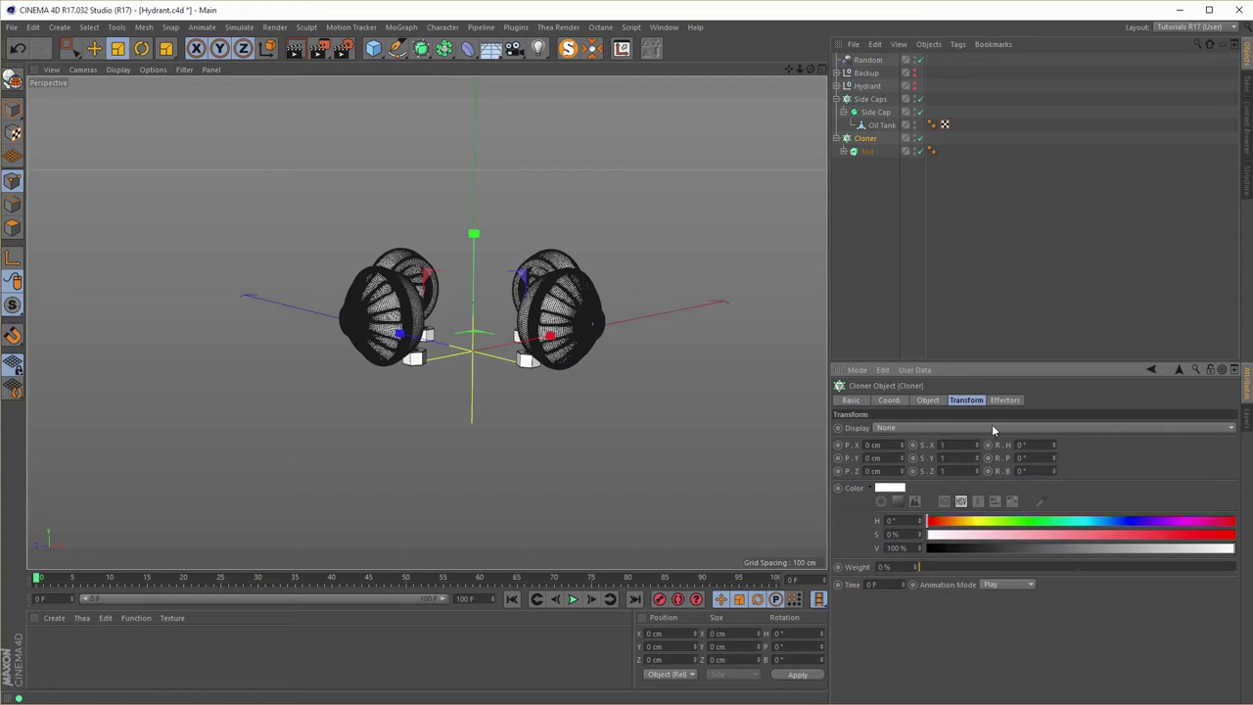
left_click_drag(1054, 457, 1054, 519)
double_click(1031, 457)
type("-90")
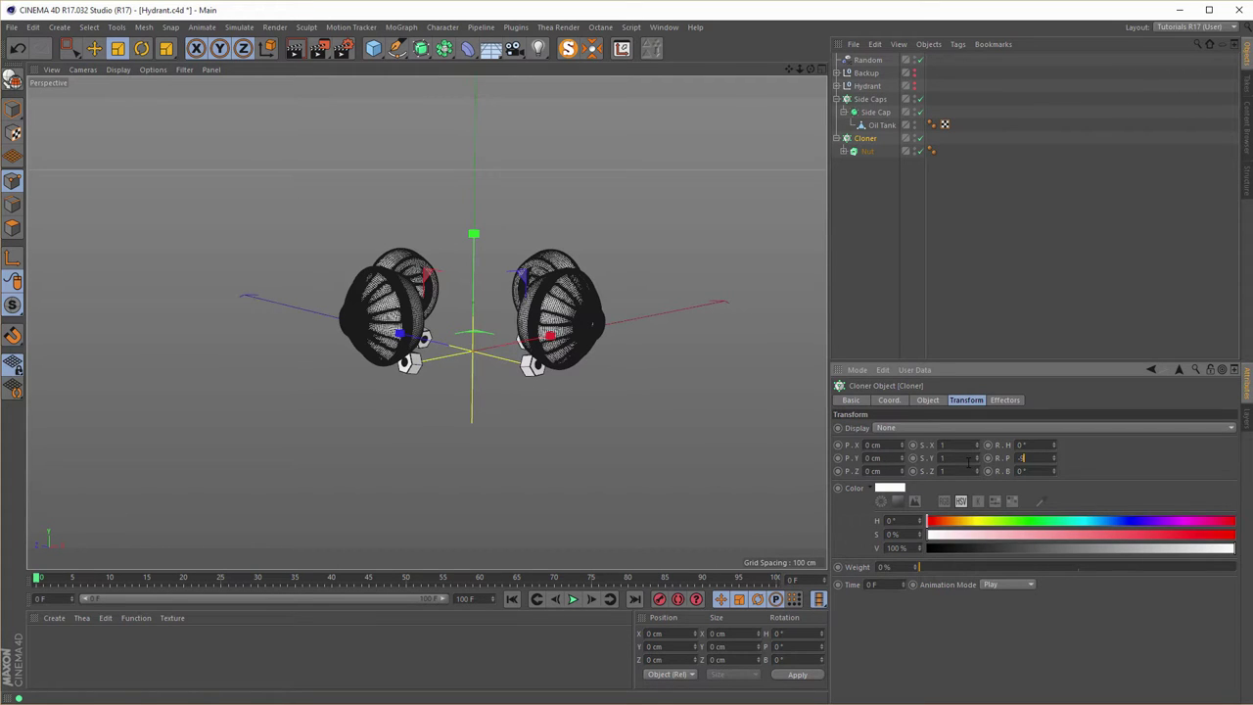
key("Return")
left_click_drag(482, 331, 523, 326, "alt")
middle_click(524, 326)
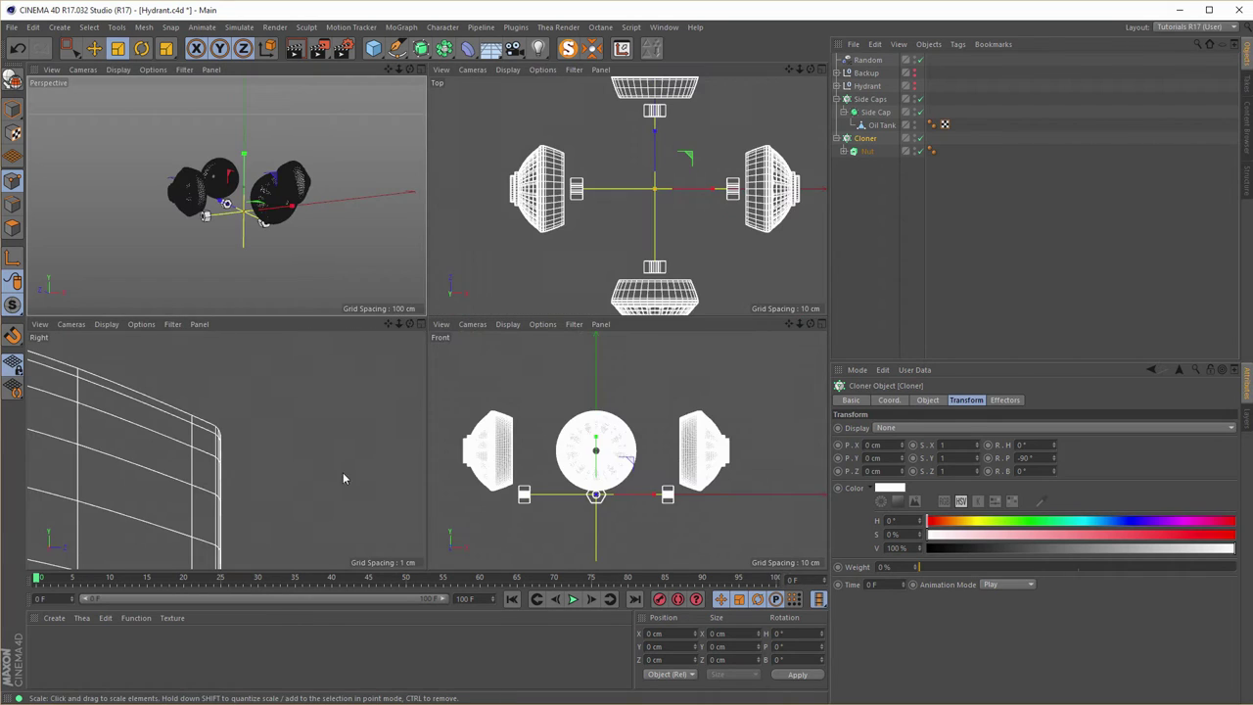
In the Front view, widen the Cloner radius to 100 cm.
middle_click(587, 445)
middle_click_drag(423, 386, 543, 358, "alt")
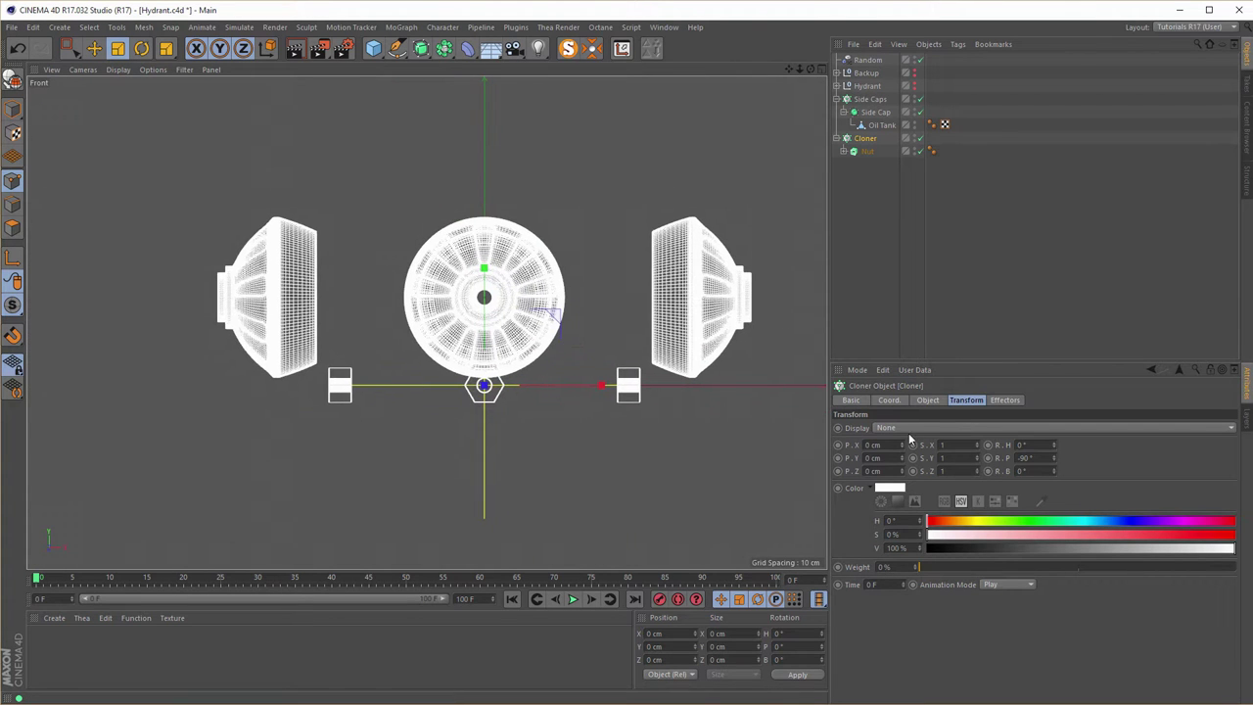
left_click(934, 399)
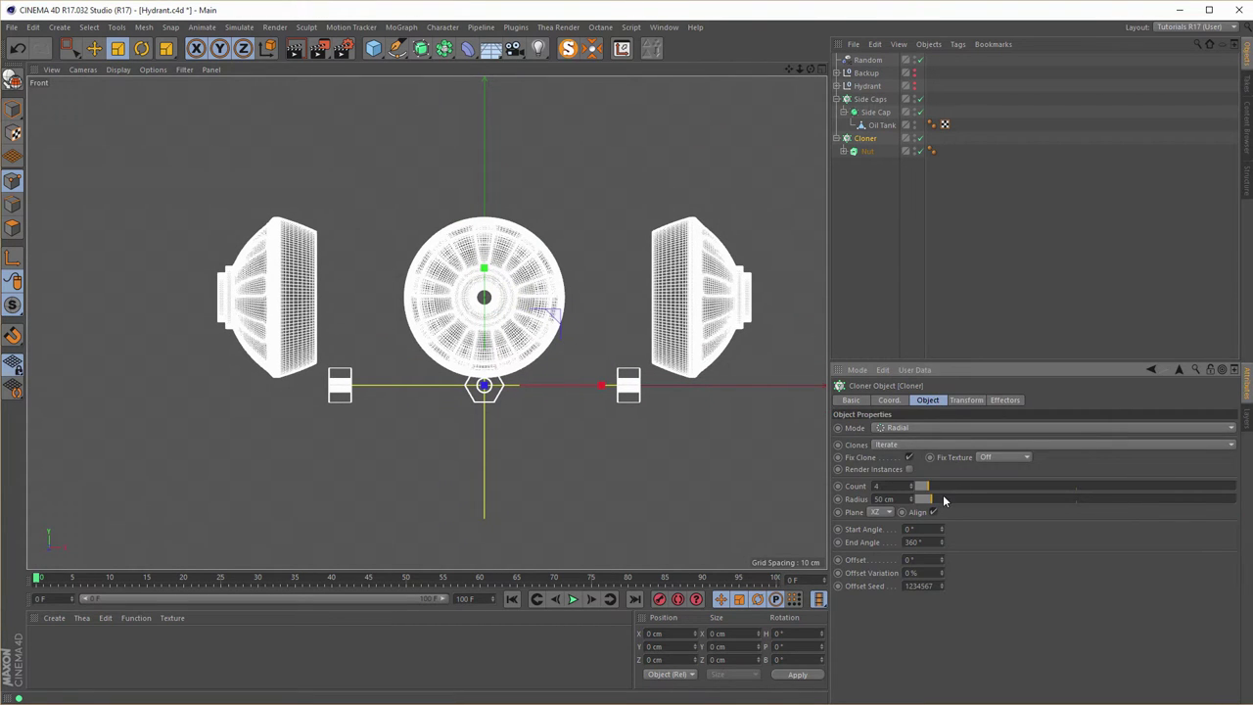
left_click_drag(933, 502, 947, 496)
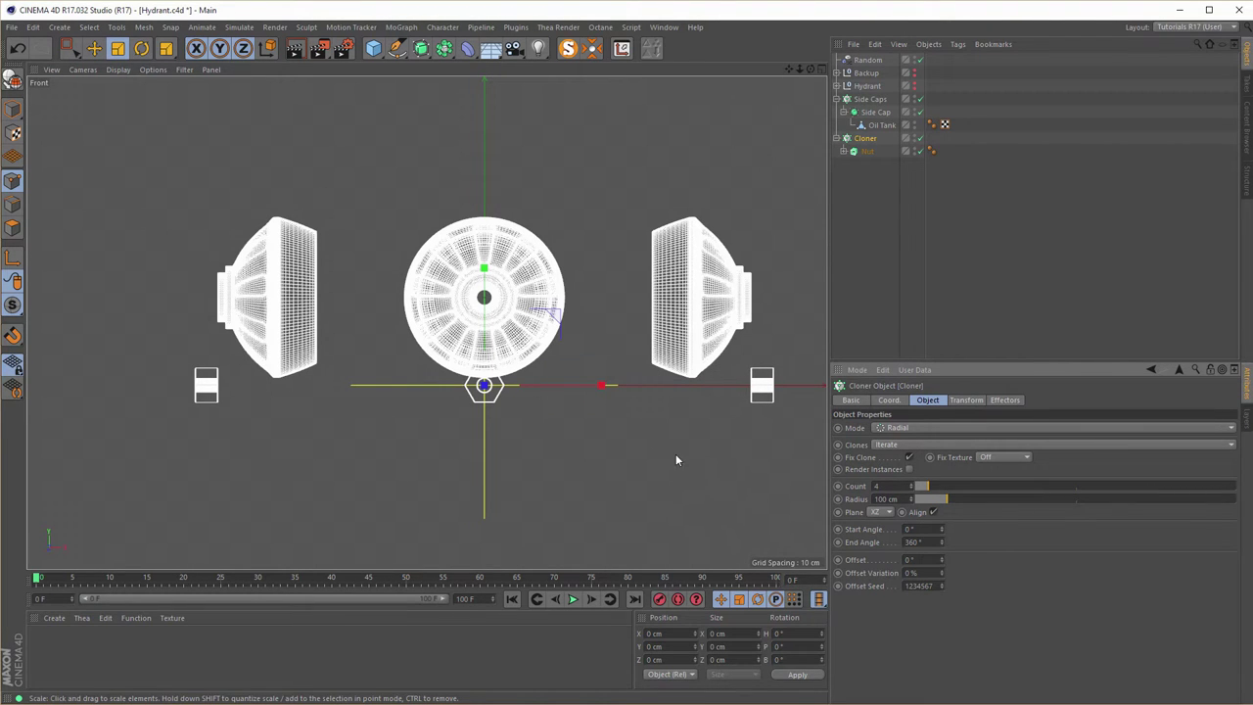
Move the Cloner up along Y so each nut centres on a side cap tip.
key("e")
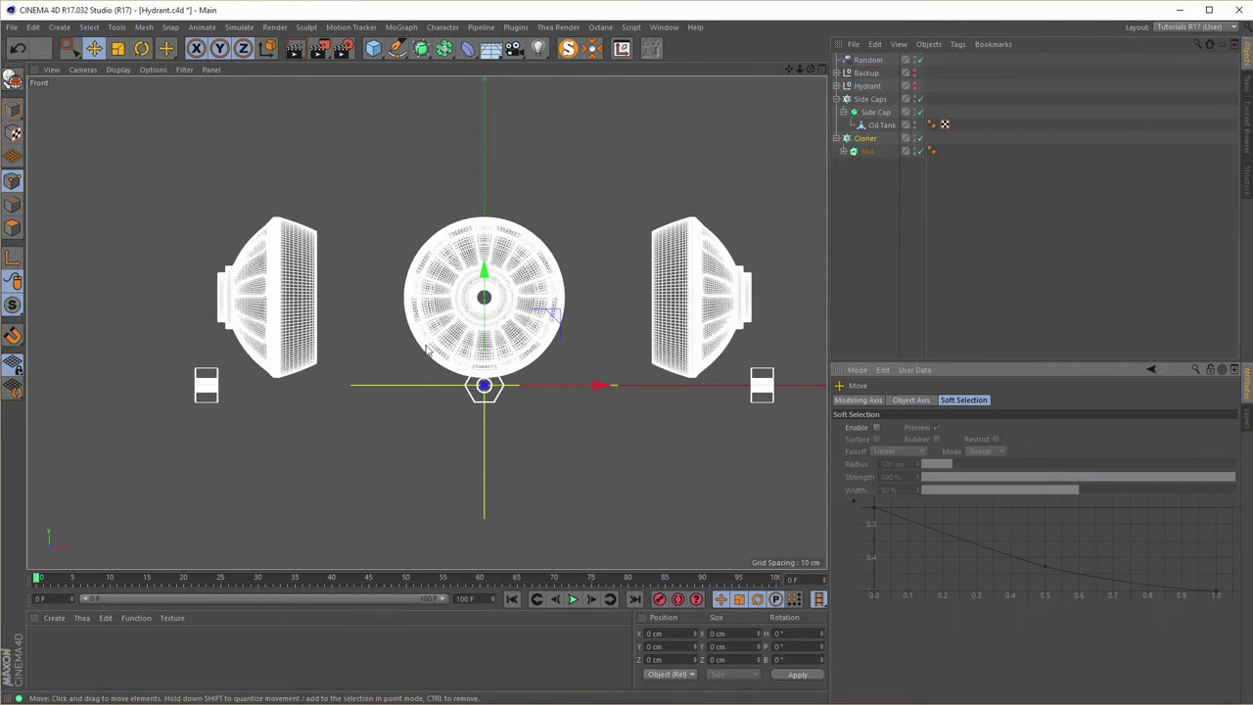
left_click_drag(484, 278, 488, 182)
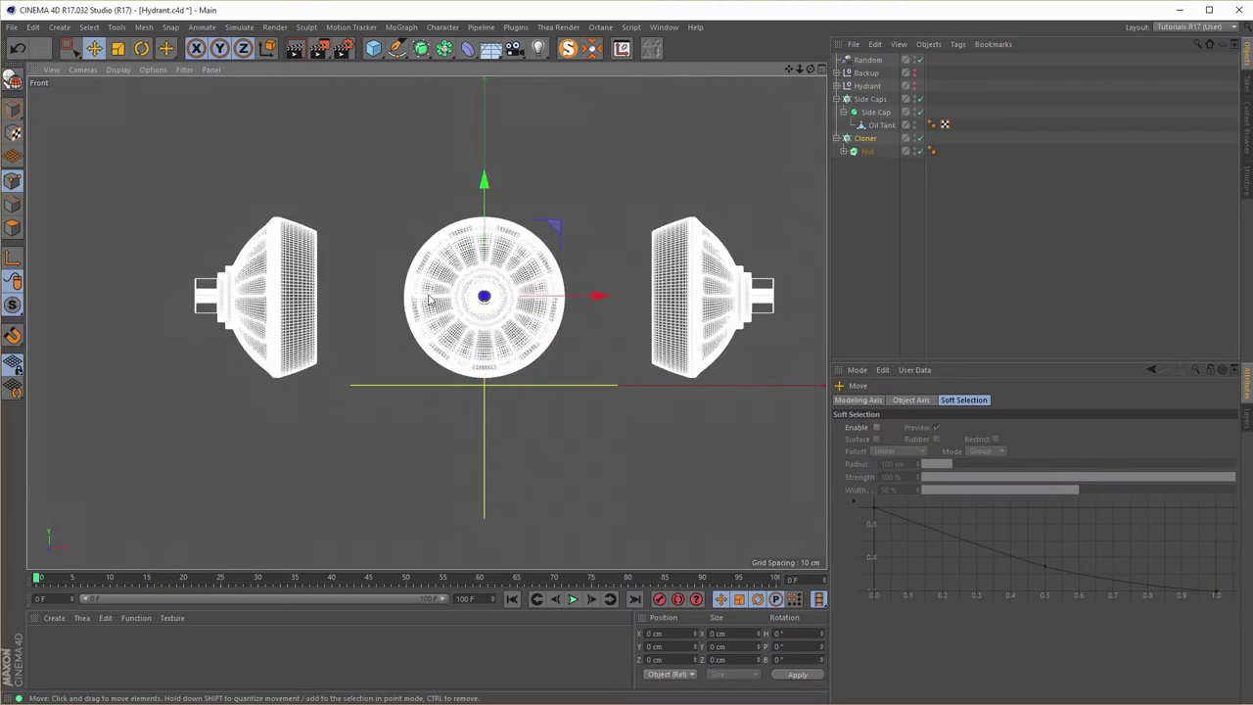
scroll(494, 297, "up", 4)
scroll(484, 296, "up", 7)
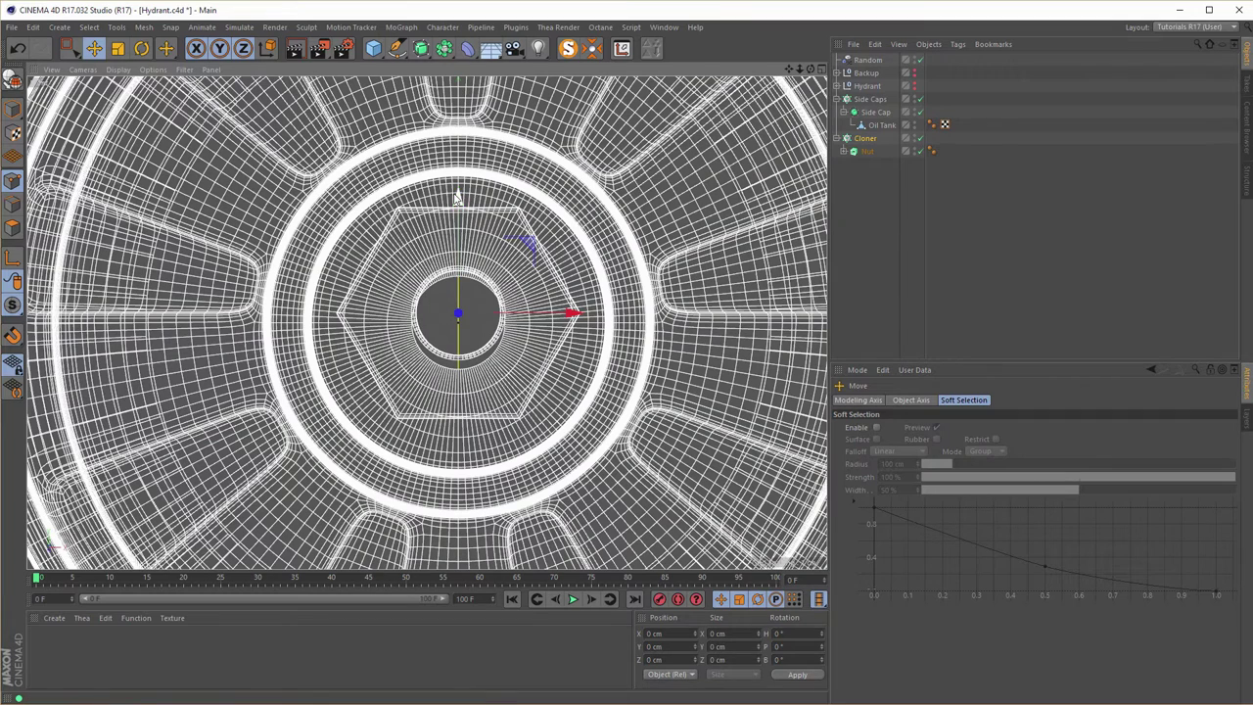
left_click_drag(457, 197, 456, 205)
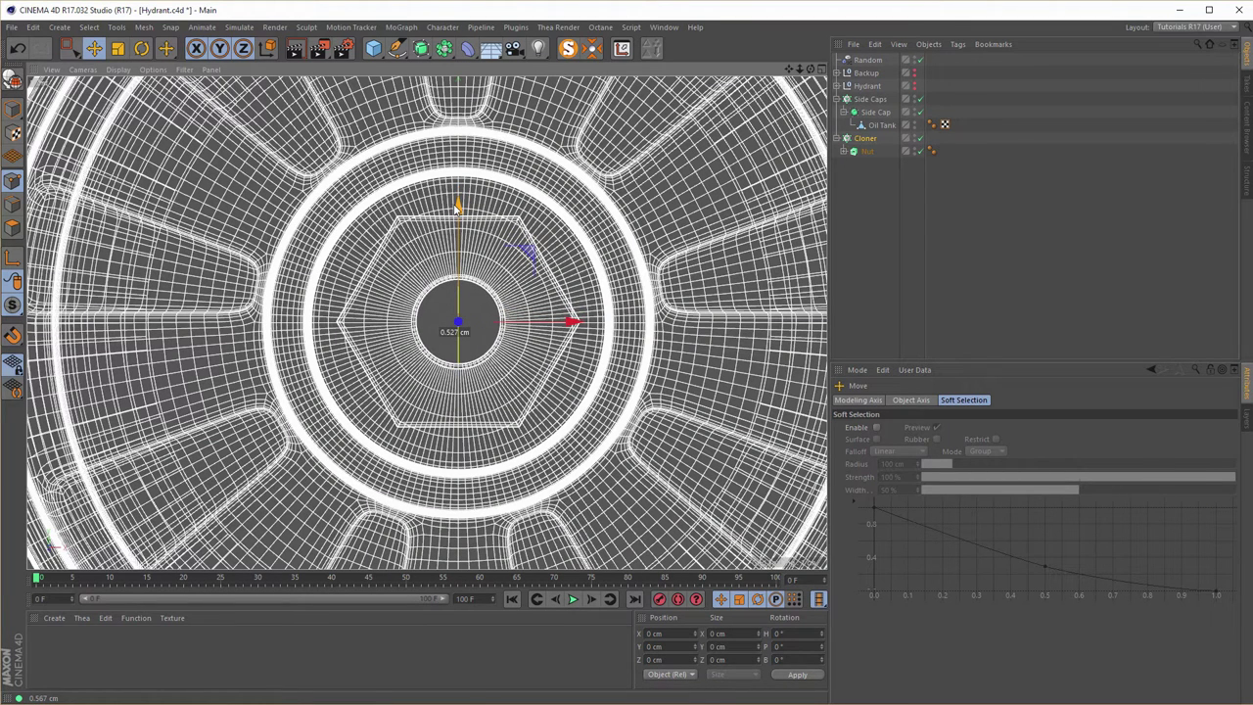
middle_click(456, 205)
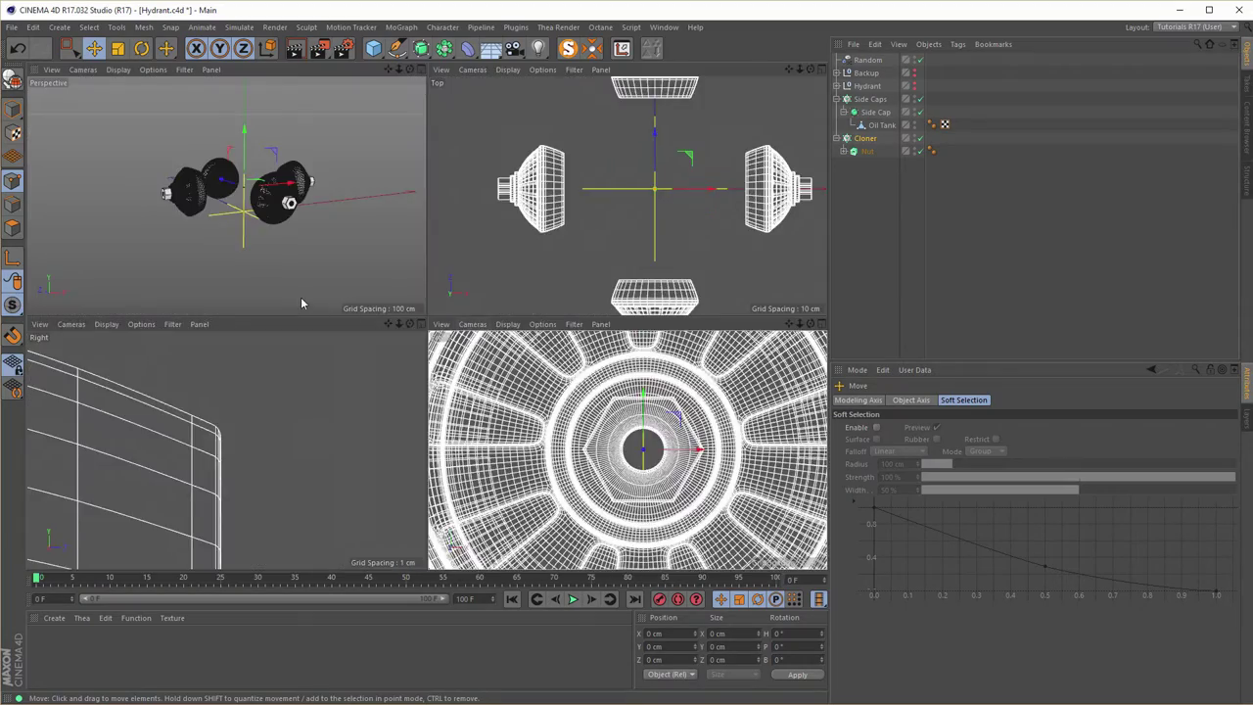
middle_click(303, 303)
scroll(362, 325, "up", 10)
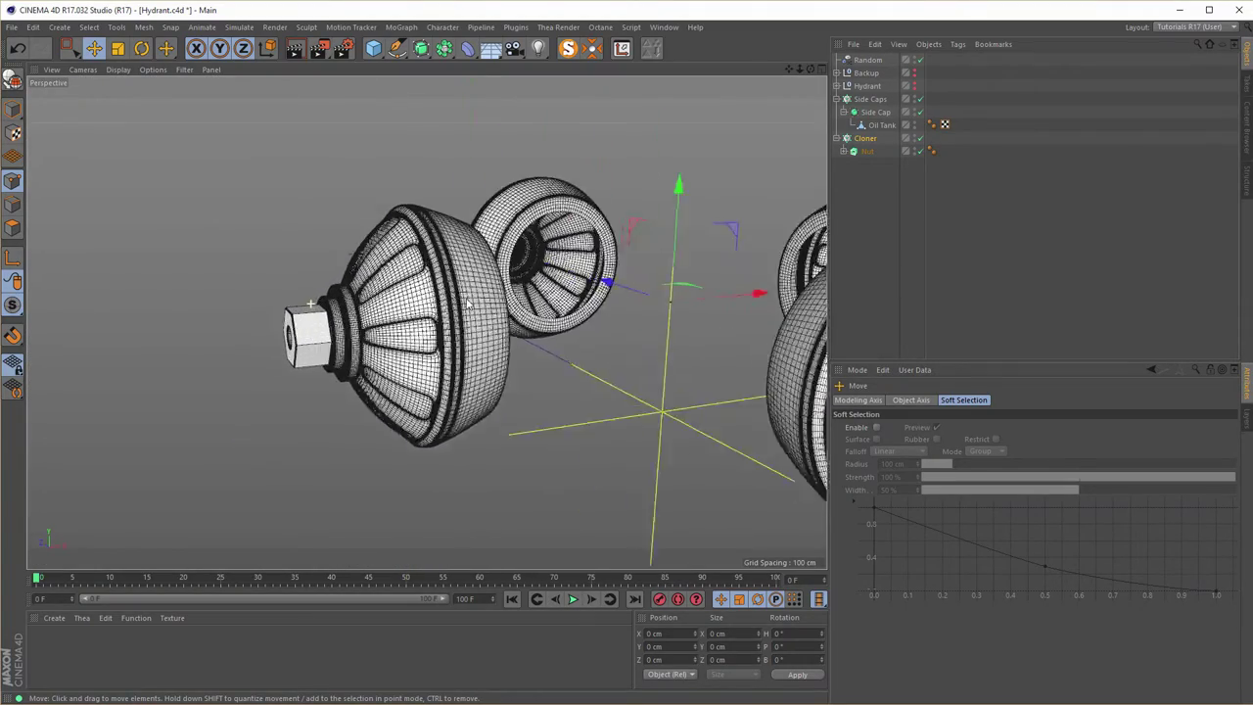
left_click_drag(288, 387, 451, 339, "alt")
scroll(404, 332, "up", 8)
scroll(450, 338, "down", 10)
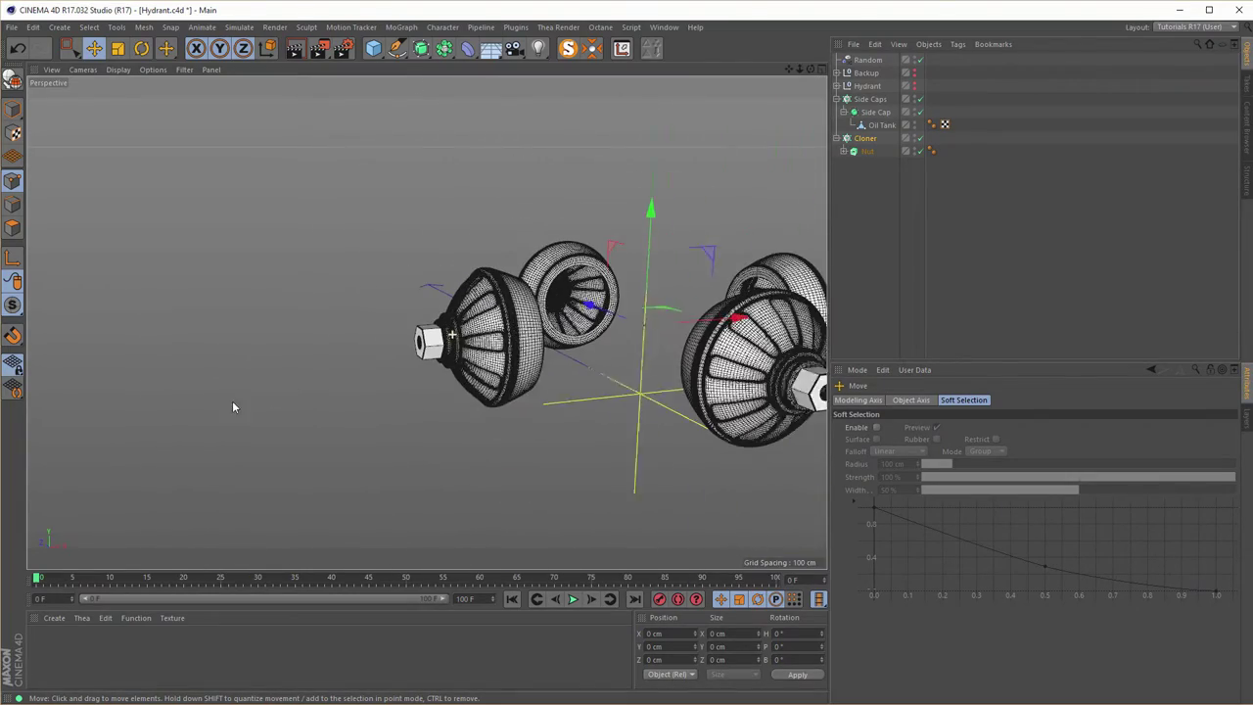
Unhide the Hydrant body and orbit around to check the nuts seated on the side caps.
key("h")
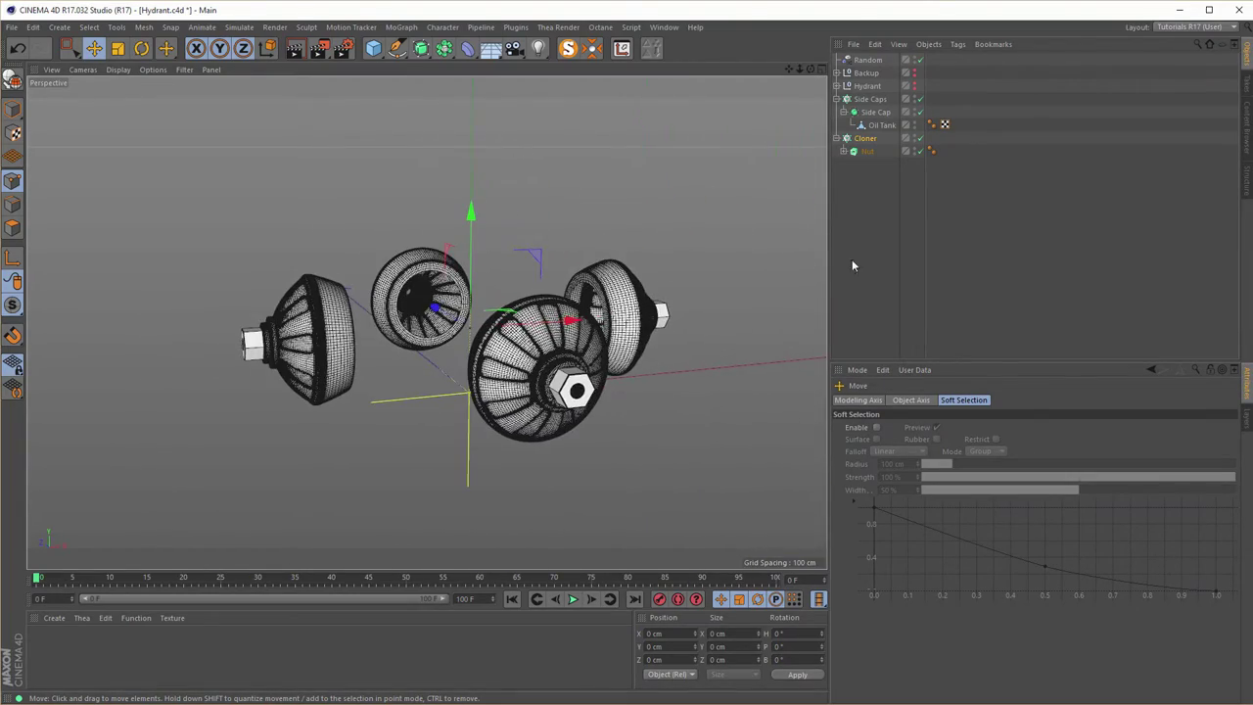
left_click(914, 86)
scroll(496, 364, "down", 5)
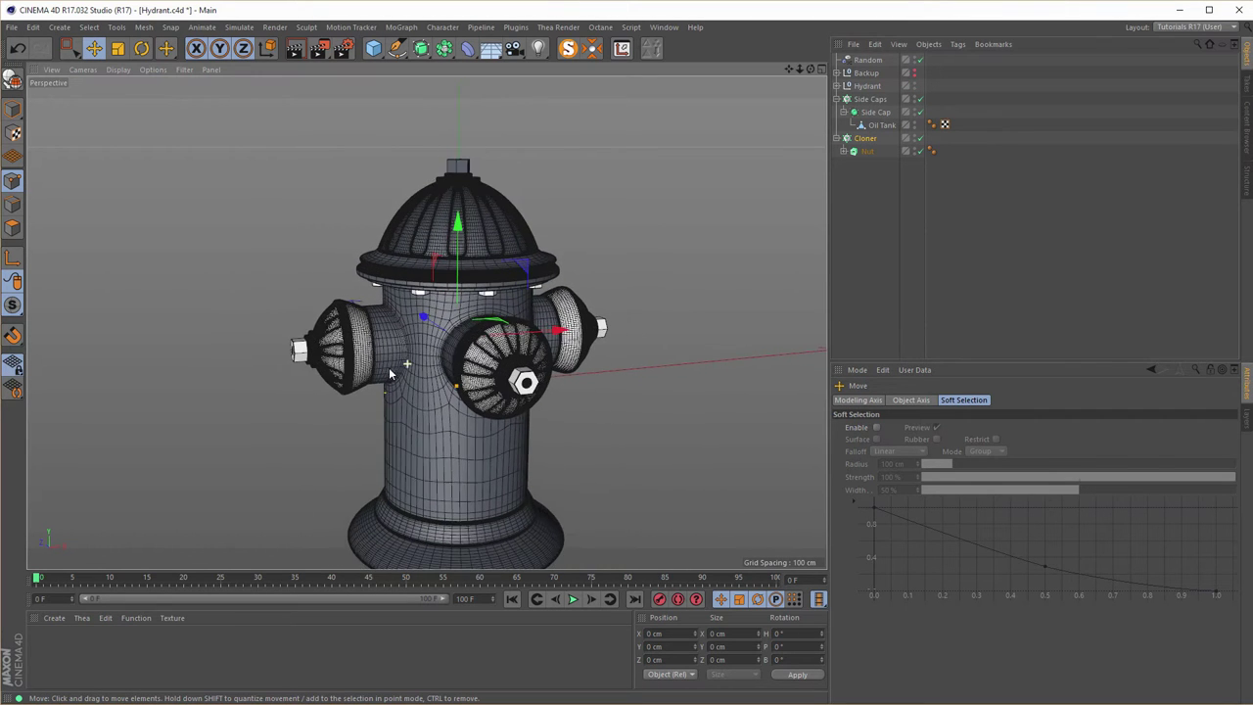
left_click_drag(389, 297, 350, 308, "alt")
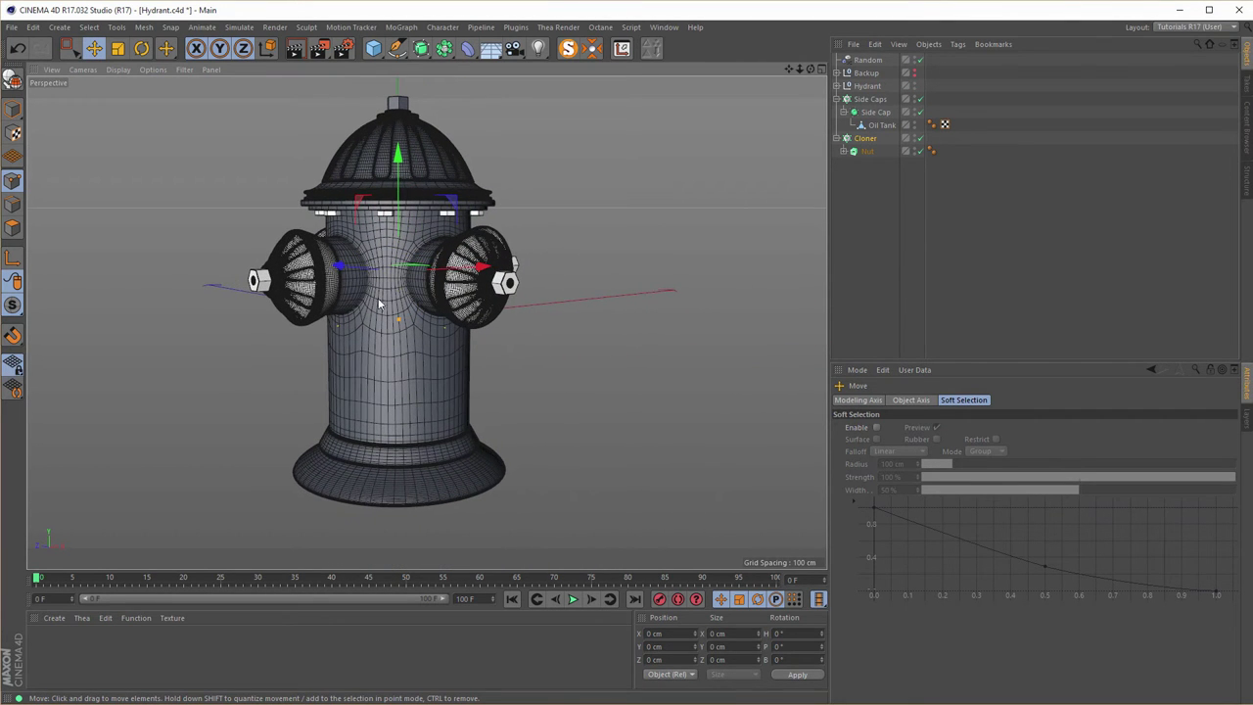
middle_click_drag(413, 288, 471, 307, "alt")
left_click_drag(471, 307, 531, 347, "alt")
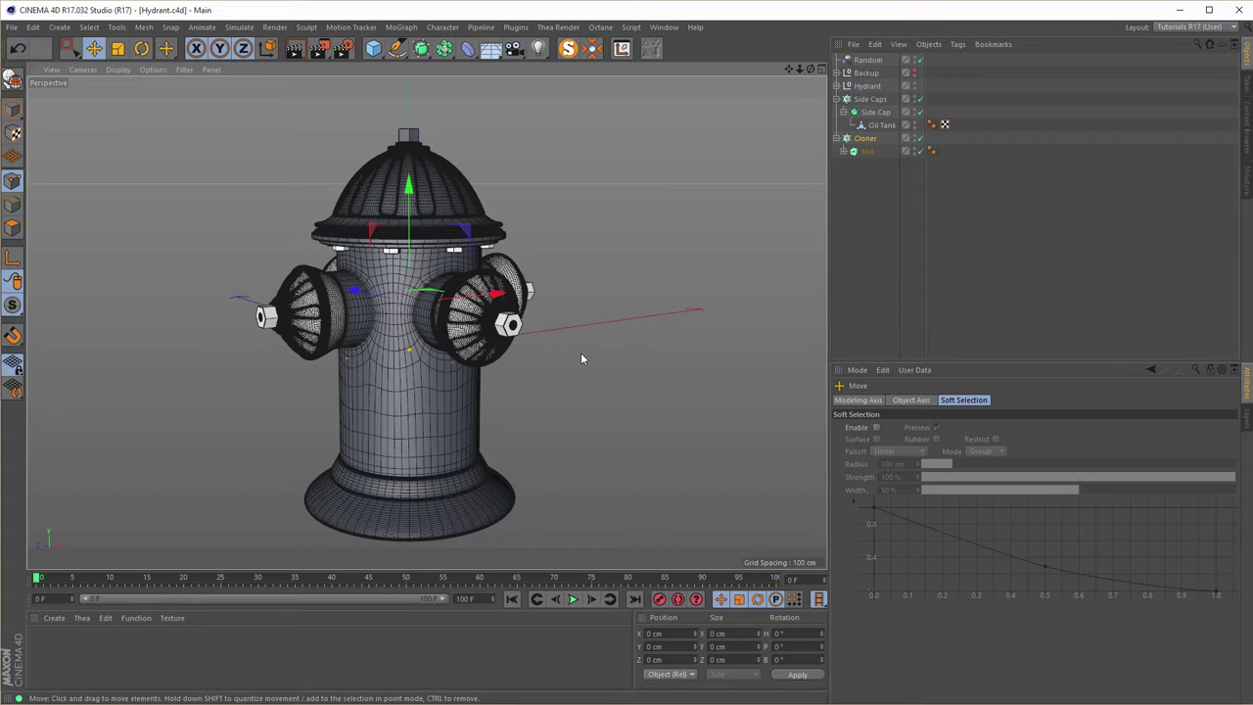
scroll(425, 287, "up", 5)
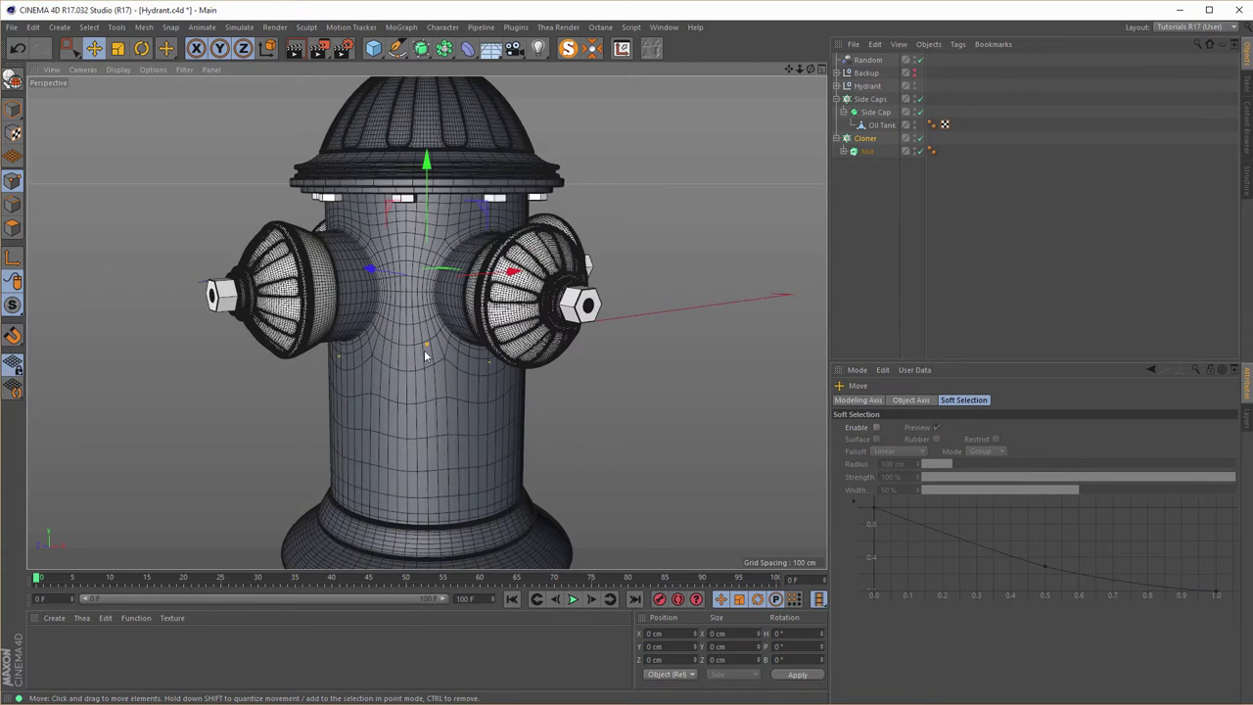
left_click_drag(466, 293, 446, 341, "alt")
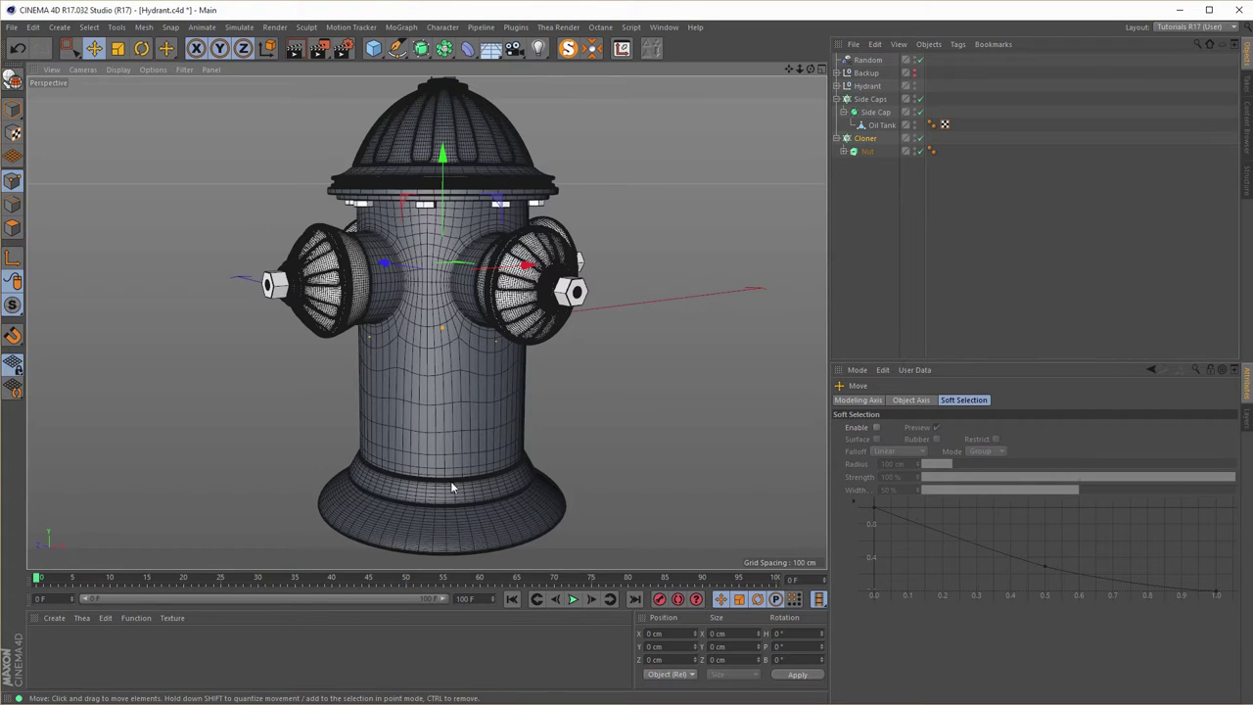
left_click(63, 648)
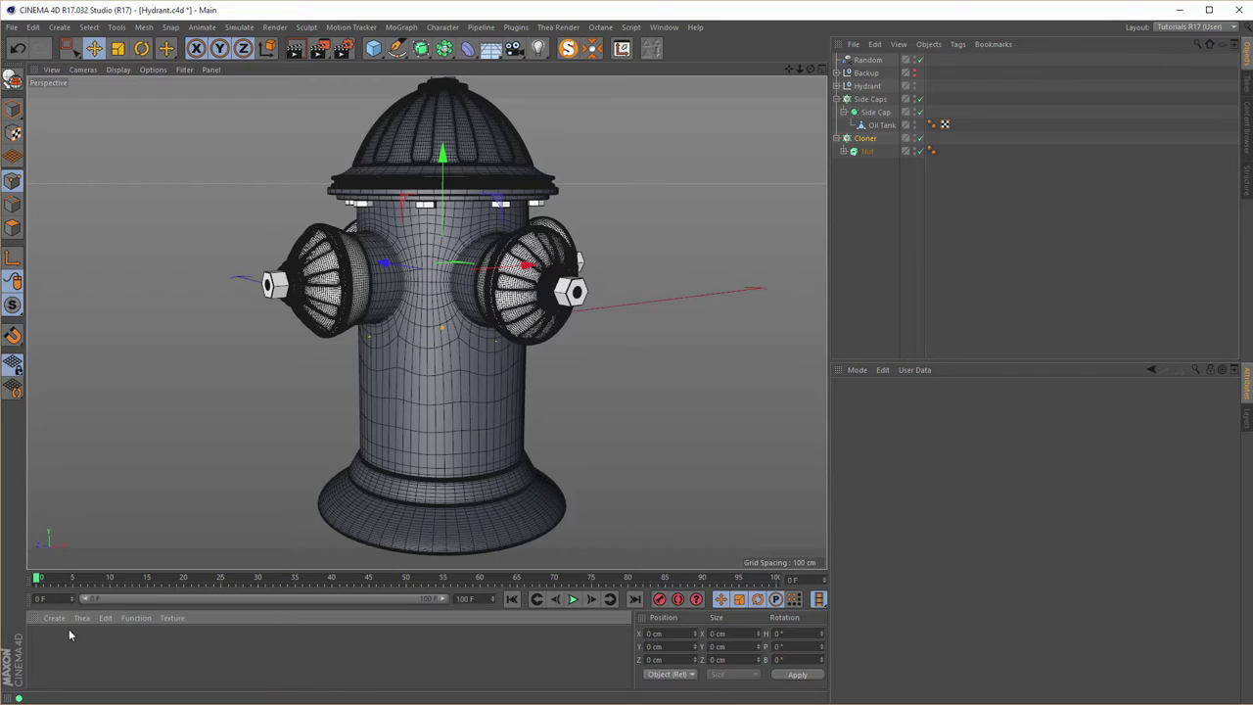
Create a new material named Mat and open it in the Material Editor.
left_click(53, 618)
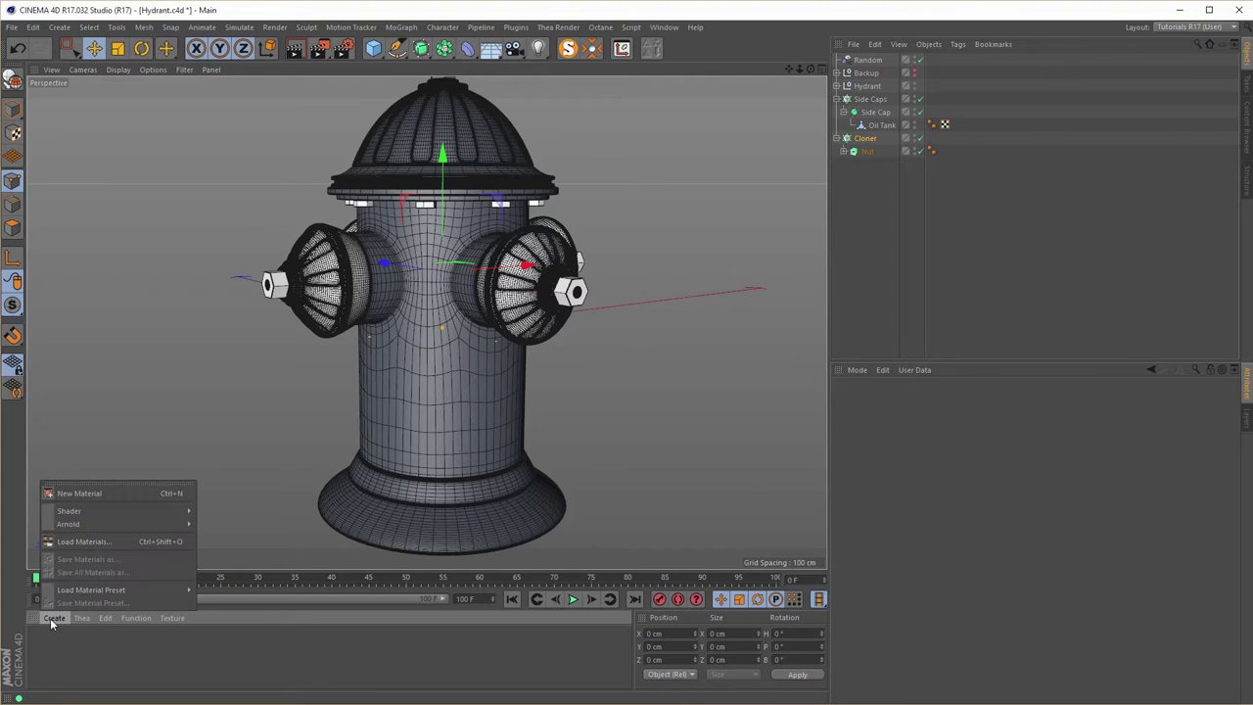
left_click(112, 650)
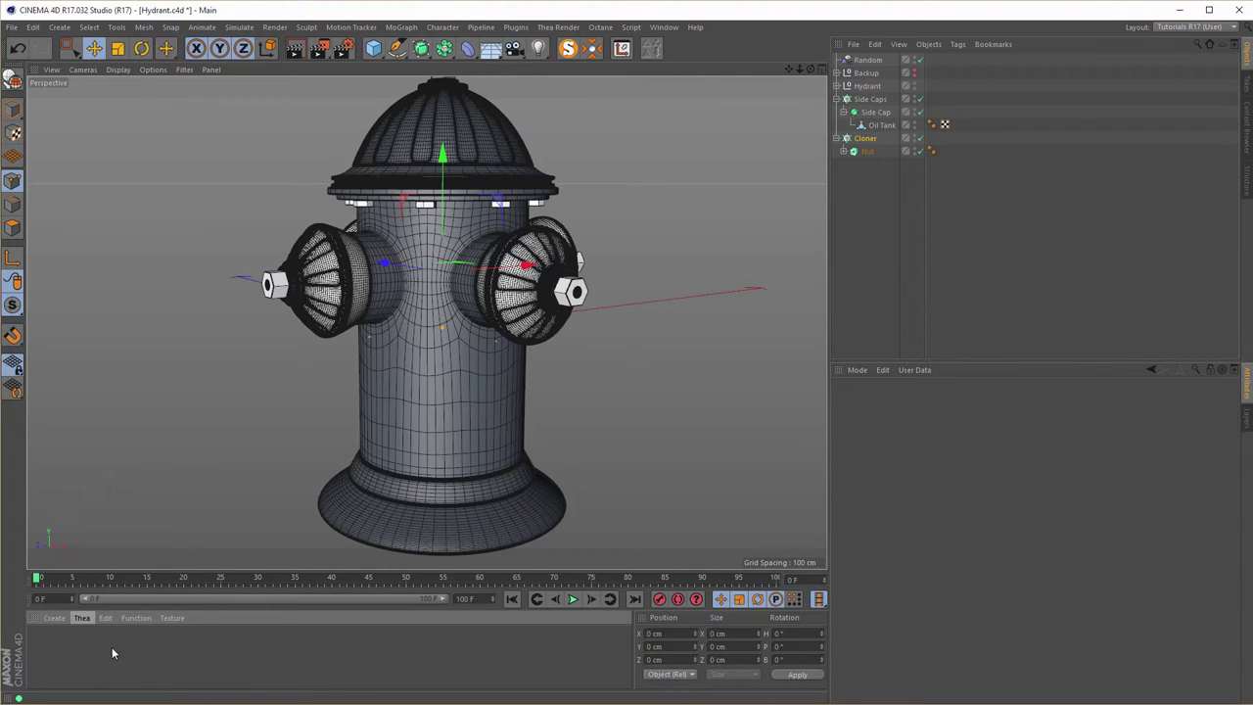
double_click(173, 654)
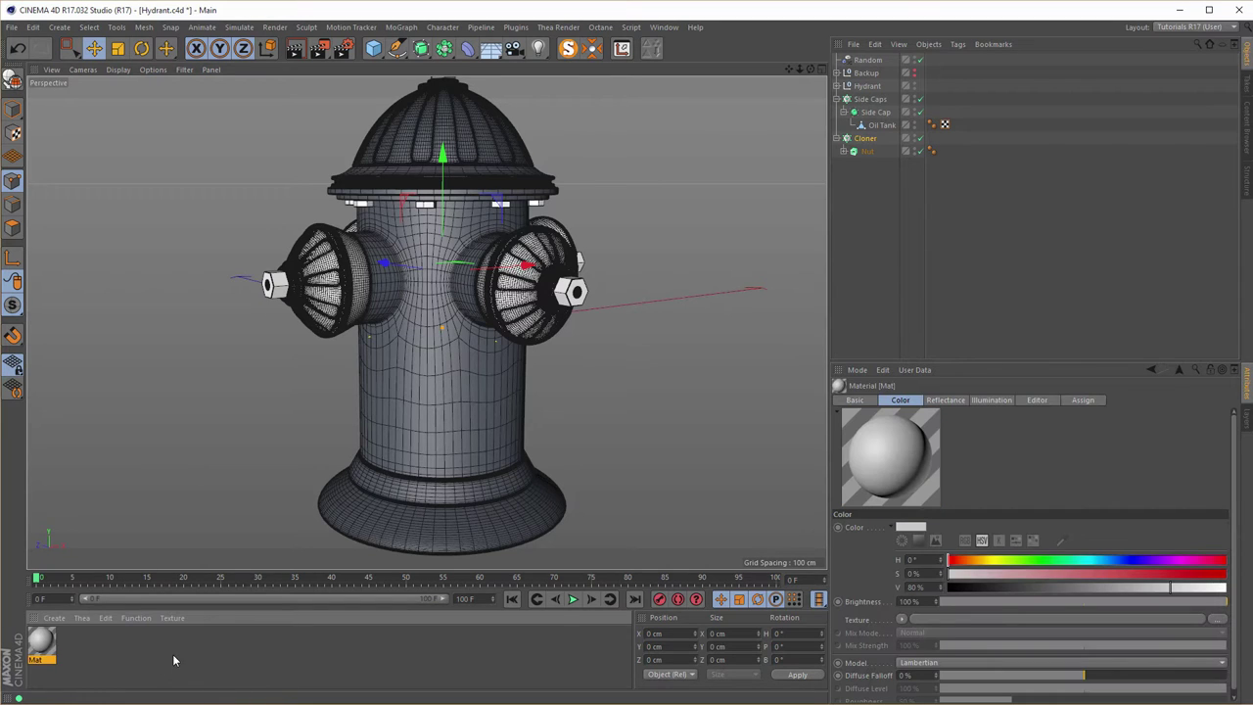
double_click(47, 650)
left_click_drag(312, 96, 916, 162)
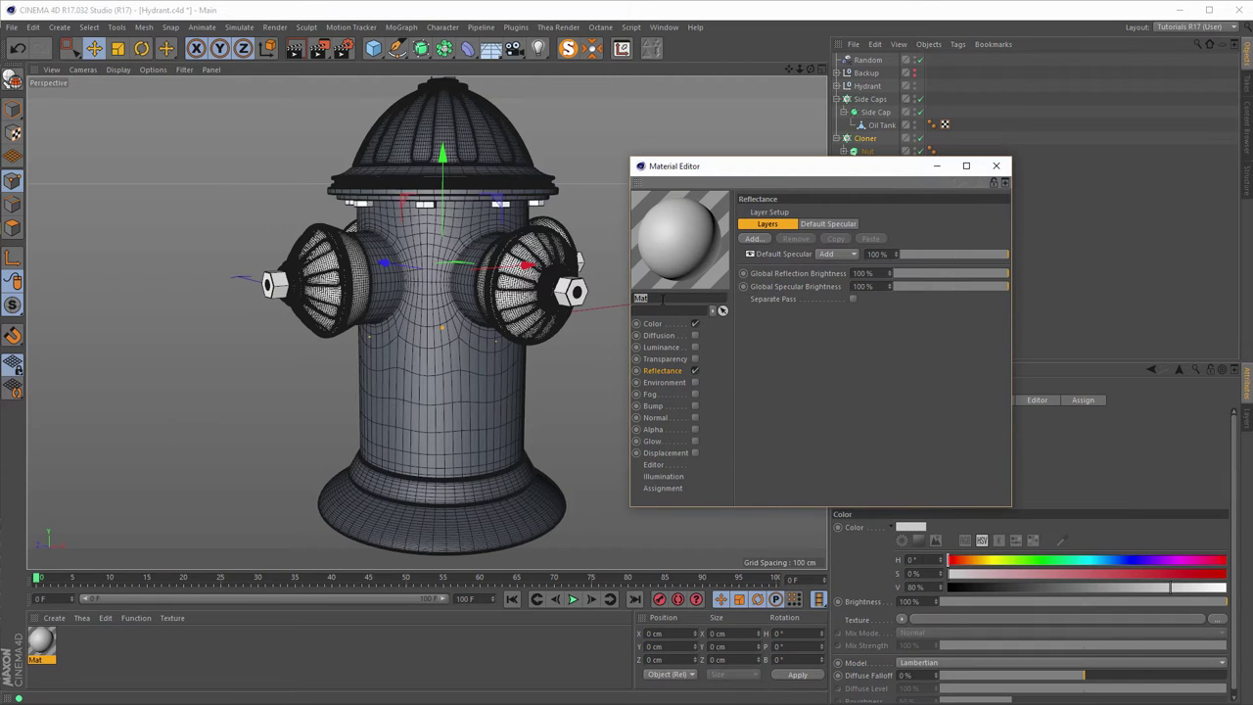
Set Mat's colour to yellow: H 58°, S 100%, V 79%.
left_click(652, 323)
left_click(881, 244)
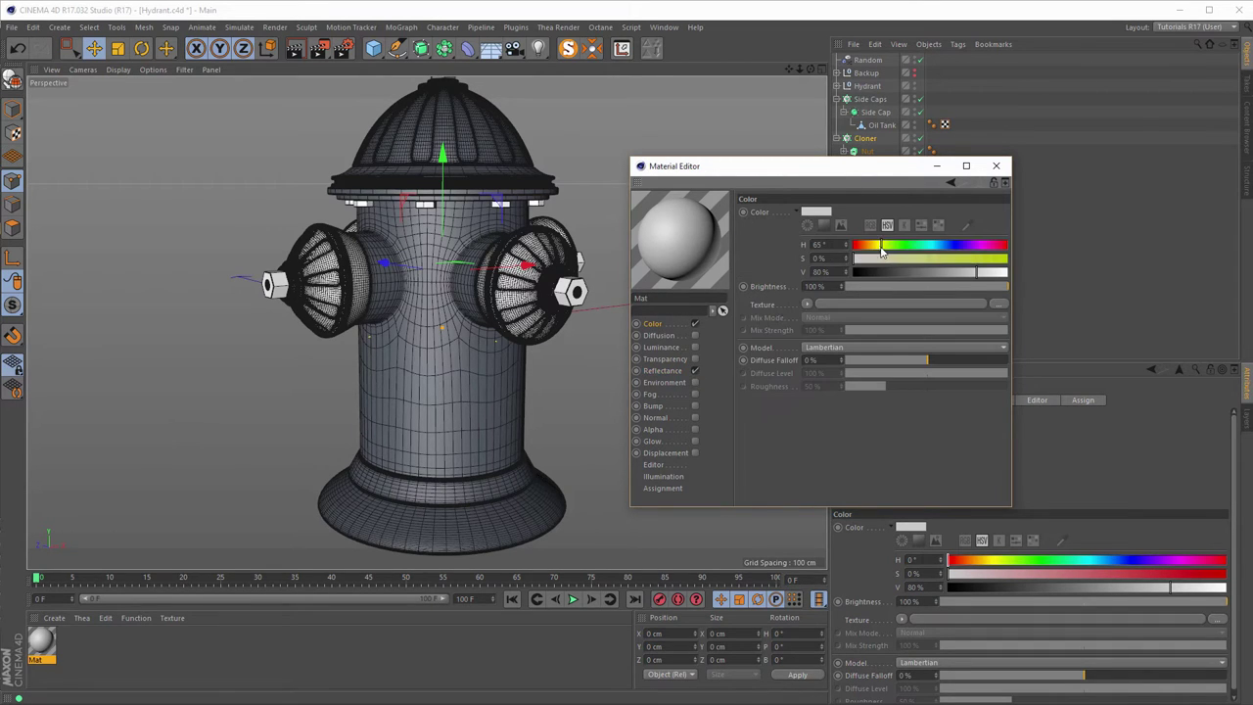
left_click_drag(886, 258, 1000, 264)
left_click(979, 273)
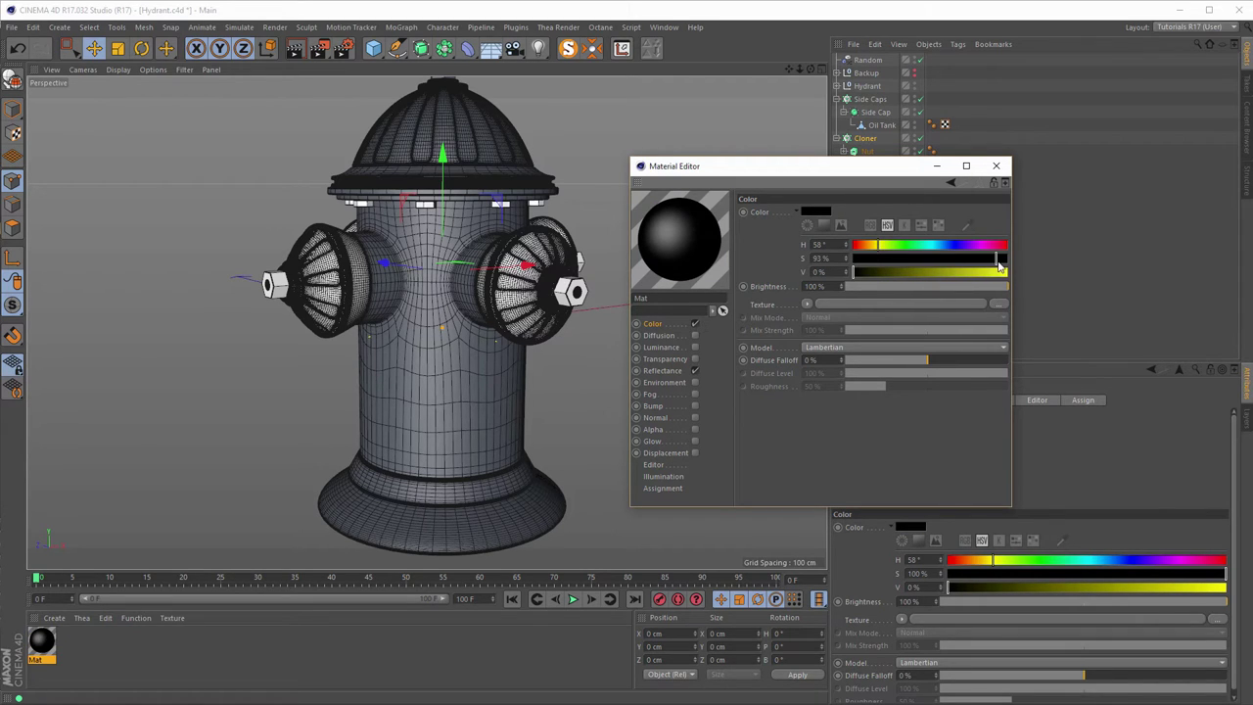
left_click_drag(891, 272, 1012, 260)
left_click_drag(977, 277, 974, 277)
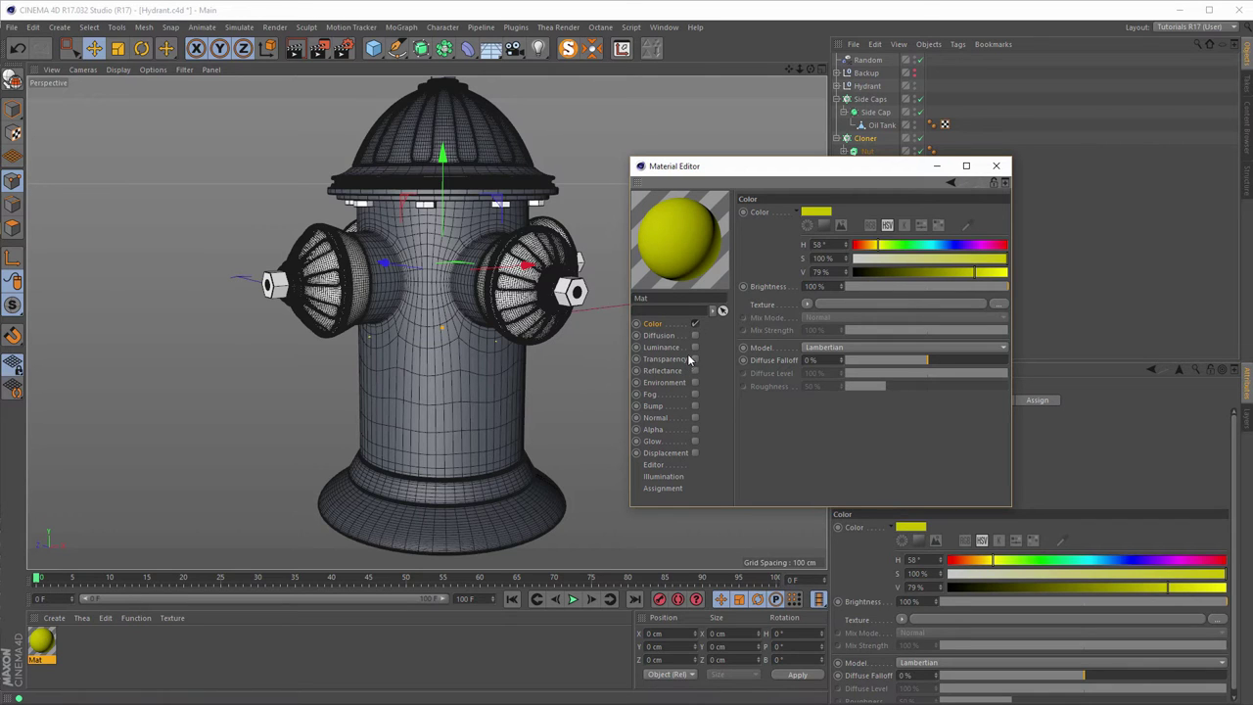
Replace Mat's Default Specular with a GGX reflection layer, specular and bump strength at 0%.
left_click(695, 370)
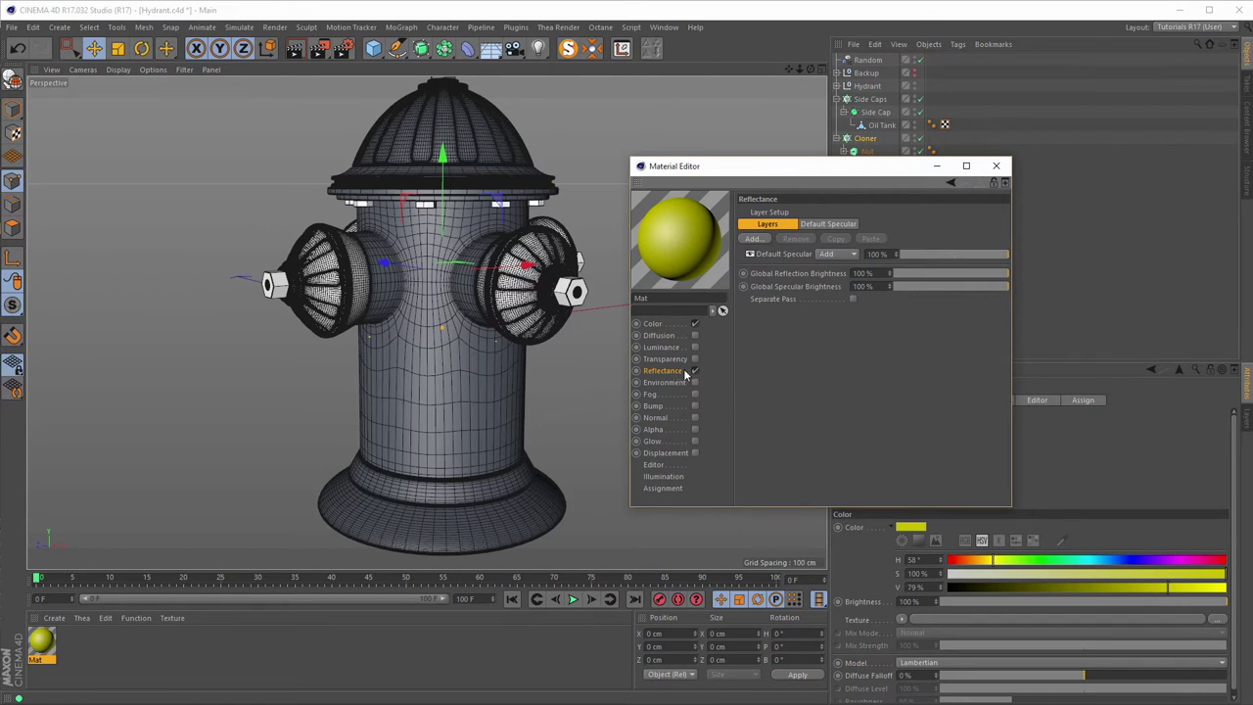
left_click(766, 255)
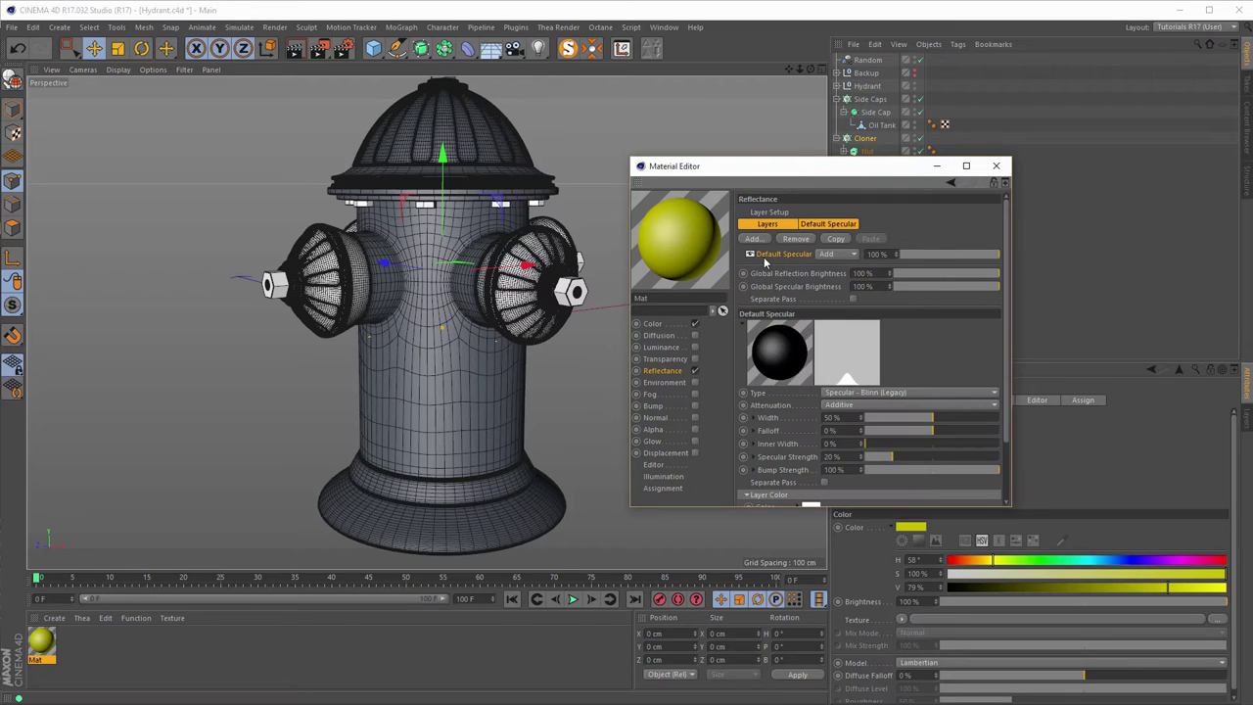
key("Delete")
left_click(753, 239)
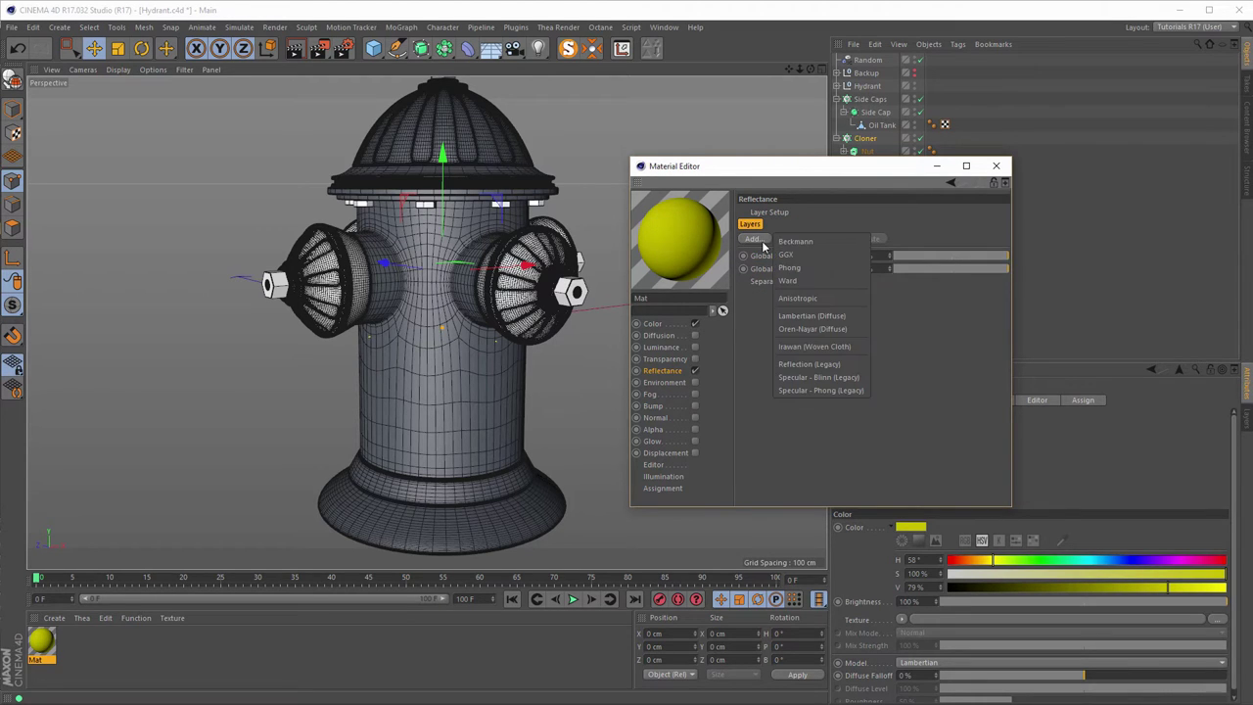
left_click(799, 263)
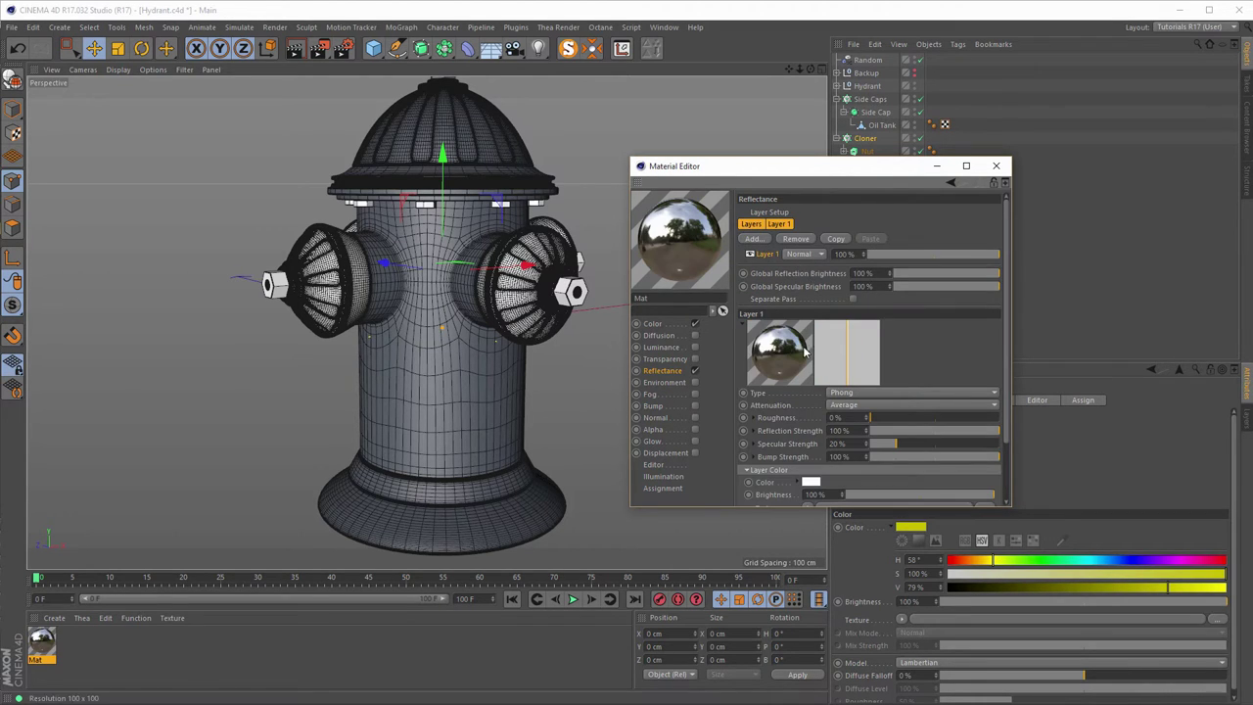
left_click(843, 393)
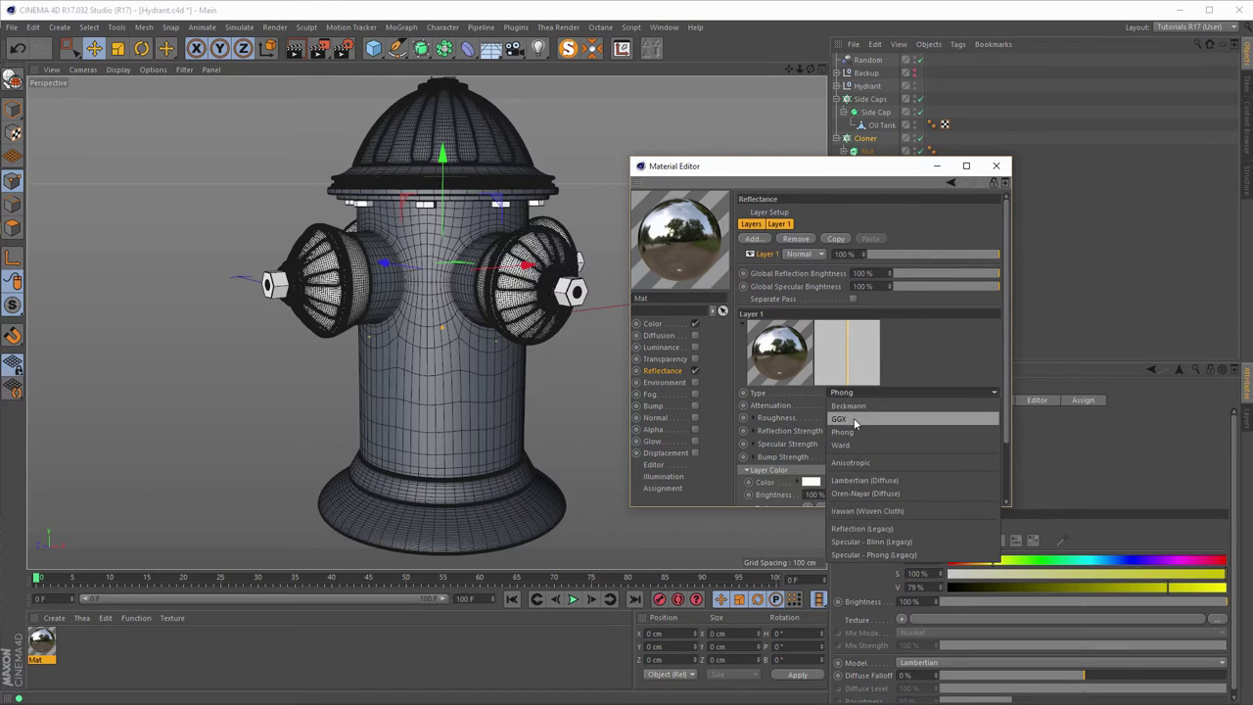
left_click(853, 418)
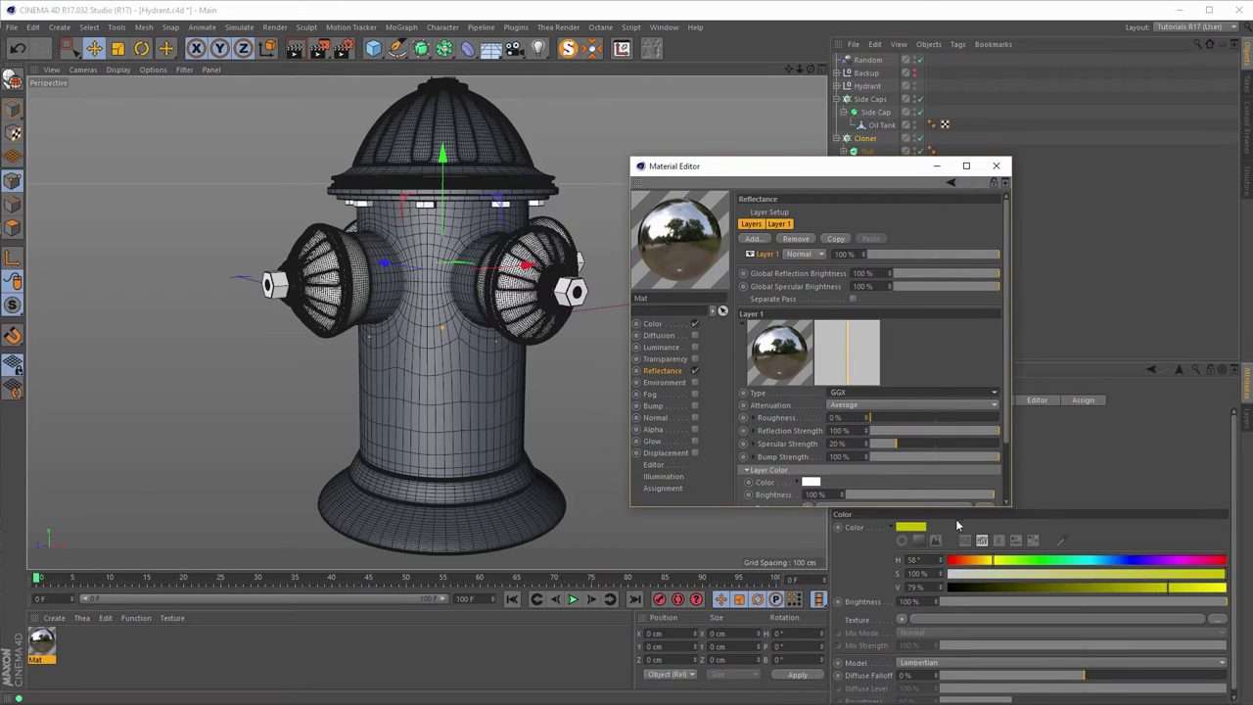
left_click_drag(960, 510, 950, 620)
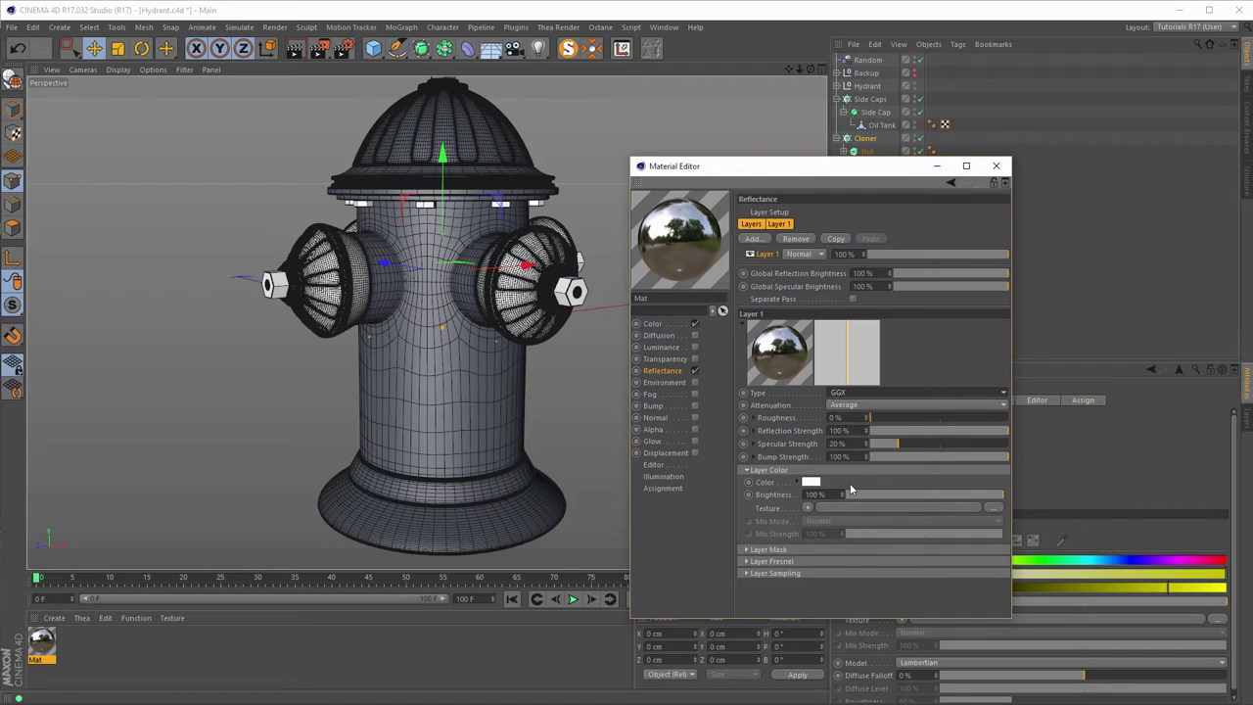
left_click_drag(895, 446, 852, 473)
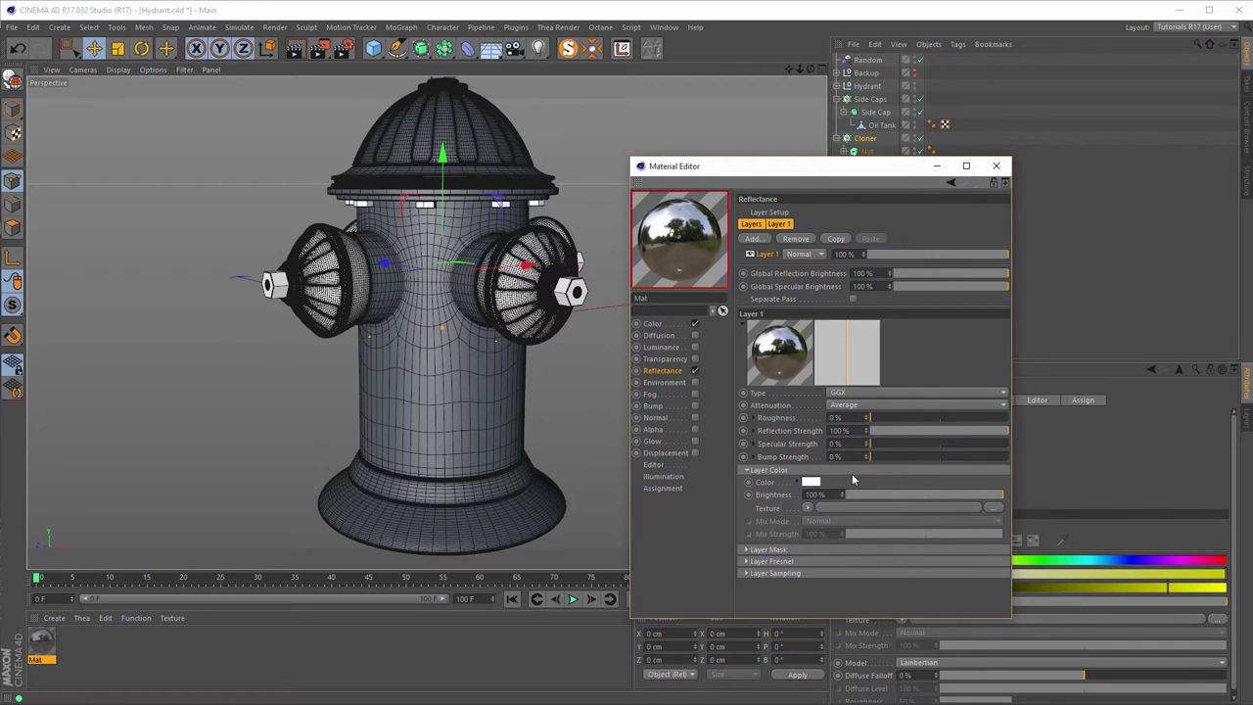
left_click_drag(915, 430, 882, 435)
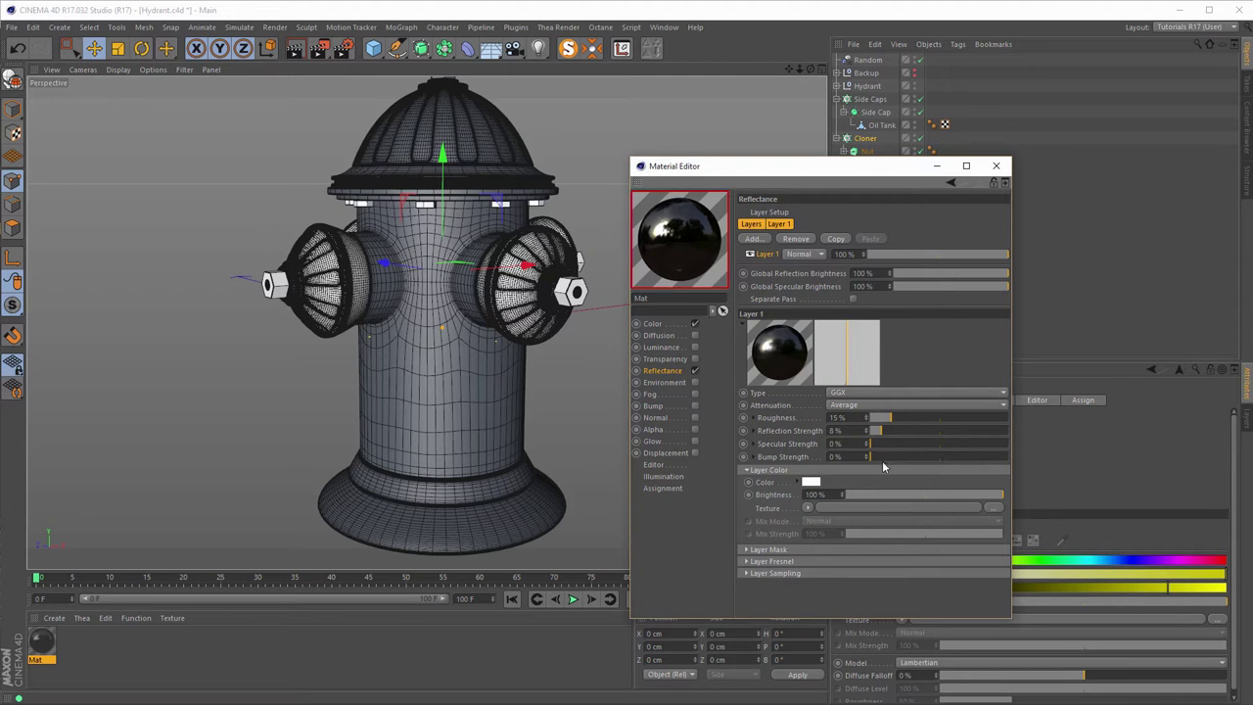
Set the GGX layer's Fresnel to Conductor with the Iron metal preset.
left_click(804, 560)
left_click(814, 573)
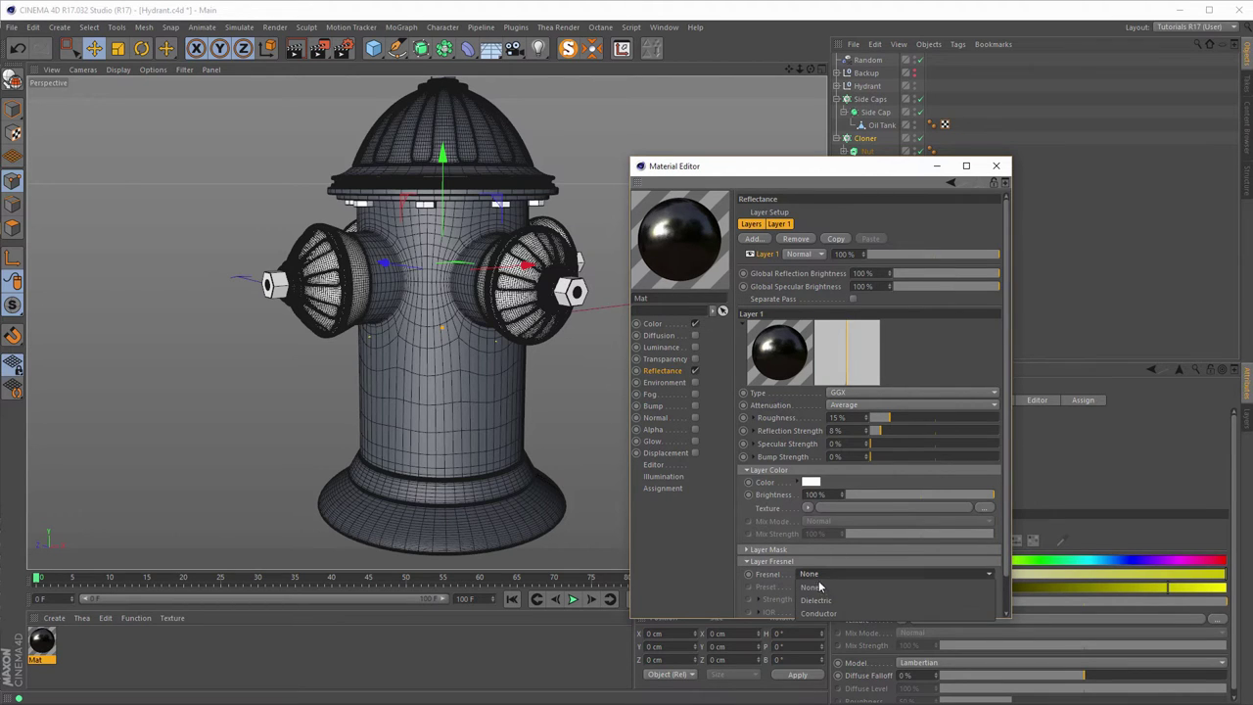
left_click(818, 613)
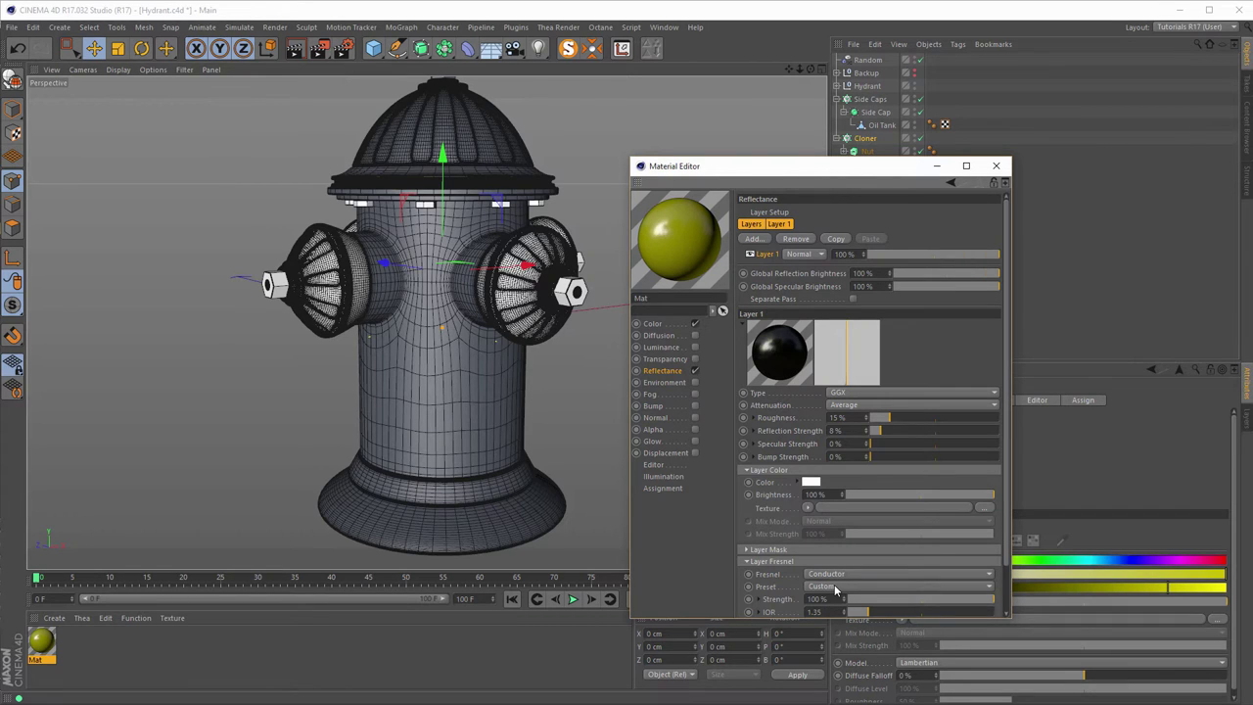
left_click(834, 587)
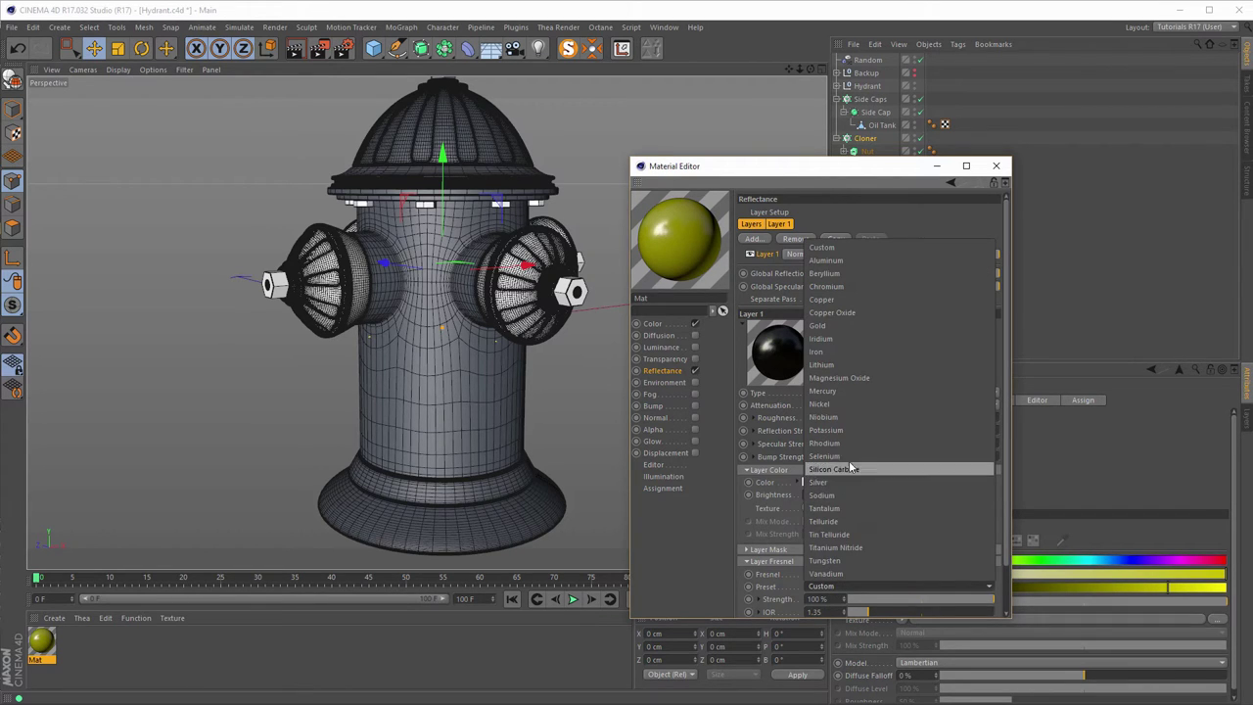
left_click(869, 352)
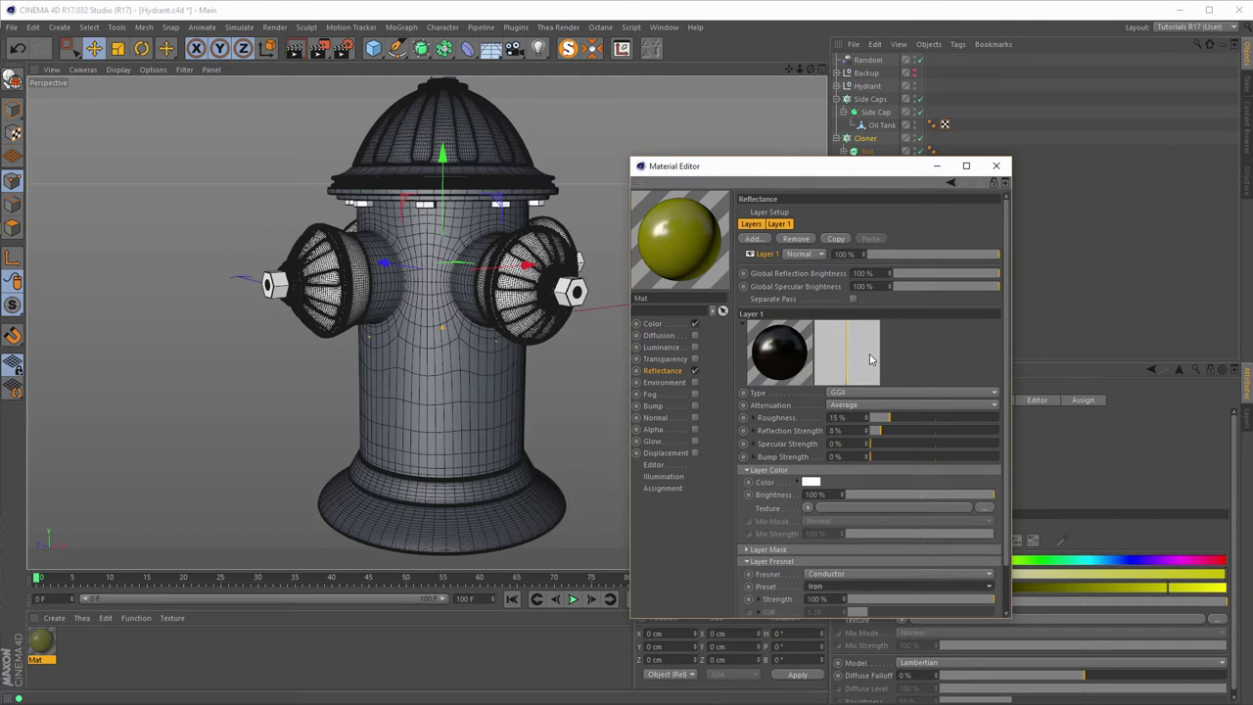
left_click(998, 167)
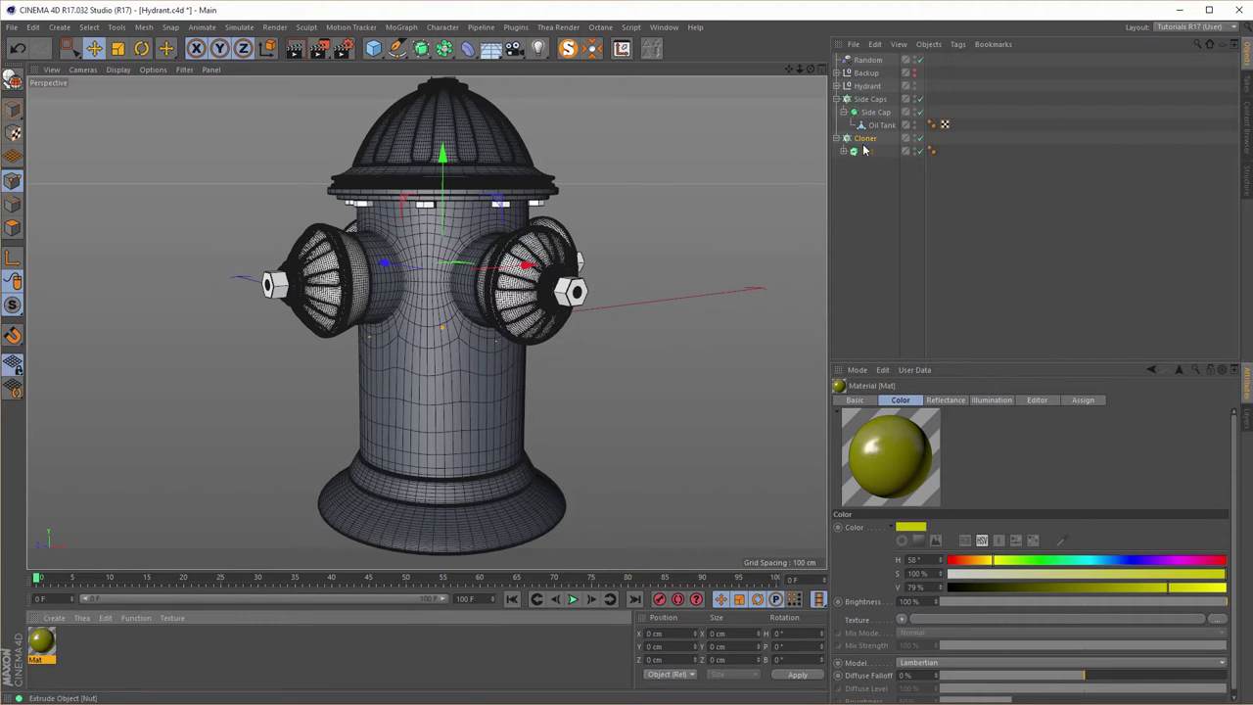
Apply the yellow Mat material to the Nut inside the Hydrant group.
left_click(837, 86)
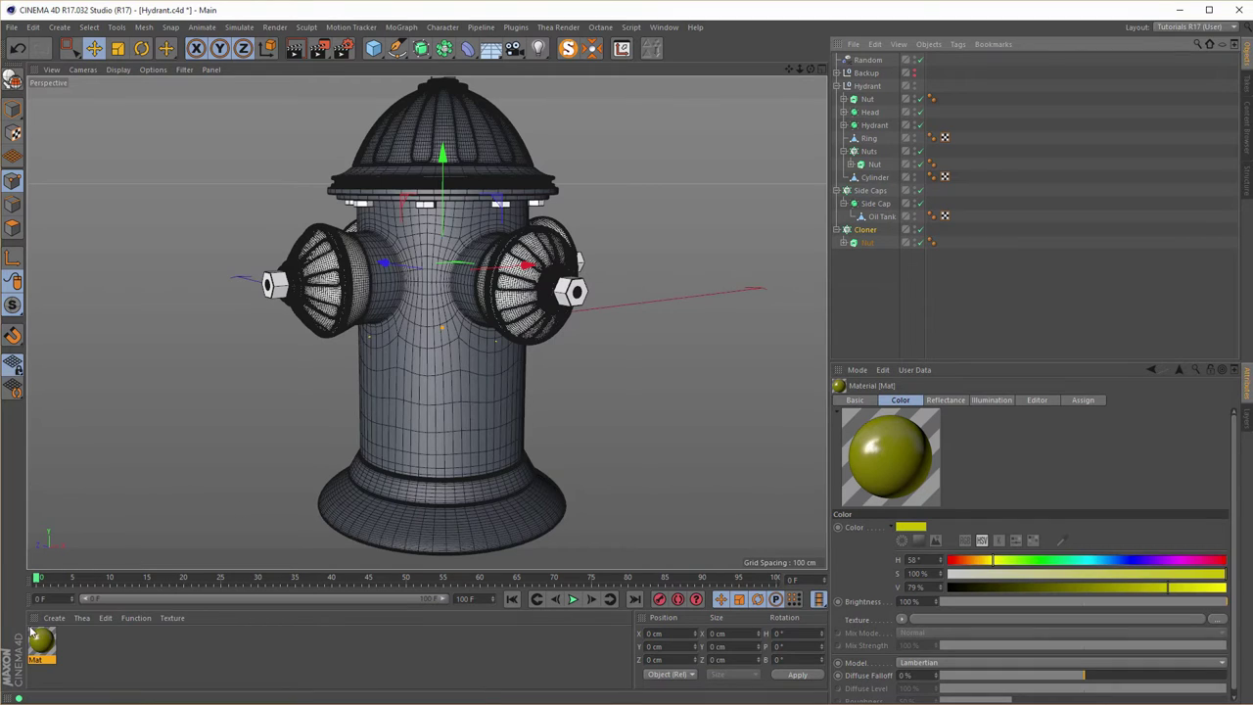
left_click_drag(41, 641, 867, 98)
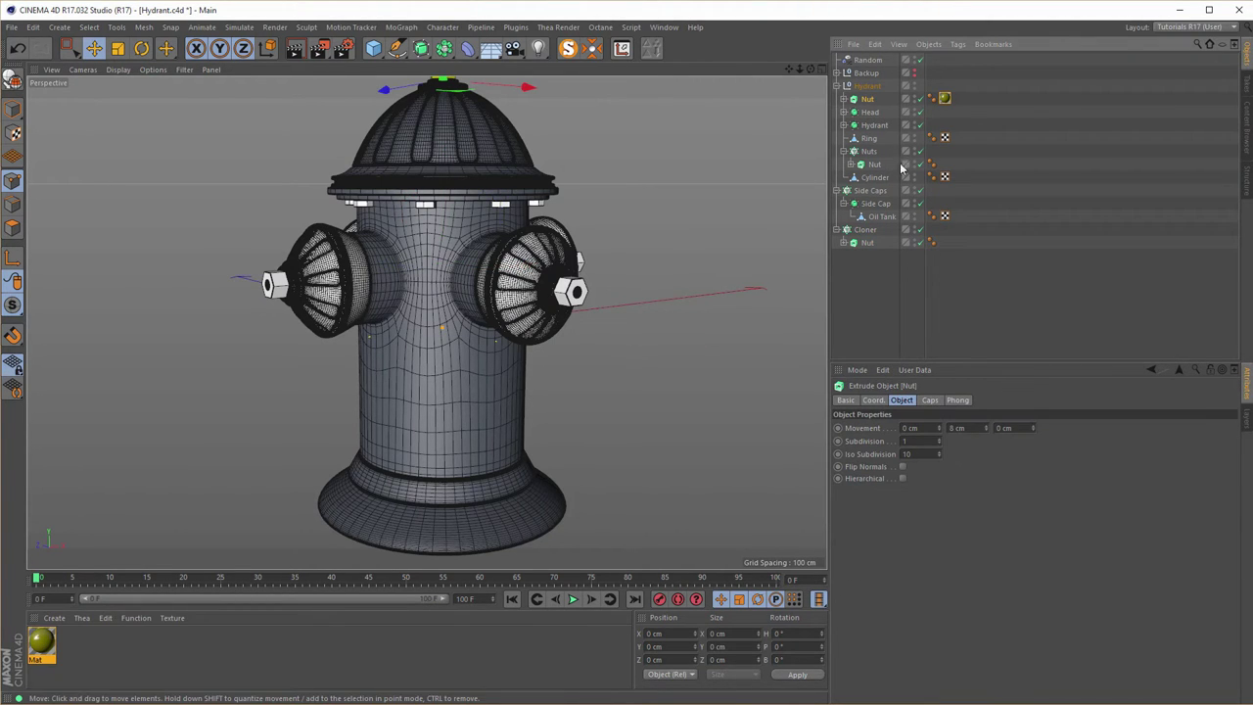
left_click(944, 100)
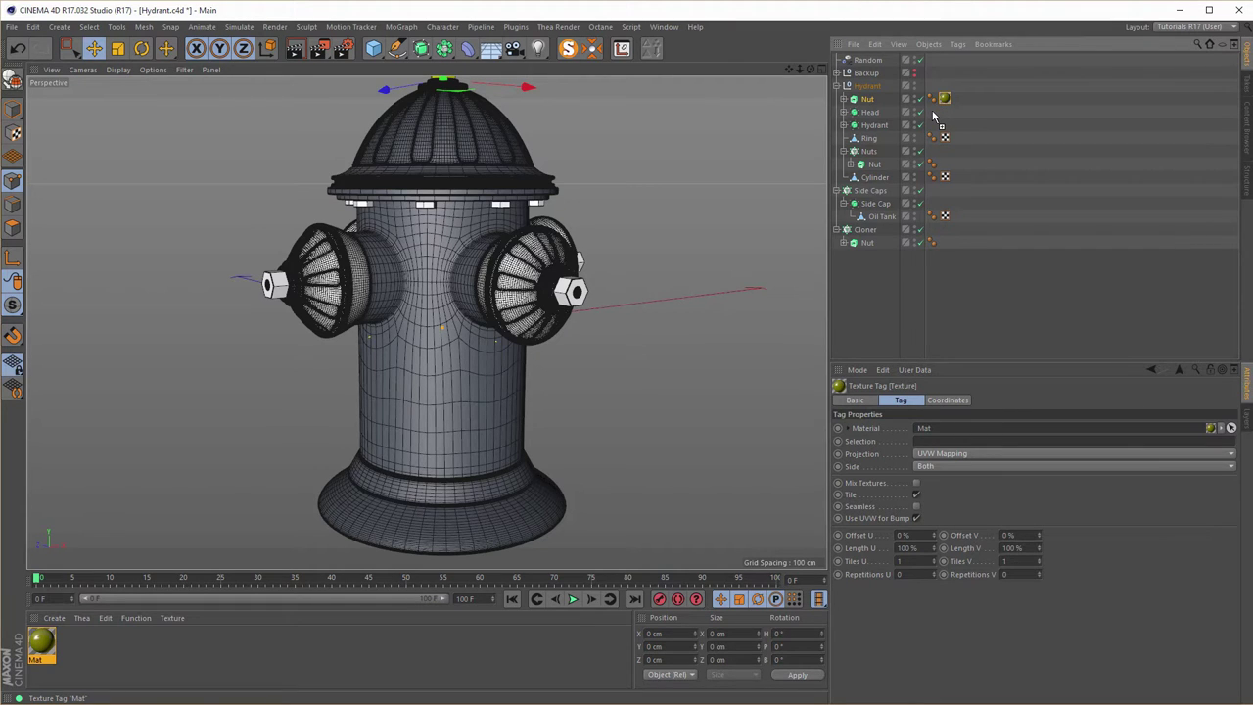
Copy the Mat tag onto Head, Hydrant body, Ring, Nuts, Cylinder, Side Caps and the cloned nuts.
left_click_drag(935, 115, 932, 114, "ctrl")
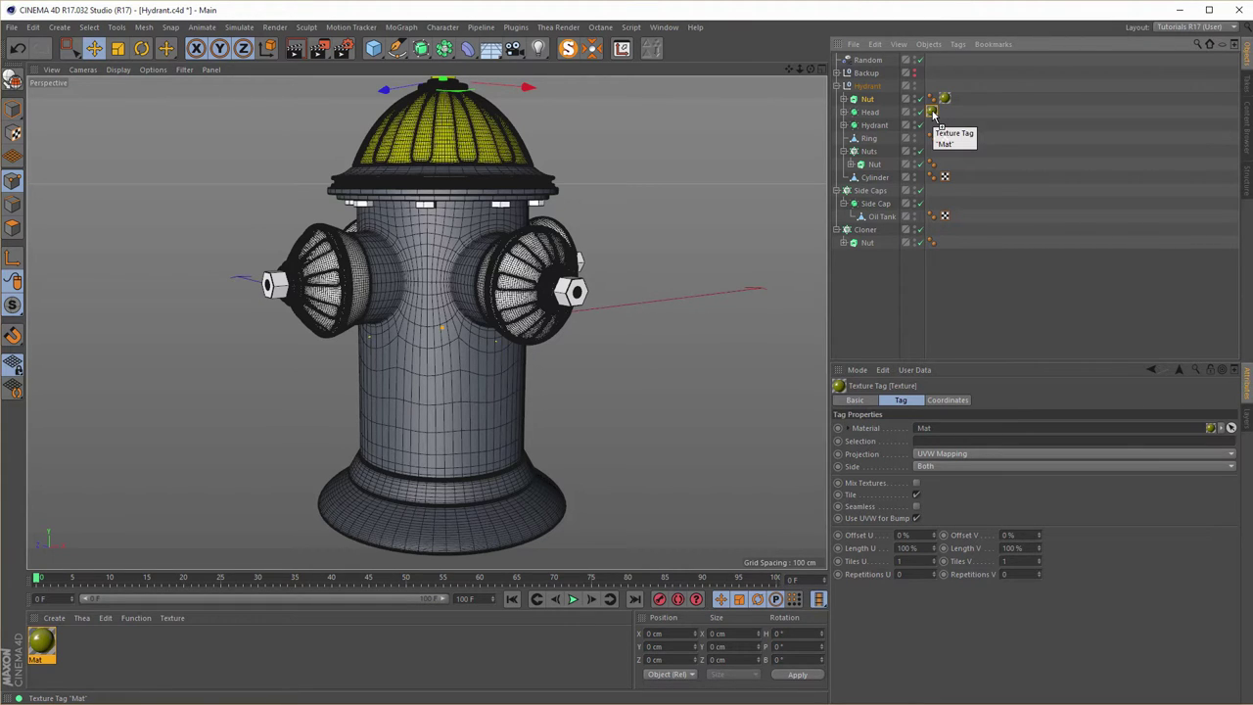
left_click_drag(932, 113, 931, 126, "ctrl")
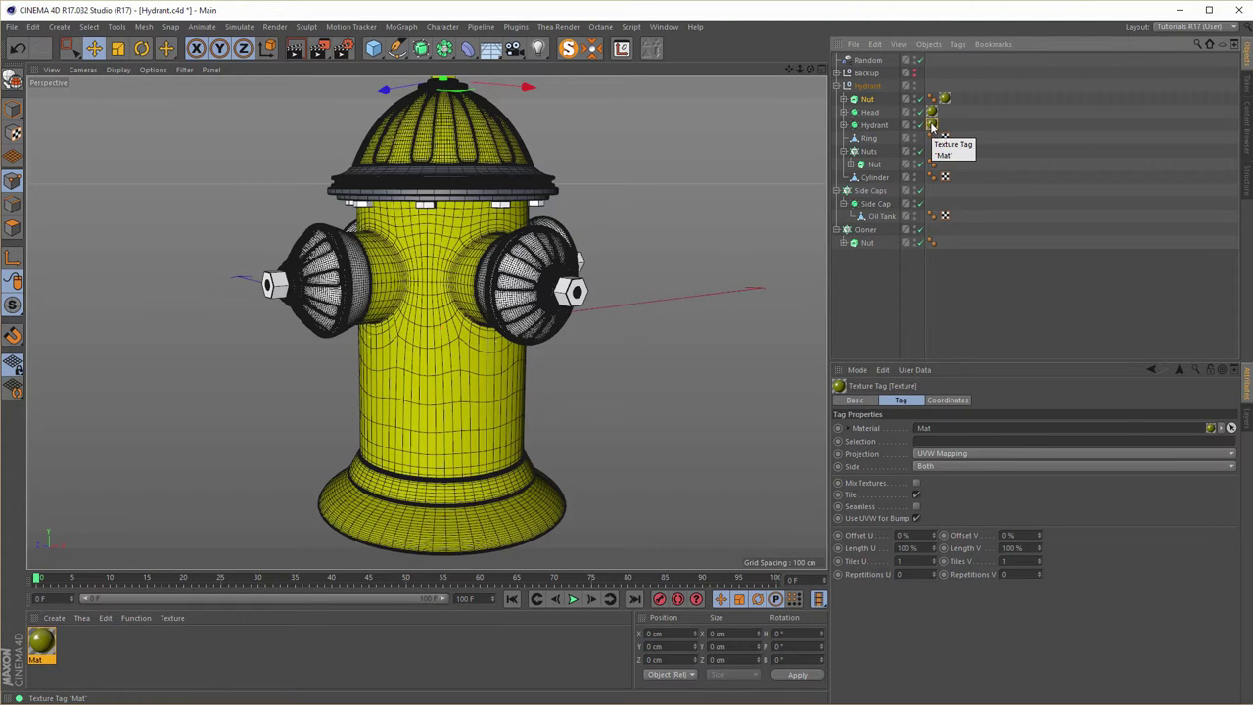
left_click_drag(931, 128, 930, 145, "ctrl")
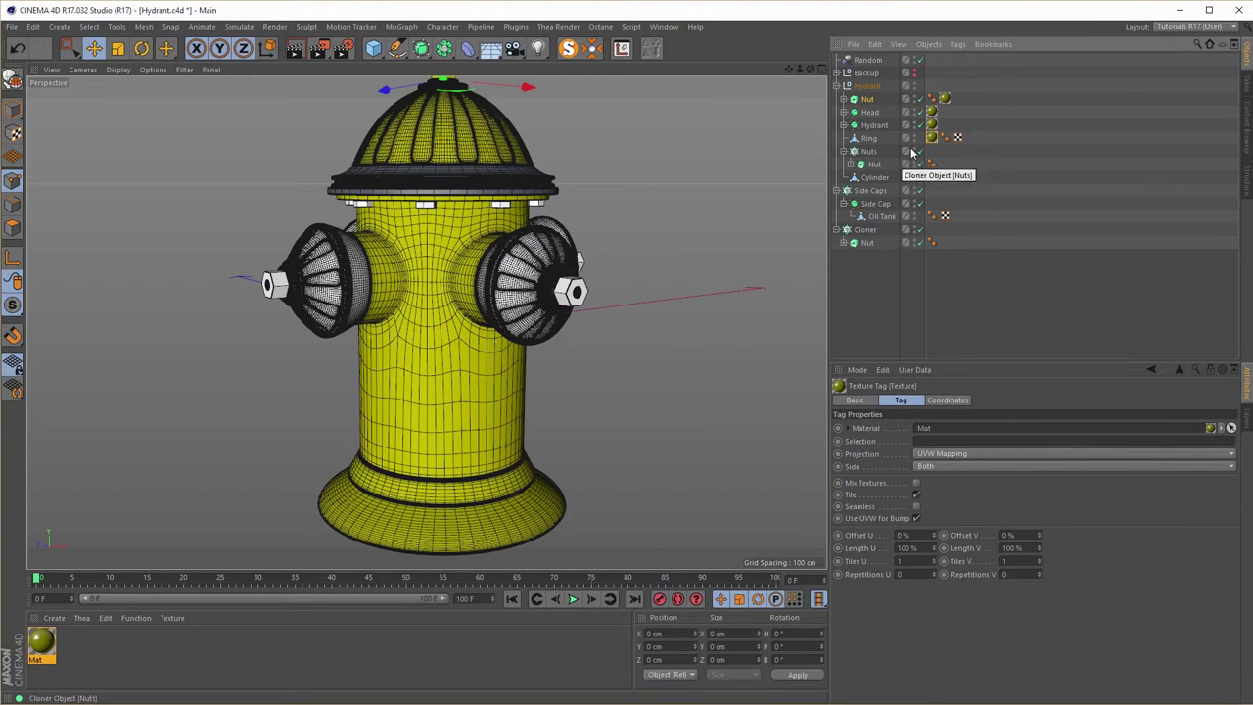
left_click_drag(932, 154, 931, 152, "ctrl")
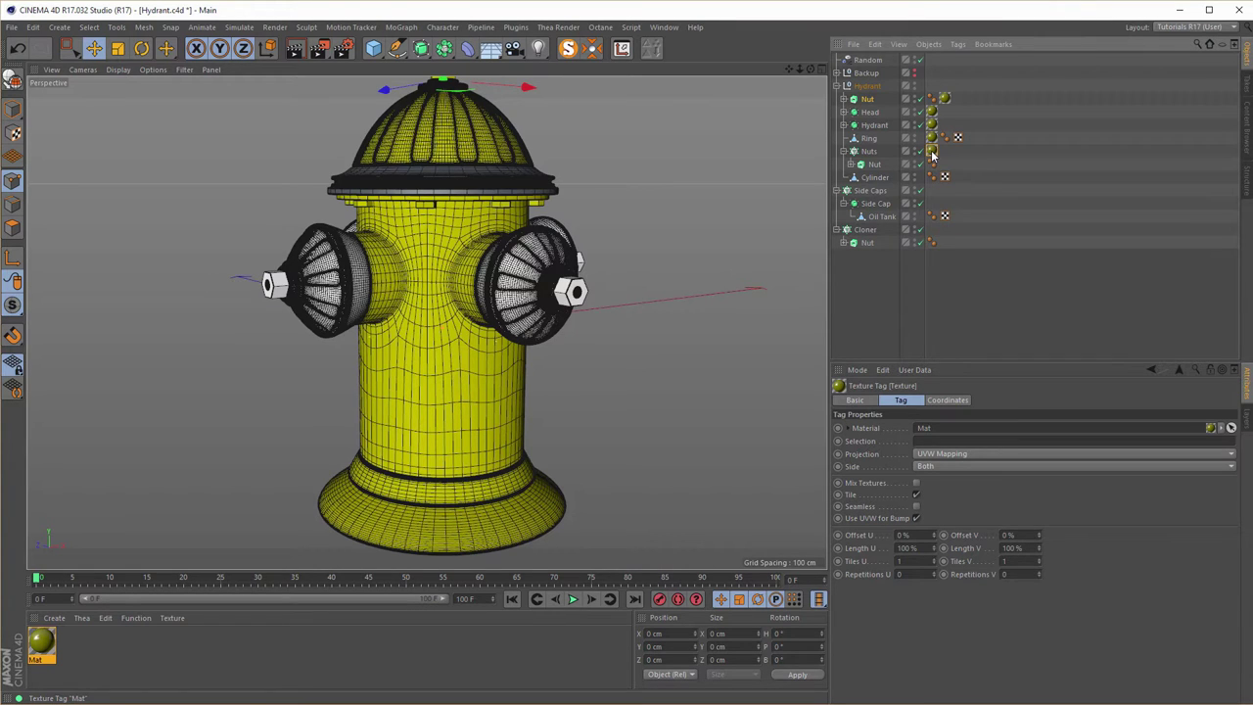
left_click_drag(933, 155, 931, 183)
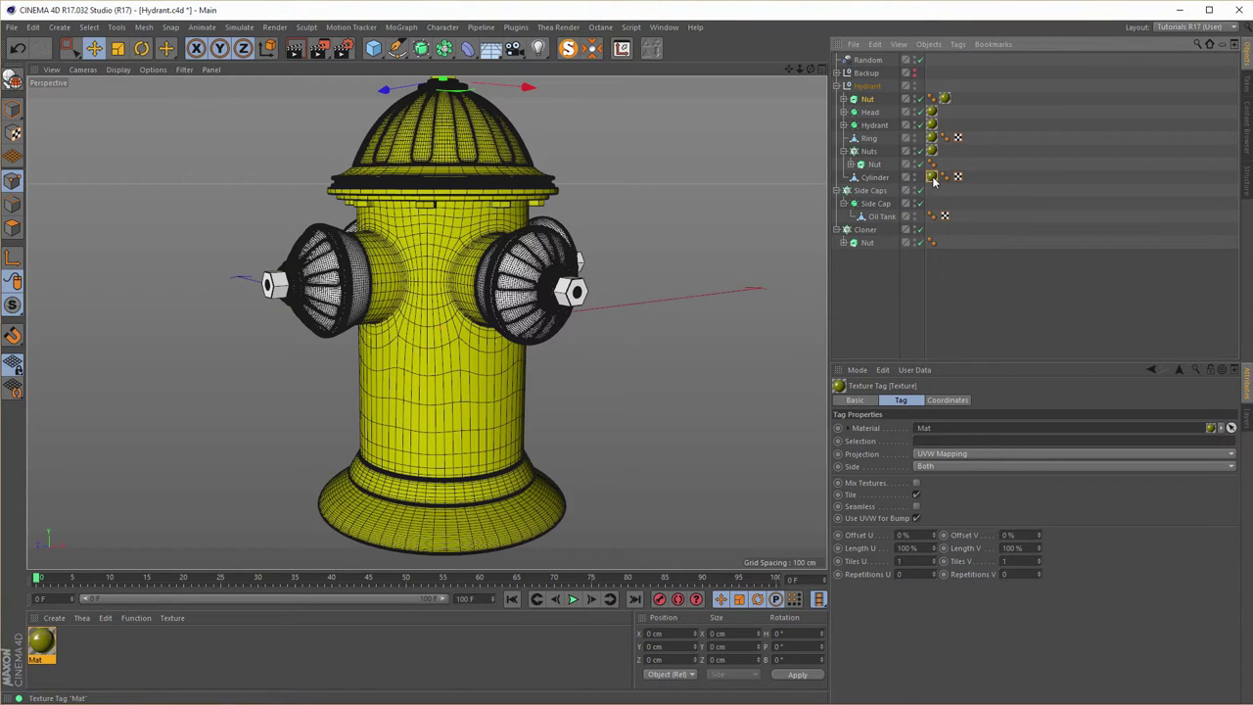
left_click_drag(933, 181, 930, 190, "ctrl")
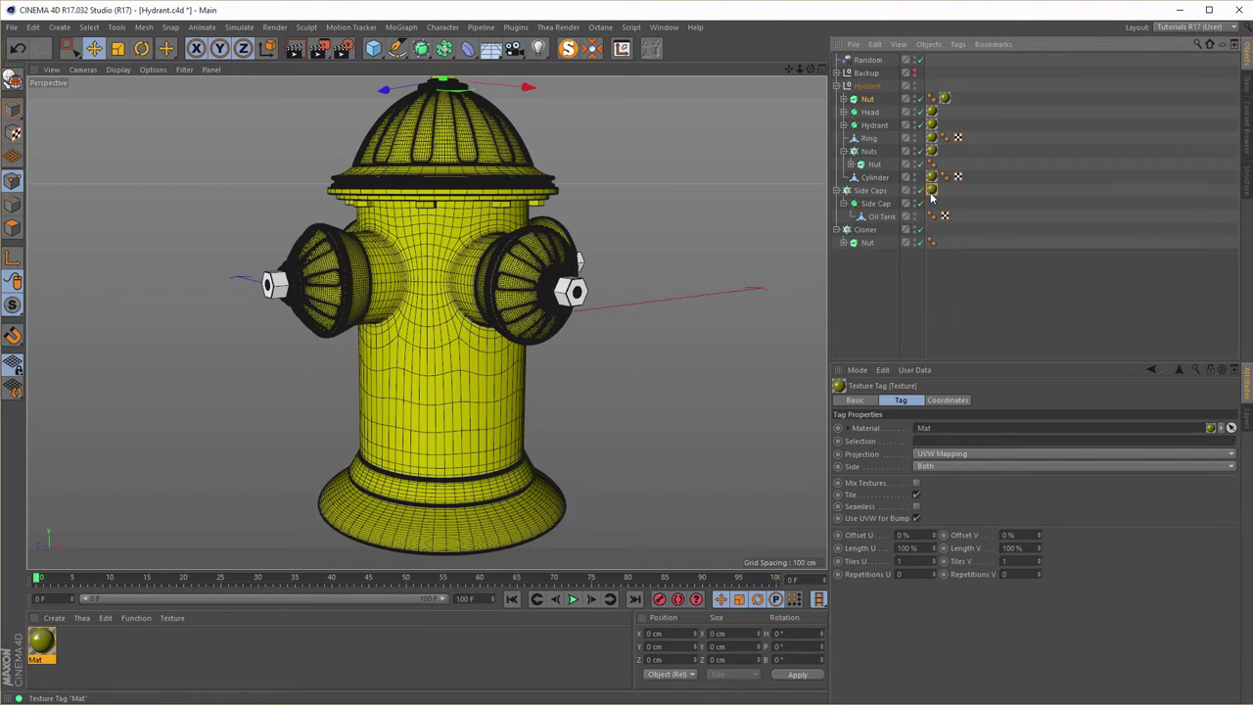
left_click_drag(931, 194, 933, 231, "ctrl")
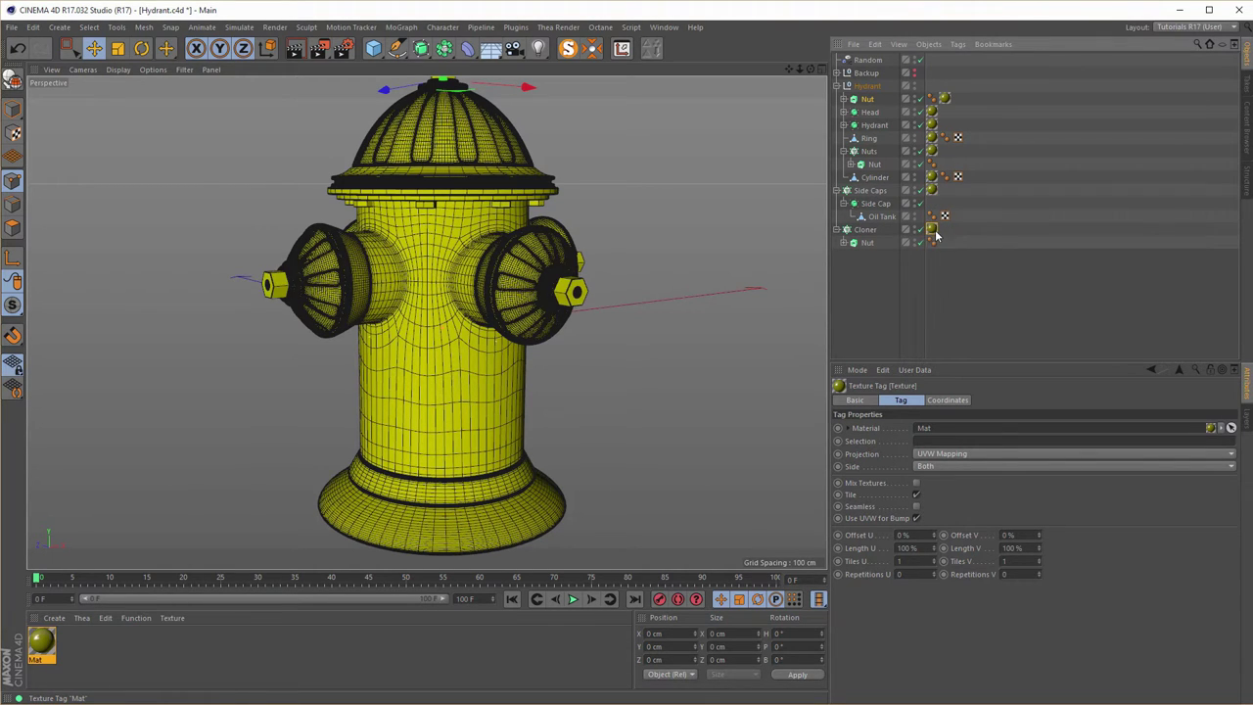
Rename the Cloner object to 'Side Nuts'.
double_click(866, 231)
type("Sid")
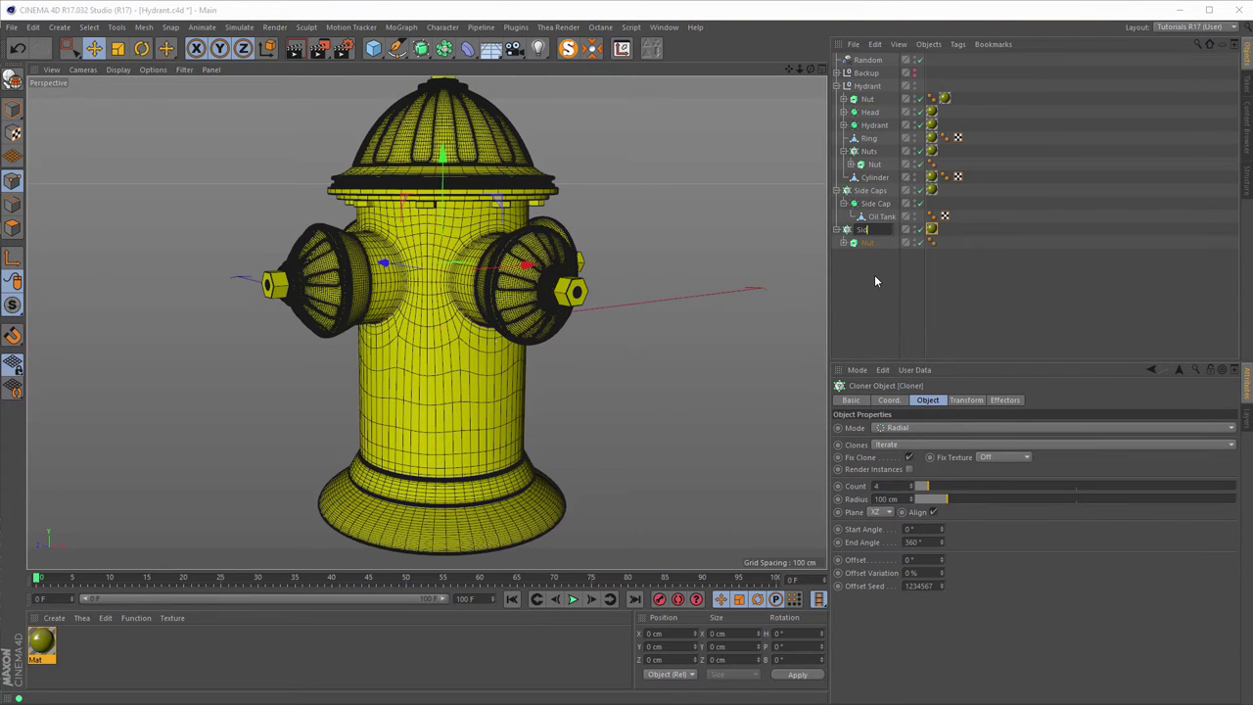
type("e Nuts")
key("Return")
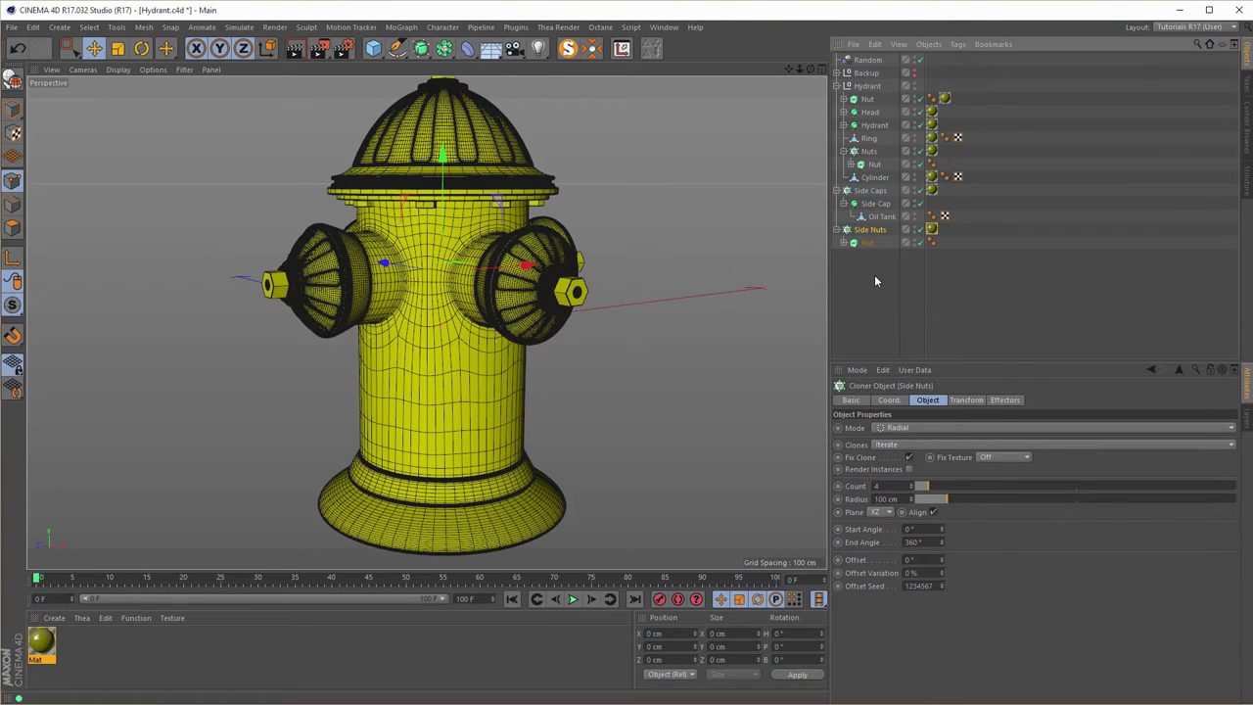
Collapse Side Caps and Side Nuts and move both into the Hydrant group.
left_click(839, 191)
left_click(838, 211)
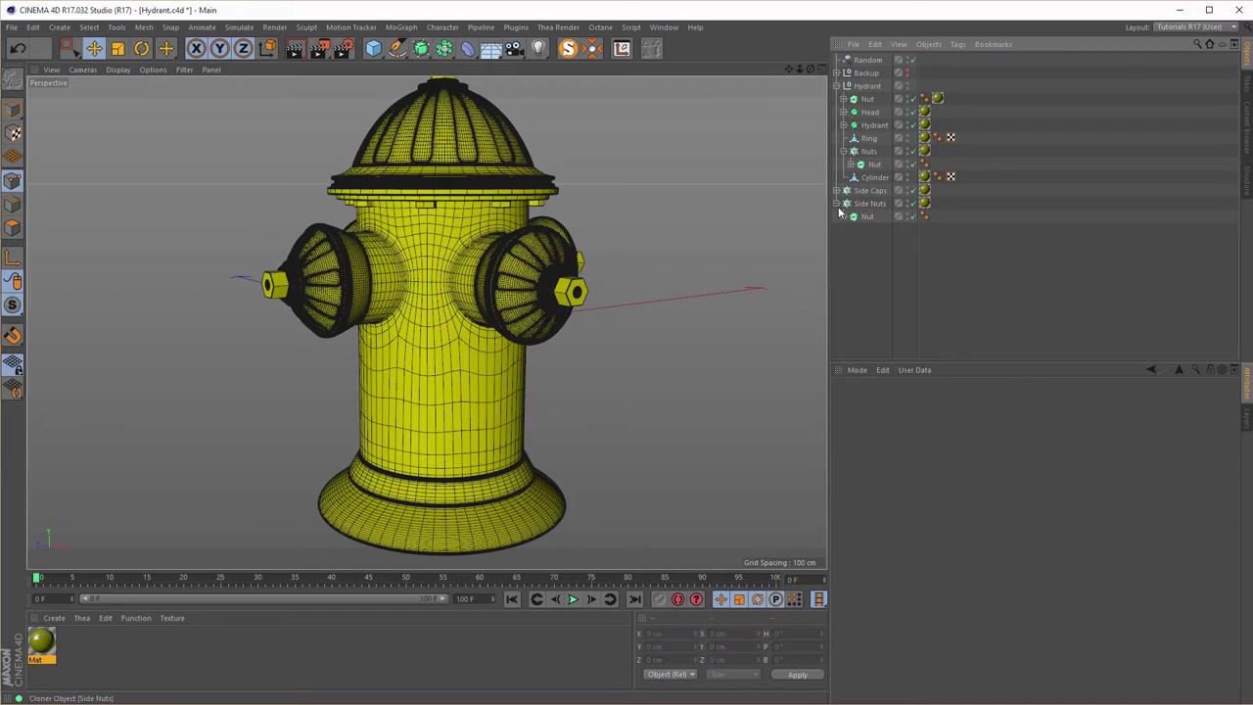
left_click(838, 204)
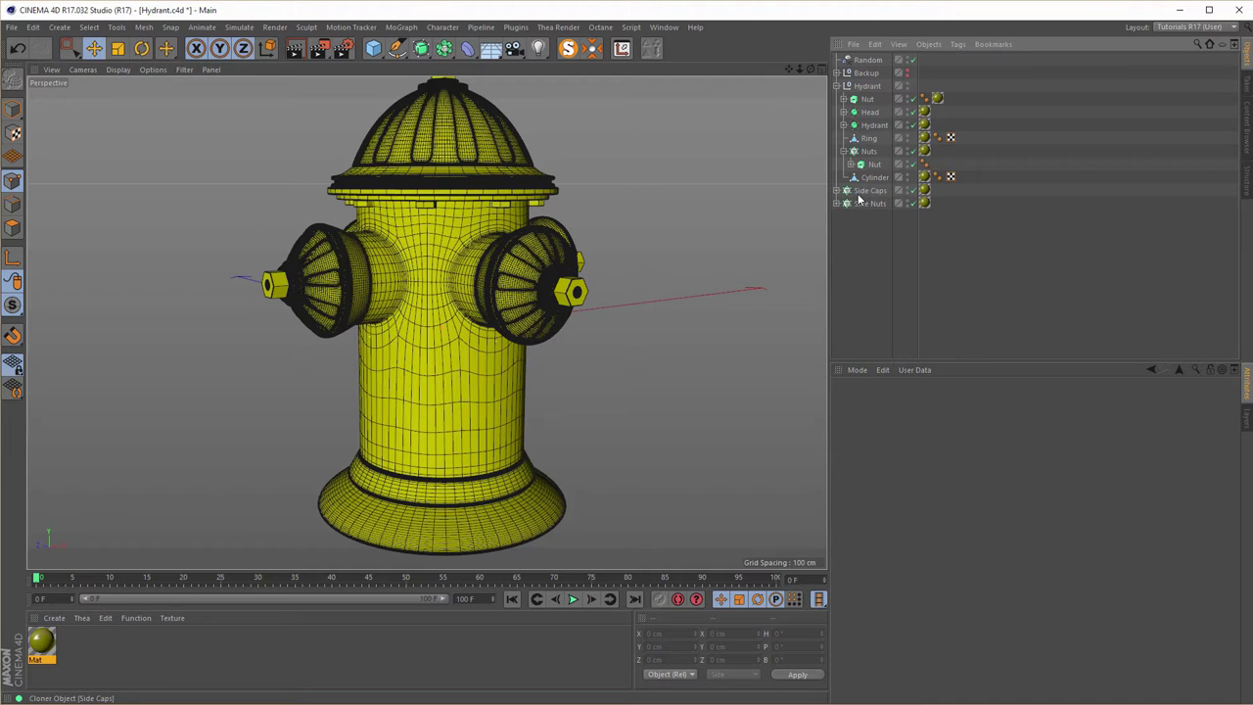
left_click(865, 202)
left_click(867, 195, "ctrl")
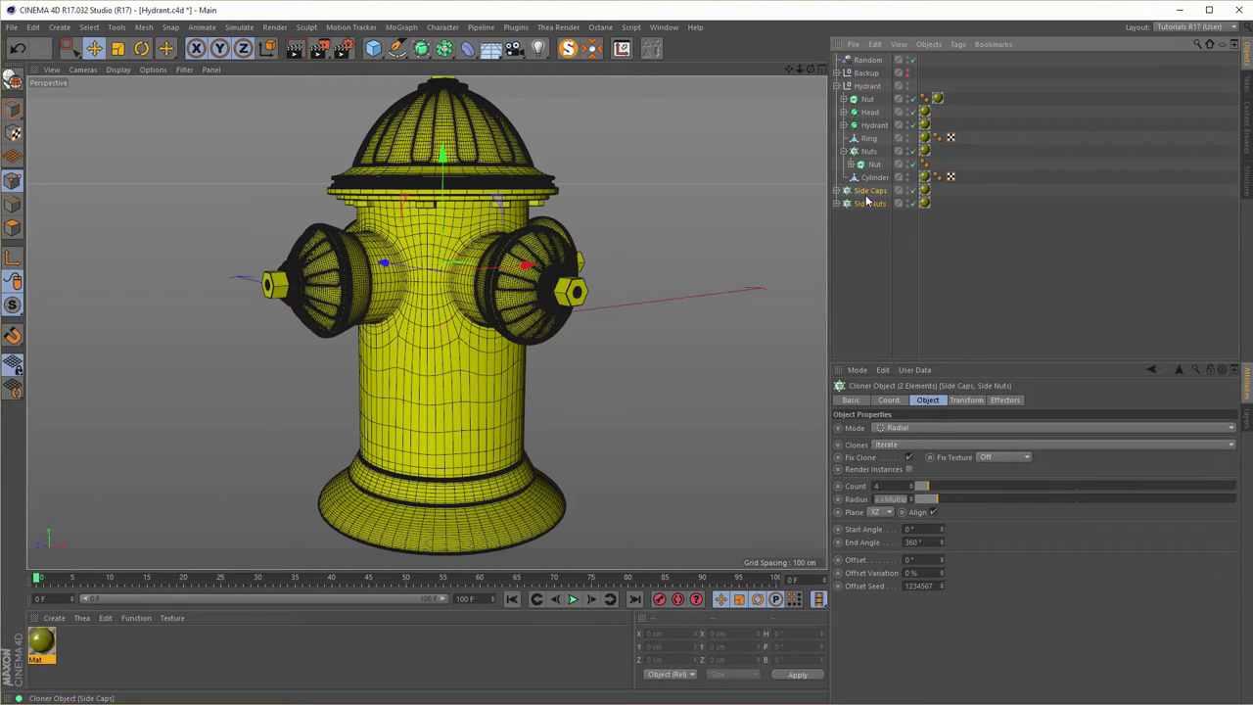
mouse_move(867, 195)
left_mouse_down()
mouse_move(879, 192)
mouse_move(869, 207)
mouse_move(868, 186)
left_mouse_up()
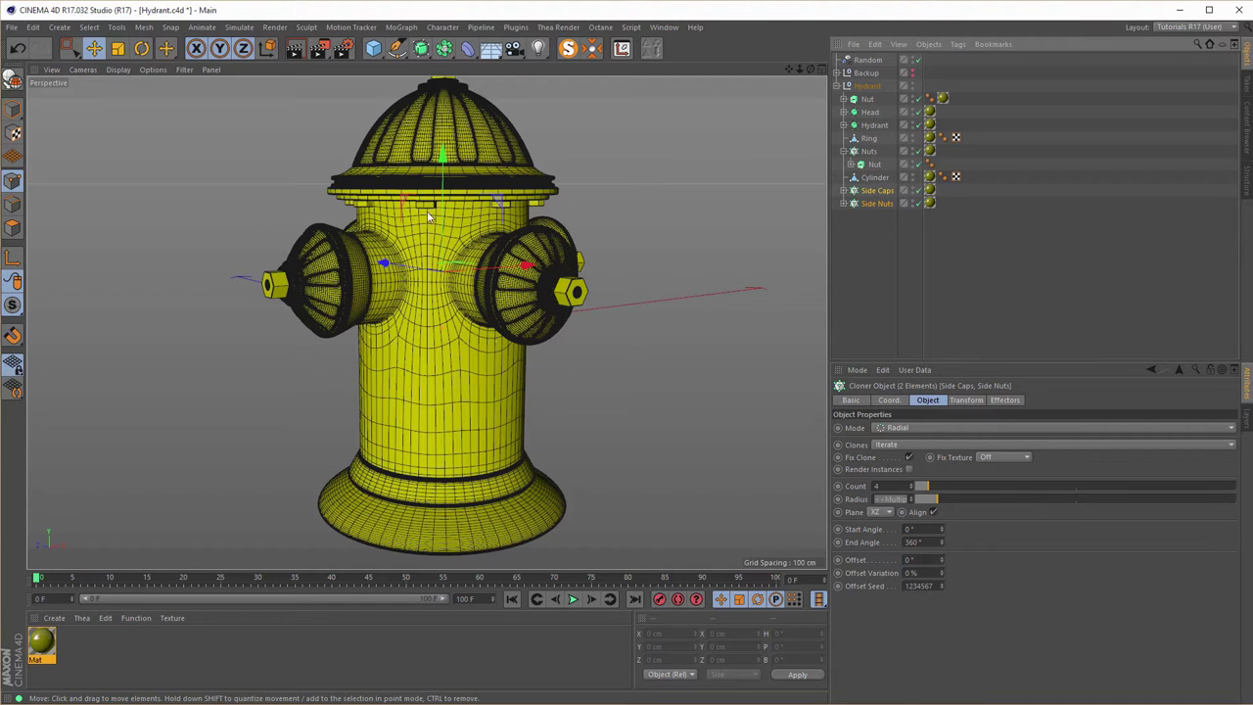
left_click_drag(418, 178, 291, 274, "alt")
scroll(475, 224, "up", 5)
scroll(328, 319, "up", 5)
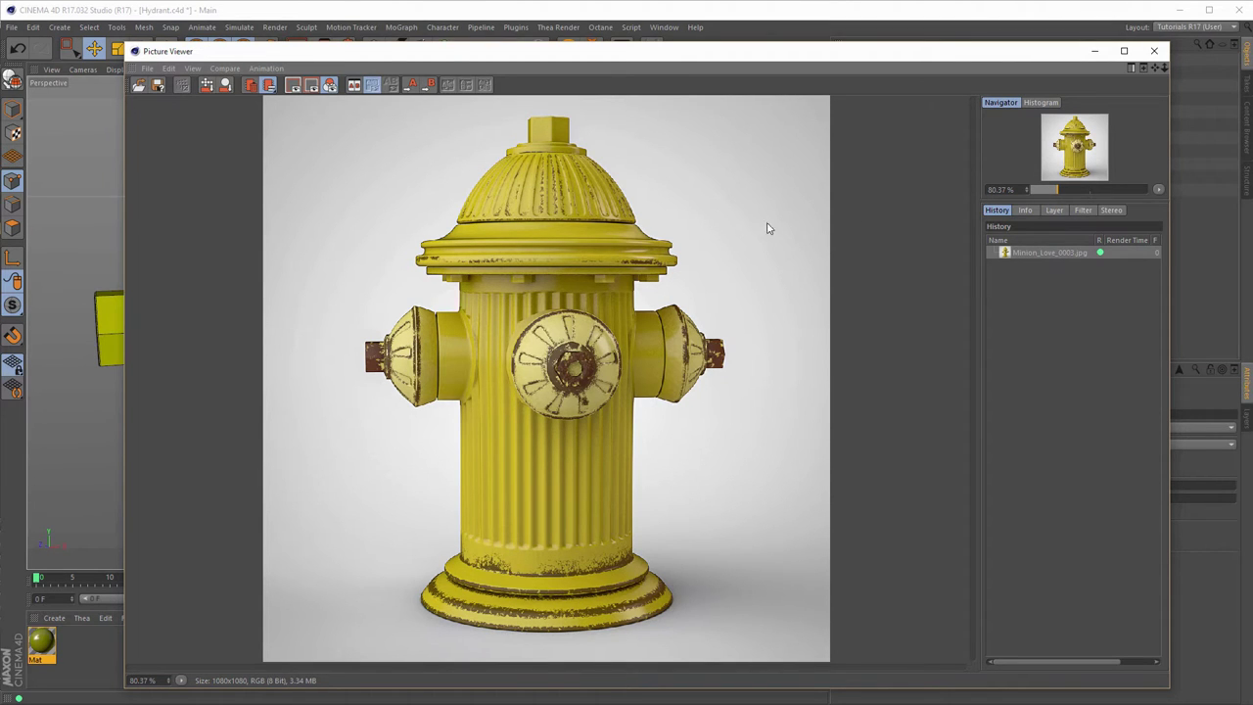
left_click(1155, 52)
scroll(557, 328, "down", 3)
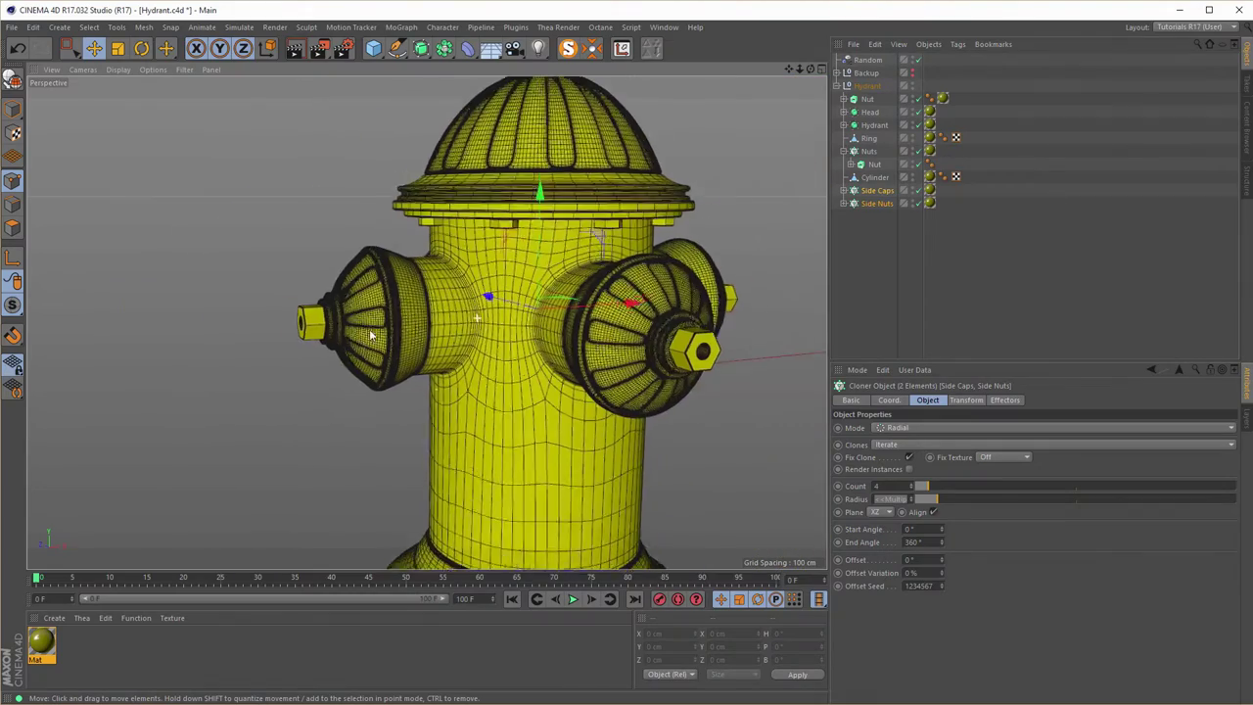
left_click_drag(557, 328, 440, 300, "alt")
scroll(425, 327, "down", 5)
mouse_move(430, 228)
left_mouse_down("alt")
mouse_move(462, 223)
mouse_move(450, 229)
left_mouse_up("alt")
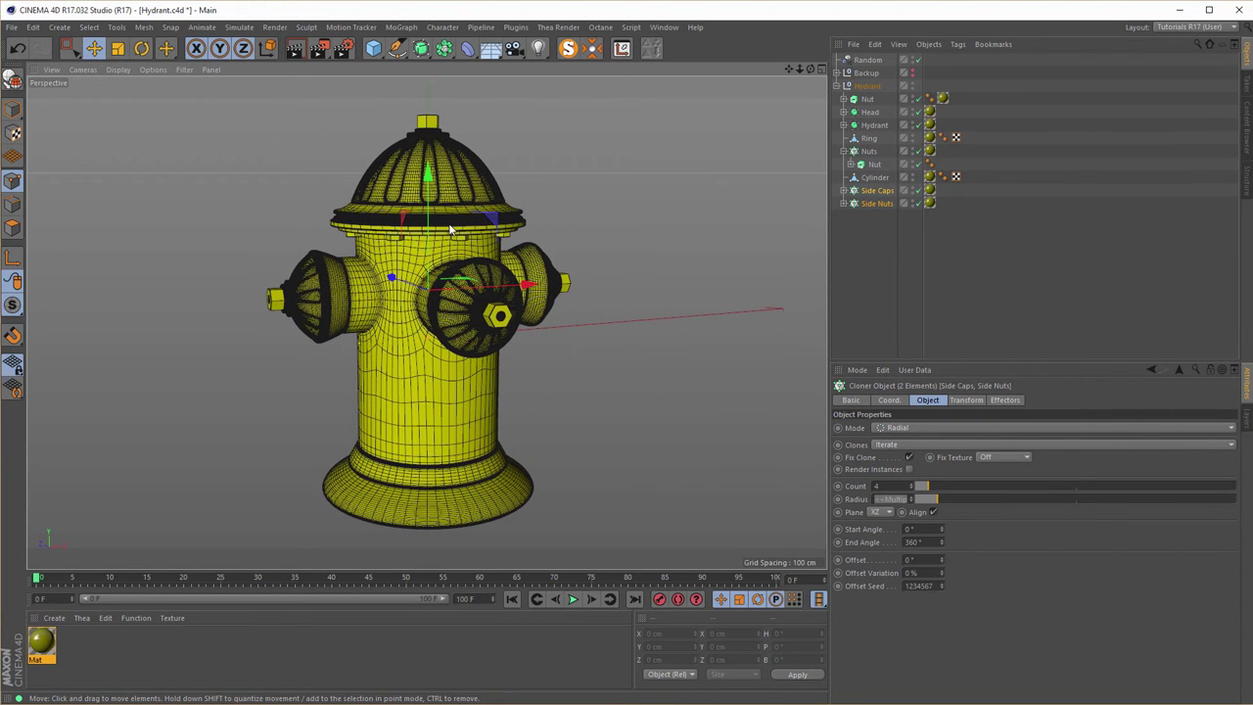
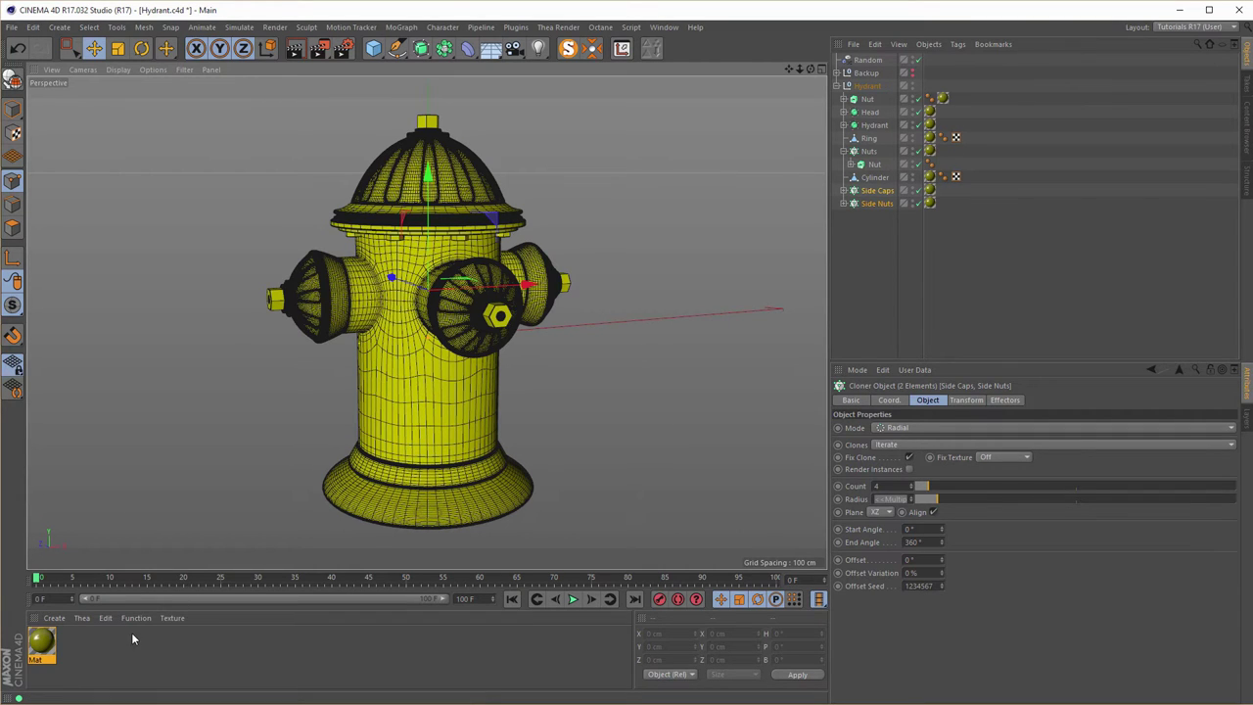
Collapse the Hydrant hierarchy and add Floor, Background and Sky objects.
left_click(847, 85)
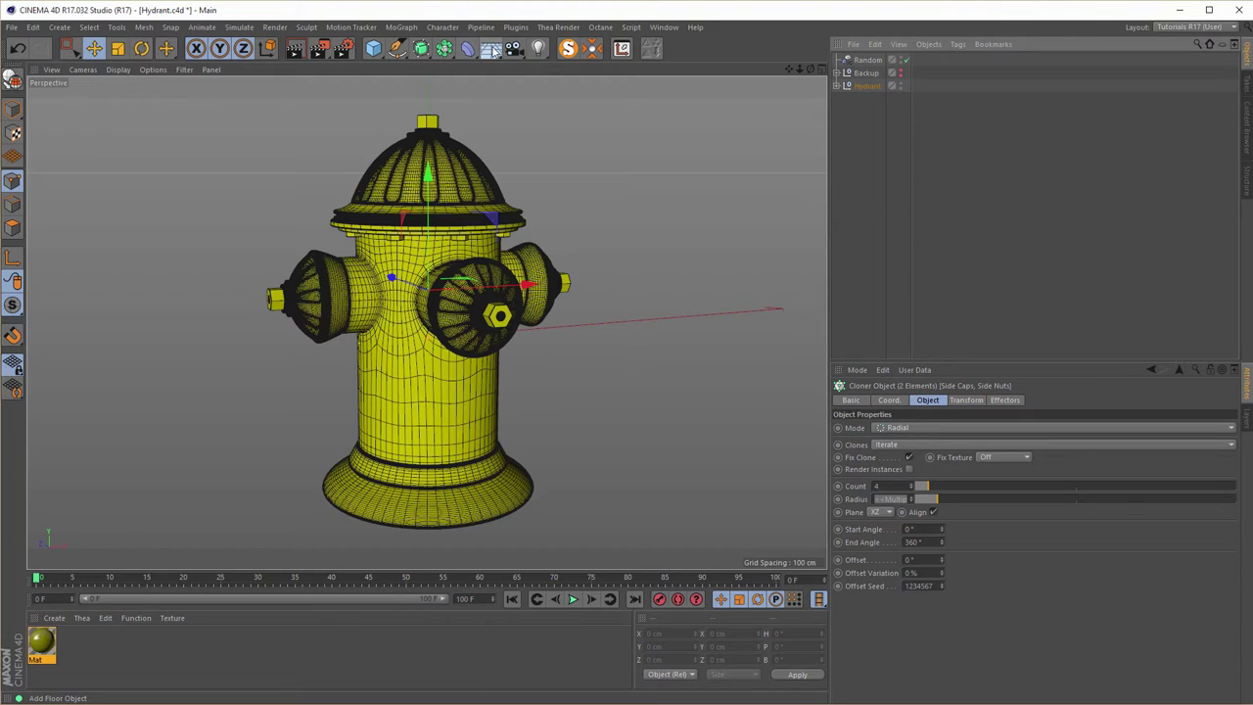
left_click(494, 51)
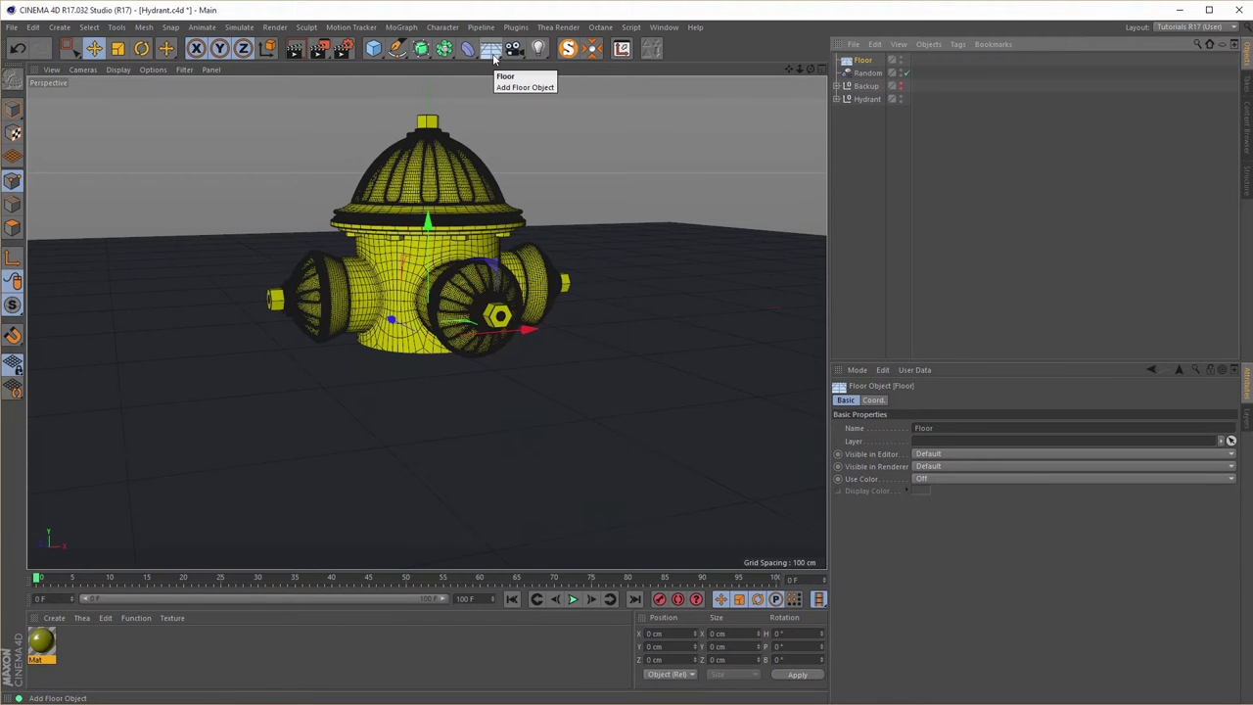
left_click(495, 54)
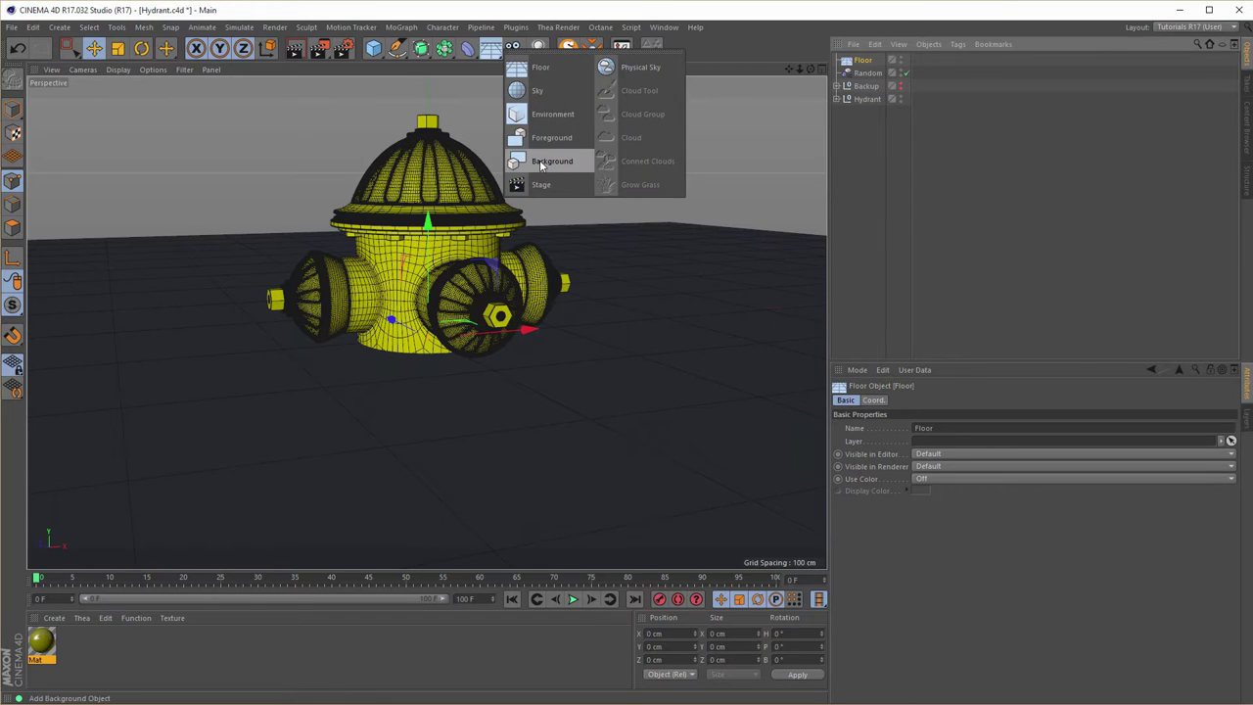
left_click(540, 162)
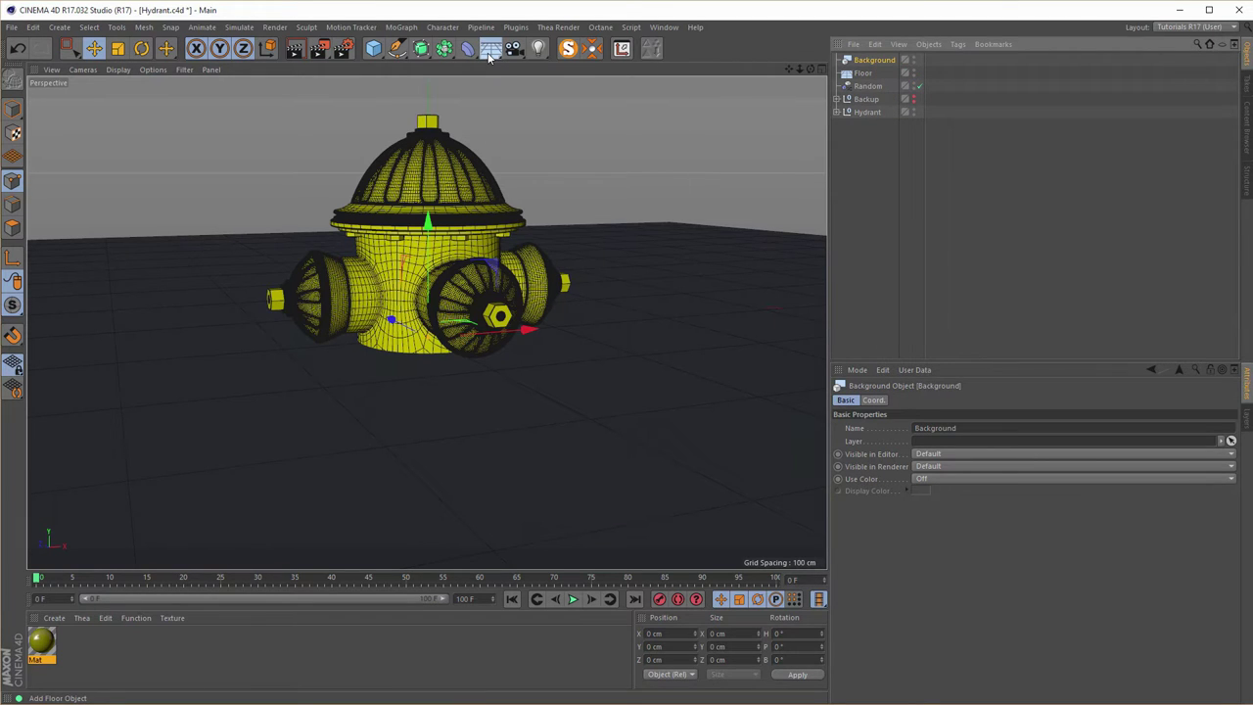
left_click(490, 56)
left_click(548, 90)
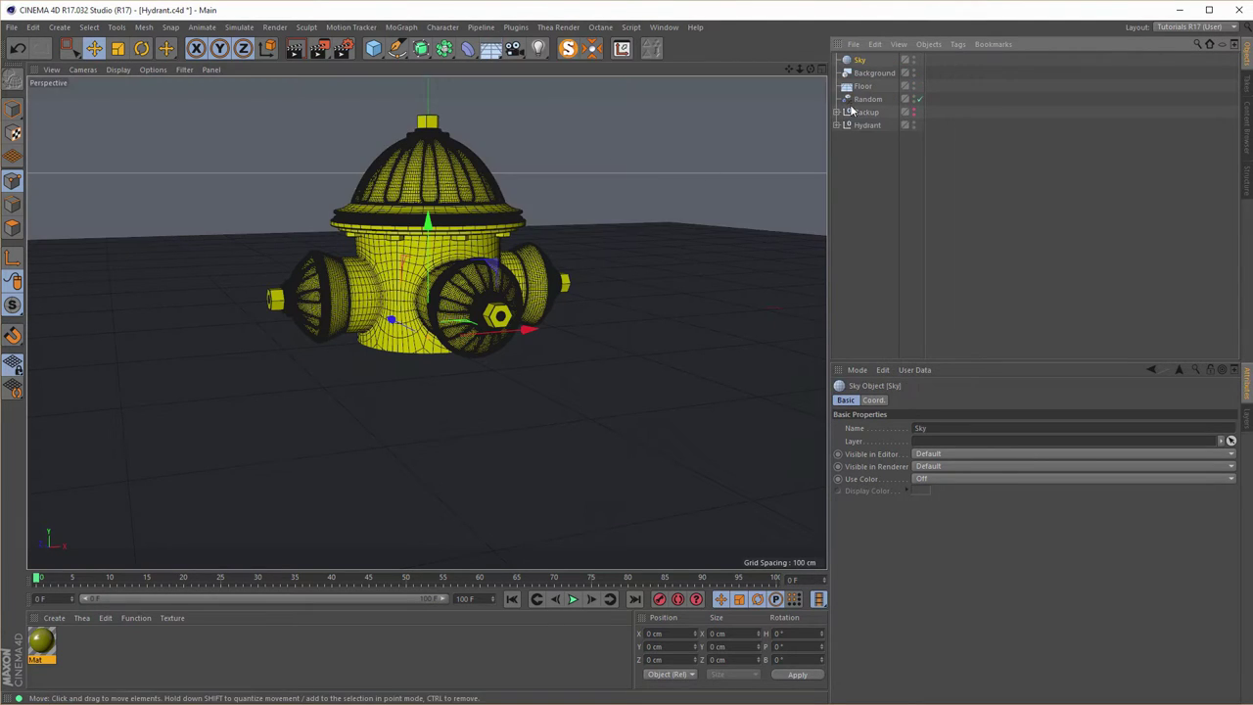
Group Sky, Background and Floor under a null renamed Floor.
left_click(861, 89, "shift")
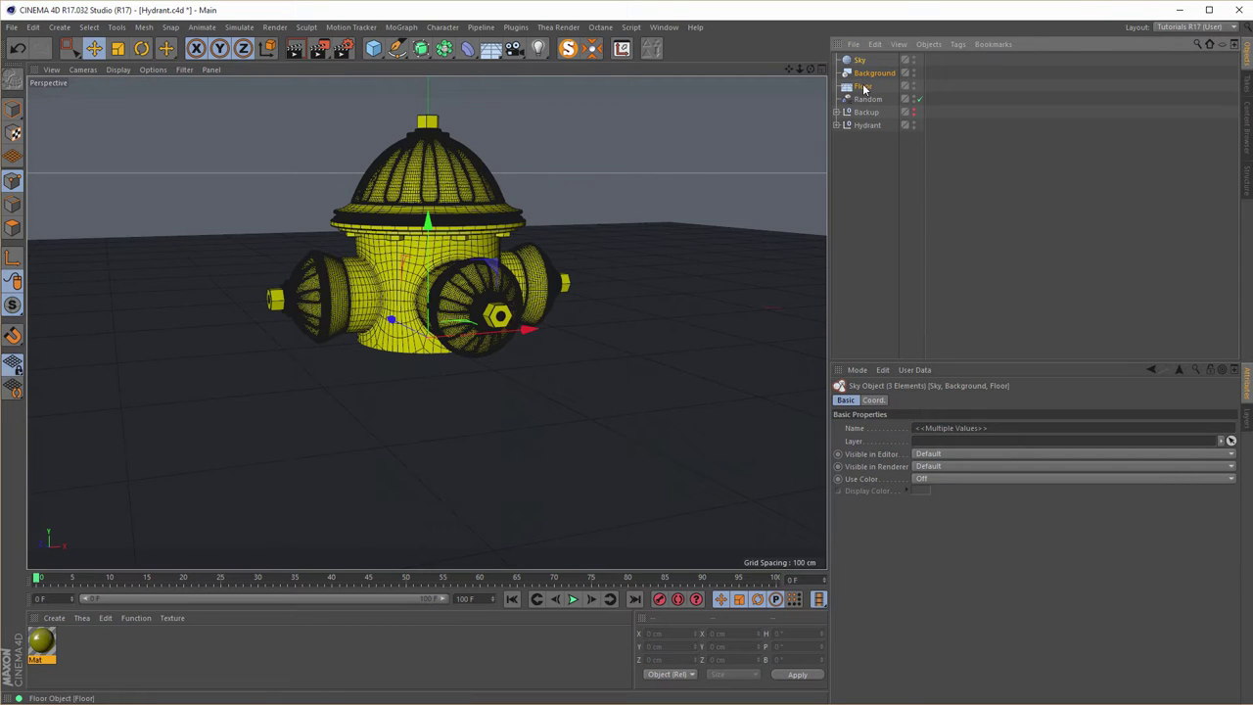
key("alt+g")
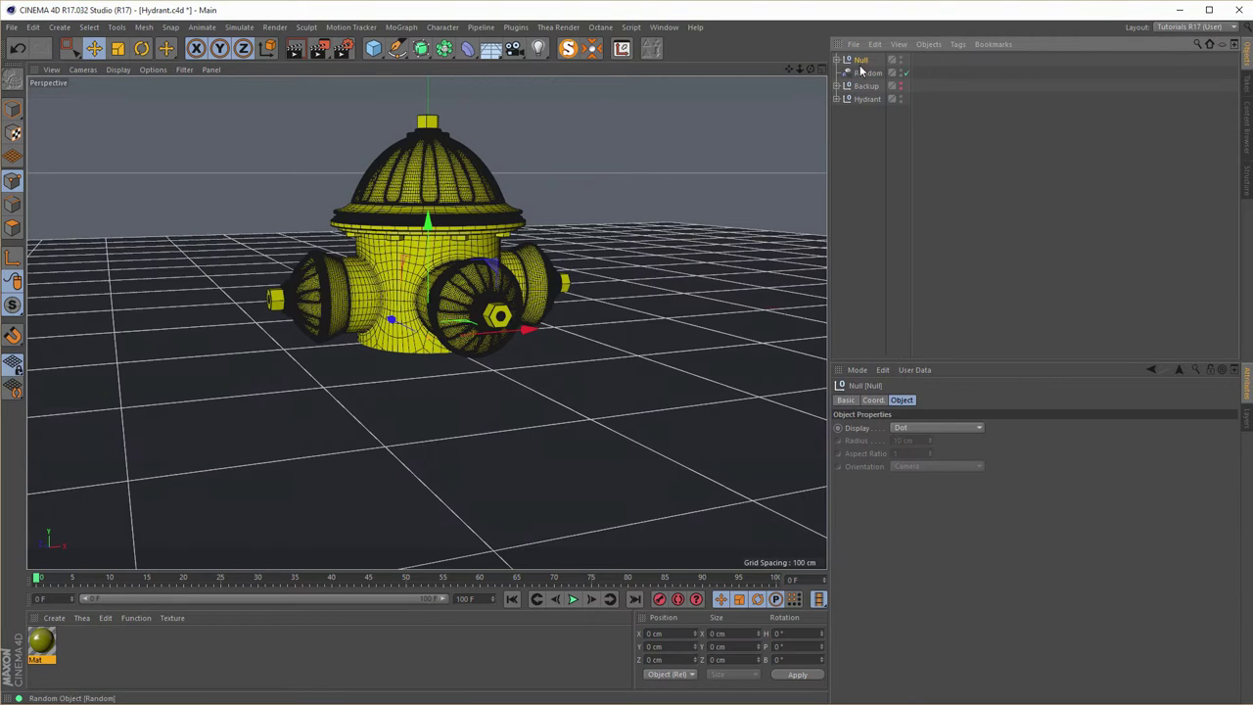
double_click(862, 61)
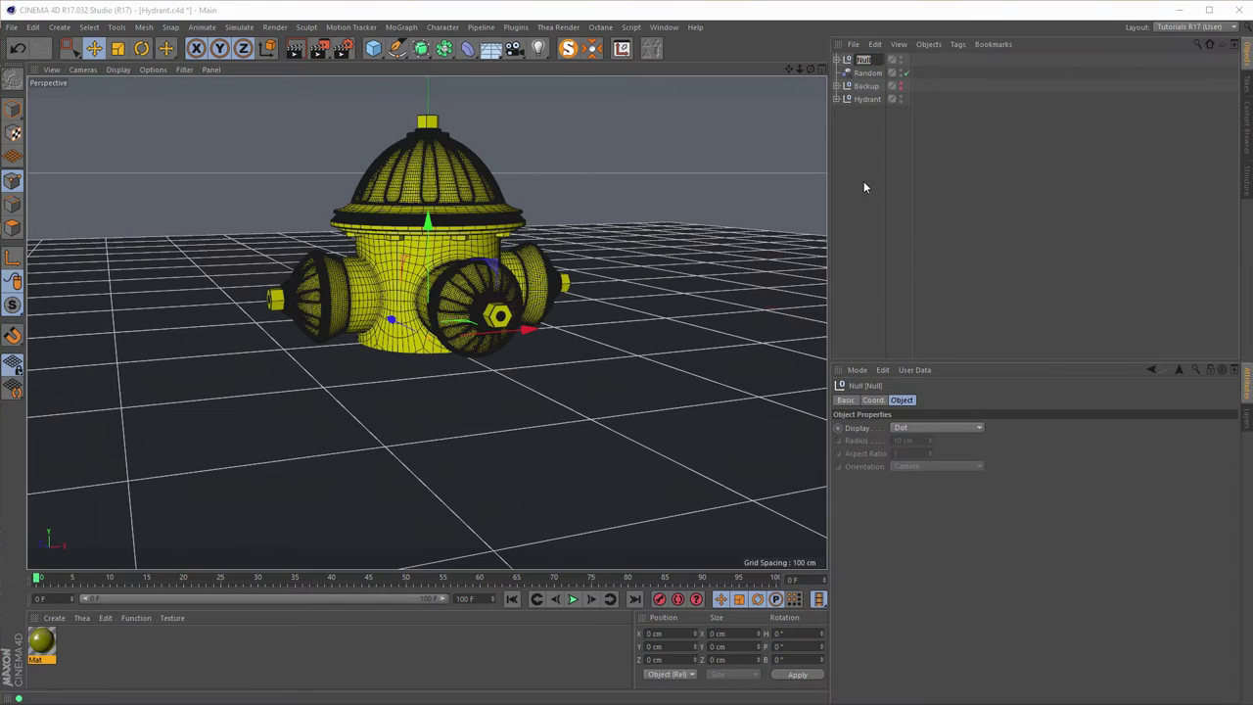
type("Floor")
key("Return")
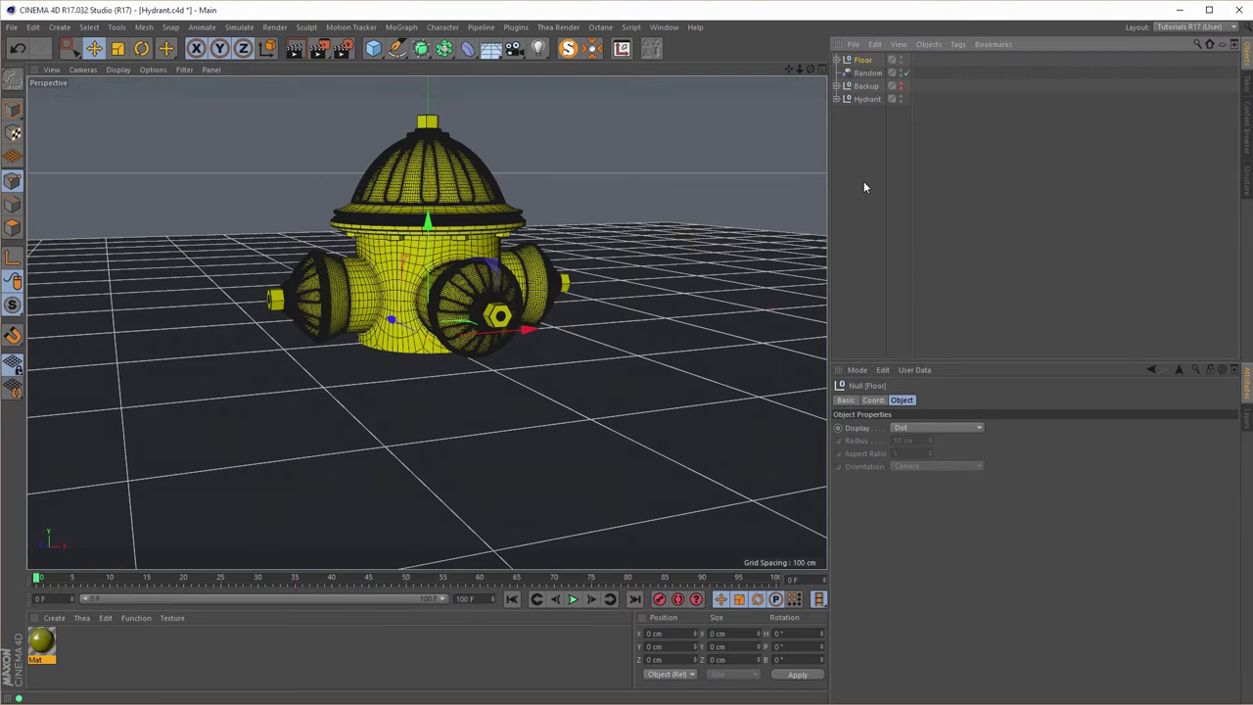
left_click(837, 61)
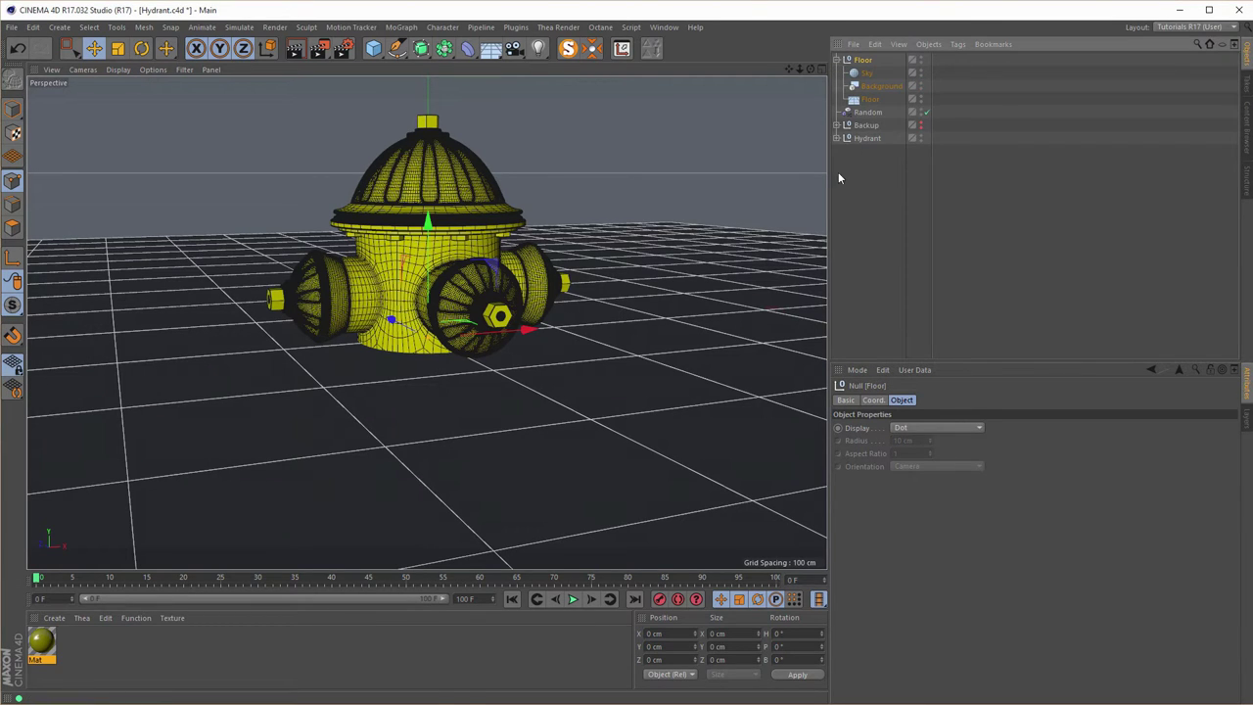
left_click(876, 102)
middle_click(550, 359)
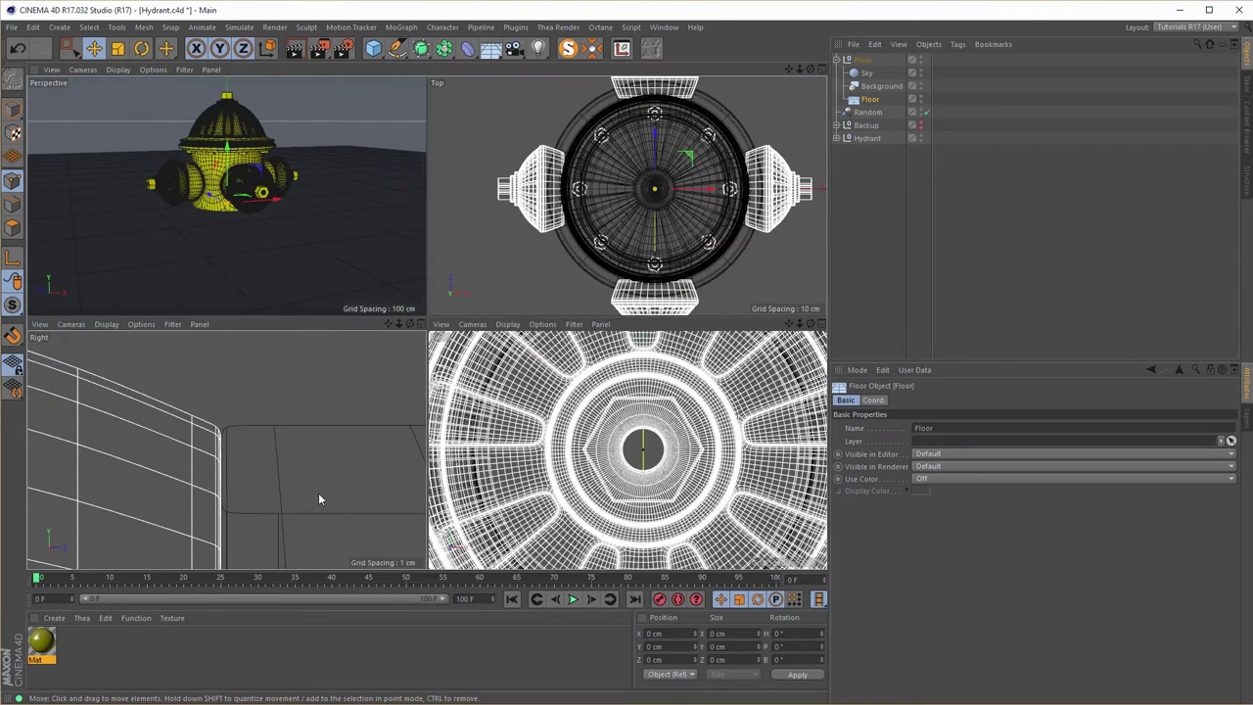
In the Right view, move the floor down to Y −106.768 cm, level with the hydrant base.
middle_click(319, 499)
scroll(383, 436, "down", 6)
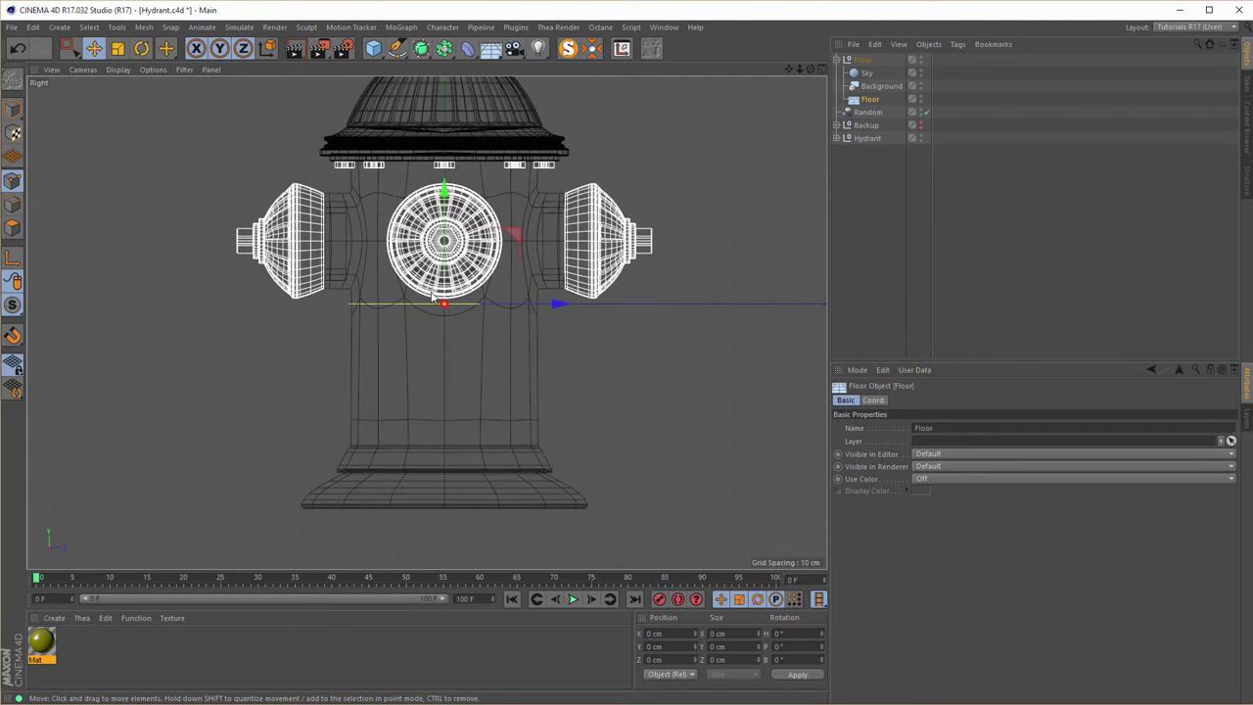
left_click(13, 108)
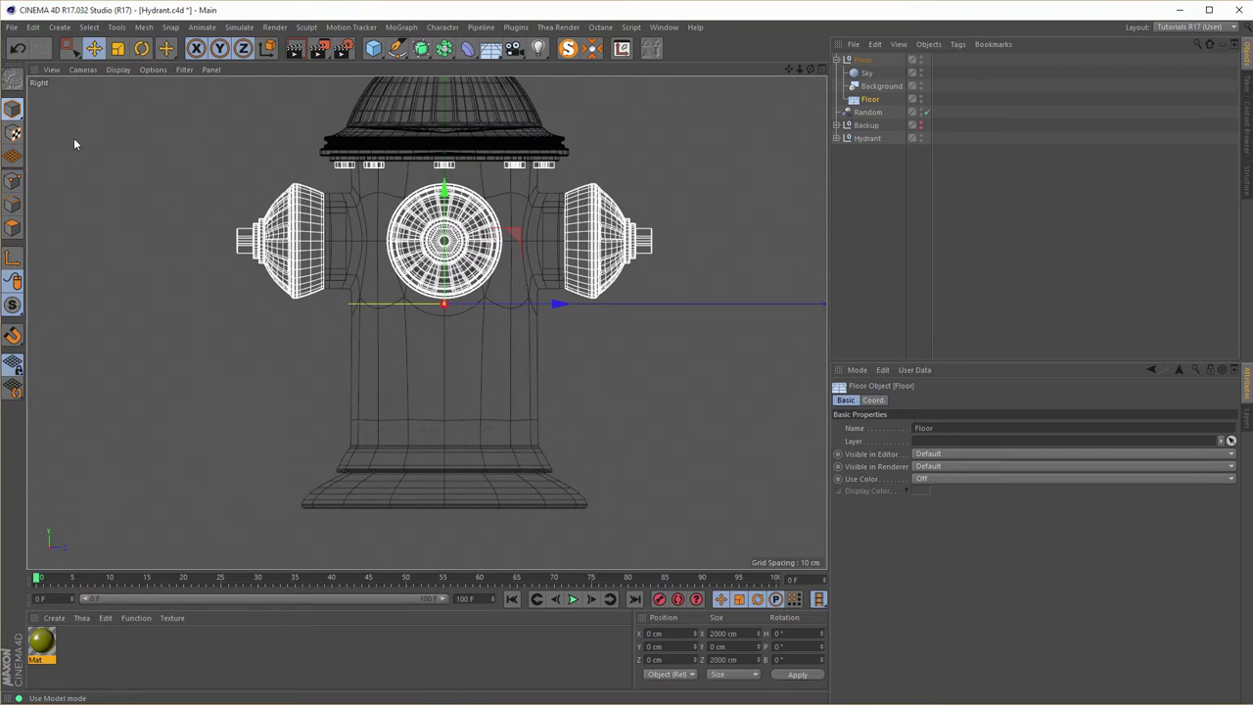
left_click_drag(437, 202, 429, 395)
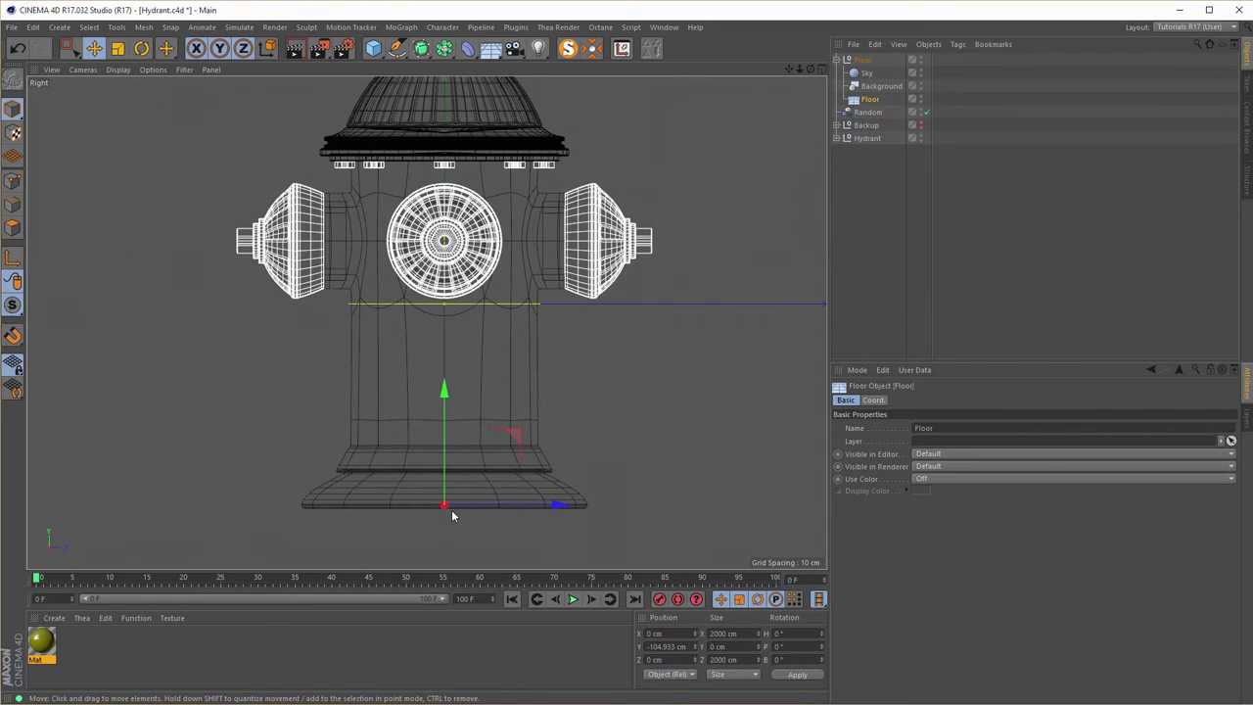
scroll(448, 512, "up", 10)
left_click_drag(376, 338, 376, 378)
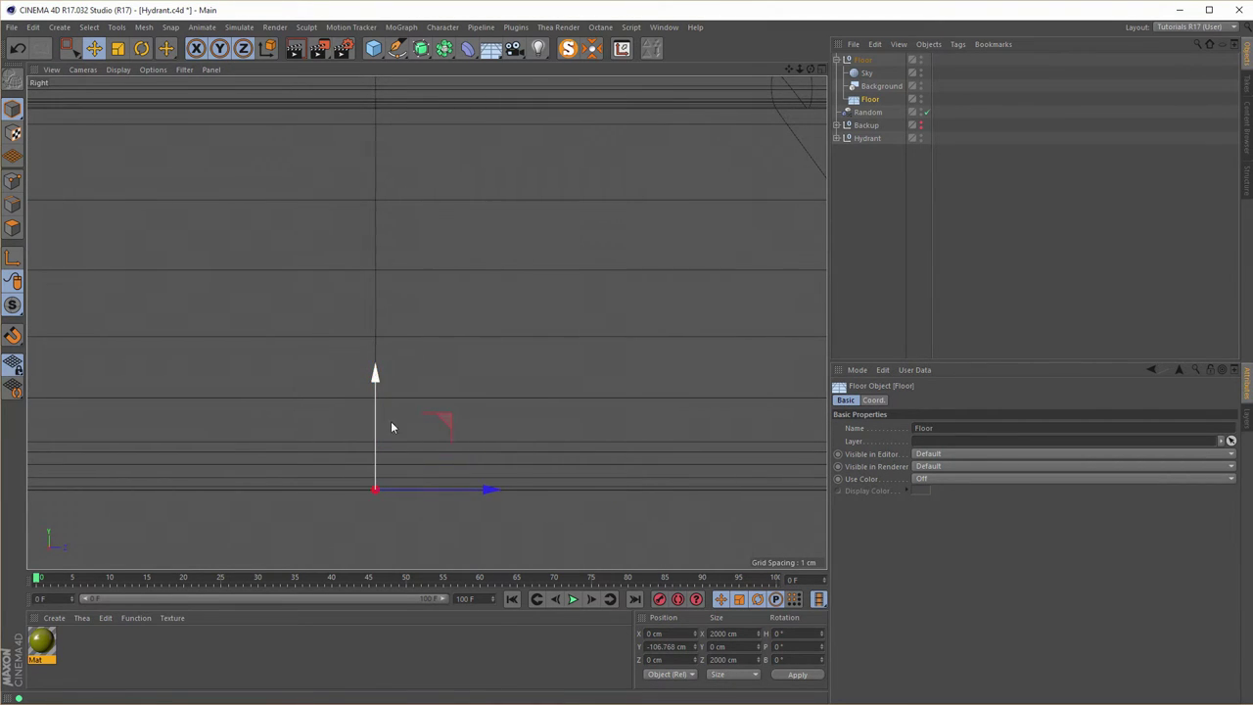
scroll(277, 383, "down", 15)
scroll(588, 313, "up", 5)
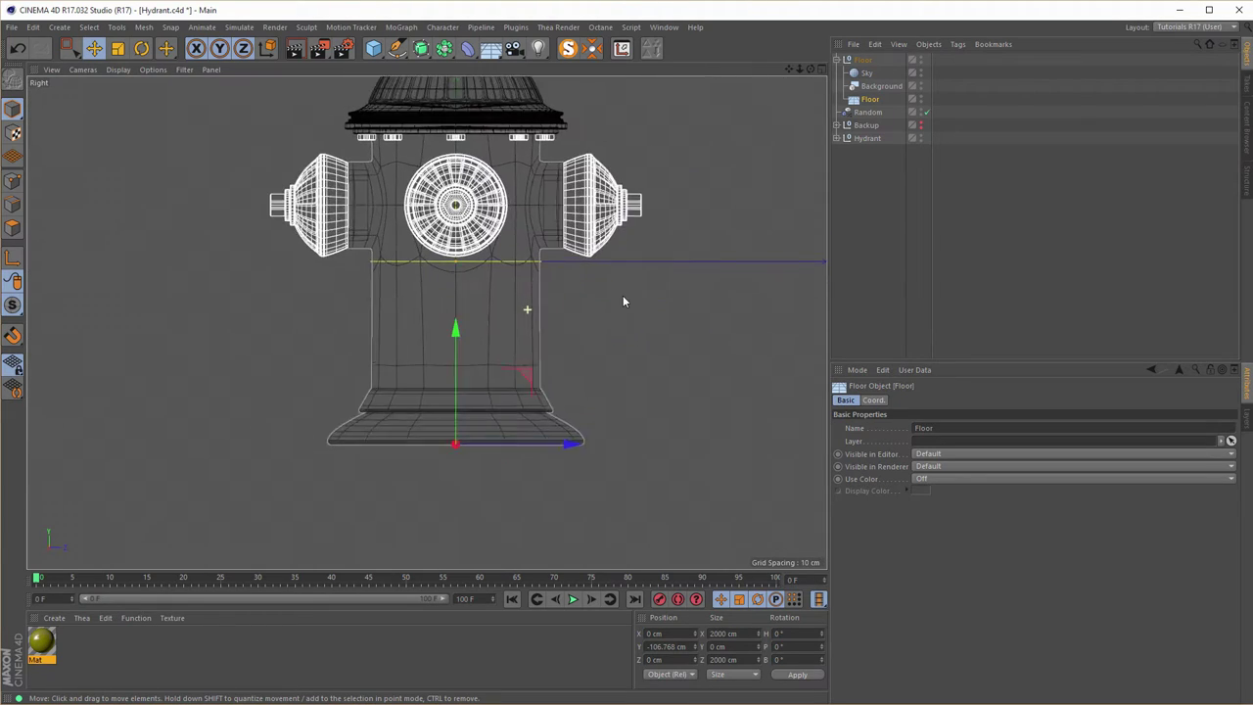
key("F5")
key("F1")
mouse_move(461, 385)
left_mouse_down("alt")
mouse_move(469, 373)
mouse_move(408, 370)
mouse_move(535, 371)
mouse_move(453, 379)
left_mouse_up("alt")
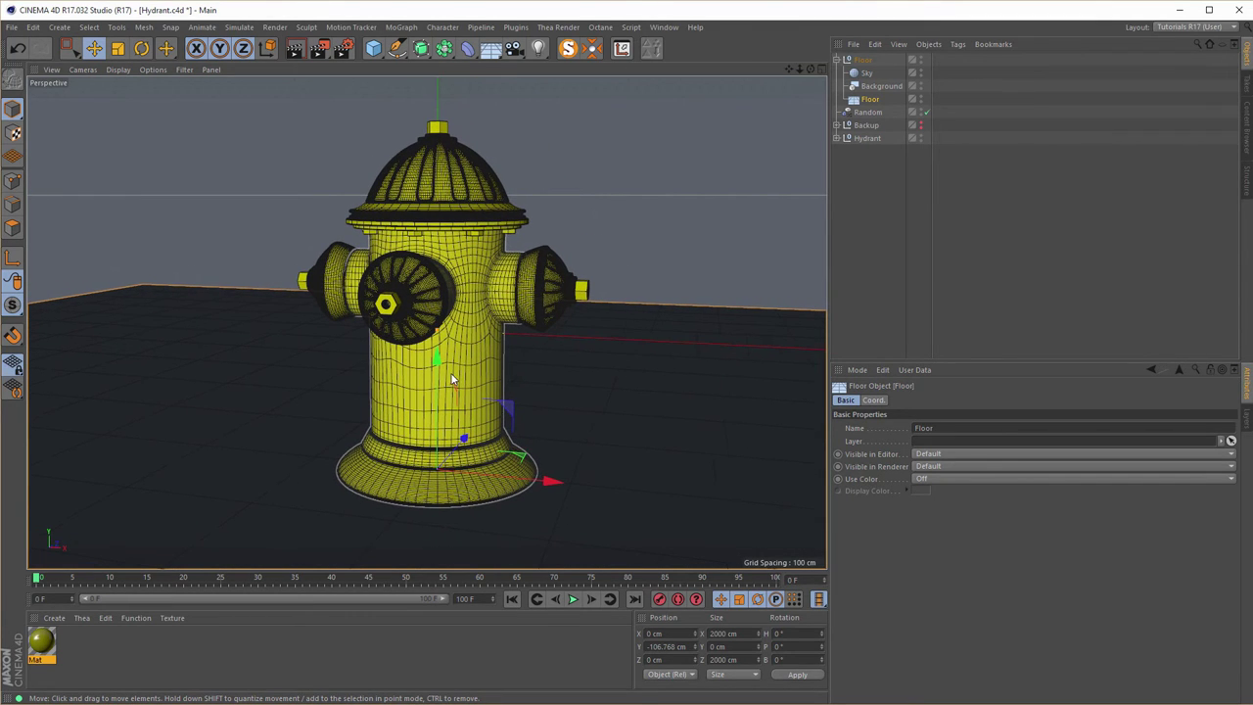
Add a Compositing tag to the floor with Compositing Background enabled.
left_click(867, 101)
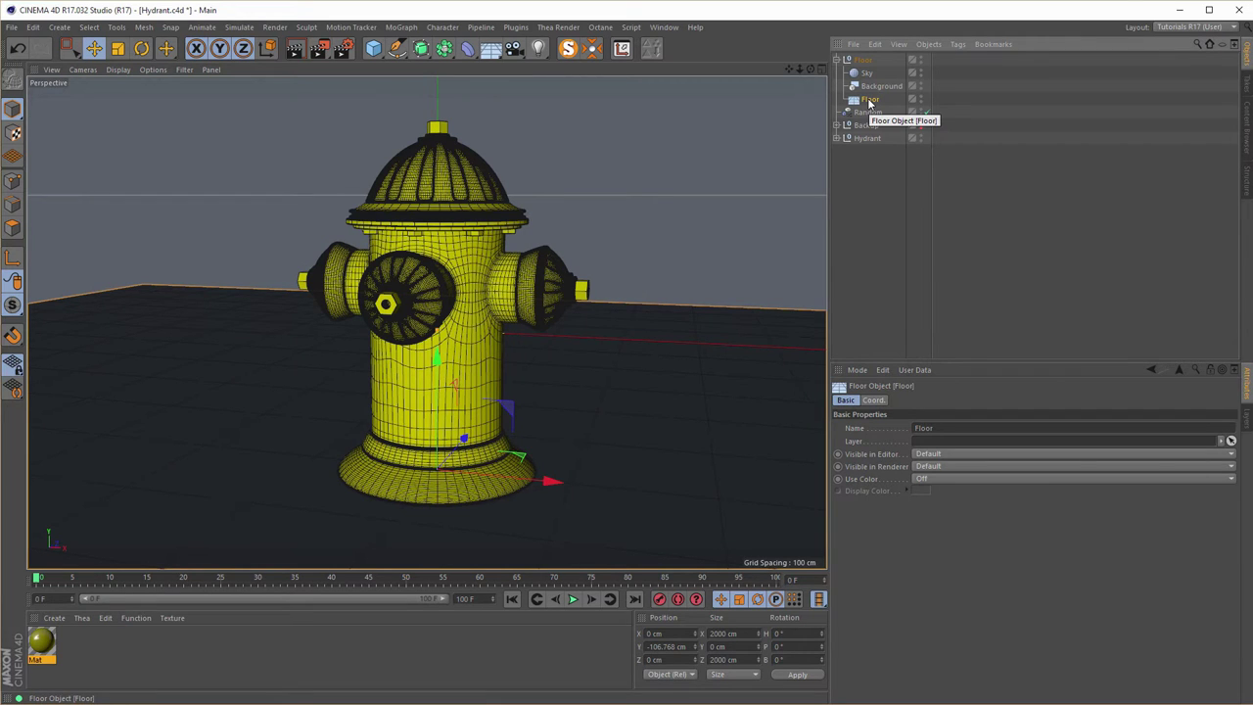
right_click(867, 102)
mouse_move(969, 108)
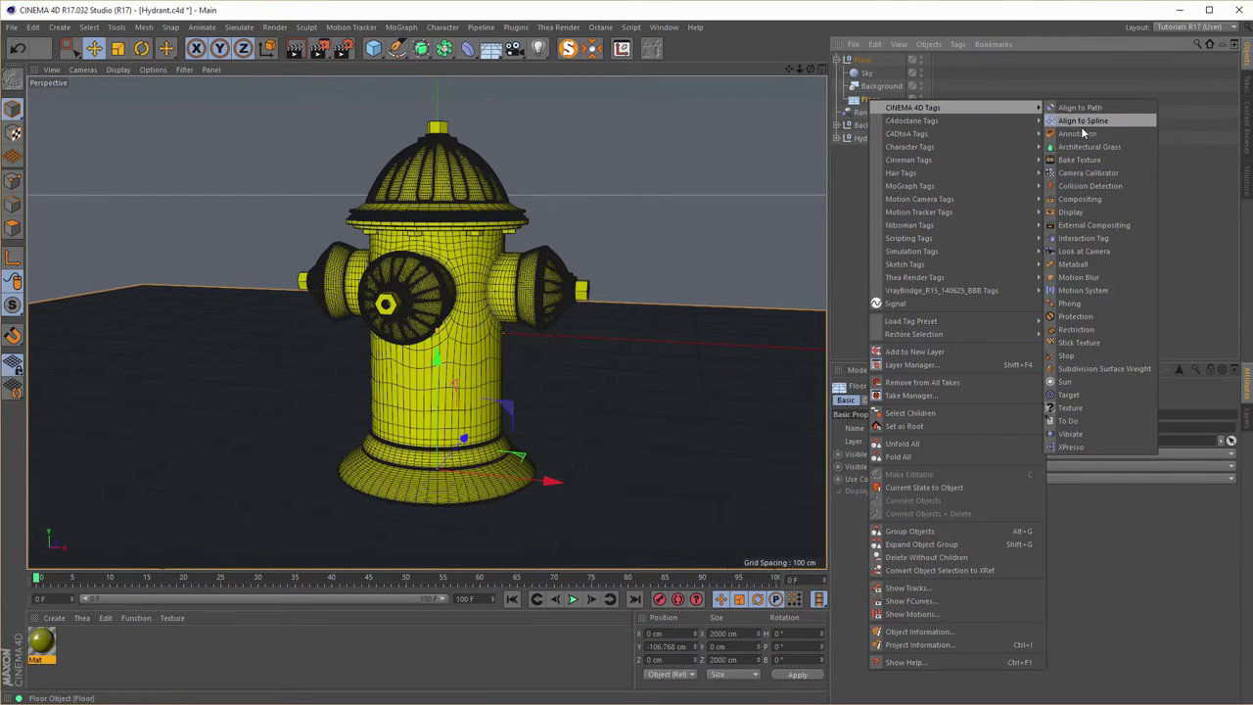
left_click(1077, 201)
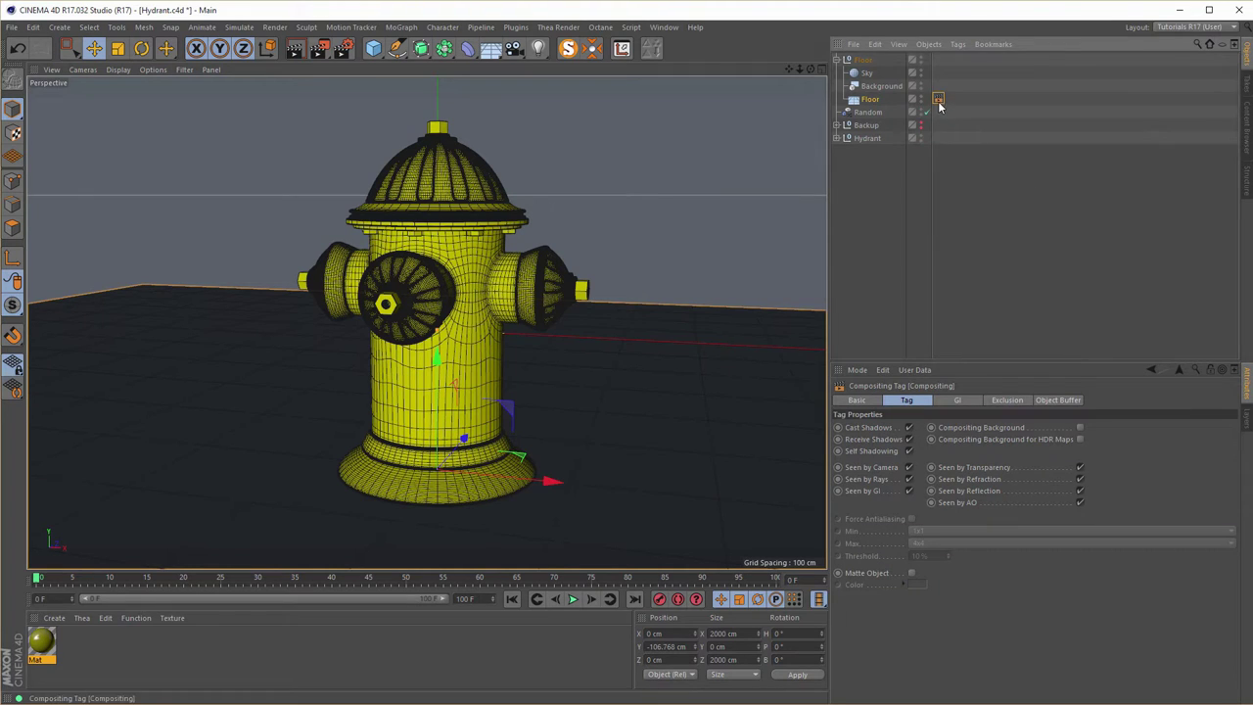
left_click(1079, 427)
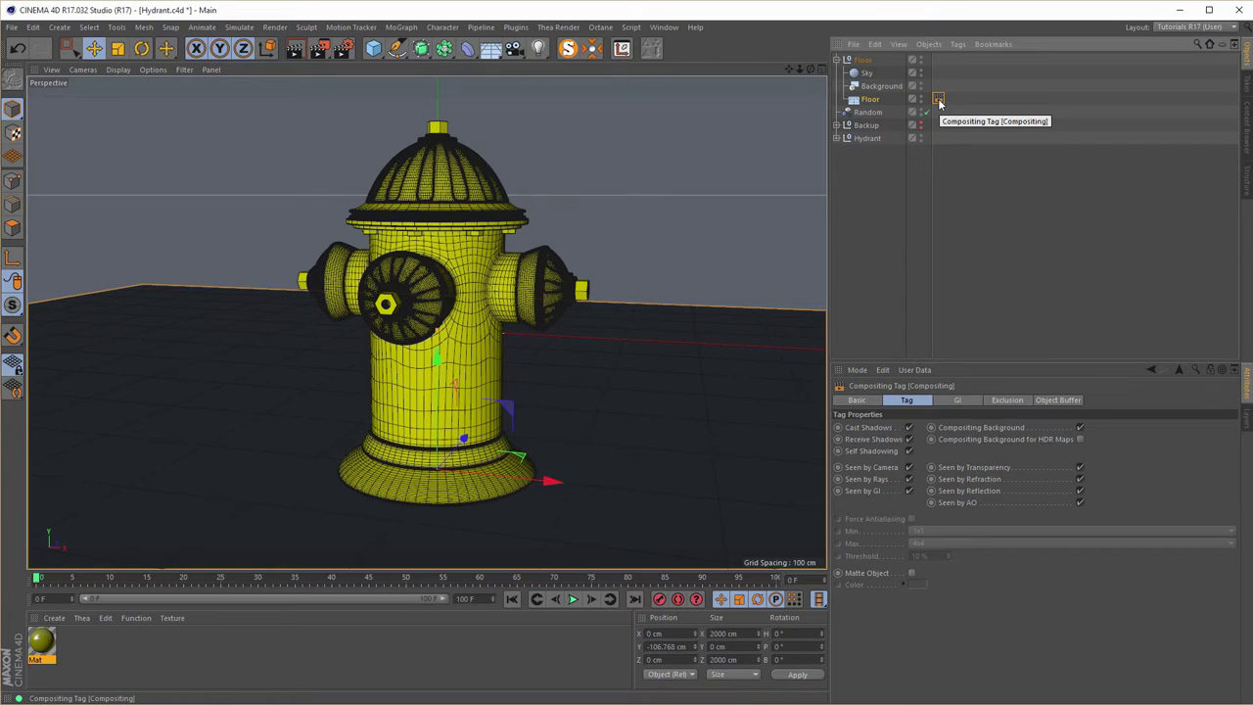
Copy the Compositing tag to Sky, disabling Compositing Background and Seen by Camera.
left_click_drag(939, 102, 939, 75)
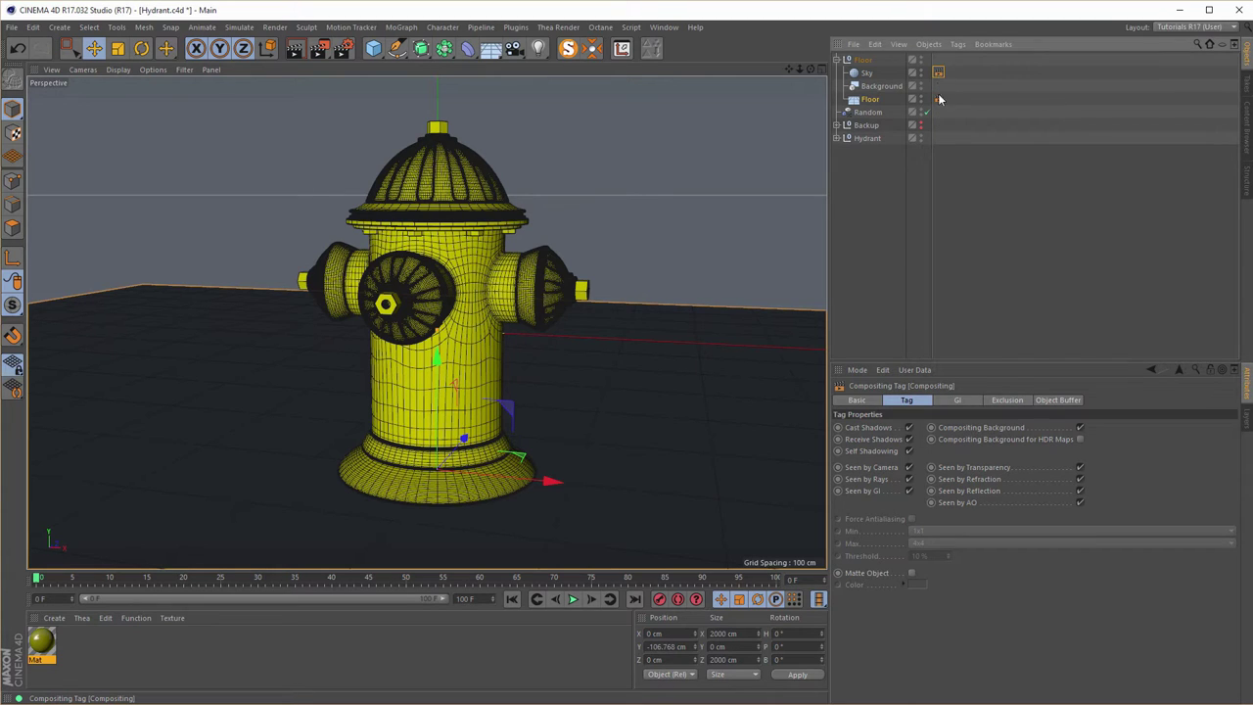
left_click(1079, 427)
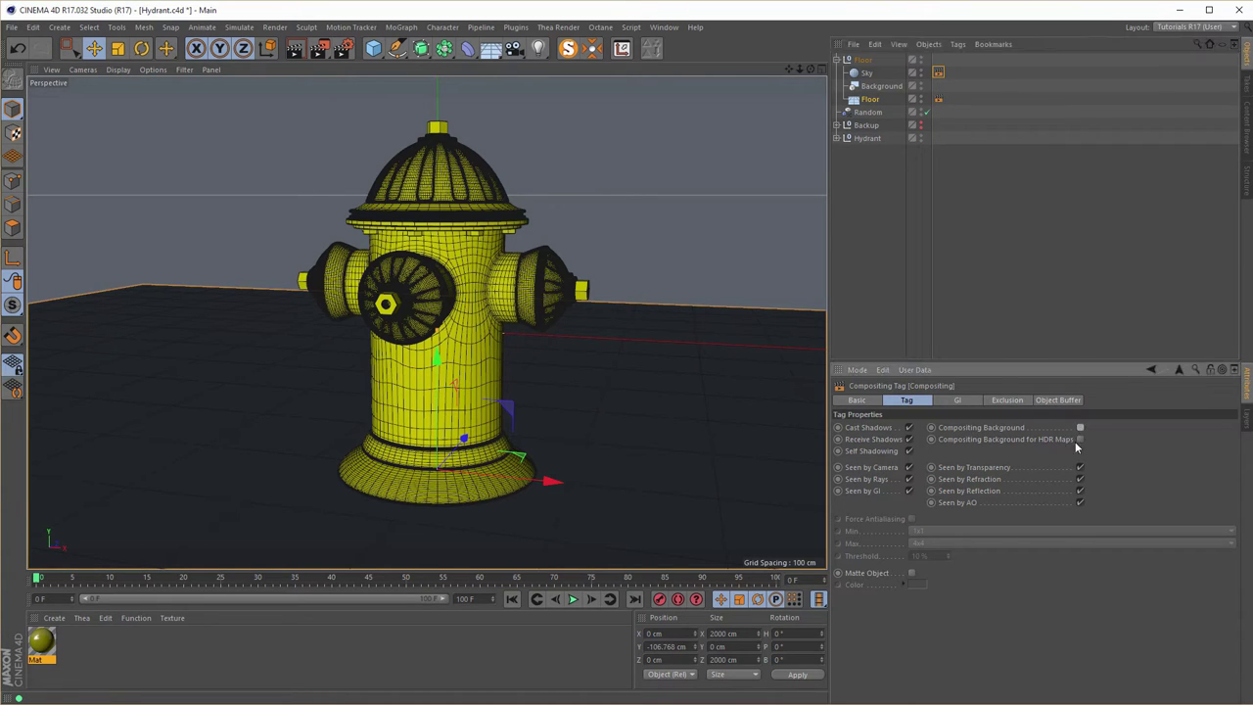
left_click(909, 467)
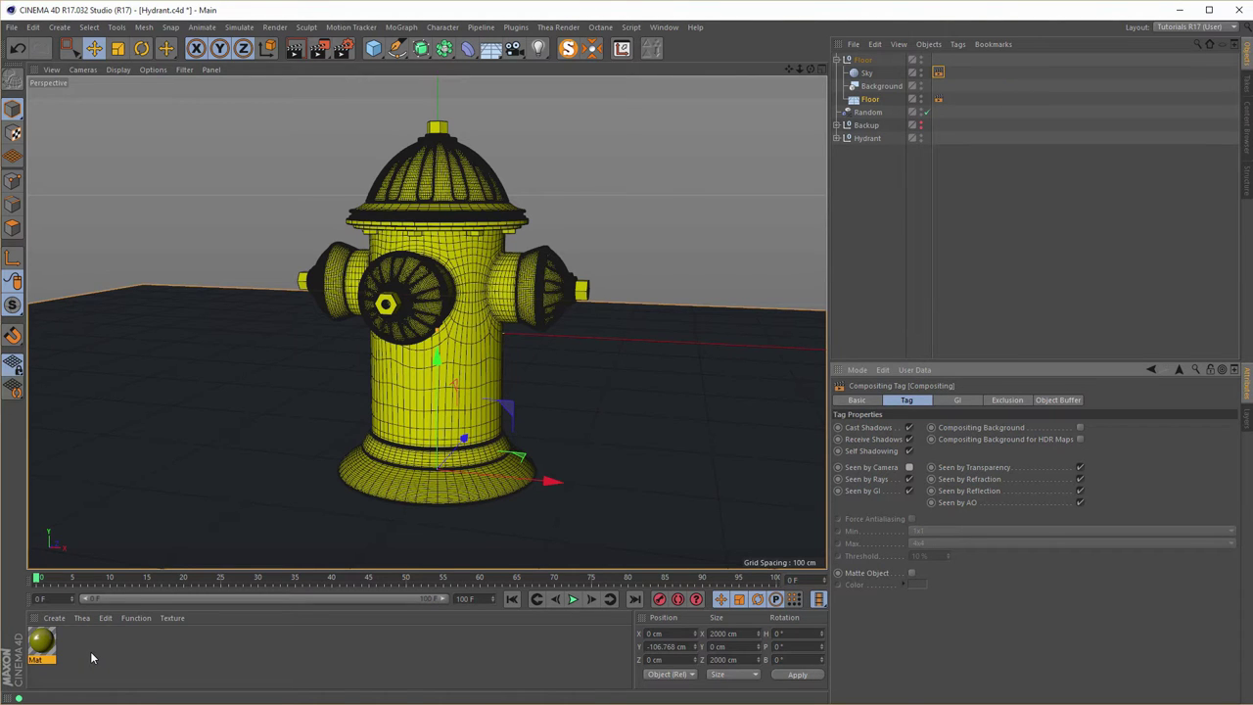
Rename the Mat material to Hydrant and duplicate it.
double_click(41, 641)
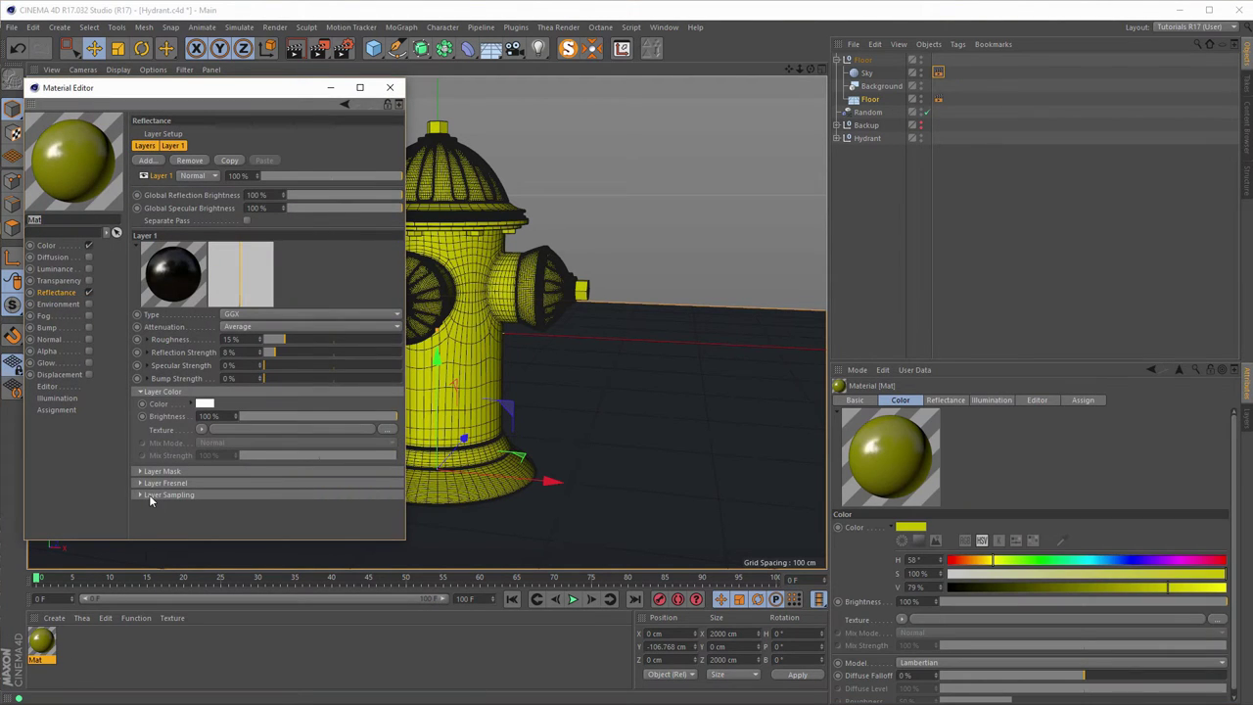
type("Hydran")
key("Return")
left_click(46, 643)
left_click_drag(46, 643, 76, 646, "ctrl")
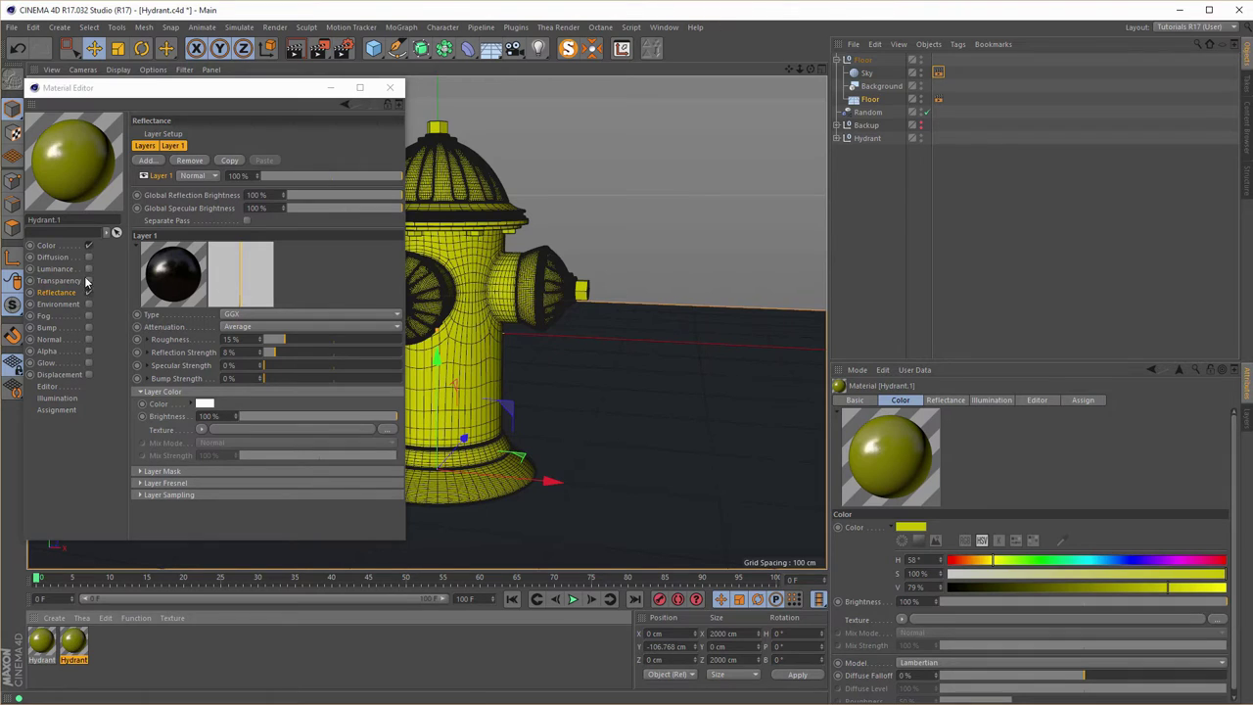
Name the duplicate material Floor and turn off its Reflectance channel.
left_click(77, 225)
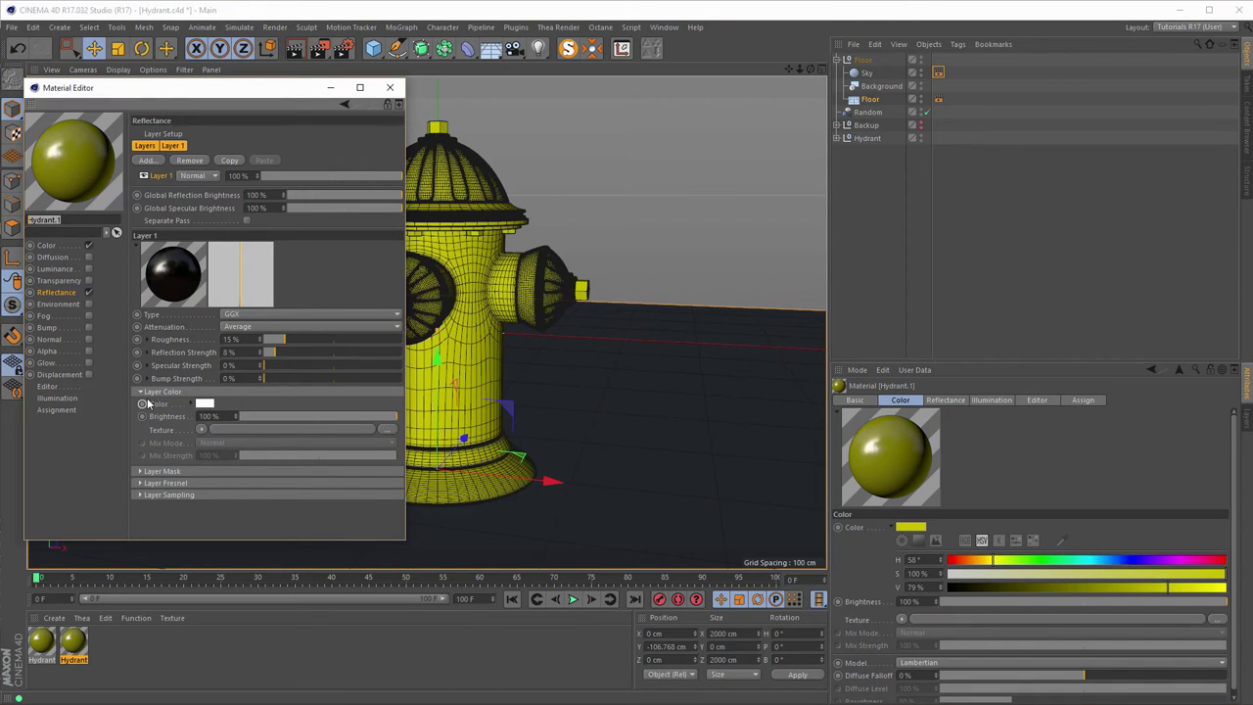
type("Floor")
key("Return")
left_click(89, 293)
left_click(62, 245)
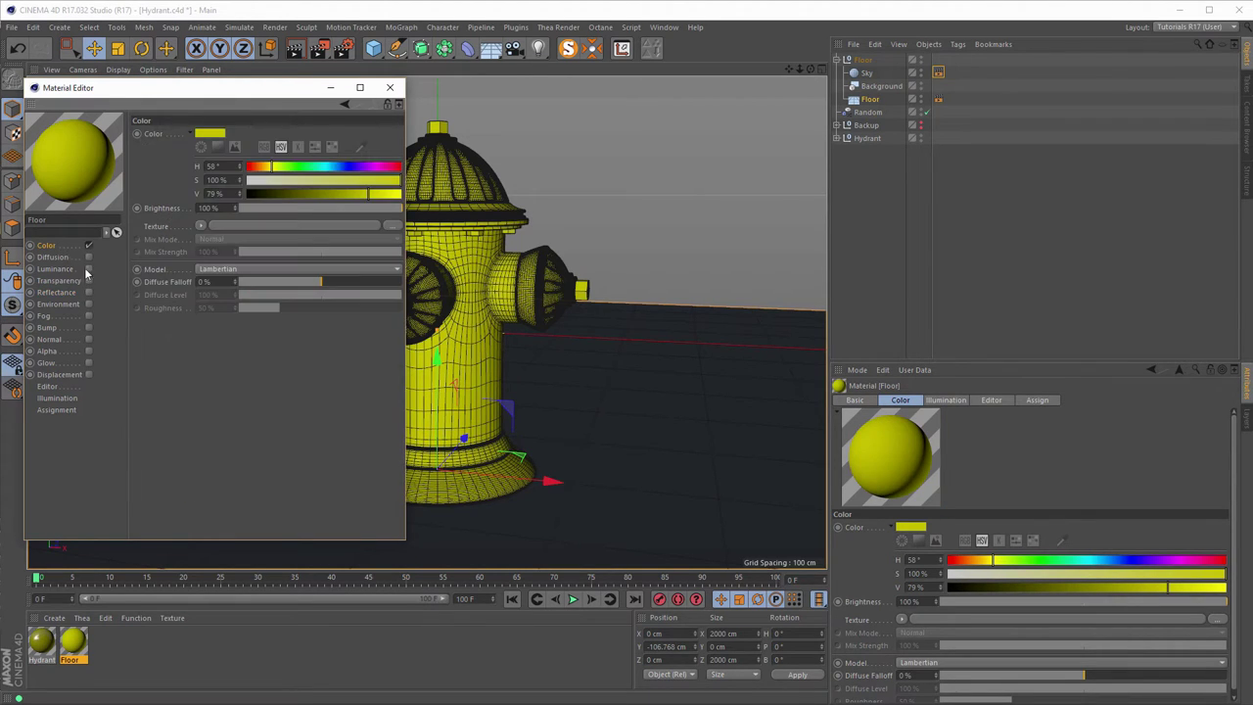
Set the Floor colour texture to a 2D - Circular gradient with inverted knots.
left_click(203, 227)
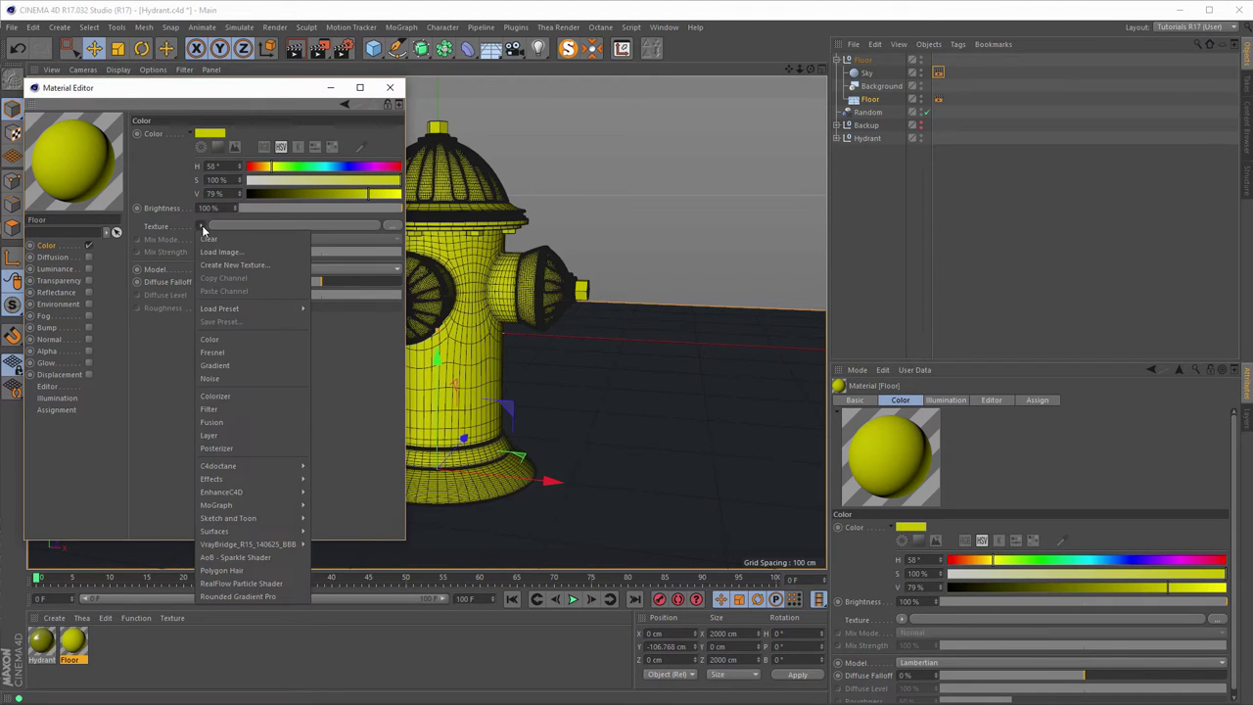
left_click(239, 364)
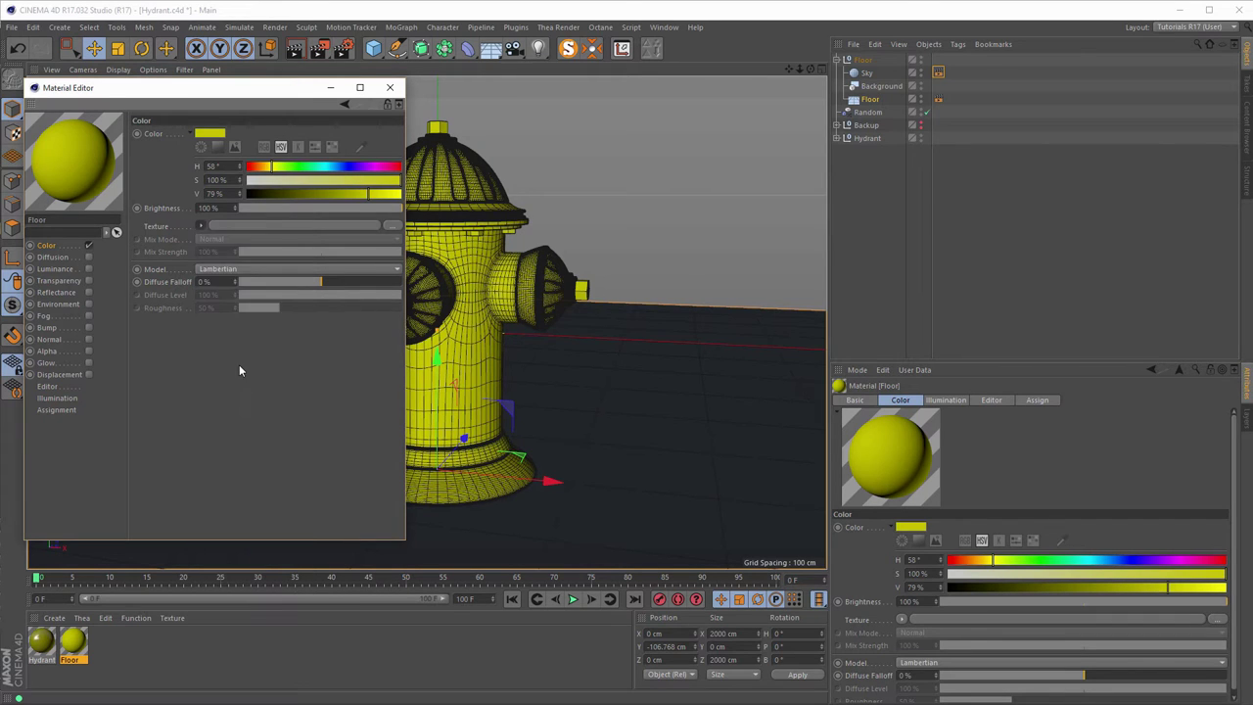
left_click(209, 266)
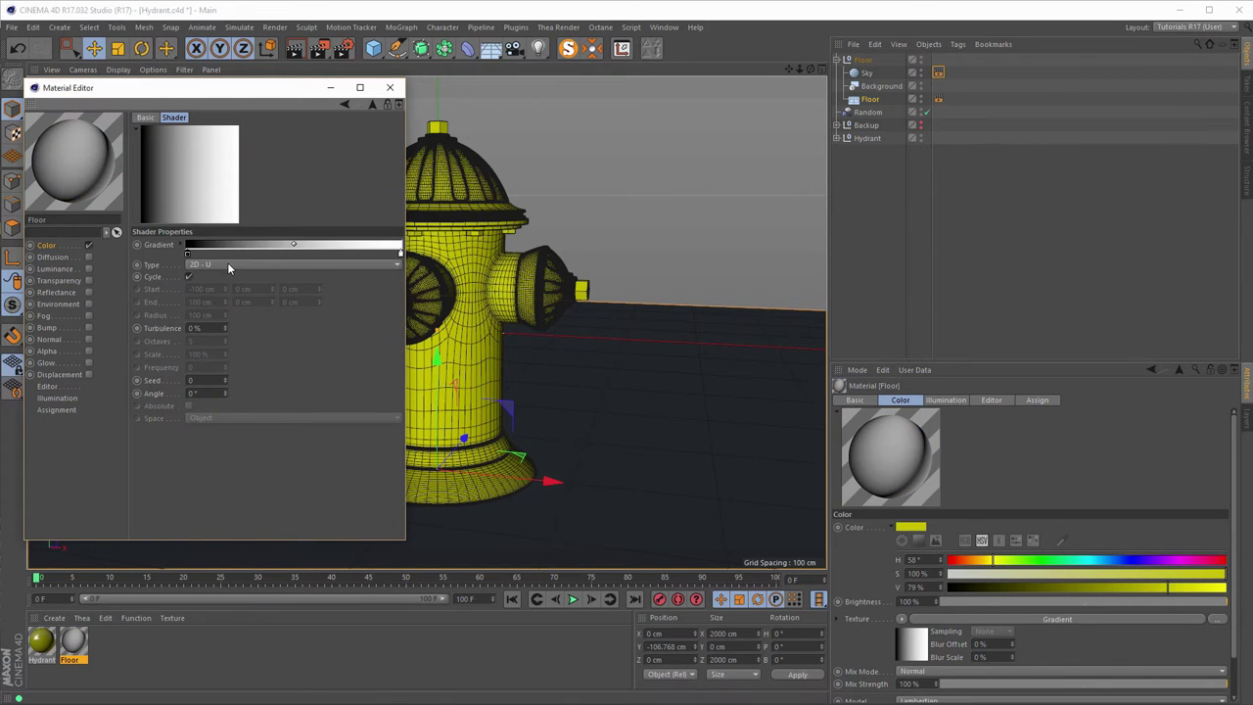
left_click(227, 262)
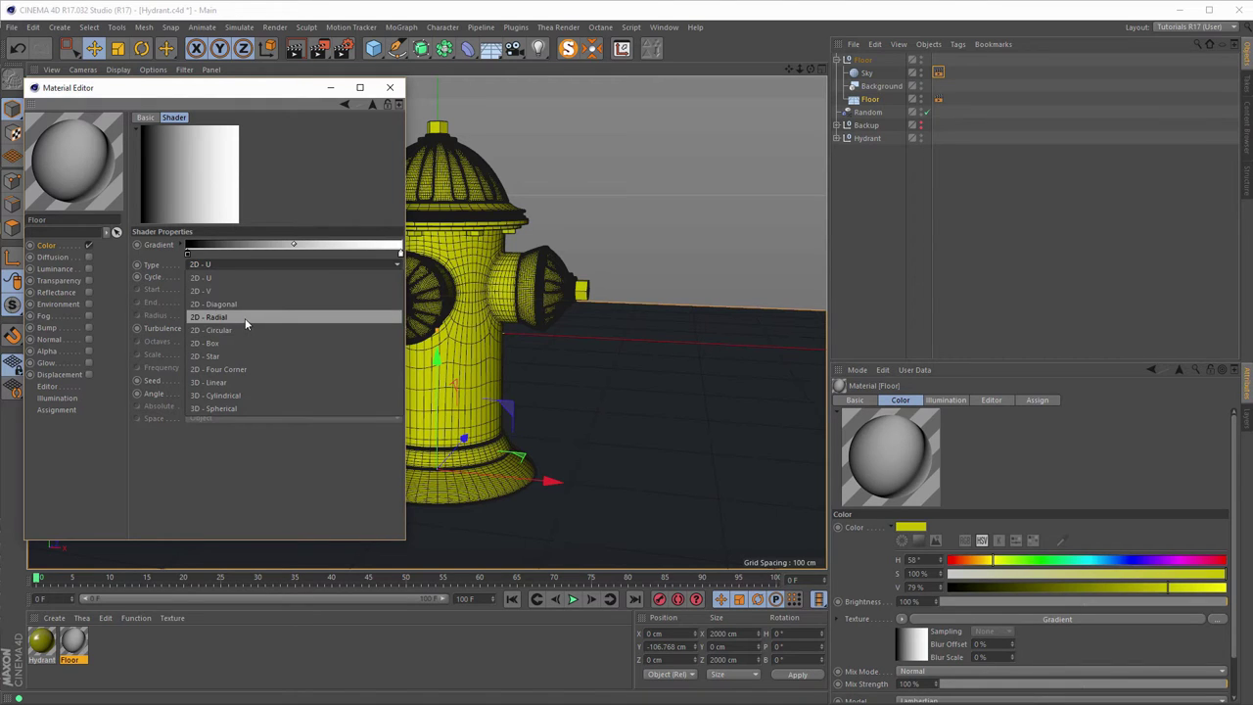
left_click(245, 317)
left_click(249, 265)
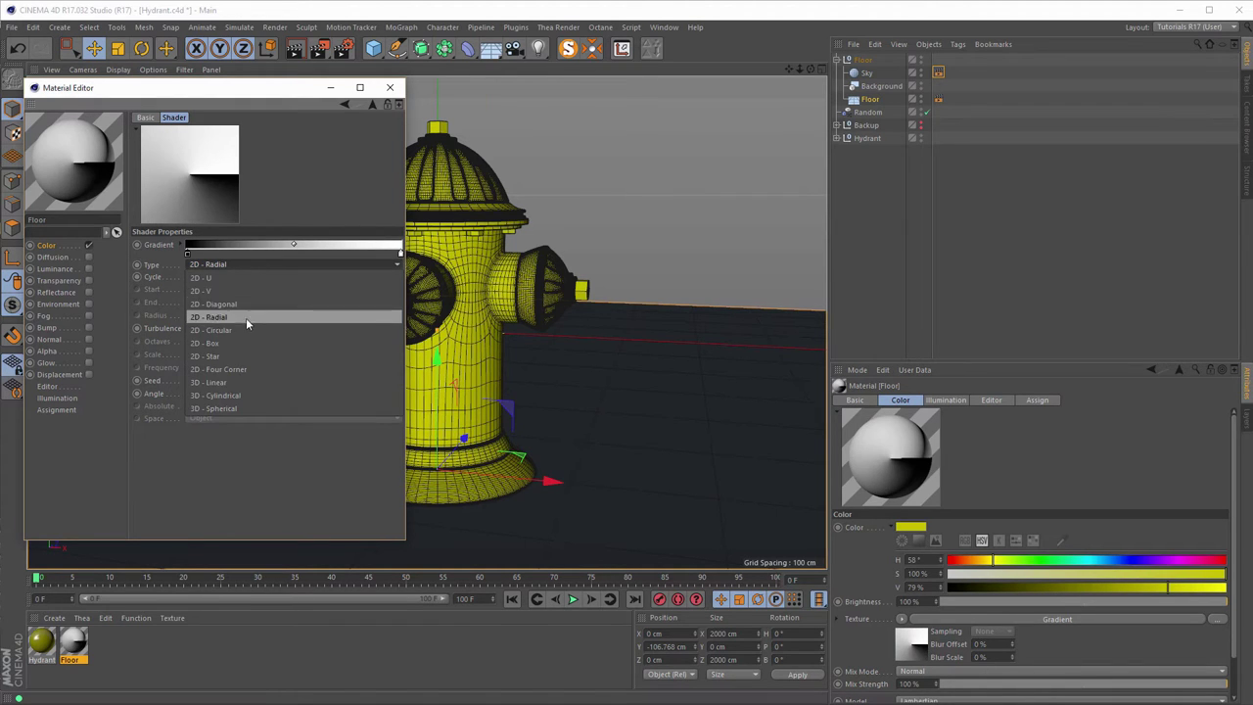
left_click(245, 317)
right_click(281, 247)
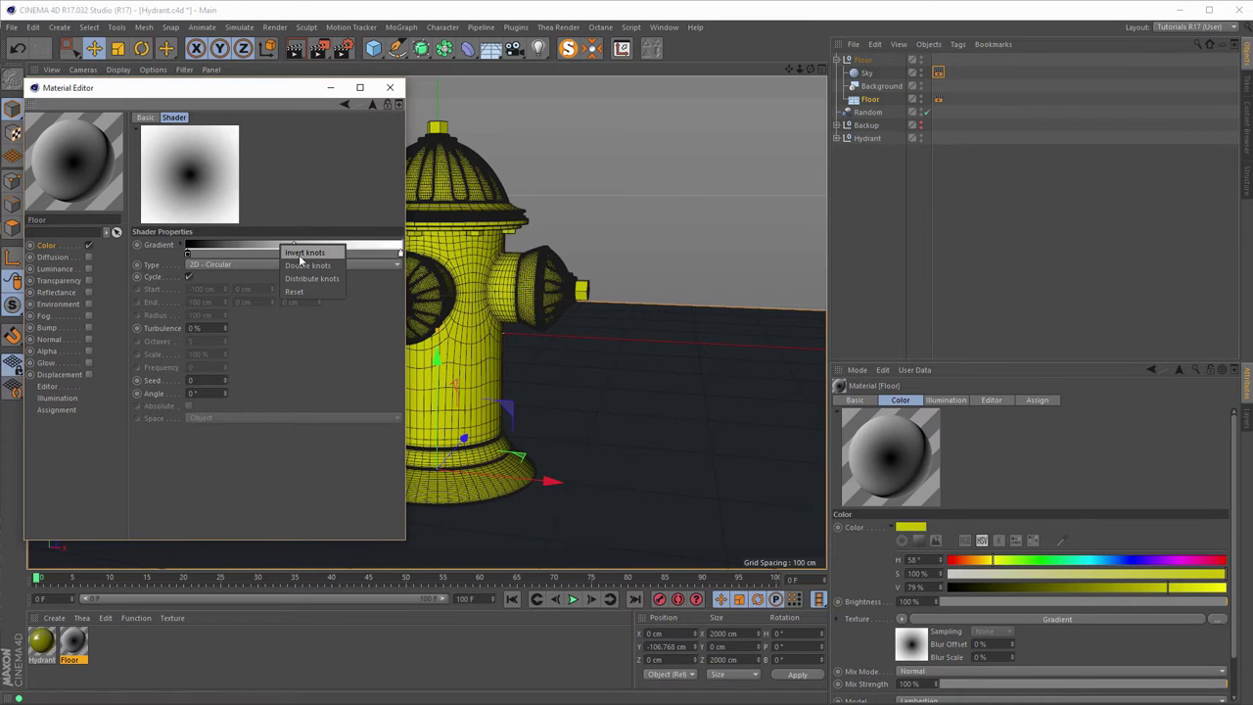
left_click(303, 254)
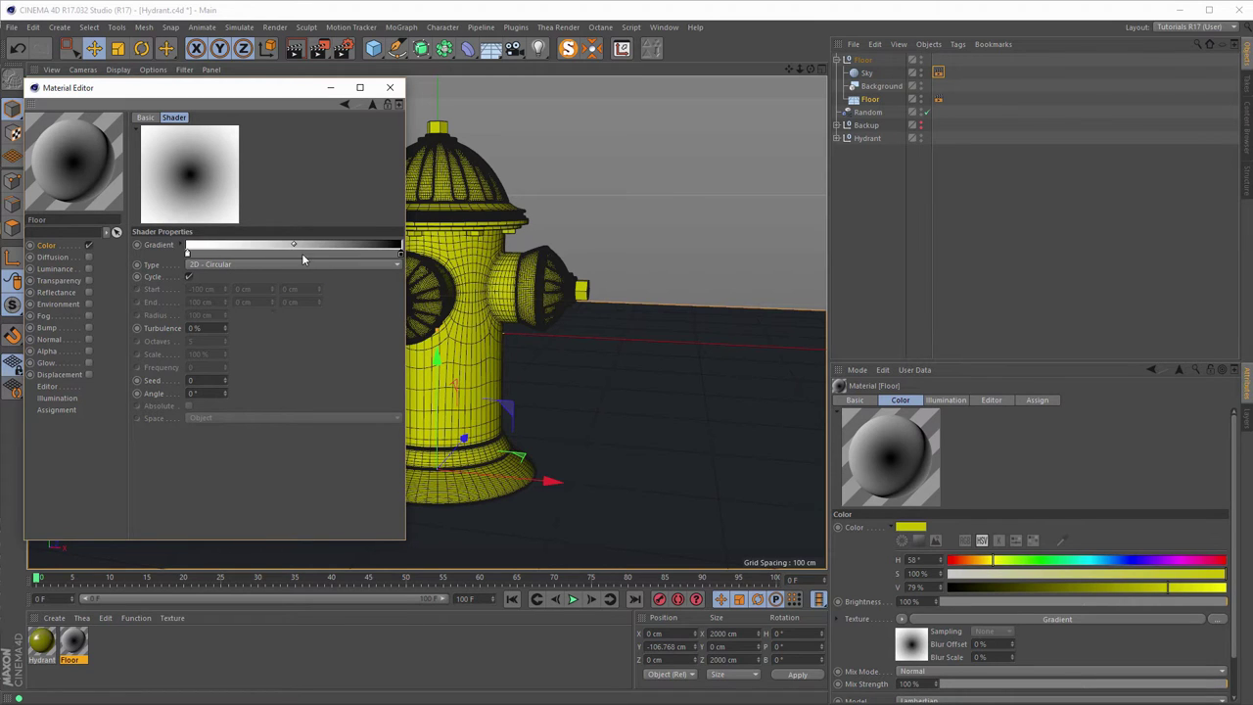
Try brightening the gradient's dark end, discard it, and close the Material Editor.
double_click(401, 255)
left_click_drag(411, 281, 445, 281)
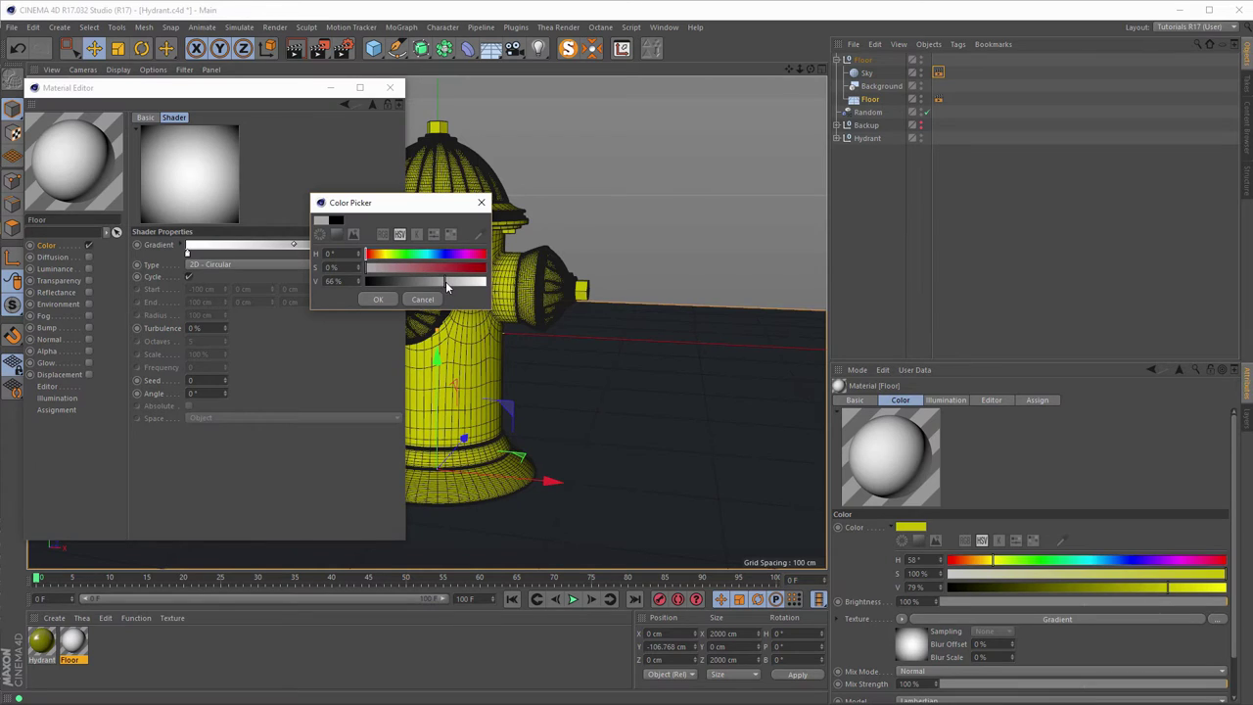
left_click(421, 299)
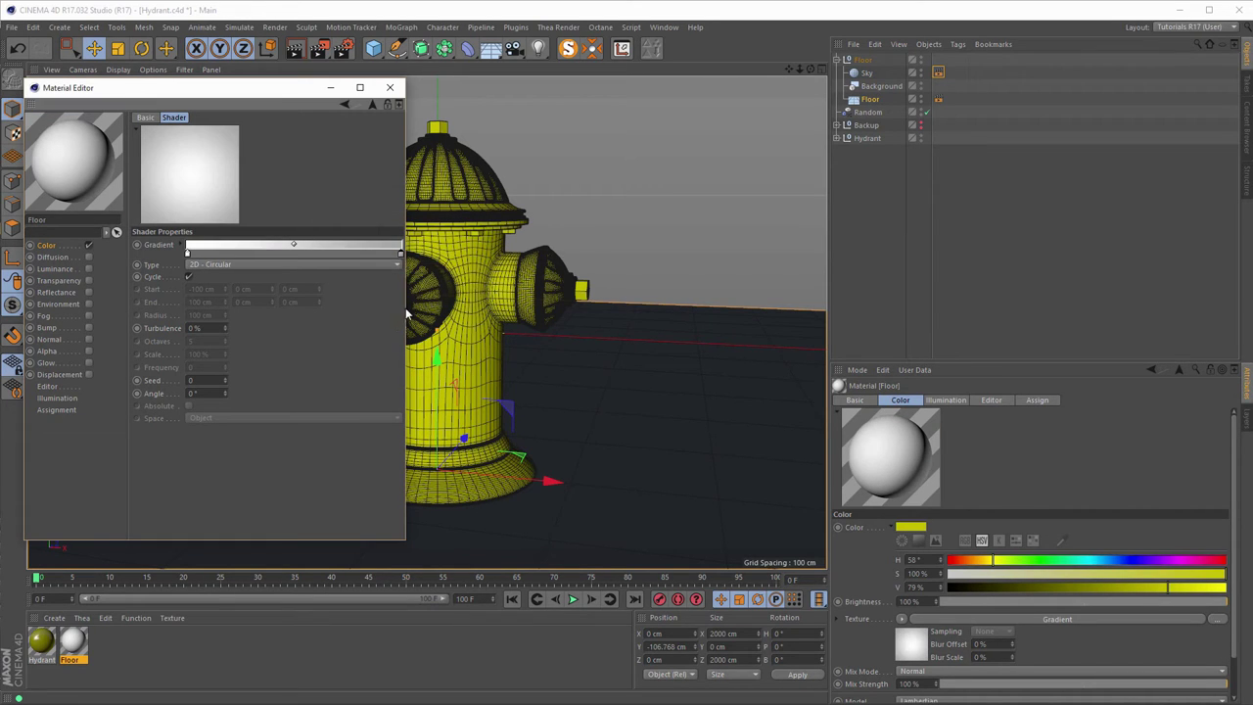
left_click_drag(407, 306, 515, 349)
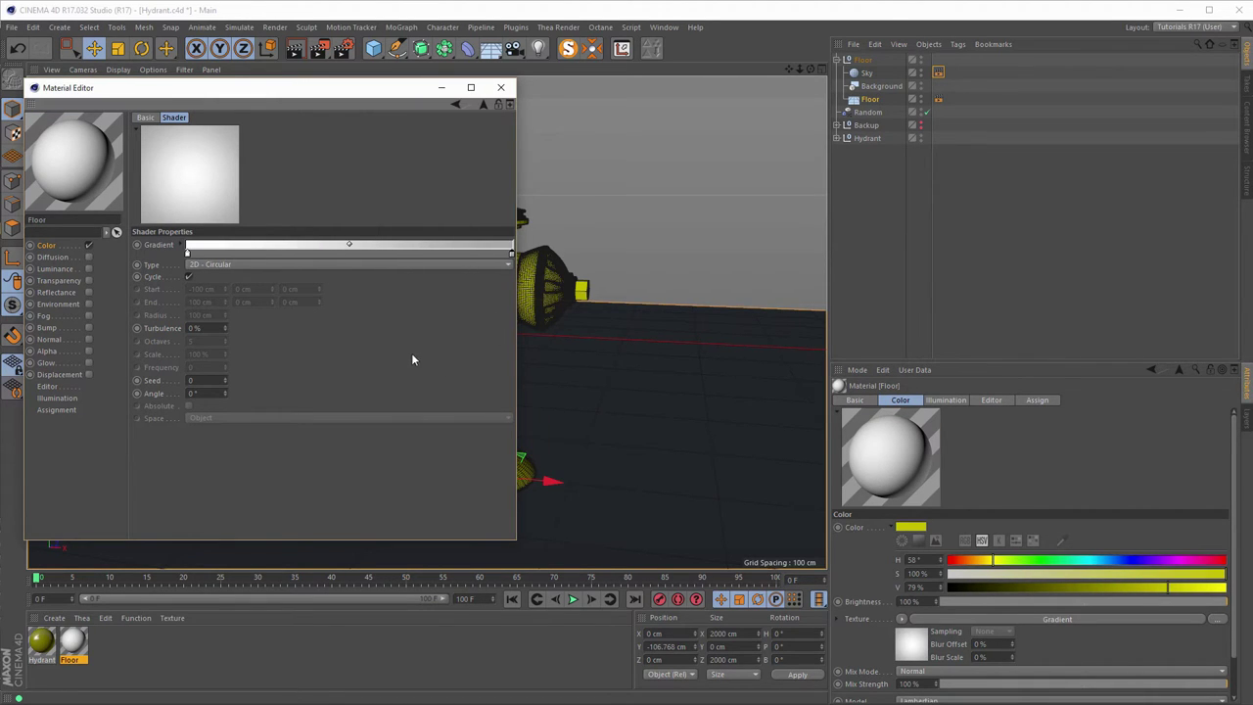
left_click(500, 87)
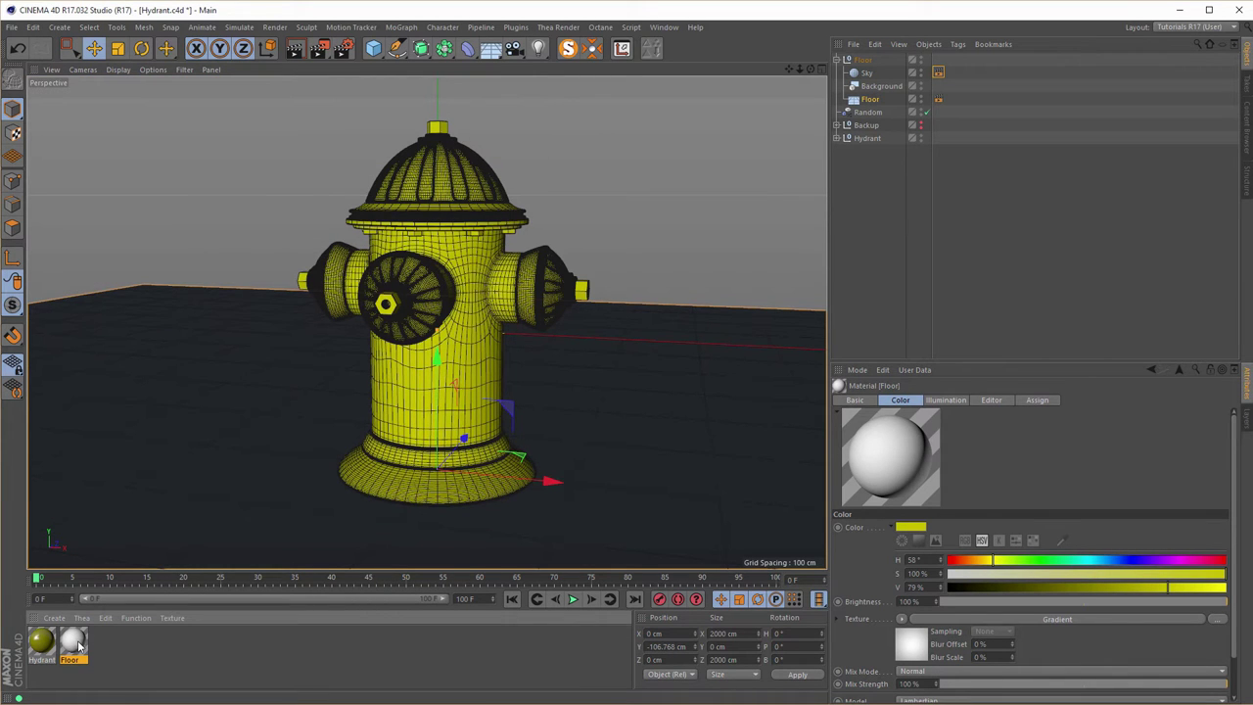
Apply the Floor material to the floor object with Frontal projection.
mouse_move(79, 642)
left_mouse_down()
mouse_move(851, 467)
mouse_move(919, 192)
mouse_move(886, 103)
left_mouse_up()
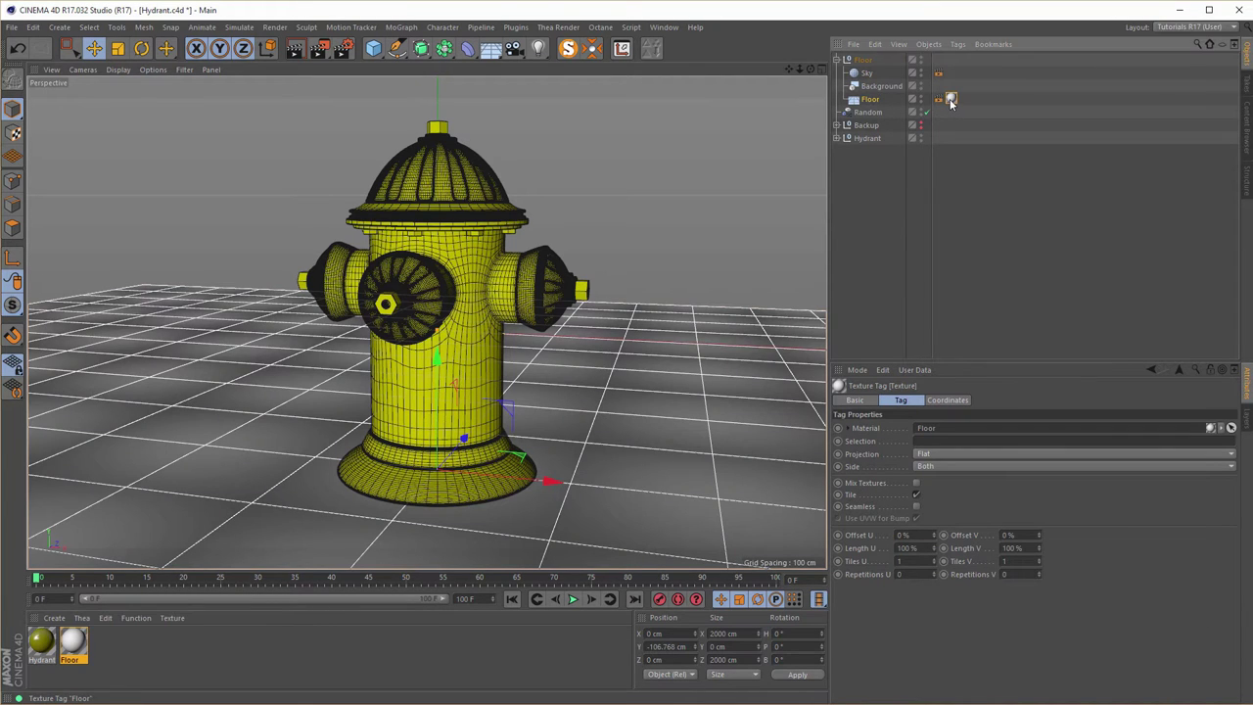
left_click(926, 454)
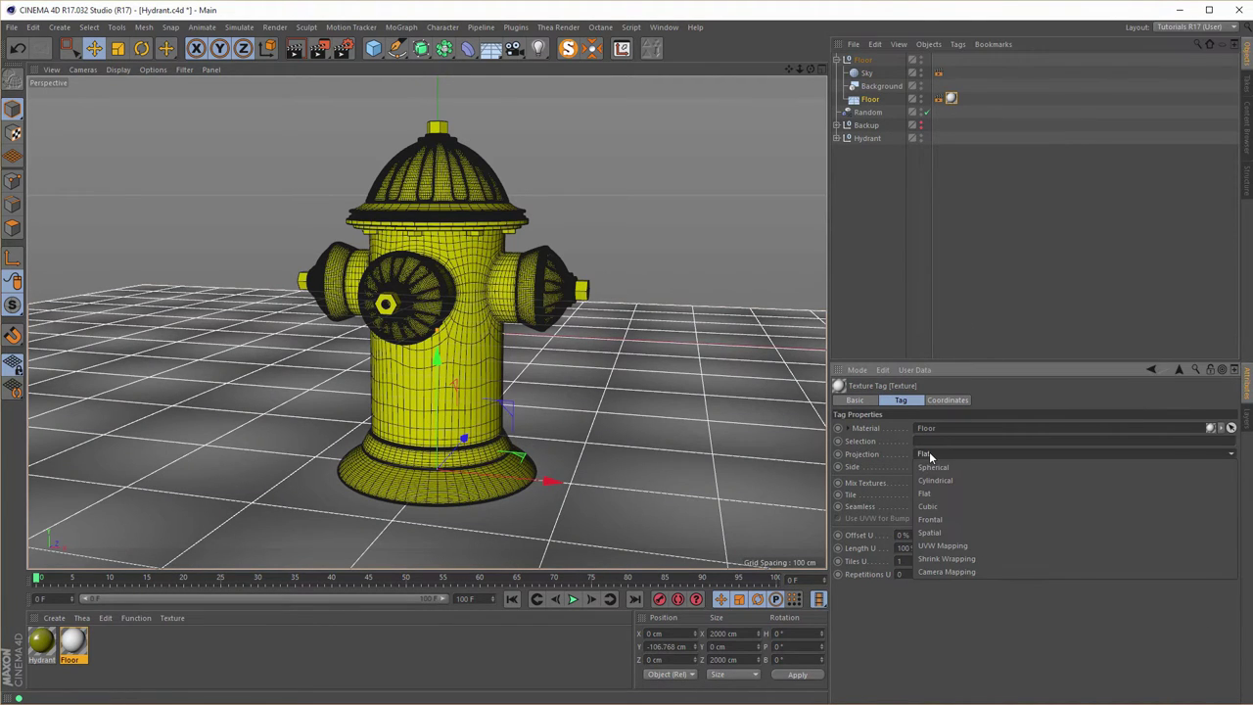
left_click(930, 519)
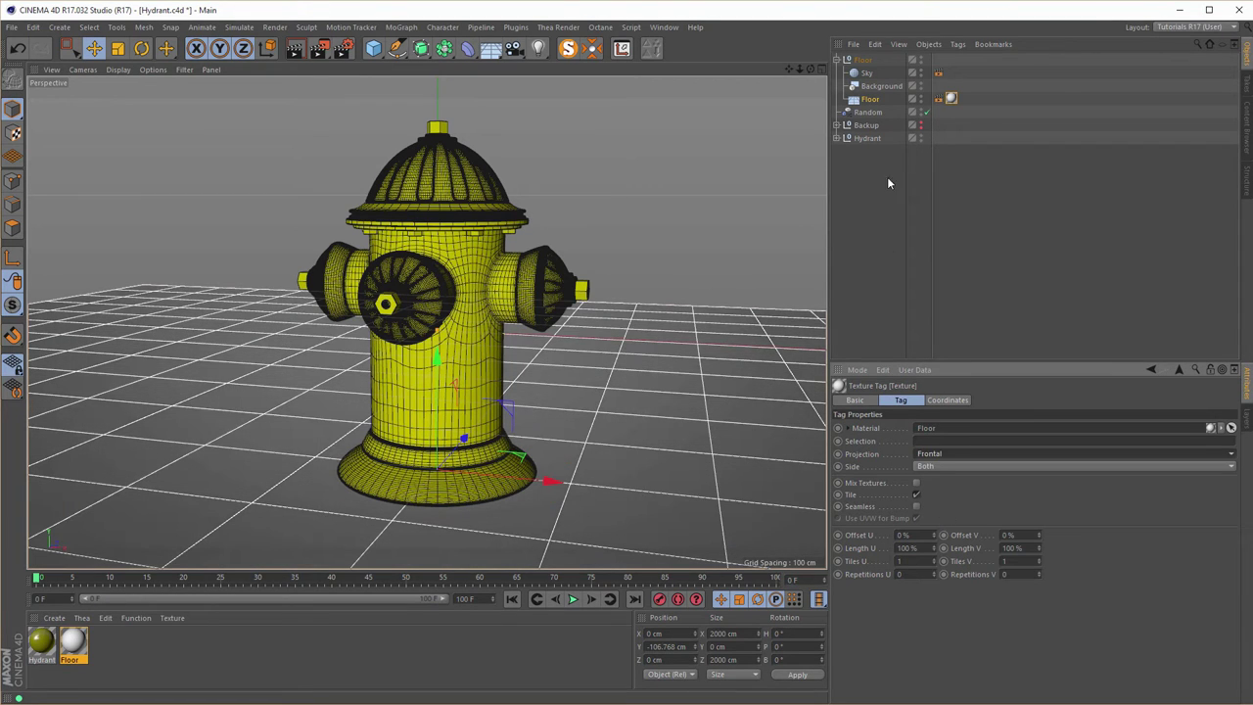
Copy the Floor texture tag onto Background and preview the render.
left_click(950, 99)
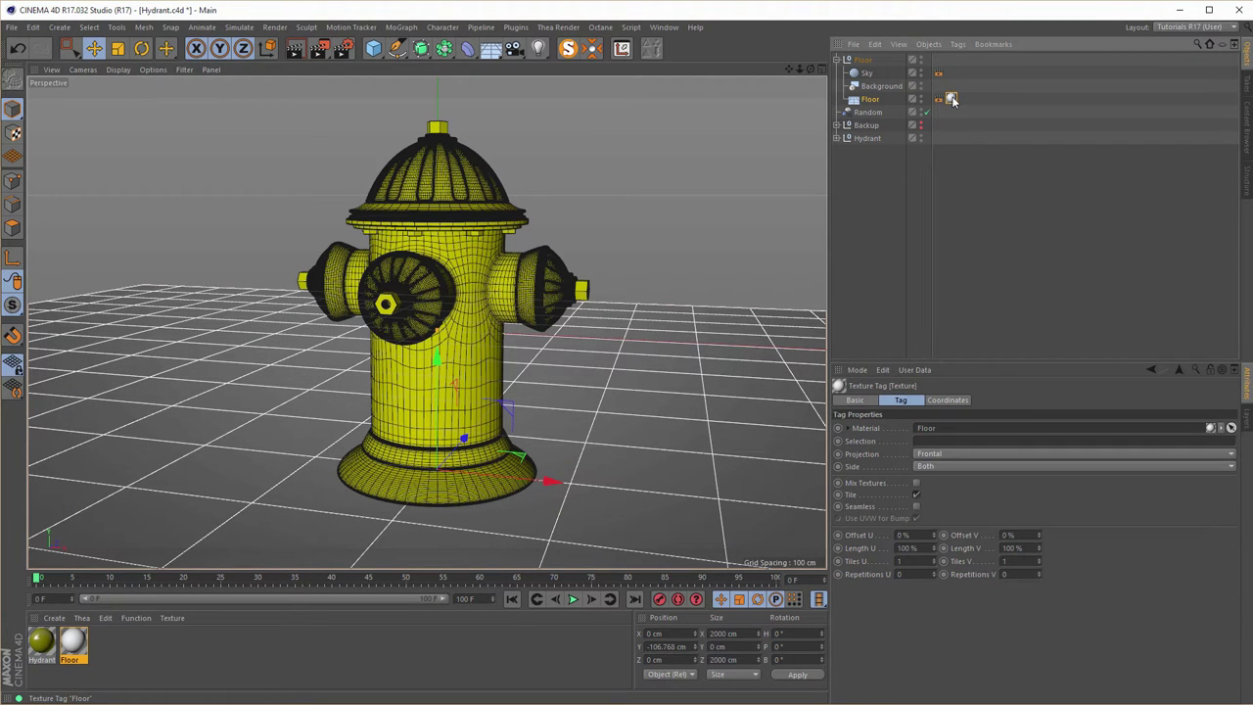
left_click_drag(951, 99, 942, 89, "ctrl")
key("ctrl+r")
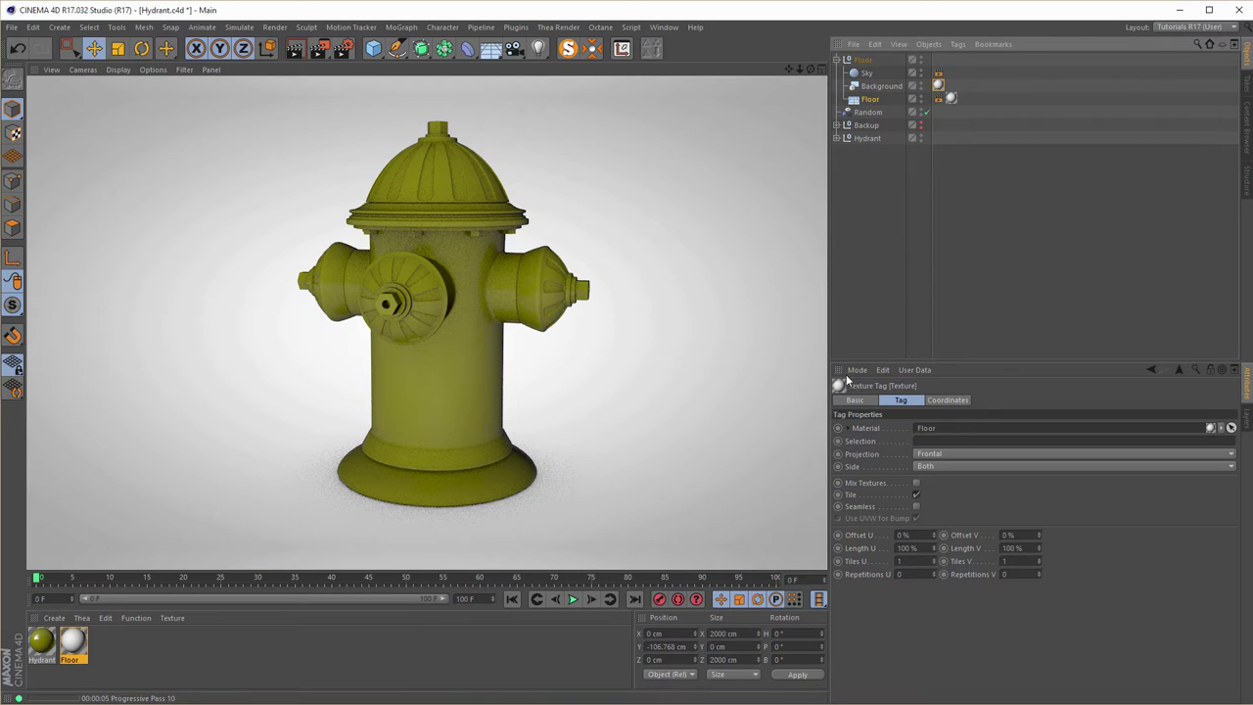
left_click(903, 253)
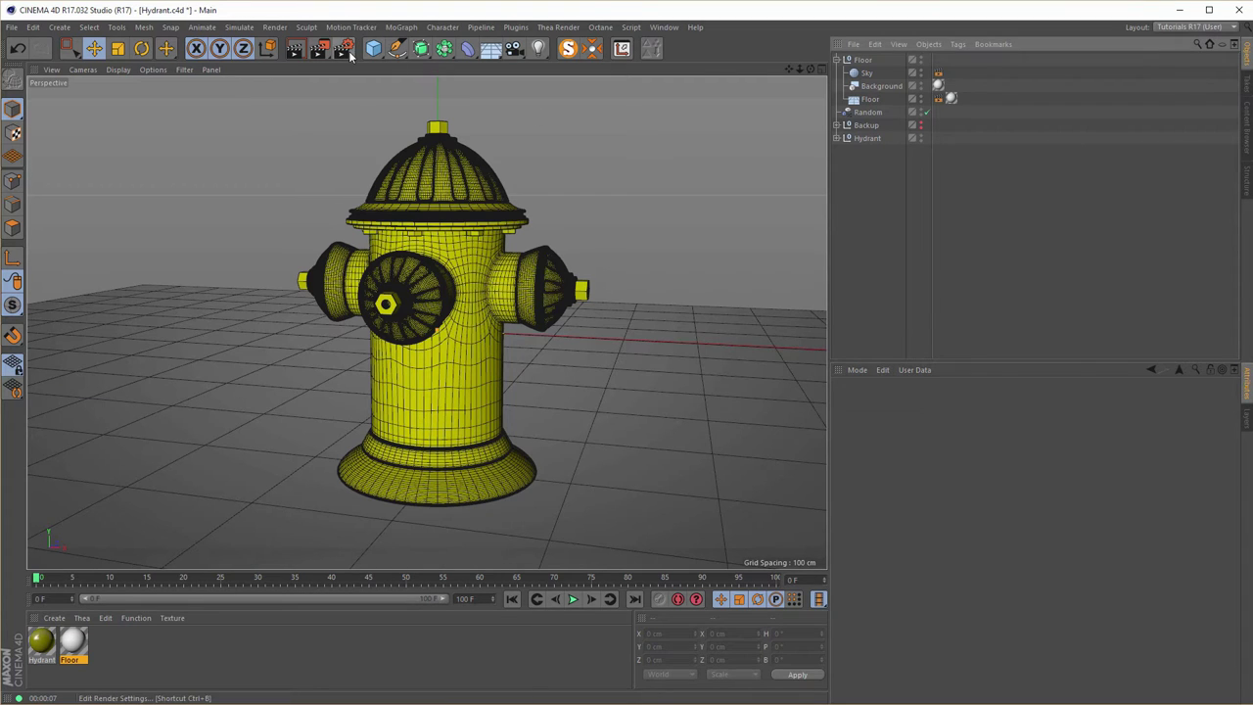
Enable Global Illumination with a custom sample count of 16 and preview the render.
key("ctrl+b")
left_click_drag(418, 14, 999, 143)
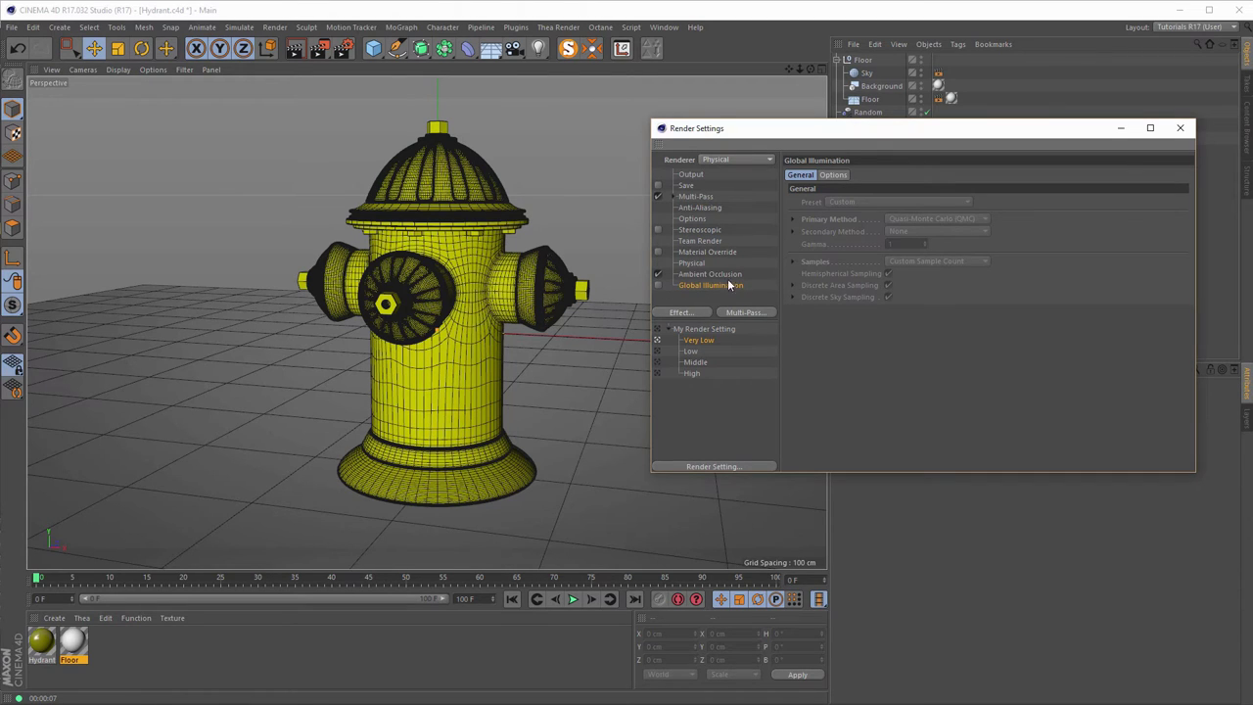
left_click(658, 285)
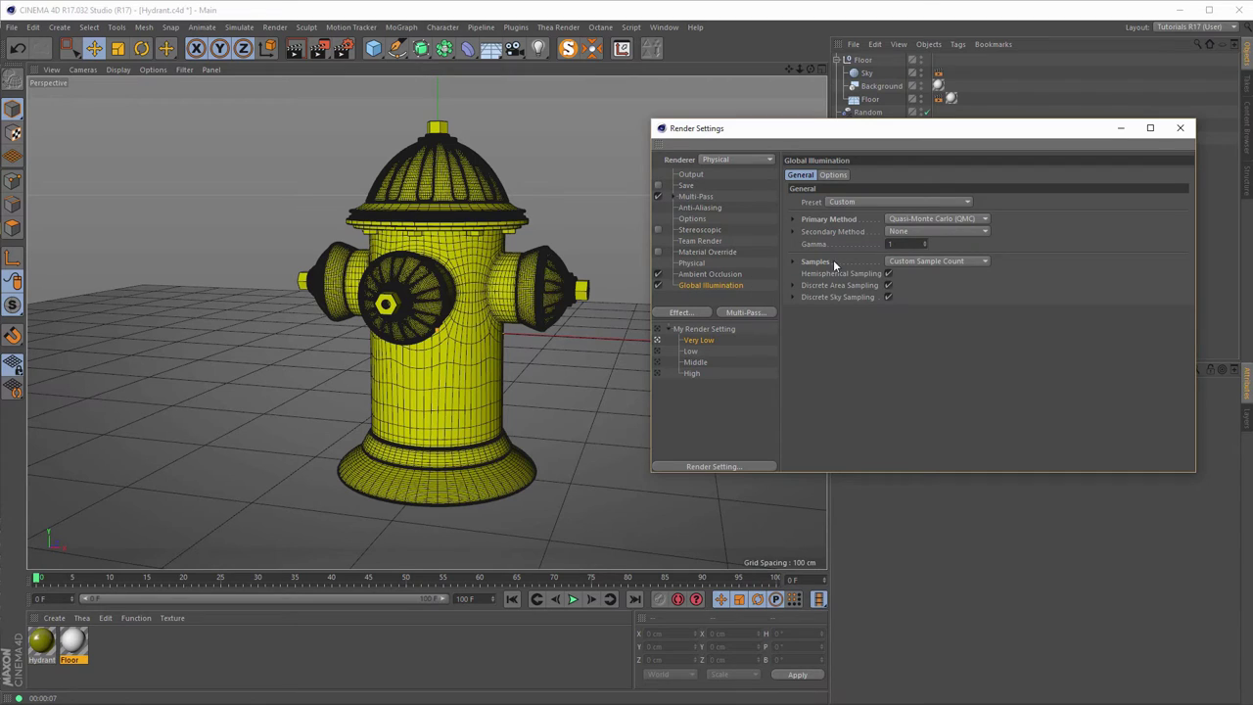
left_click(794, 262)
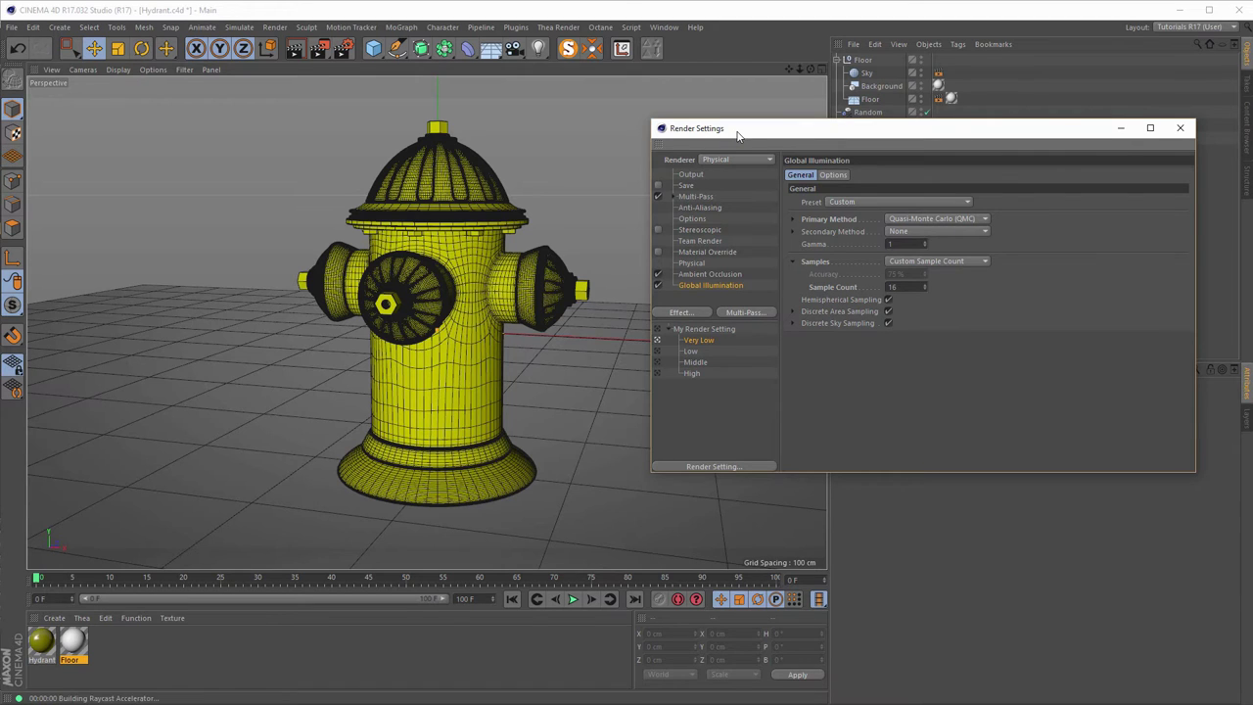
key("ctrl+r")
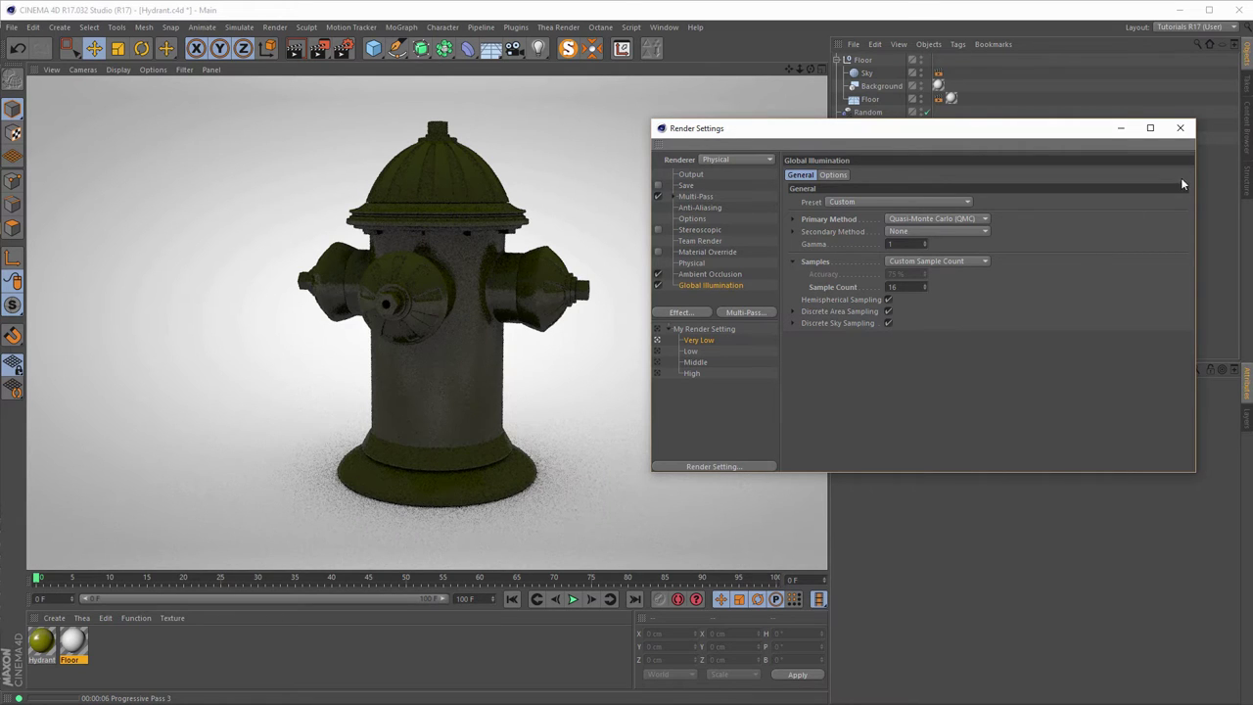
left_click(1179, 130)
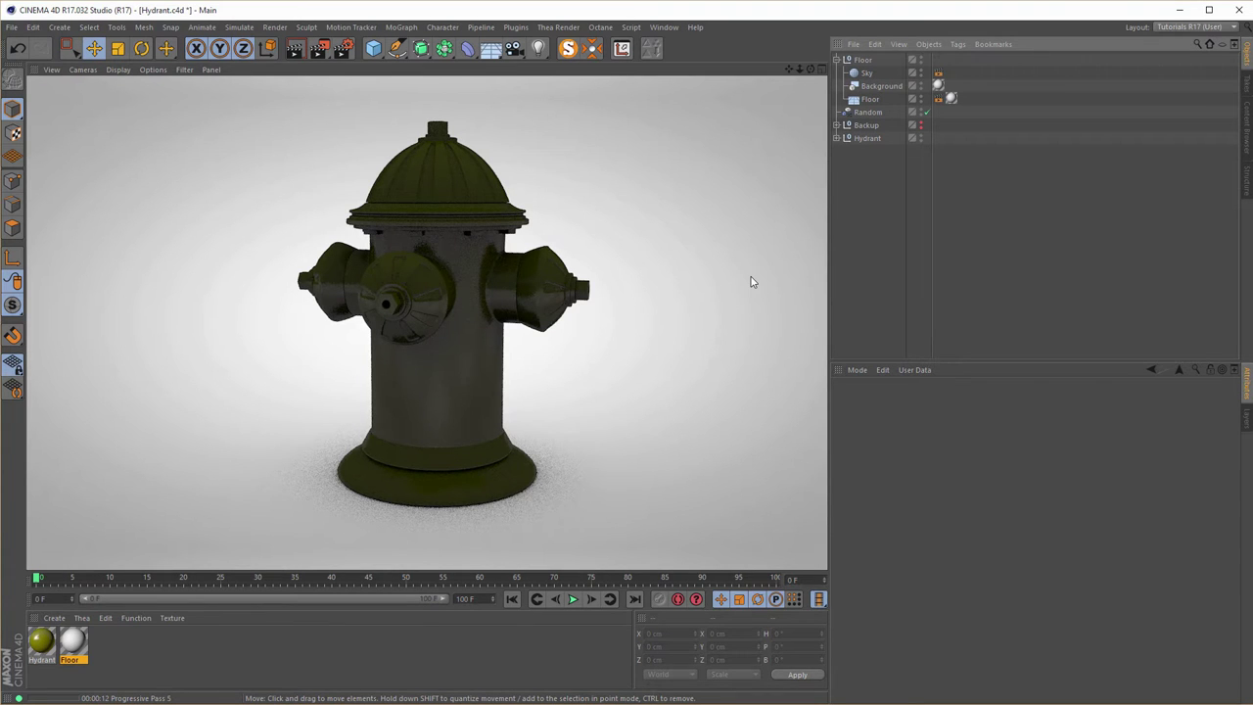
mouse_move(449, 347)
left_mouse_down("alt")
mouse_move(455, 325)
mouse_move(478, 321)
mouse_move(474, 354)
left_mouse_up("alt")
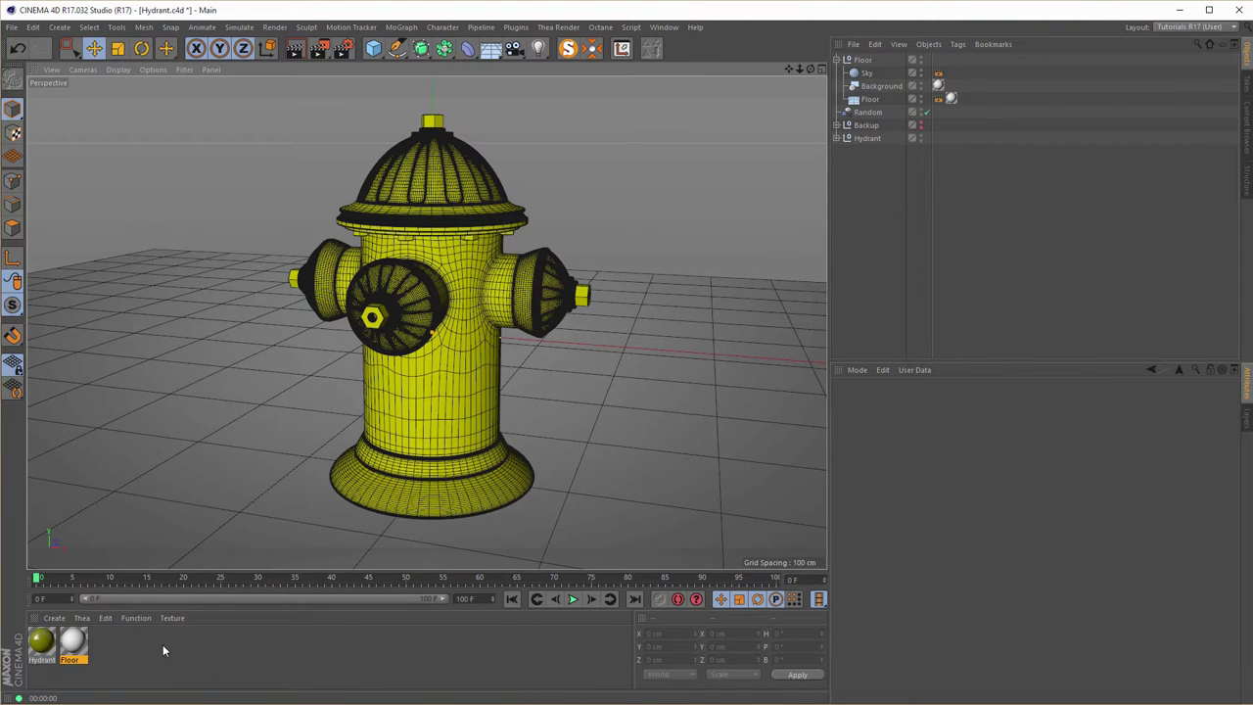
Browse Presets > Light Setups > HDRI as large previews and select Sunset - Bob Groothuis.hdr.
left_click(1245, 132)
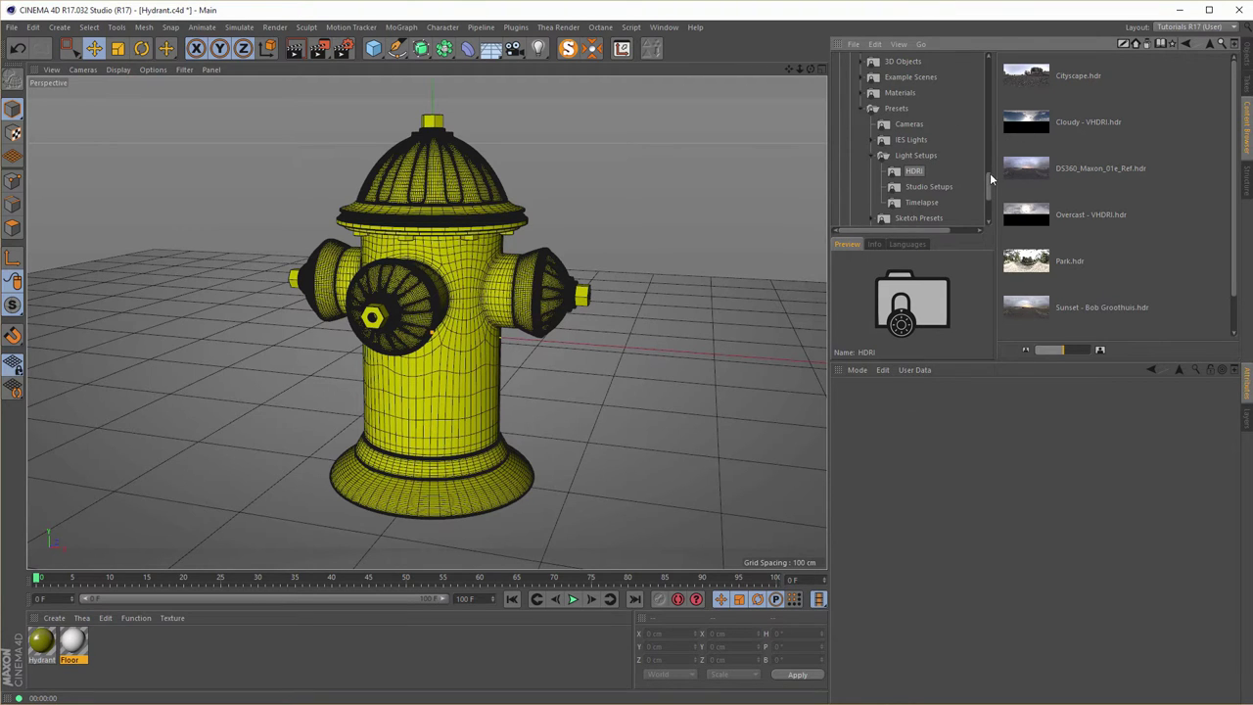
scroll(989, 172, "up", 4)
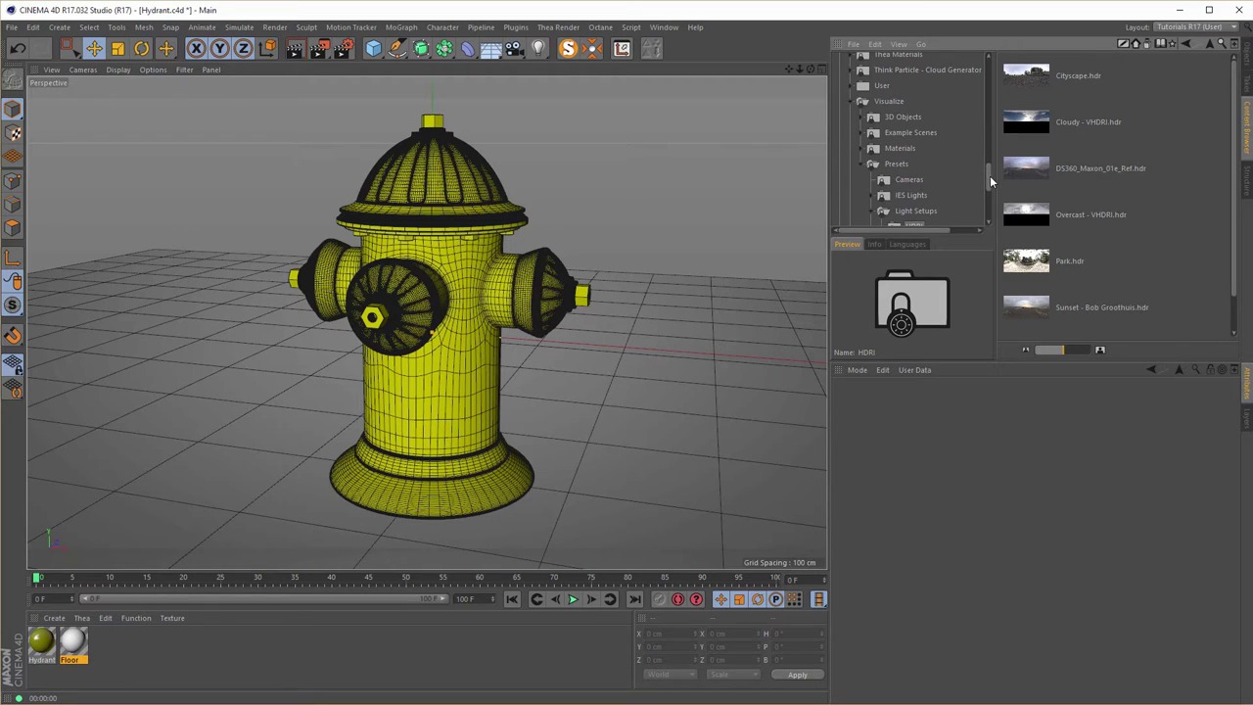
scroll(989, 175, "down", 4)
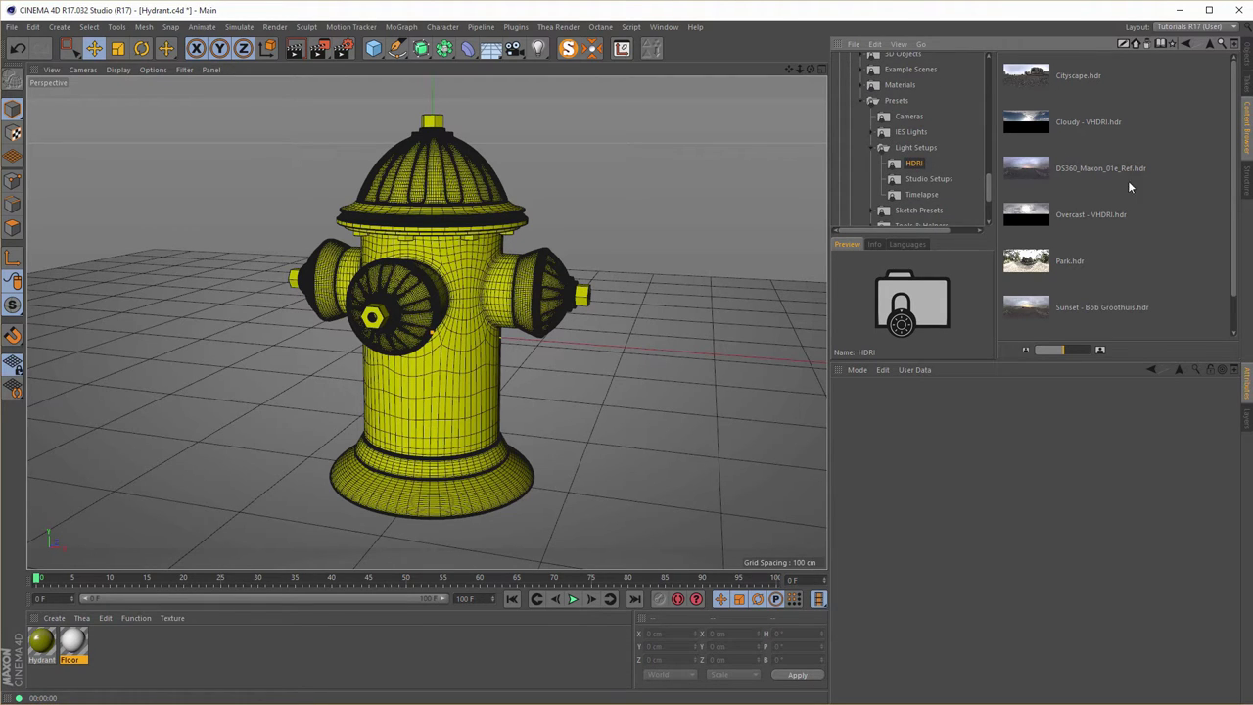
left_click(1073, 351)
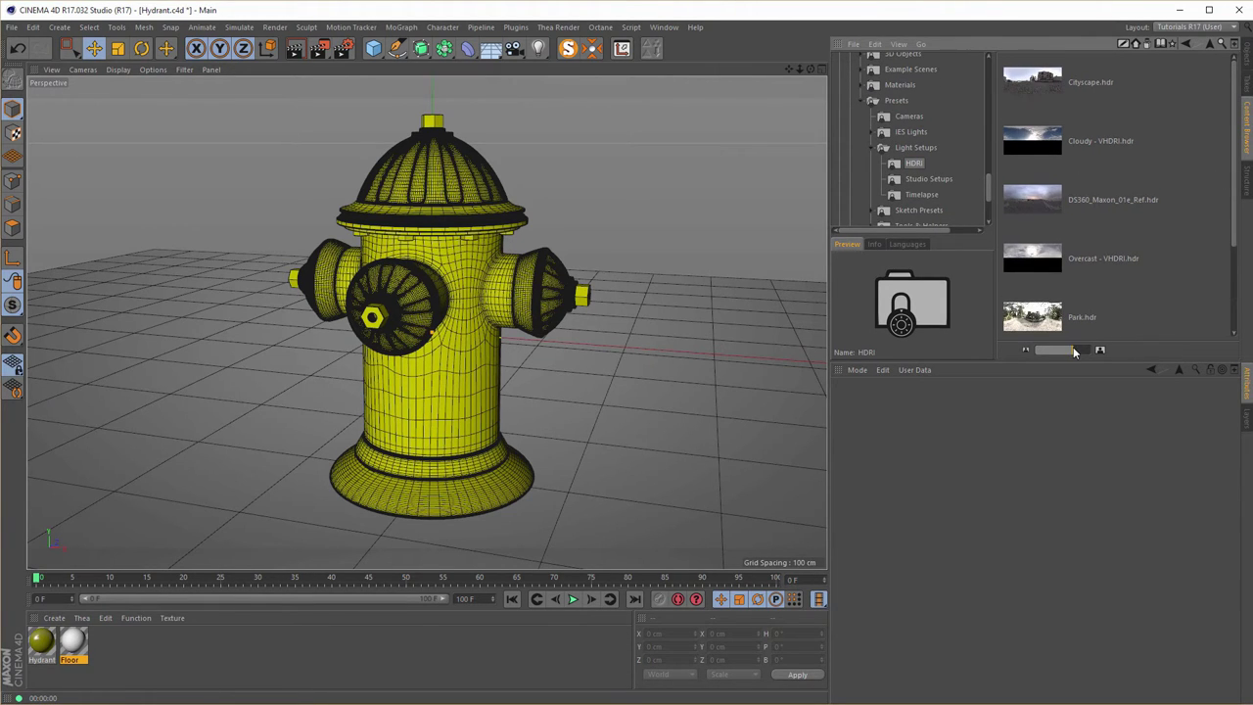
left_click_drag(1073, 350, 1068, 353)
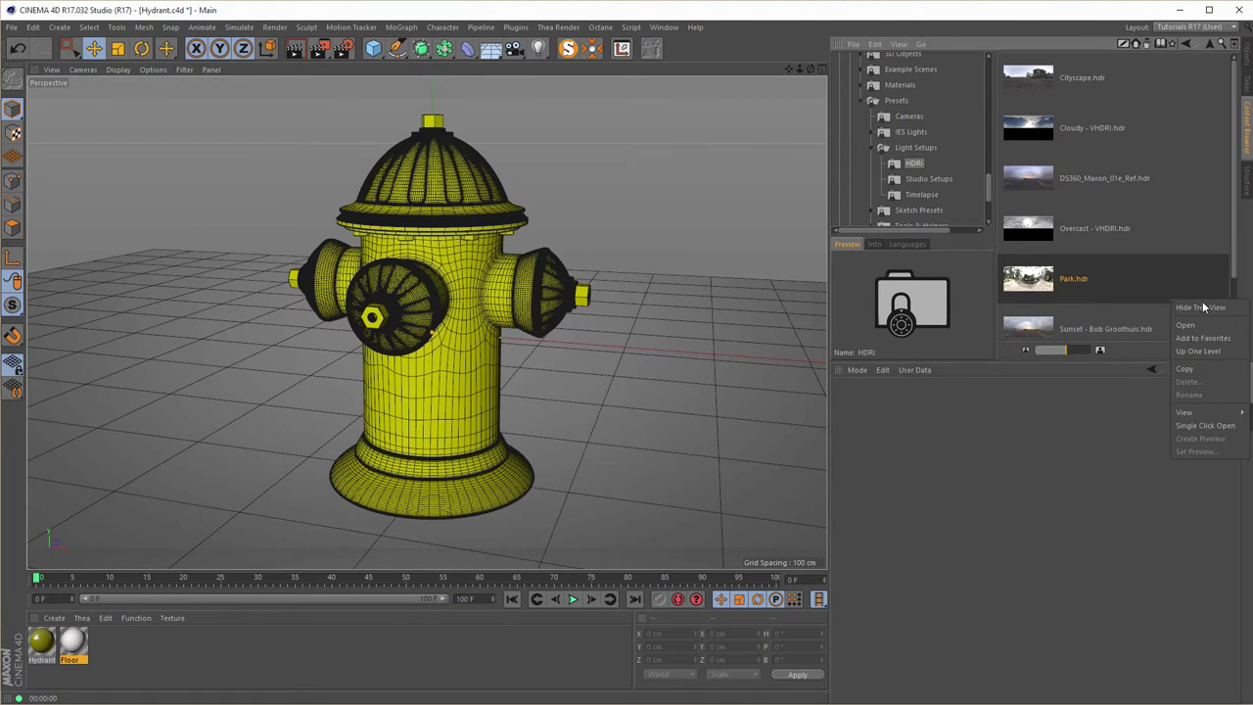
left_click(1249, 412)
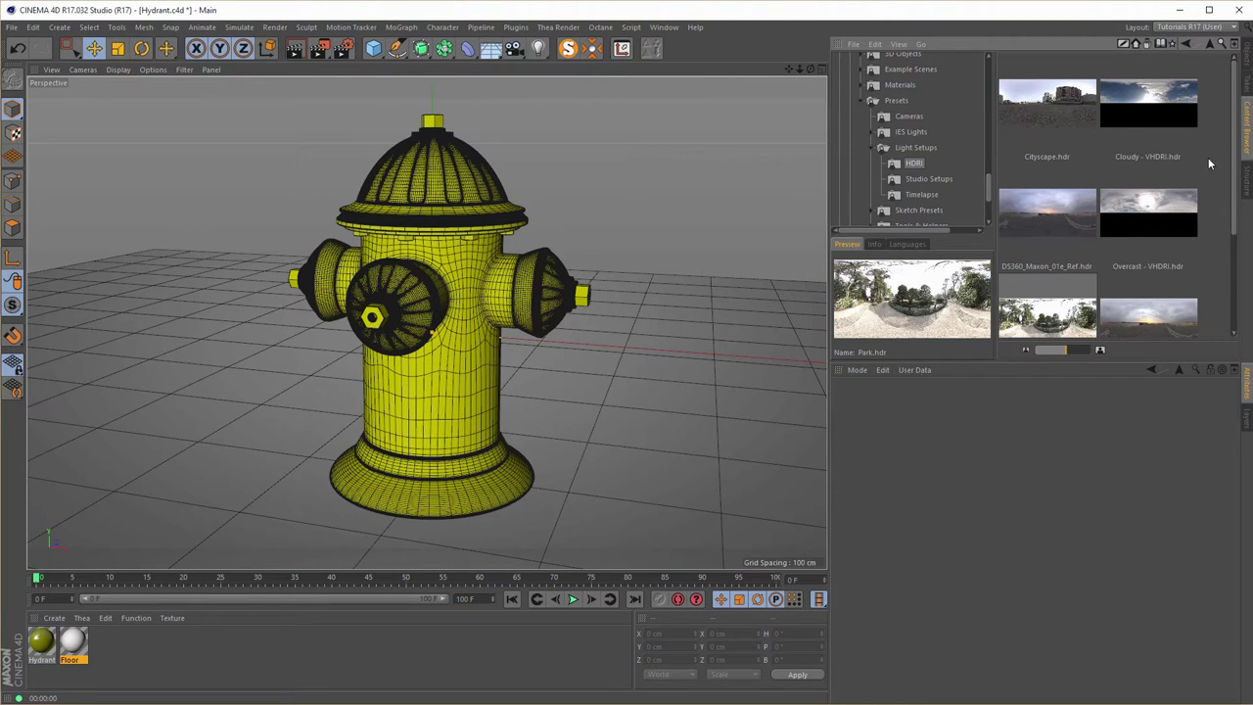
left_click_drag(1233, 199, 1232, 287)
left_click(1151, 177)
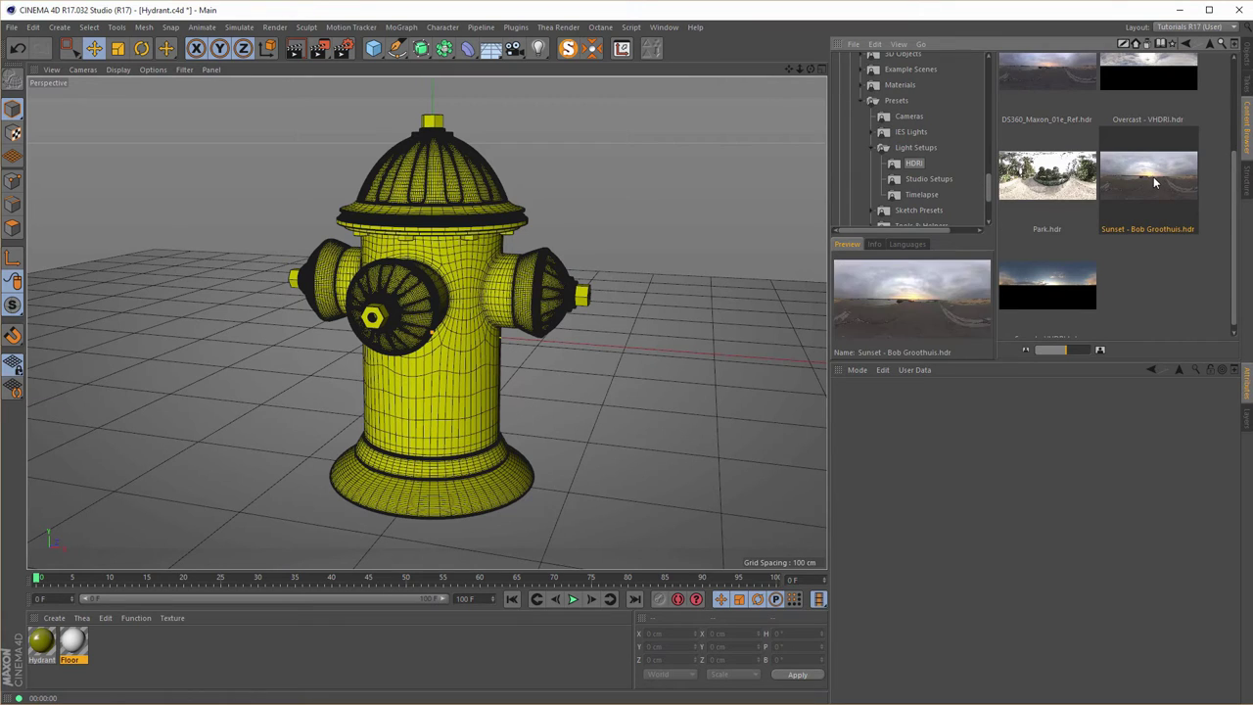
Create a new material named Sky with only the Luminance channel enabled.
double_click(117, 640)
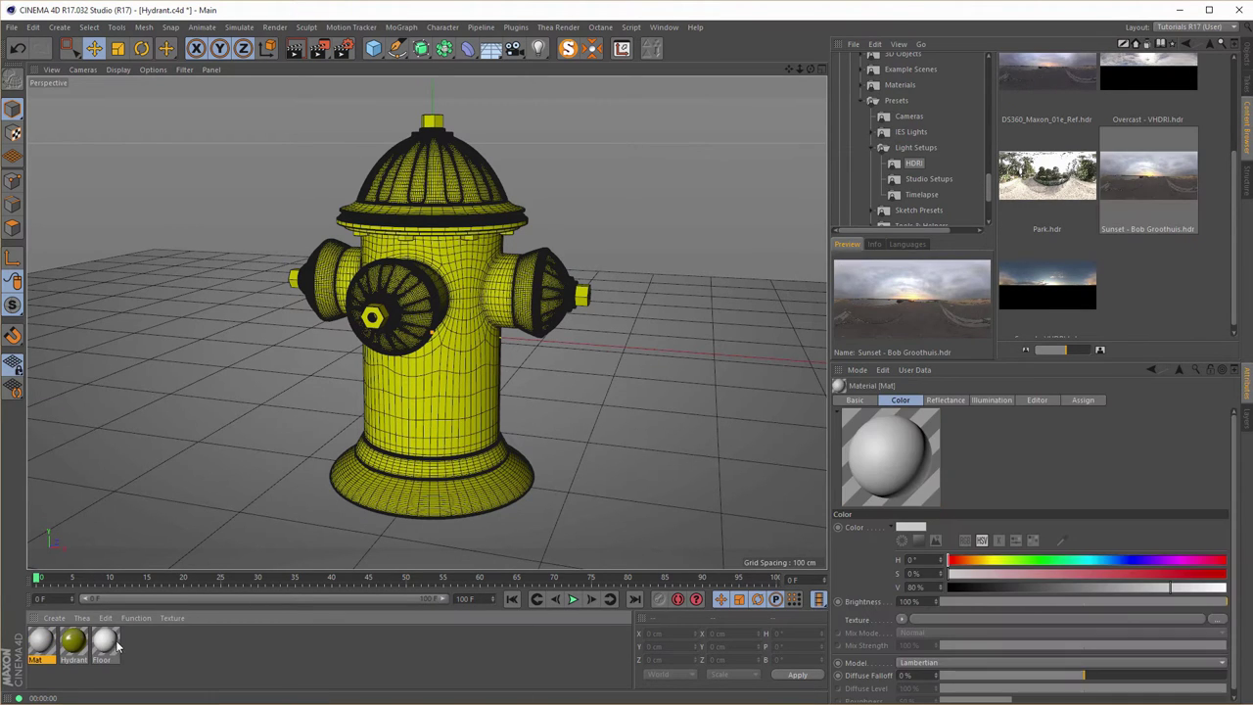
double_click(41, 641)
type("Sh")
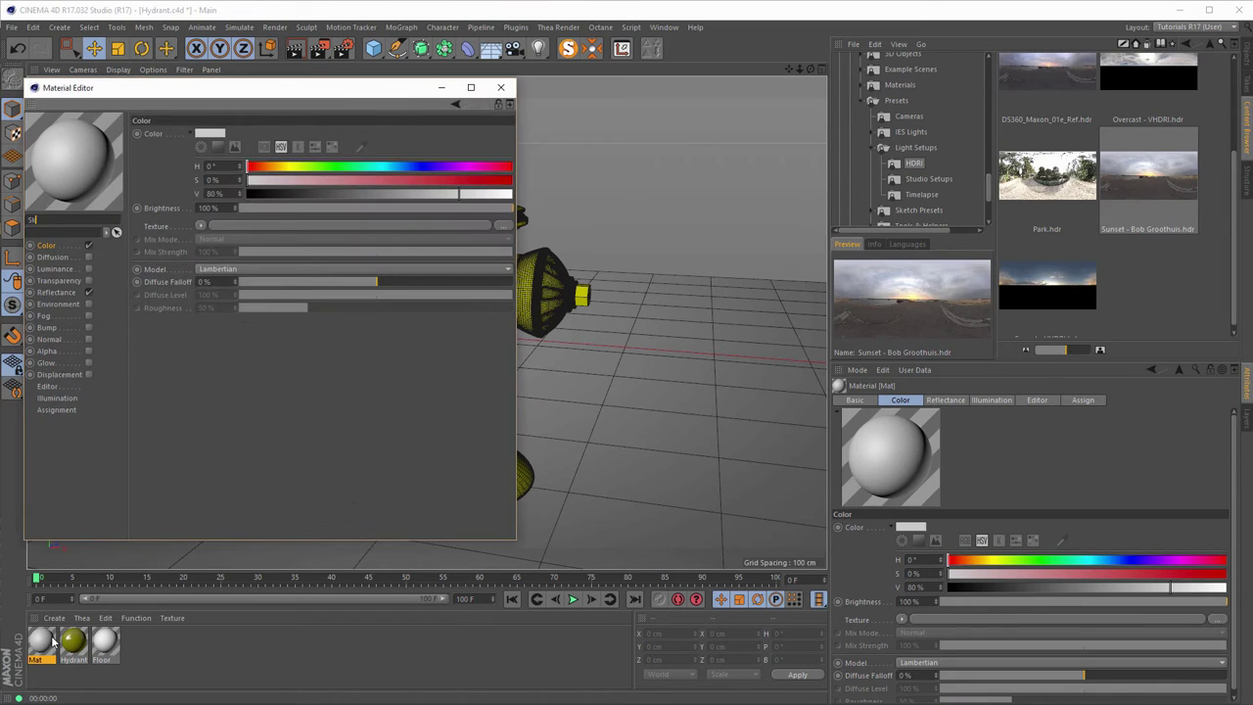
key("Return")
left_click(88, 246)
left_click(89, 292)
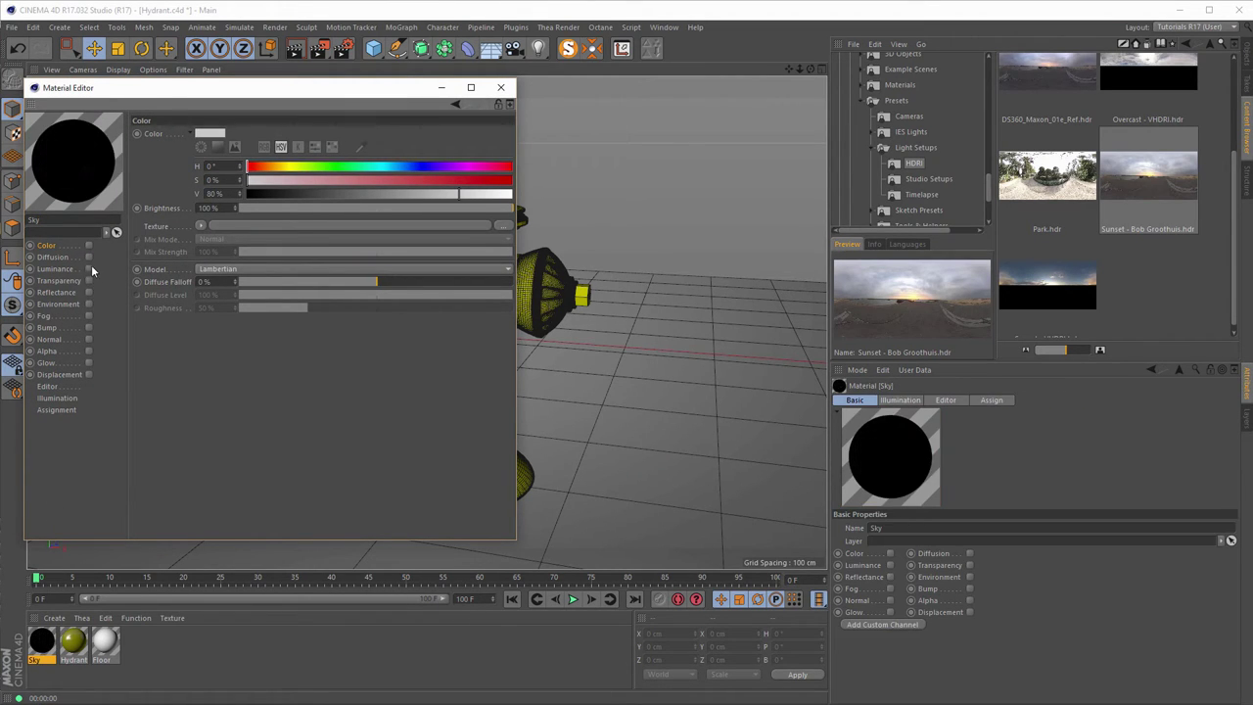
left_click(89, 268)
Load Sunset - Bob Groothuis.hdr as the Sky material's Luminance texture.
left_click(1152, 183)
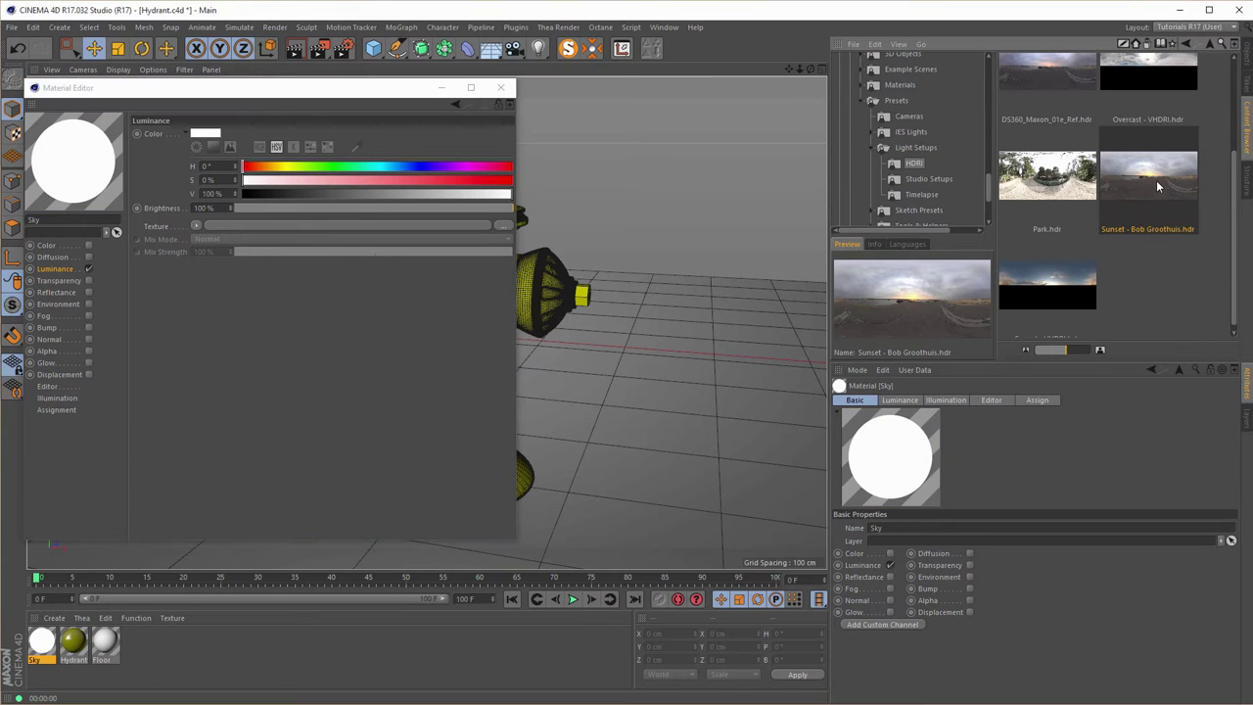
left_click_drag(1154, 176, 255, 231)
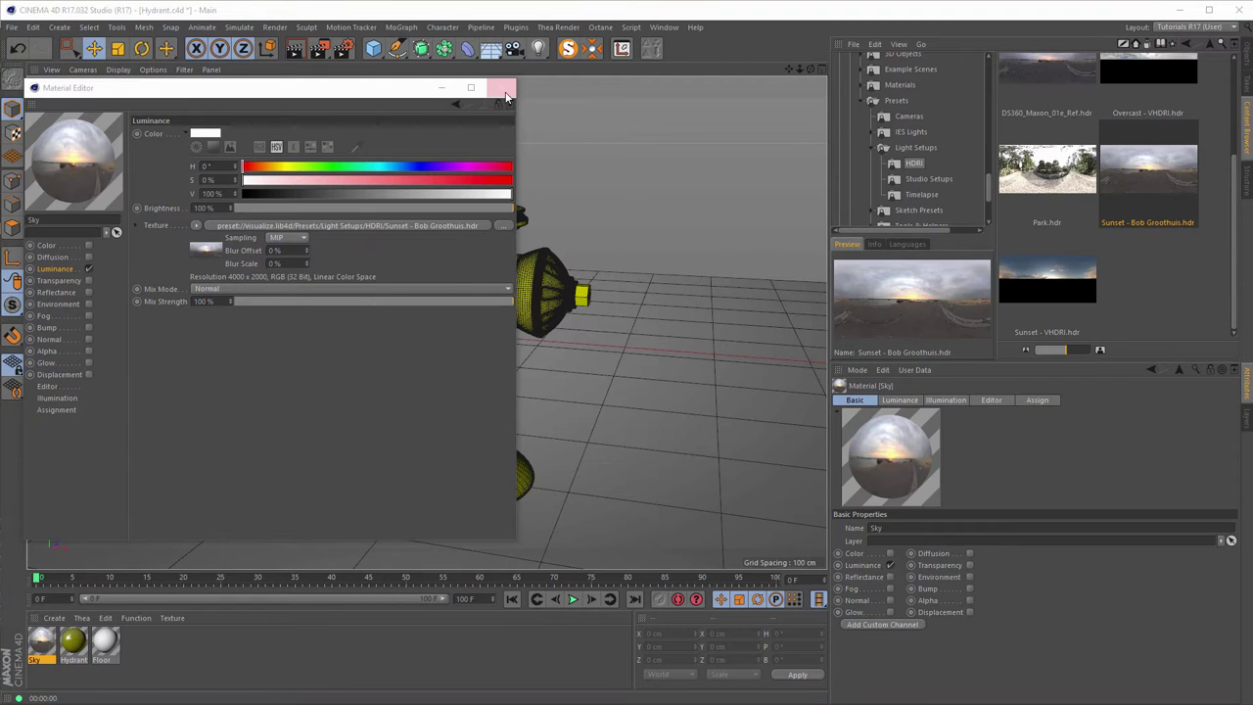
left_click(501, 88)
left_click(1246, 63)
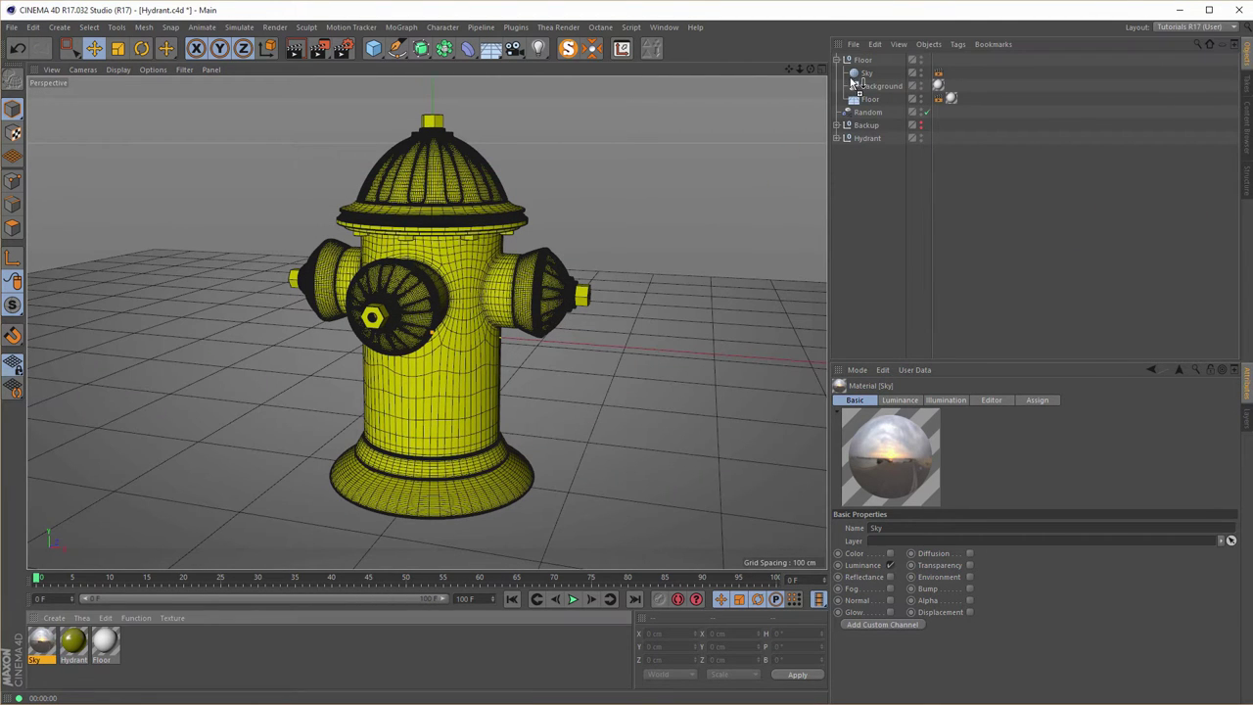
Put the Sky material on the Sky object and render a viewport preview.
left_click(950, 72)
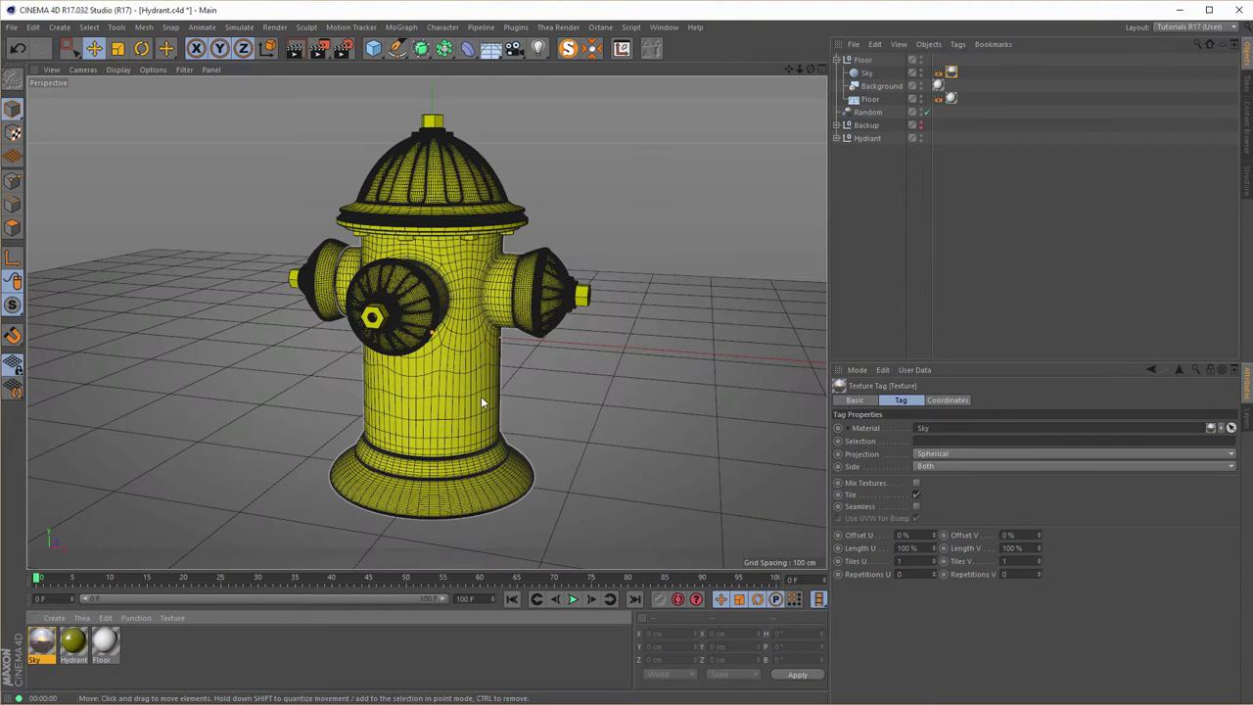
key("ctrl+r")
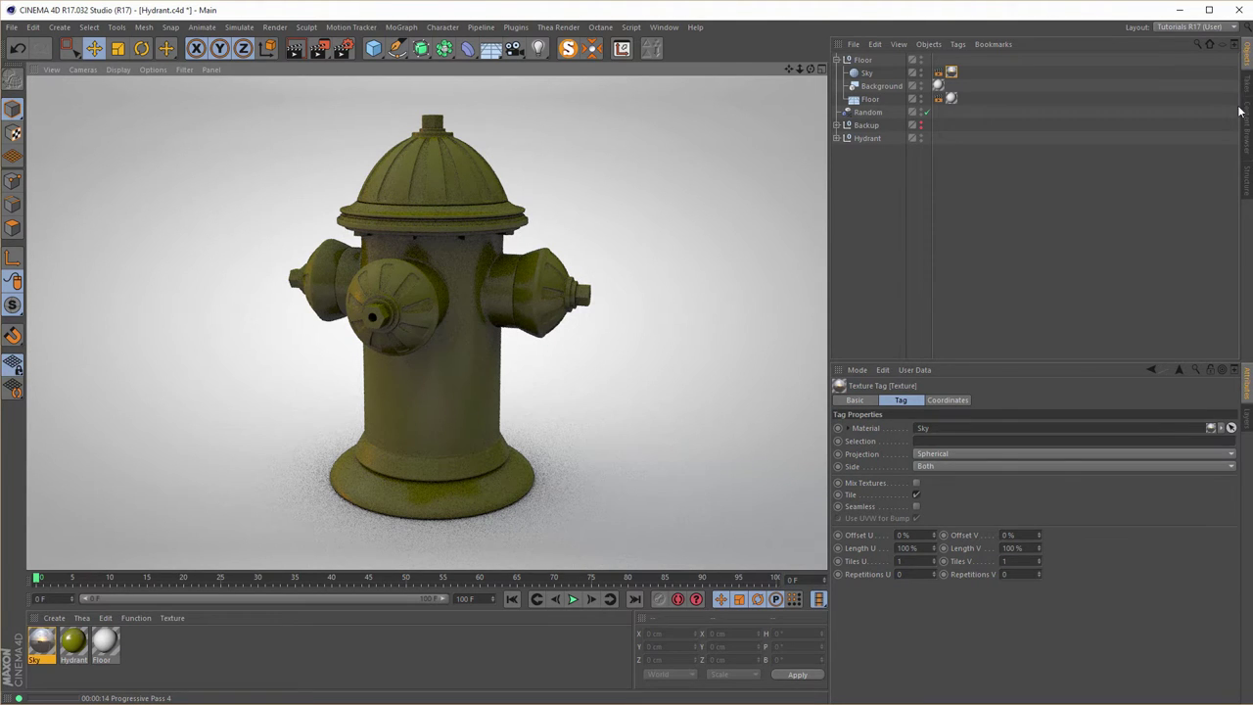
Set the Global Illumination Secondary Method to Light Mapping and test render.
left_click(343, 48)
left_click(706, 283)
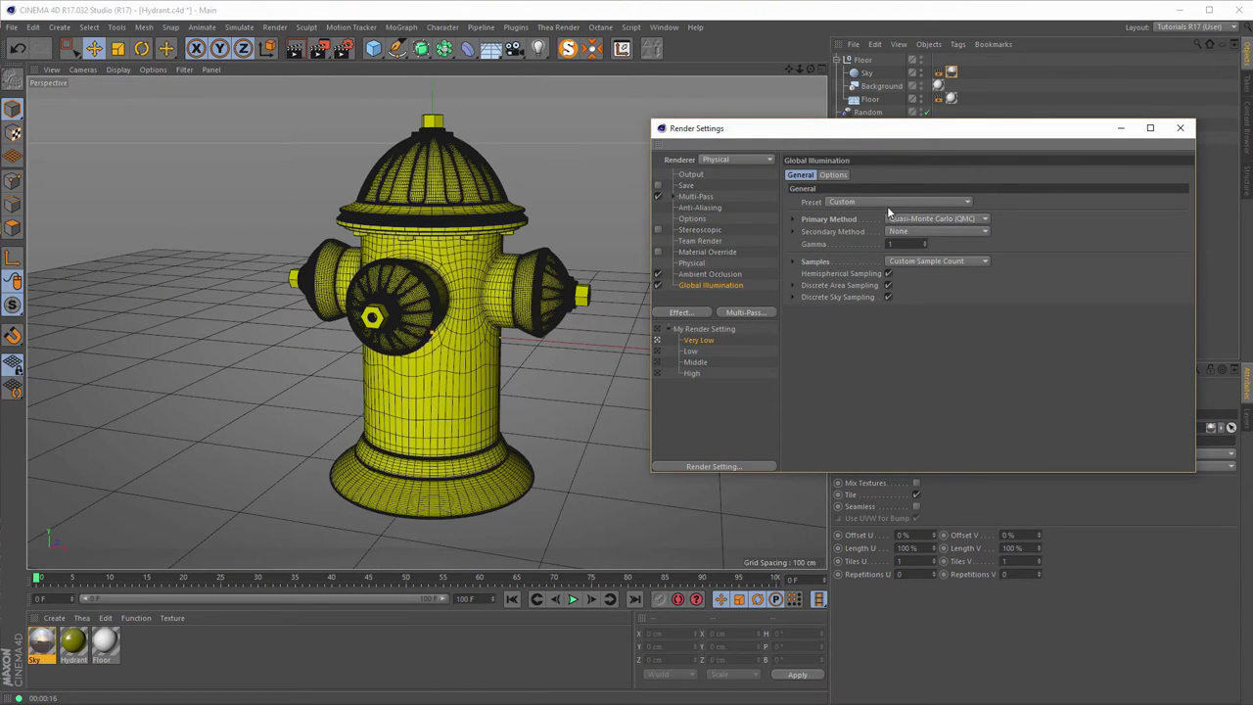
left_click(907, 231)
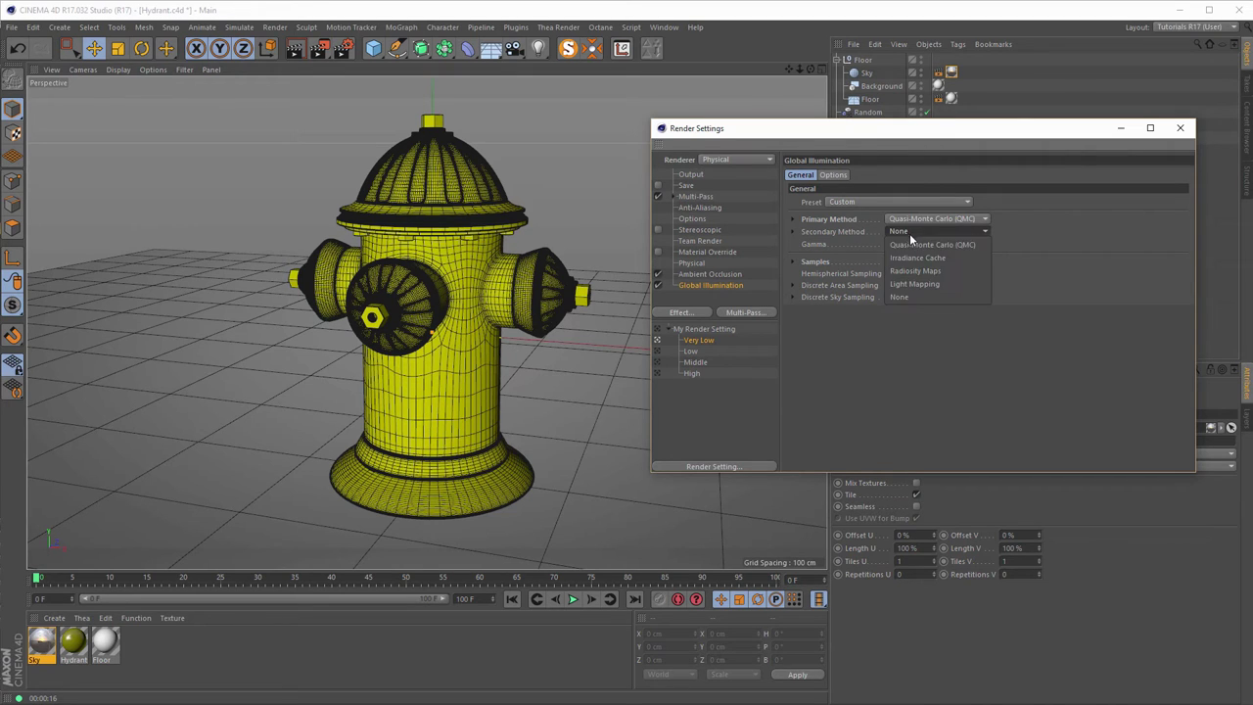
left_click(920, 281)
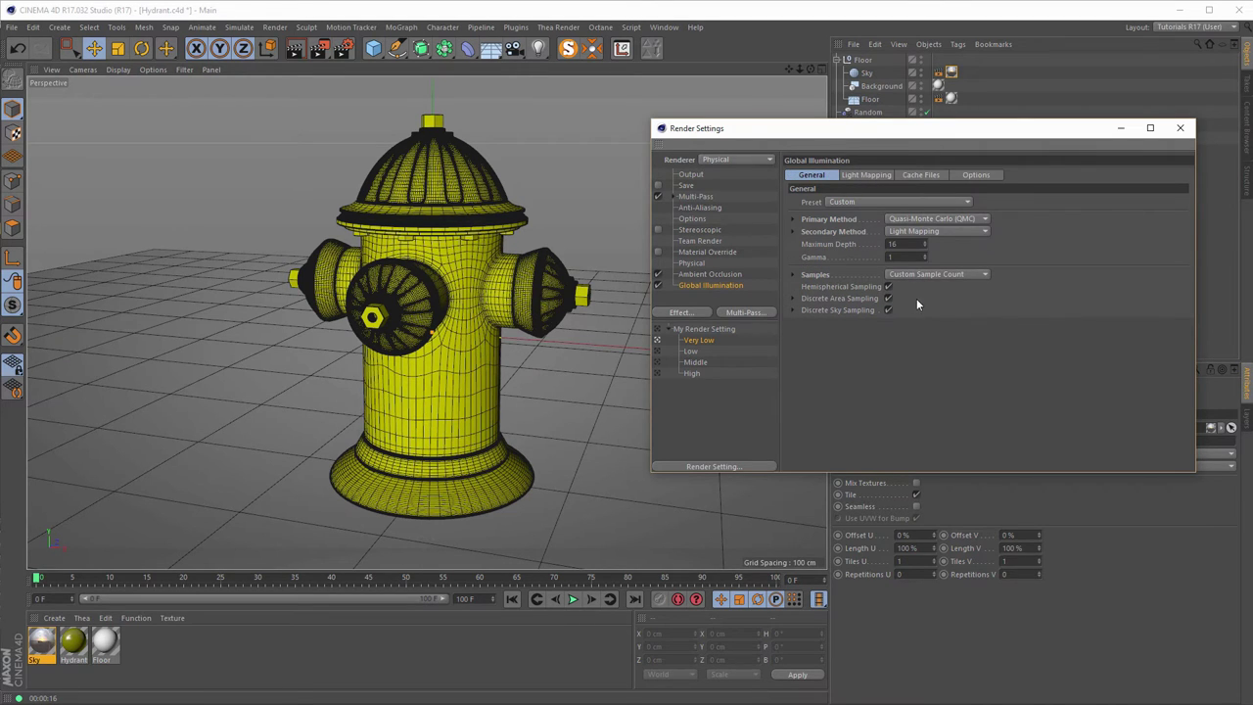
left_click_drag(912, 143, 972, 143)
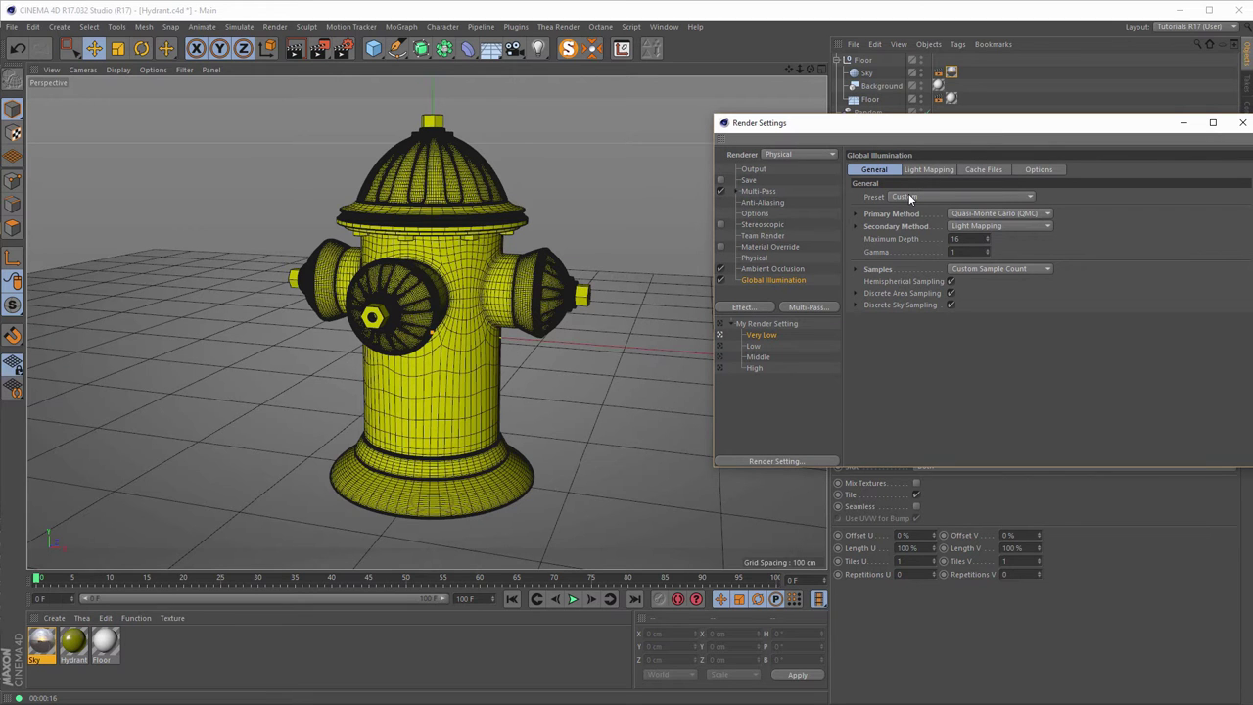
key("ctrl+r")
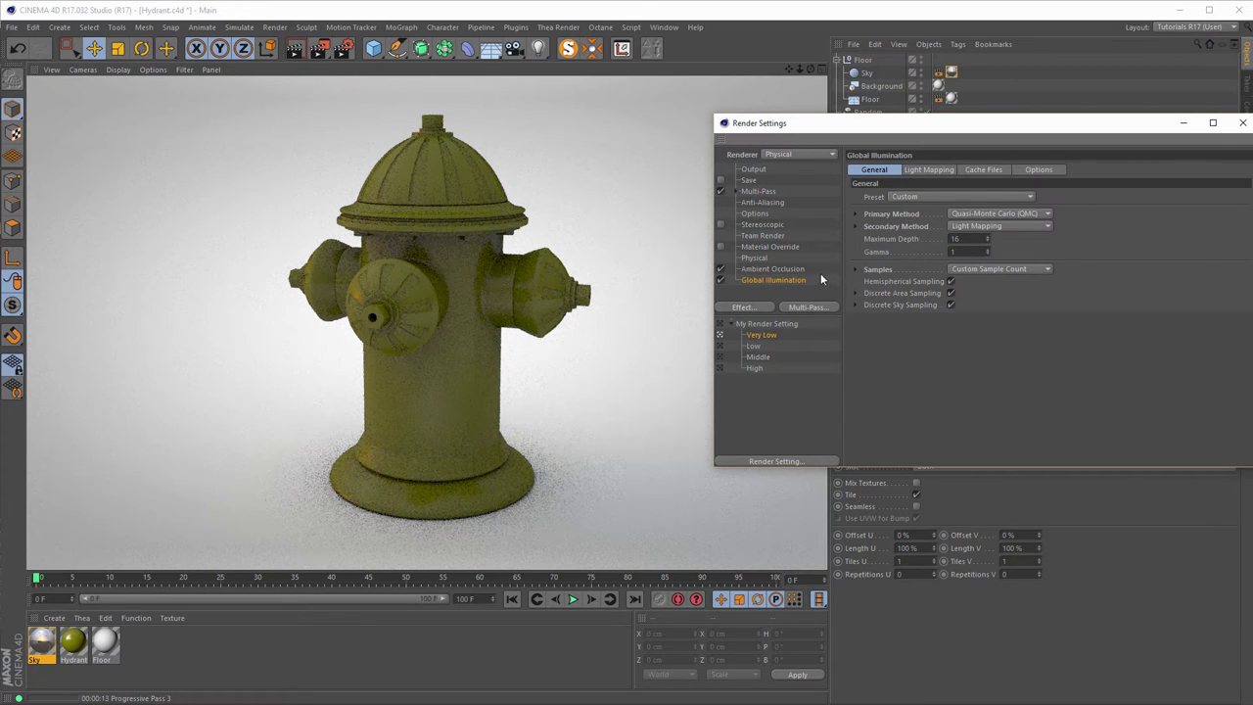
Set the Physical renderer's four Subdivision (Max) values to 2.
left_click(761, 259)
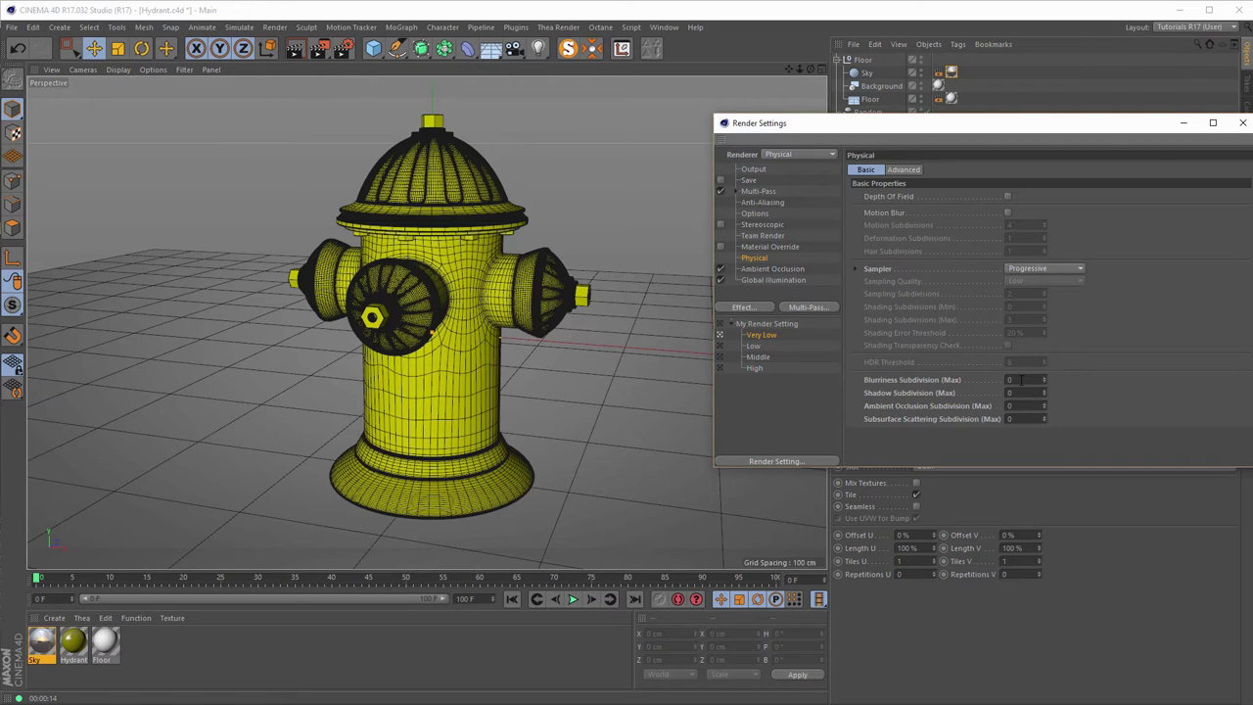
type("2")
key("Tab")
type("2")
key("Tab")
type("2")
key("Tab")
type("2")
key("Return")
left_click(1242, 122)
left_click_drag(699, 309, 453, 360, "alt")
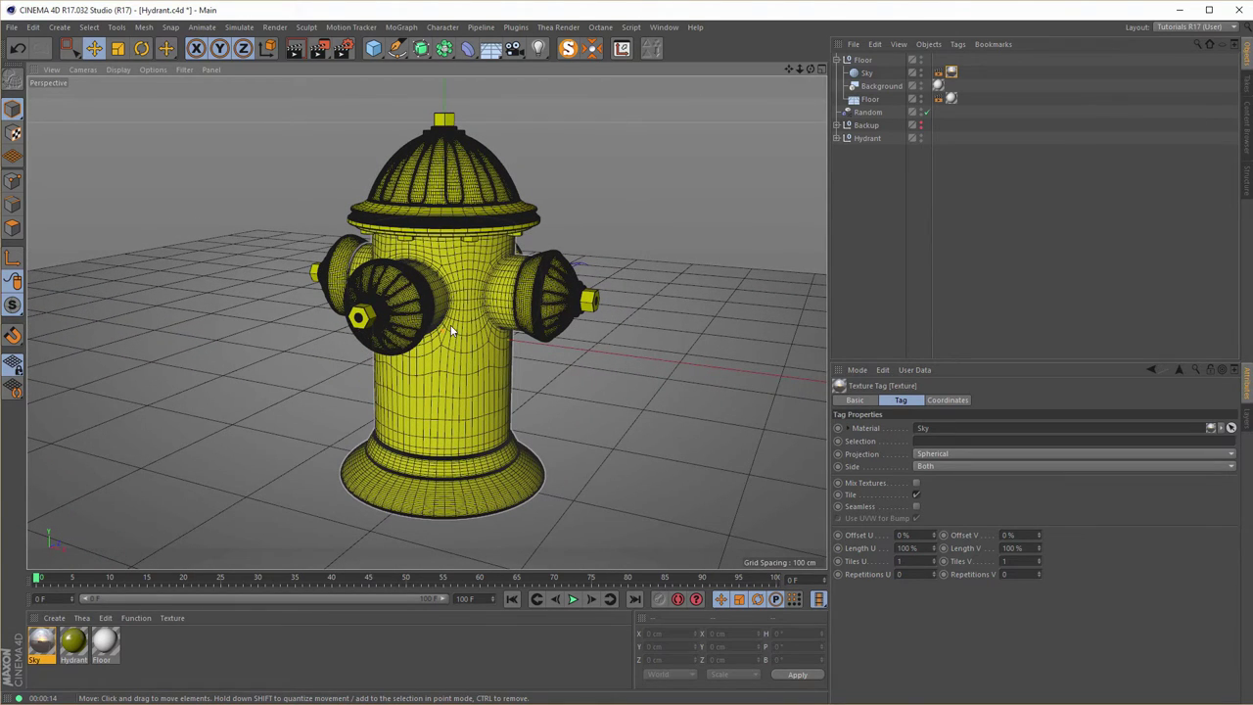
Duplicate the Hydrant material and name the copy 'Side Caps'.
left_click_drag(452, 332, 555, 341, "alt")
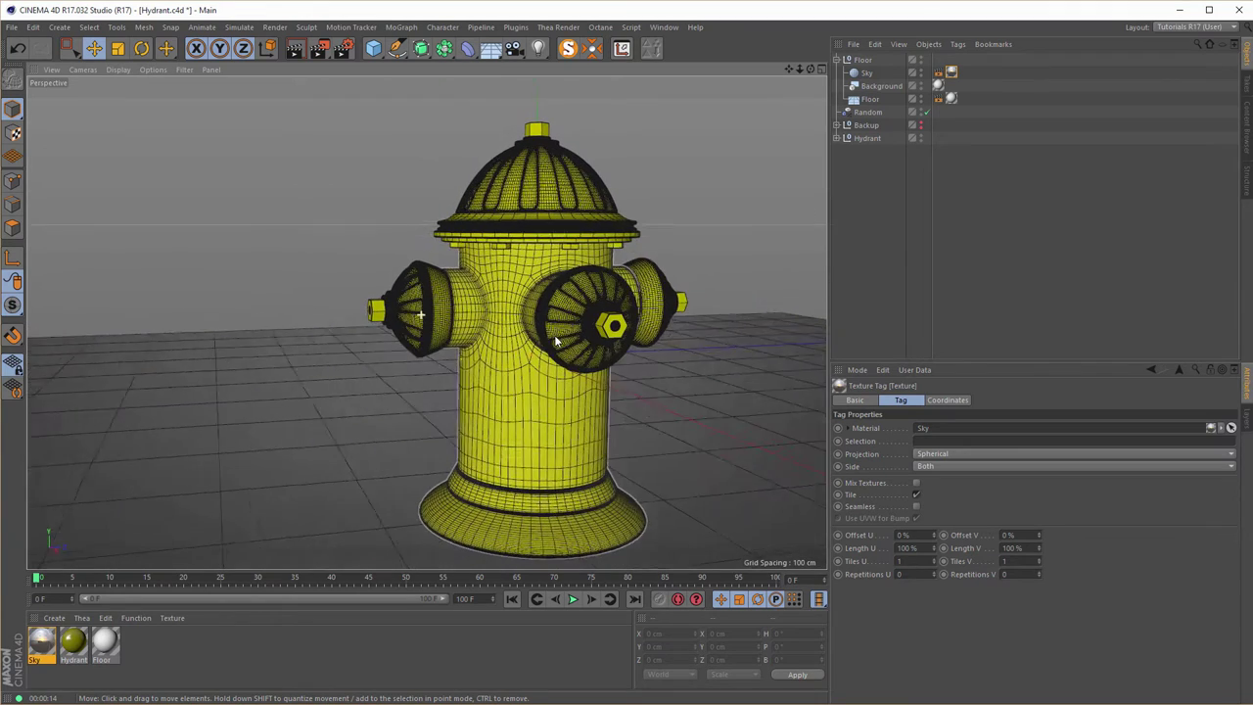
scroll(555, 340, "up", 8)
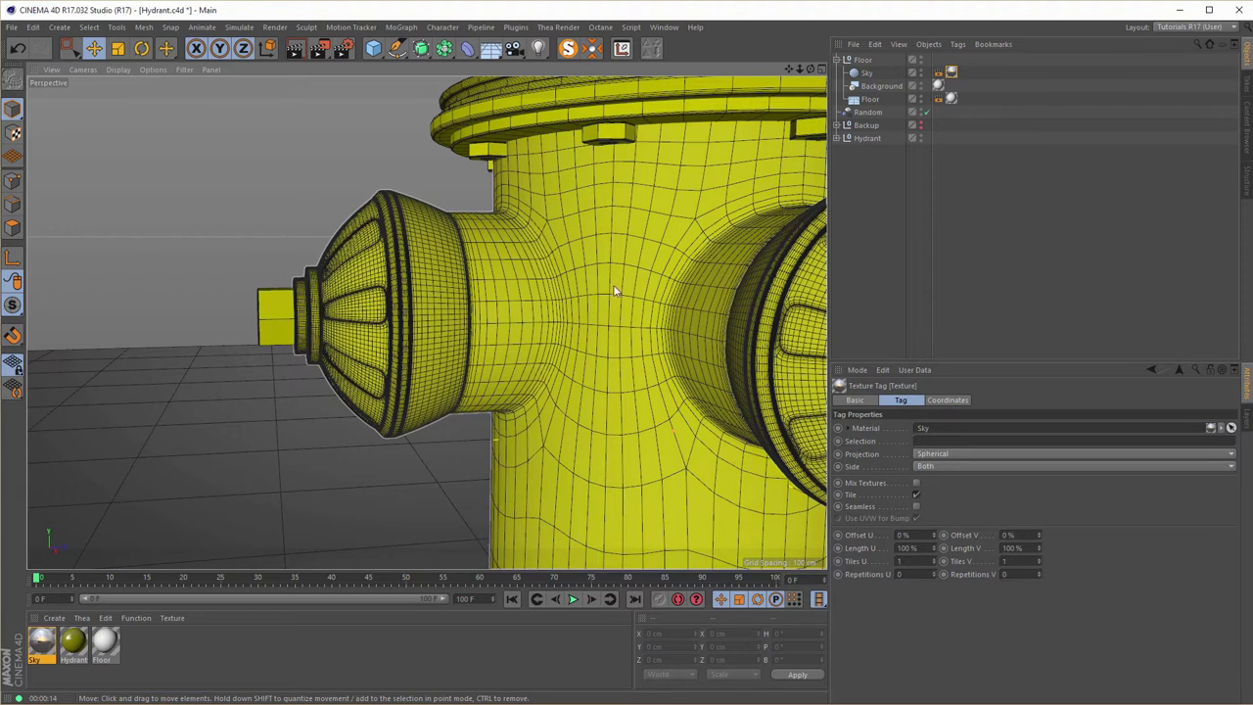
left_click(73, 642)
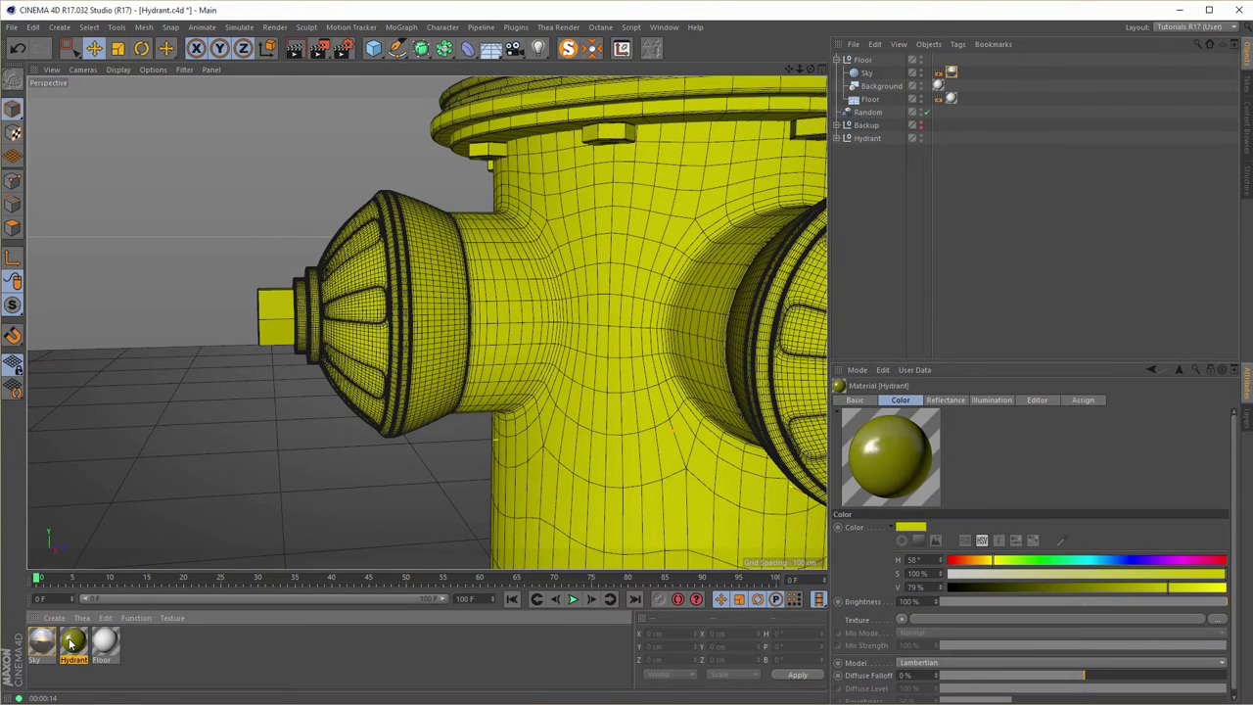
left_click_drag(71, 642, 144, 646, "ctrl")
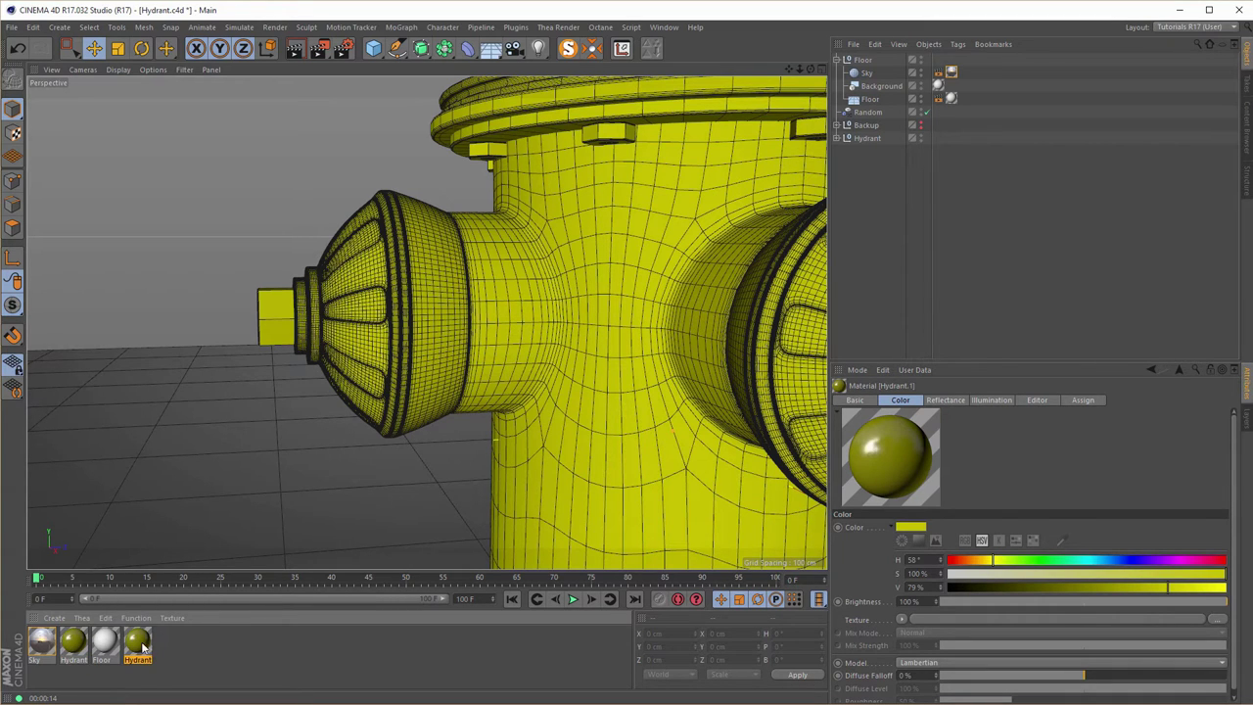
double_click(137, 642)
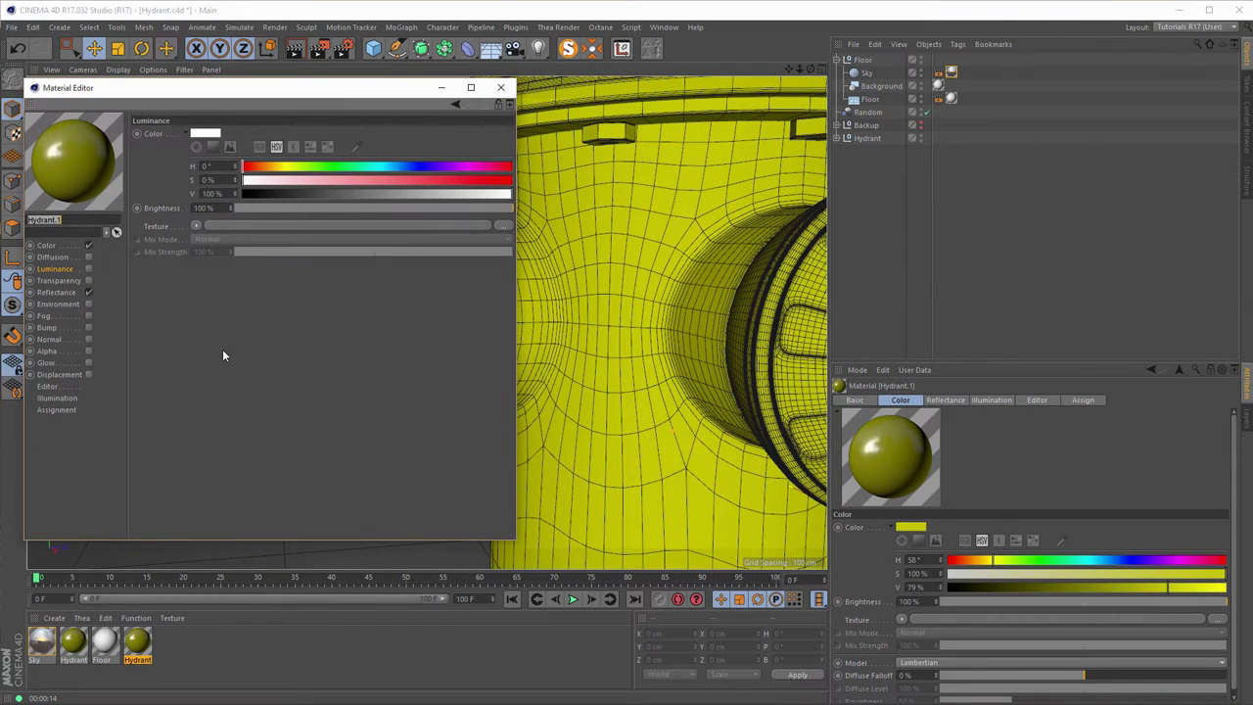
type("Side Caps")
key("Return")
Load a Gradient as the colour texture and set its first stop to H 50, S 100, V 19.
left_click(65, 248)
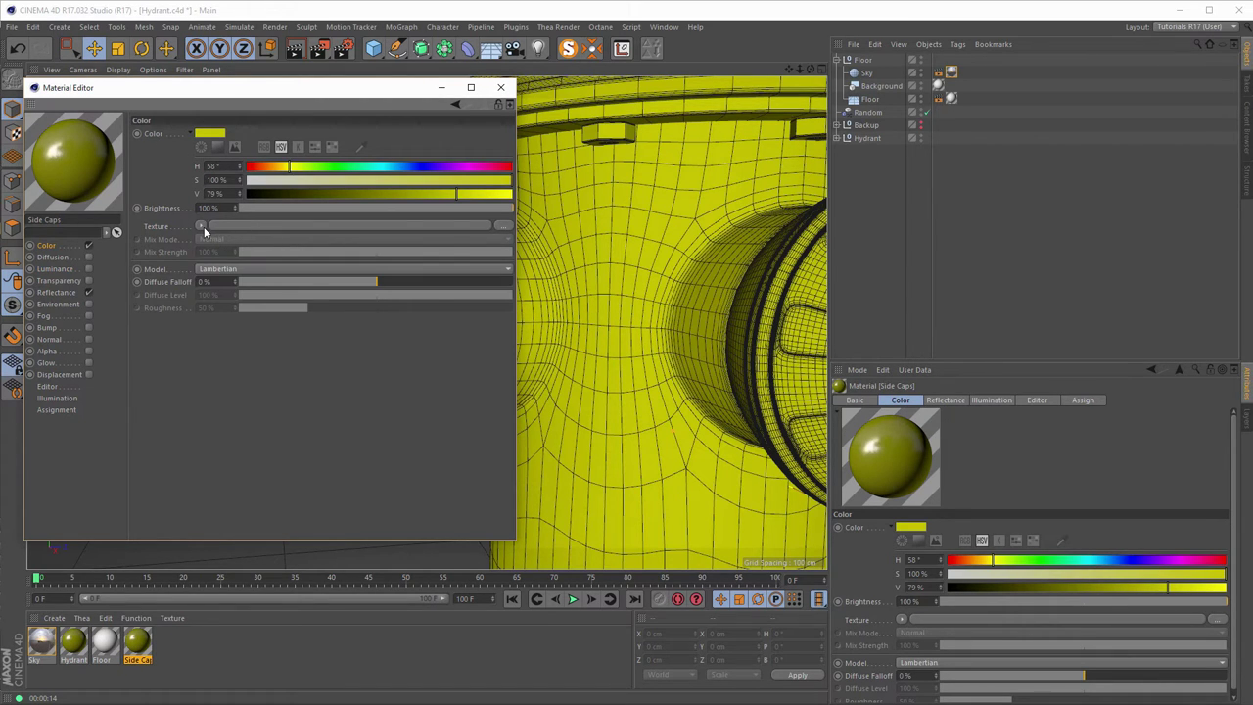
left_click(200, 225)
left_click(240, 378)
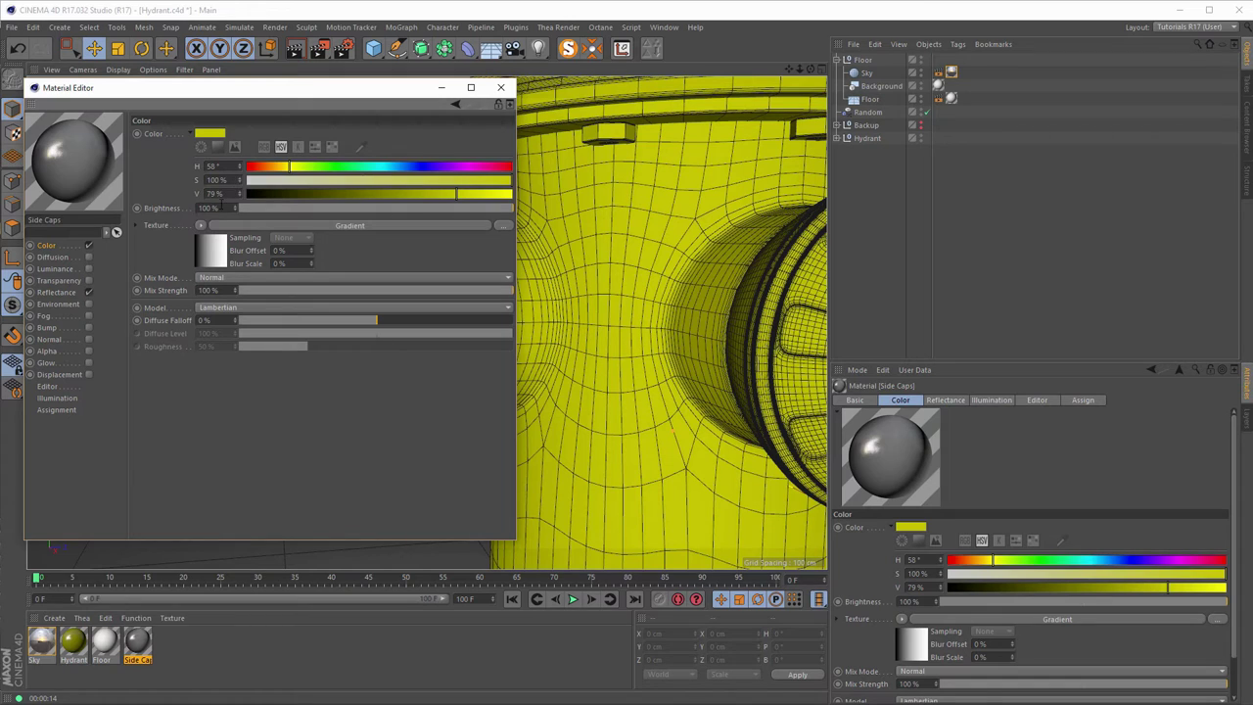
left_click(210, 253)
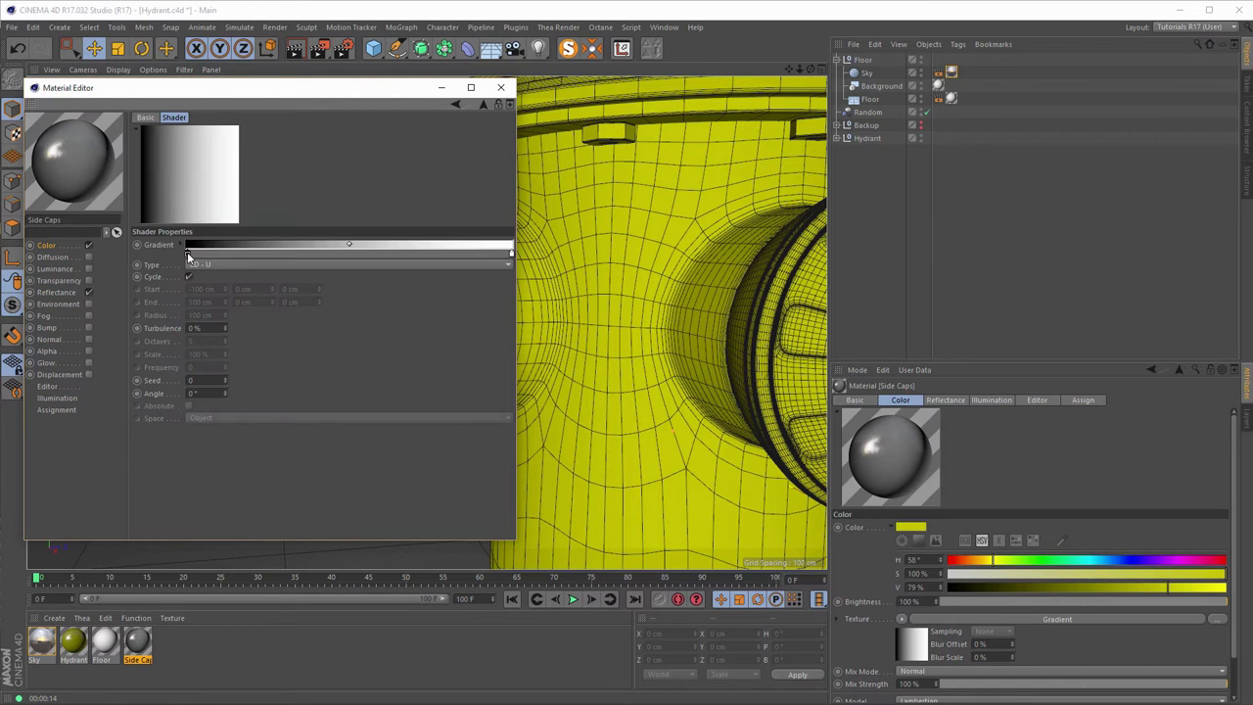
double_click(188, 254)
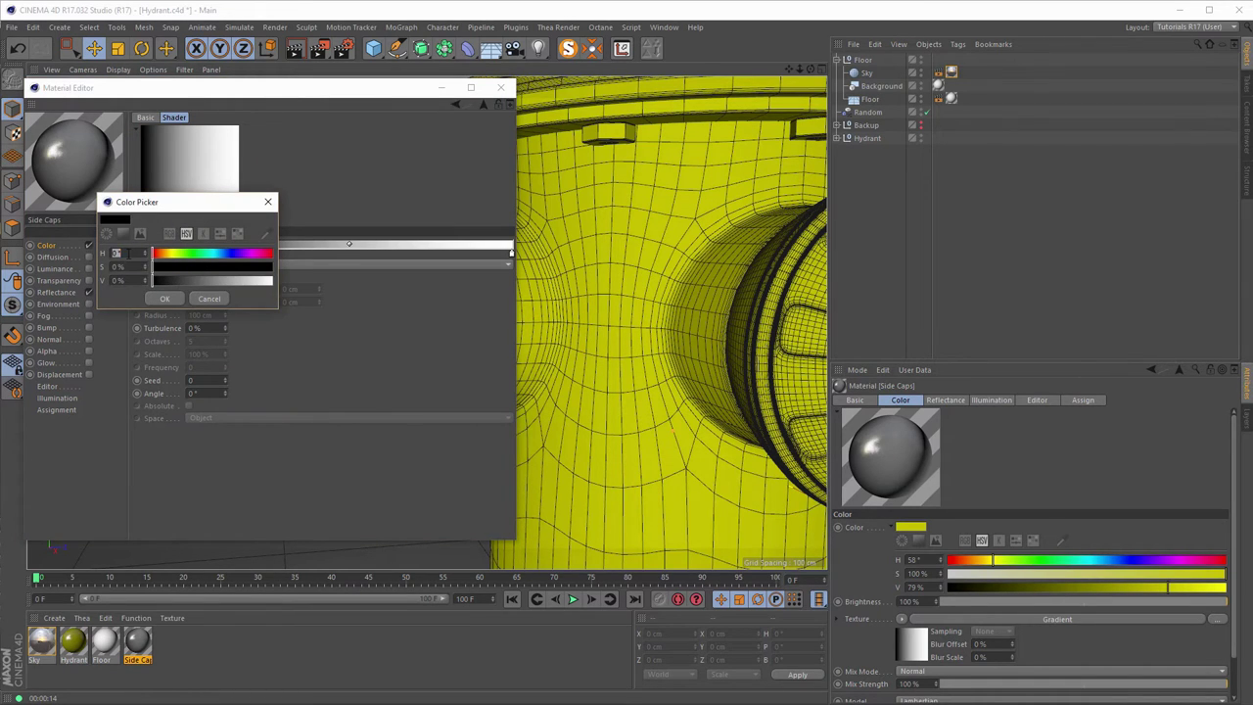
type("50")
key("Tab")
type("100")
key("Tab")
type("1")
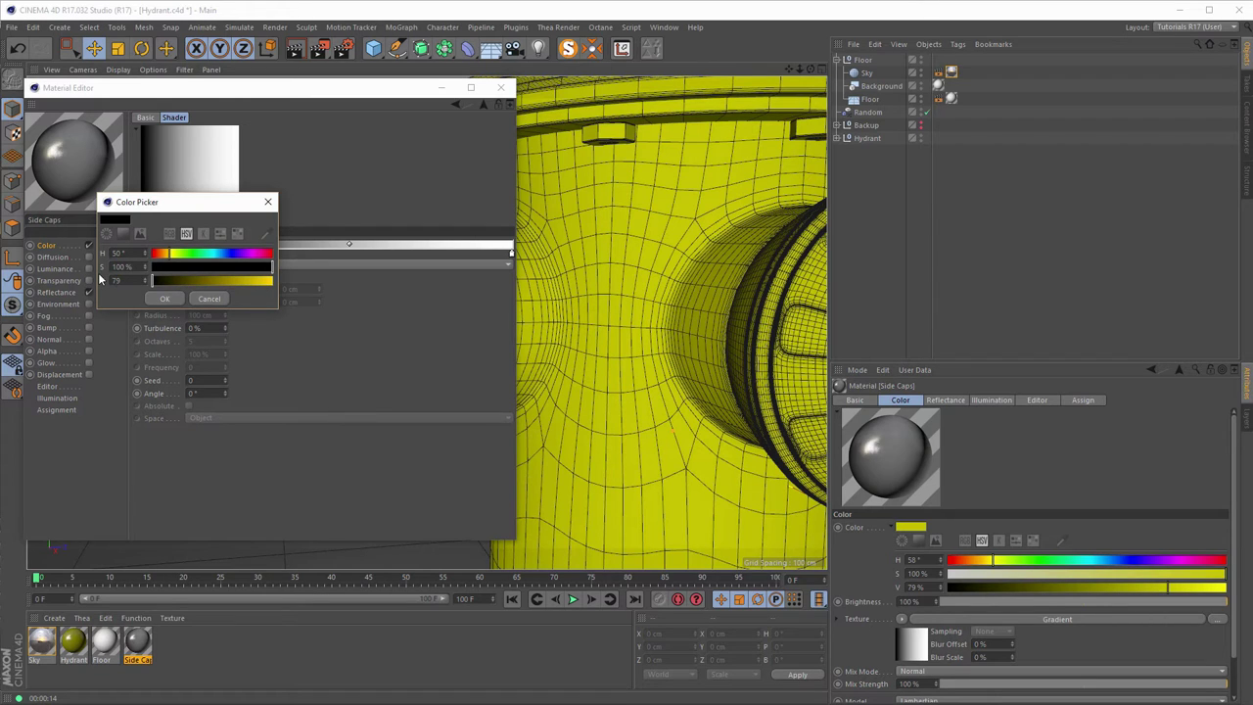
type("9")
key("Return")
key("Return")
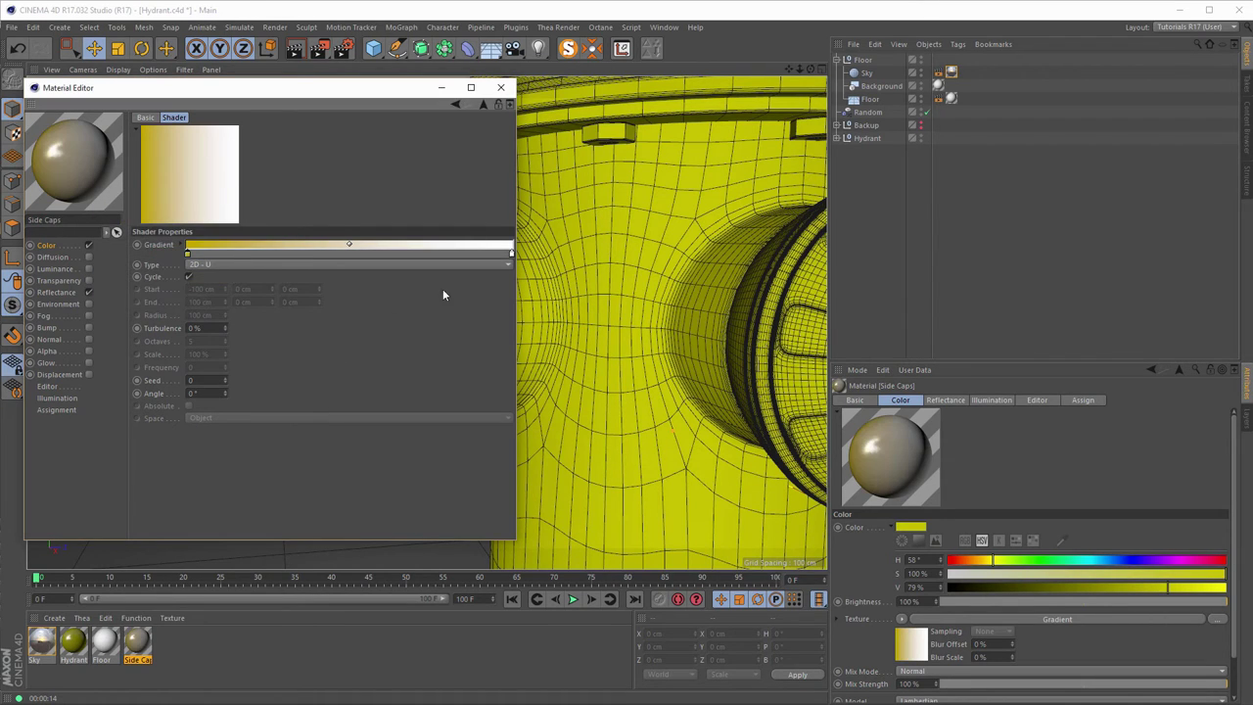
Rearrange the gradient stops and brighten the end knot to a paler yellow.
left_click_drag(510, 252, 222, 272)
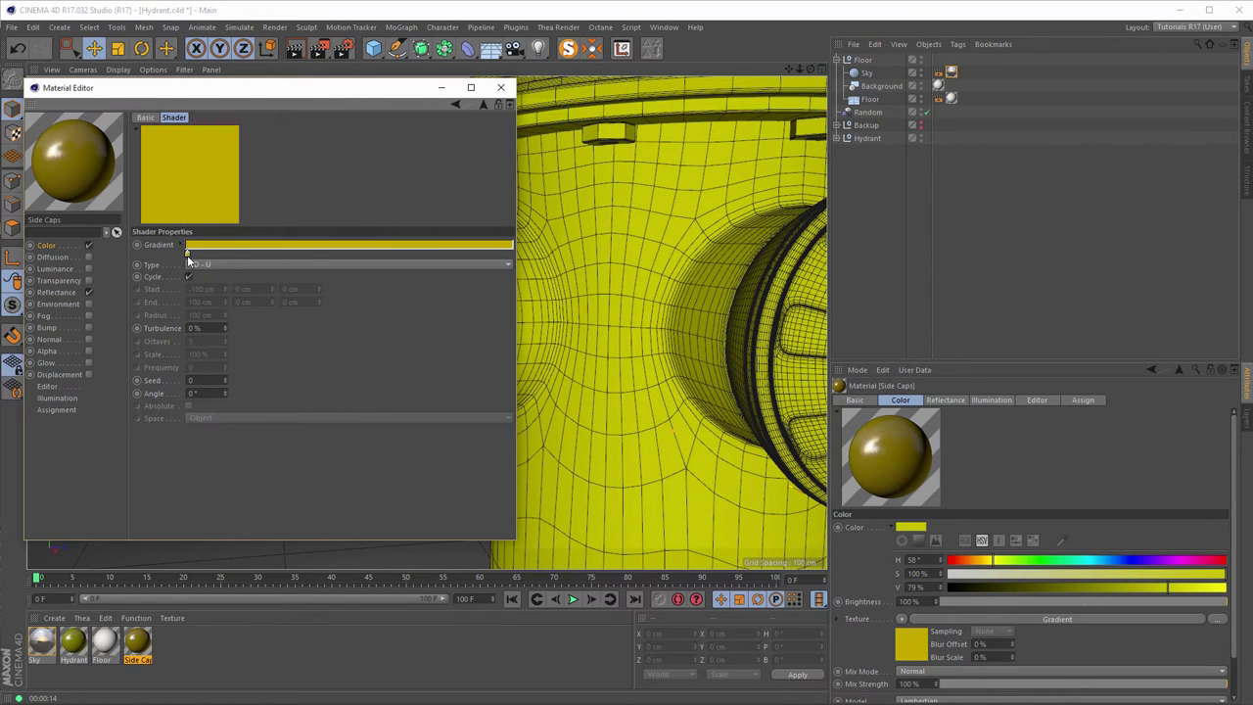
left_click_drag(210, 255, 305, 254)
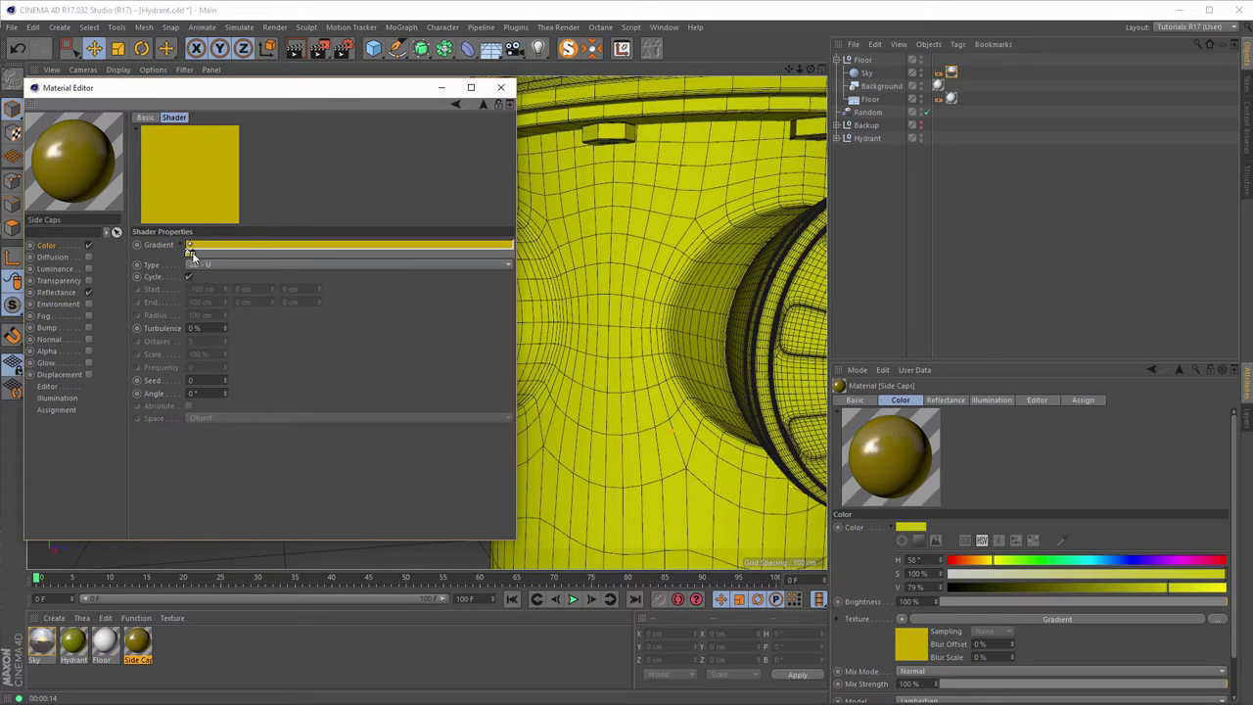
left_click_drag(192, 256, 306, 263)
left_click_drag(417, 252, 512, 254)
double_click(513, 254)
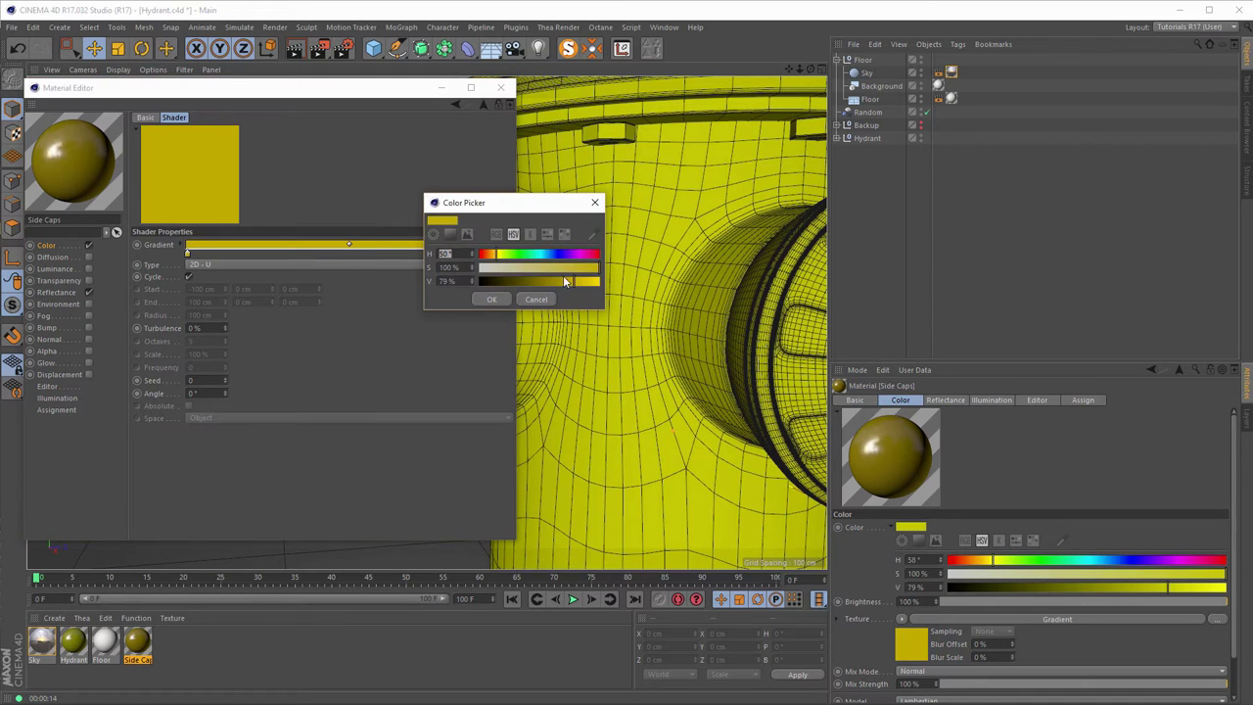
mouse_move(558, 278)
left_mouse_down()
mouse_move(595, 281)
mouse_move(553, 270)
left_mouse_up()
left_click(492, 299)
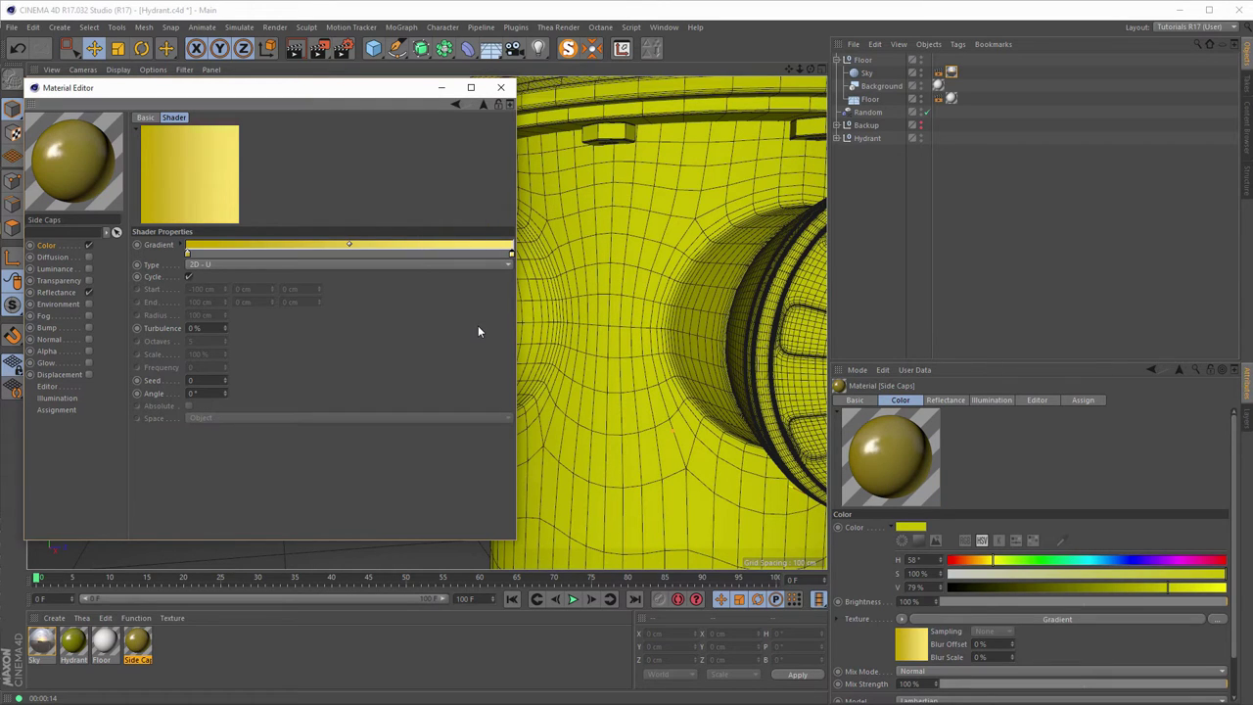
Set the gradient type to 3D - Linear.
left_click(221, 264)
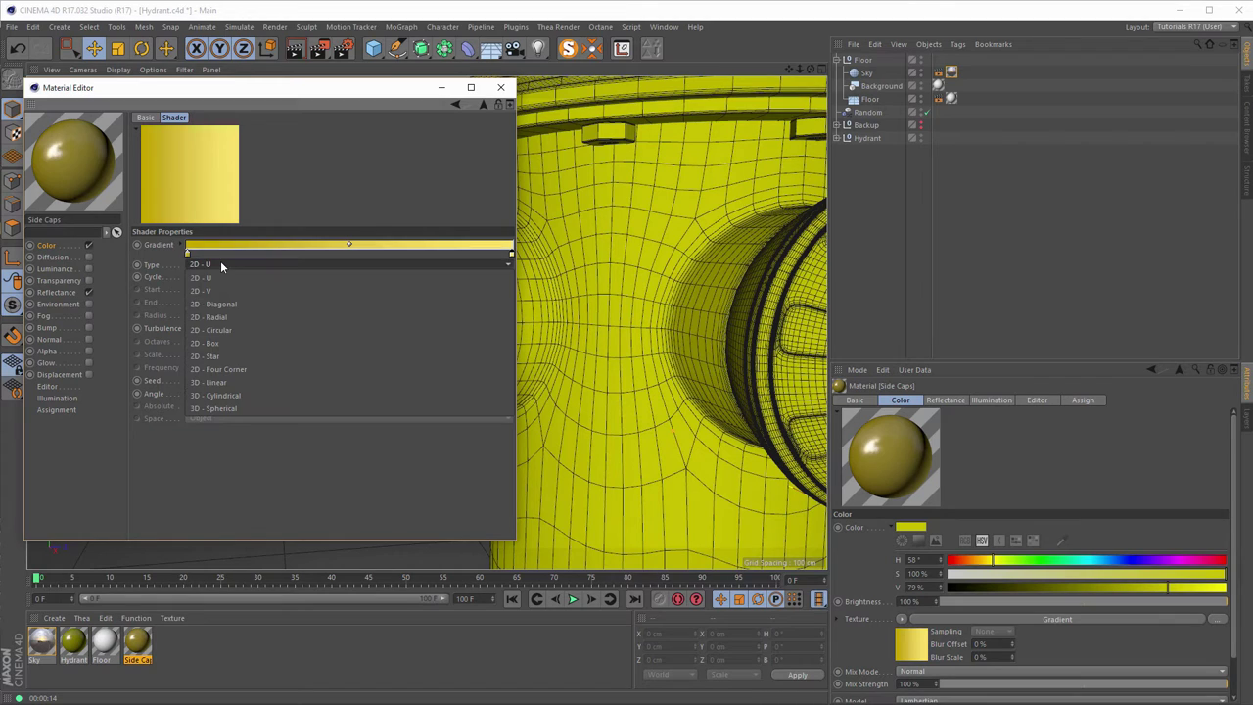
left_click(233, 382)
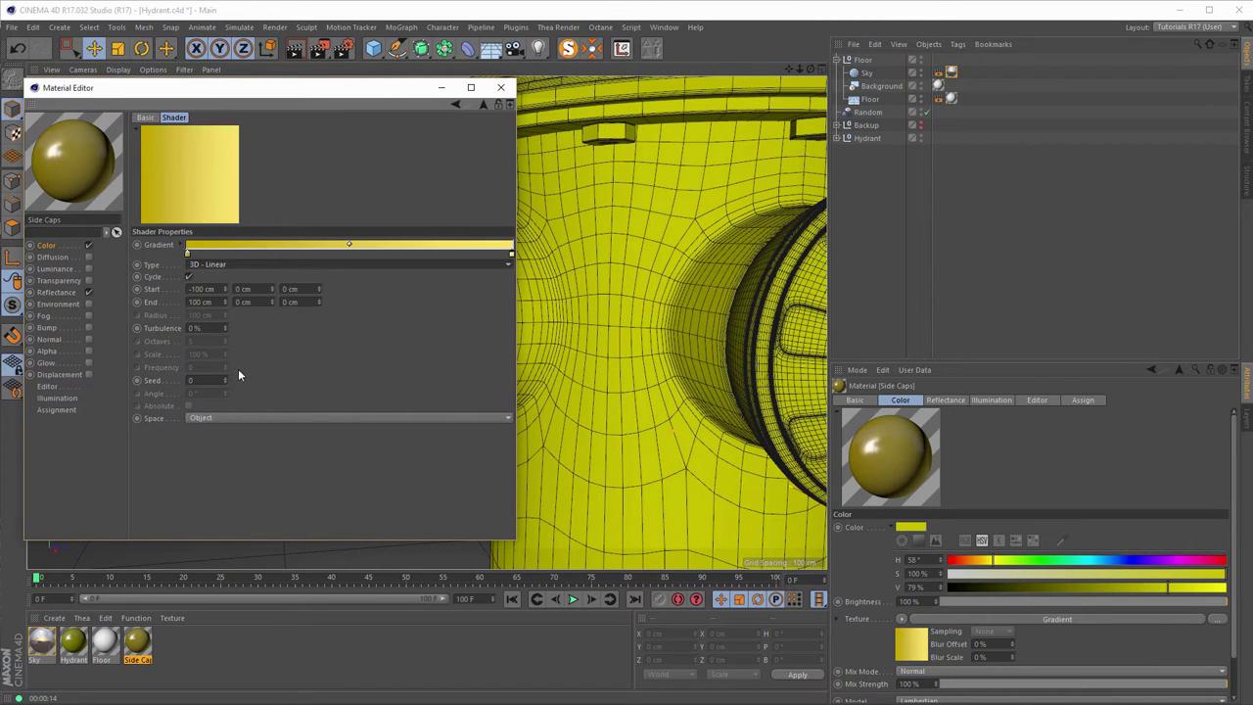
left_click_drag(358, 93, 825, 98)
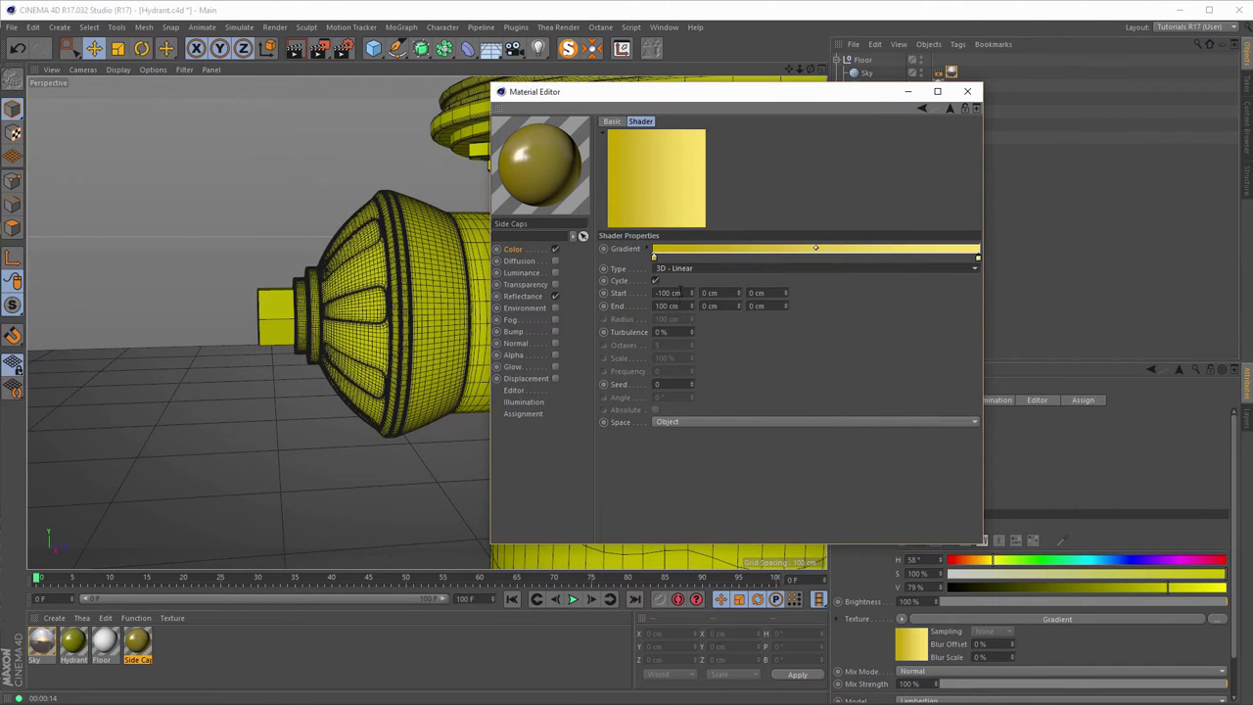
Hide the hydrant body to isolate one side cap, then apply the Side Caps material to Side Caps.
left_click(966, 91)
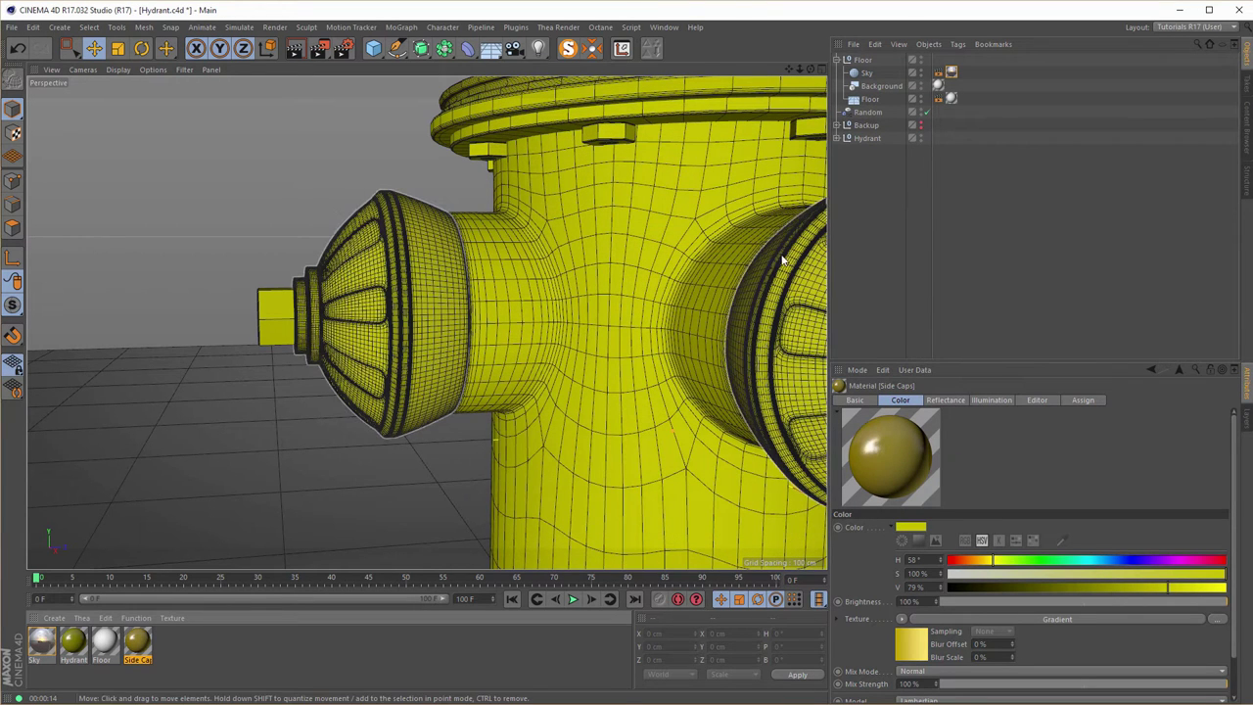
left_click(840, 139)
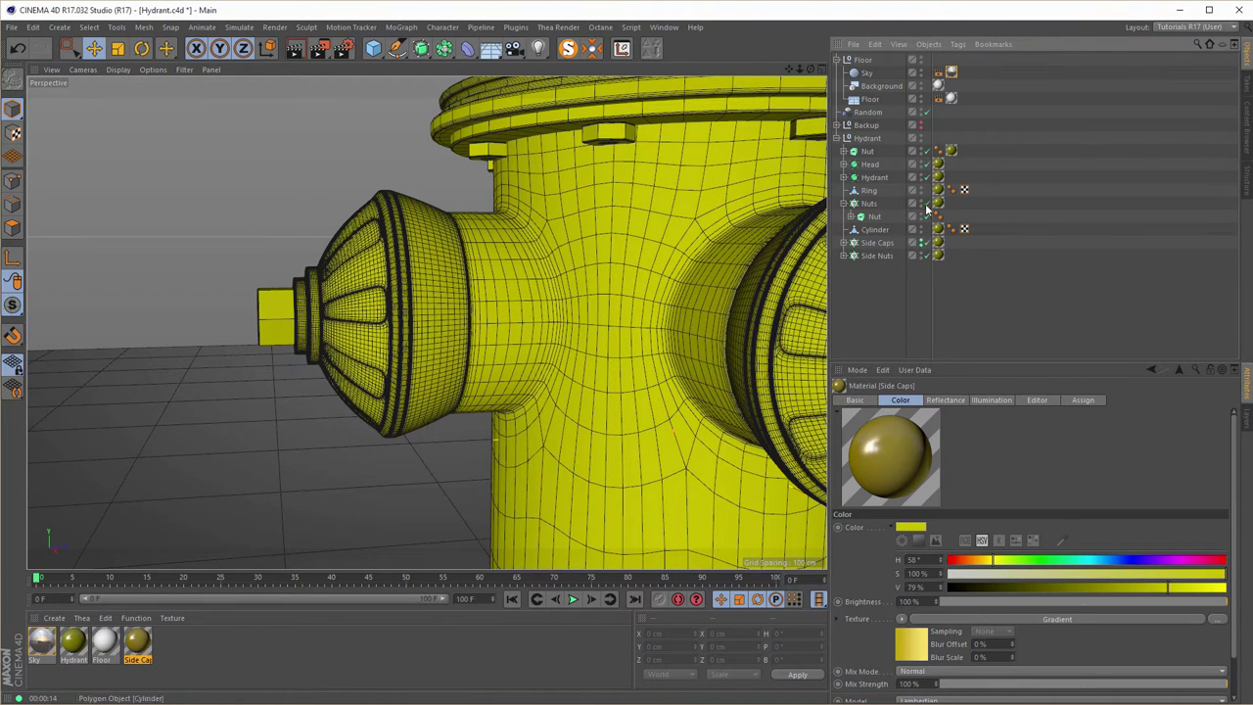
left_click(921, 139)
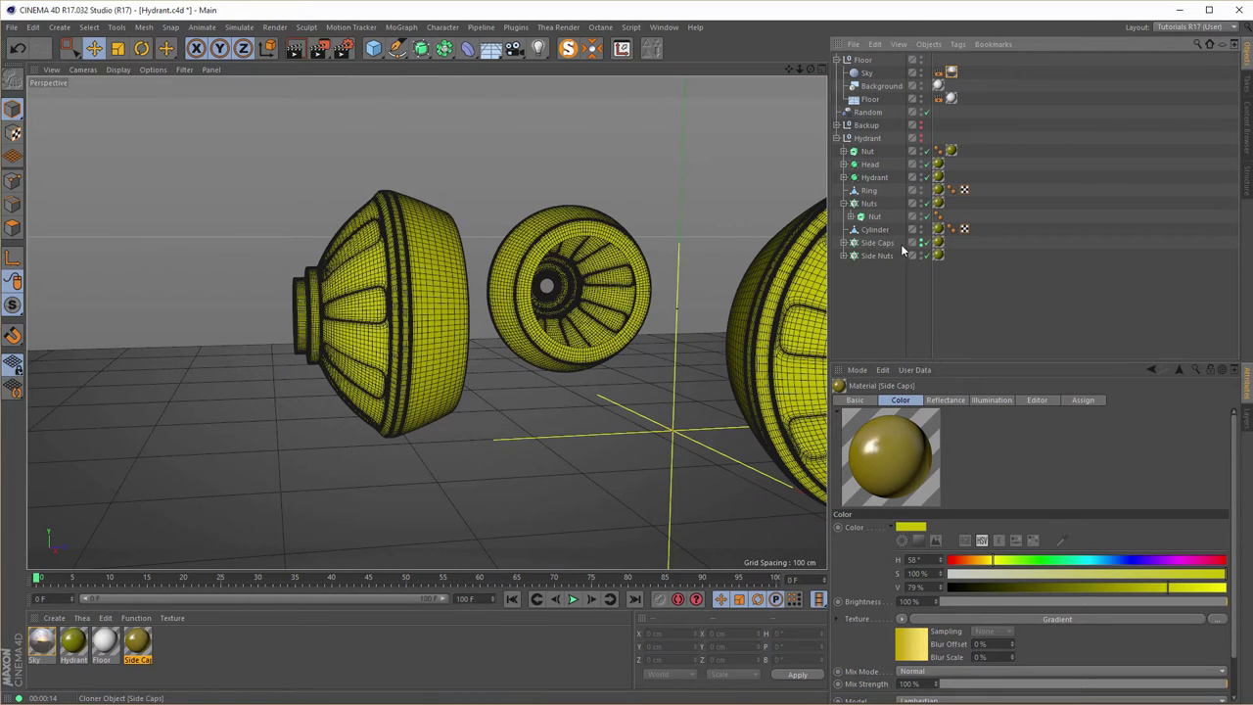
left_click(844, 243)
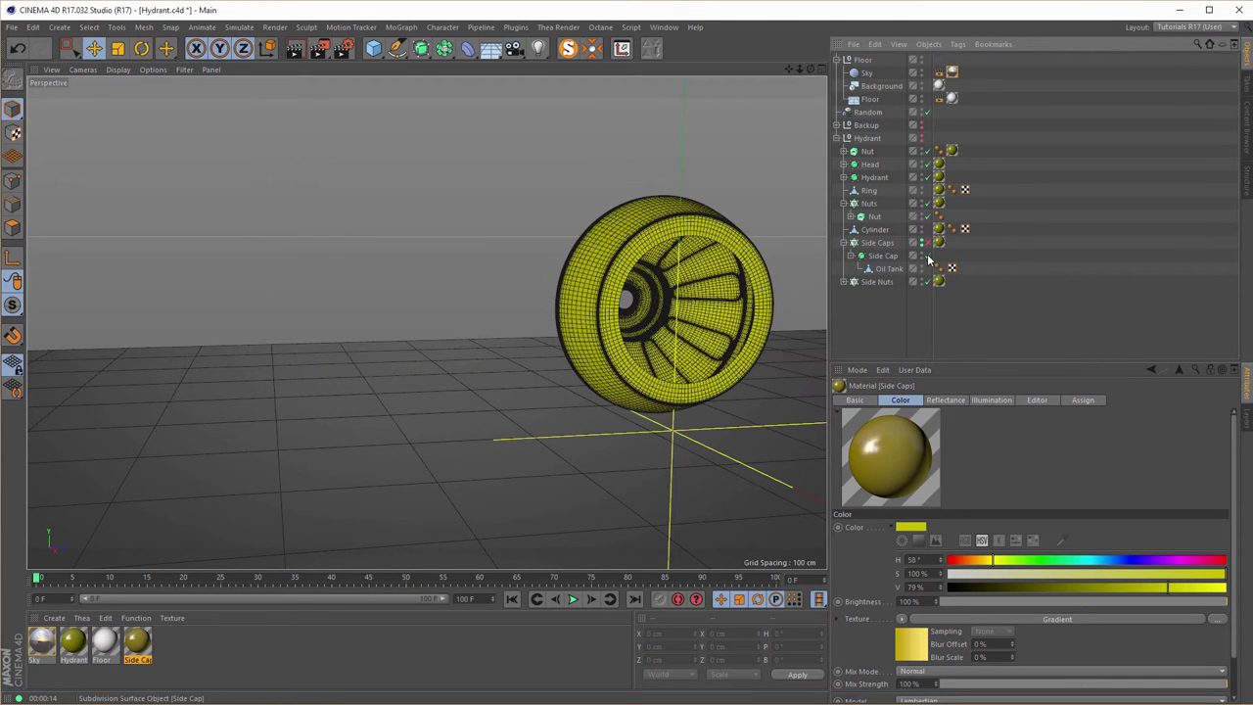
left_click(927, 256)
left_click_drag(593, 290, 483, 302, "alt")
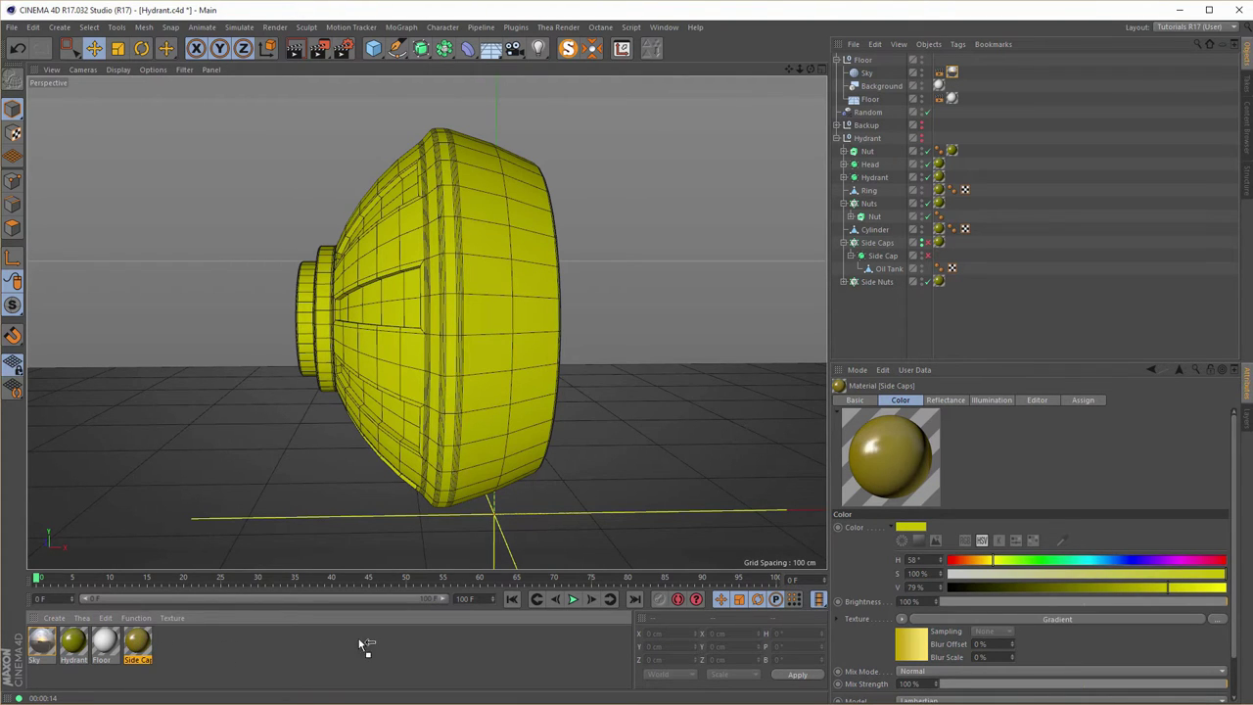
left_click_drag(362, 644, 939, 244)
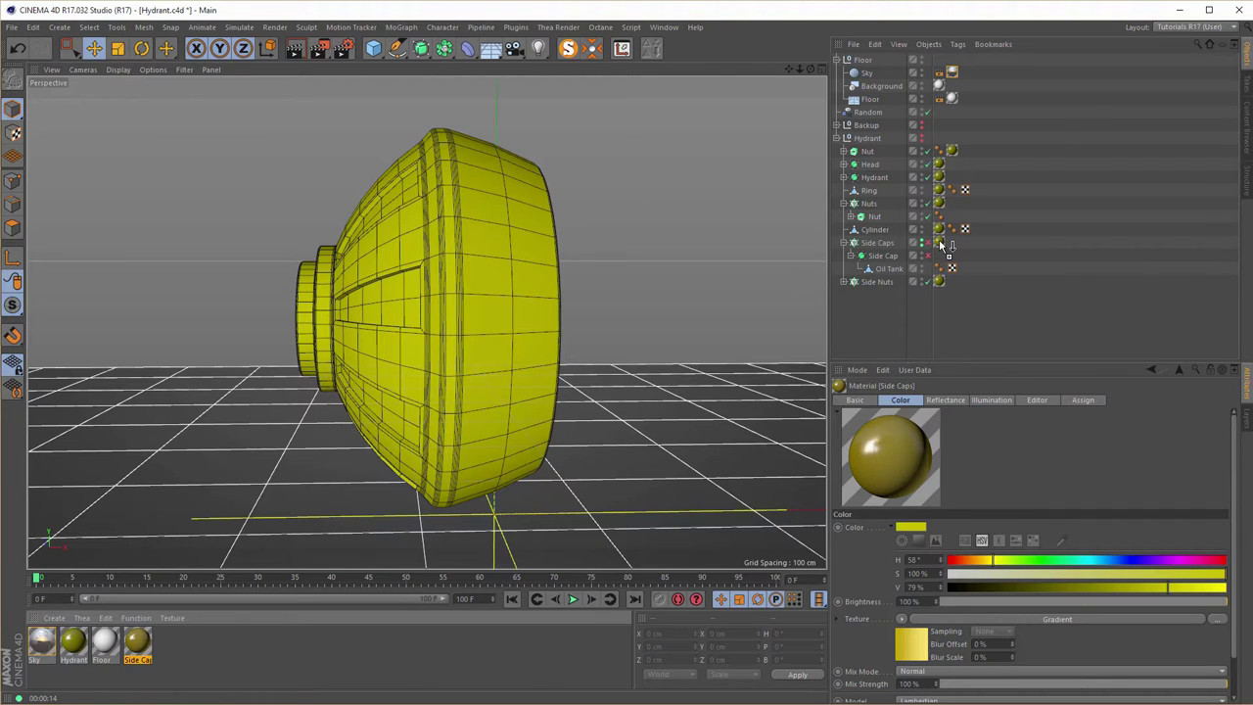
left_click_drag(940, 245, 940, 244)
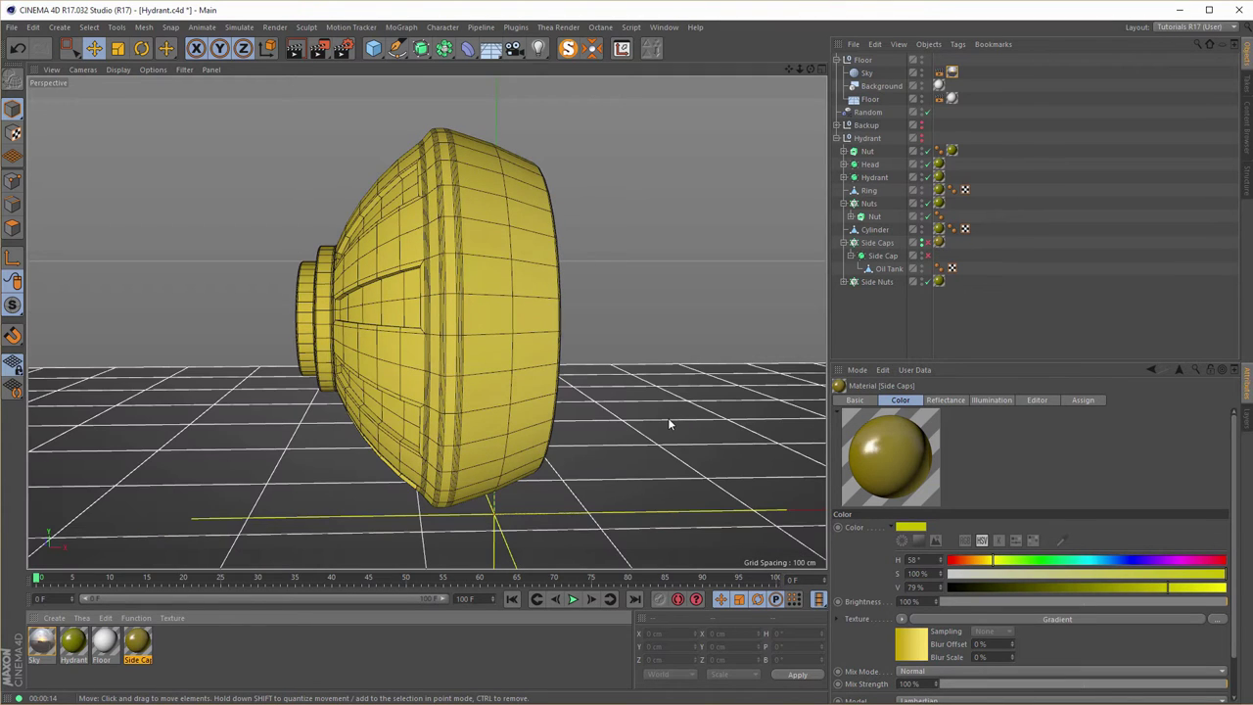
Set the texture tag projection to Cylindrical and fit it to the object, including sub-objects.
left_click(938, 243)
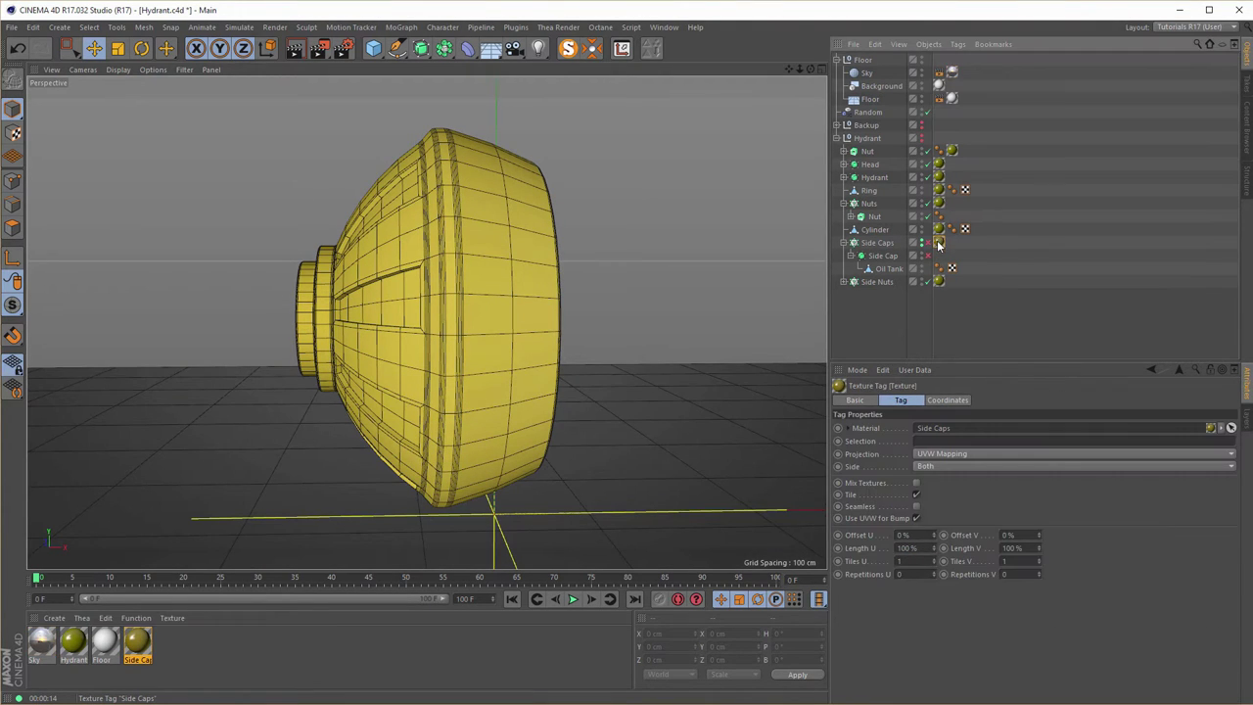
left_click(947, 453)
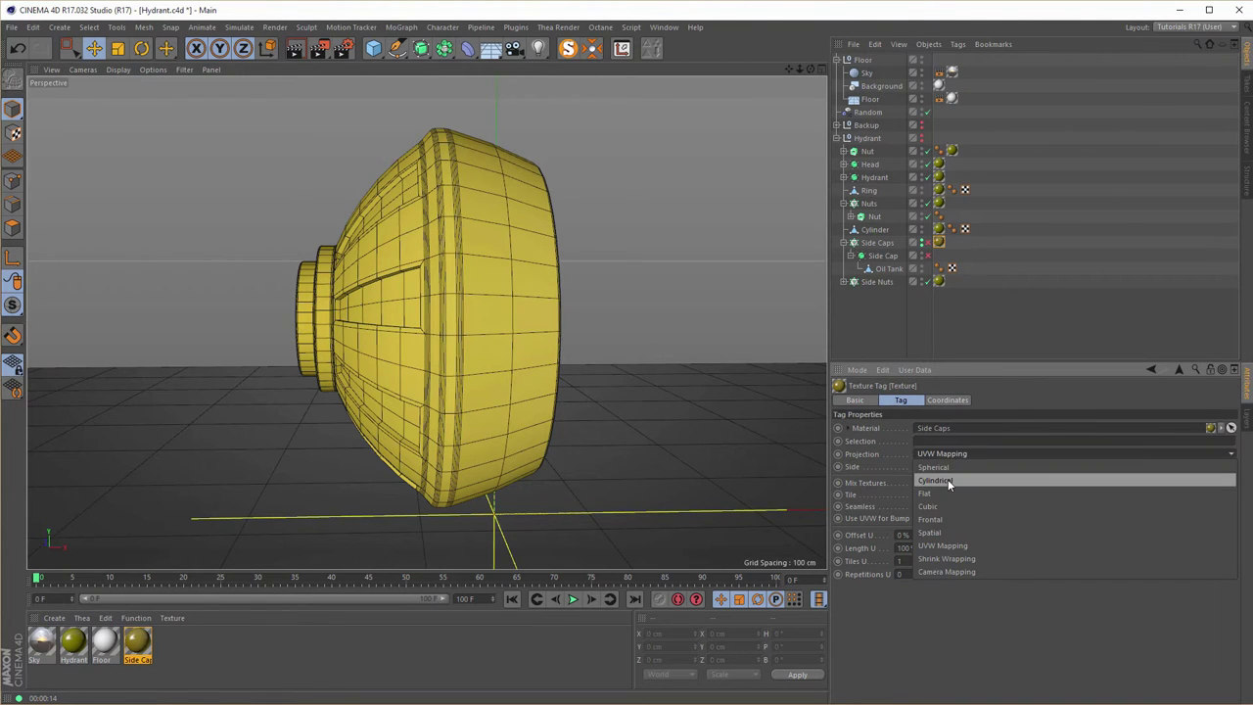
left_click(948, 478)
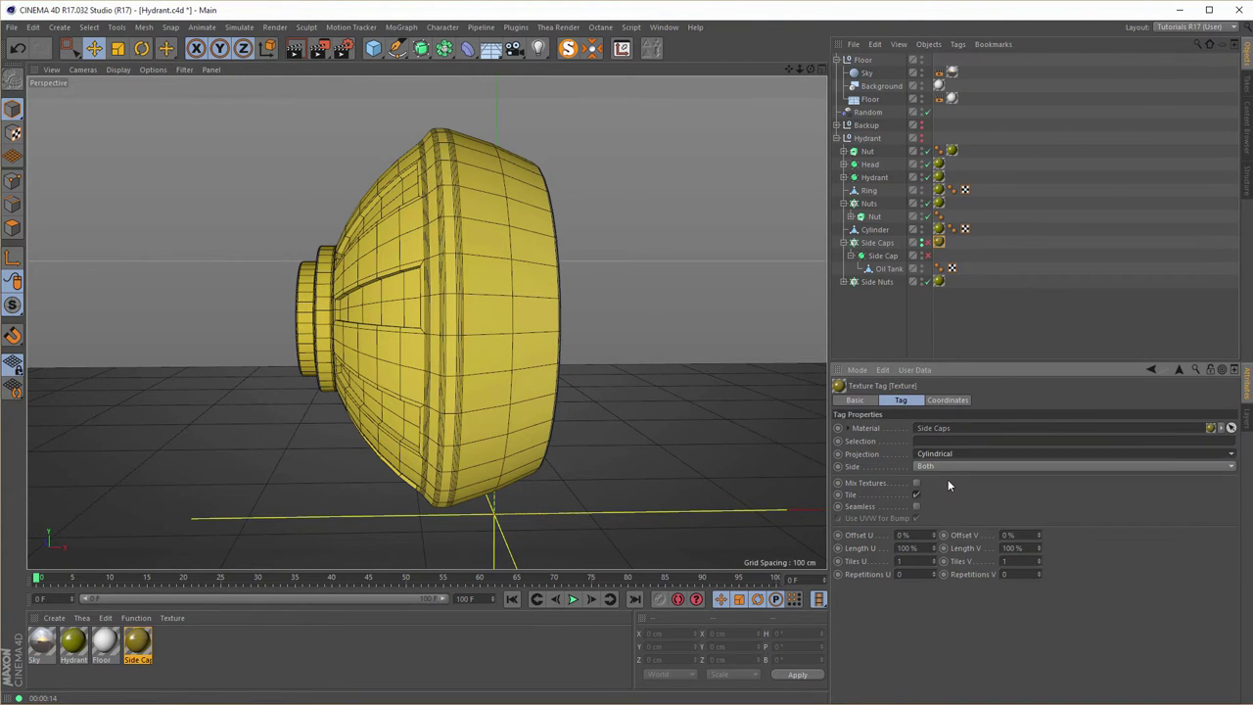
right_click(938, 244)
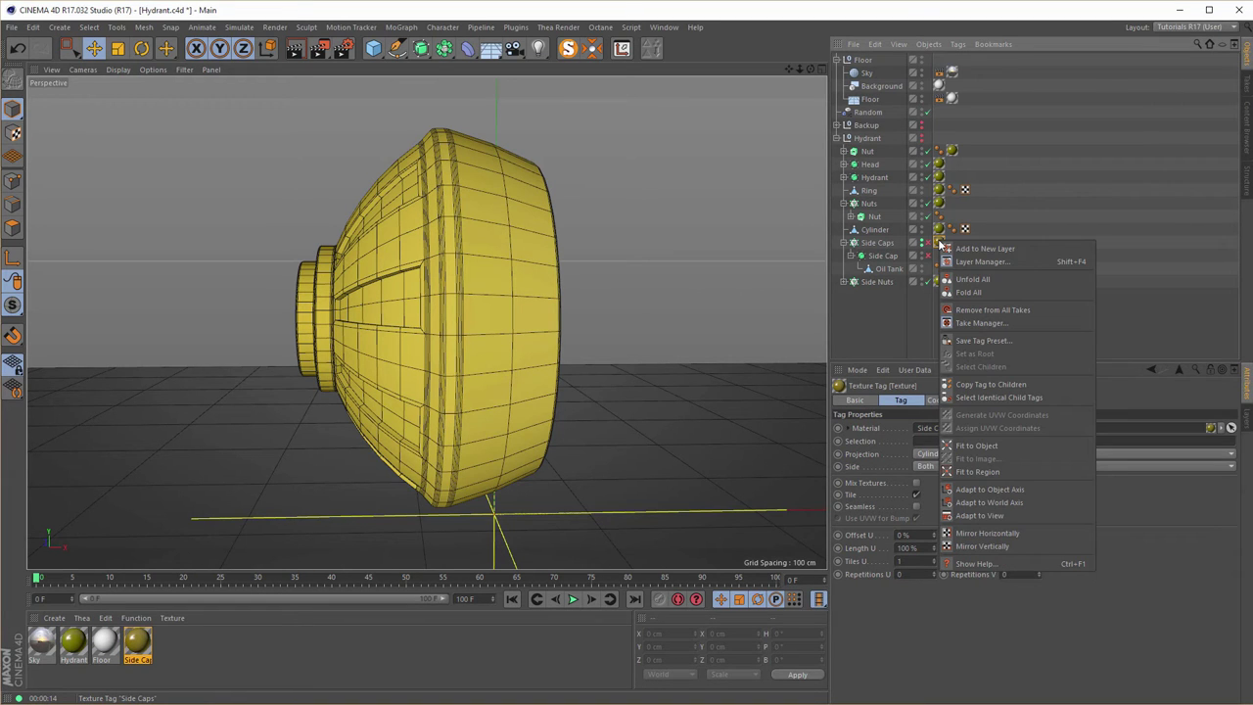
left_click(976, 446)
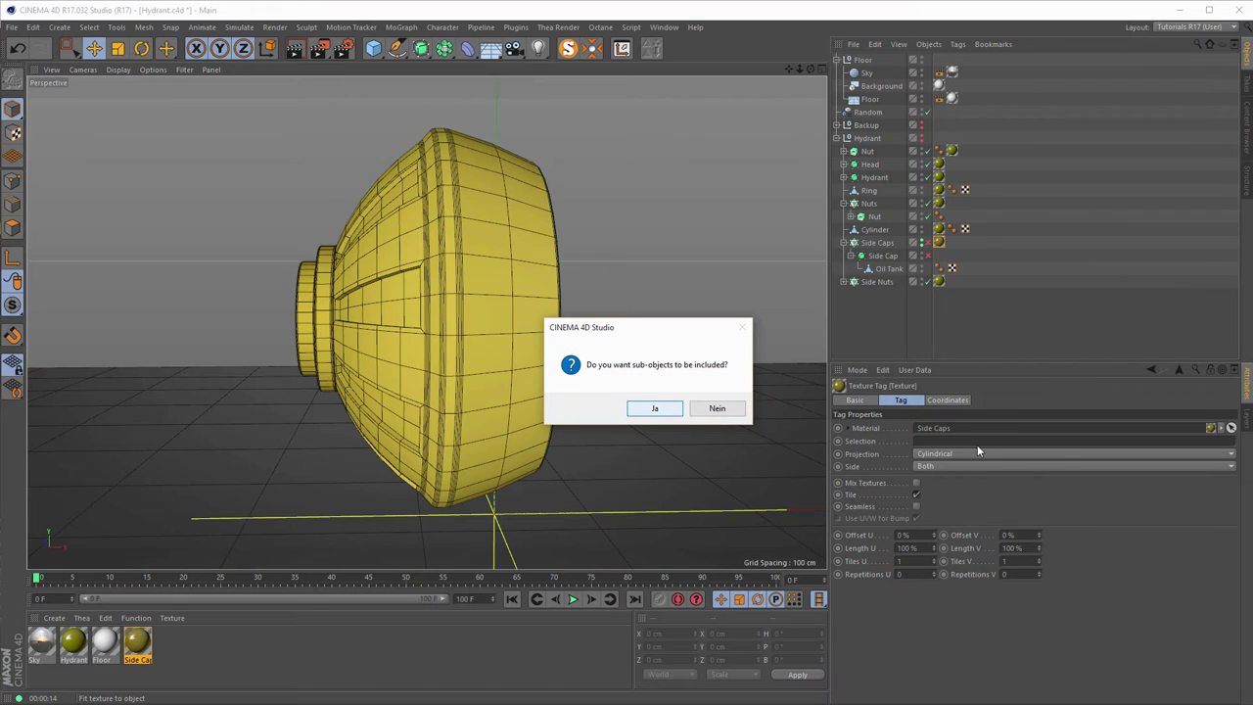
left_click(653, 408)
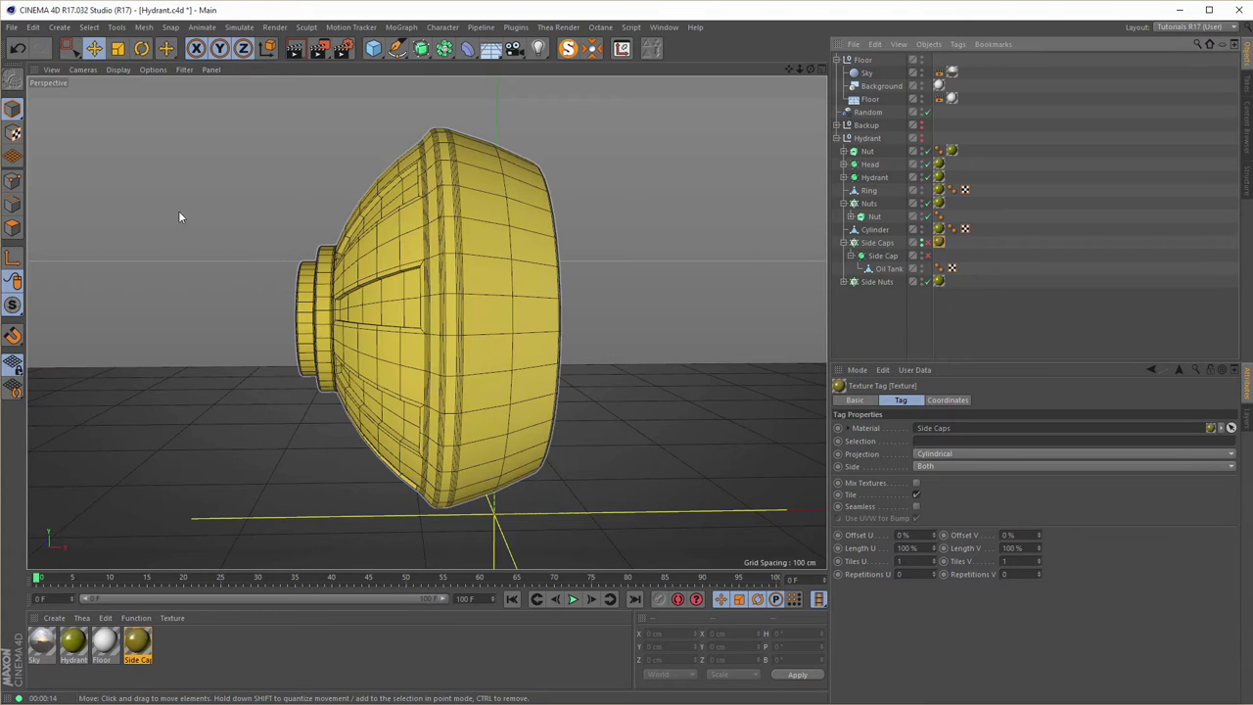
Rotate the projection to lie horizontally, refit it to the object, and render a viewport preview.
left_click(13, 134)
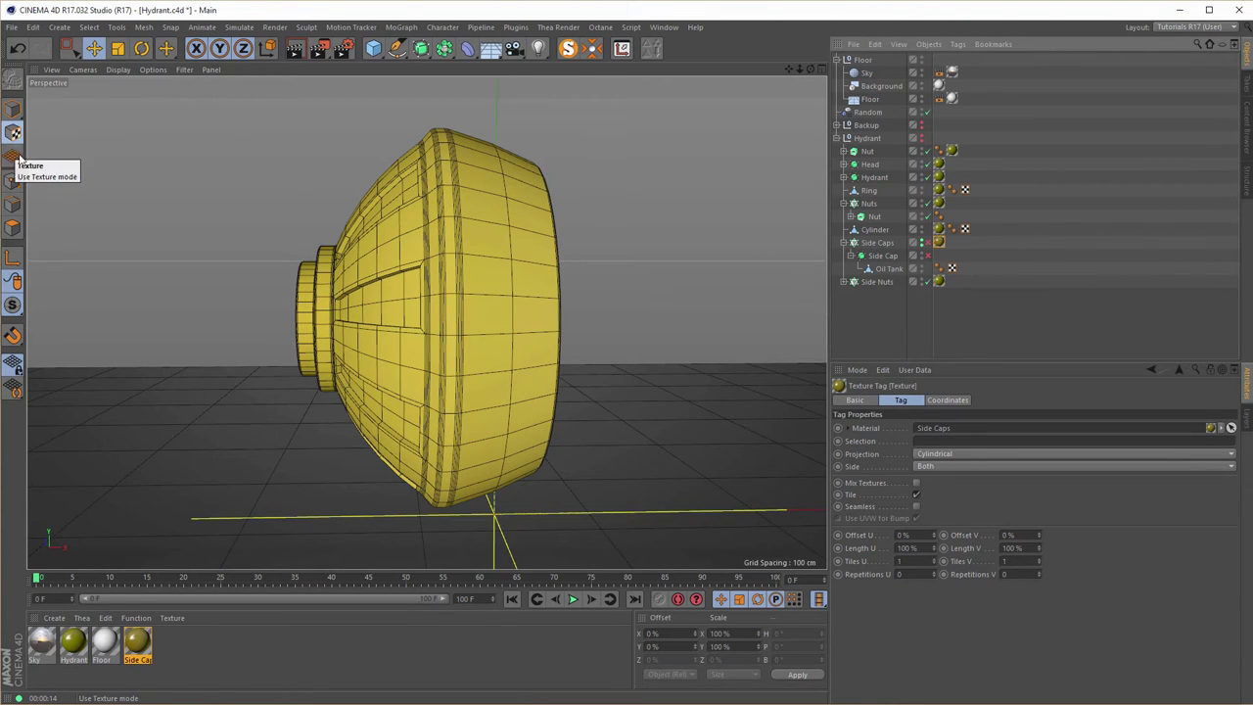
left_click(888, 271)
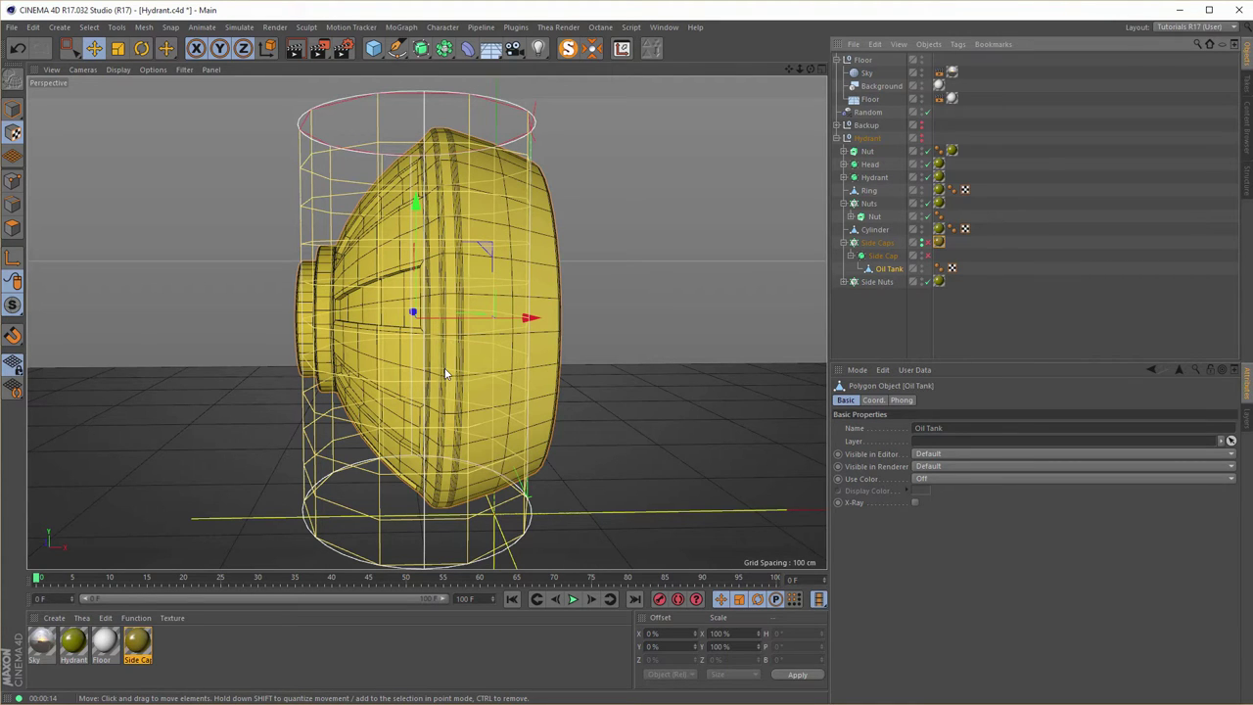
key("r")
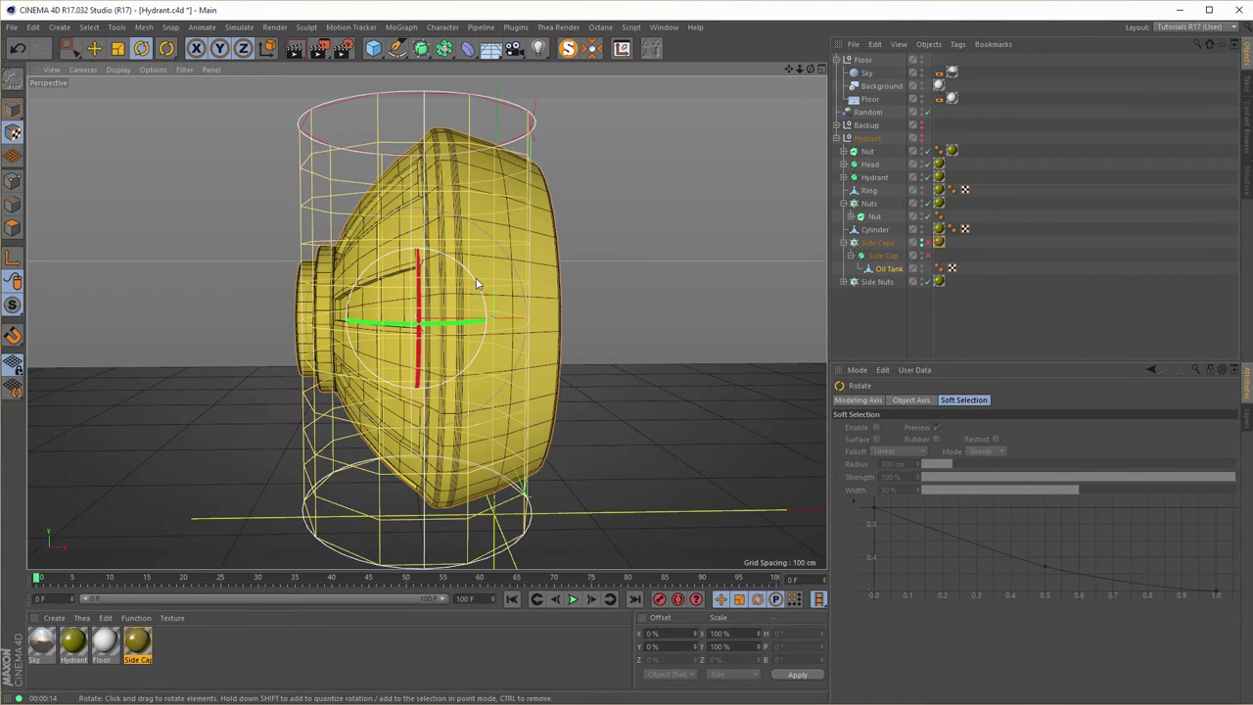
left_click_drag(477, 286, 375, 263)
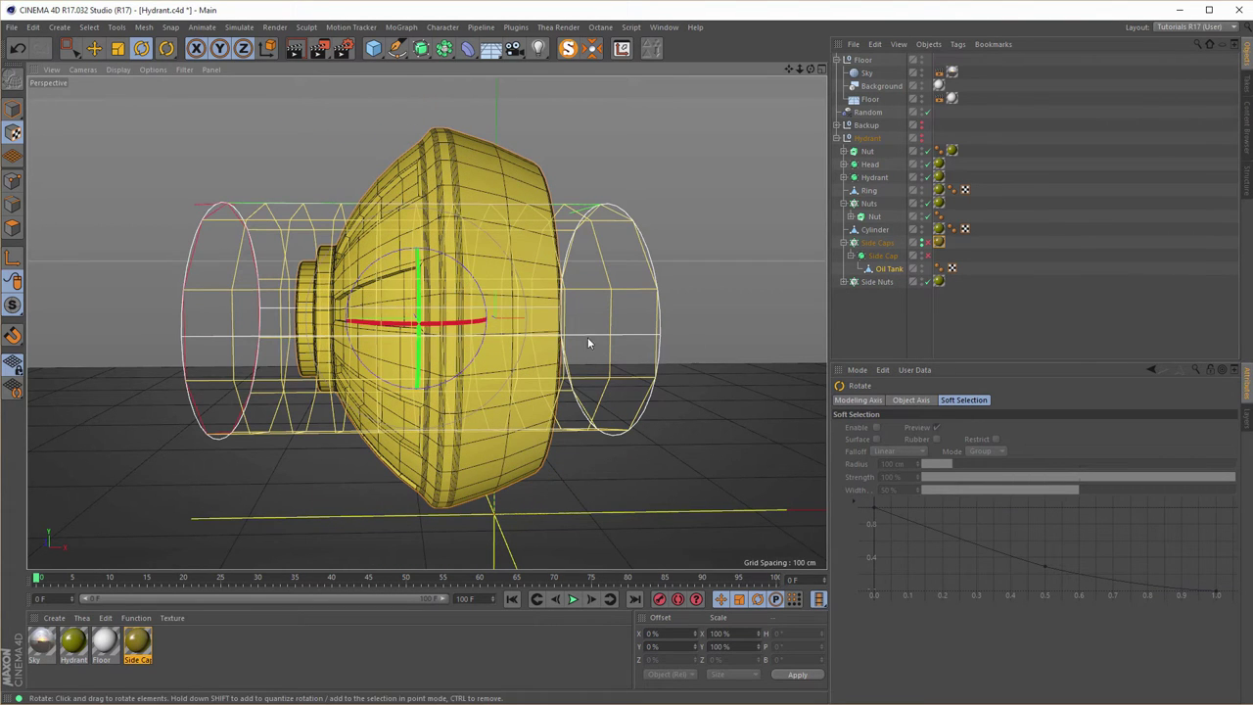
right_click(937, 245)
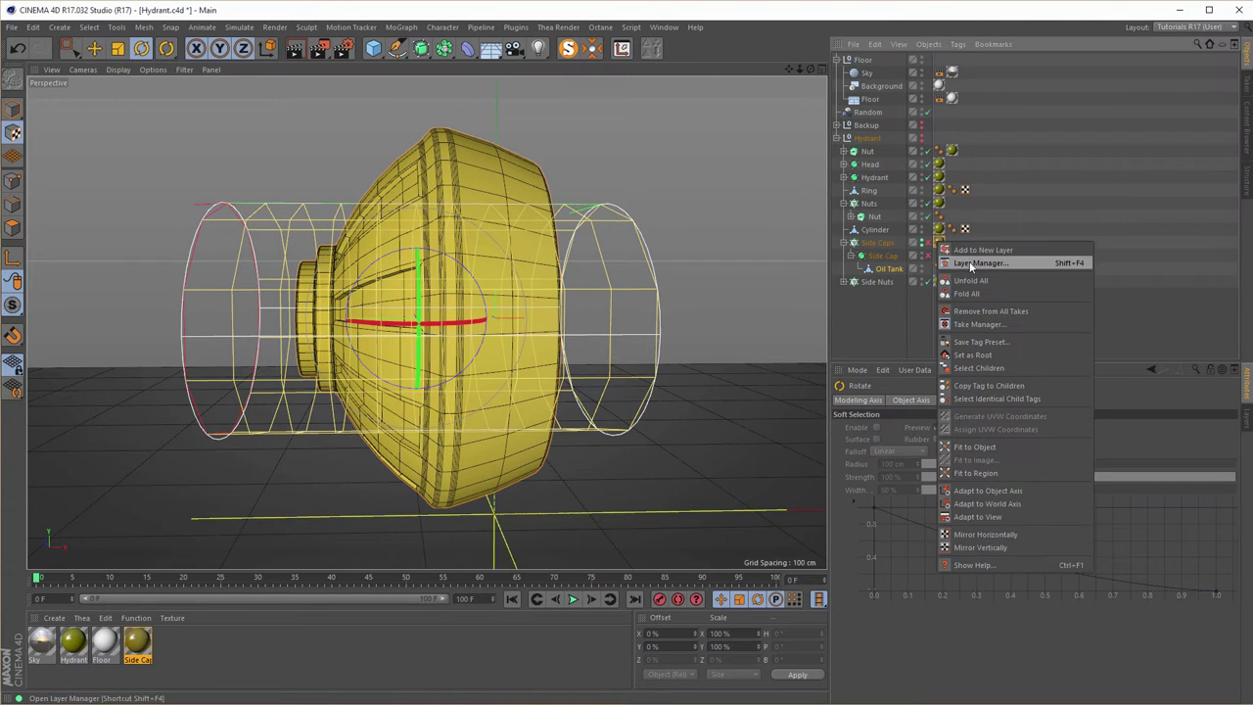
left_click(972, 446)
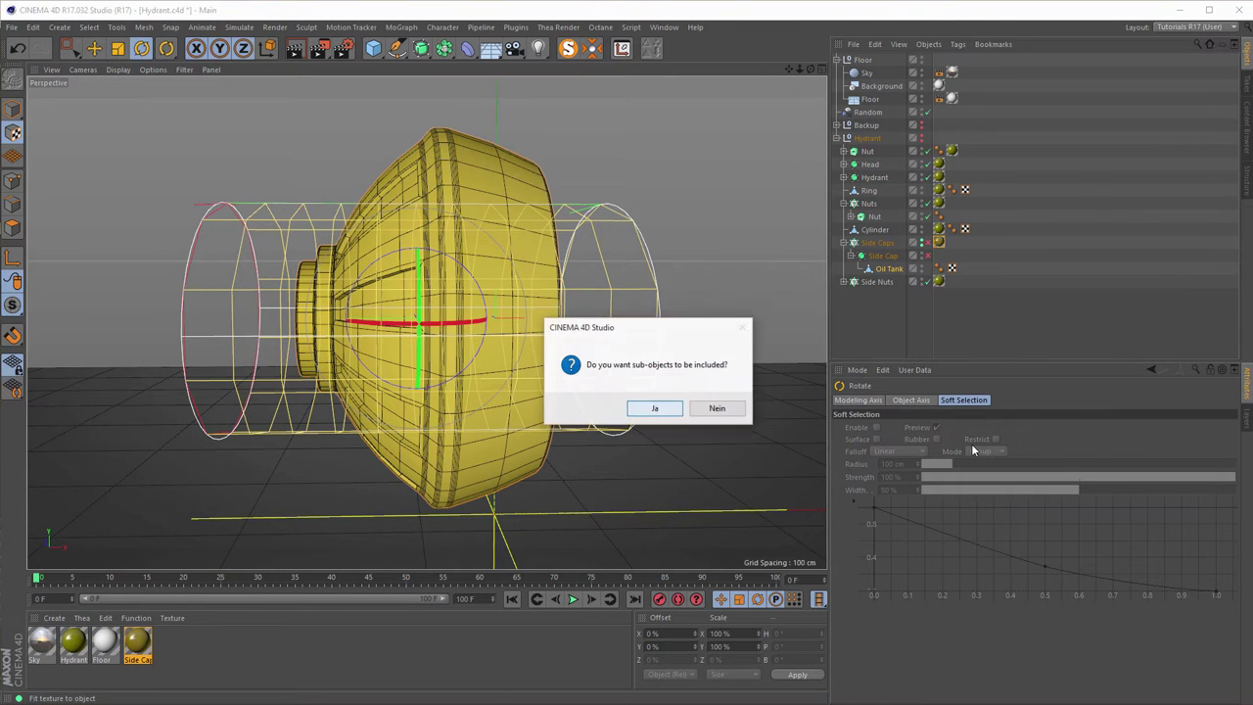
left_click(654, 410)
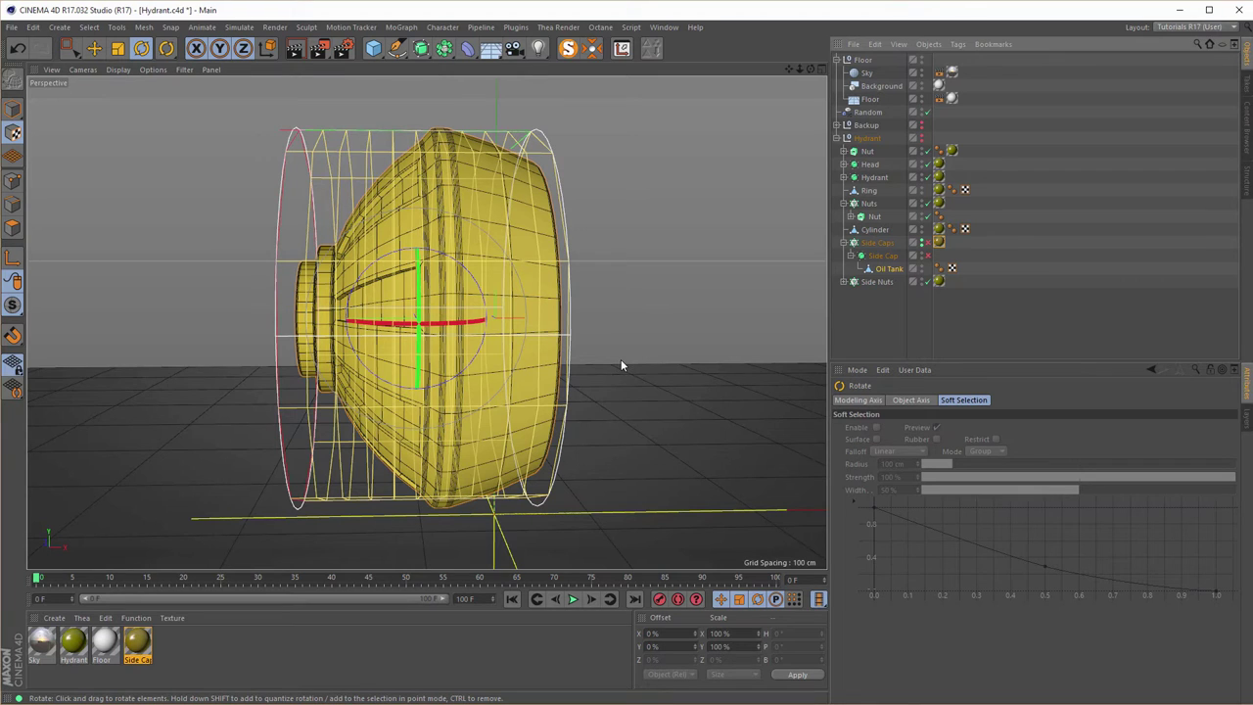
key("ctrl+r")
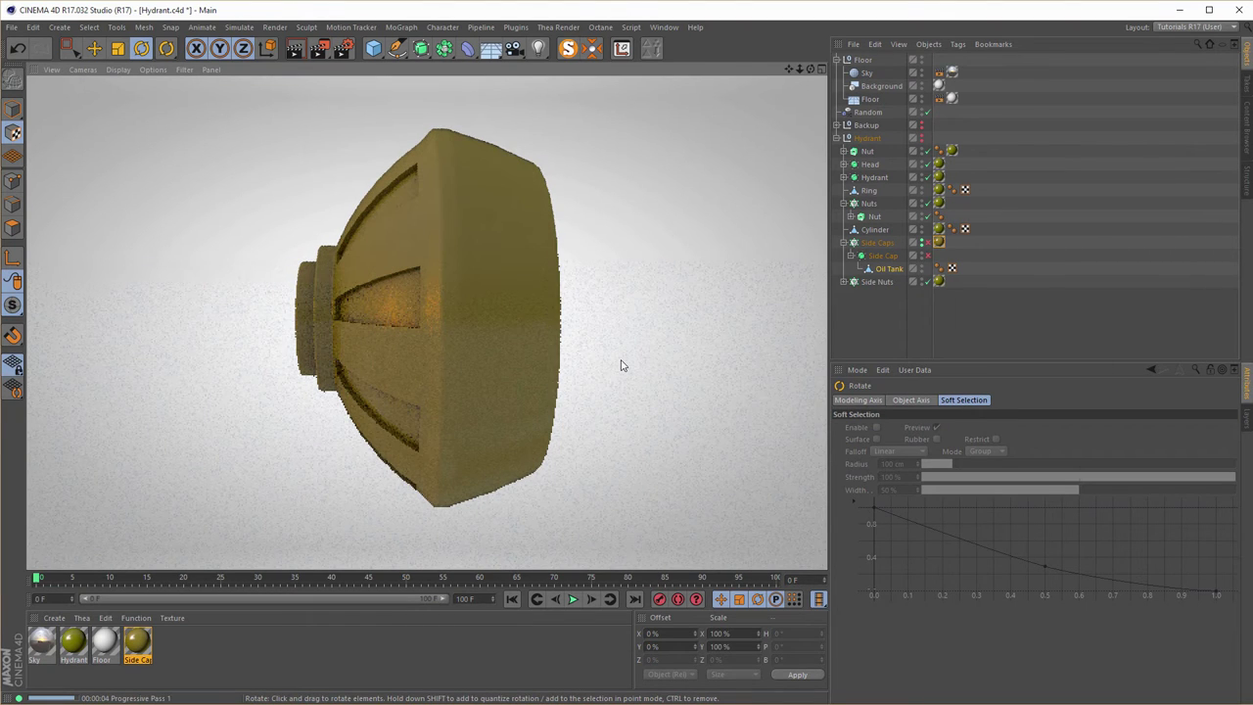
Lower the saturation of the Side Caps gradient's right knot to a washed-out yellow.
double_click(142, 663)
left_click_drag(339, 87, 954, 168)
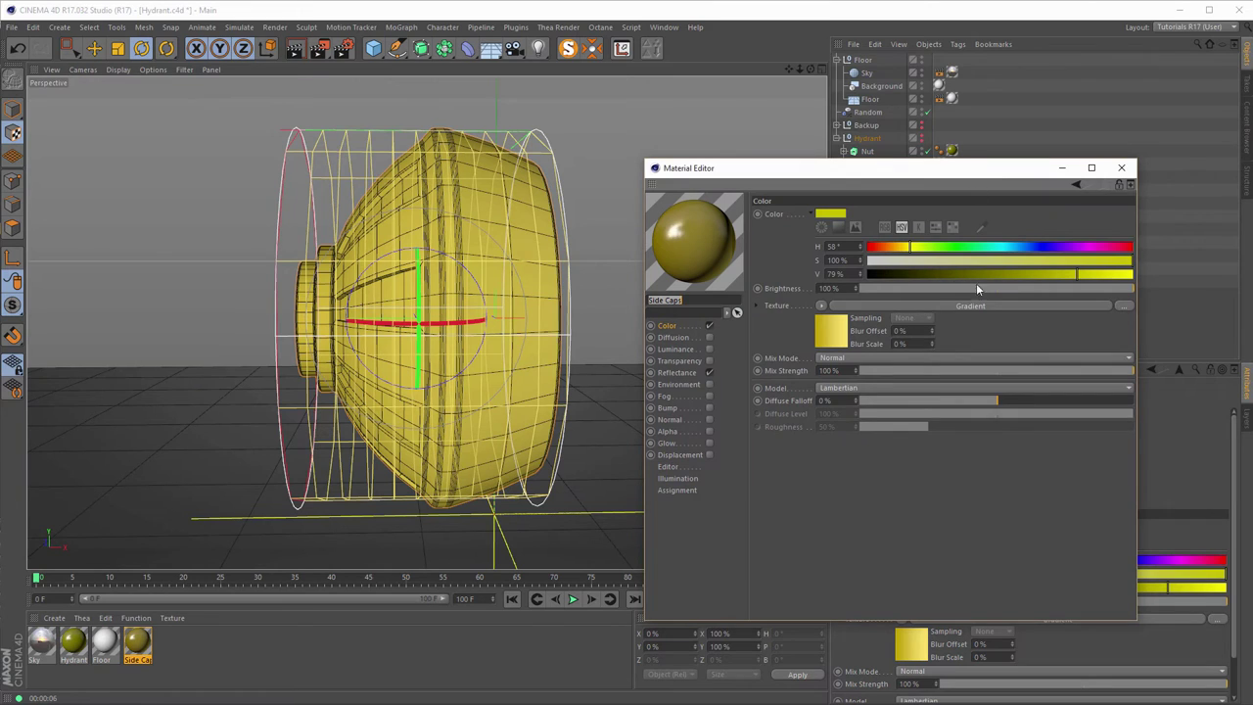
left_click(14, 114)
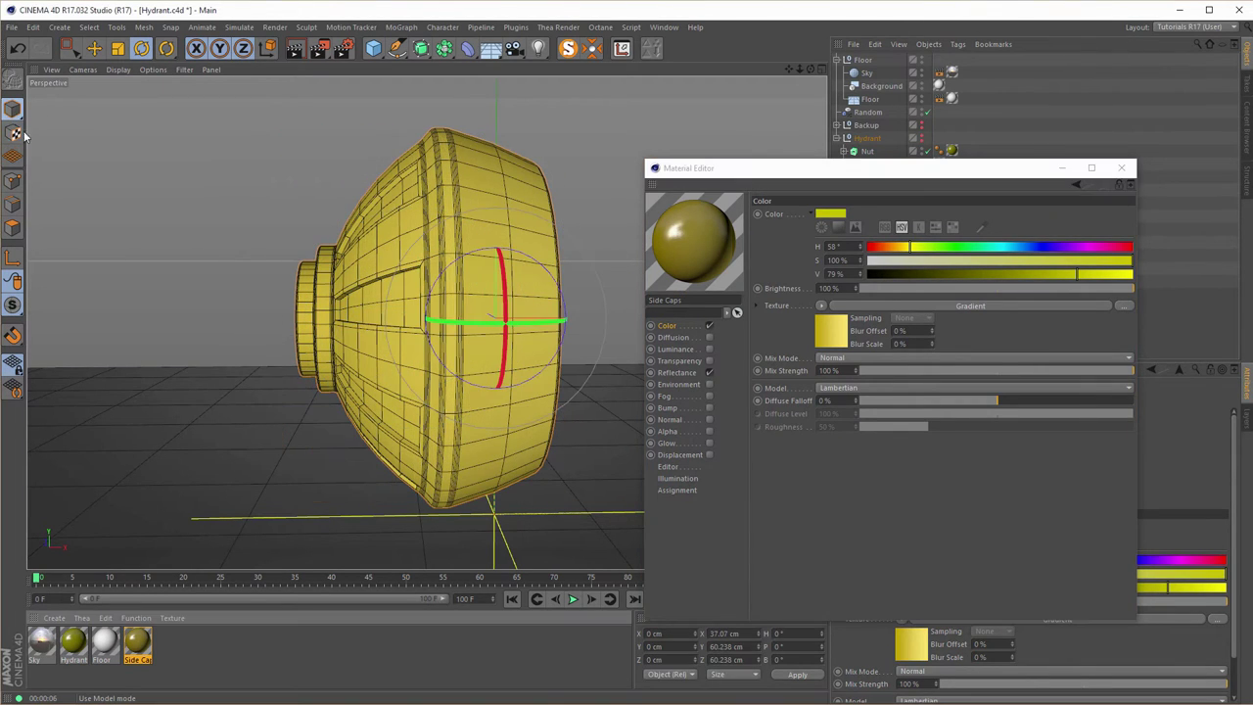
left_click(831, 328)
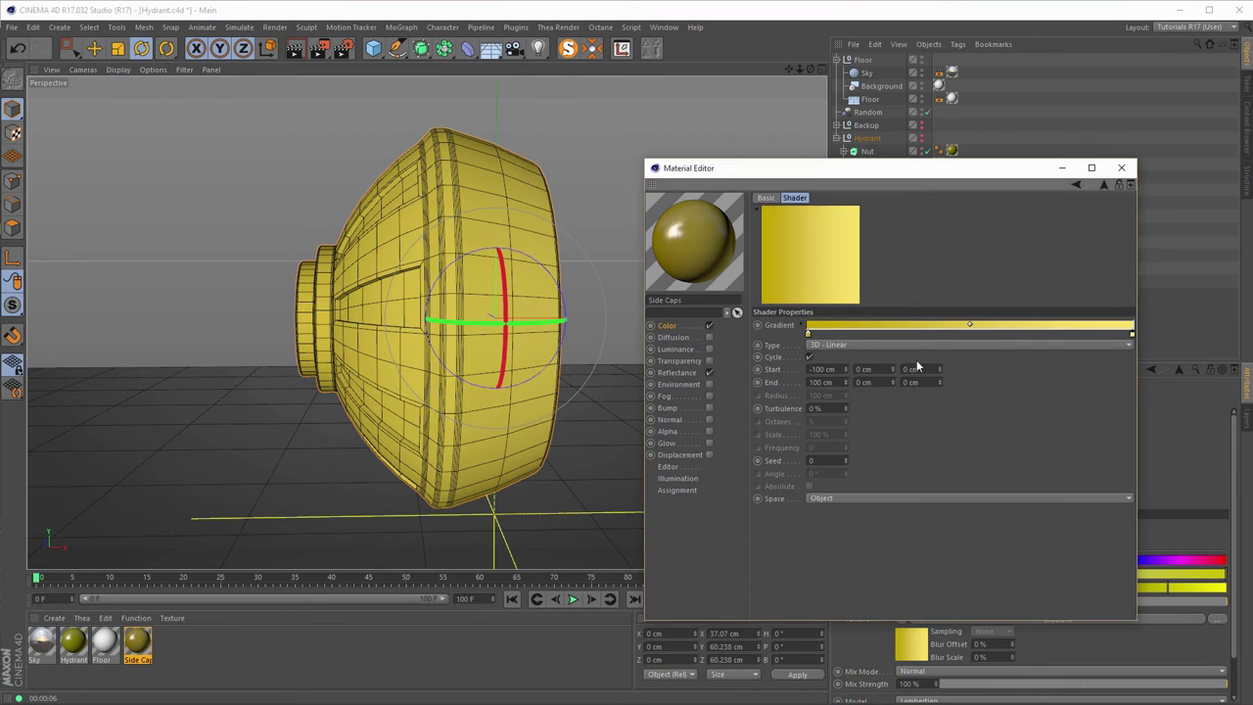
double_click(1132, 335)
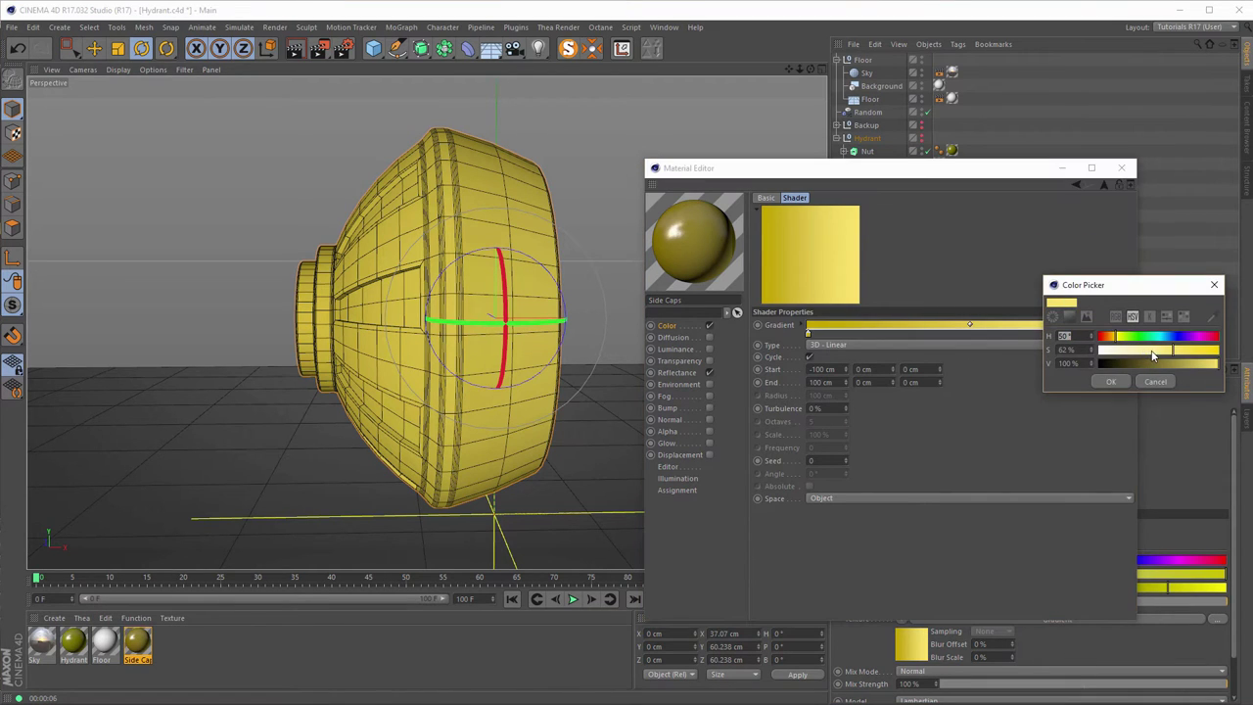
left_click_drag(1151, 354, 1117, 357)
left_click(1110, 380)
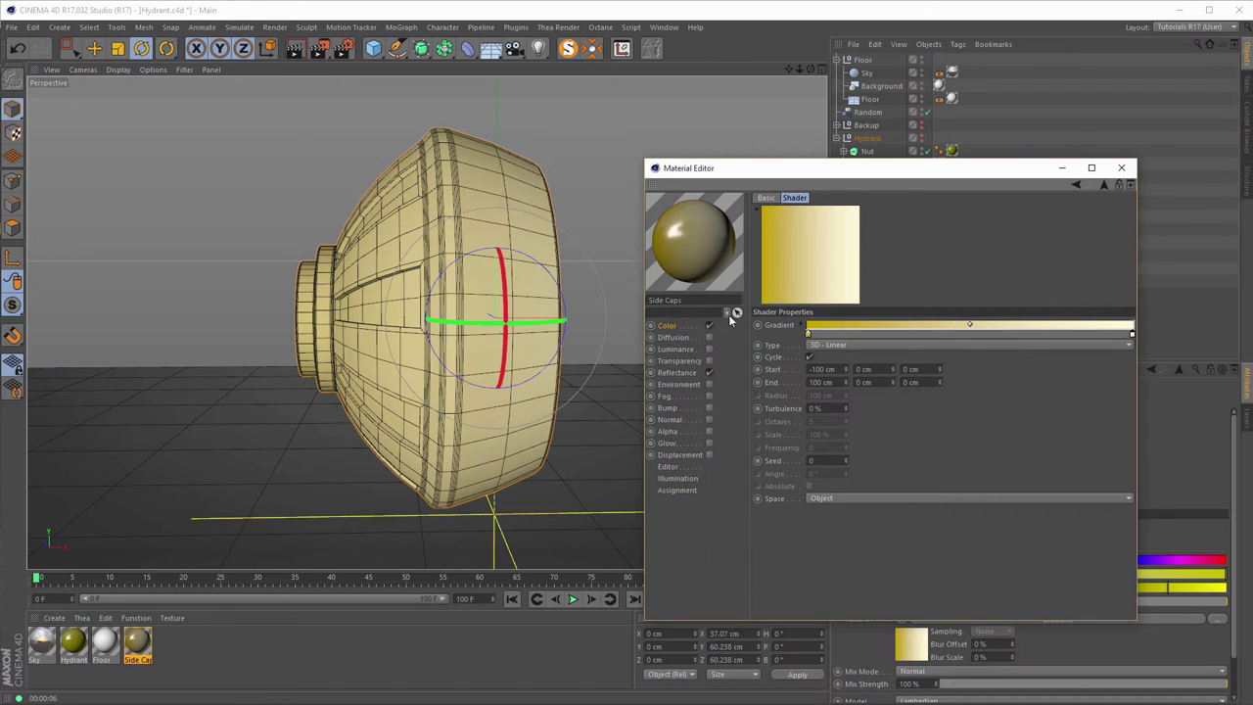
left_click_drag(865, 175, 804, 176)
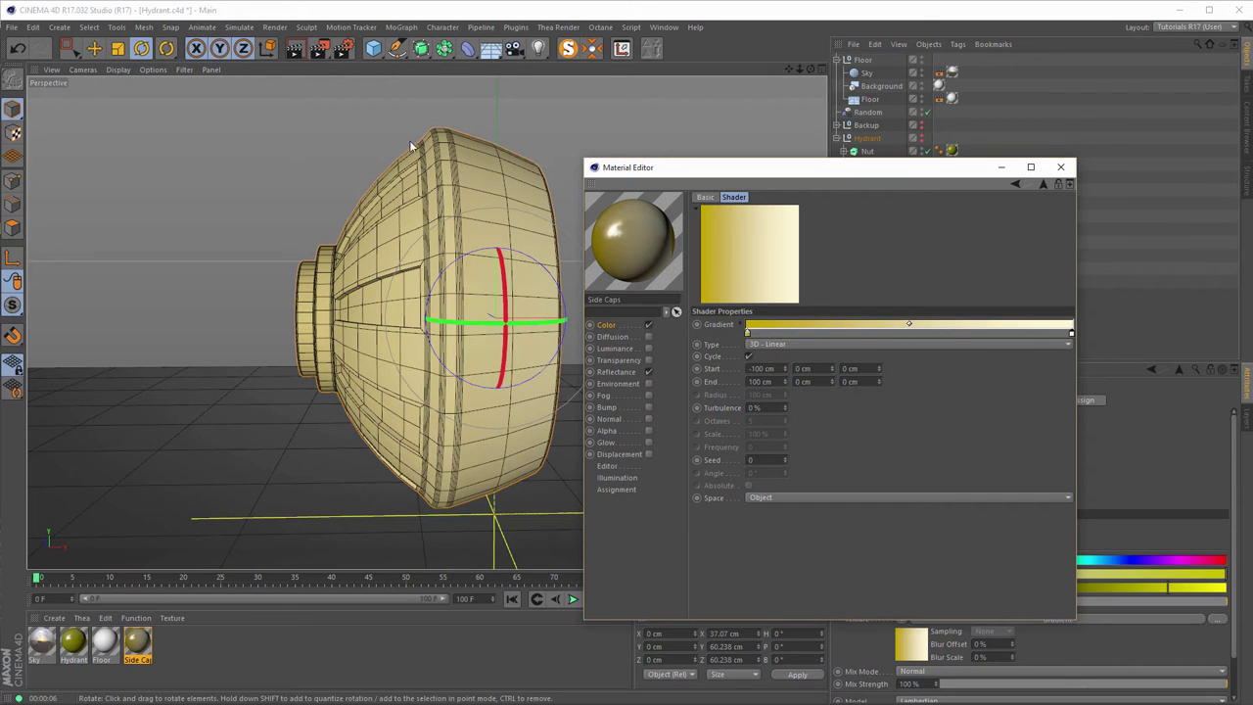
left_click_drag(717, 176, 803, 165)
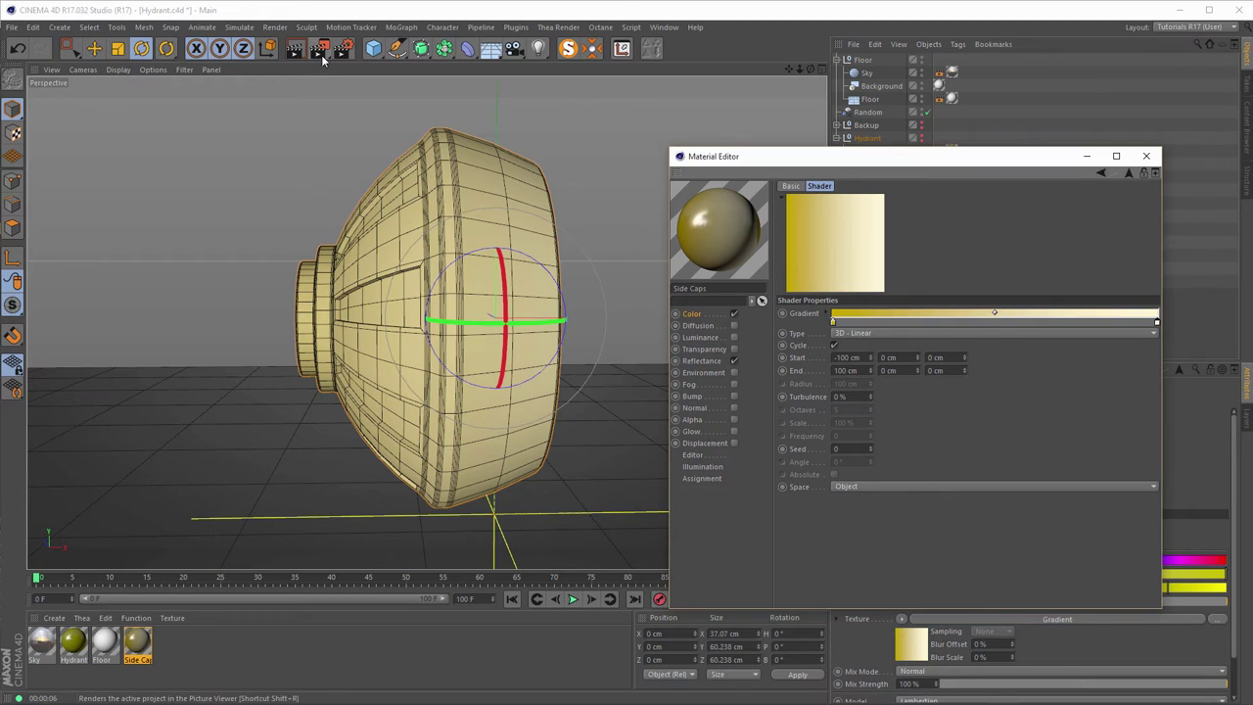
left_click(318, 51)
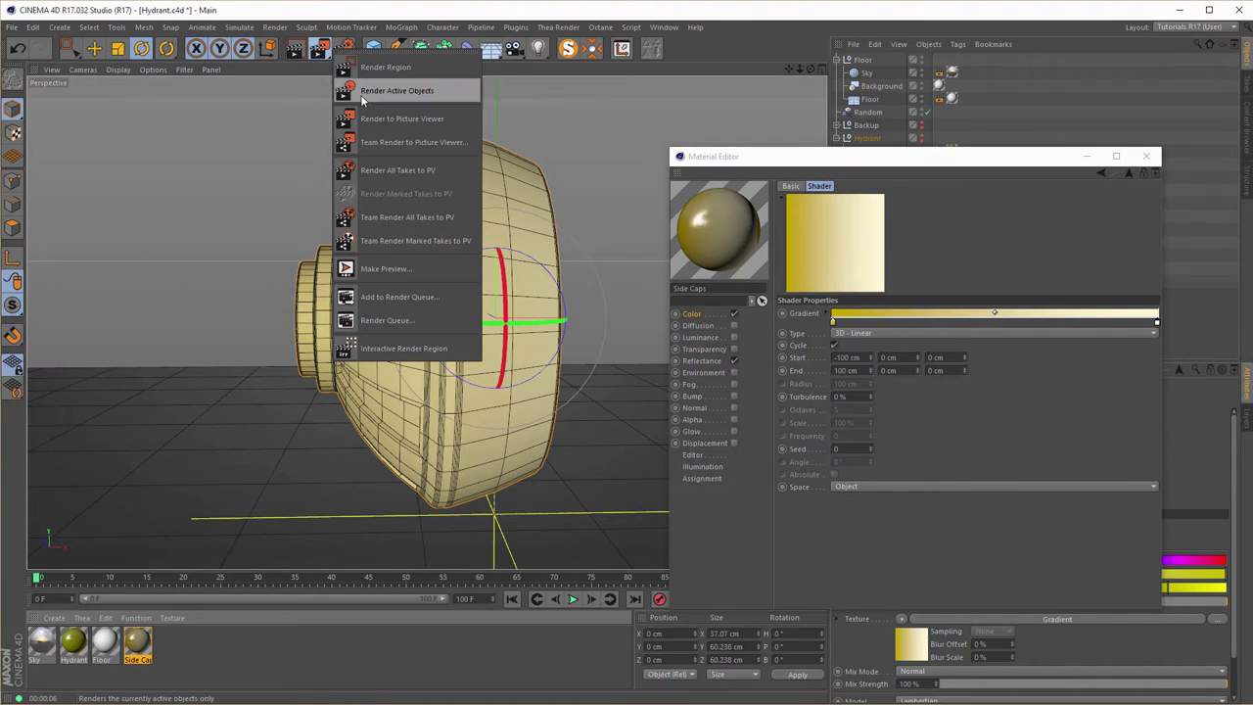
Start an Interactive Render Region and stretch it over the hydrant.
left_click(369, 346)
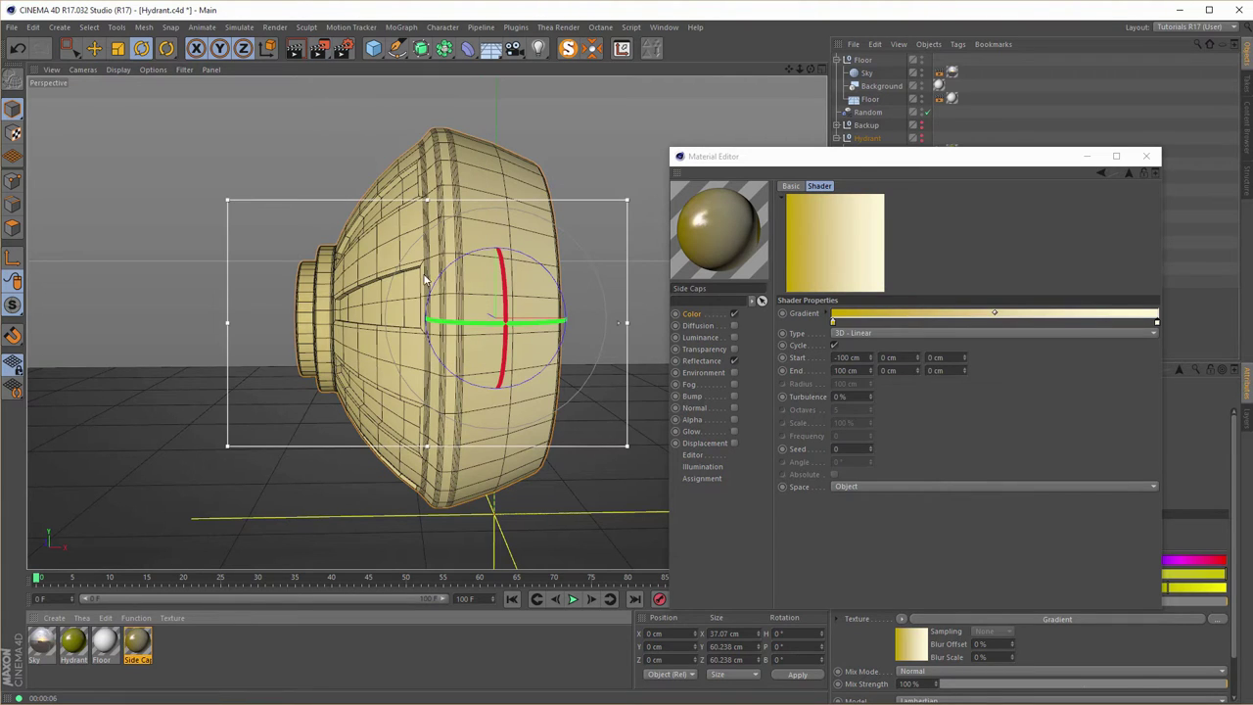
left_click_drag(435, 116, 436, 108)
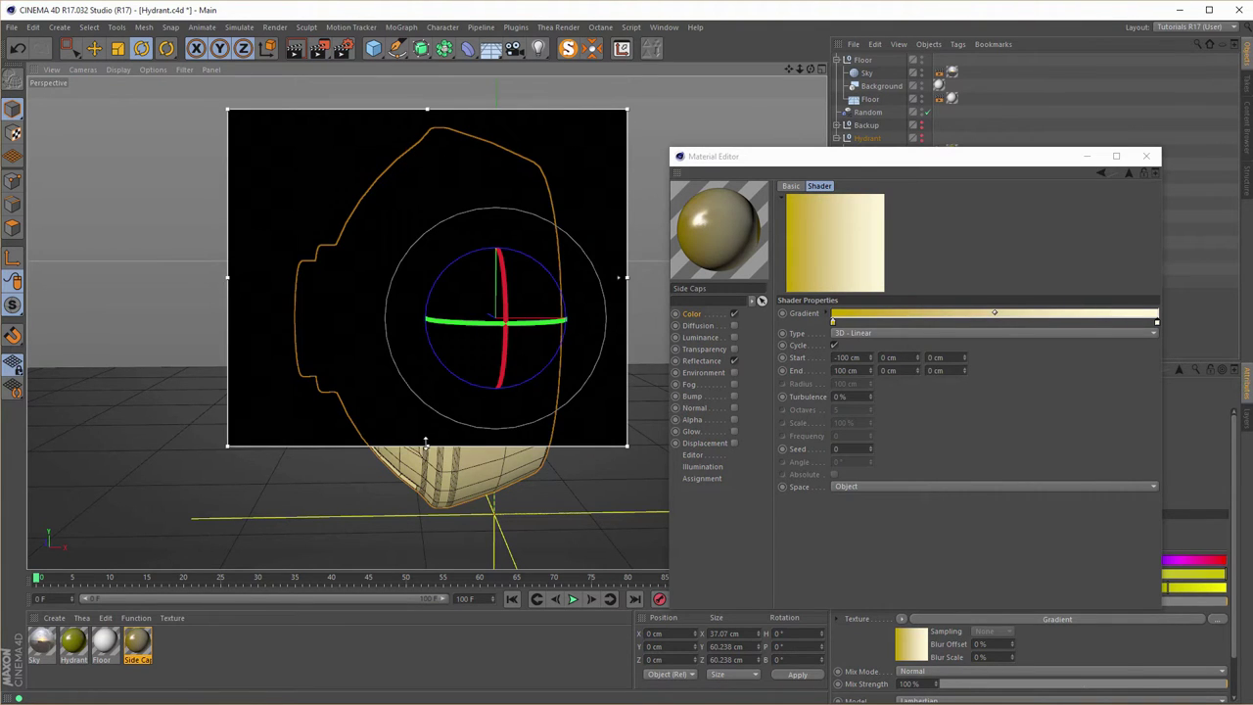
left_click_drag(426, 443, 427, 516)
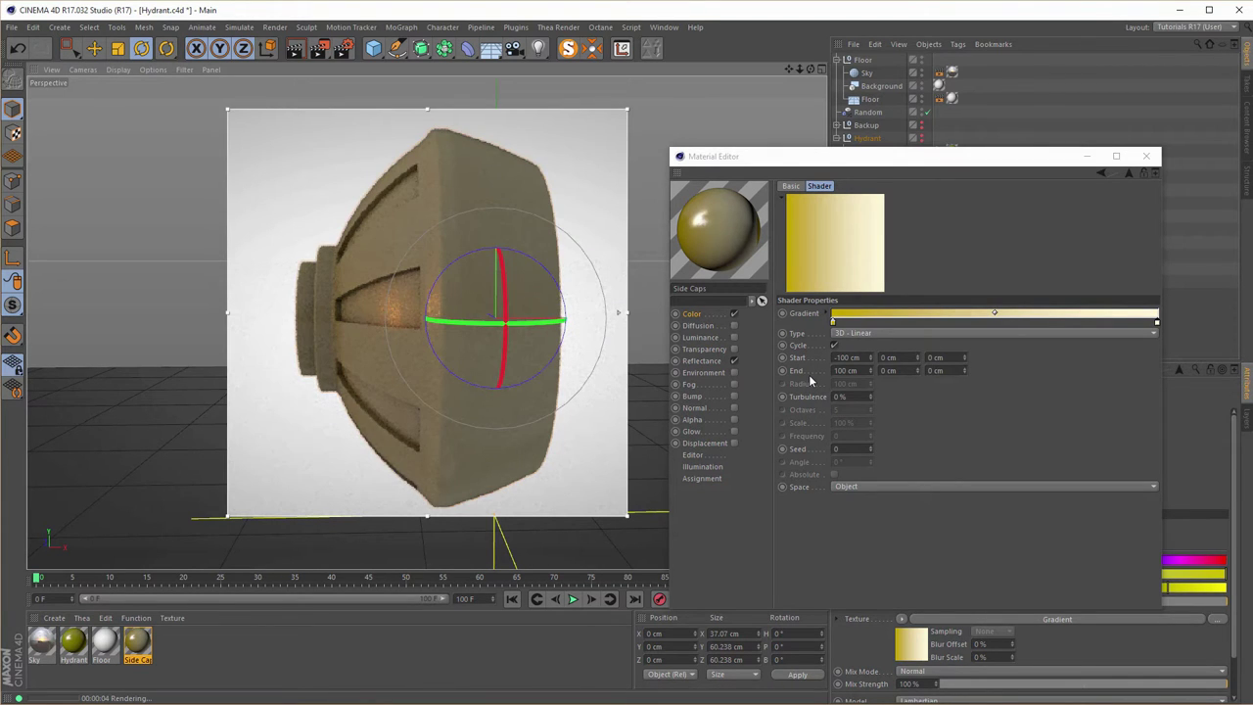
left_click(1145, 155)
left_click(952, 74)
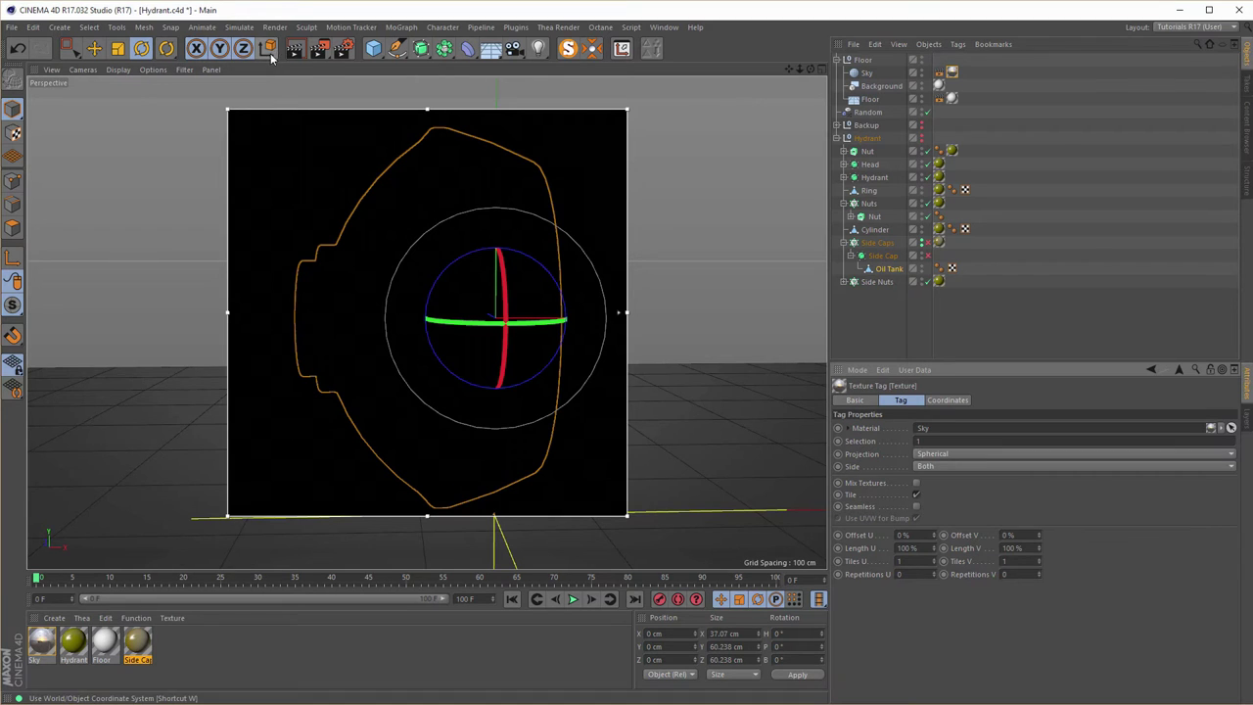
Turn off the render region, render the full viewport, and open Render Settings.
left_click(320, 48)
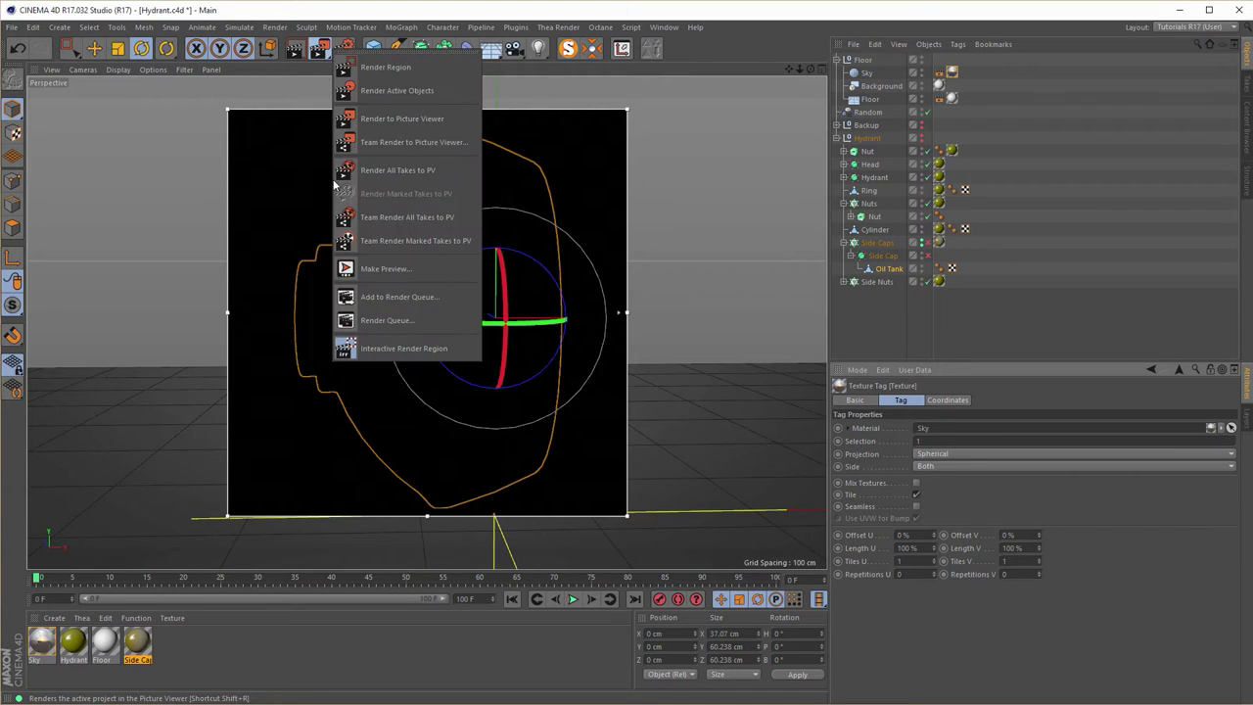
left_click(364, 348)
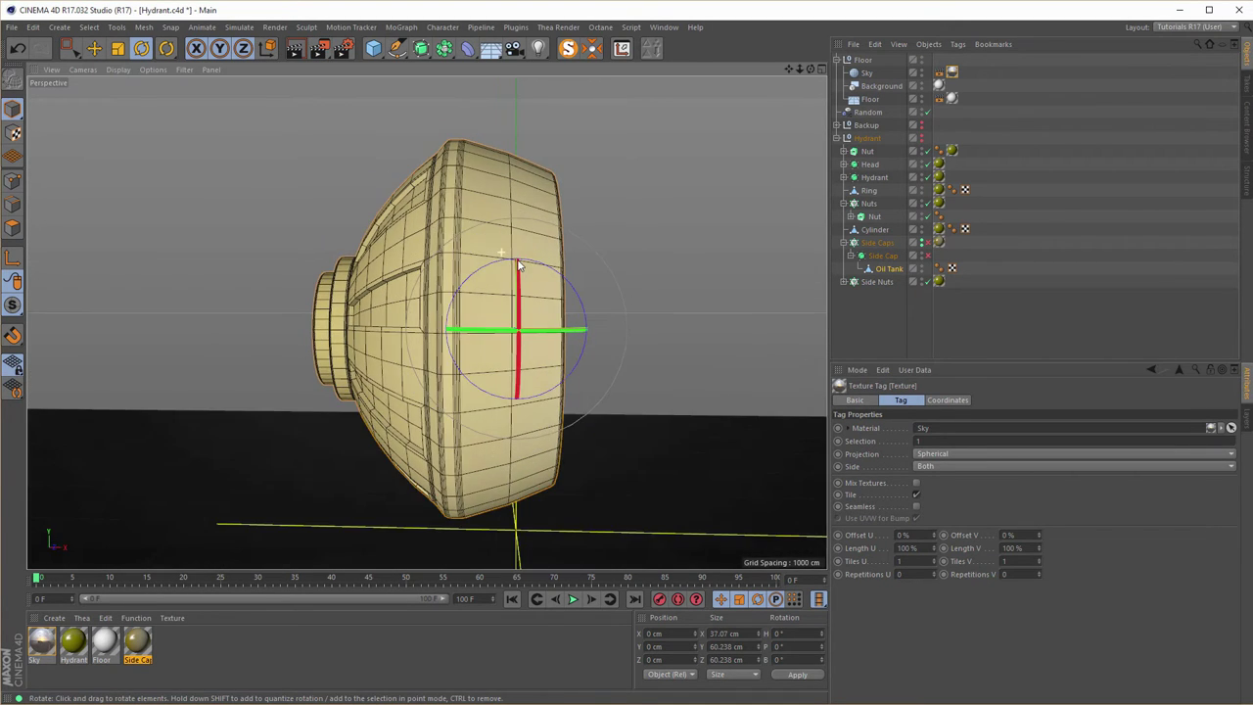
key("ctrl+r")
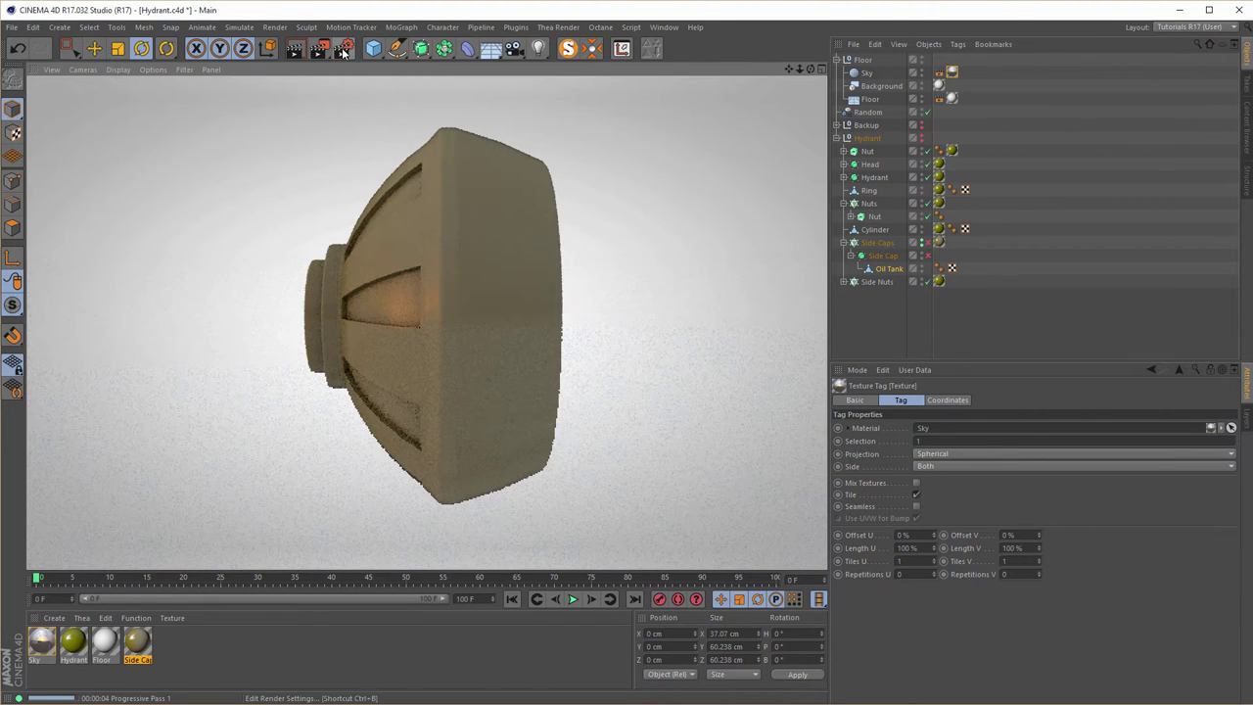
left_click(342, 52)
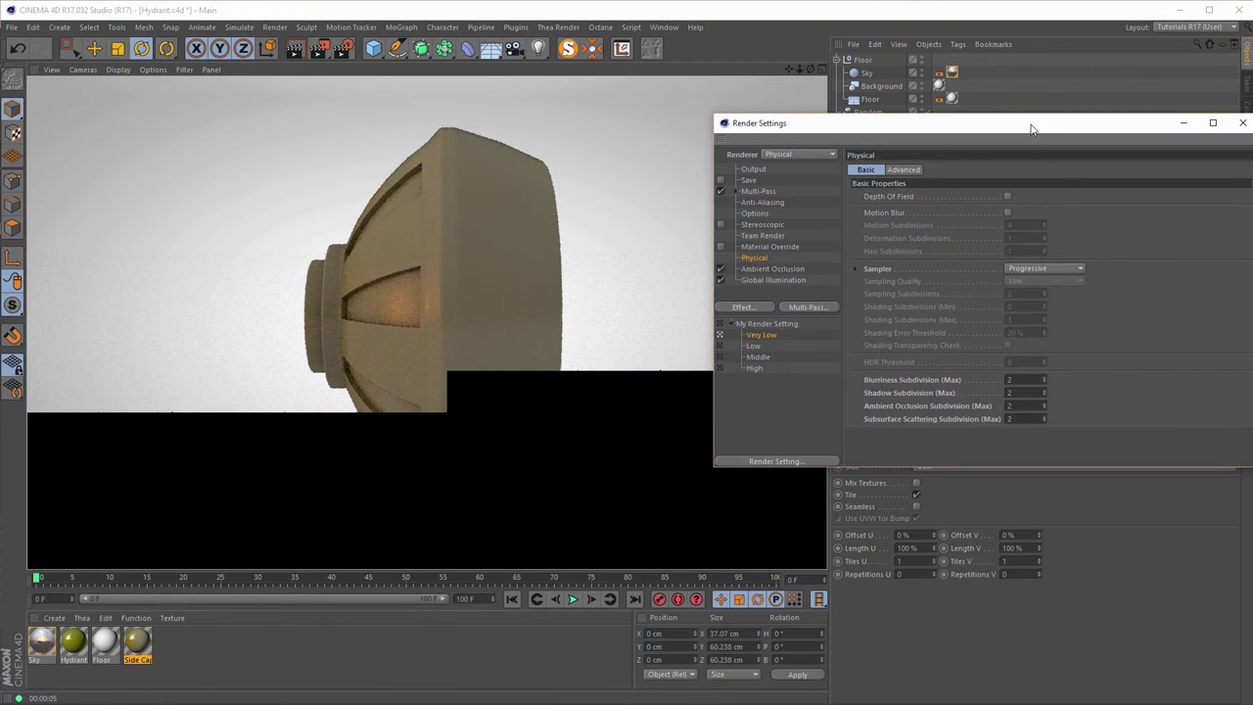
Set the Global Illumination Secondary Method to None and close Render Settings.
left_click(768, 280)
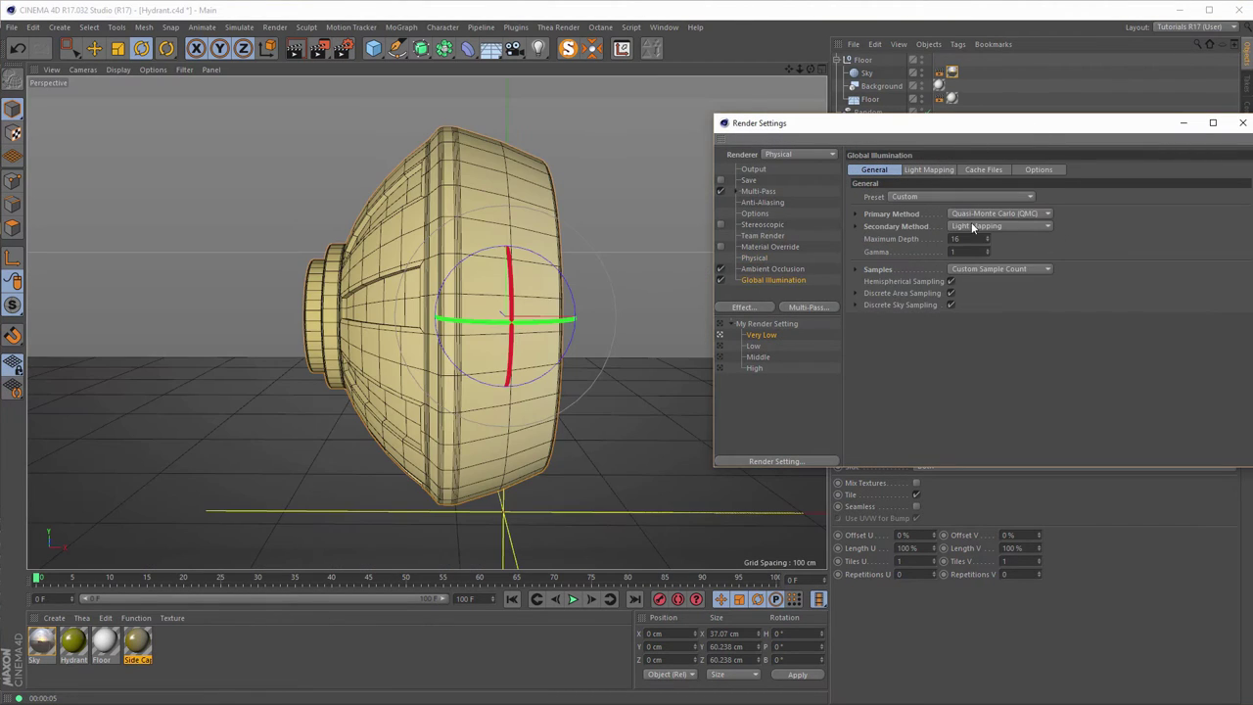
left_click(973, 226)
left_click(998, 283)
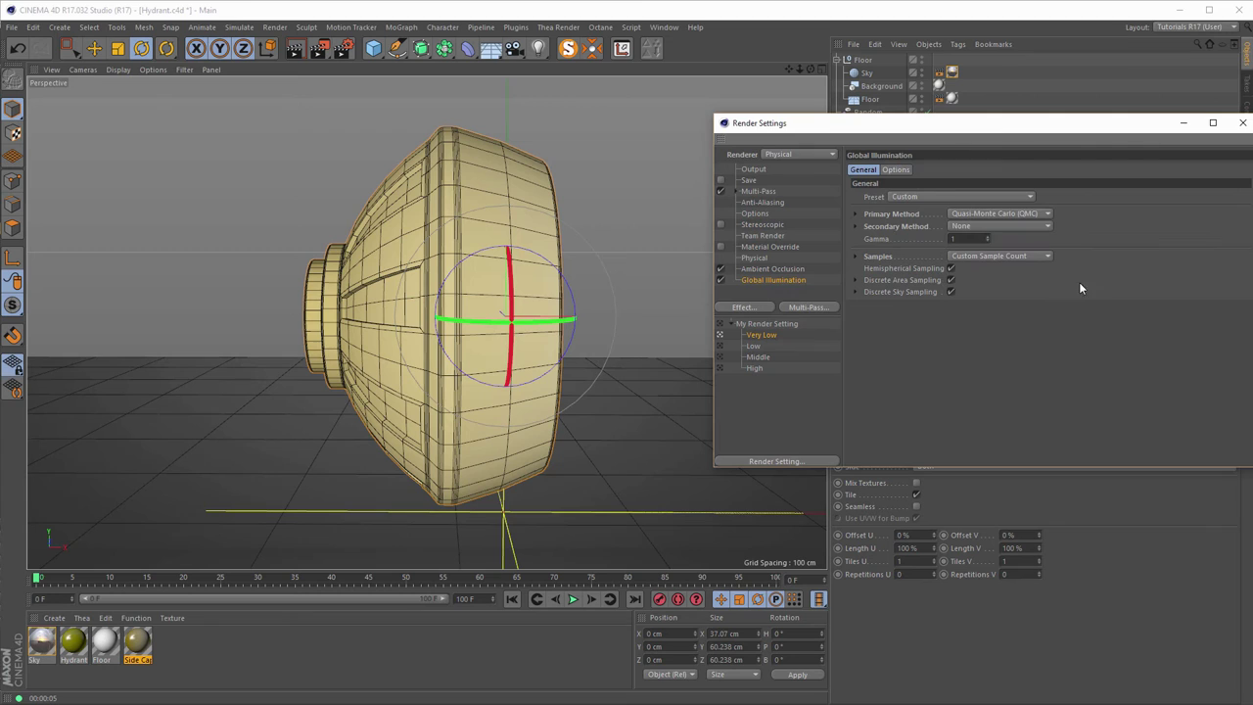
left_click(1242, 123)
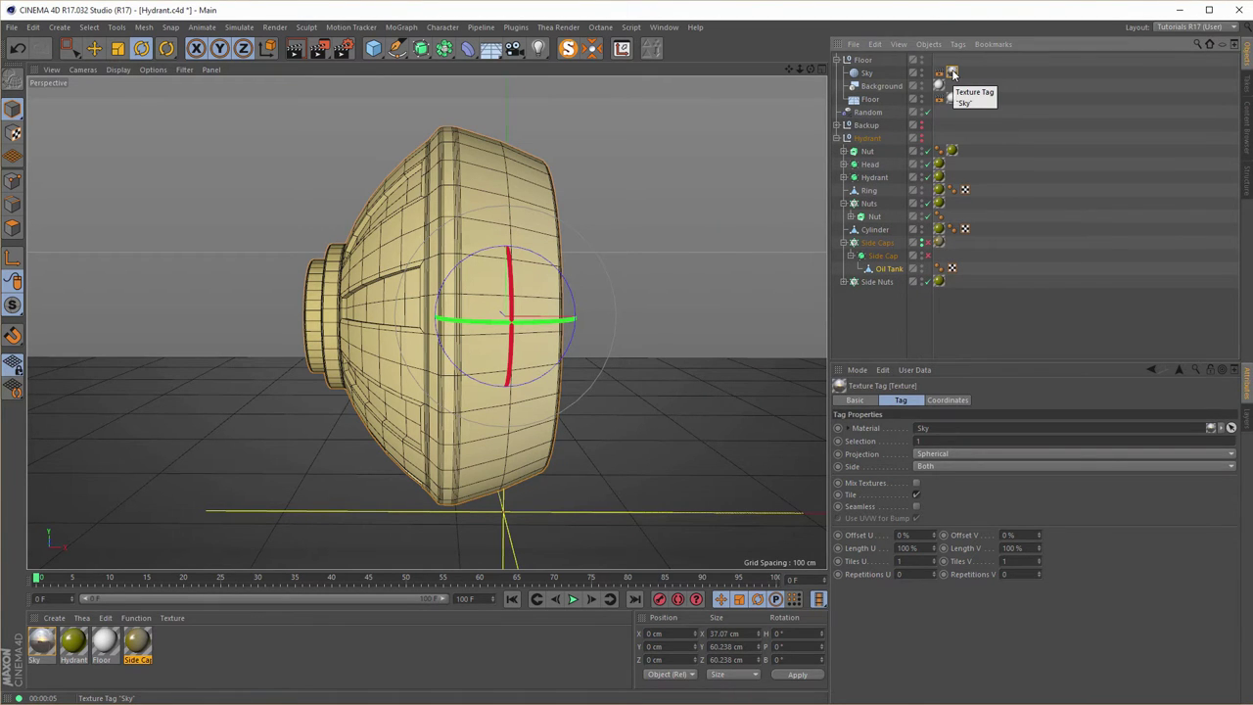
Disable the Side Caps Reflectance channel and re-render to check the matte look.
left_click(865, 73)
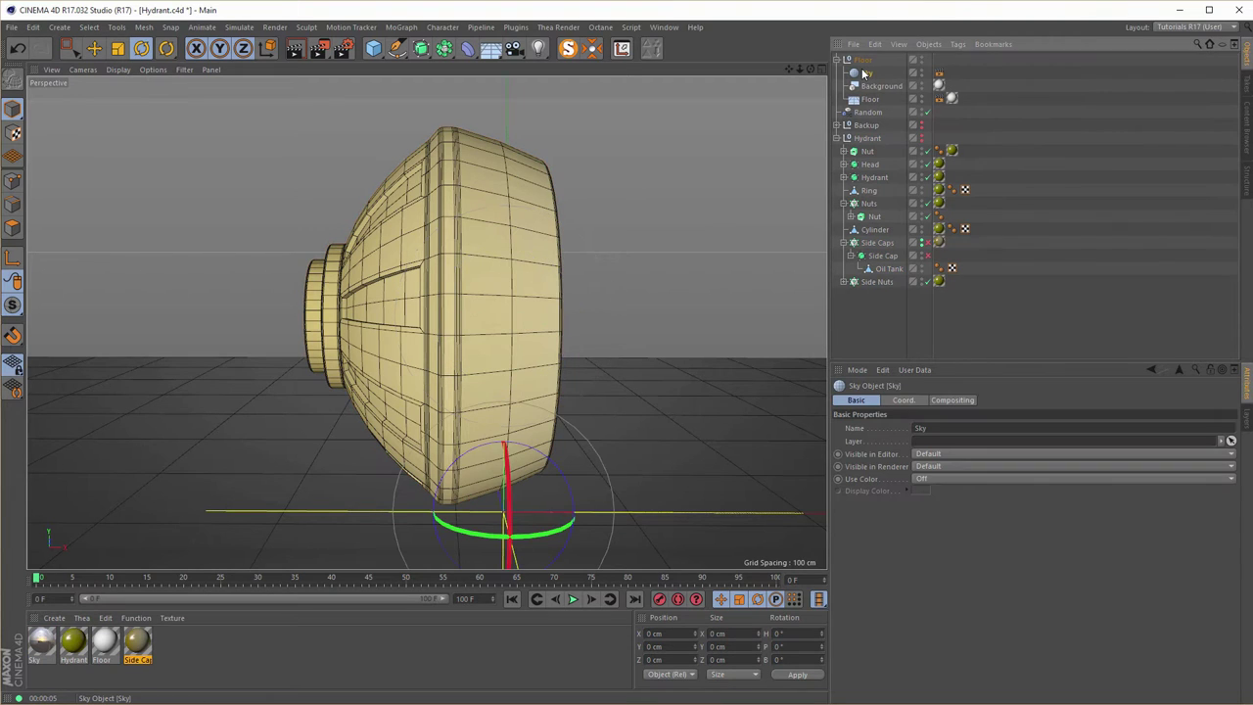
key("ctrl+r")
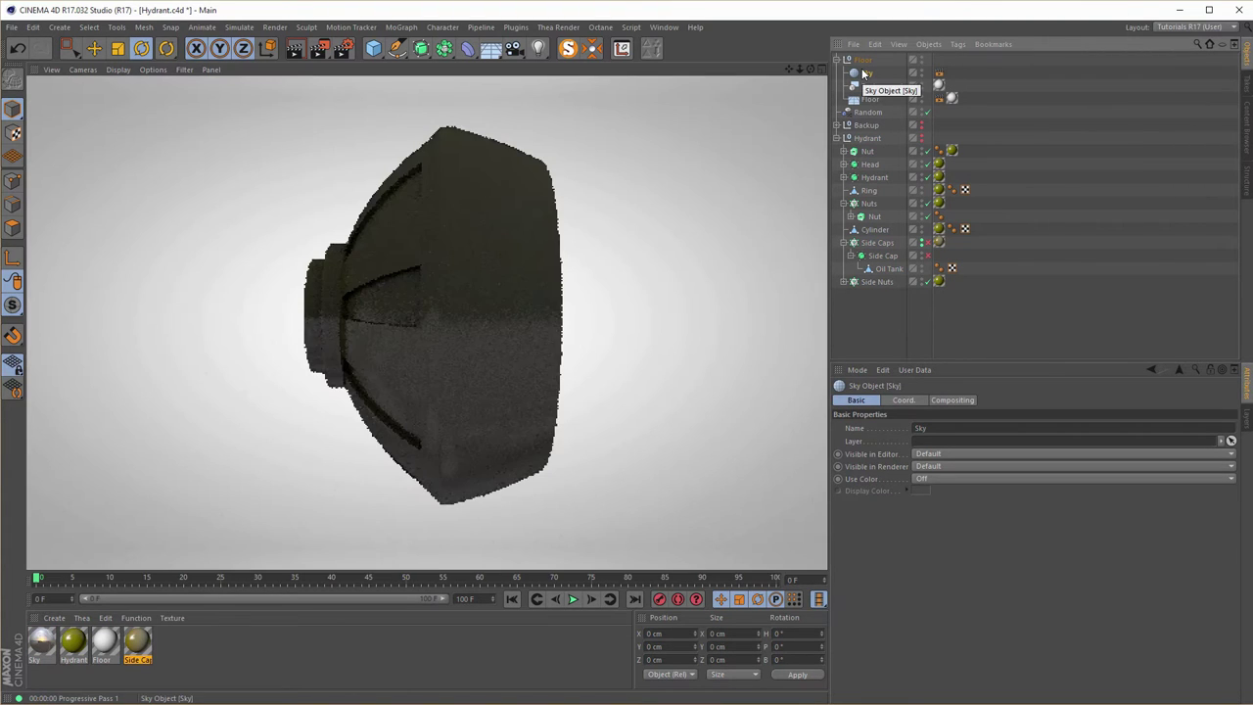
double_click(149, 642)
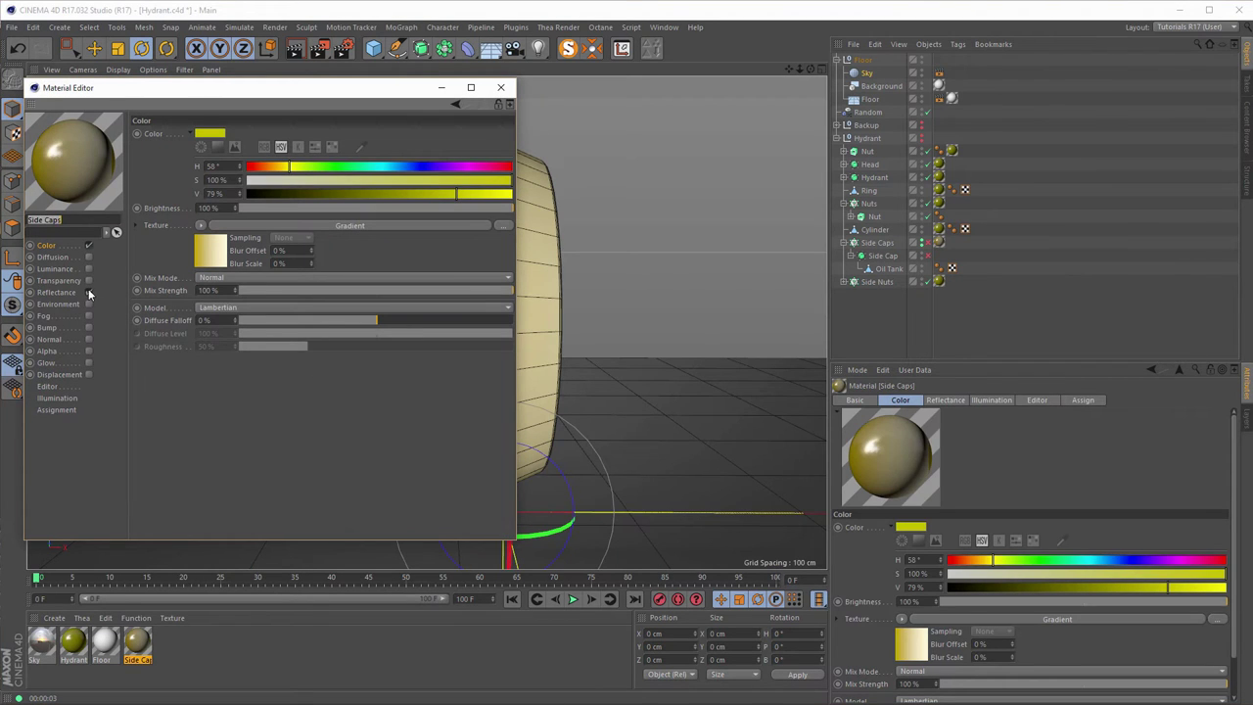
left_click(89, 293)
left_click(500, 87)
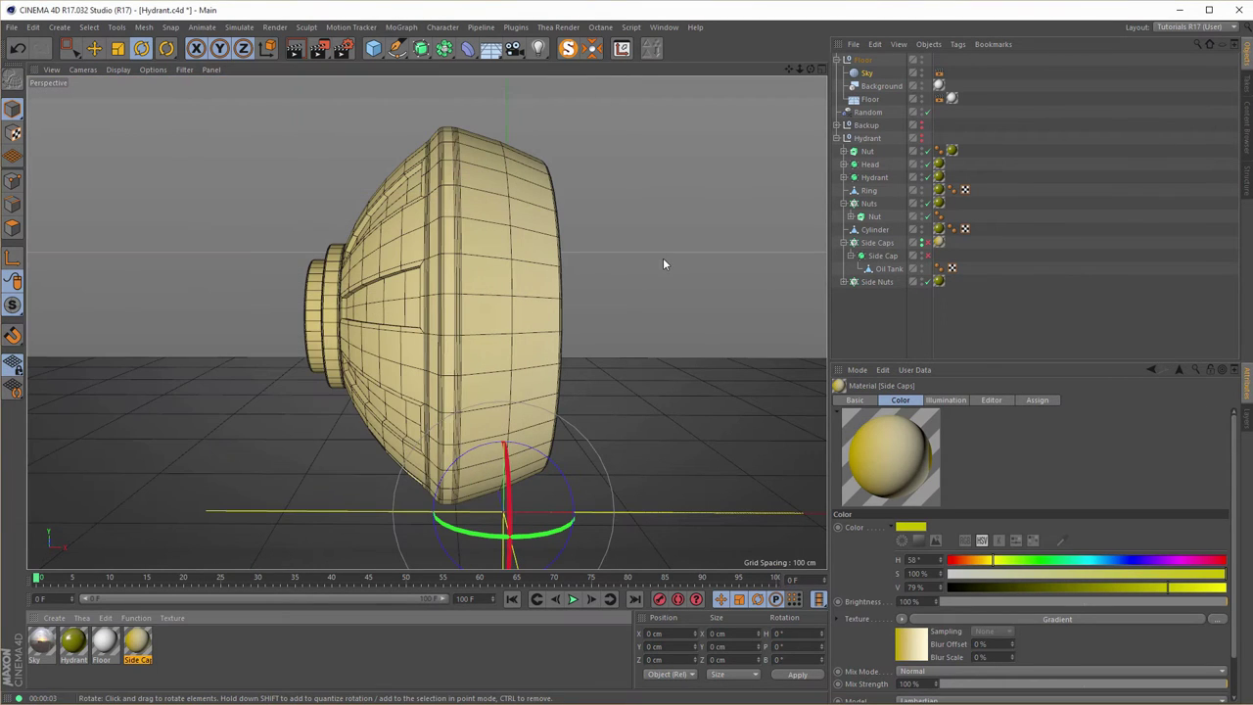
key("ctrl+r")
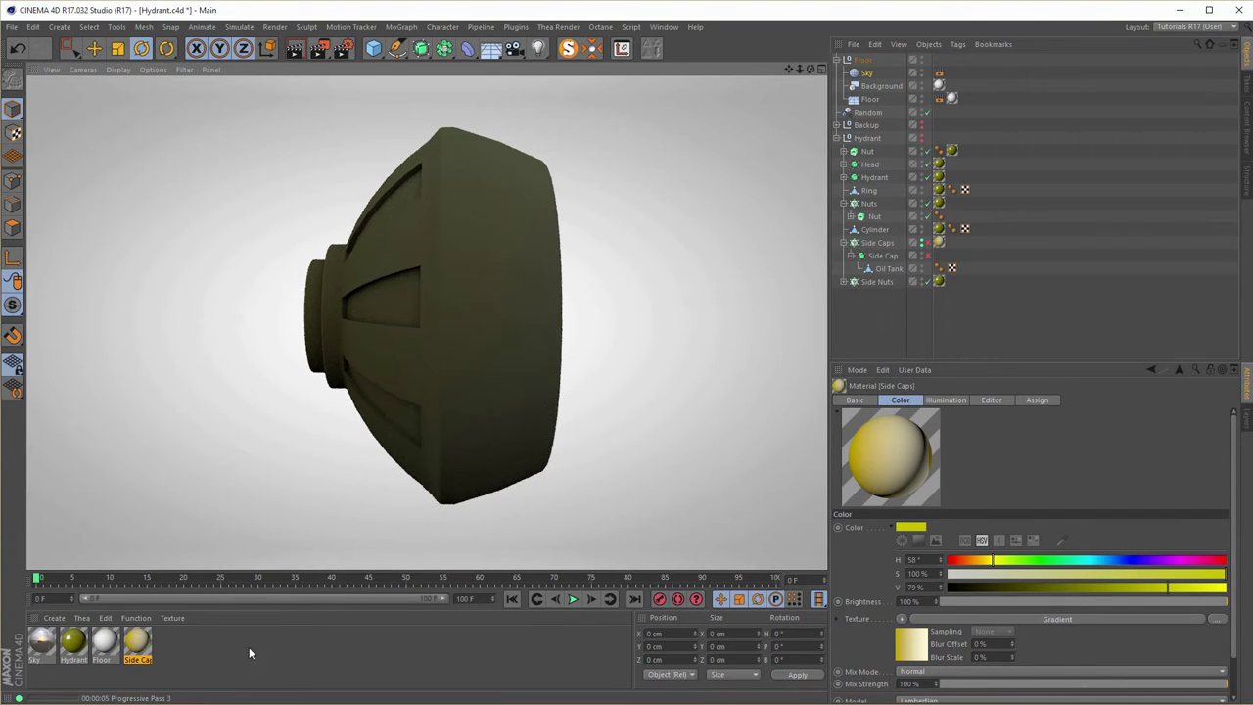
double_click(137, 641)
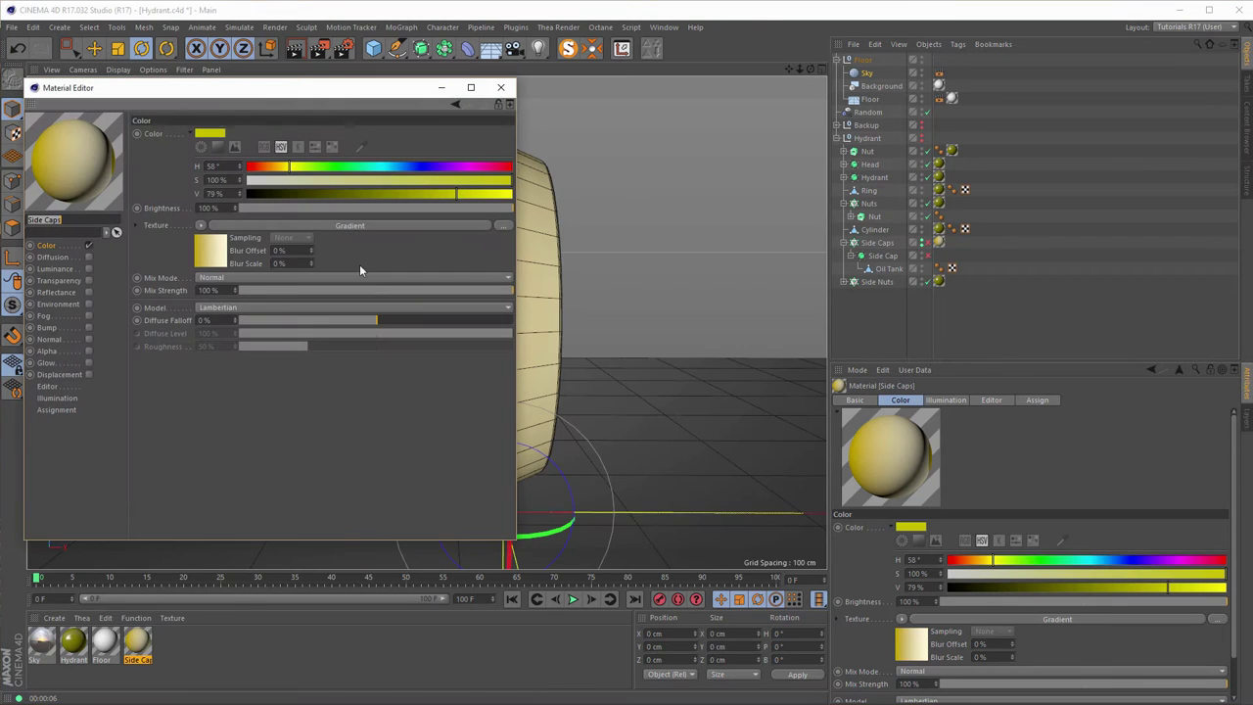
Widen the dark yellow, reverse the Side Caps gradient stops, and nudge the right stop left.
left_click_drag(347, 101, 1022, 127)
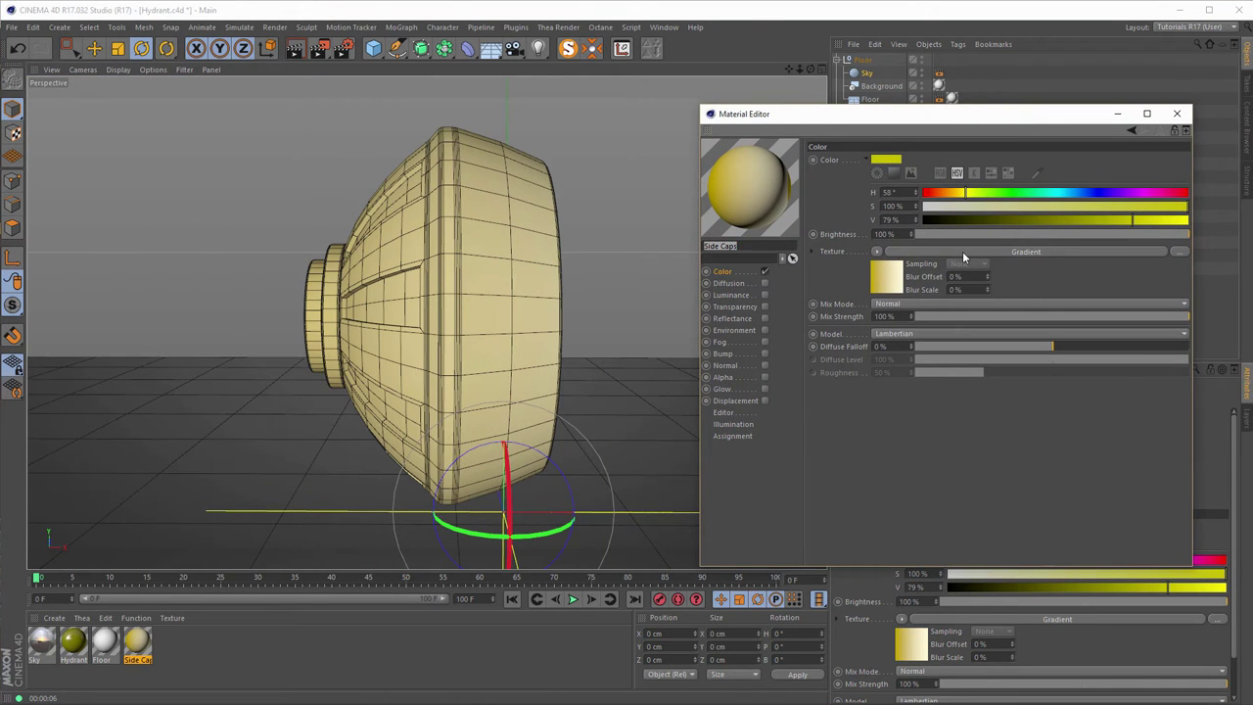
left_click(889, 281)
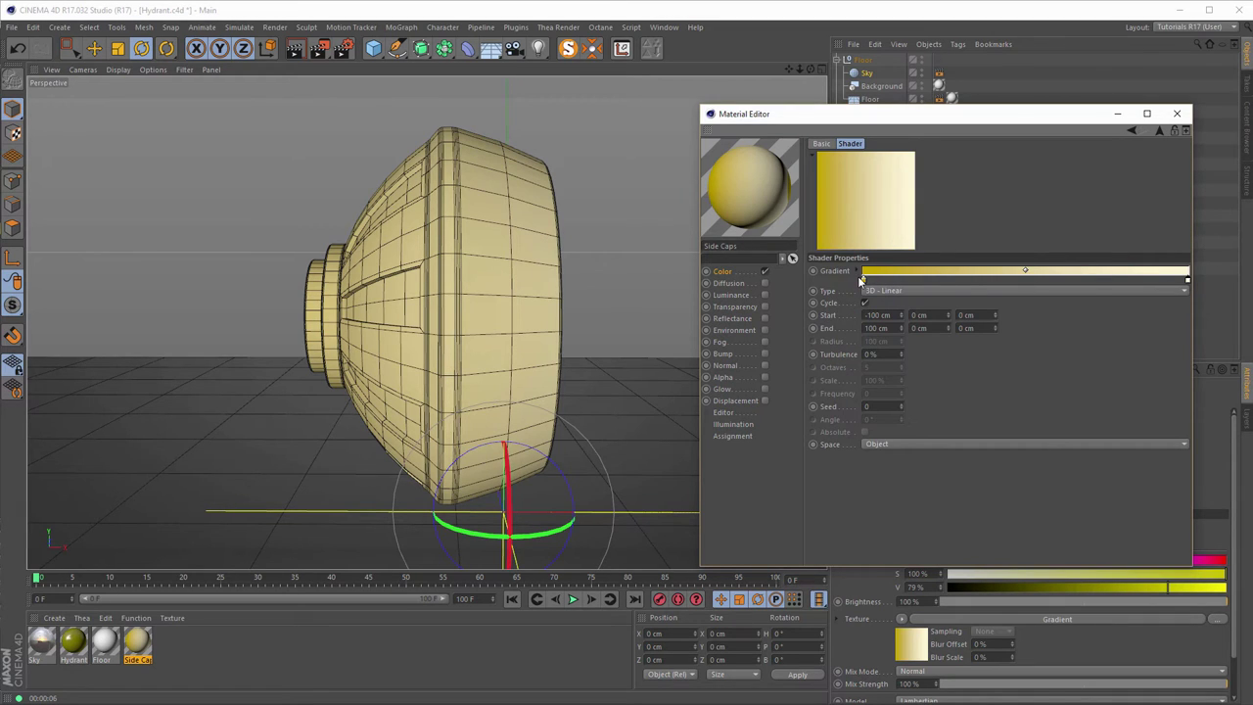
left_click_drag(863, 281, 984, 280)
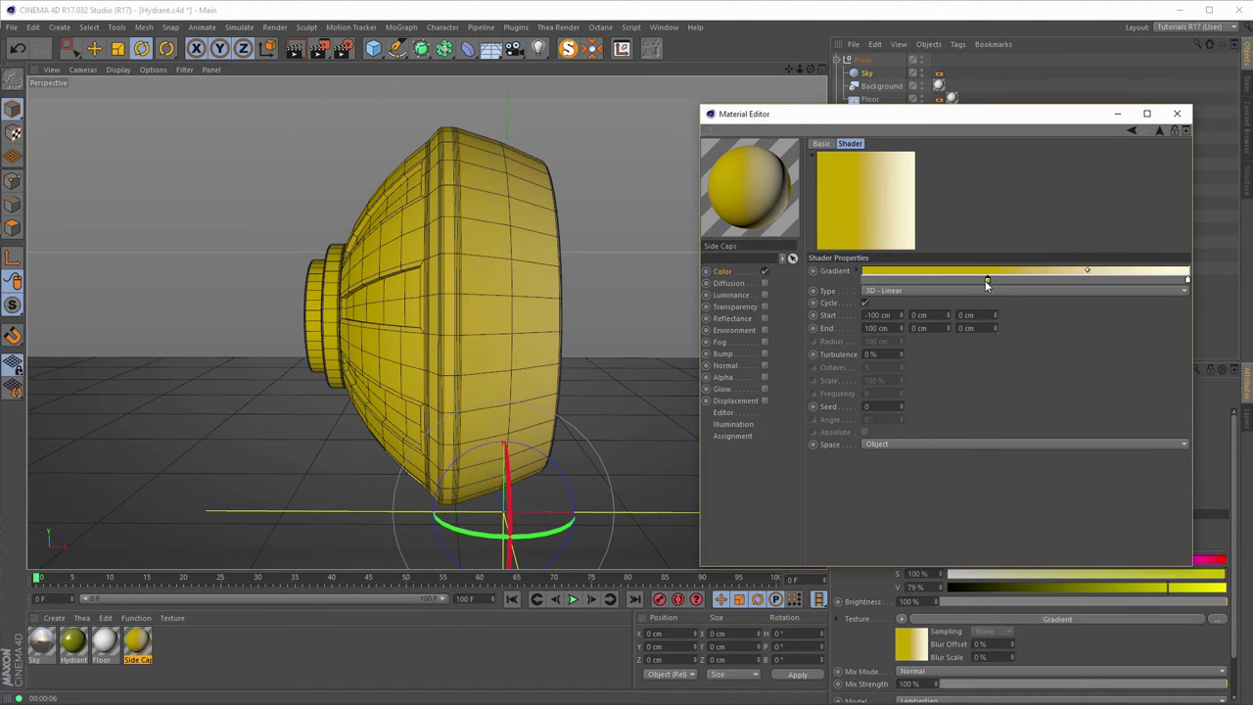
right_click(1010, 277)
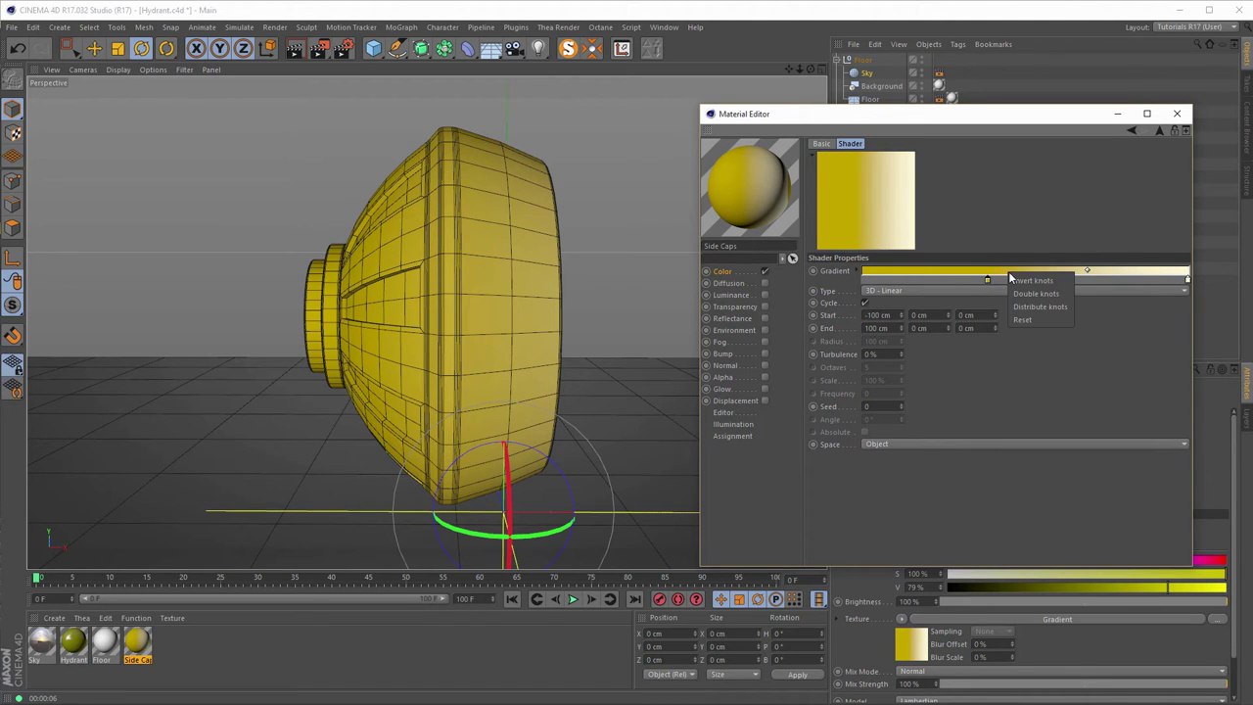
left_click(1029, 282)
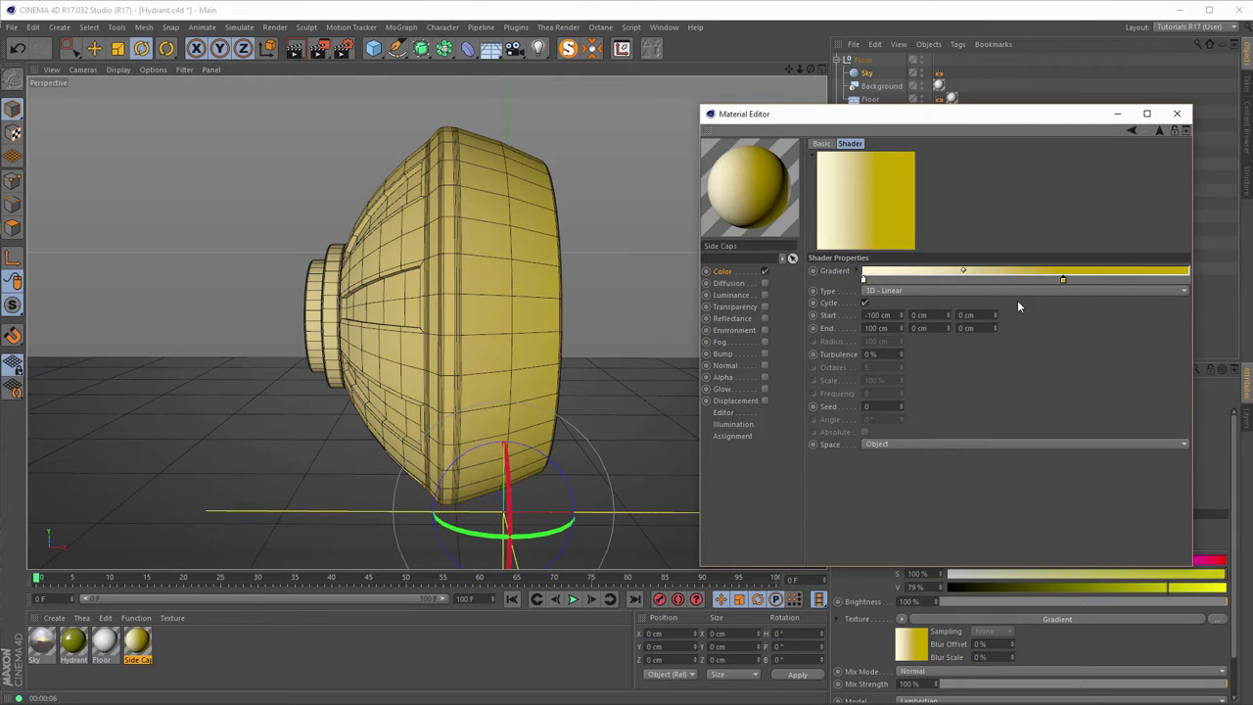
left_click_drag(1063, 281, 1038, 282)
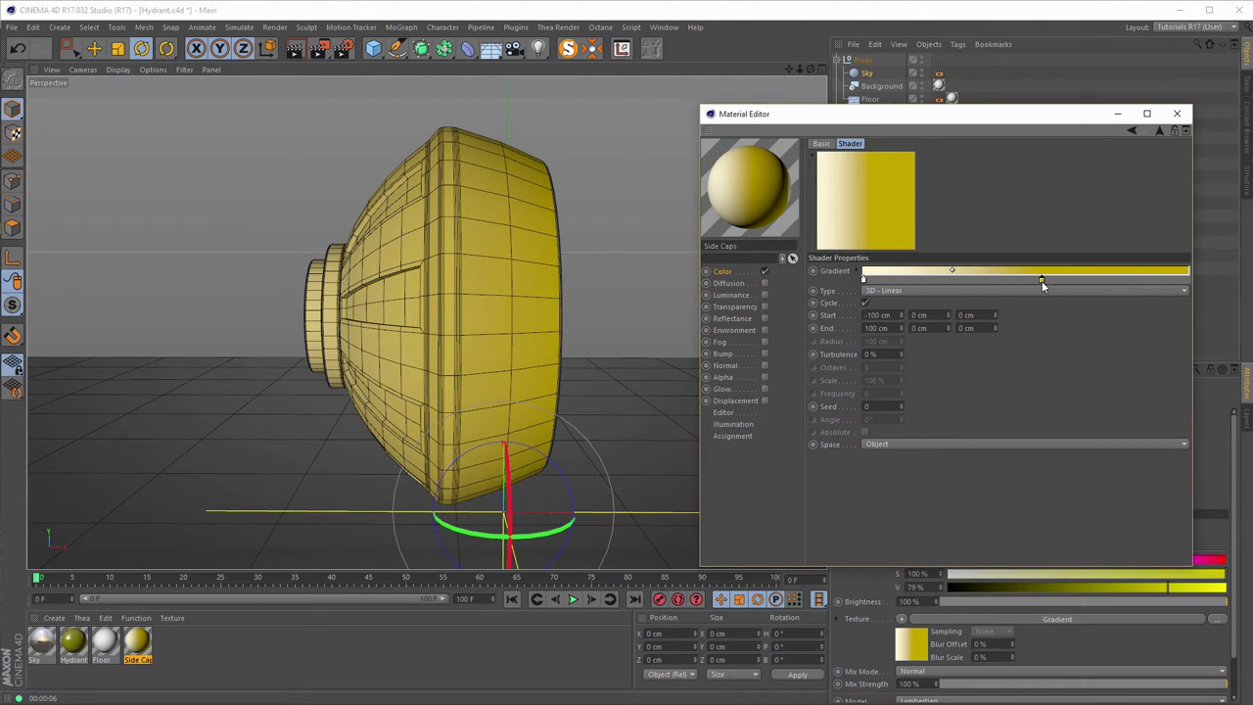
left_click_drag(1045, 279, 1033, 279)
Render a viewport preview, then drop the Sky material onto the Sky object.
left_click(529, 318)
key("ctrl+r")
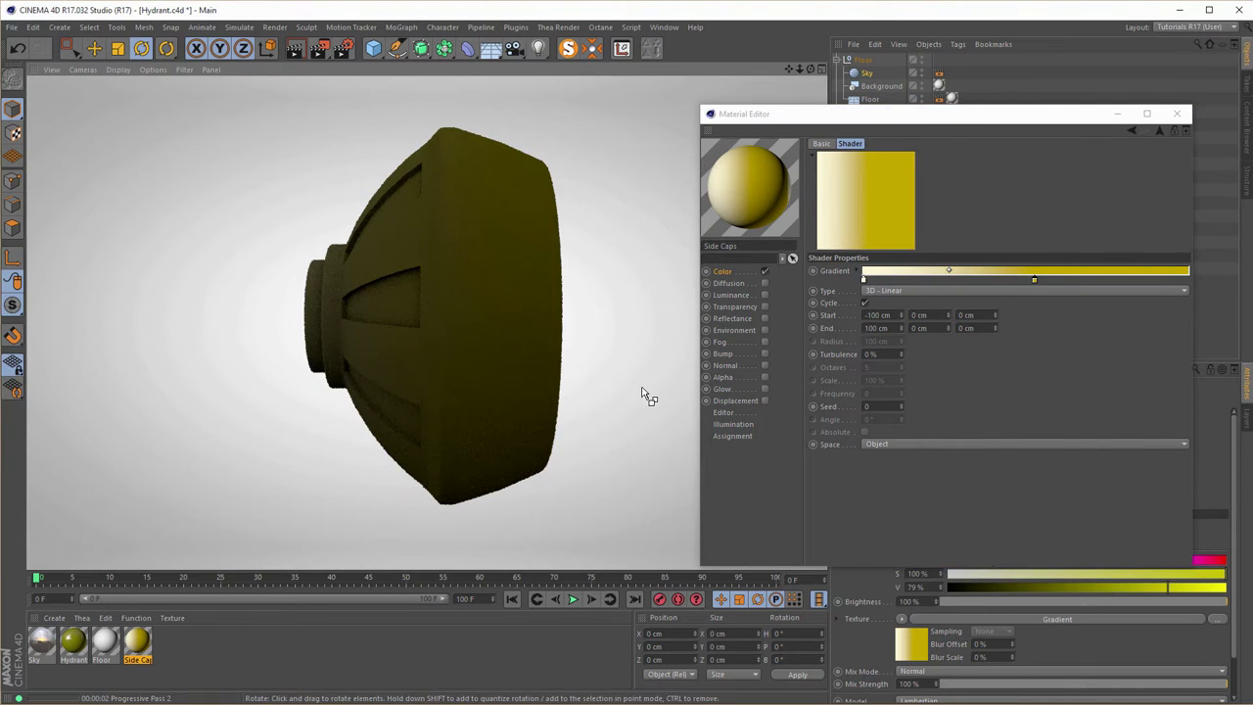
left_click(753, 483)
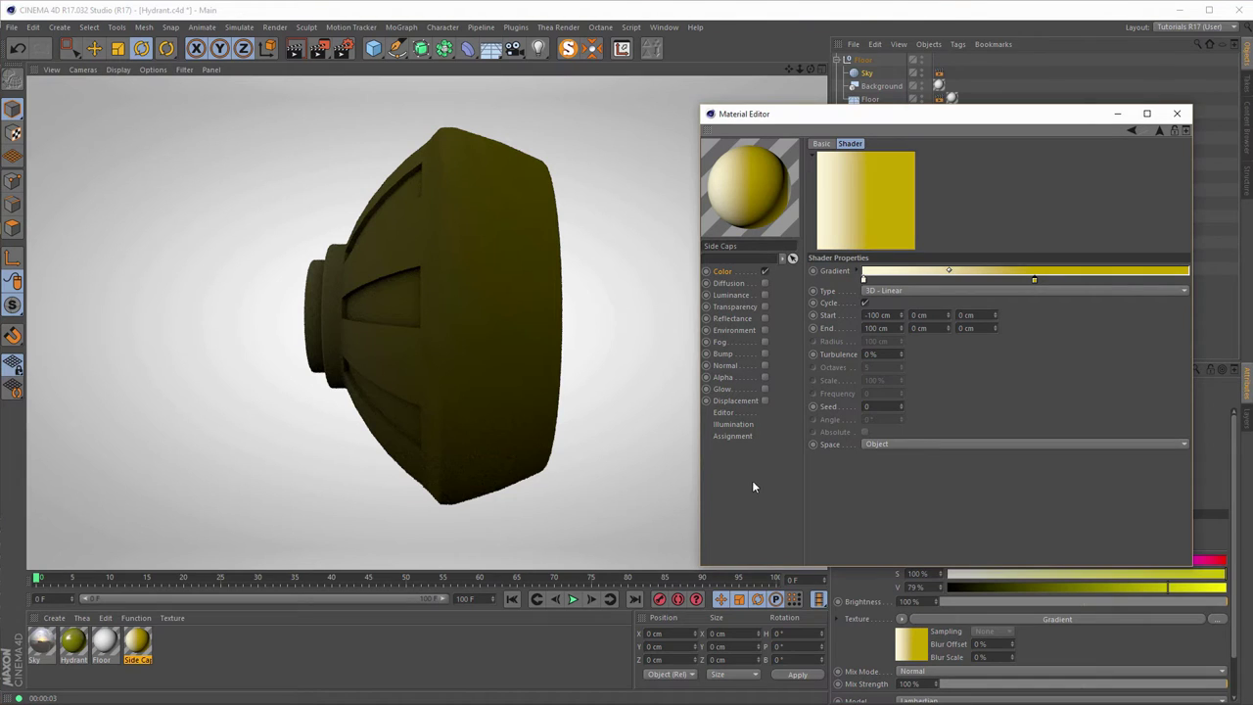
left_click(1176, 114)
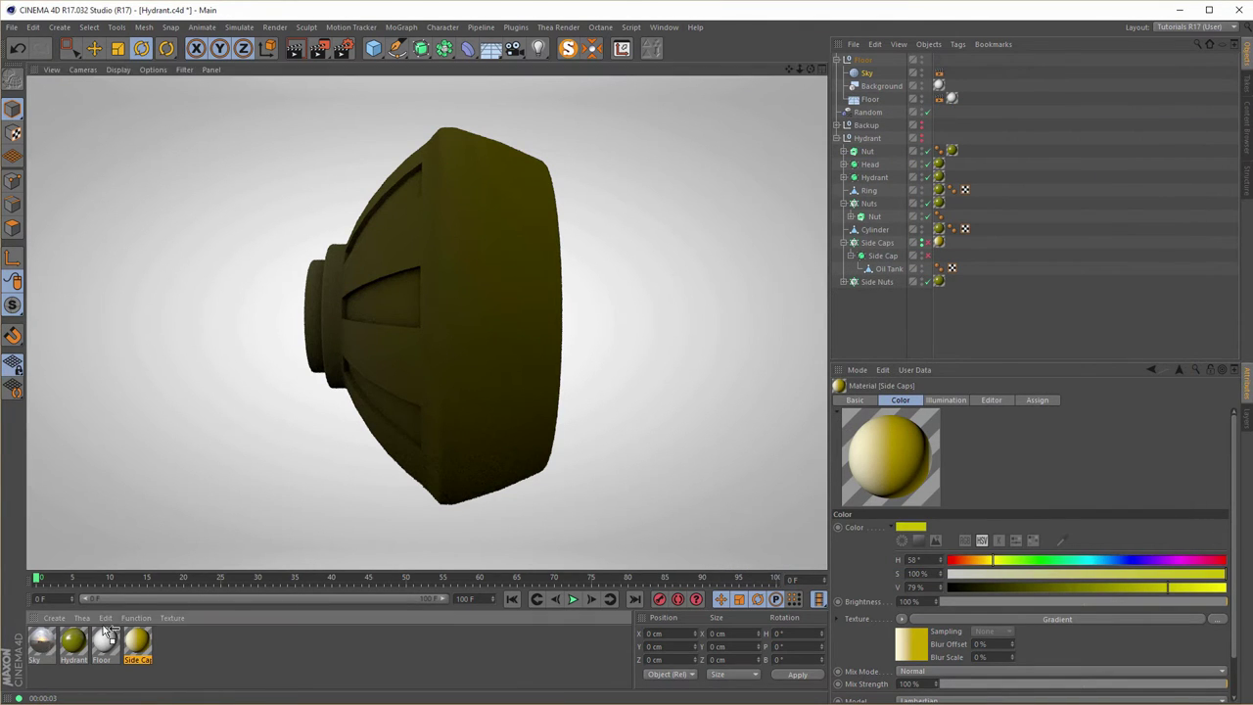
left_click_drag(47, 644, 867, 75)
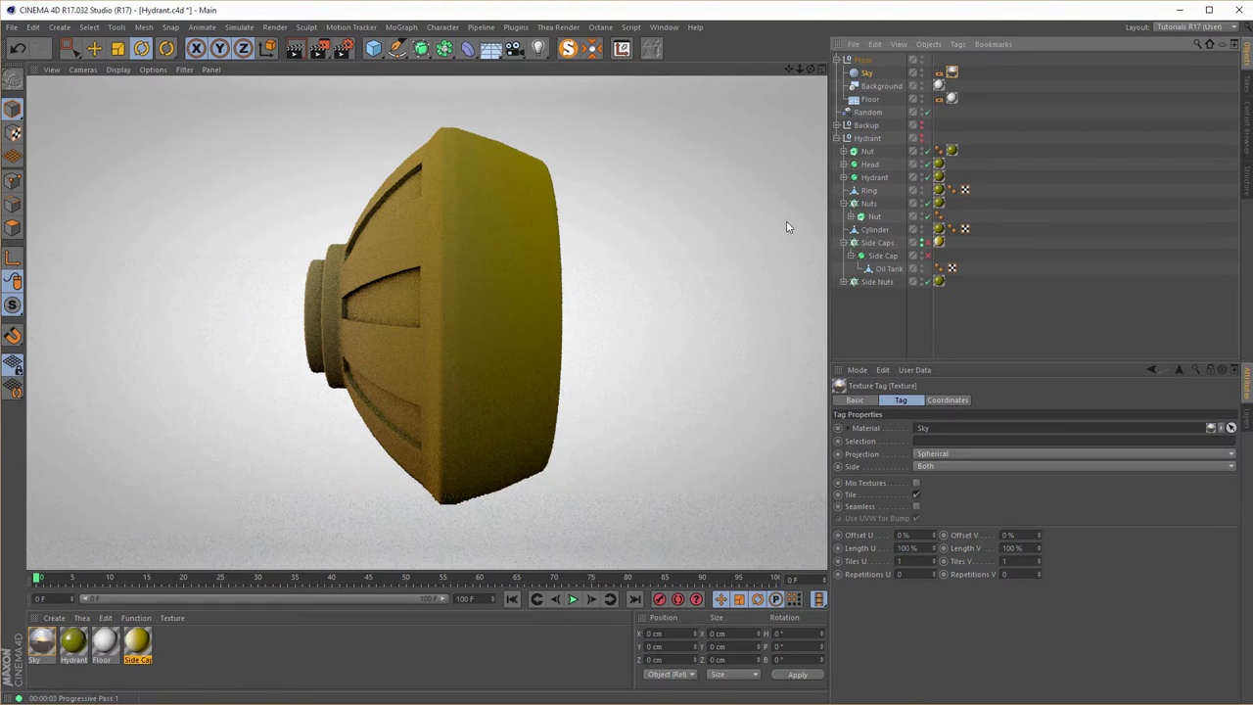
Nudge the yellow gradient knot right and set the right knot to black (0% brightness).
double_click(138, 643)
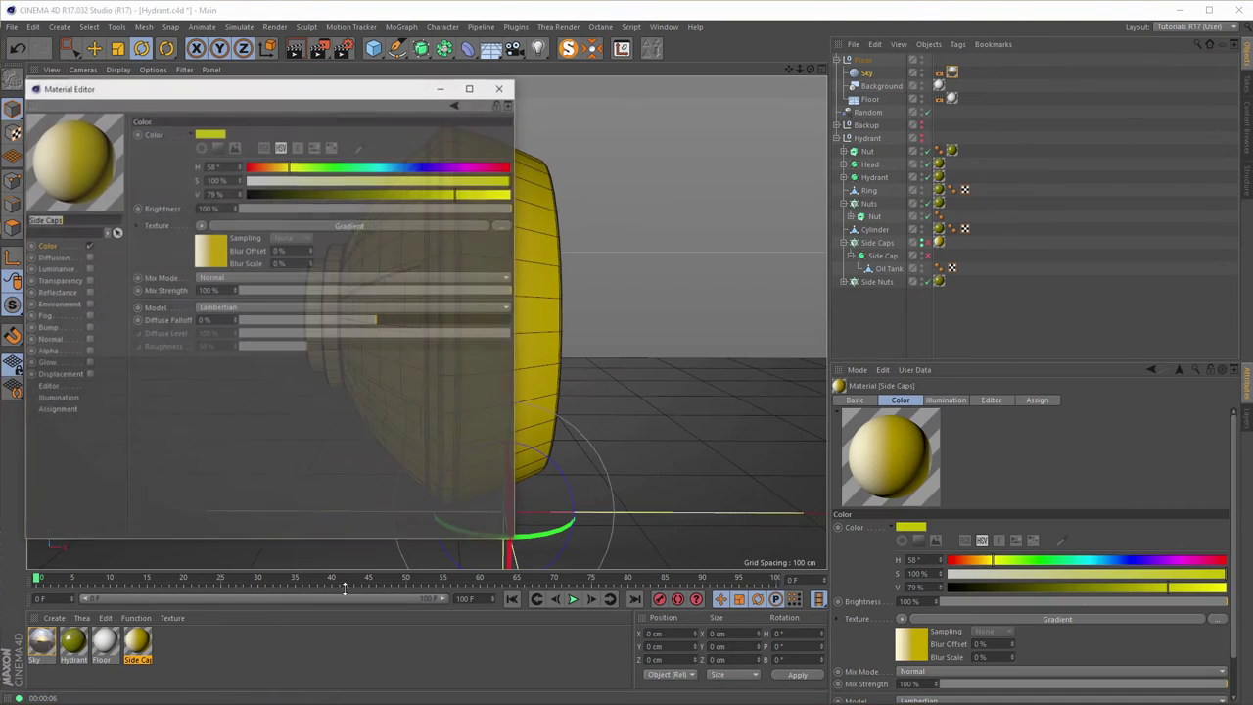
left_click_drag(333, 88, 605, 119)
left_click_drag(834, 130, 988, 82)
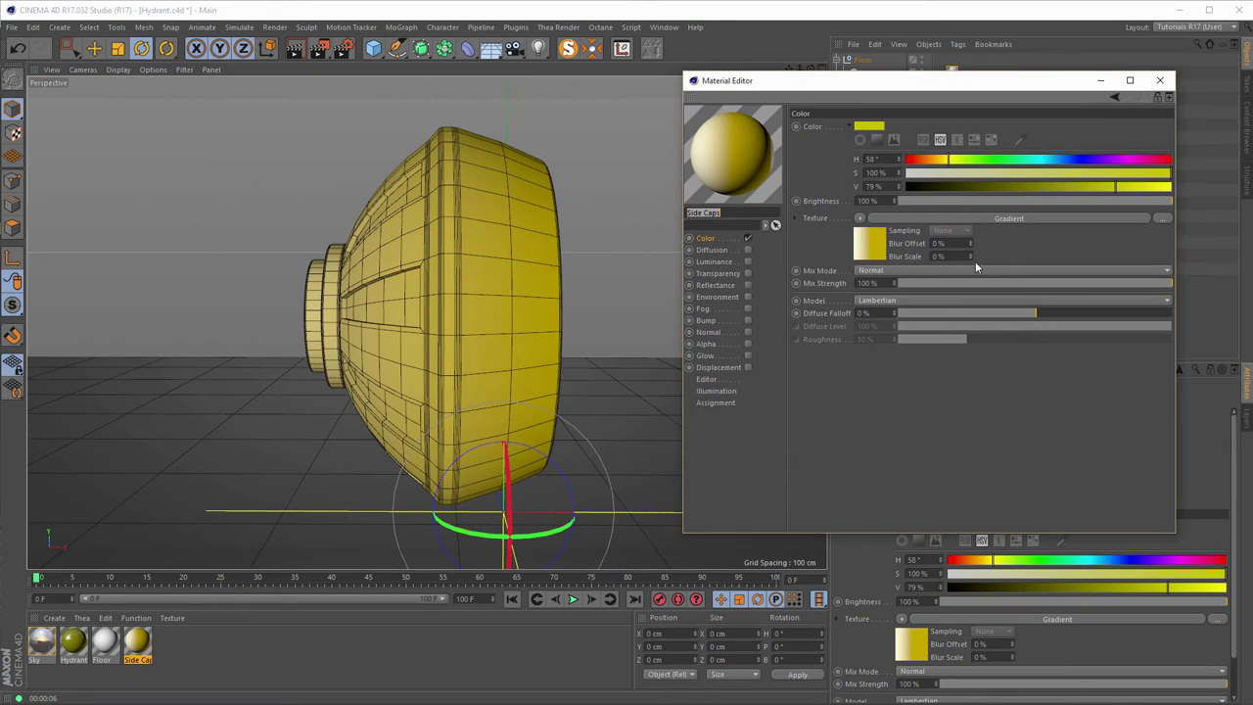
left_click(871, 245)
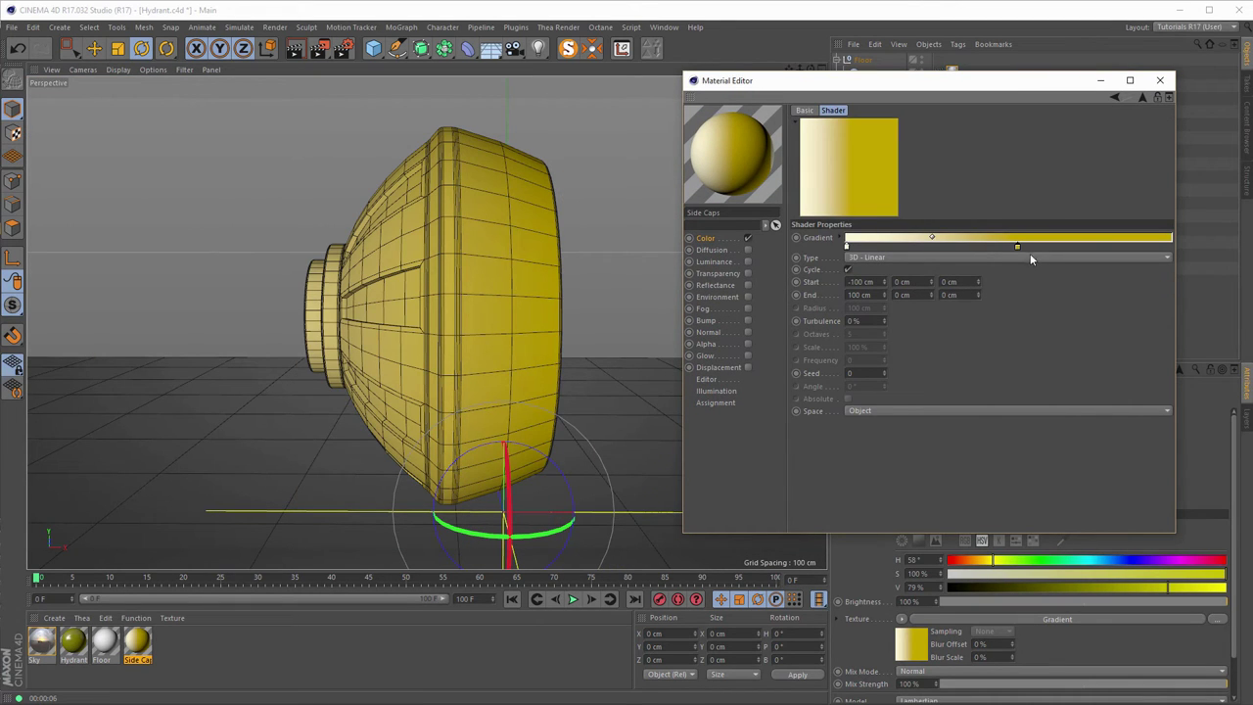
left_click_drag(1017, 245, 1022, 245)
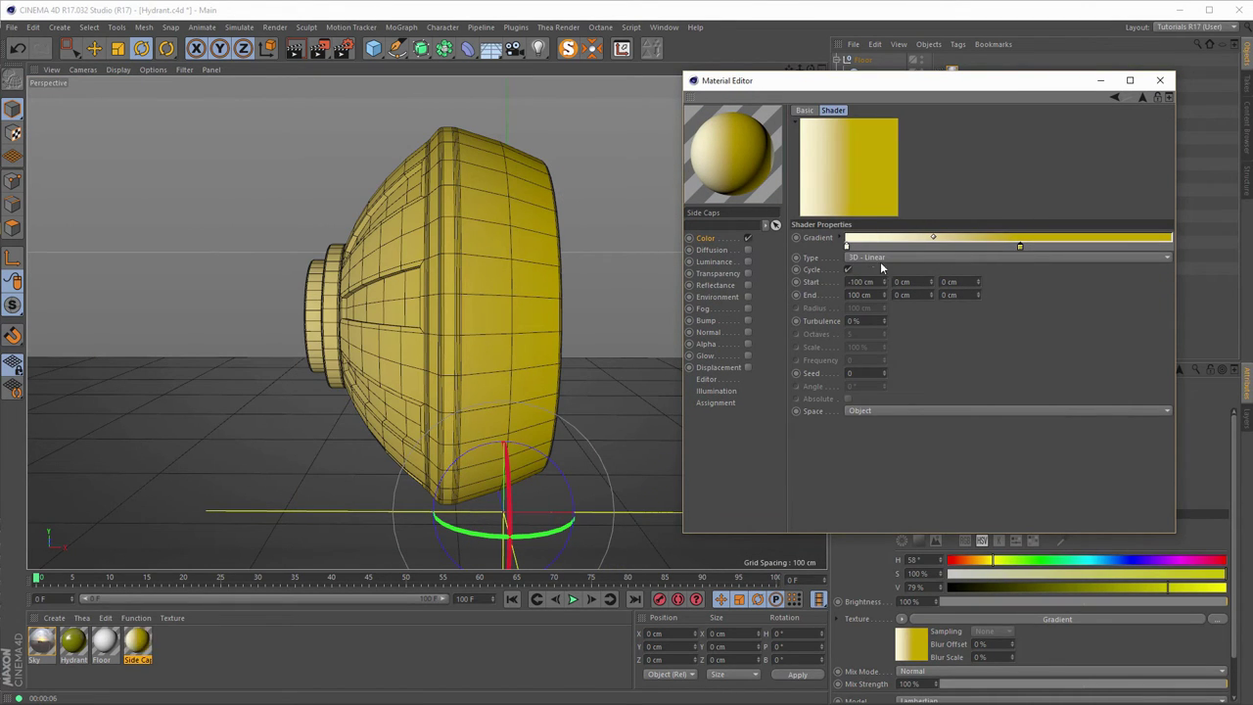
double_click(848, 246)
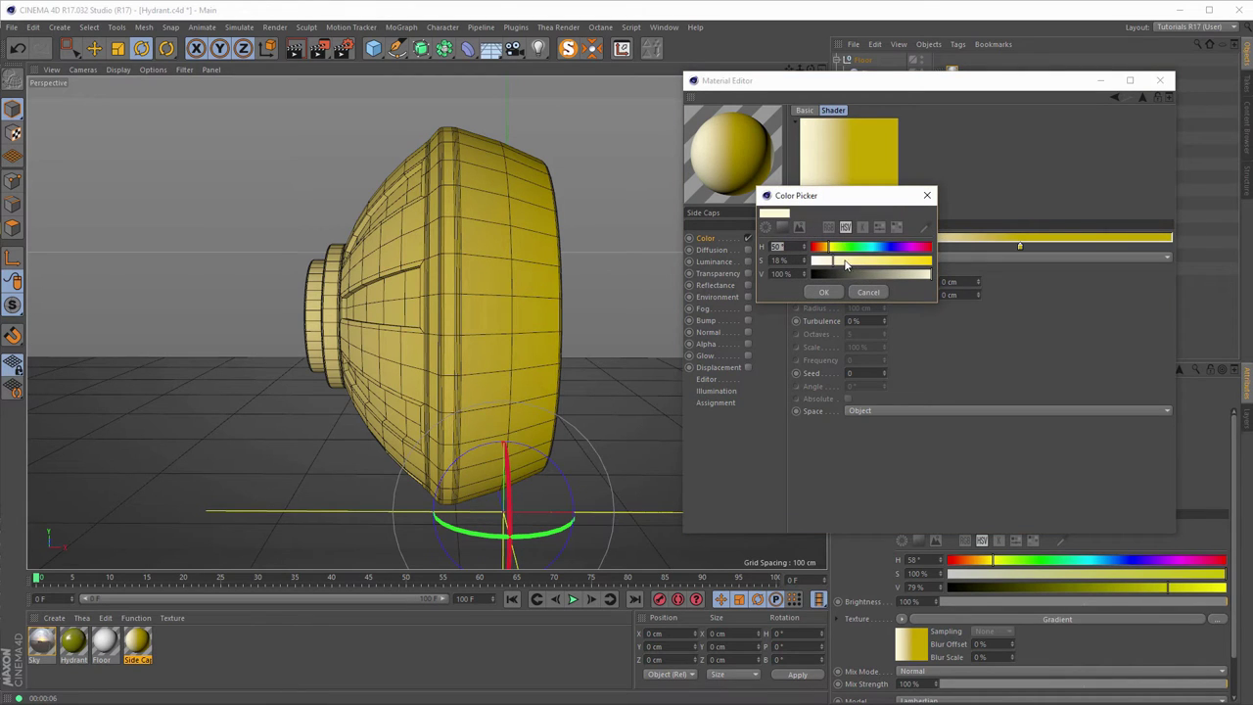
left_click(833, 295)
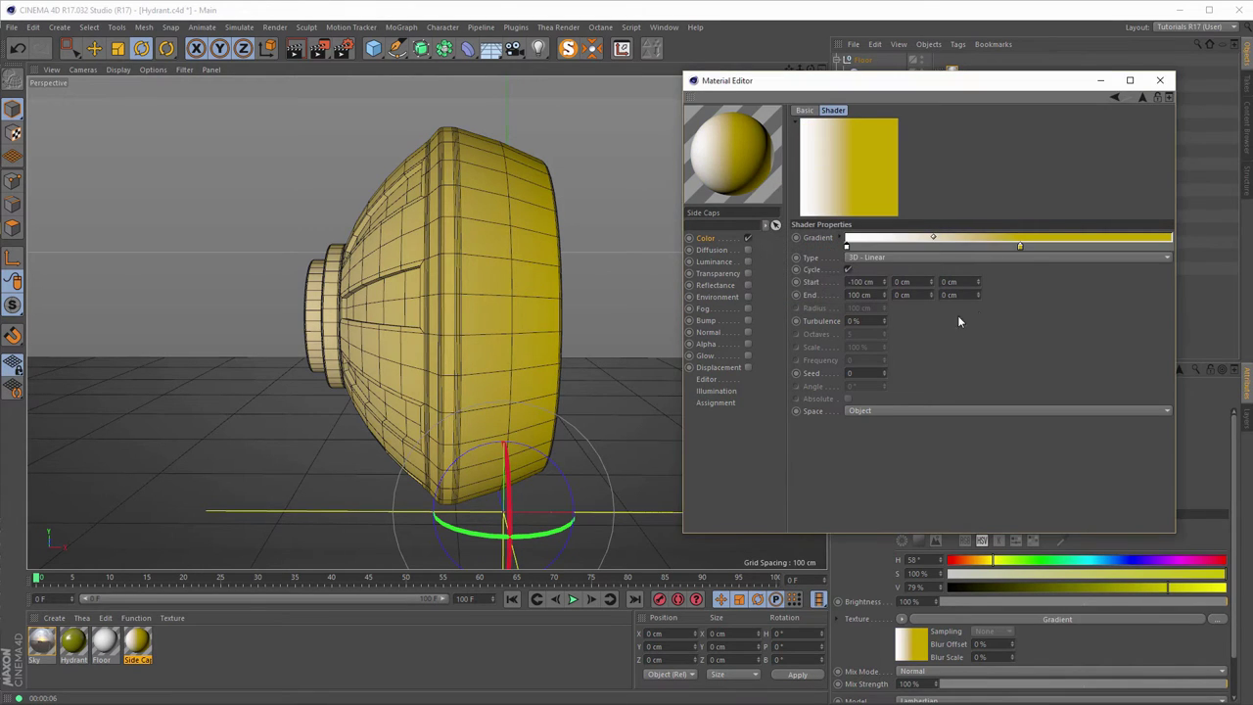
double_click(1021, 245)
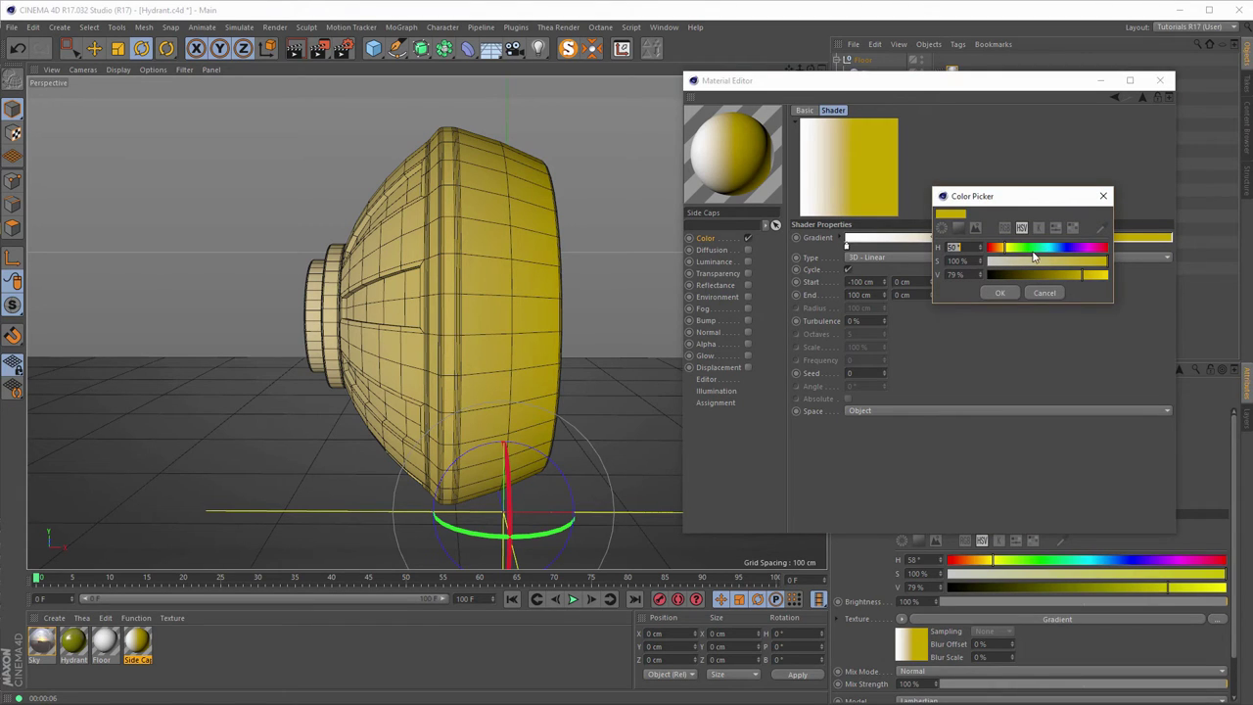
left_click_drag(1043, 278, 990, 277)
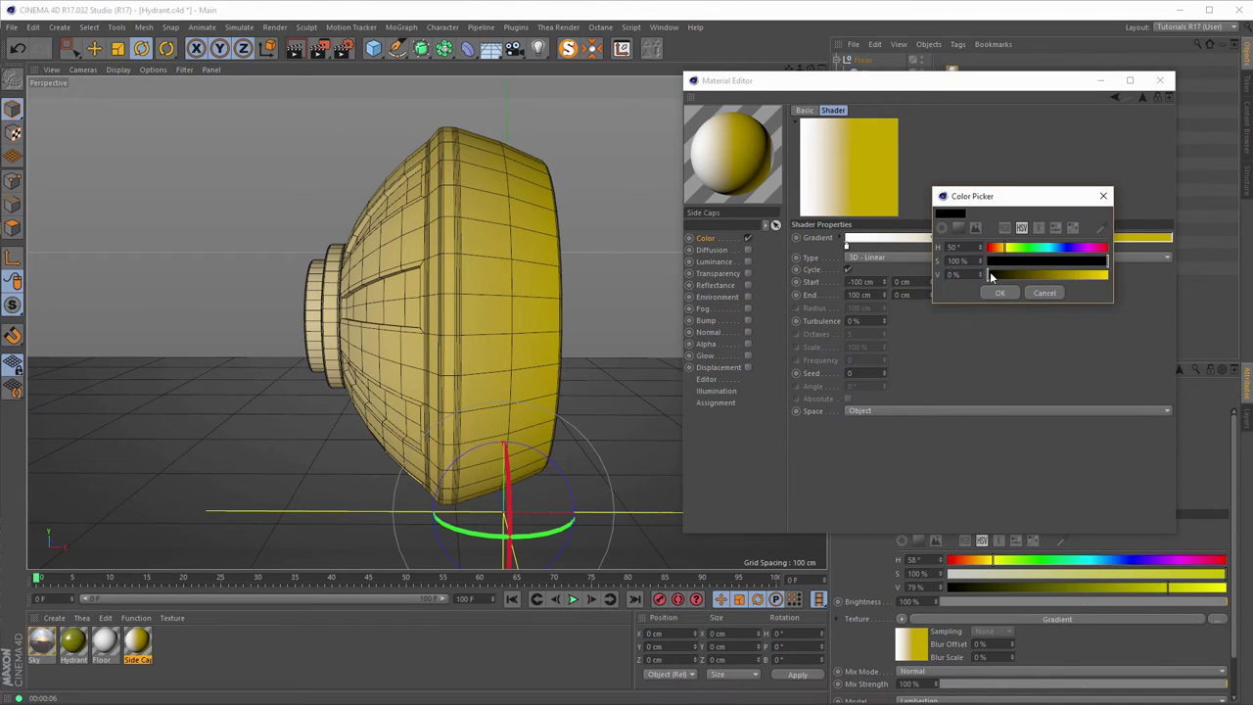
left_click(1000, 292)
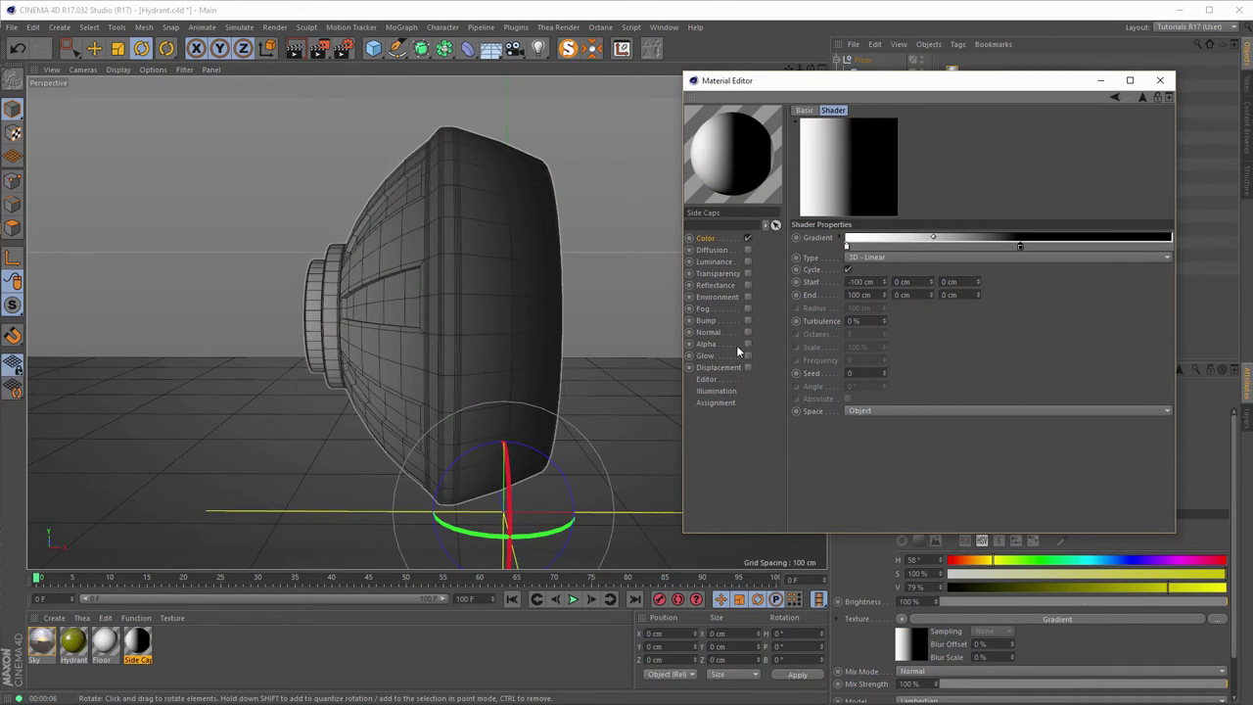
Move the right knot slightly left and colour it hue 50°, saturation 100%, brightness 79%.
left_click_drag(1018, 247, 1005, 251)
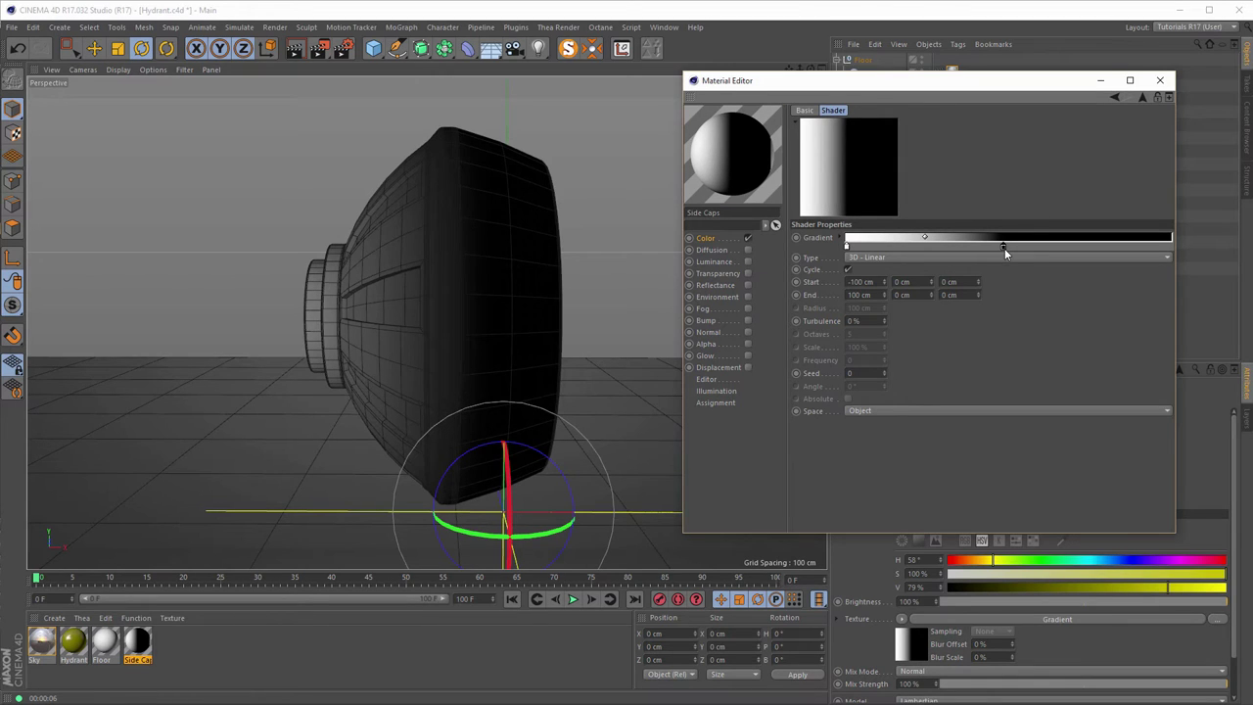
double_click(1005, 245)
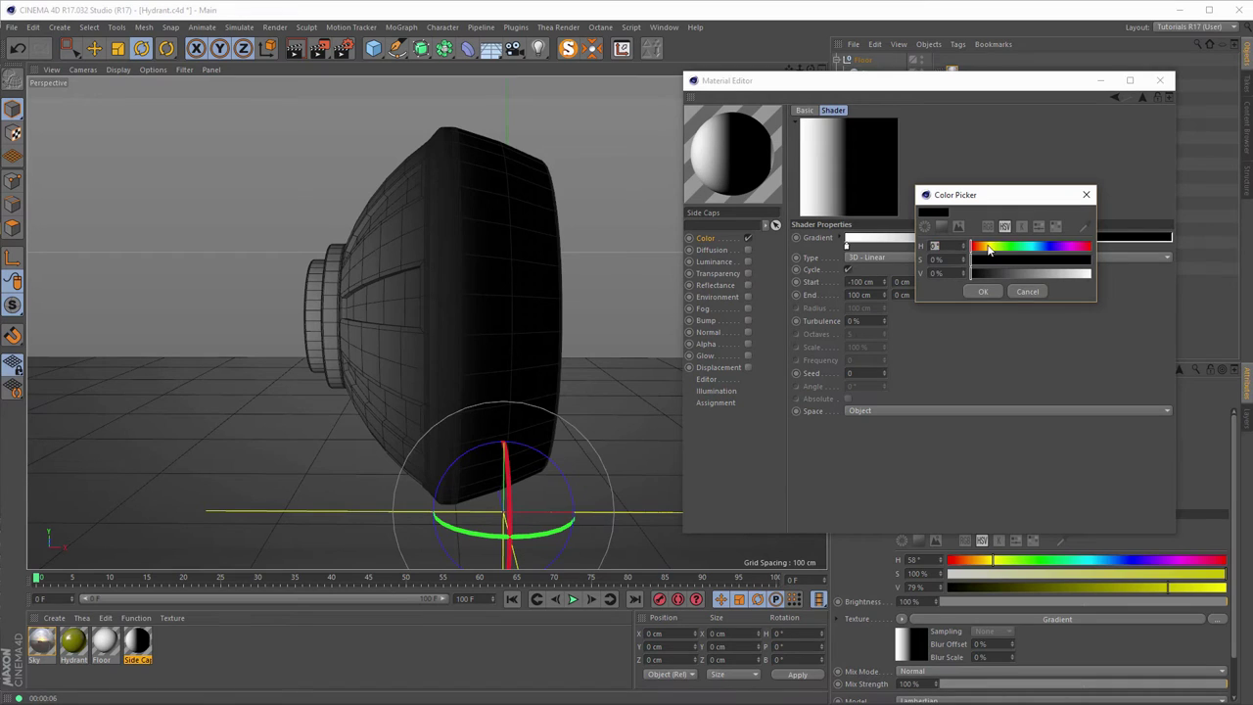
left_click(989, 248)
type("50")
key("Tab")
type("100")
key("Tab")
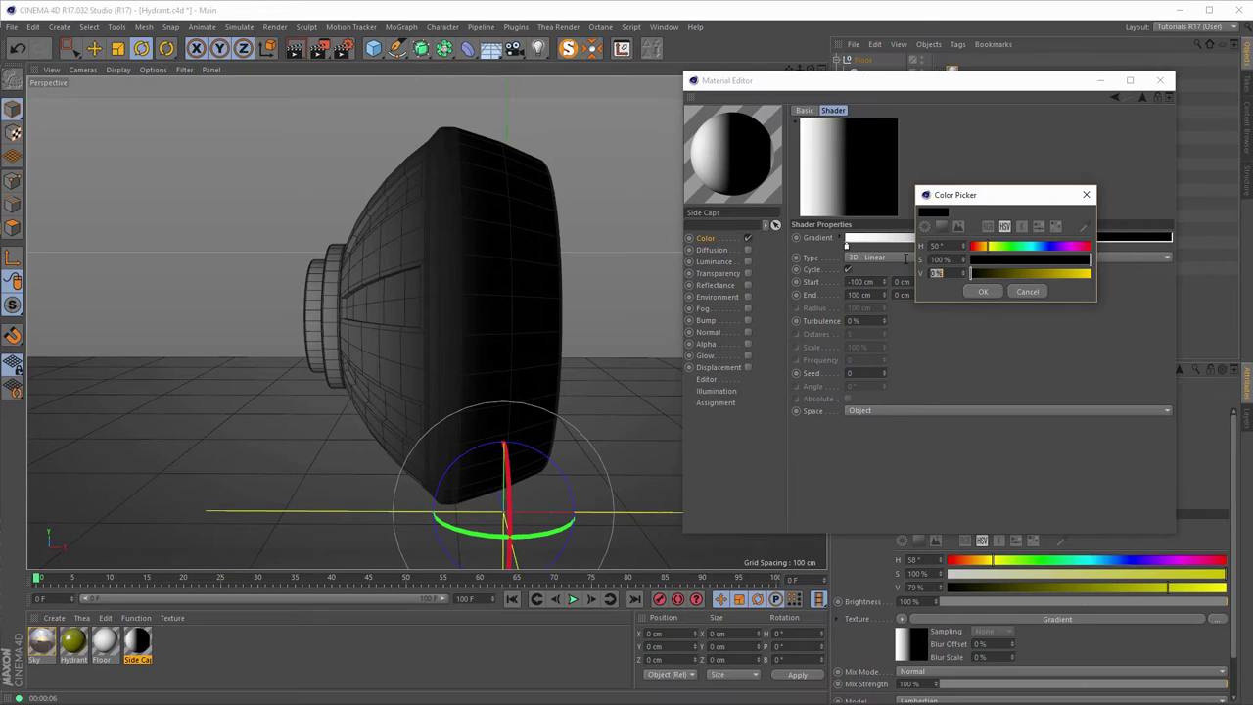
type("79")
key("Return")
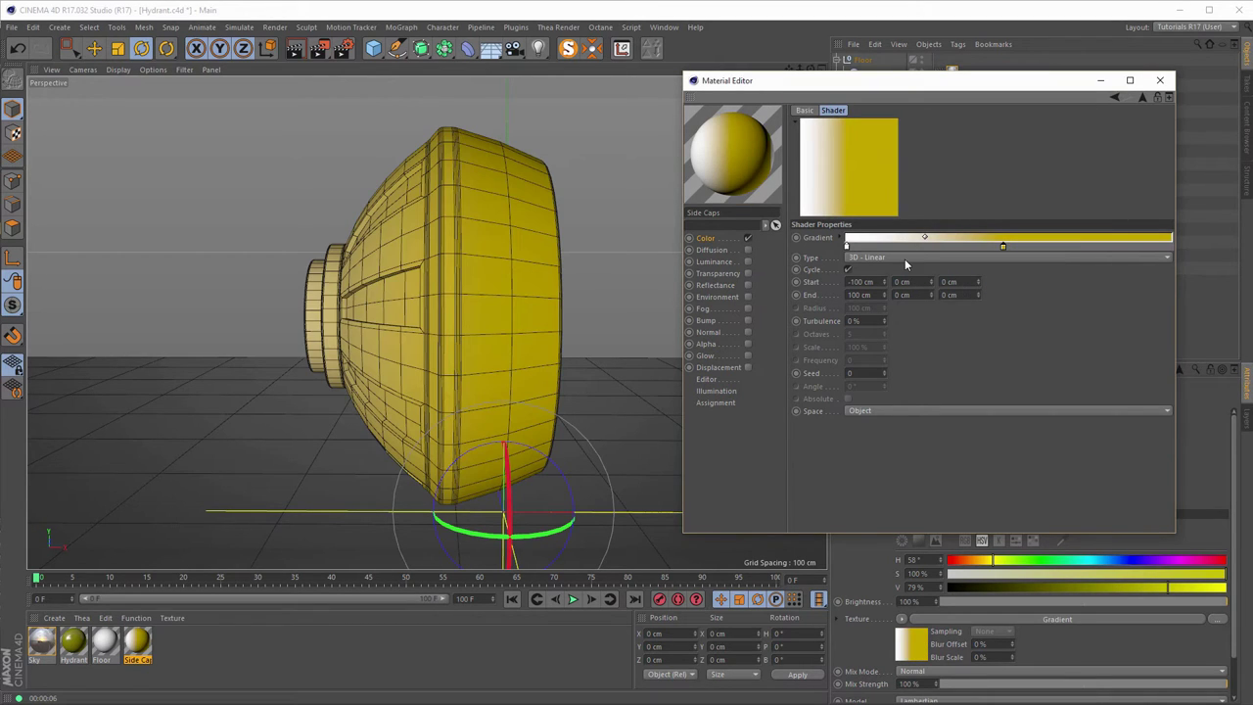
Make the left knot a very pale cream yellow at hue 60°, saturation about 18%.
double_click(848, 248)
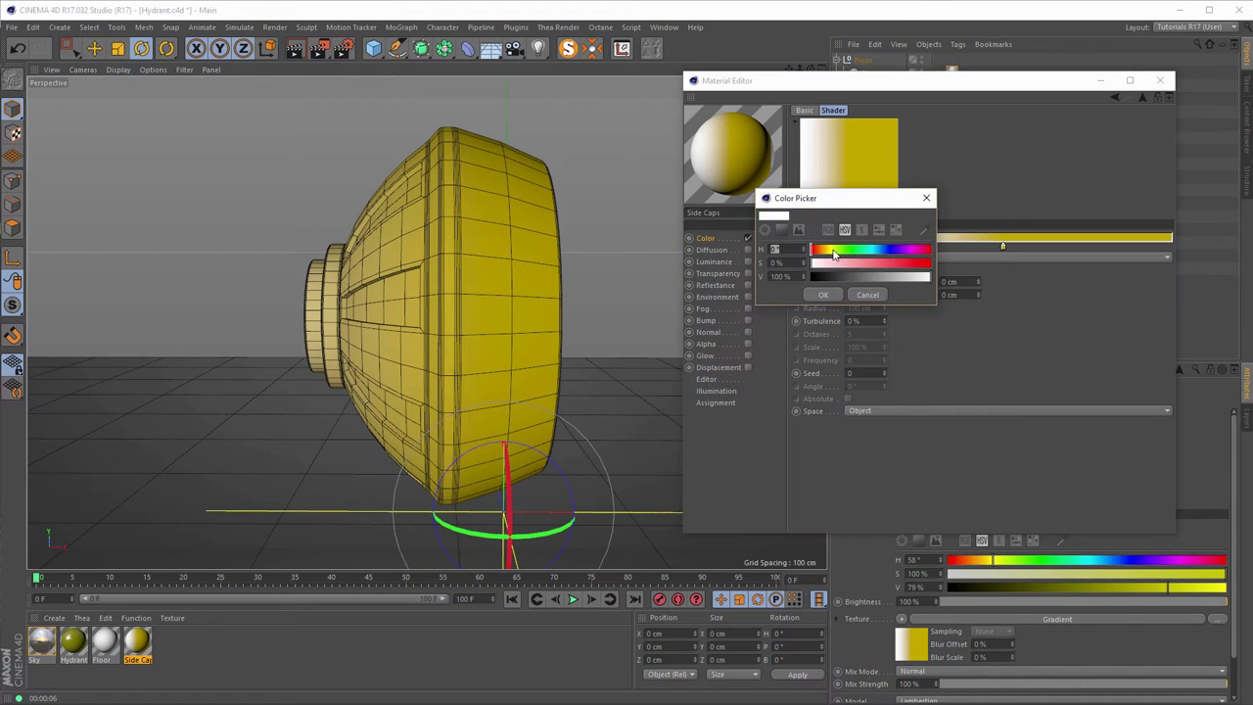
left_click(833, 250)
left_click(872, 263)
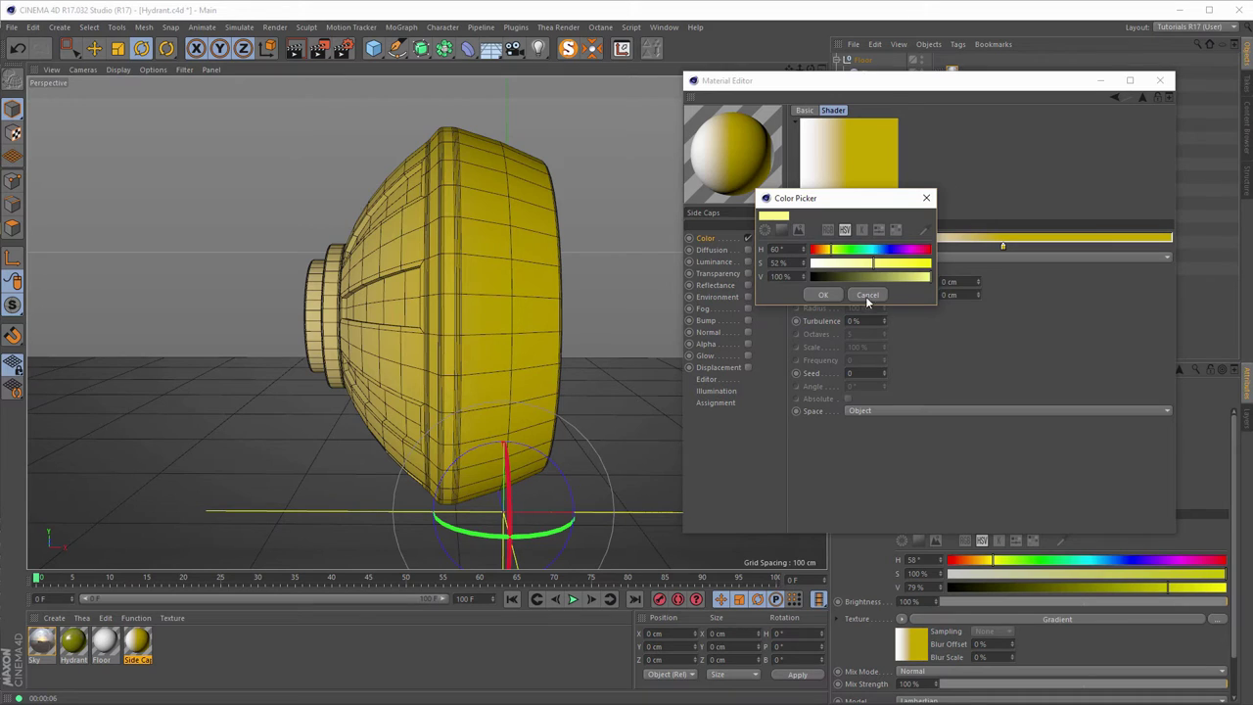
left_click(823, 294)
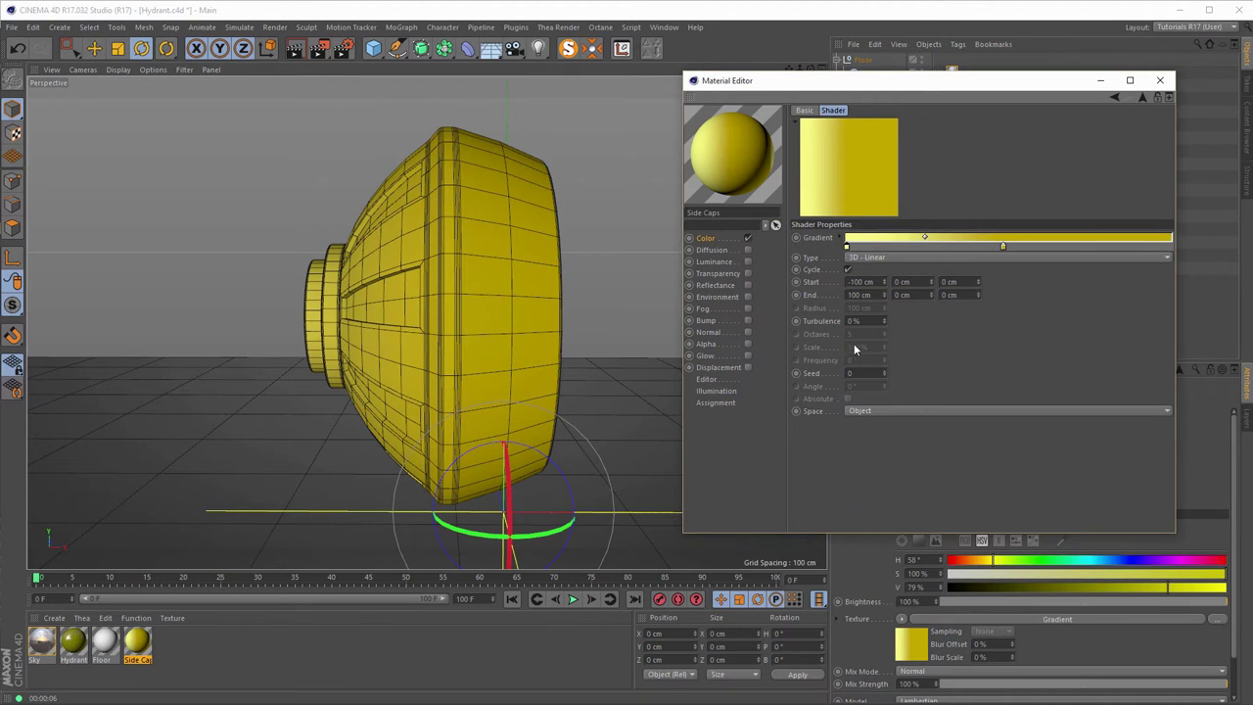
double_click(848, 246)
left_click(840, 260)
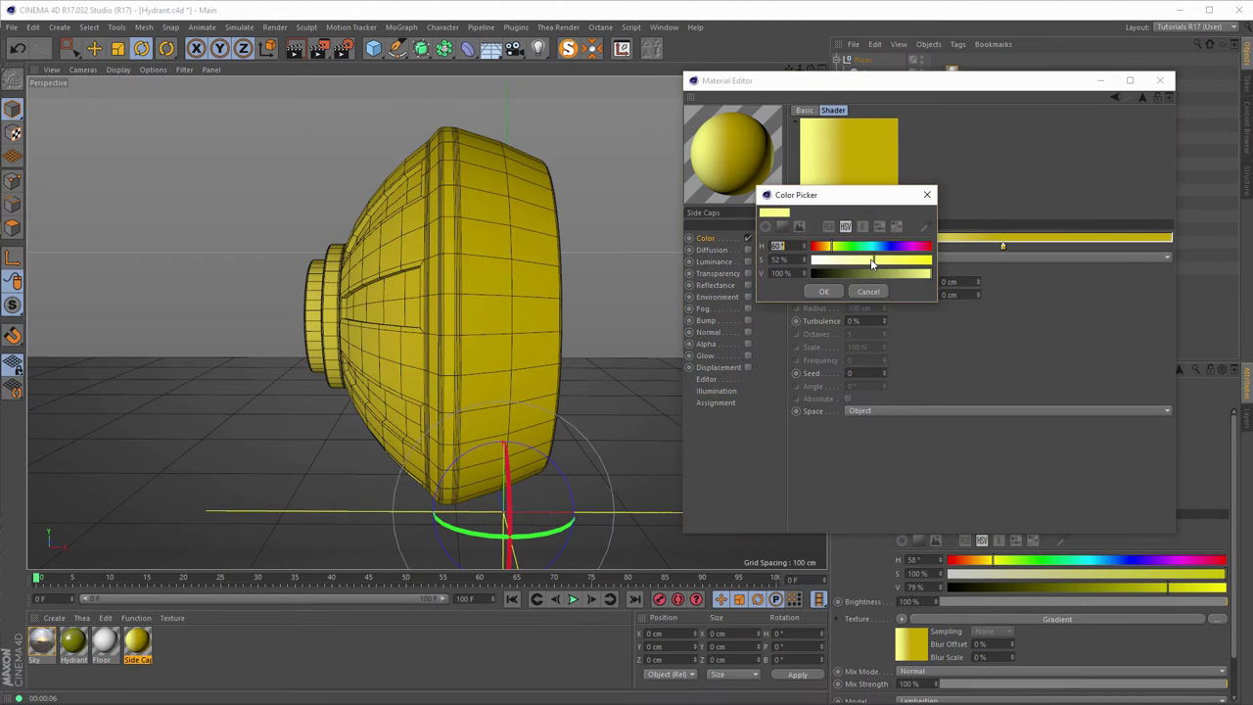
left_click(823, 291)
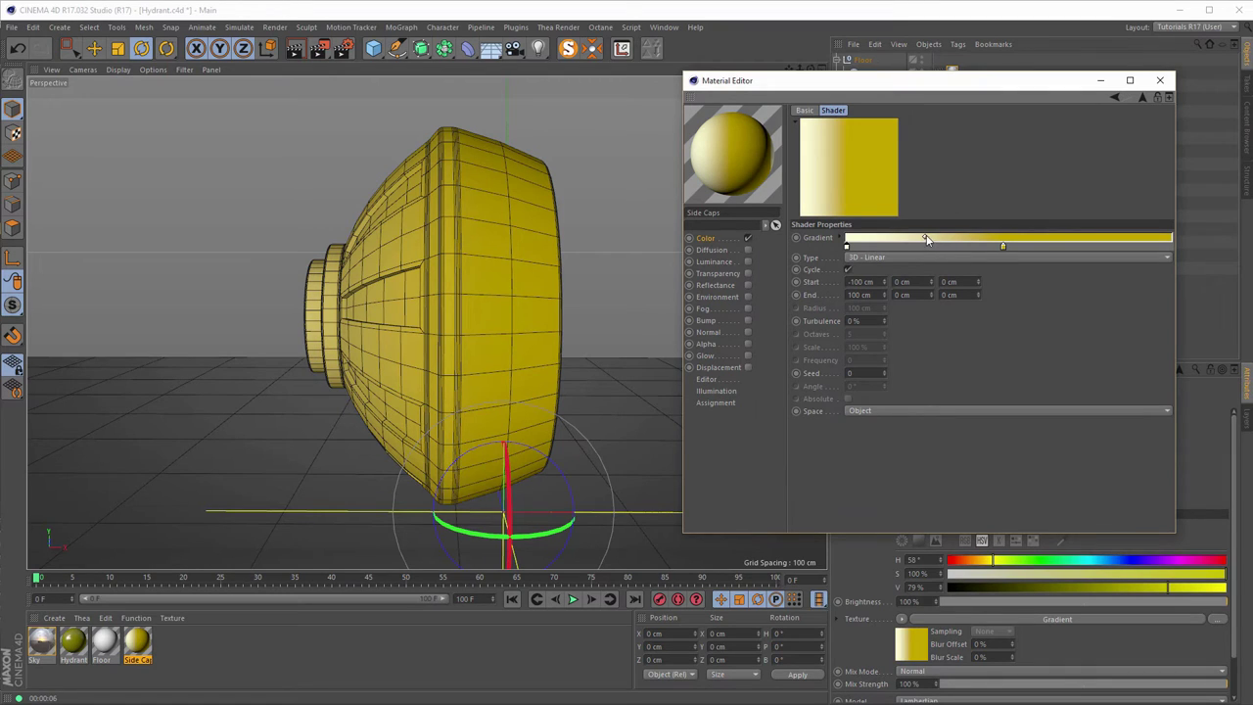
double_click(848, 246)
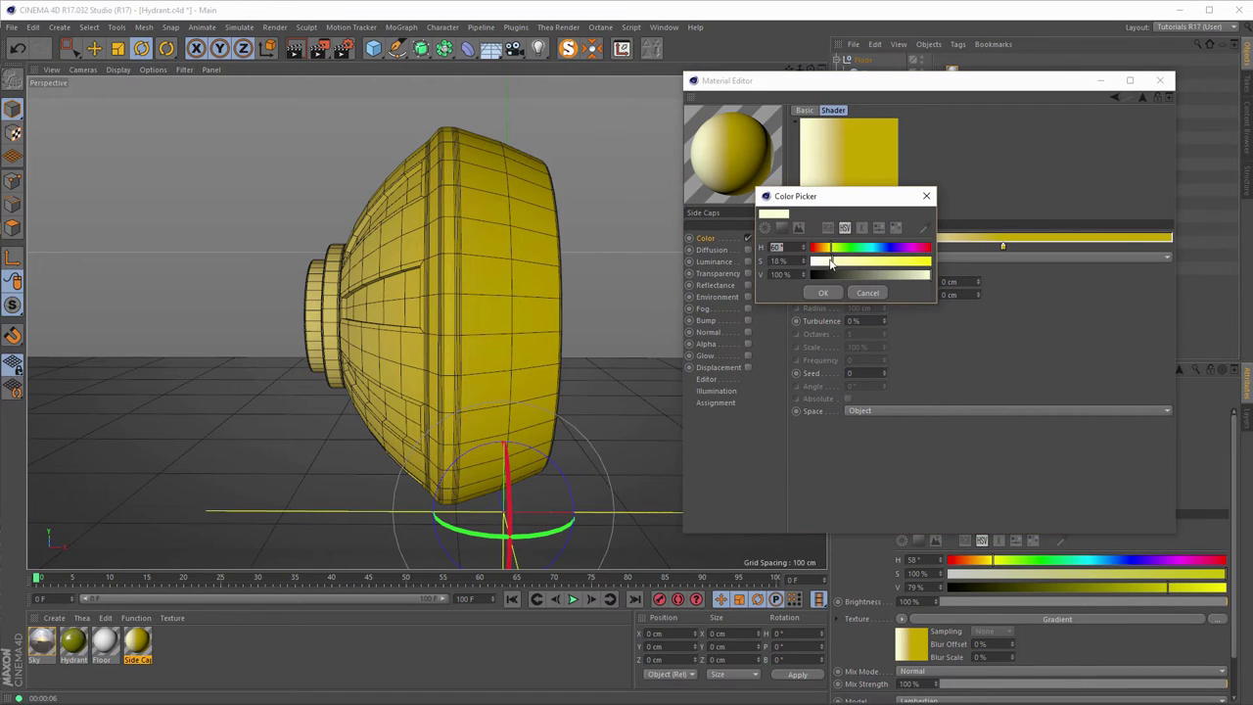
left_click(824, 261)
left_click(825, 294)
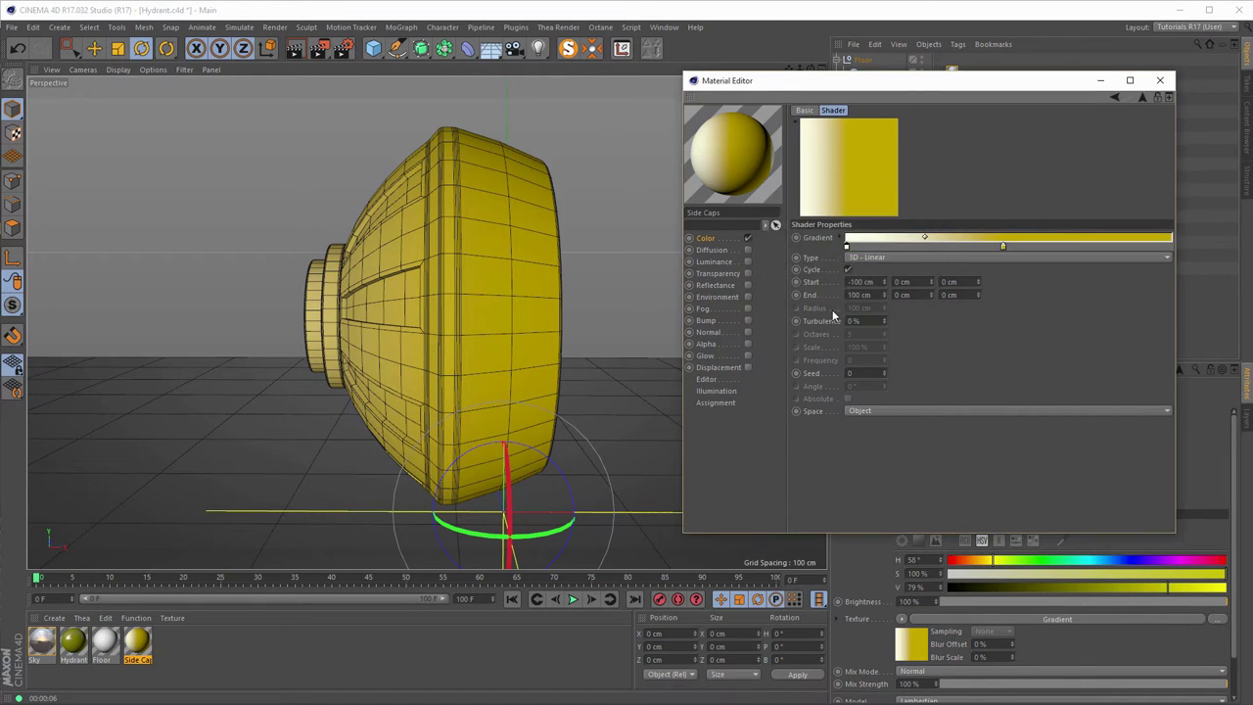
Restore viewport visibility of the hydrant body, oil tank and side caps.
left_click(1159, 80)
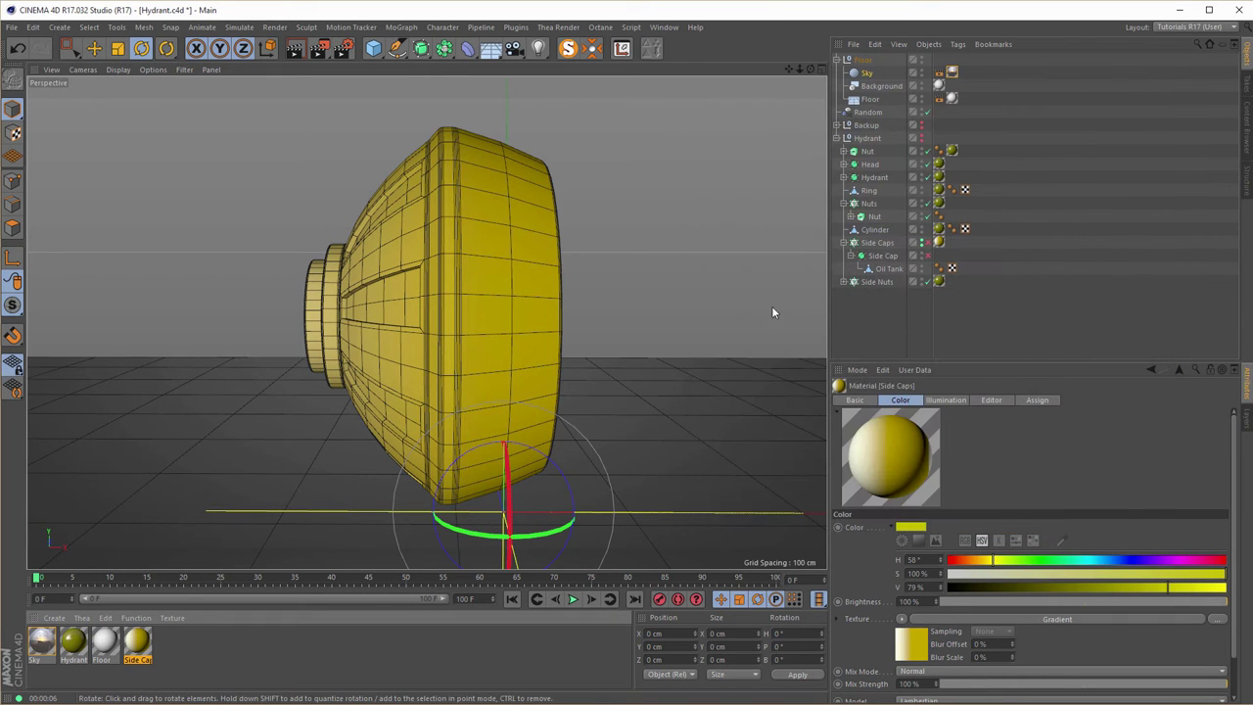
left_click_drag(478, 345, 352, 358)
left_click_drag(421, 329, 573, 330, "alt")
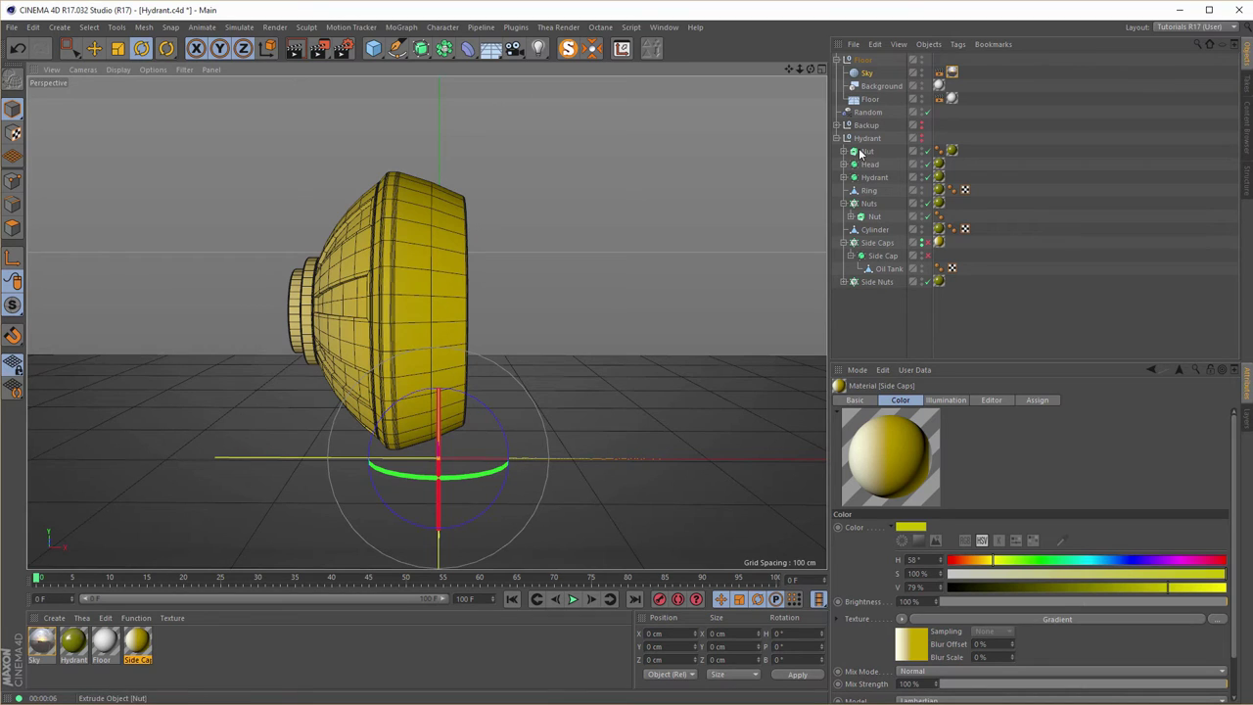
left_click(920, 136)
left_click(921, 241)
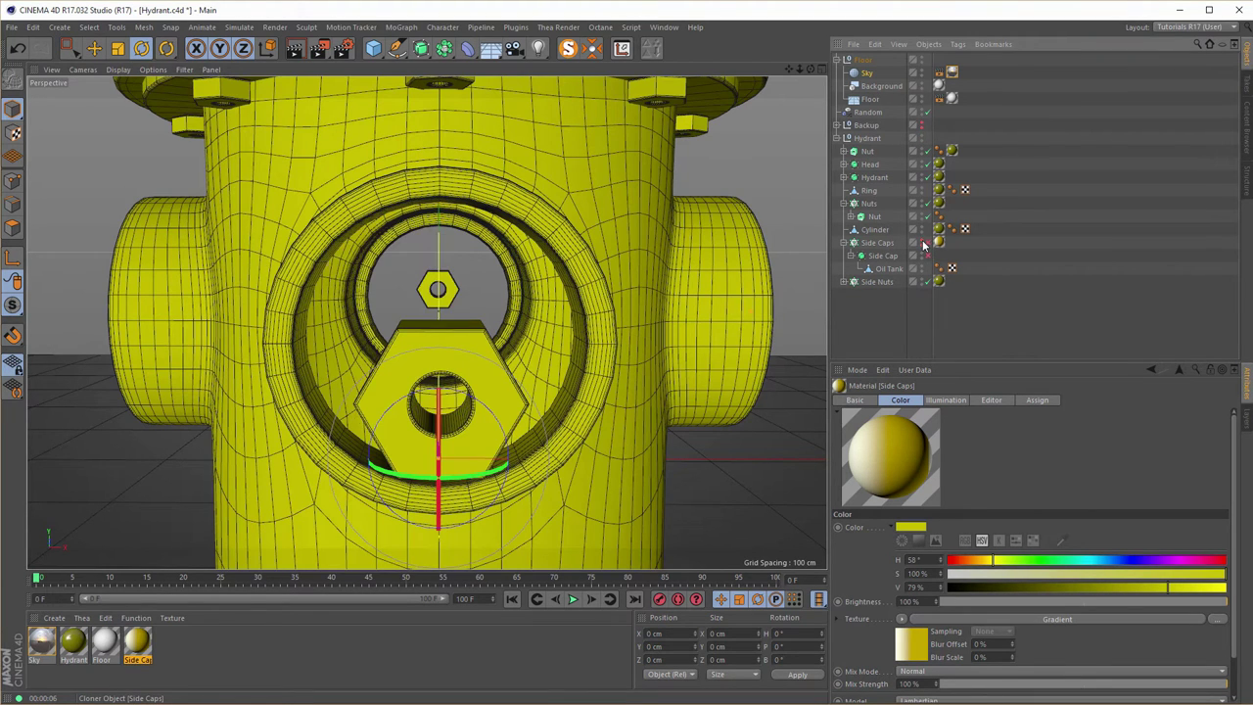
left_click(921, 242)
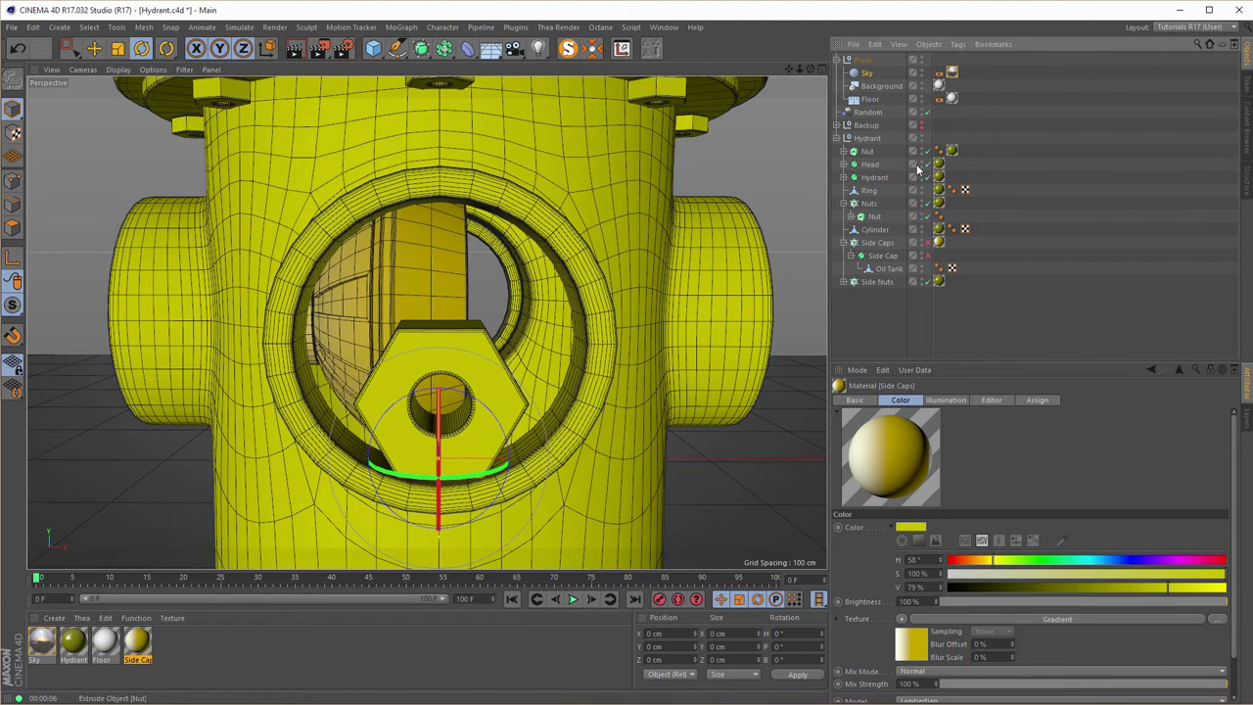
left_click(928, 249)
Zoom out to frame the whole hydrant and render a viewport preview.
scroll(421, 321, "down", 5)
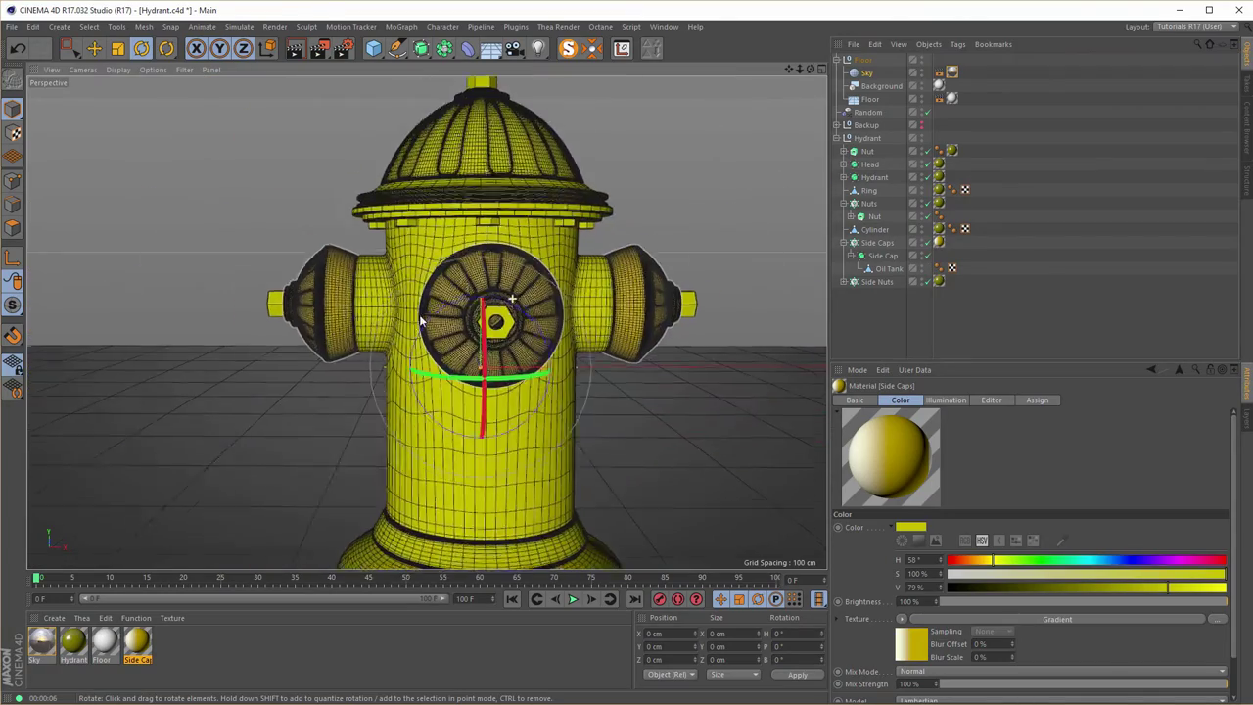
left_click_drag(421, 321, 406, 256, "alt")
scroll(460, 306, "down", 2)
scroll(452, 275, "down", 3)
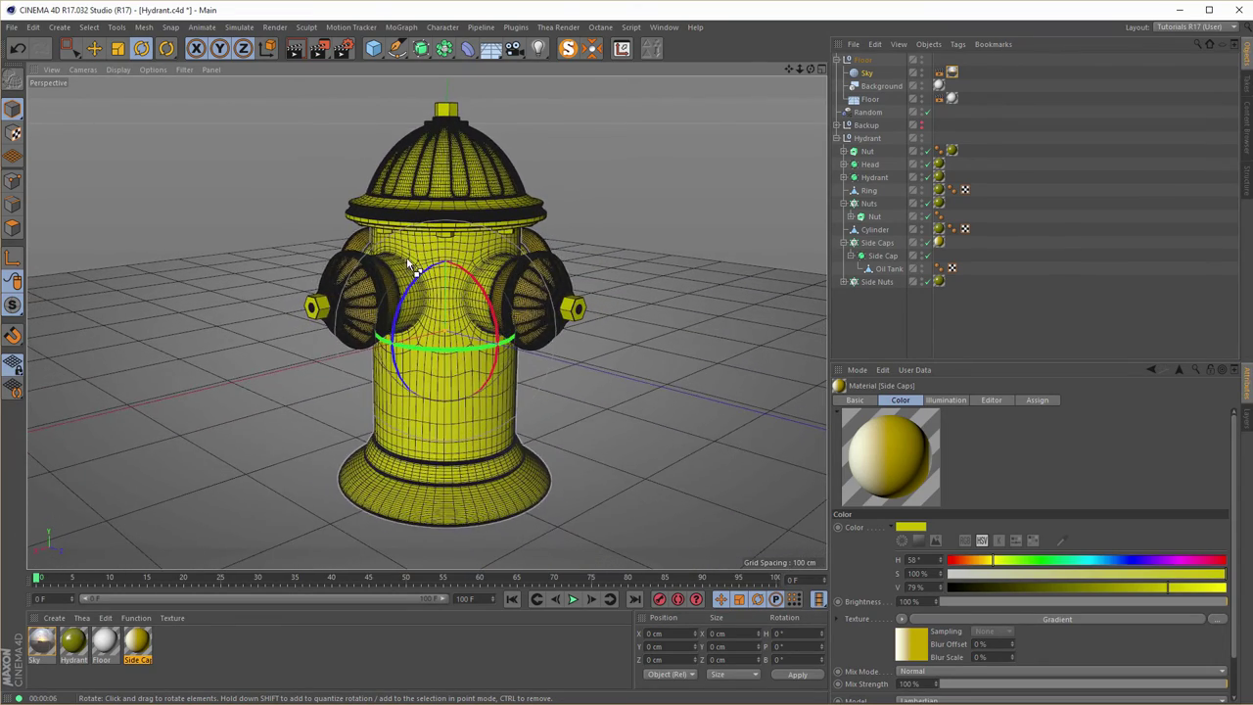
key("ctrl+r")
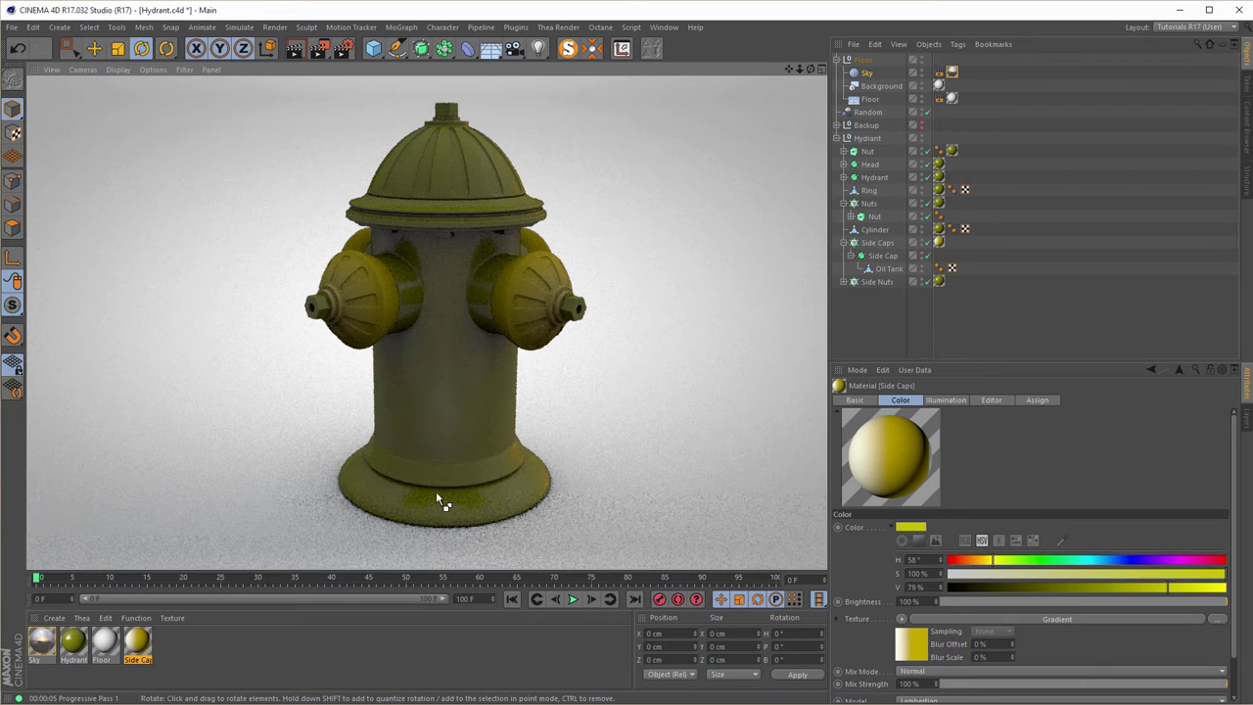
Enable reflectance on the Side Caps material and check its Fresnel settings.
double_click(140, 643)
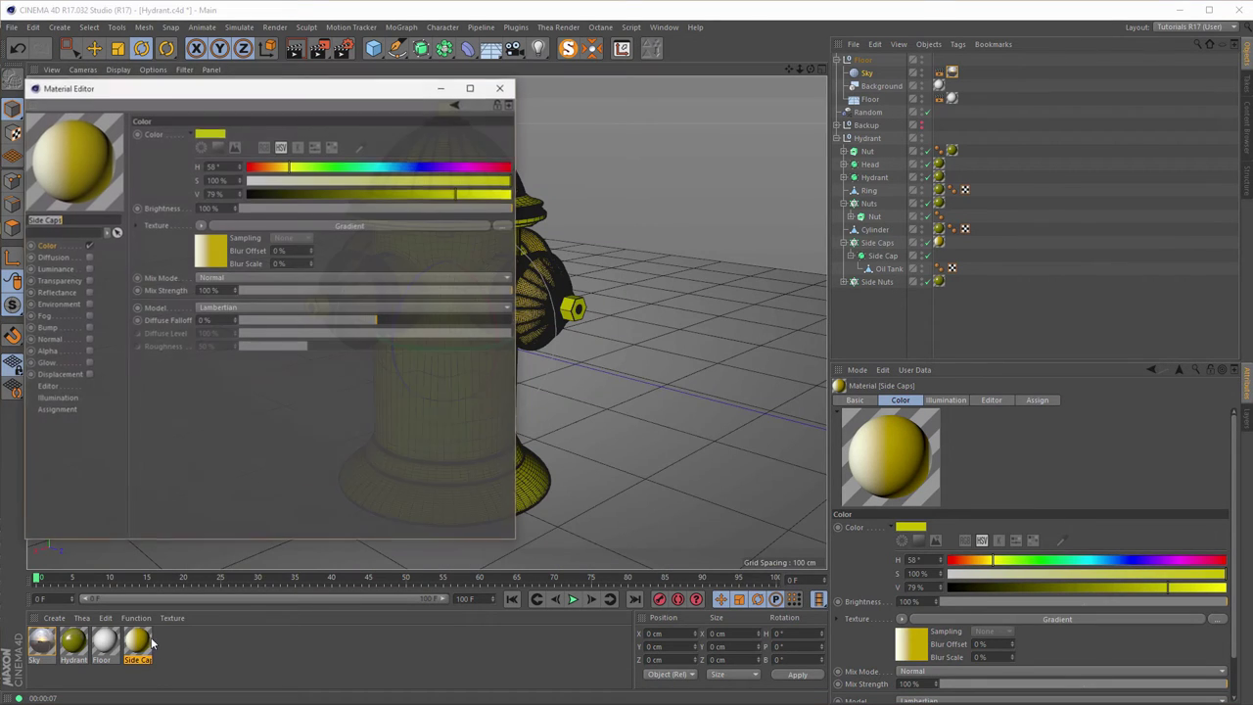
left_click(88, 292)
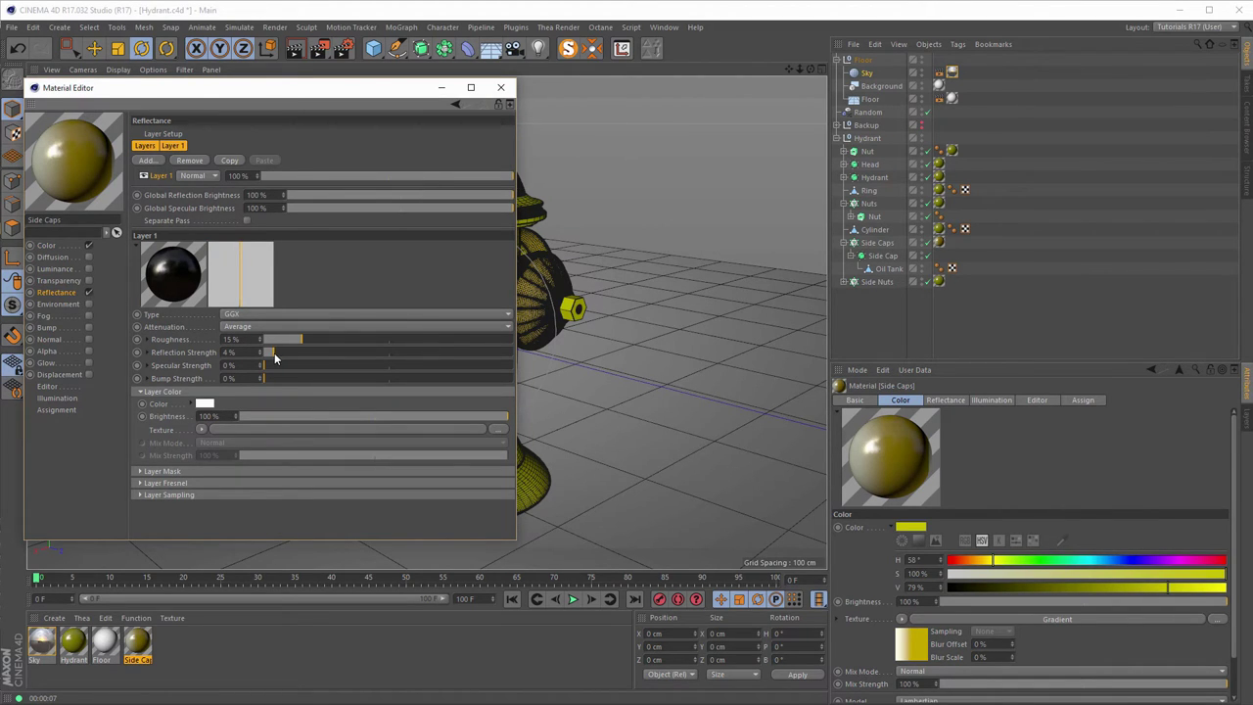
left_click(233, 483)
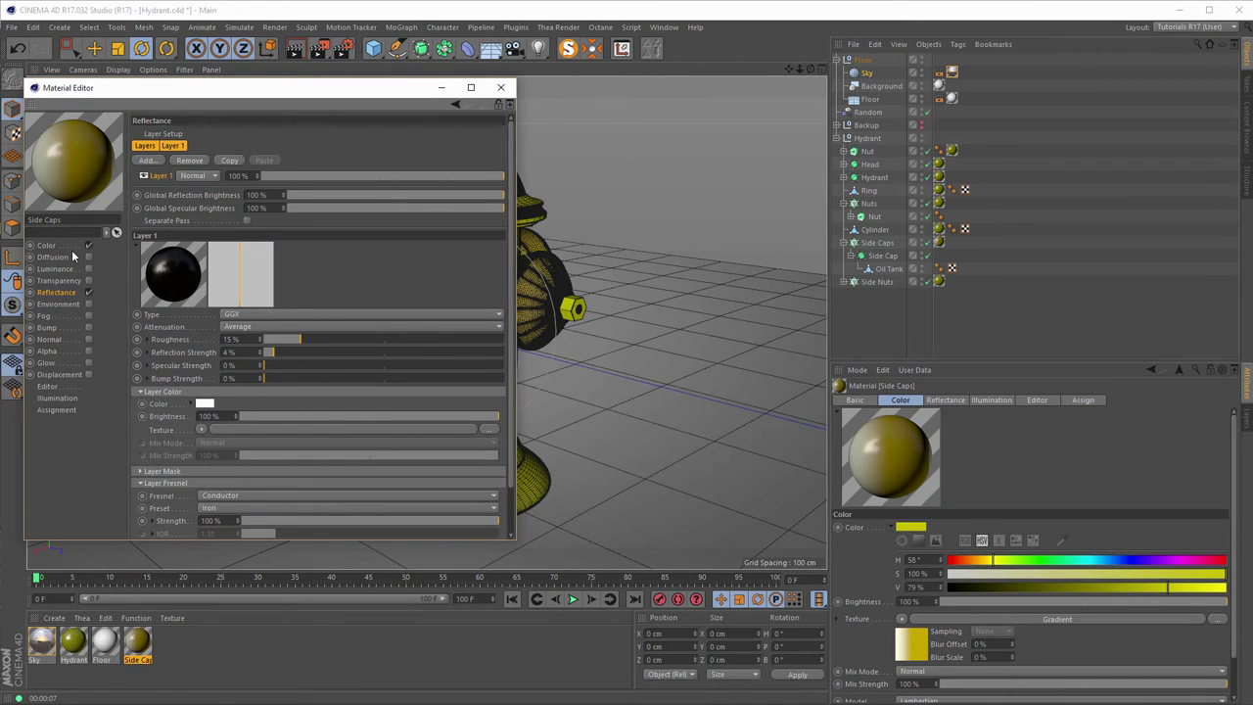
left_click(501, 87)
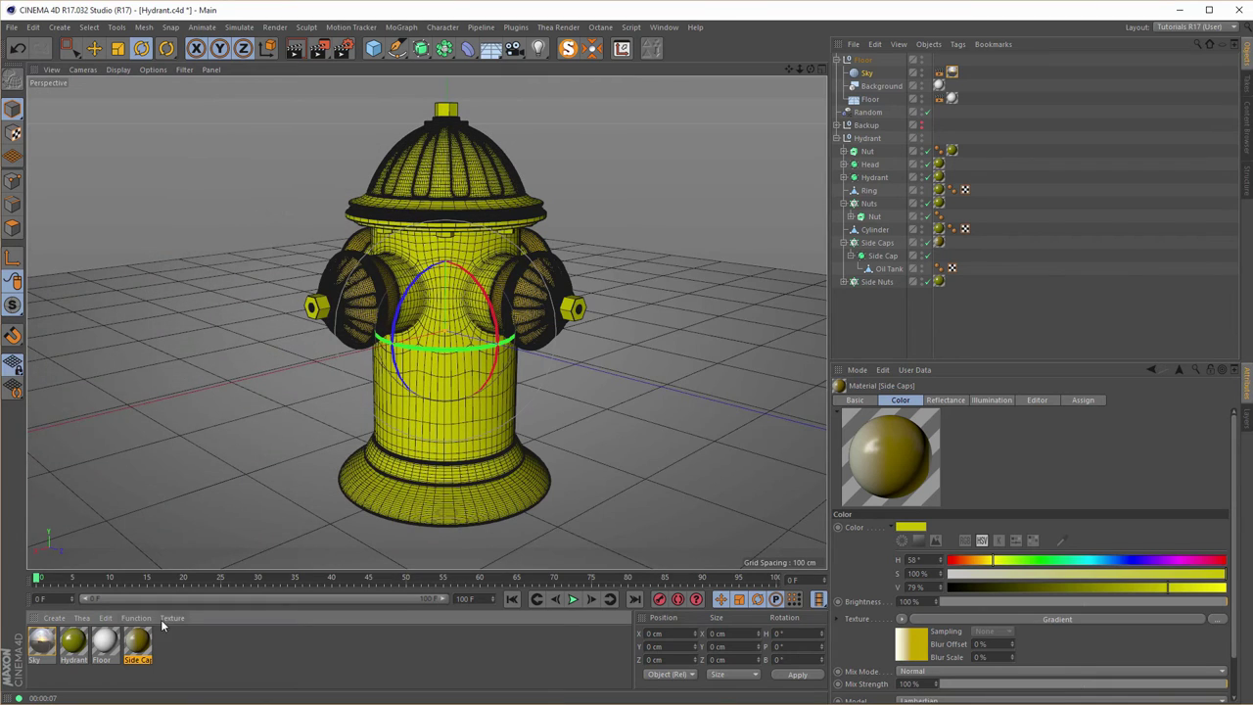
Lower the Hydrant material's reflection strength to 4% and set Side Caps roughness to 25%.
double_click(84, 641)
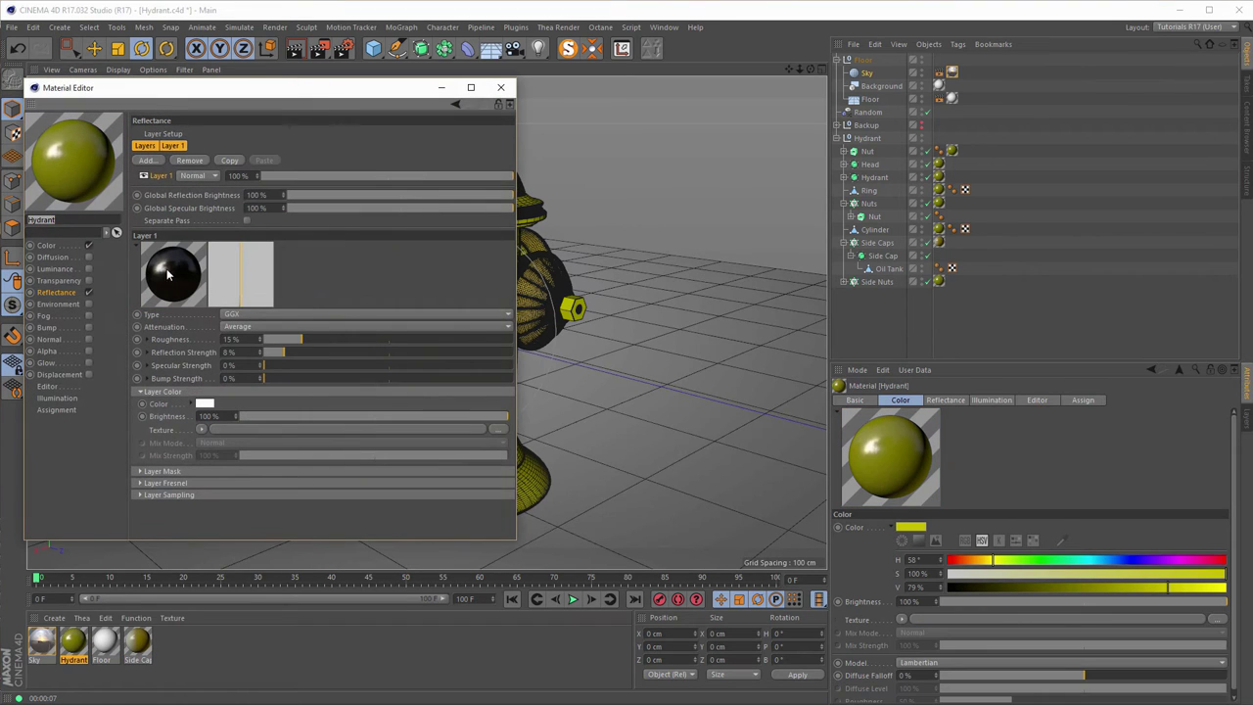
left_click(278, 358)
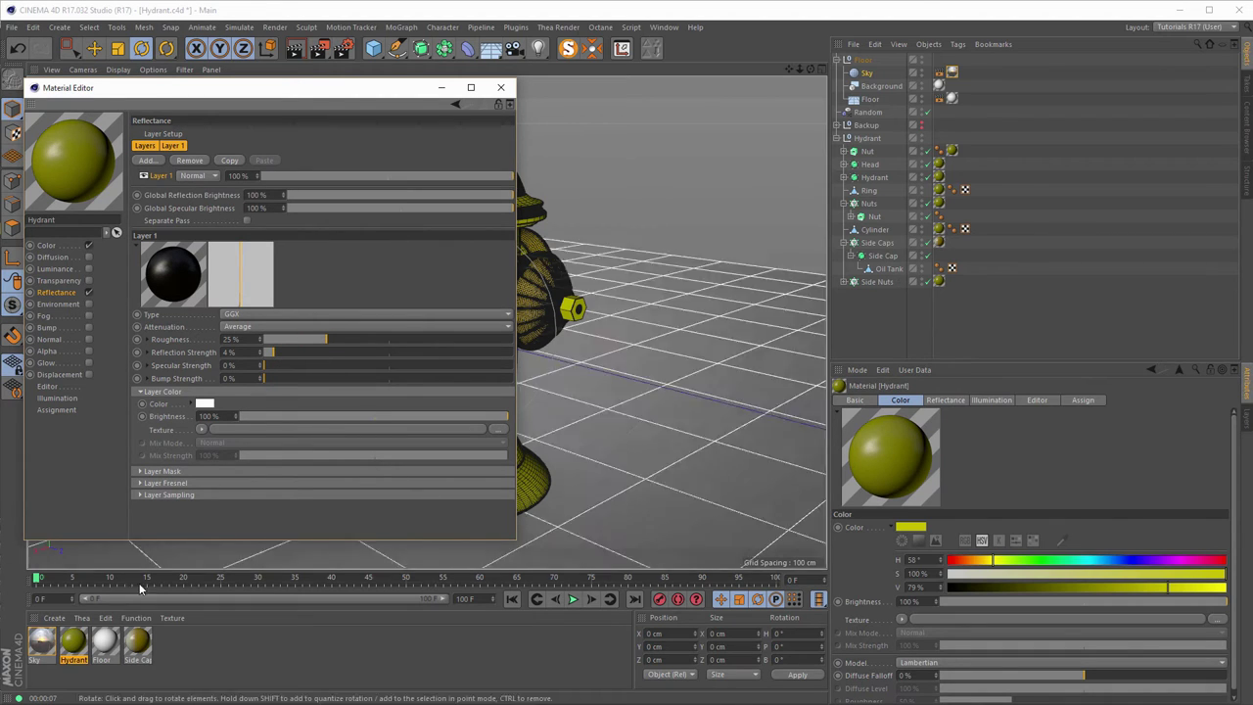
left_click(137, 642)
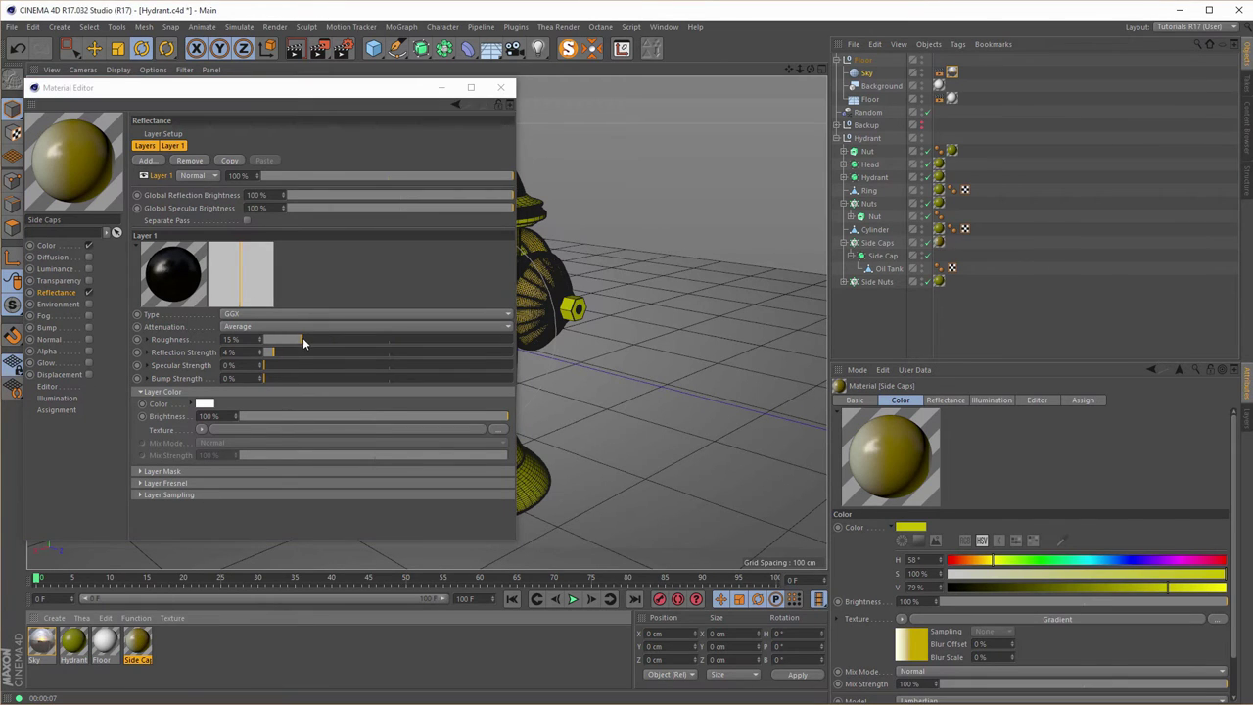
left_click_drag(303, 340, 317, 344)
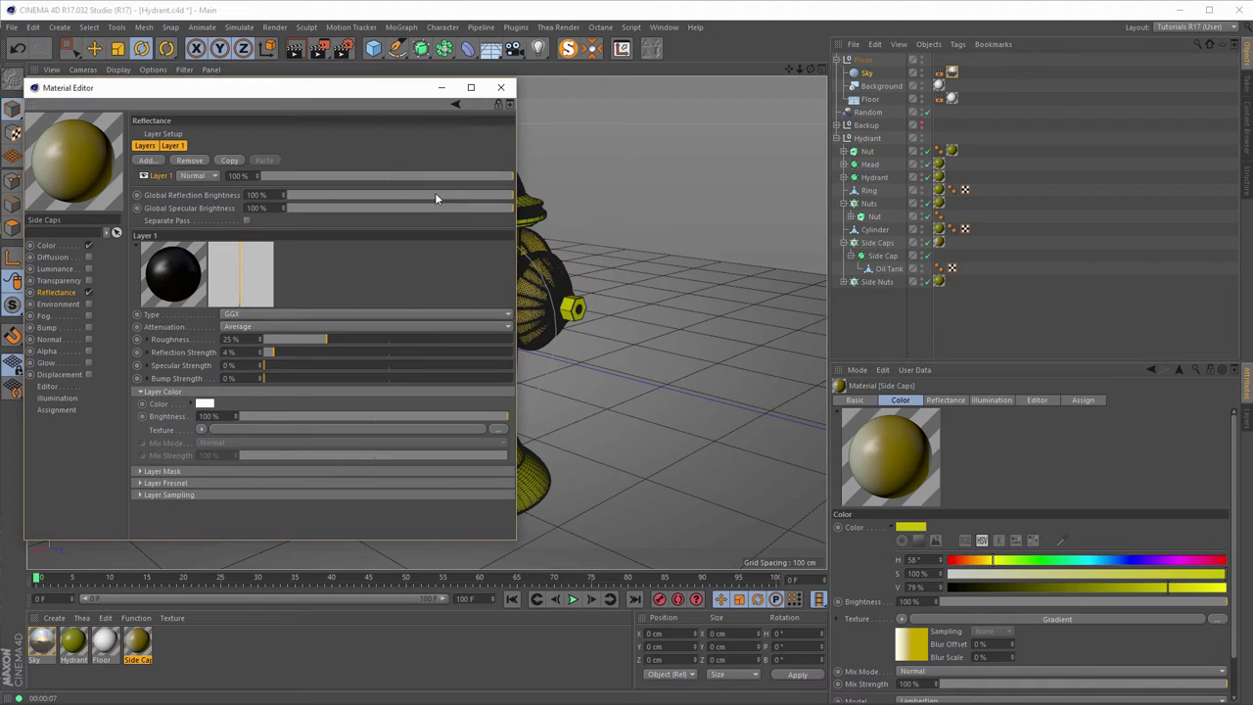
left_click(500, 87)
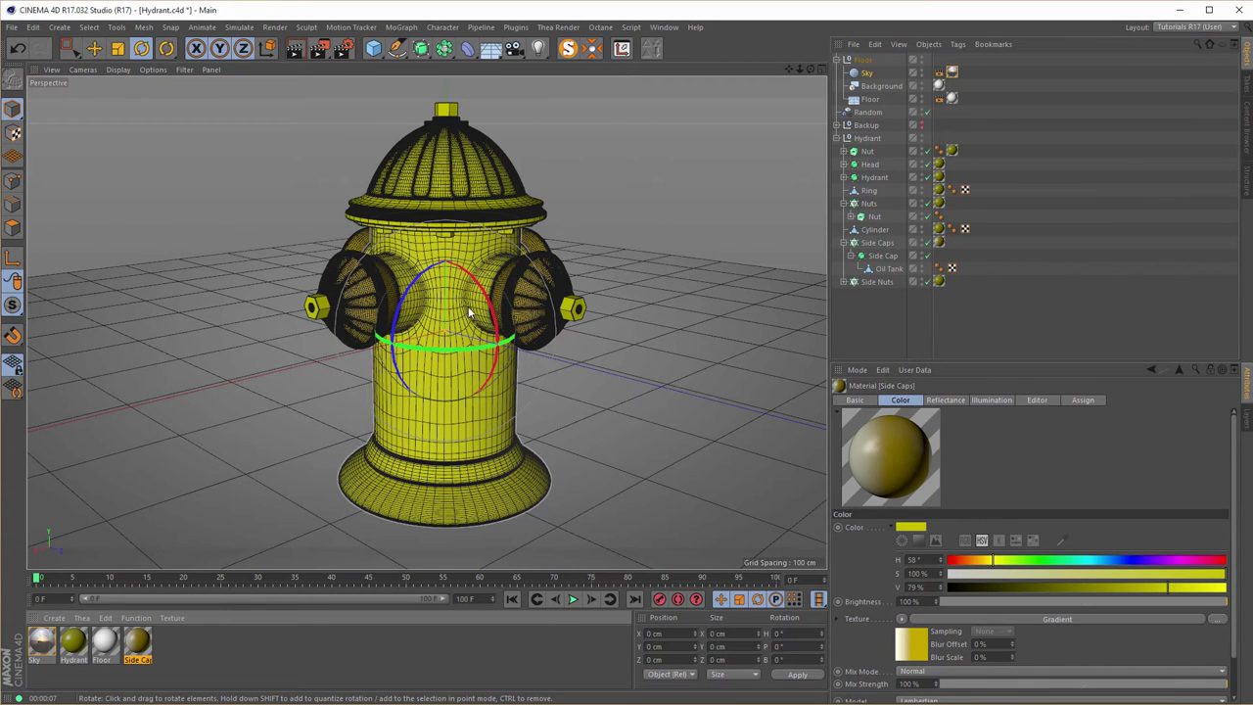
Expand Hydrant in the Object Manager and disable its Subdivision Surface.
scroll(543, 340, "up", 3)
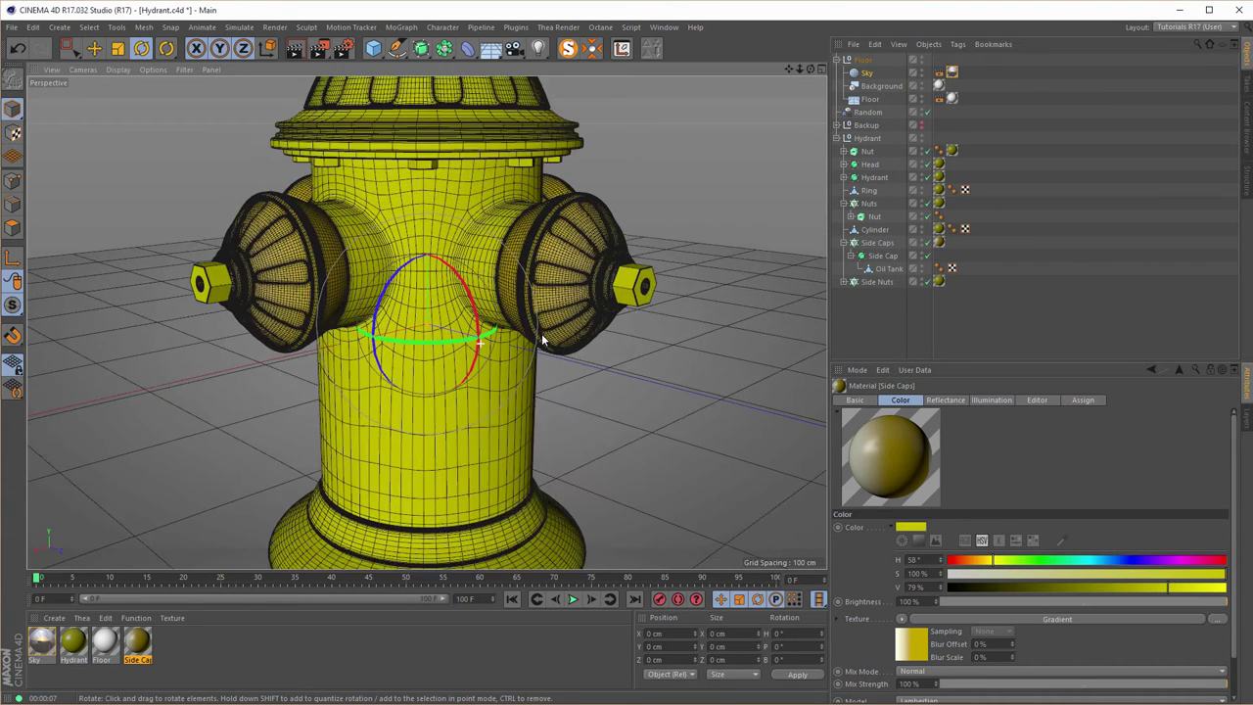
scroll(543, 340, "up", 2)
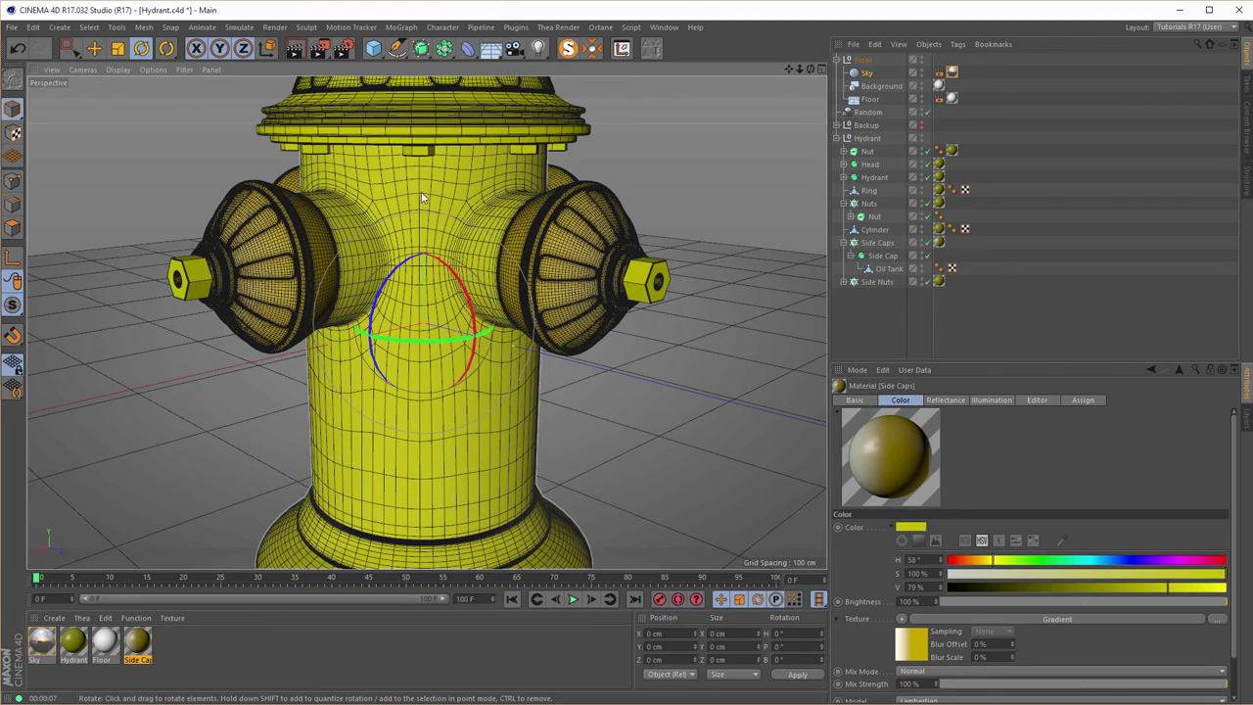
left_click(844, 177)
left_click(927, 178)
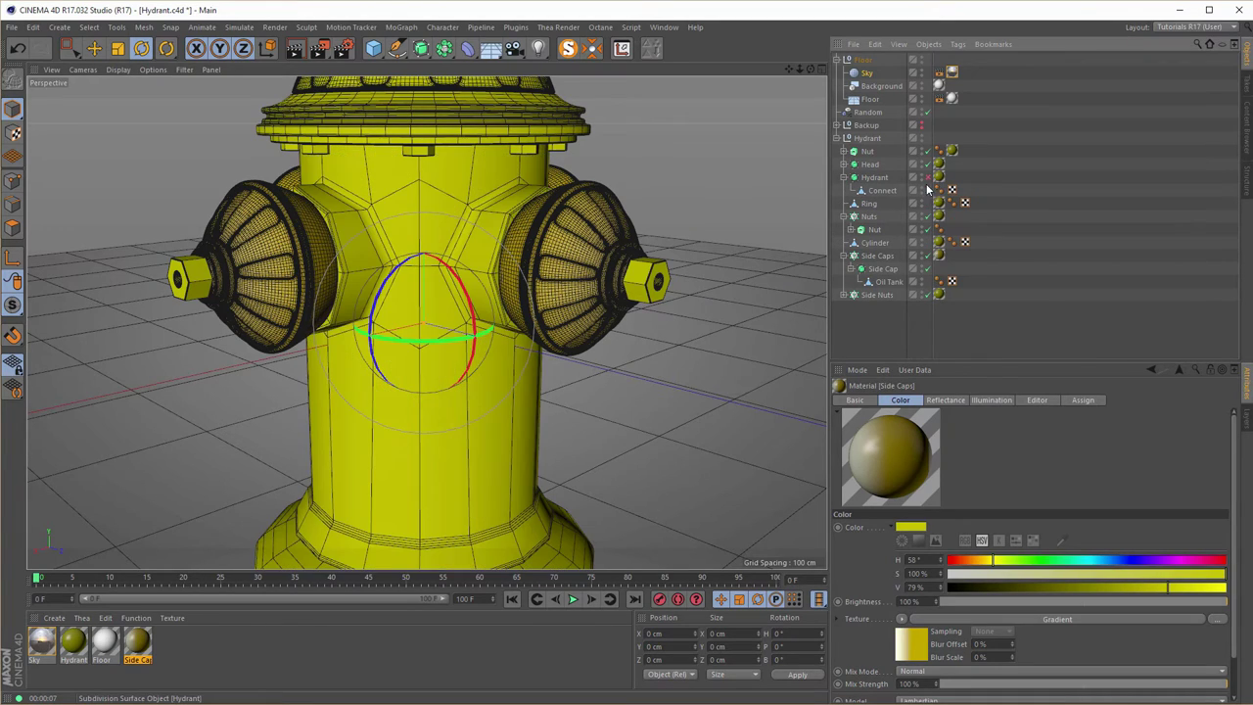
Switch to Polygon mode and select the hydrant body's Connect mesh.
left_click_drag(389, 232, 418, 224, "alt")
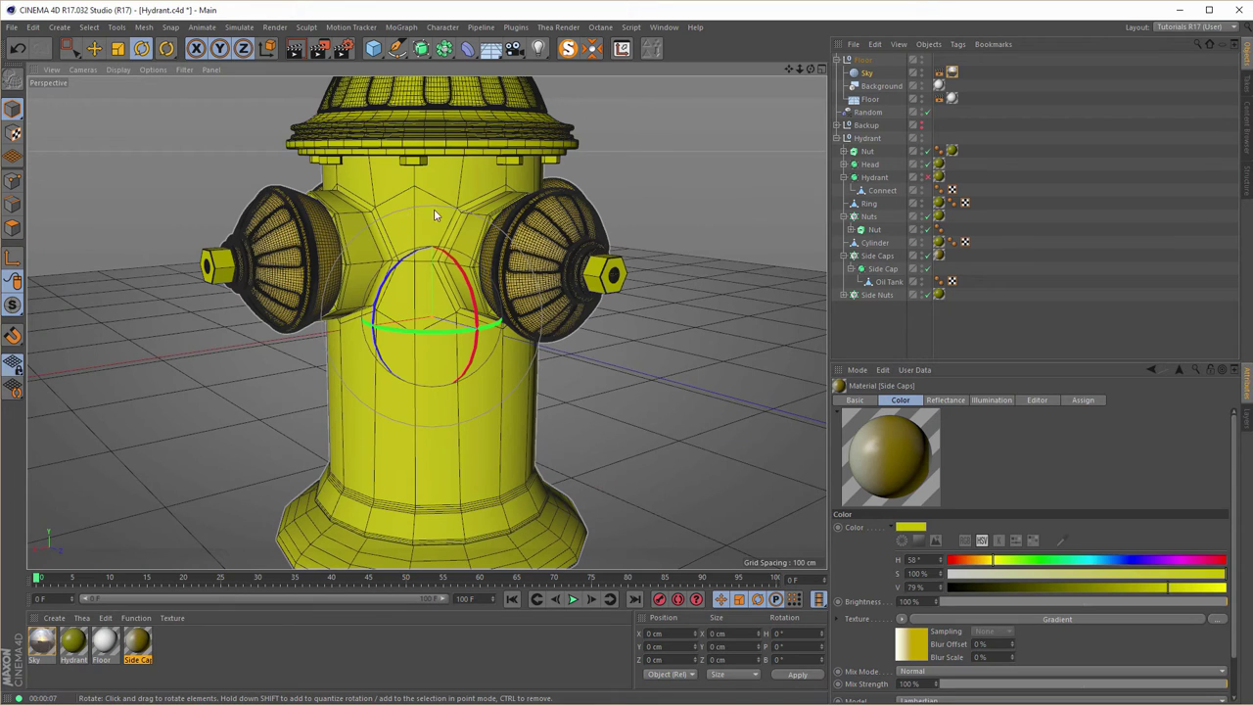
left_click(12, 229)
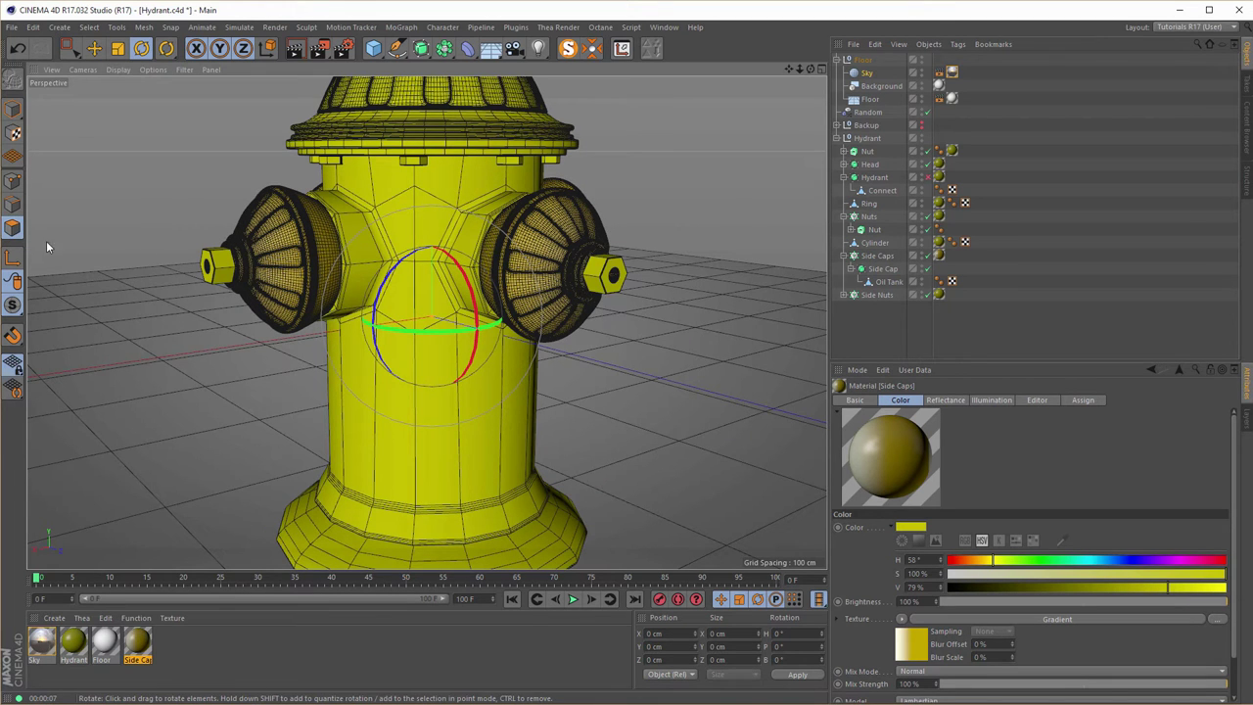
scroll(486, 210, "up", 4)
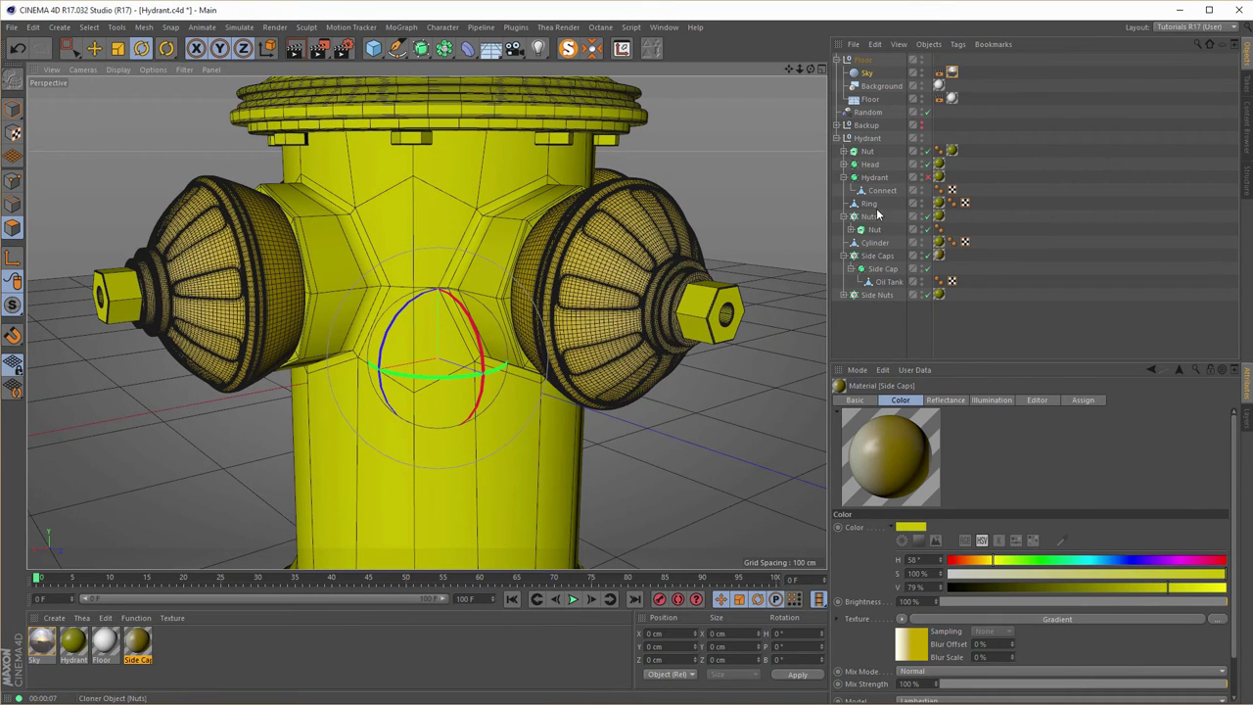
left_click(575, 249)
Loop-select the upper and lower polygon loops of the hydrant body.
left_click(393, 205)
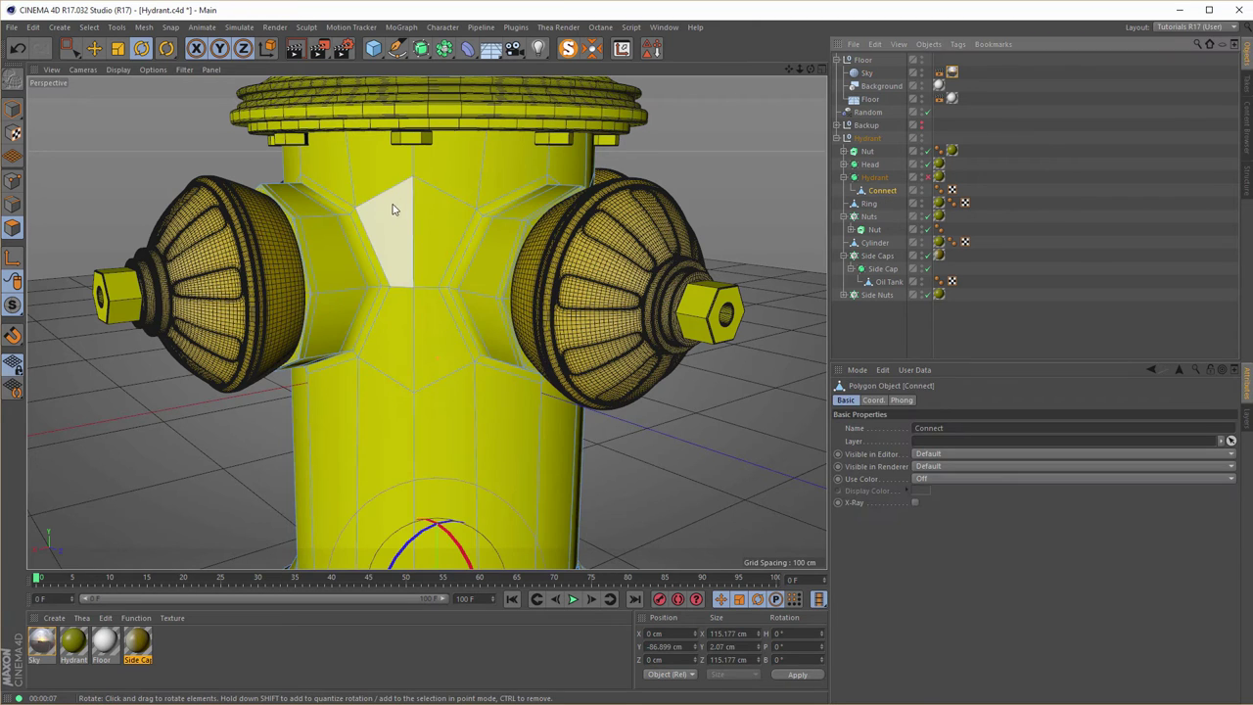
left_click_drag(393, 205, 377, 287, "alt")
key("u")
key("l")
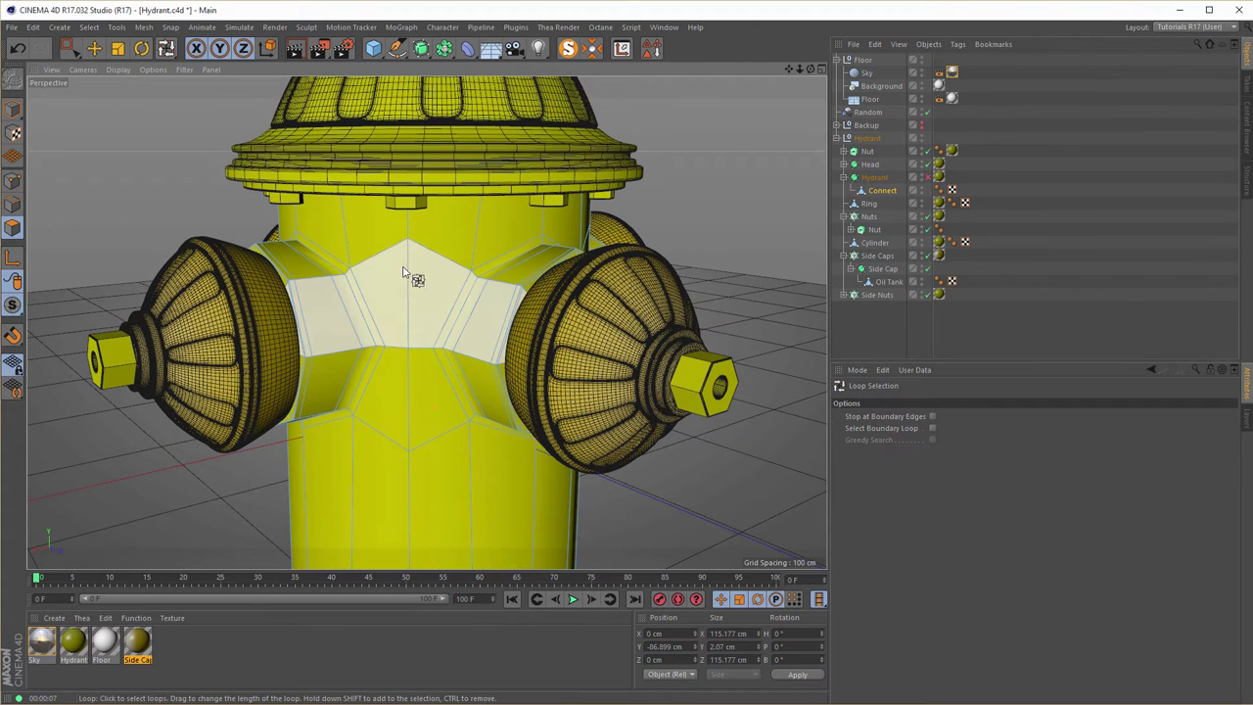
left_click(412, 234)
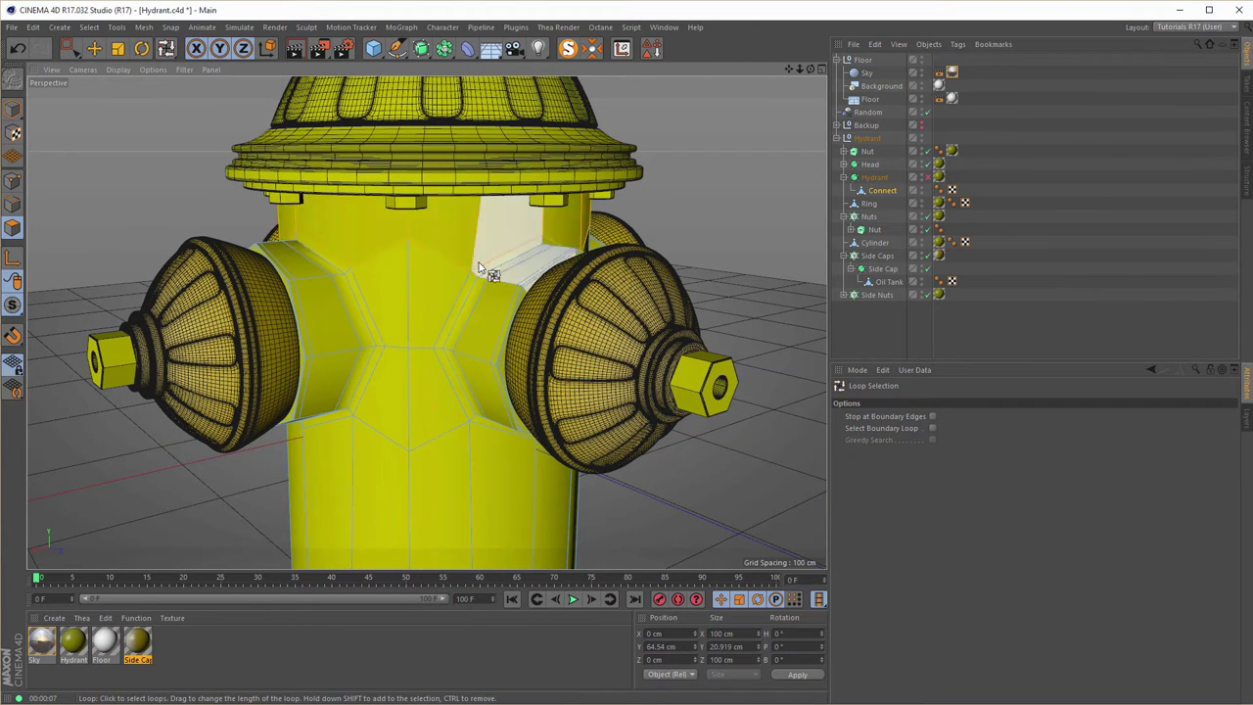
left_click_drag(423, 321, 453, 369, "alt")
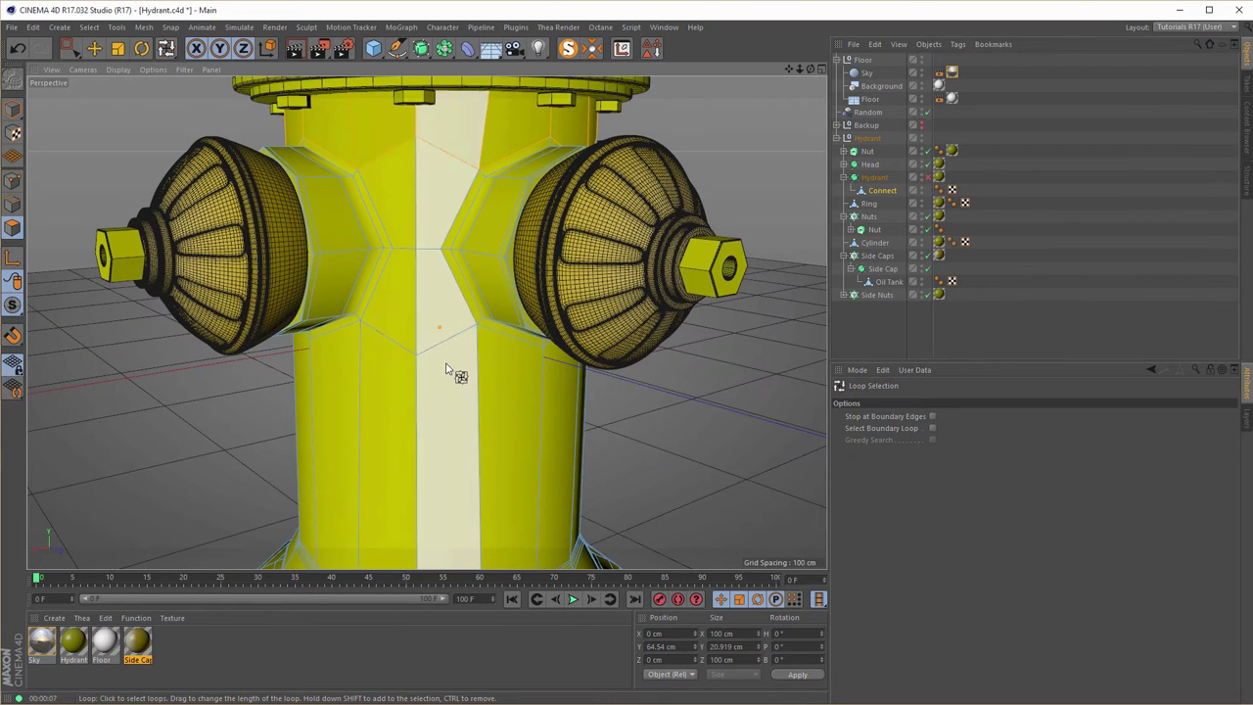
left_click(425, 414)
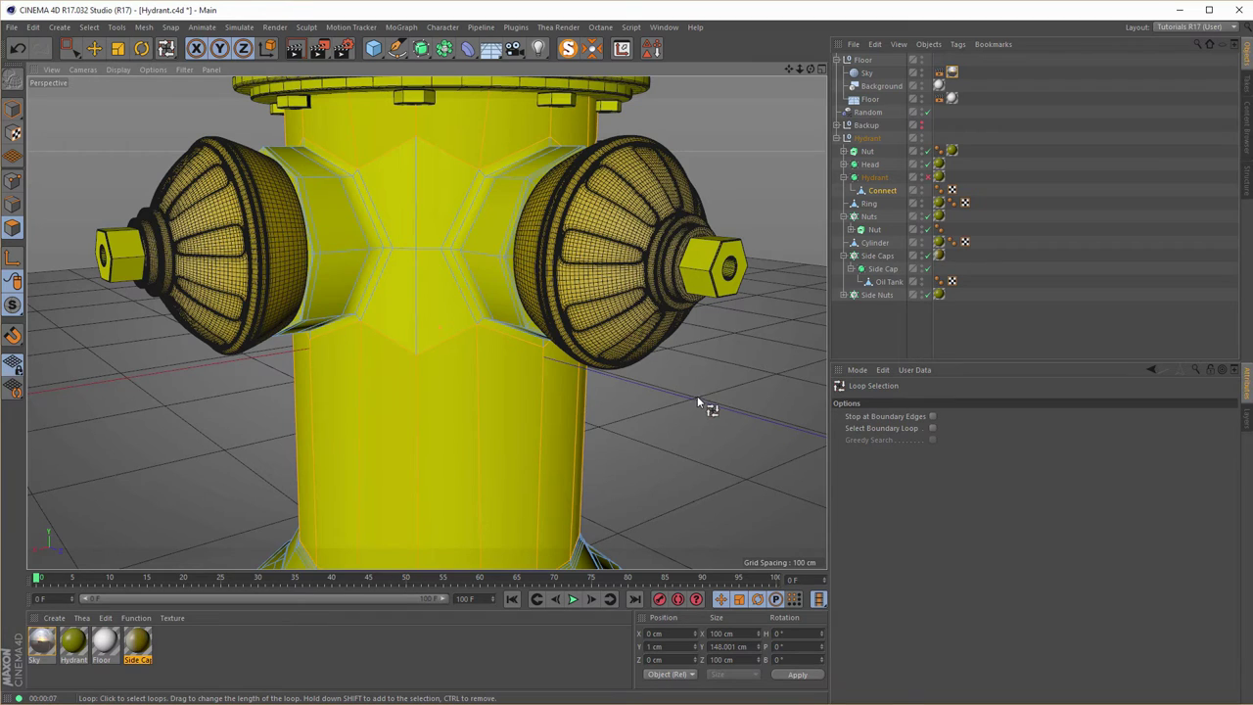
Limit the Hydrant texture tag to selection 1.
left_click(940, 177)
left_click(935, 441)
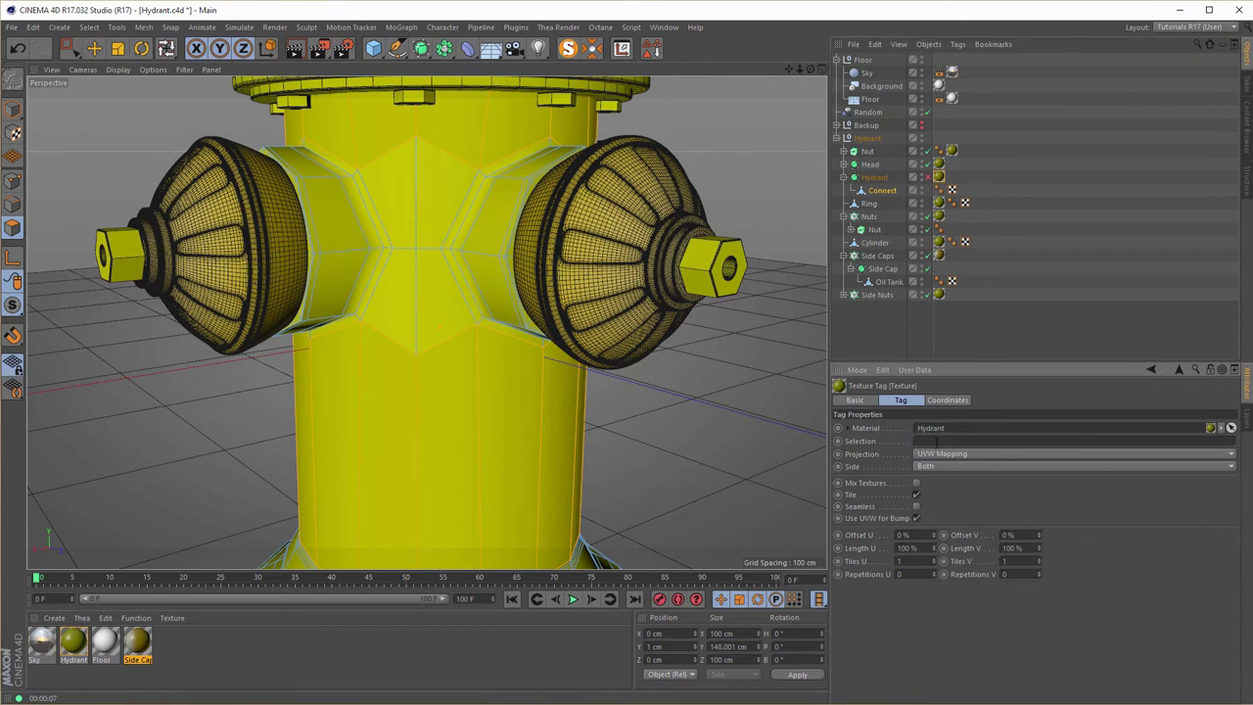
type("1")
key("Return")
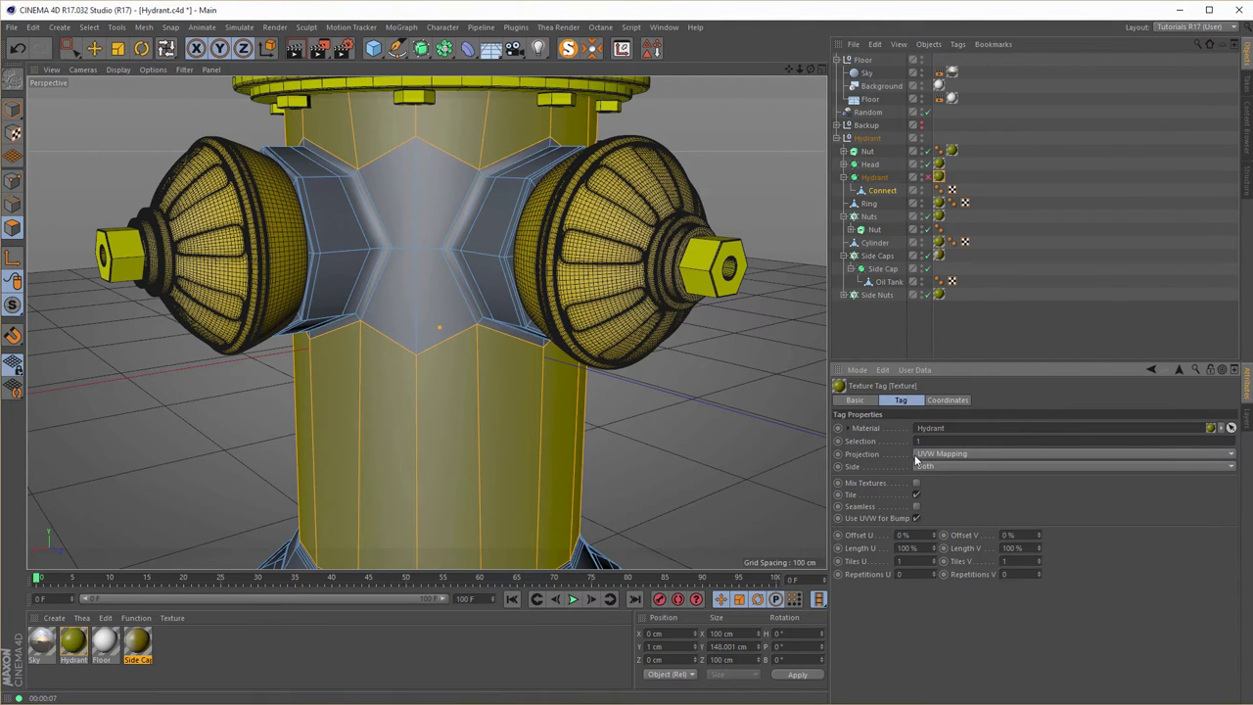
Add the upper front hexagon face with Live Selection and inspect around the connector.
scroll(427, 164, "up", 3)
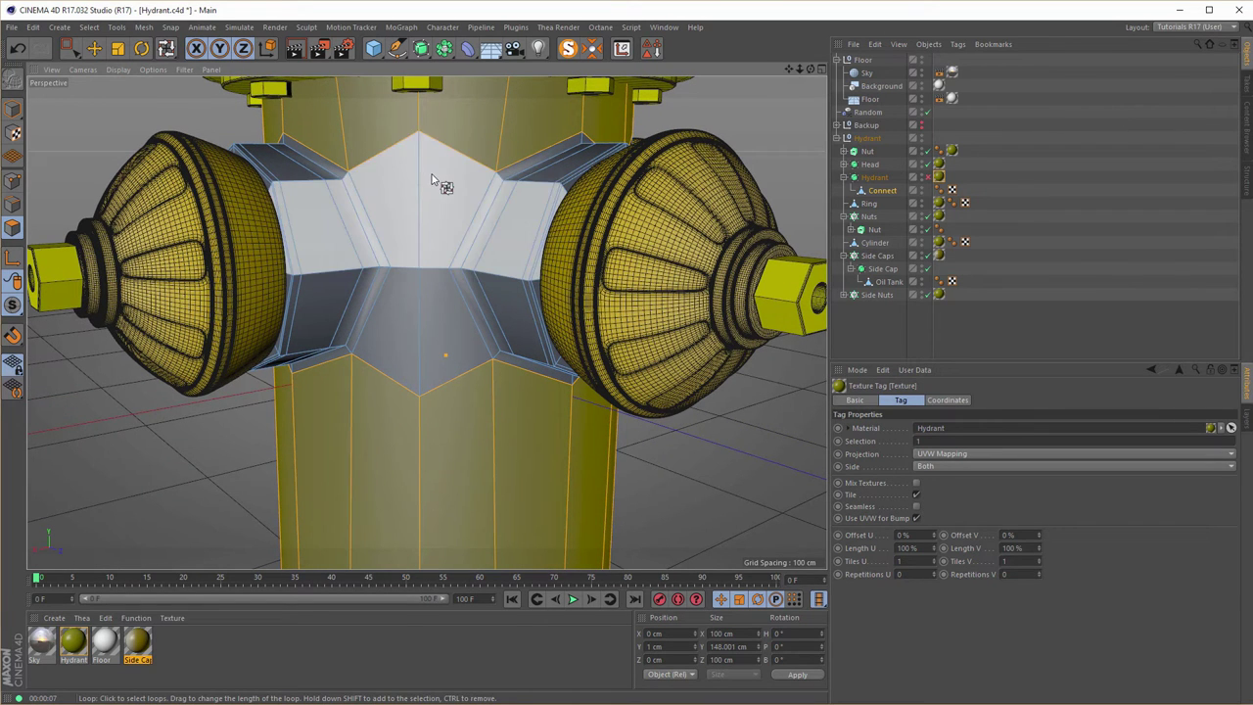
left_click_drag(67, 48, 118, 71)
left_click_drag(387, 196, 413, 191)
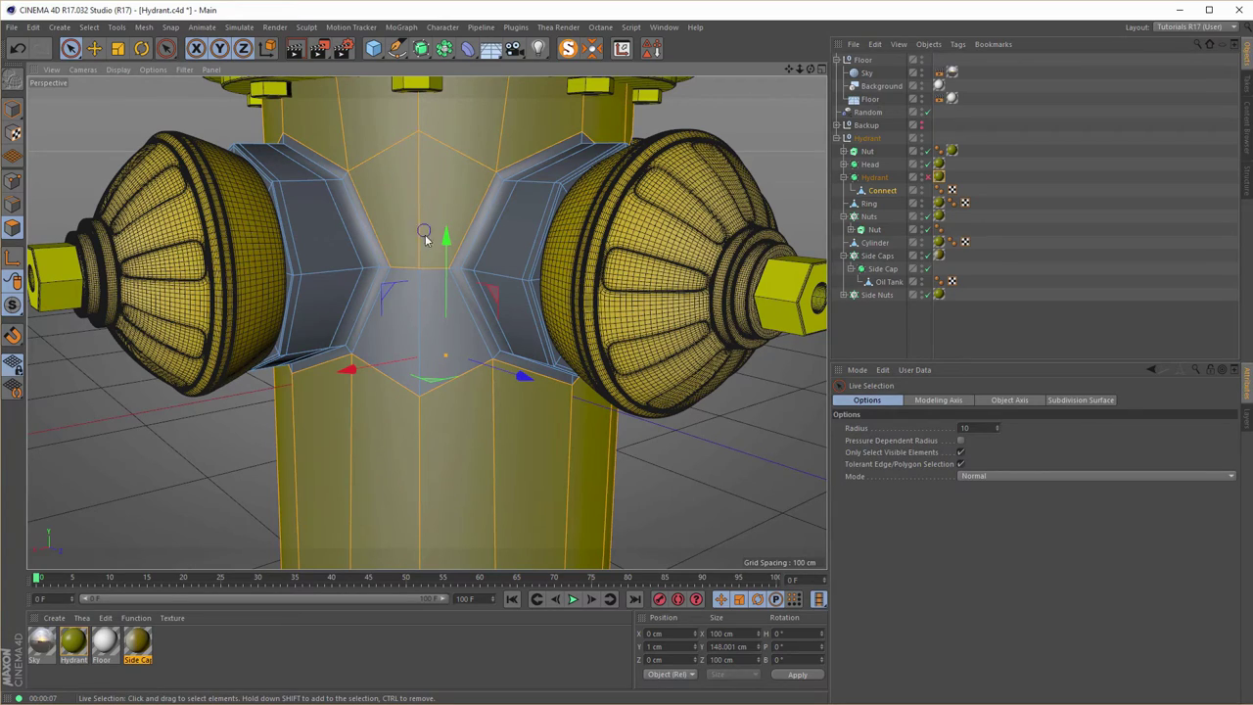
left_click_drag(456, 391, 383, 287, "alt")
scroll(383, 294, "down", 2)
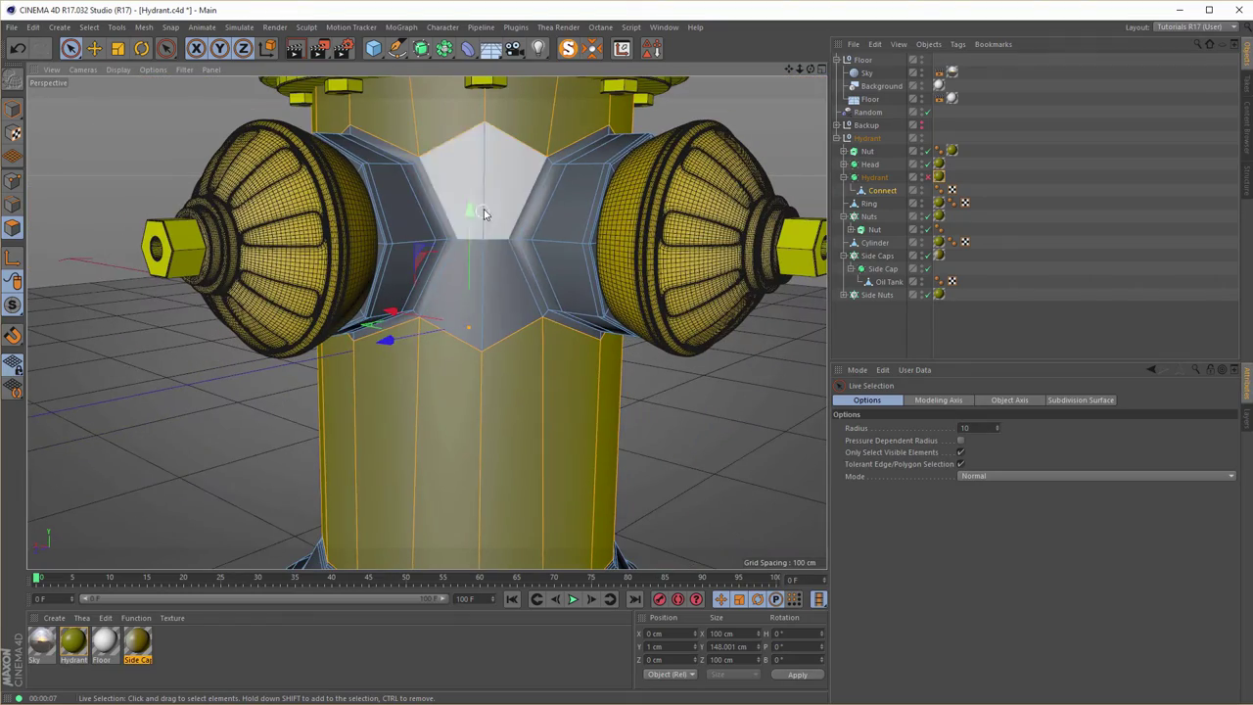
left_click_drag(503, 322, 600, 276, "alt")
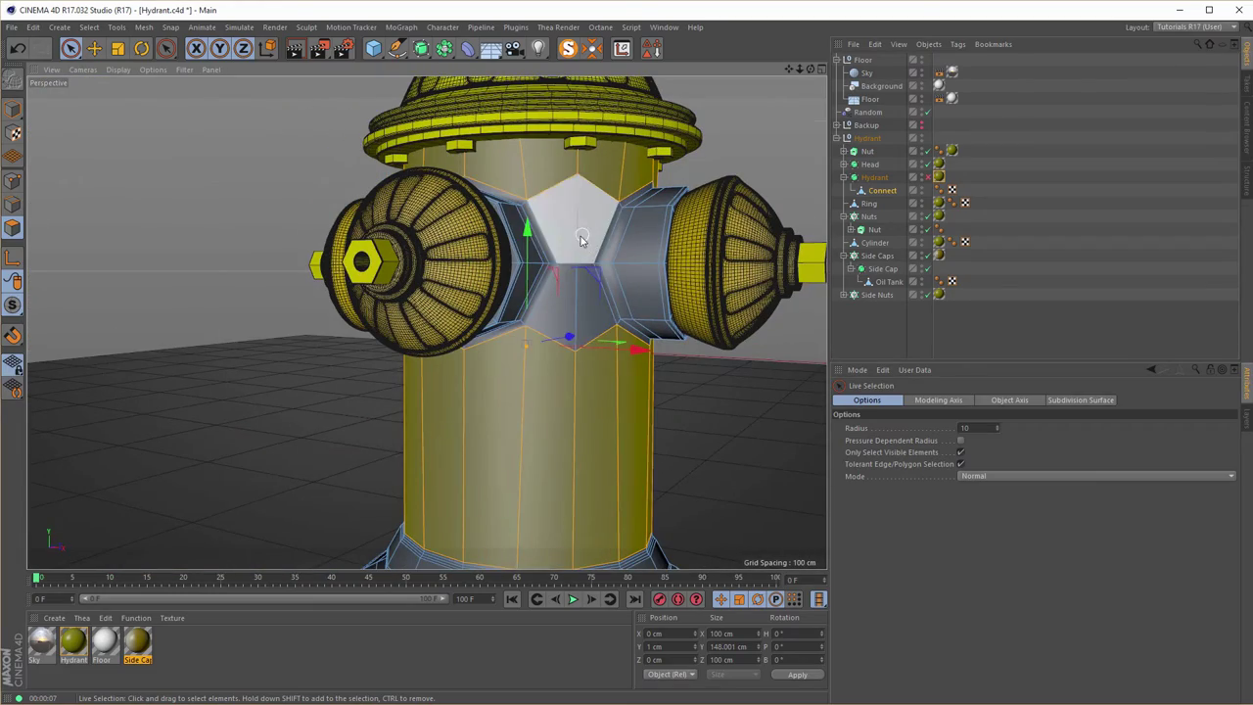
scroll(412, 308, "down", 5)
left_click_drag(413, 305, 490, 266, "alt")
scroll(467, 268, "up", 8)
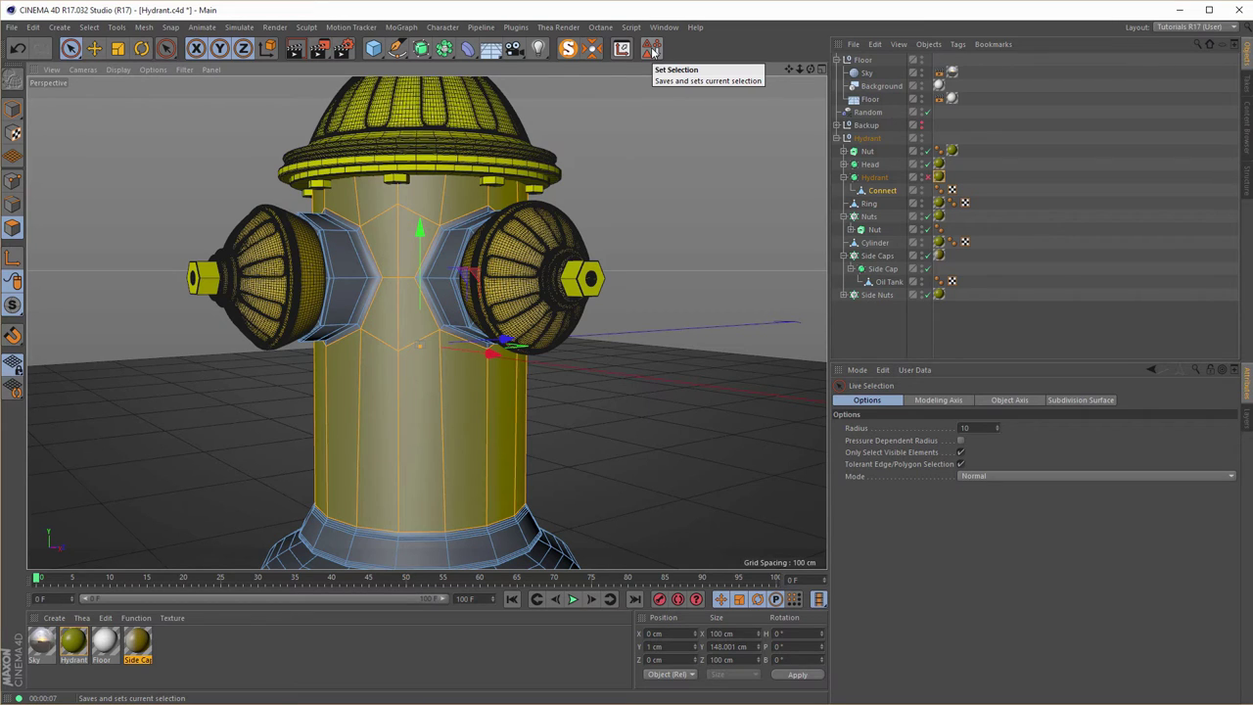
Store the chosen Connect polygons as a Polygon Selection tag and apply the Hydrant material to Connect.
left_click(143, 27)
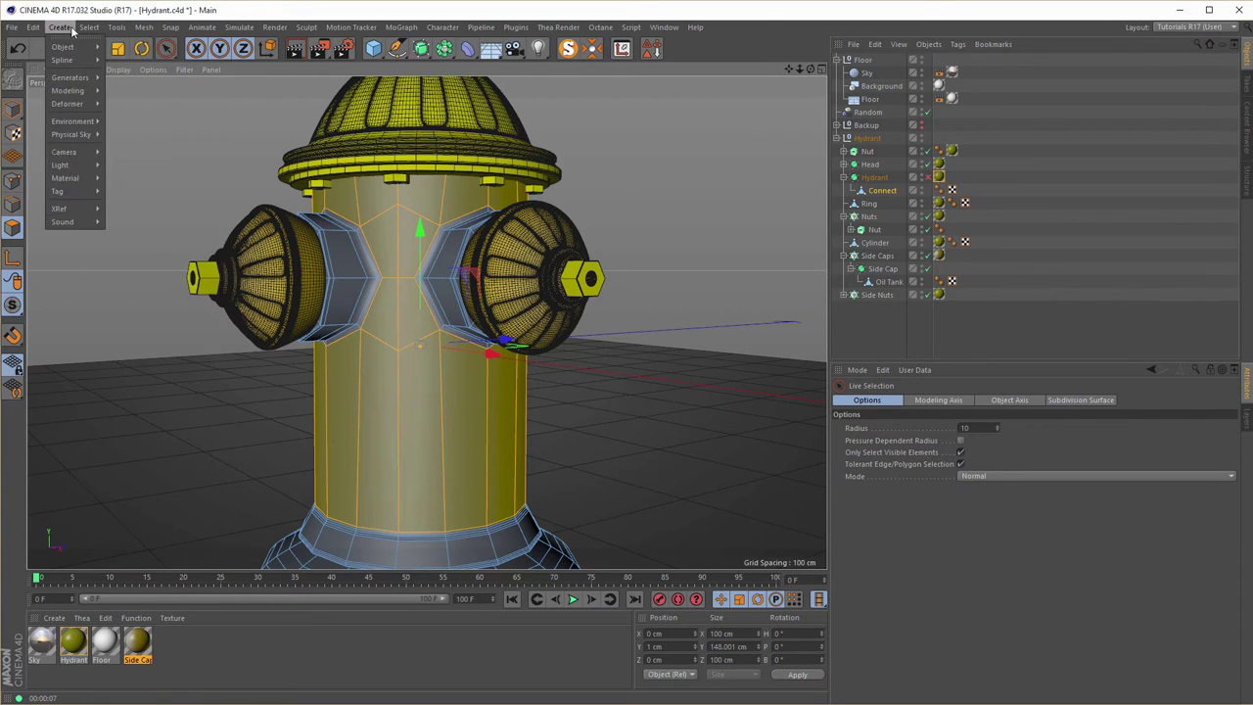
mouse_move(82, 33)
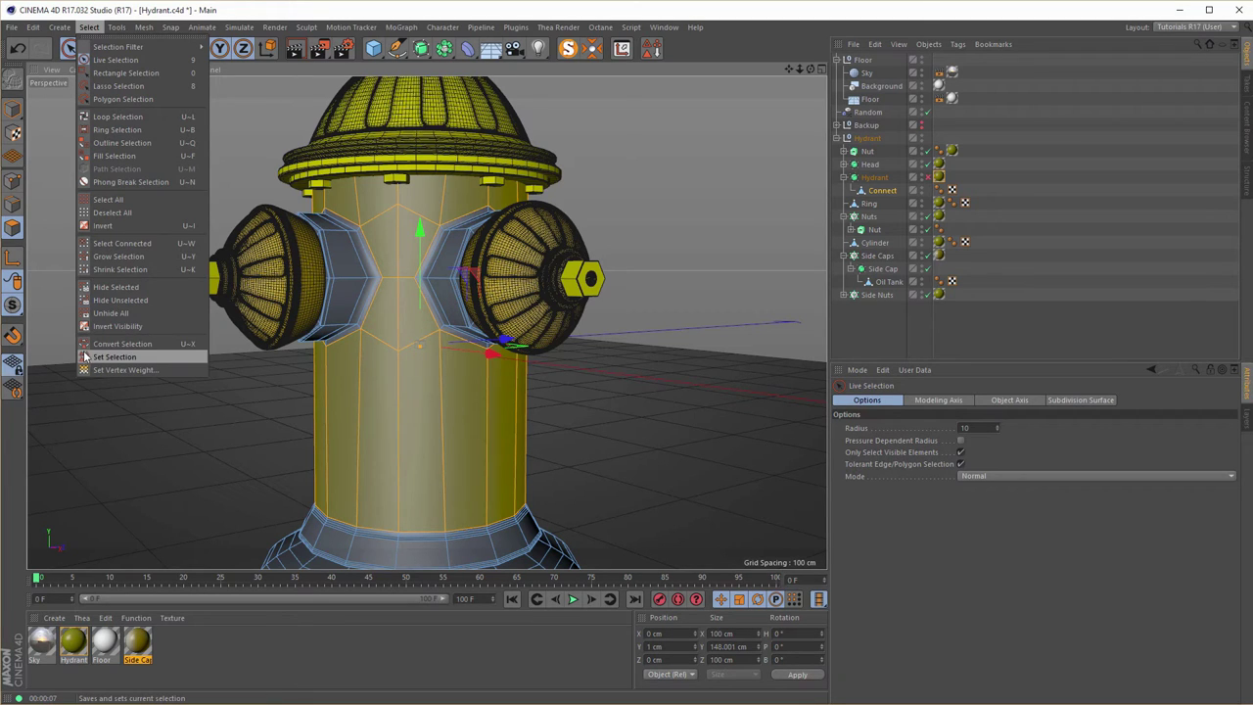
left_click(711, 66)
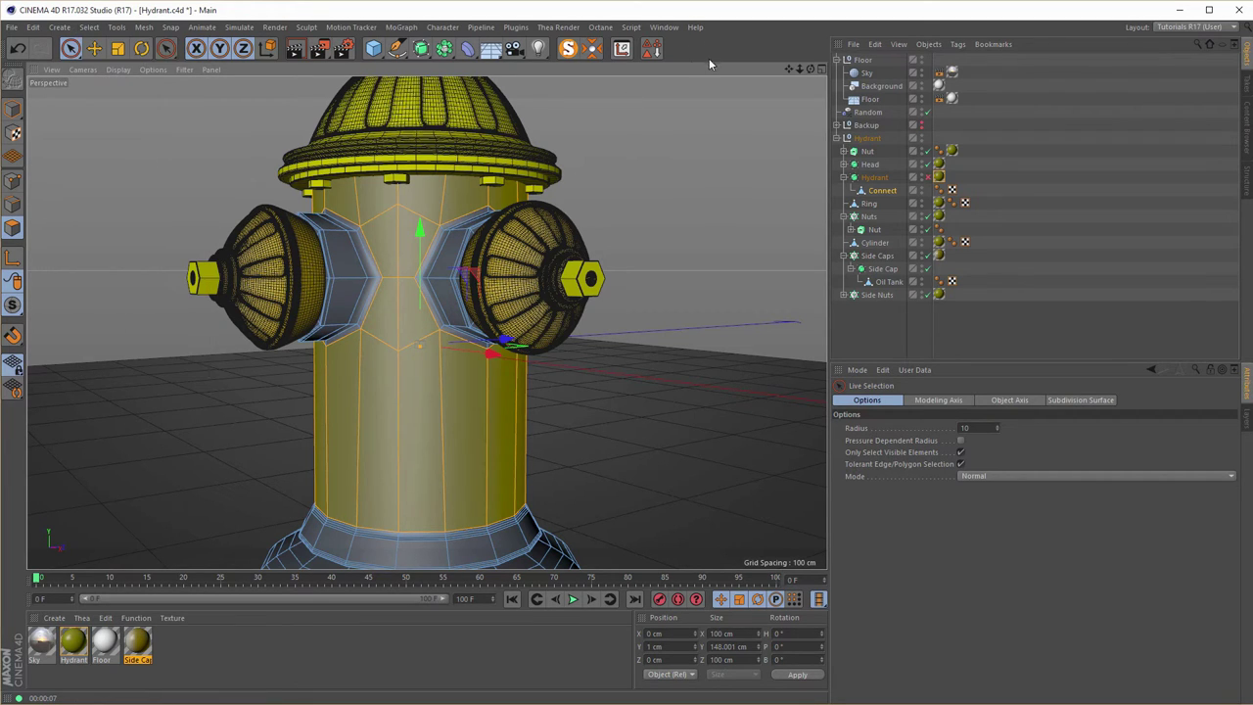
left_click(652, 49)
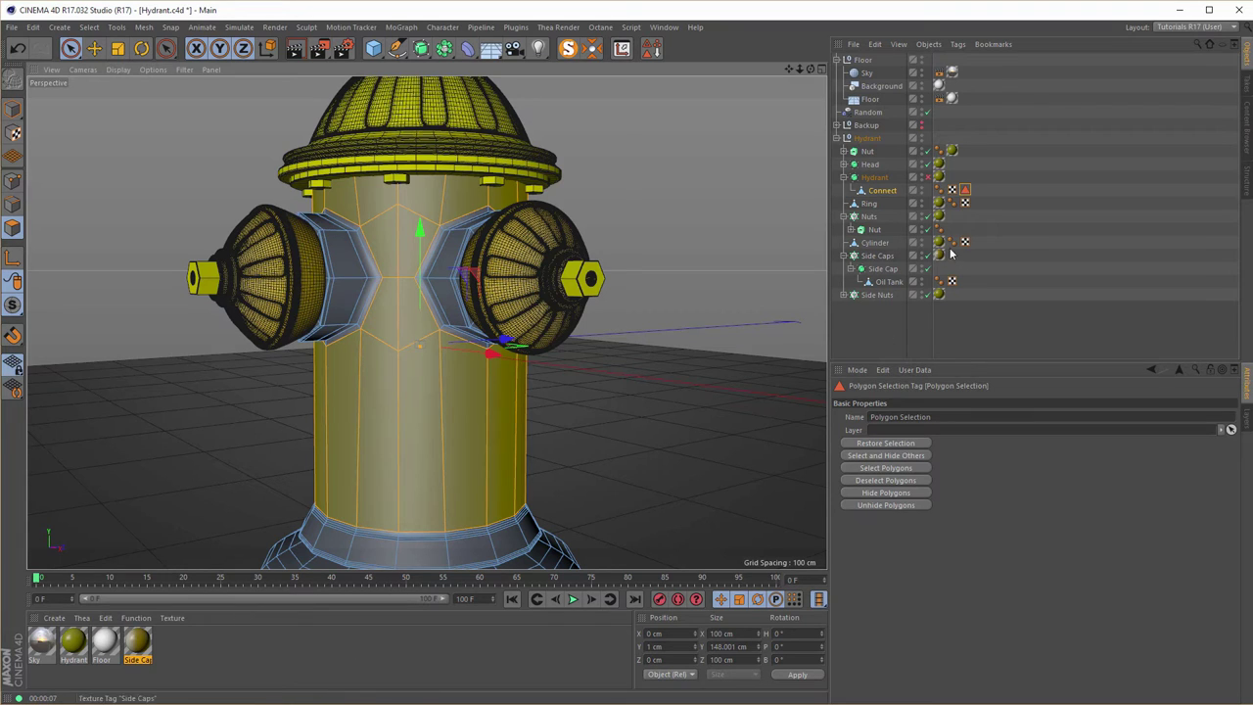
left_click_drag(937, 177, 936, 196)
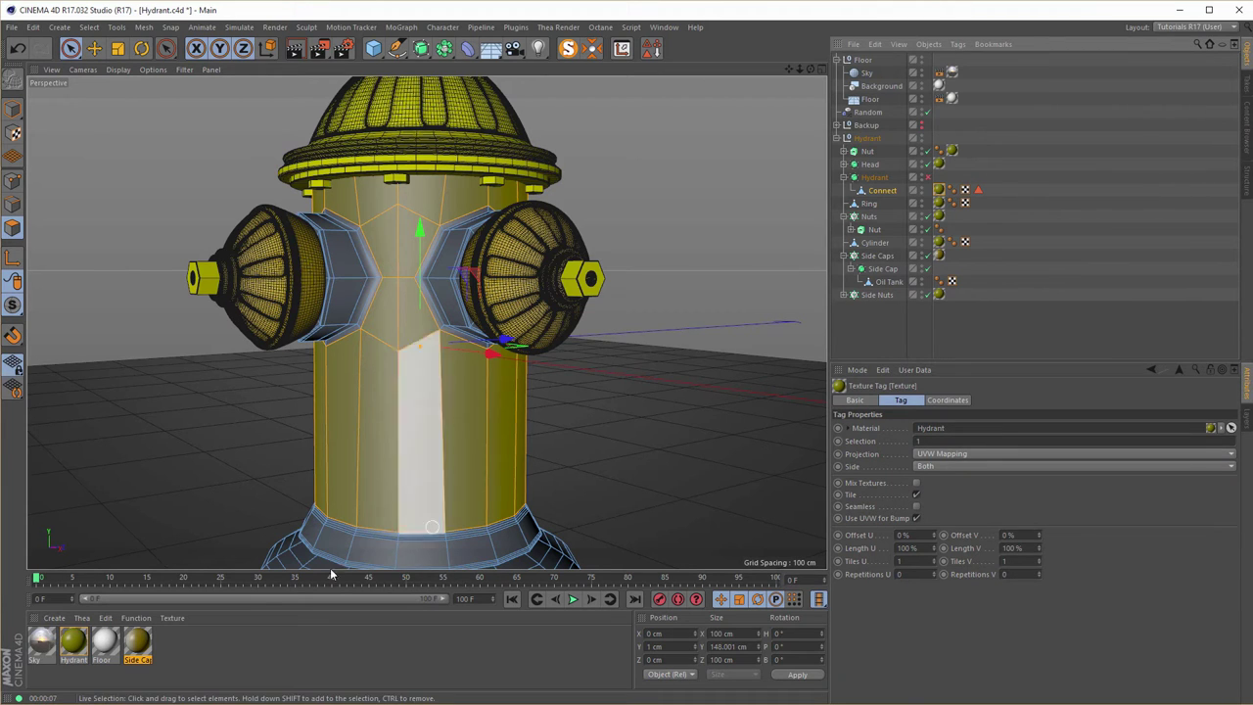
Create a new material named Displ with Color and Reflectance off and Displacement on.
double_click(186, 645)
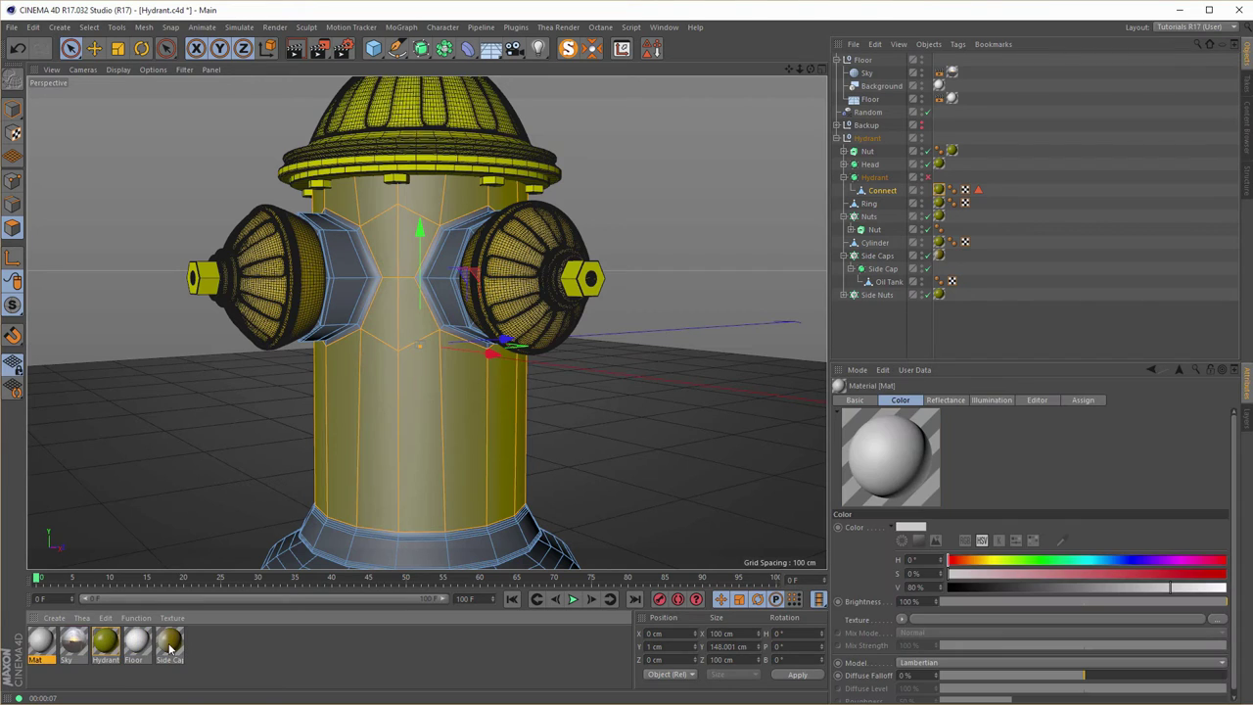
double_click(40, 641)
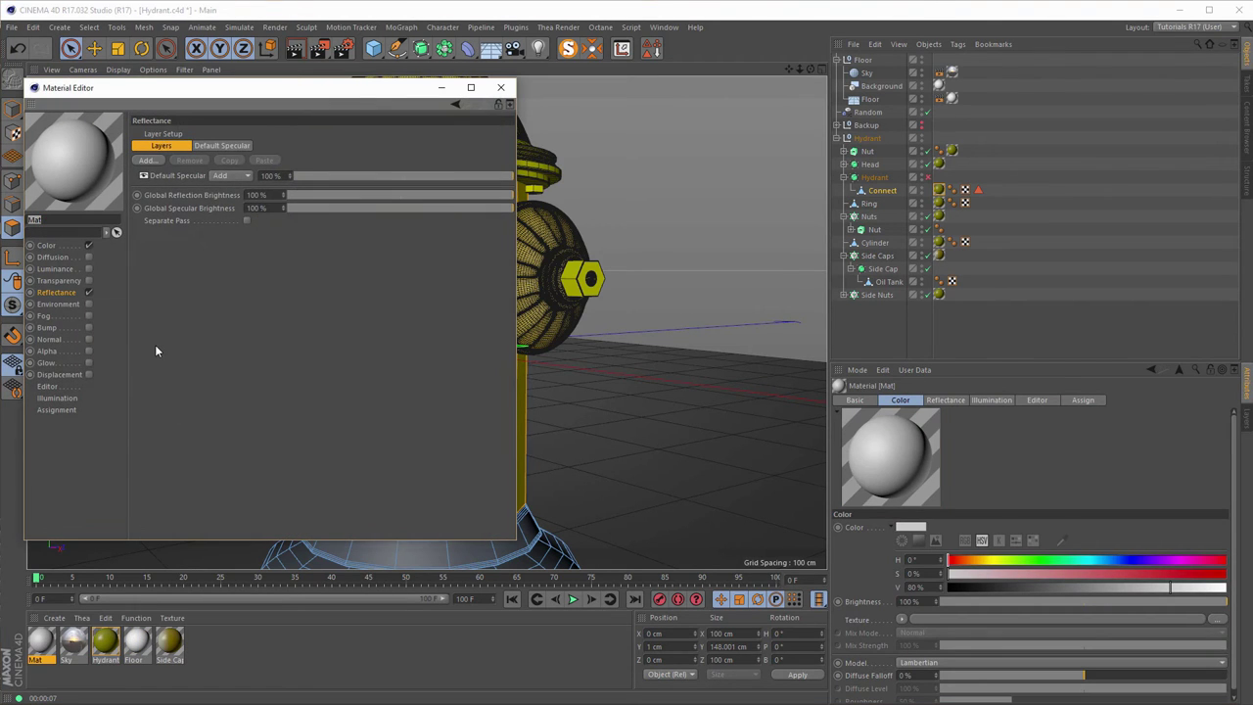
type("Displ")
left_click(88, 245)
left_click(89, 291)
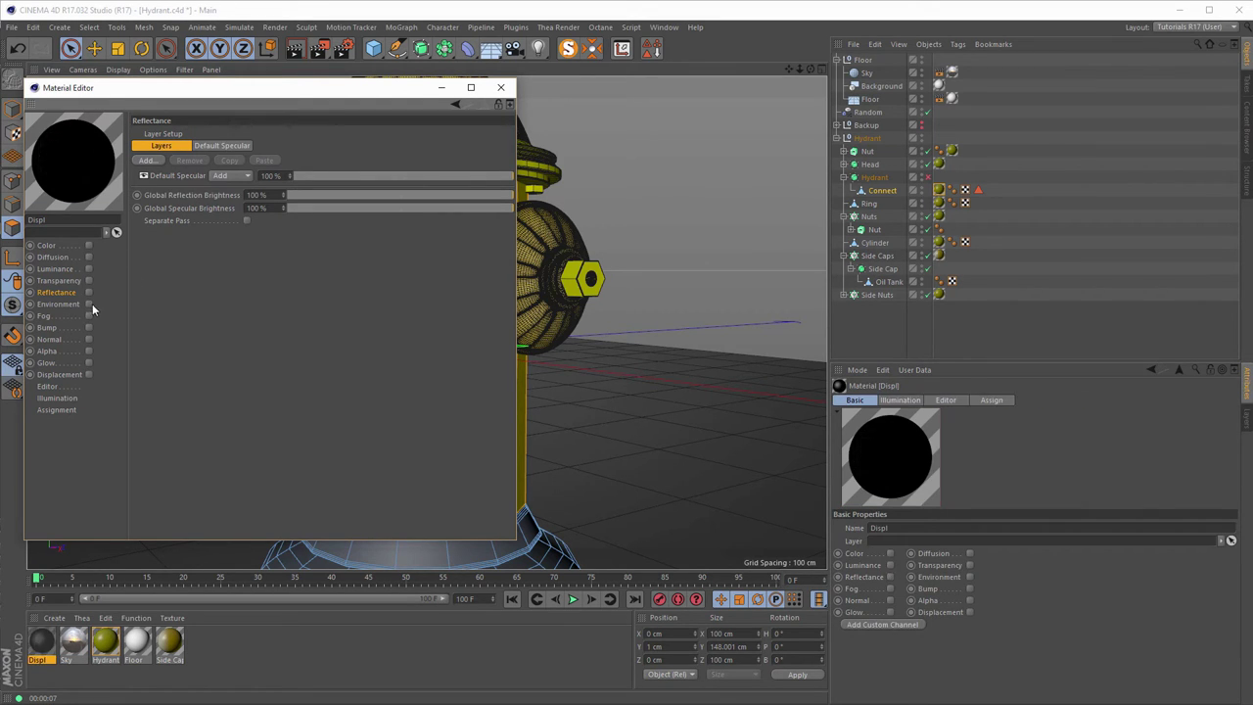
left_click(89, 374)
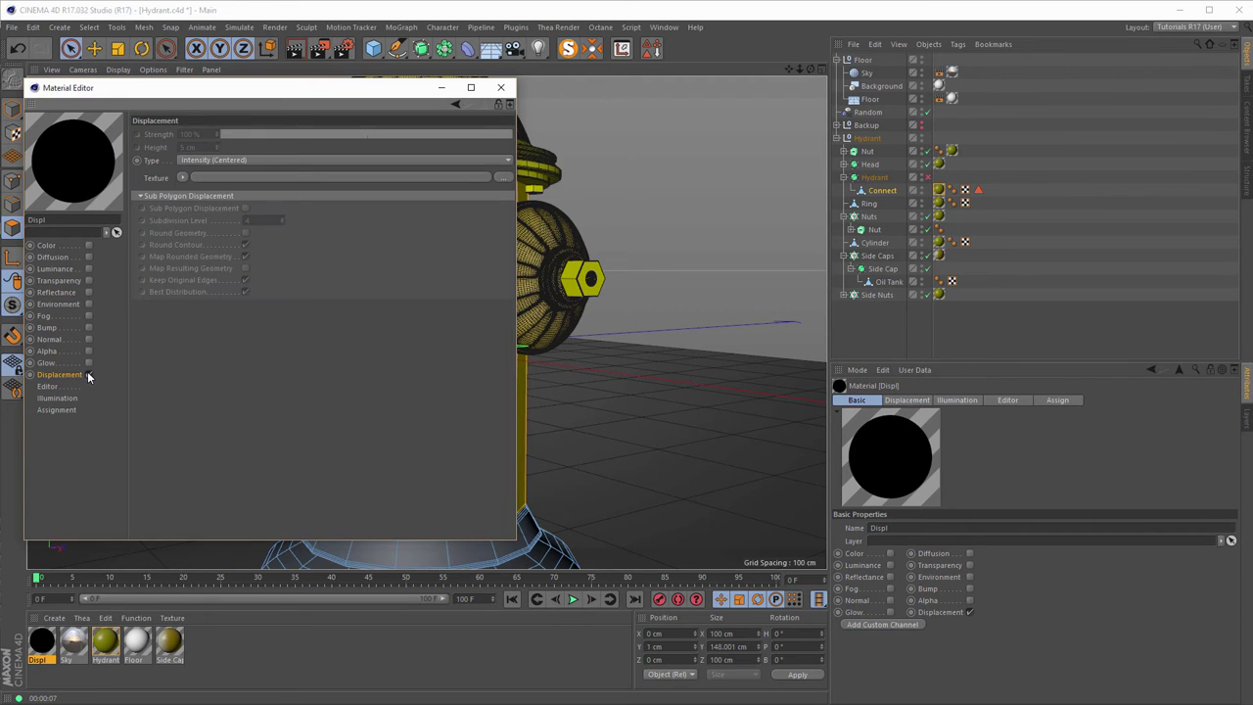
Use a Checkerboard displacement texture with U Frequency 30 and V Frequency 0.
left_click(182, 177)
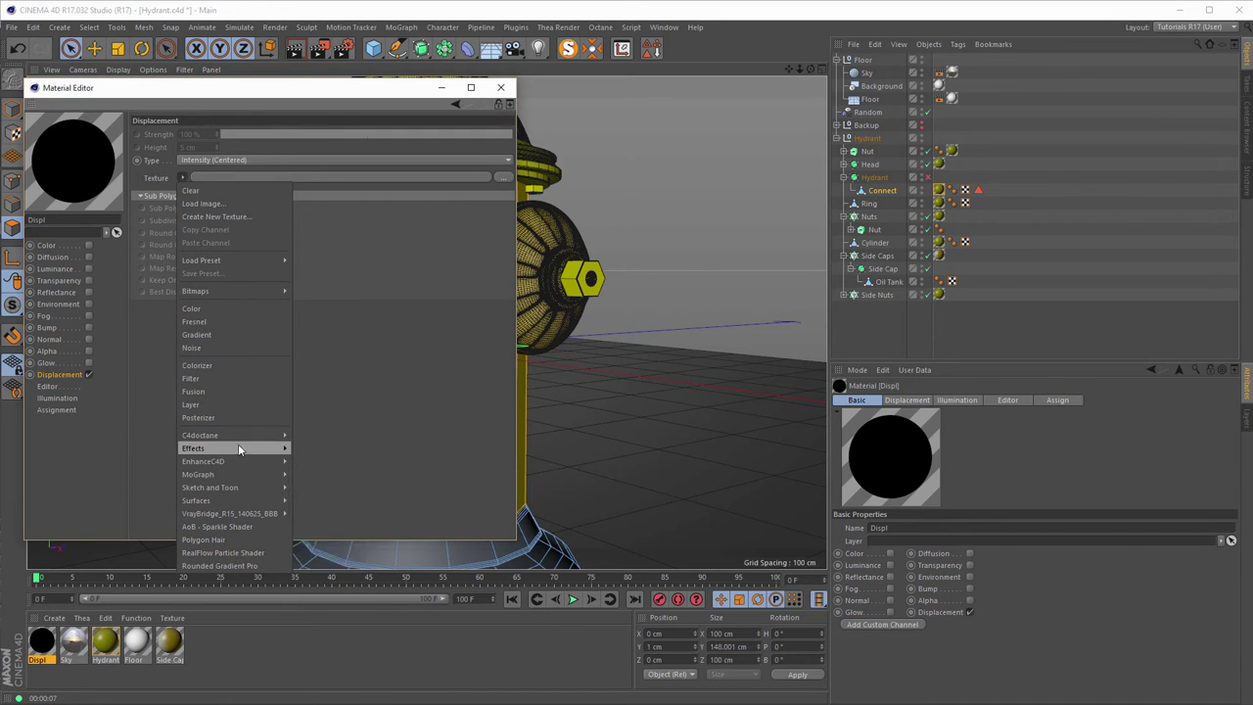
mouse_move(239, 499)
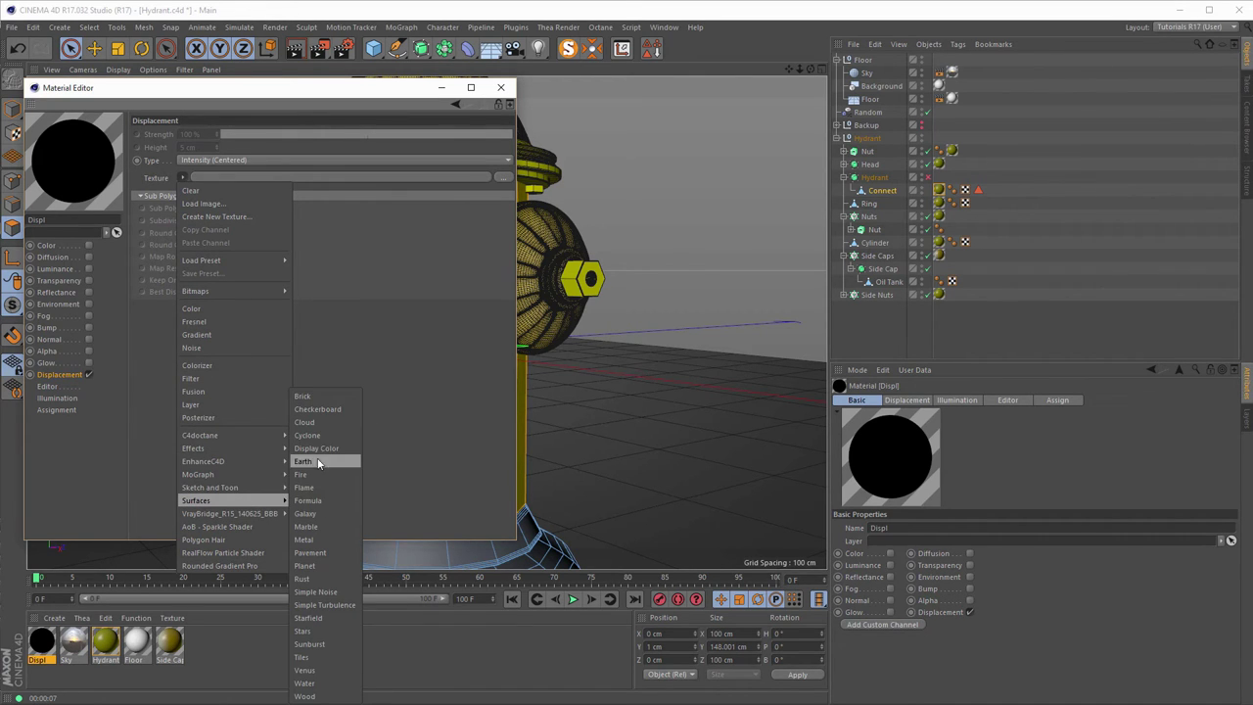
left_click(328, 409)
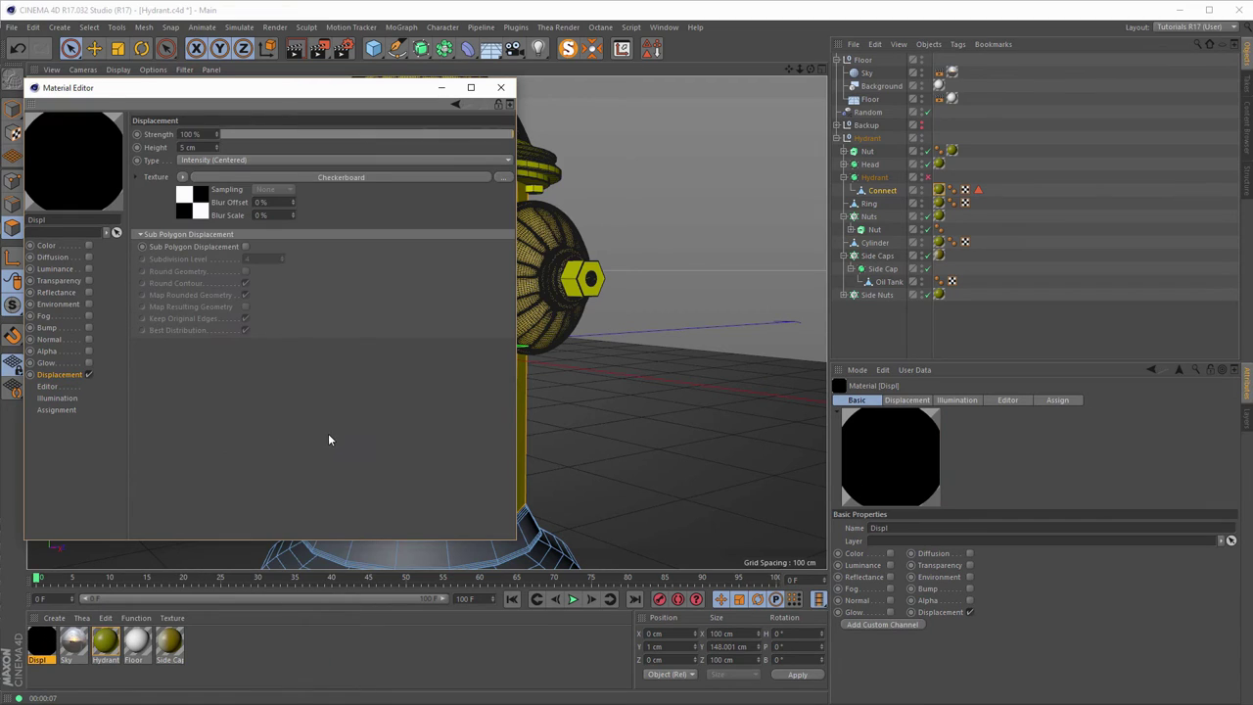
left_click(203, 216)
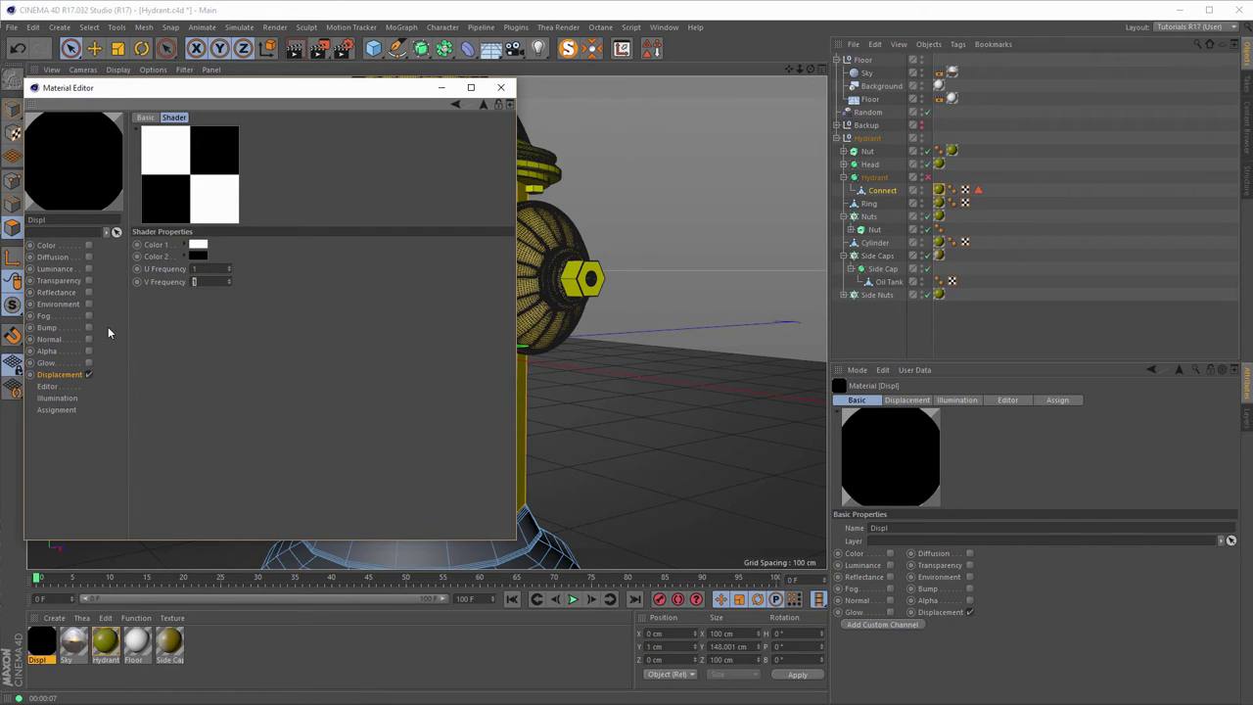
type("0")
key("Return")
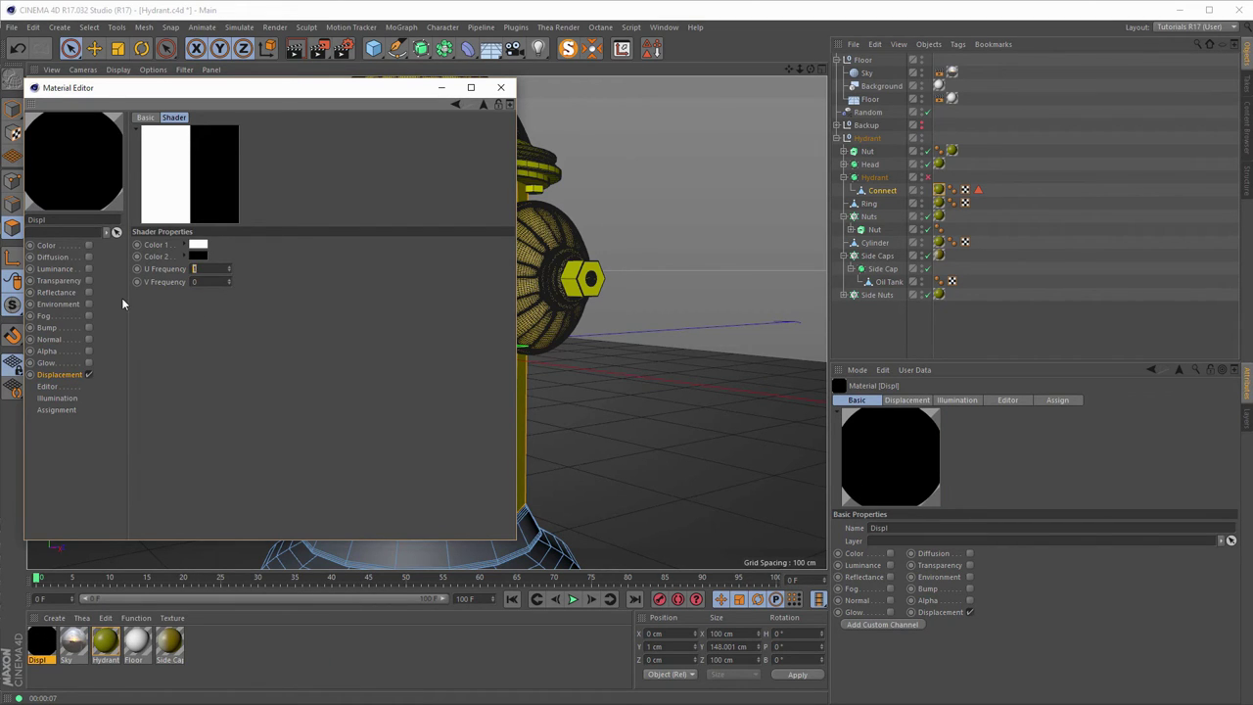
type("30")
key("Return")
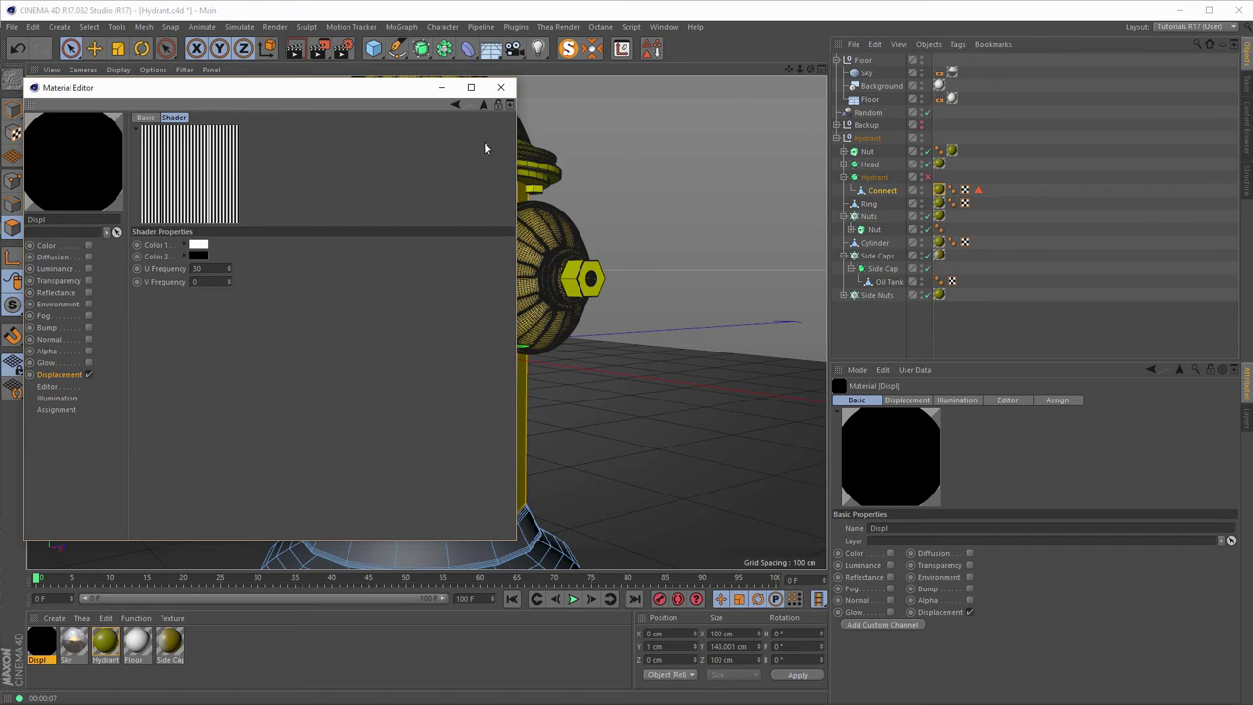
left_click(483, 105)
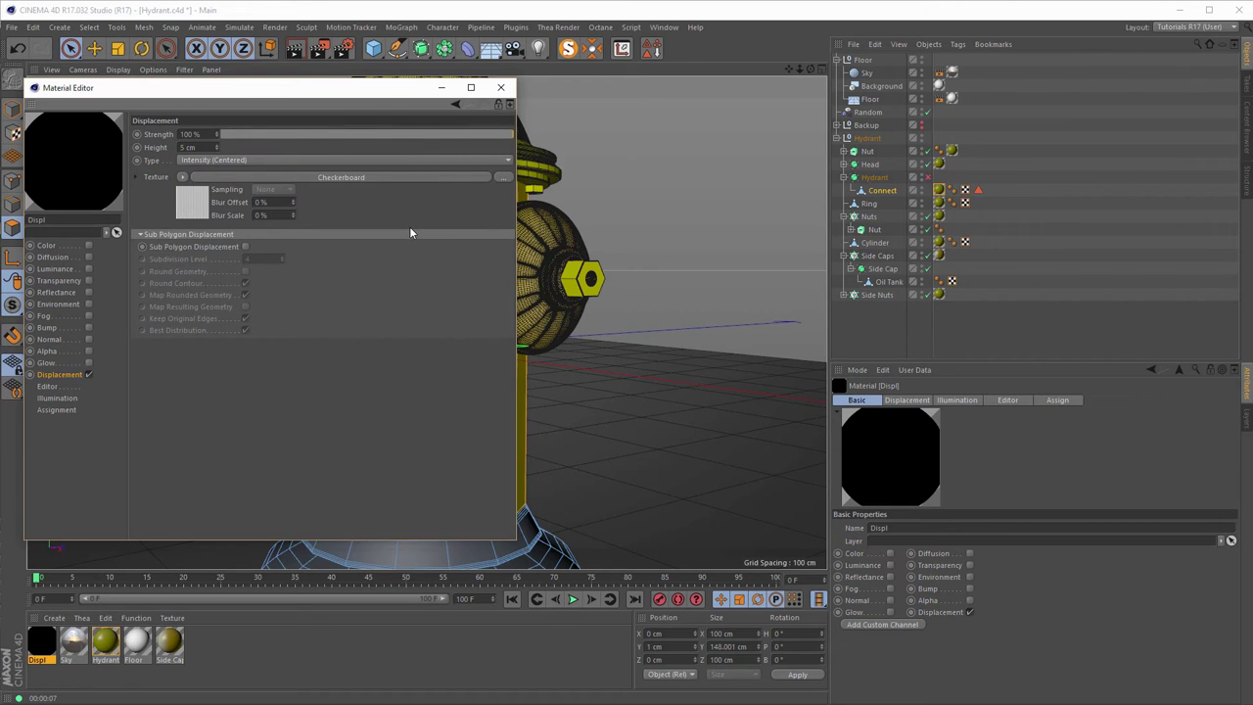
Enable Sub Polygon Displacement and Round Geometry, type Intensity, height -1 cm, strength -100%.
left_click(246, 246)
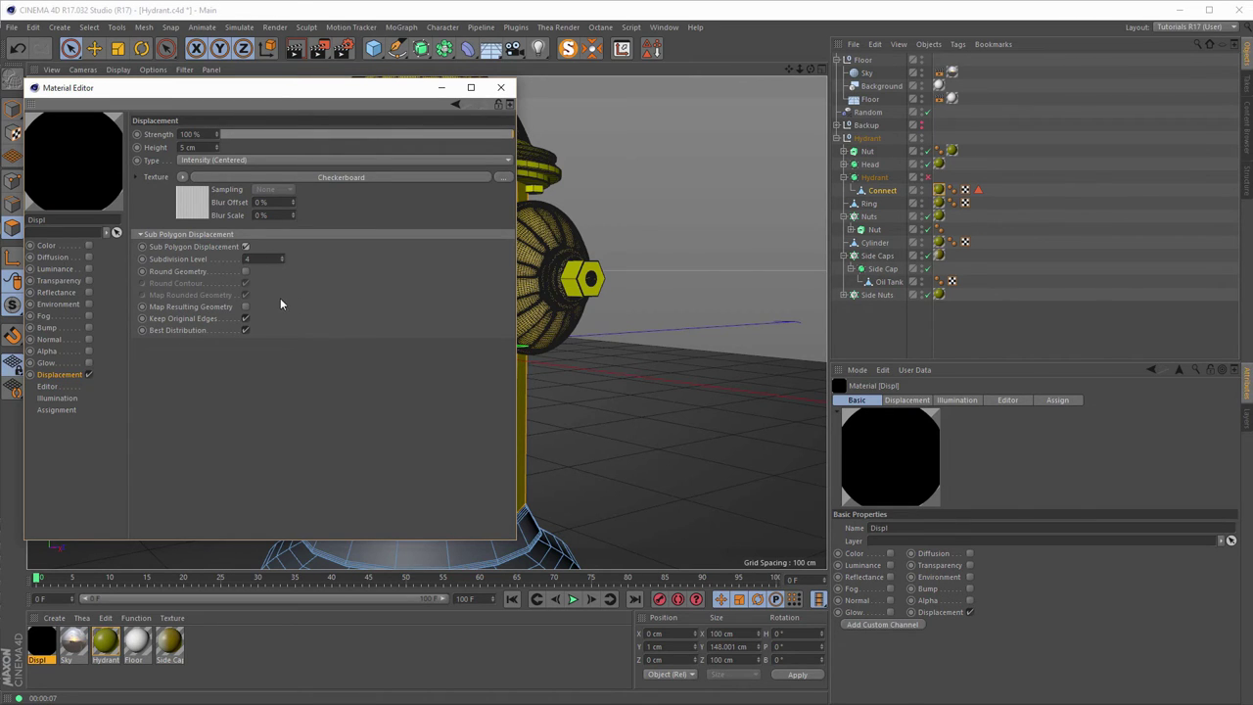
left_click(246, 271)
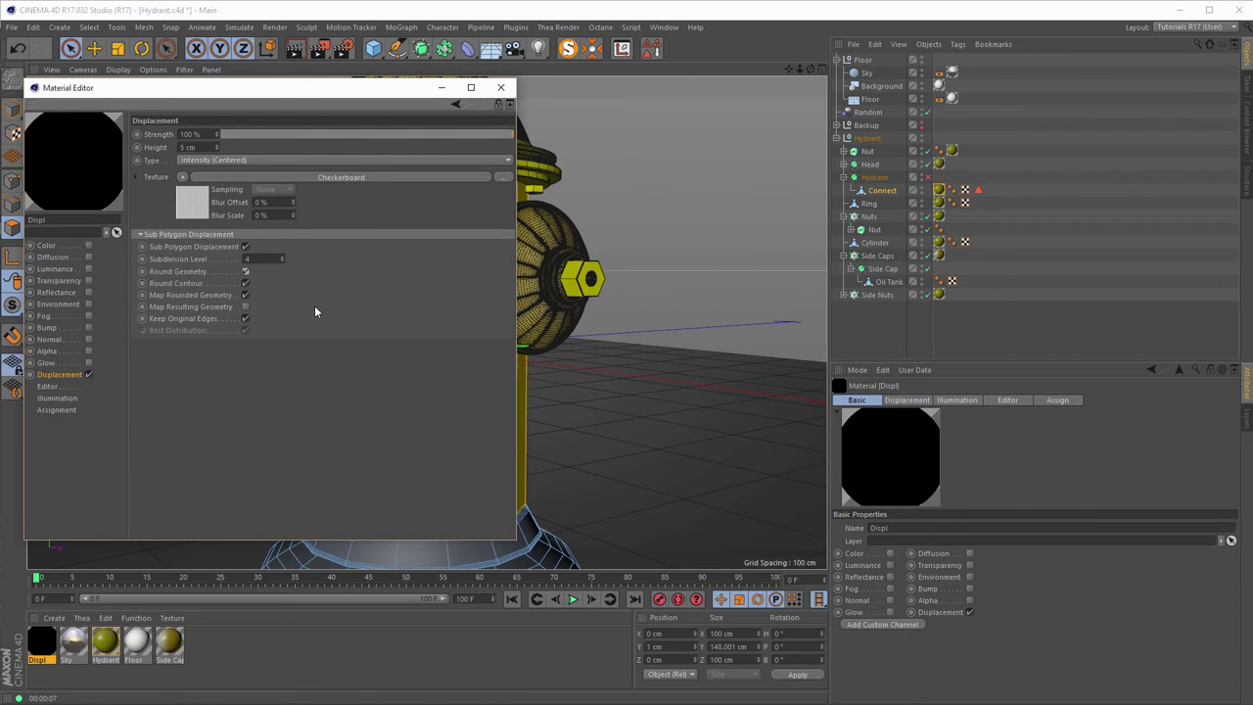
left_click(238, 161)
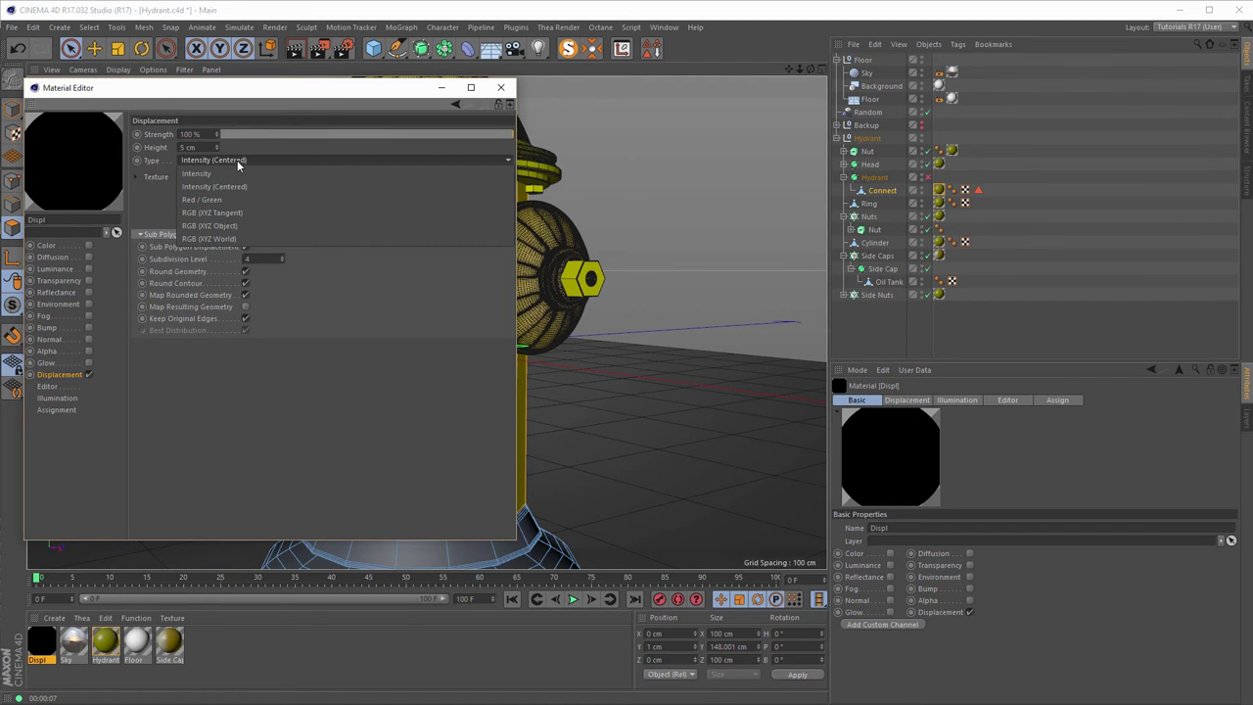
left_click(238, 173)
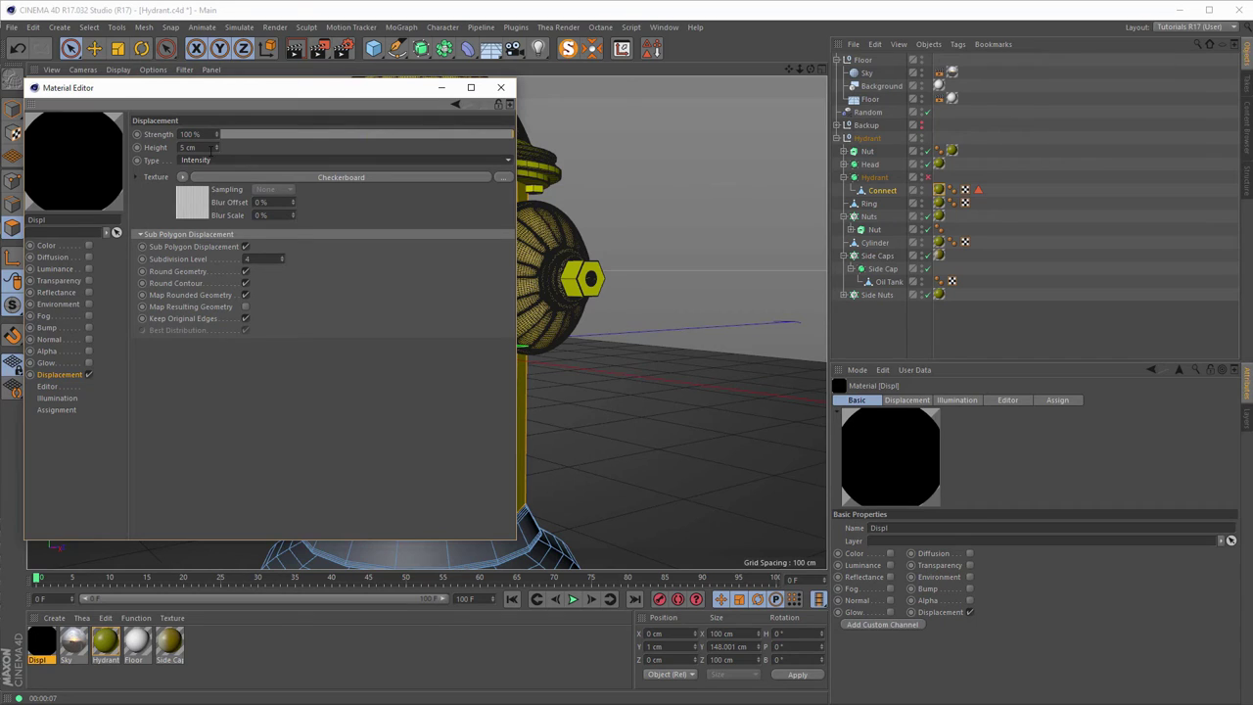
left_click(209, 148)
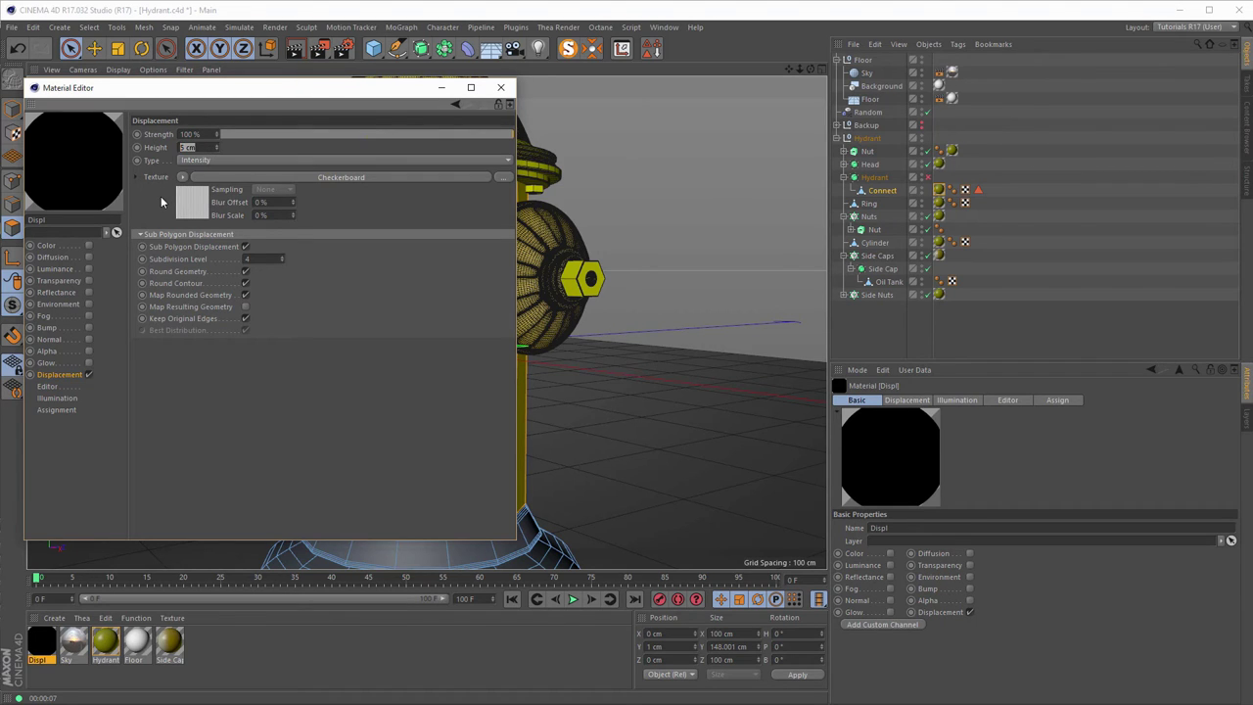
key("BackSpace")
type("-1")
key("Return")
left_click_drag(242, 140, 220, 139)
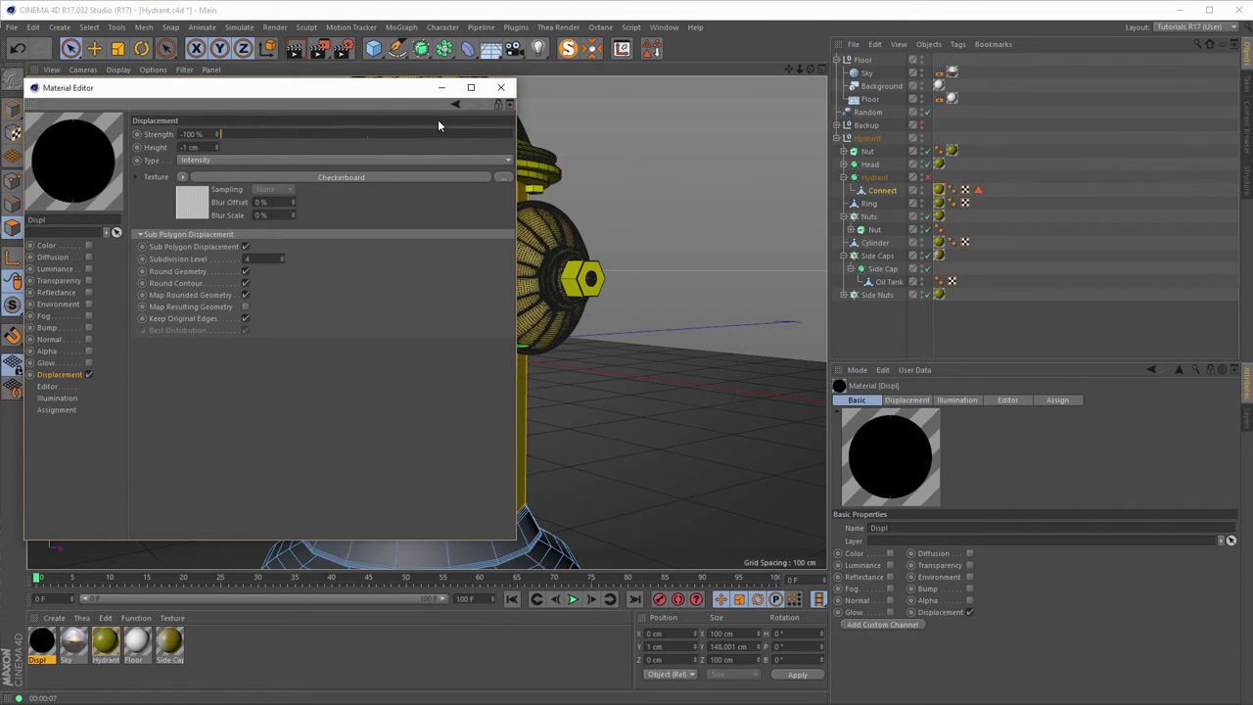
left_click_drag(413, 97, 432, 83)
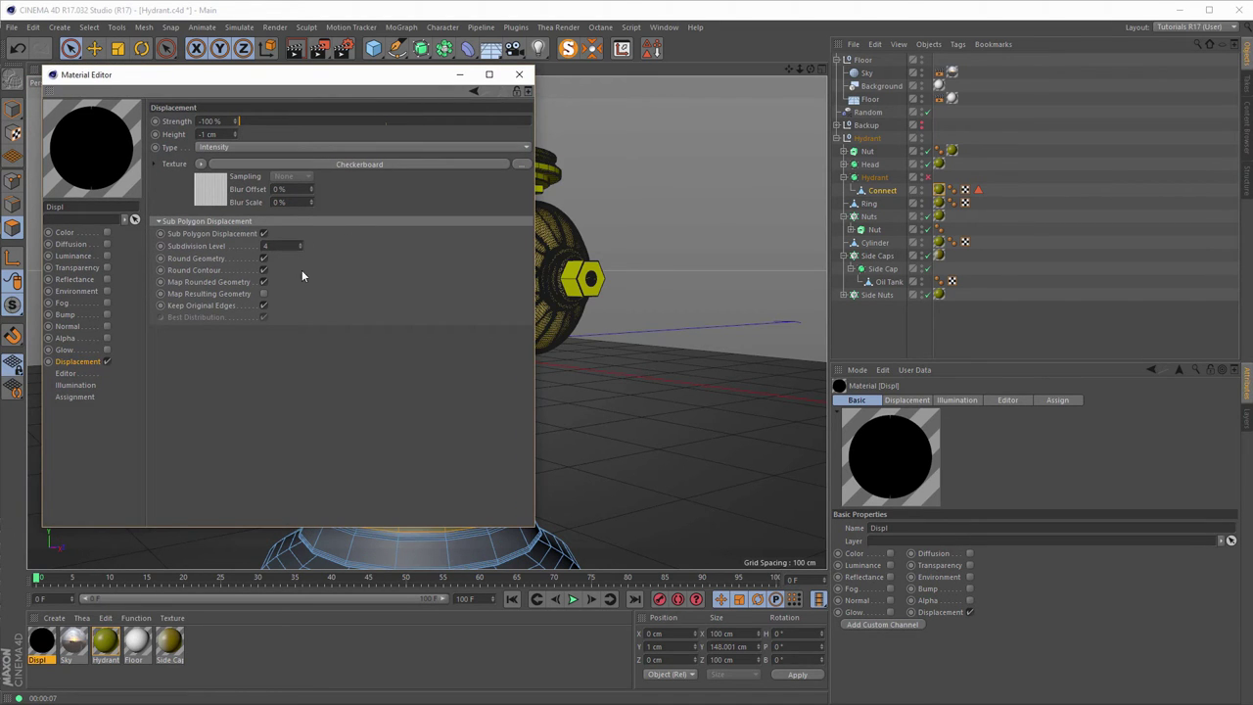
left_click(42, 645)
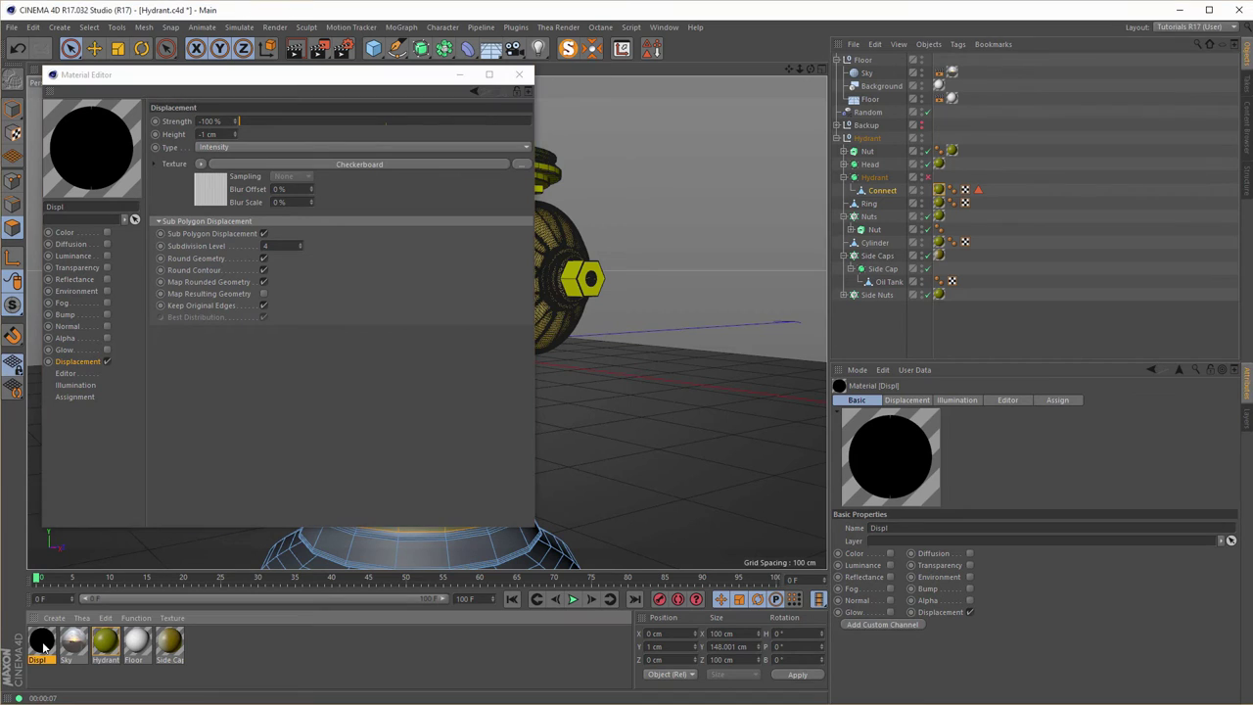
Apply the Displ material to Connect, limited to the Polygon Selection.
left_click_drag(42, 646, 882, 194)
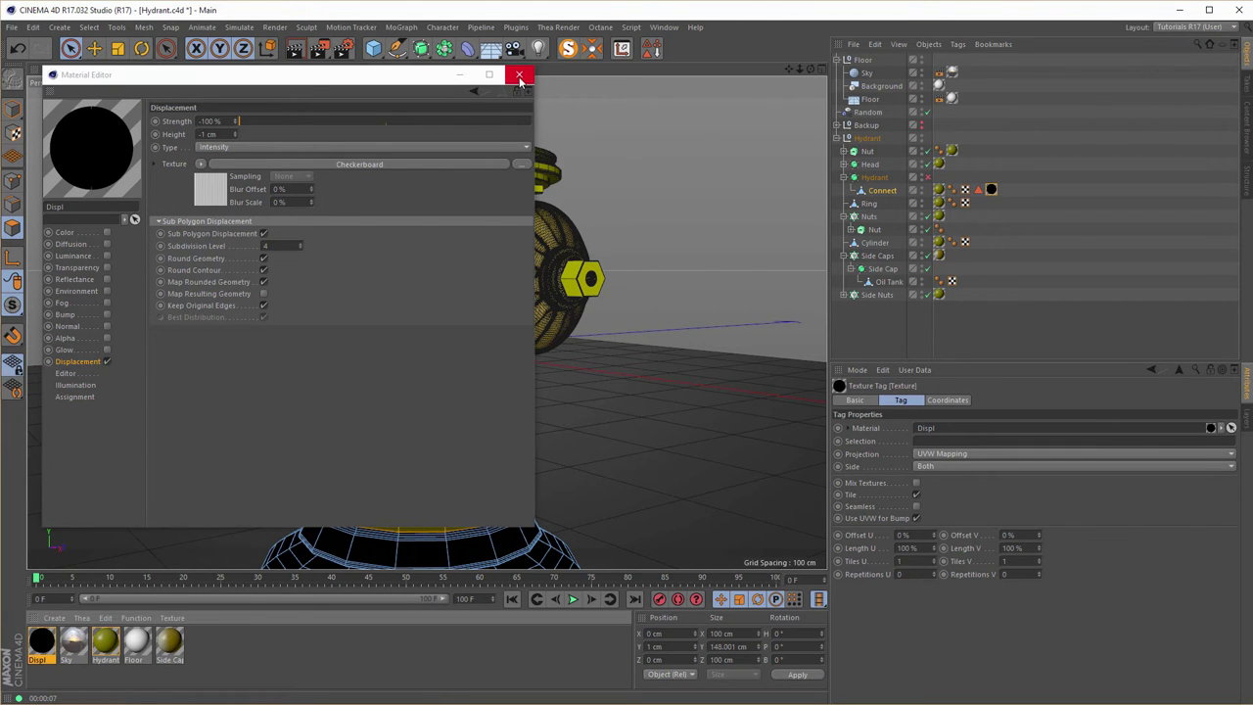
left_click(519, 78)
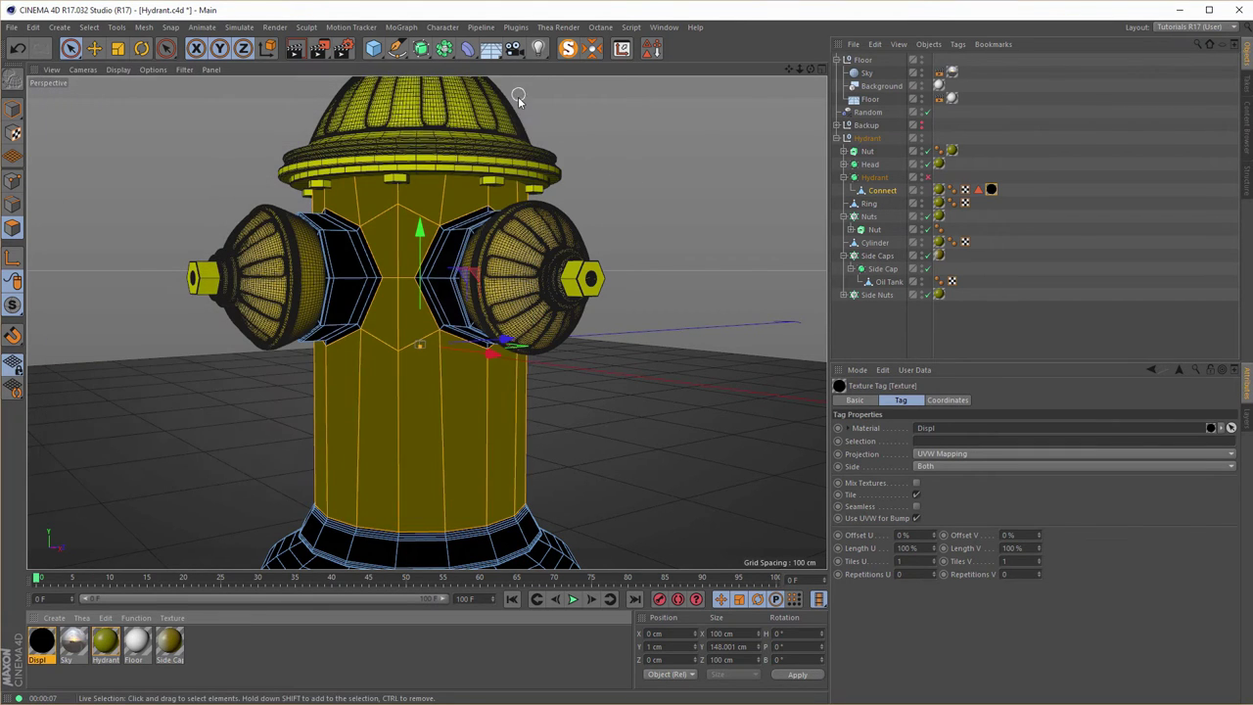
left_click(12, 109)
scroll(401, 345, "up", 5)
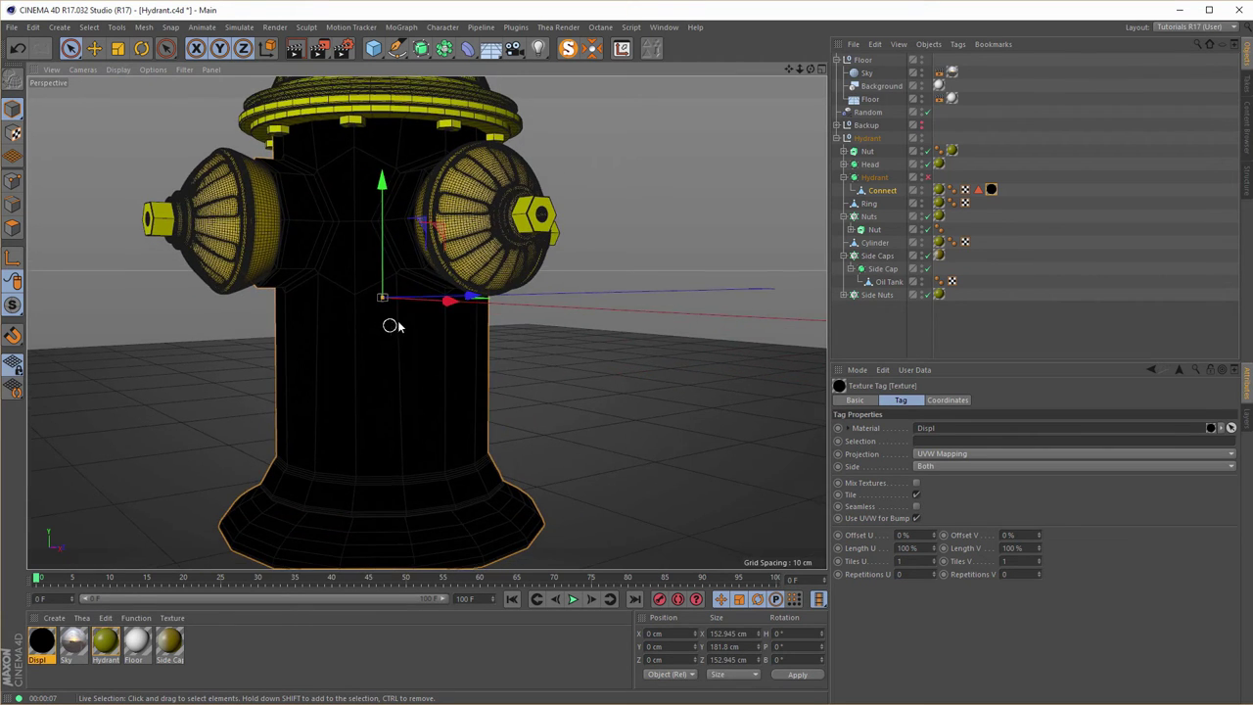
scroll(389, 326, "down", 5)
left_click_drag(414, 300, 411, 361, "alt")
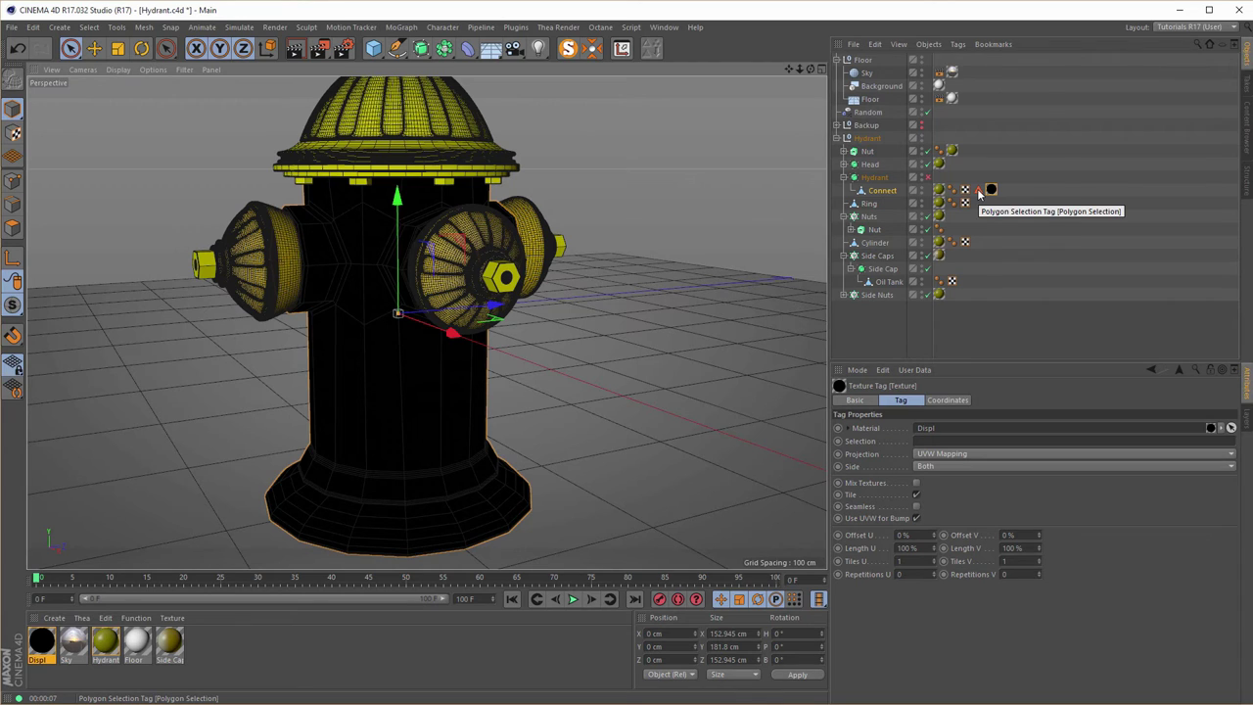
left_click_drag(979, 194, 935, 448)
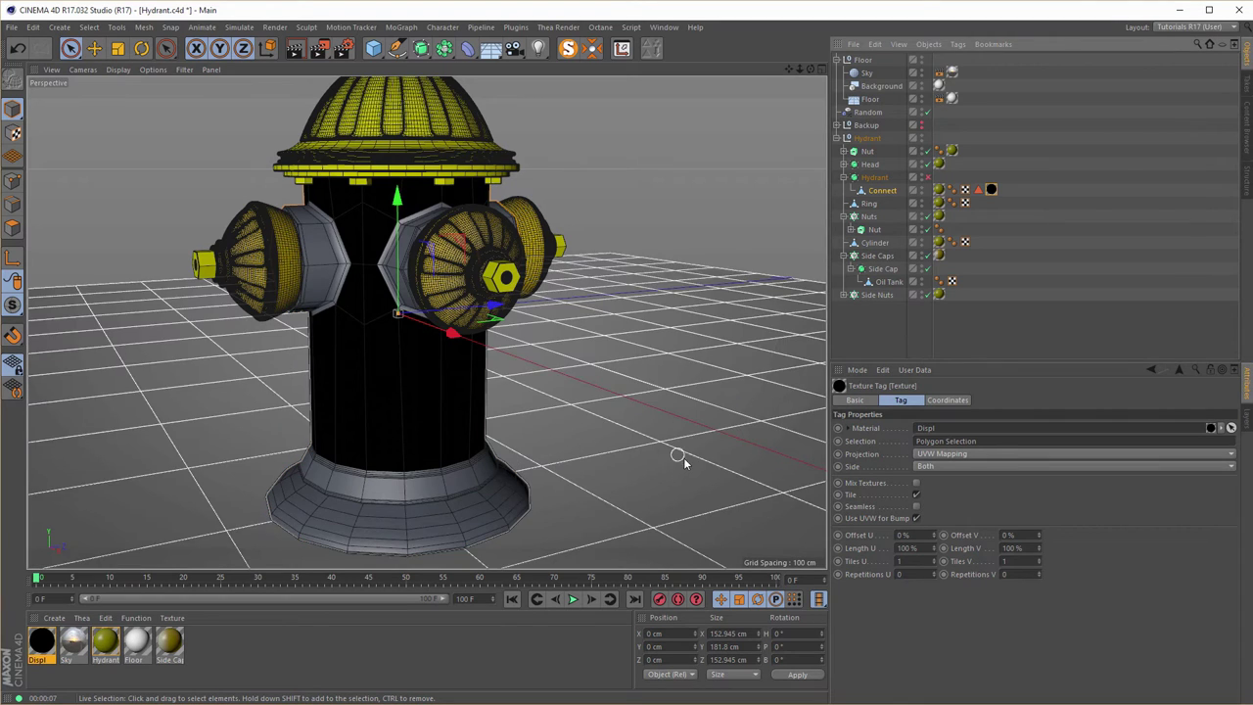
Turn on Mix Textures for the Displ tag and render a viewport preview.
left_click(938, 190)
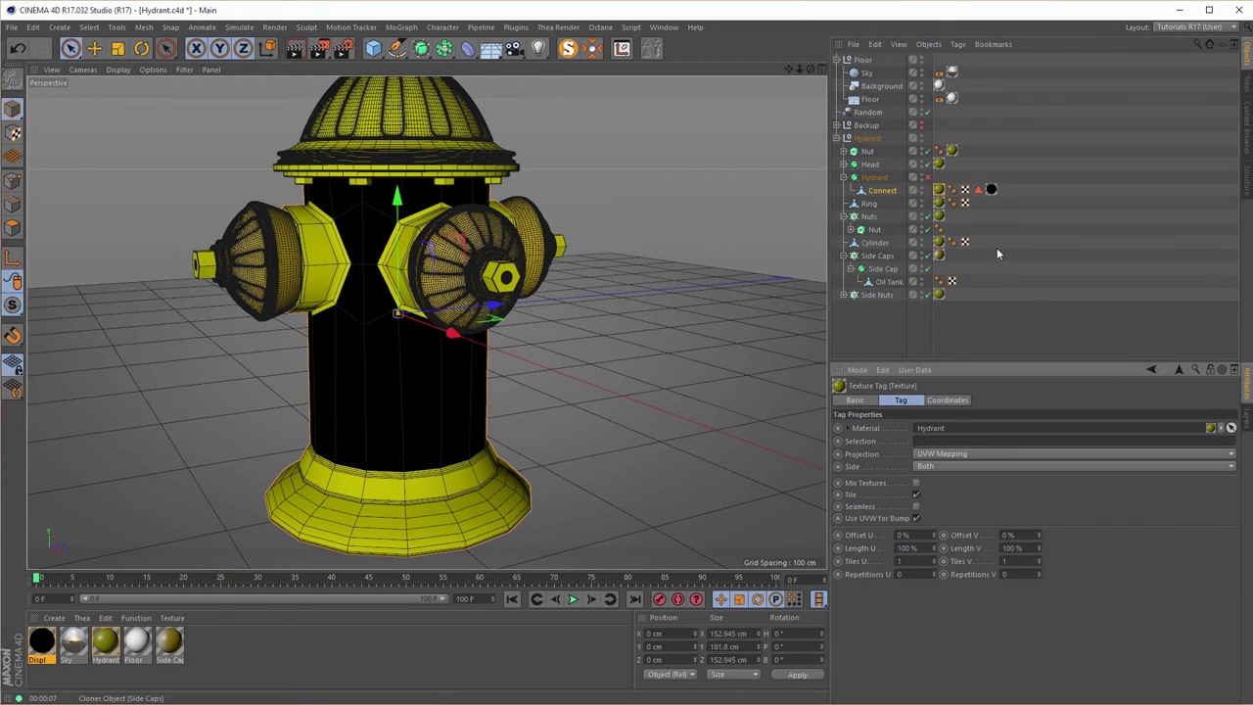
left_click(992, 192)
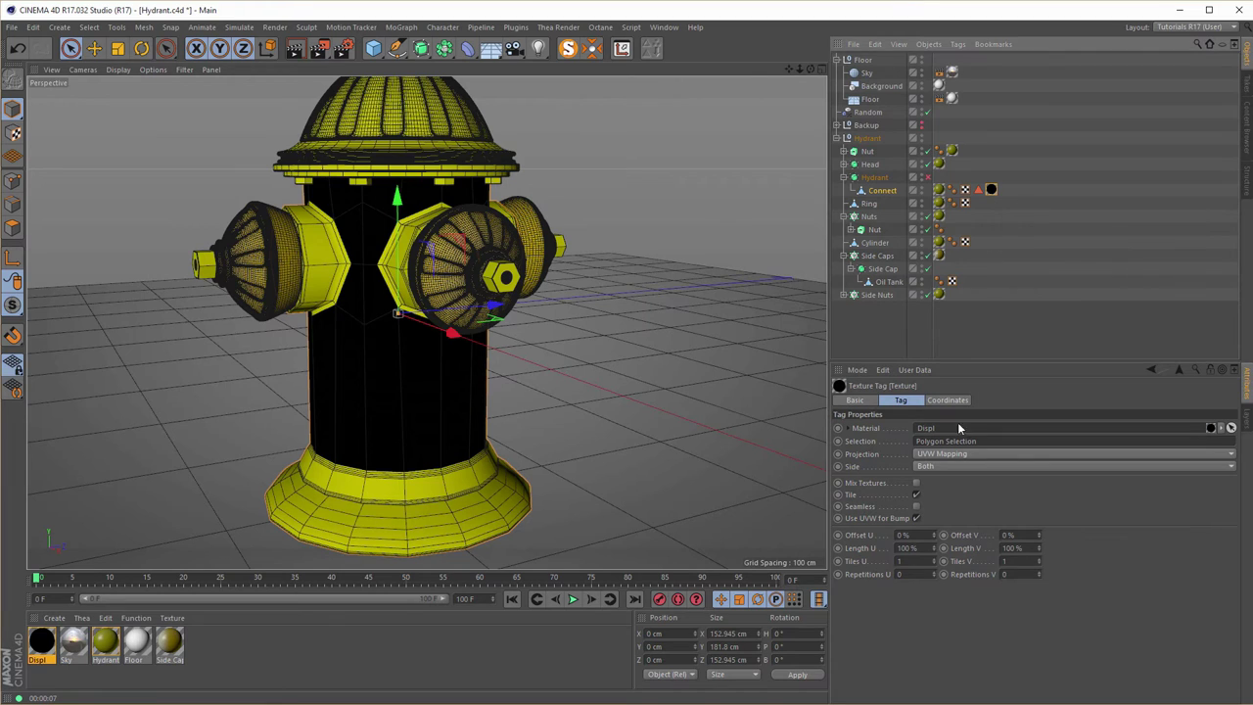
left_click(916, 483)
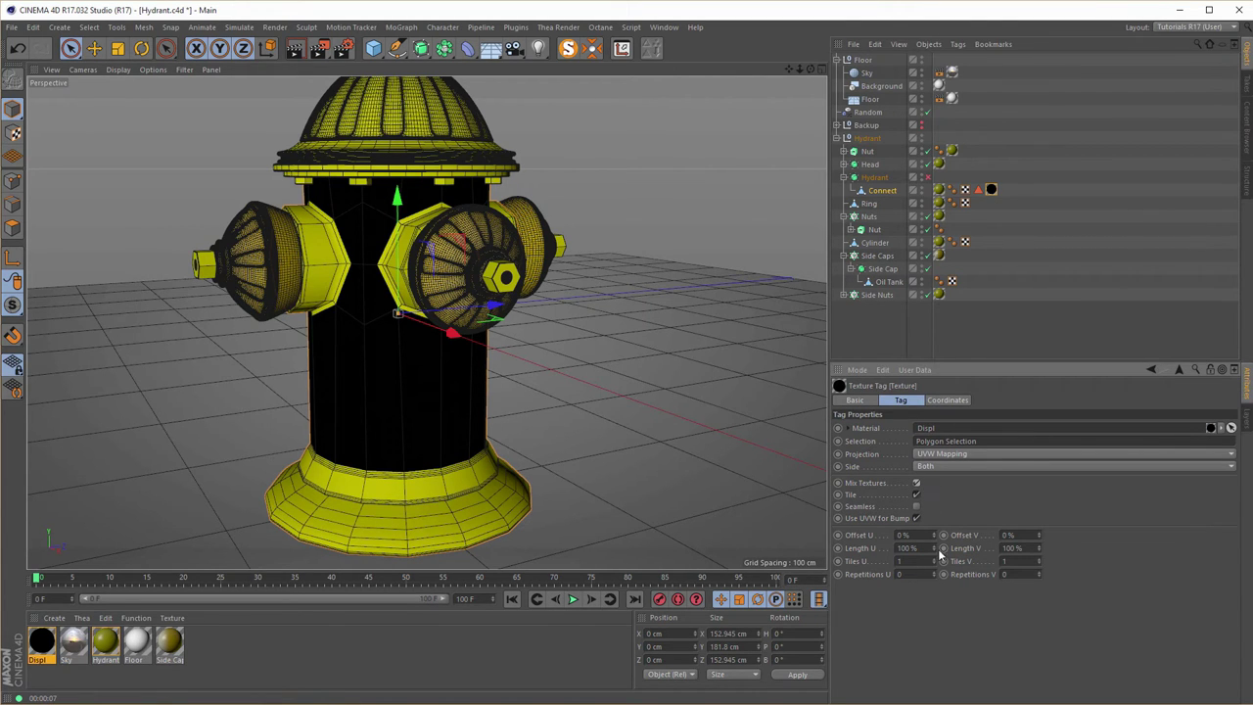
scroll(382, 291, "up", 5)
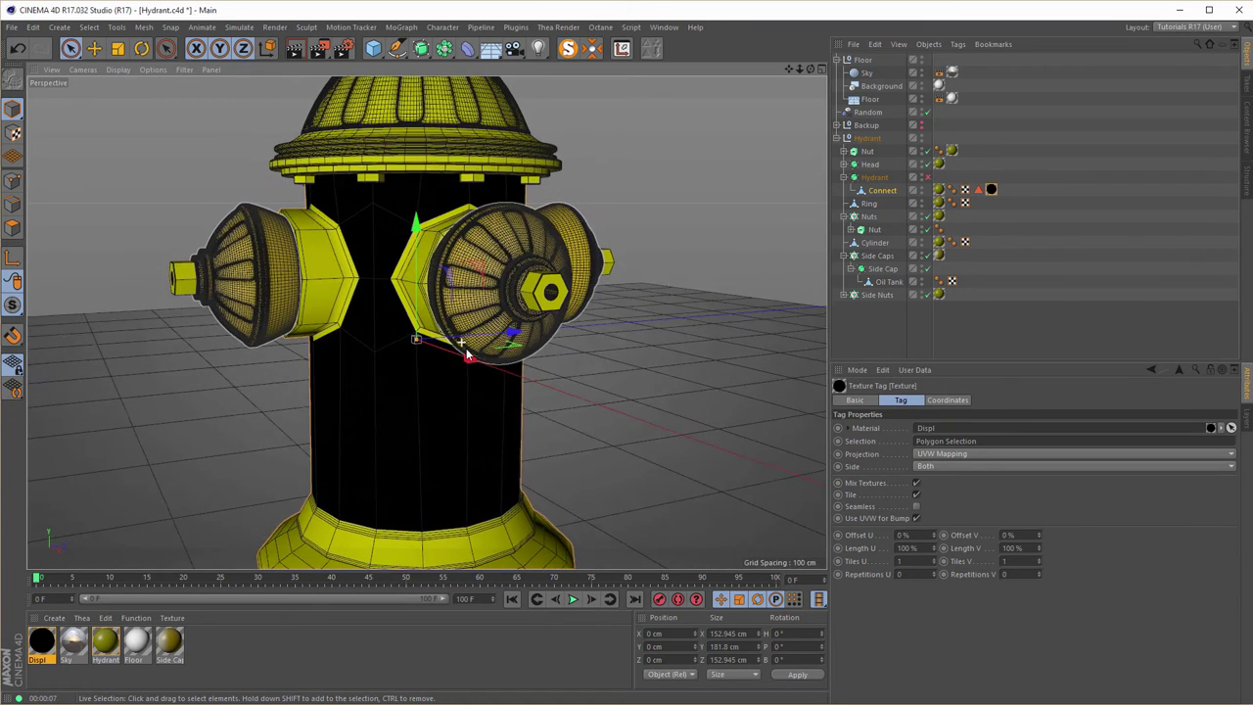
scroll(468, 355, "up", 1)
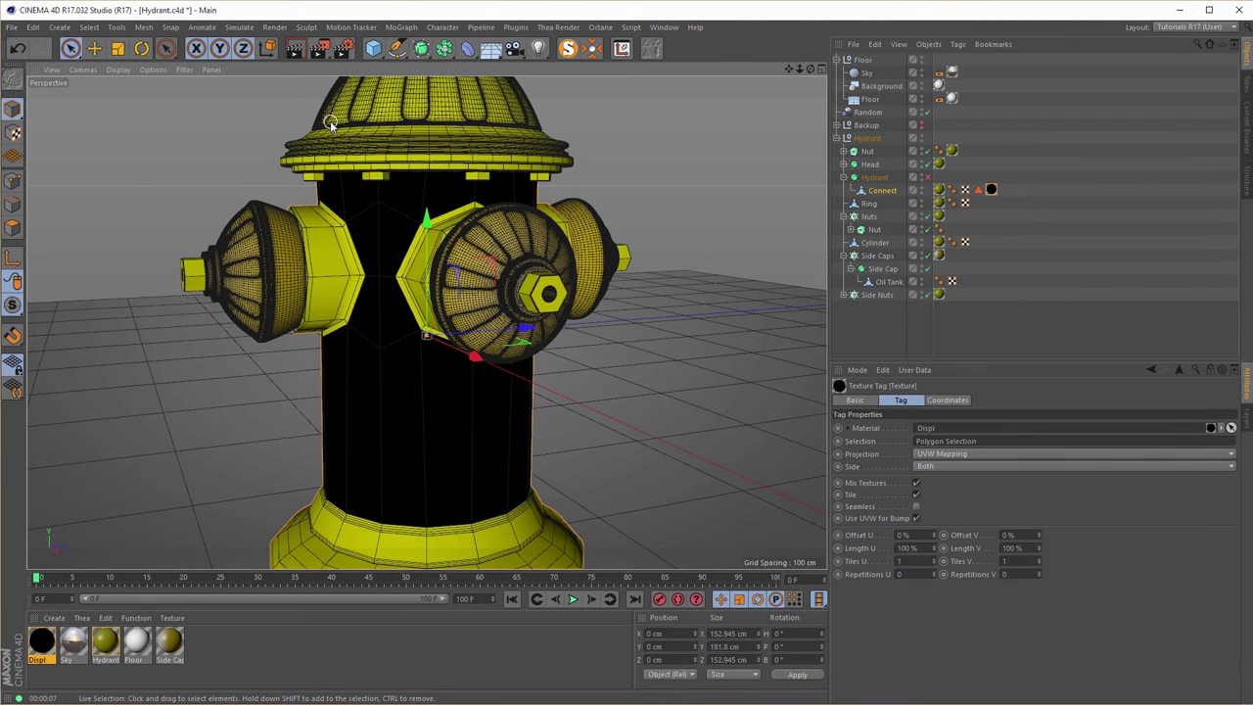
key("ctrl+r")
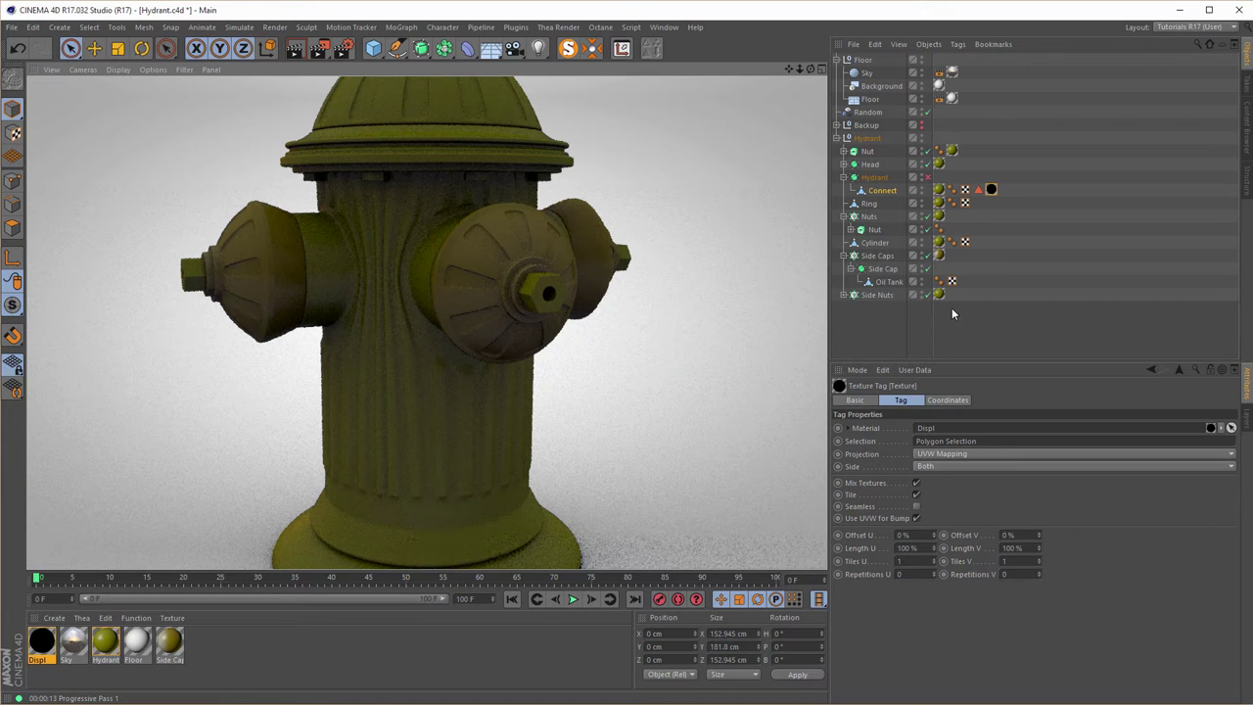
Switch the Displ tag to Cylindrical projection and fit it to the Connect object.
left_click(991, 189)
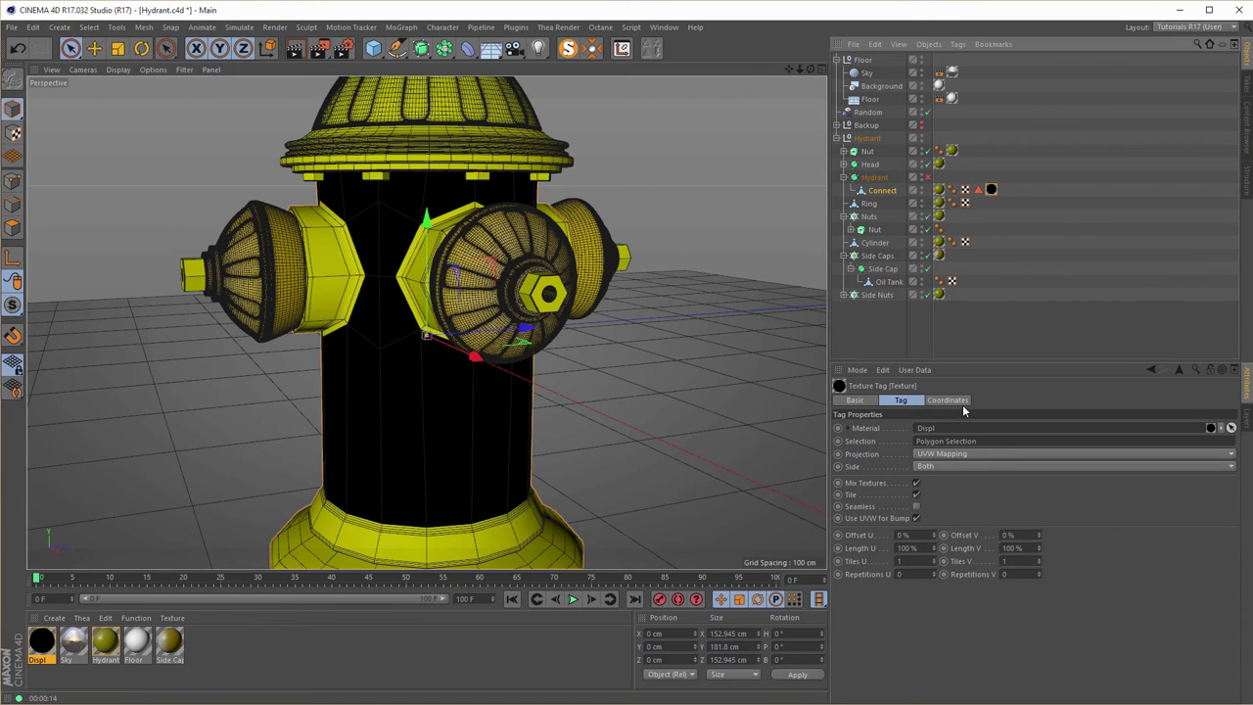
left_click(946, 457)
left_click(947, 486)
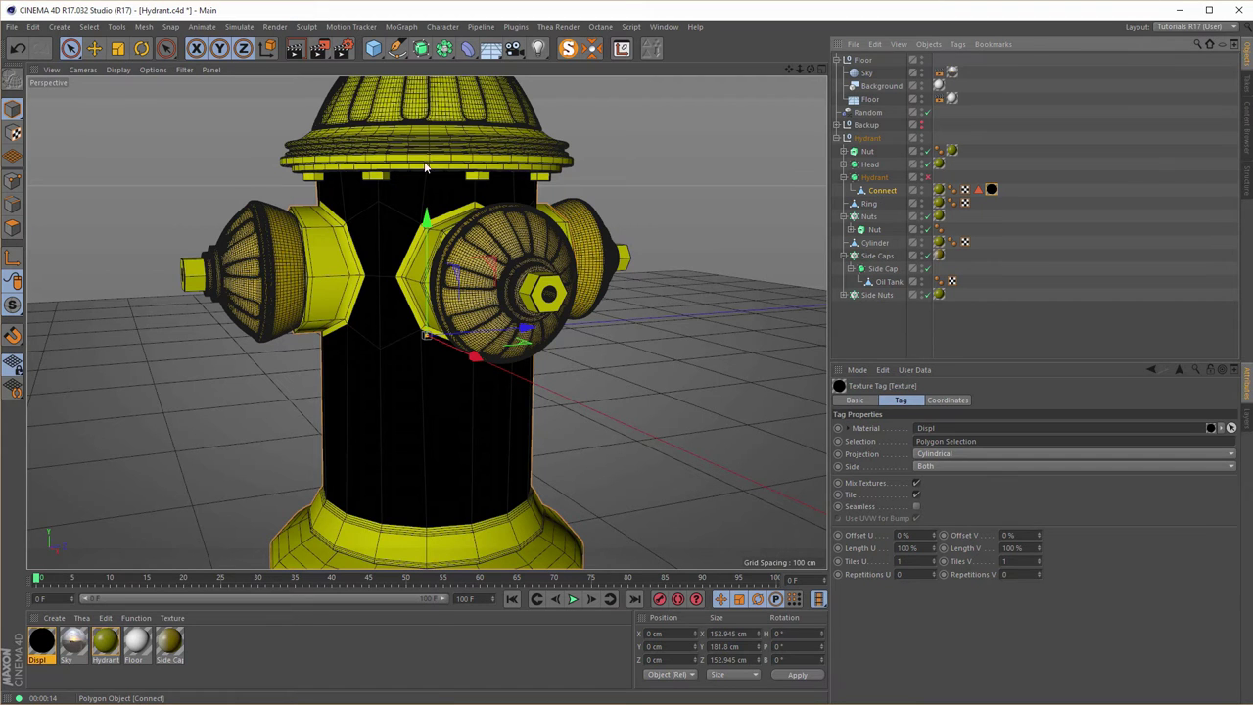
left_click(14, 134)
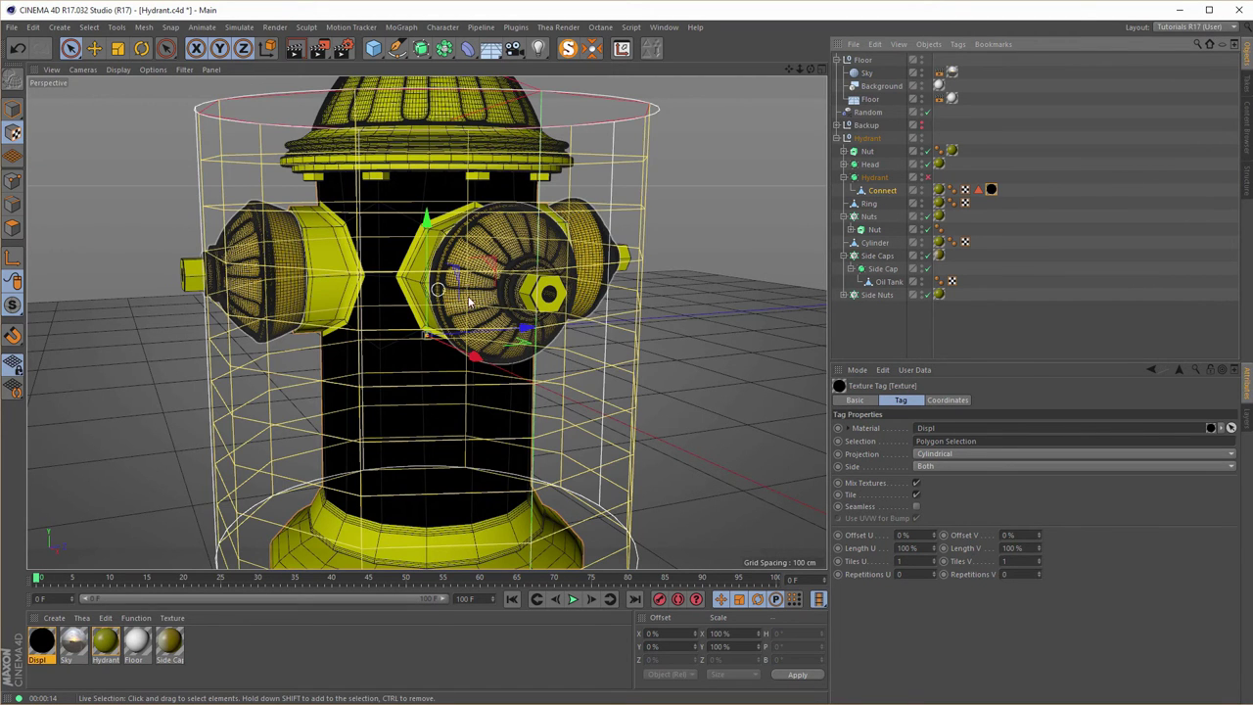
scroll(431, 313, "down", 5)
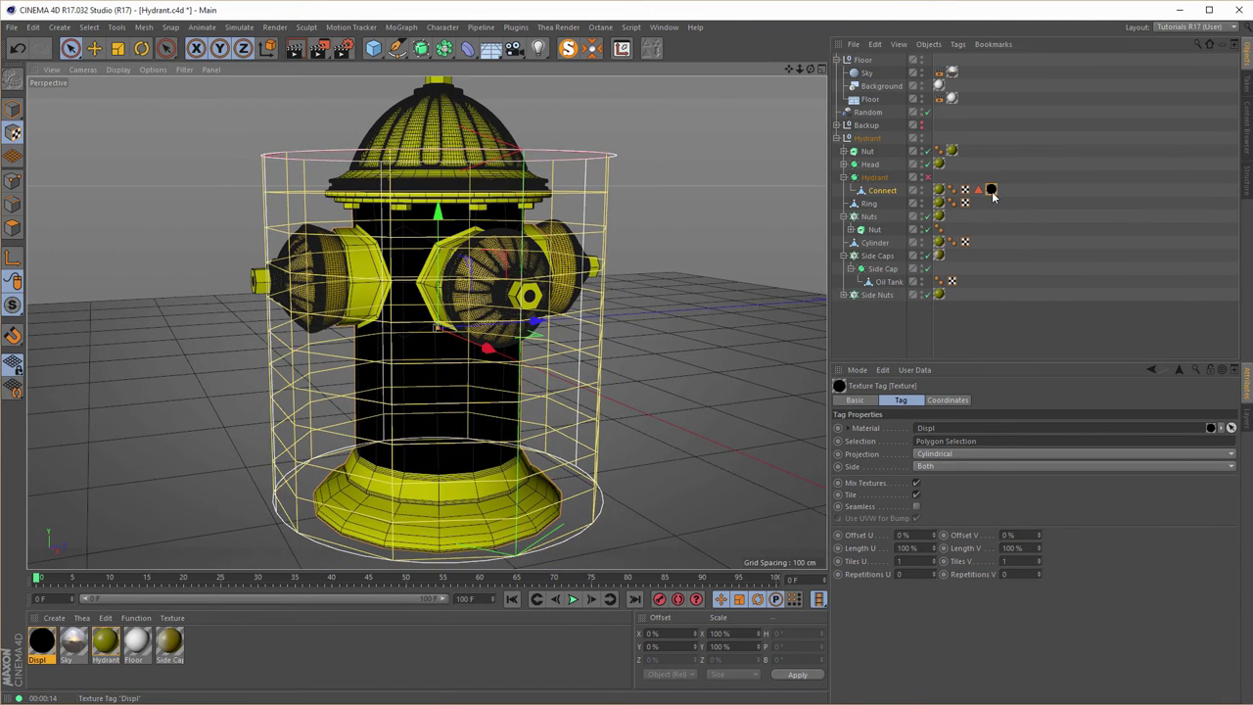
right_click(991, 190)
left_click(1043, 379)
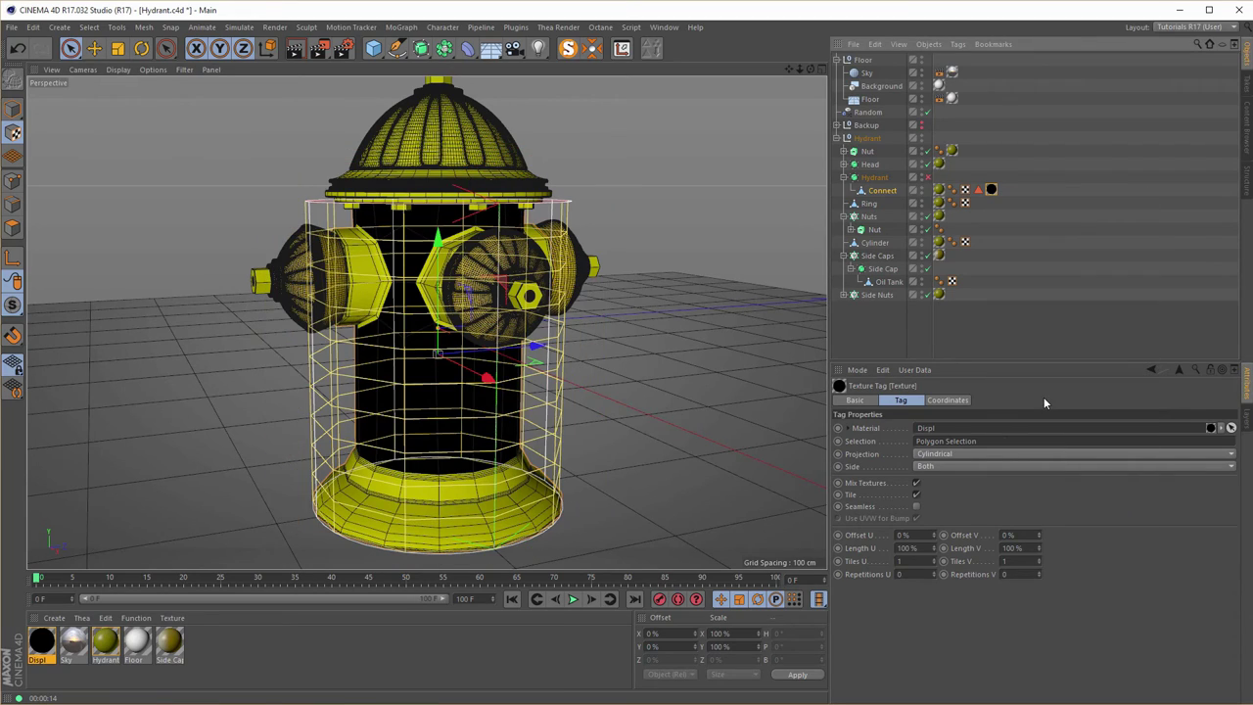
Return to Model mode and re-render the fluted hydrant preview.
mouse_move(495, 374)
left_mouse_down("alt")
mouse_move(512, 382)
mouse_move(489, 366)
left_mouse_up("alt")
right_click_drag(489, 368, 546, 387, "alt")
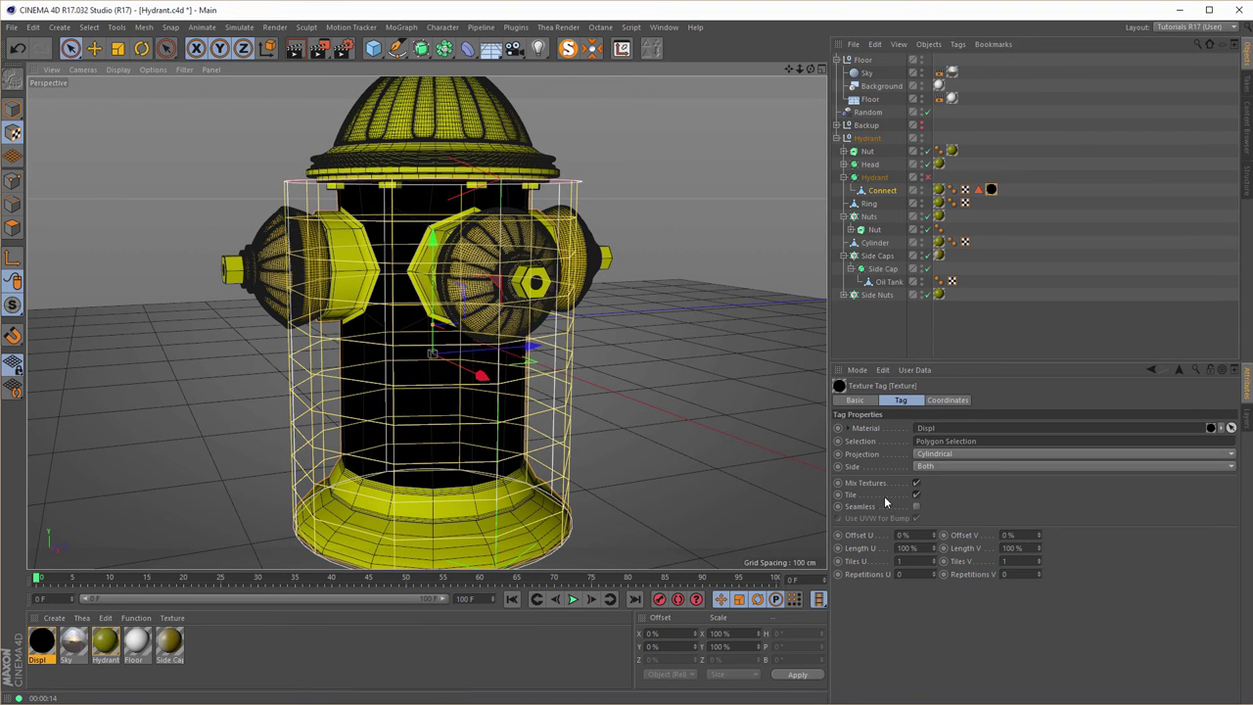
left_click(13, 110)
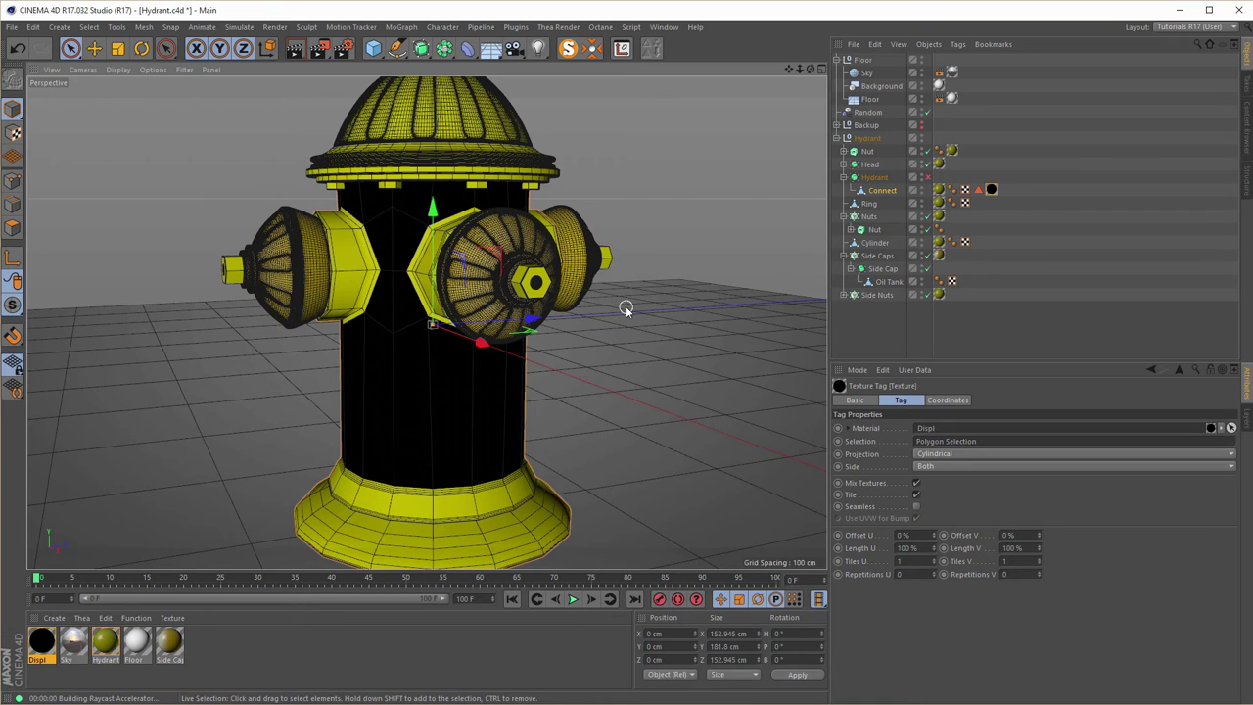
key("ctrl+r")
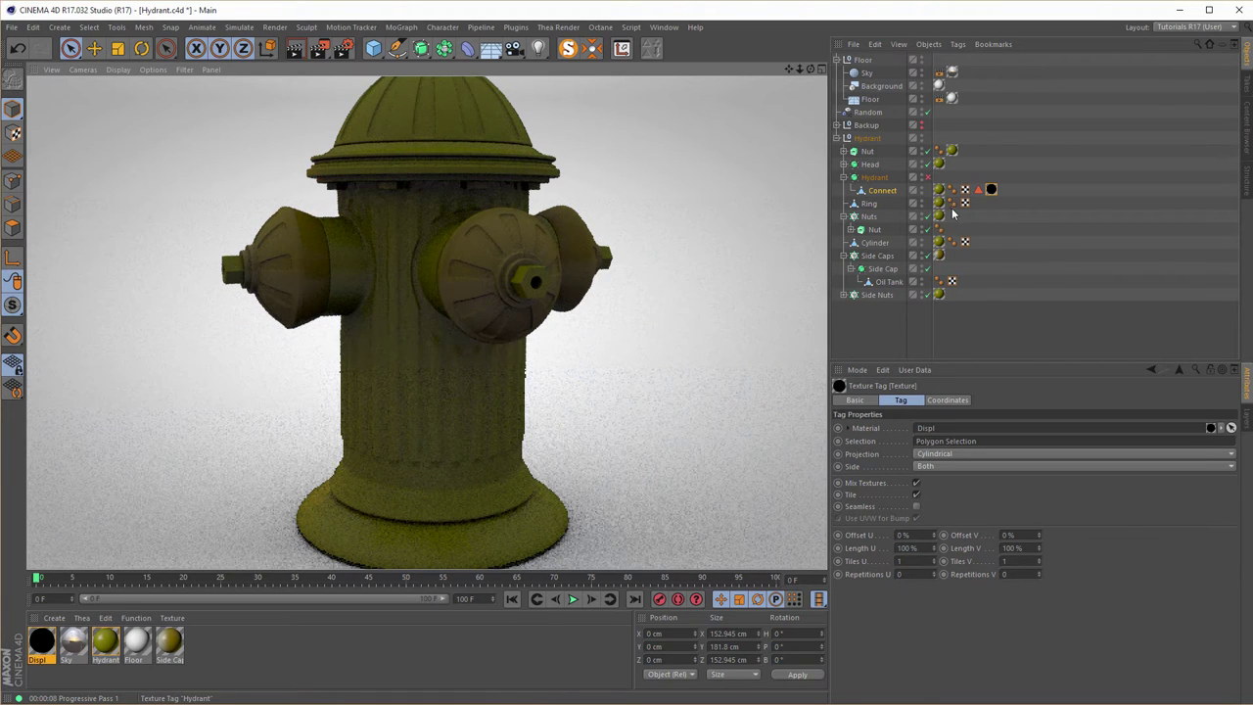
Change the Displ material's displacement Height from -1 cm to 1 cm and render a fresh preview.
double_click(991, 190)
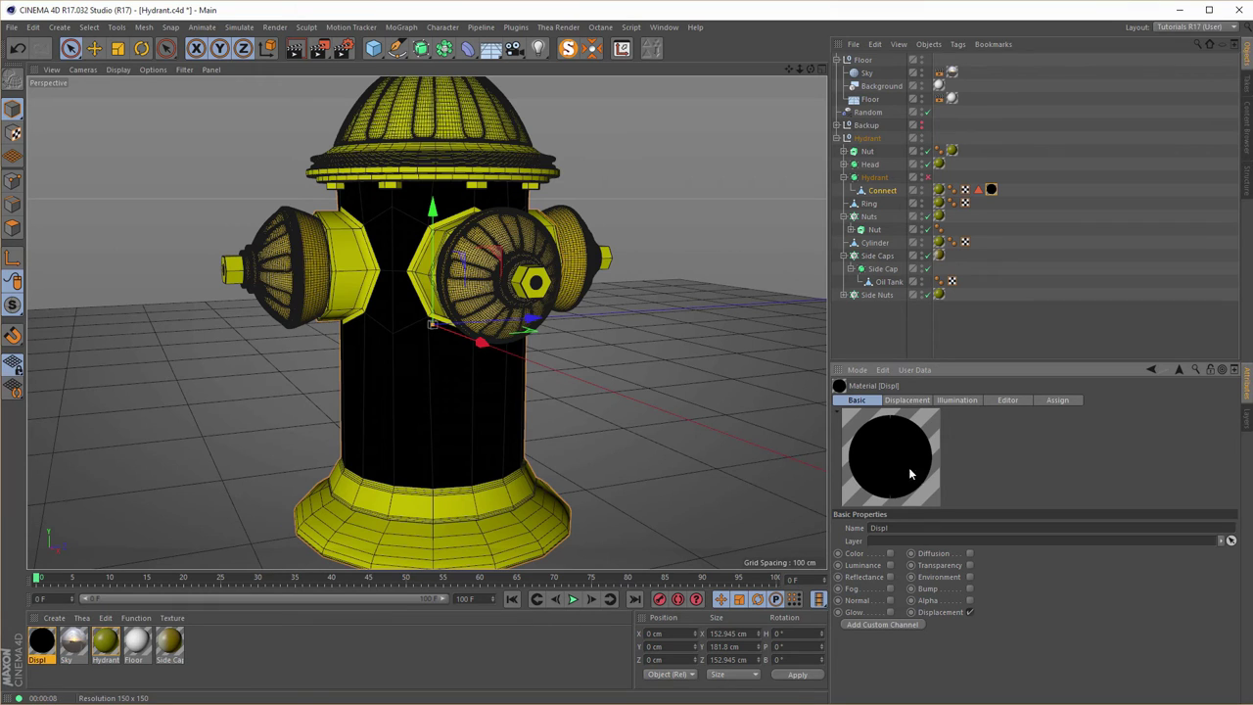
left_click(37, 641)
double_click(40, 641)
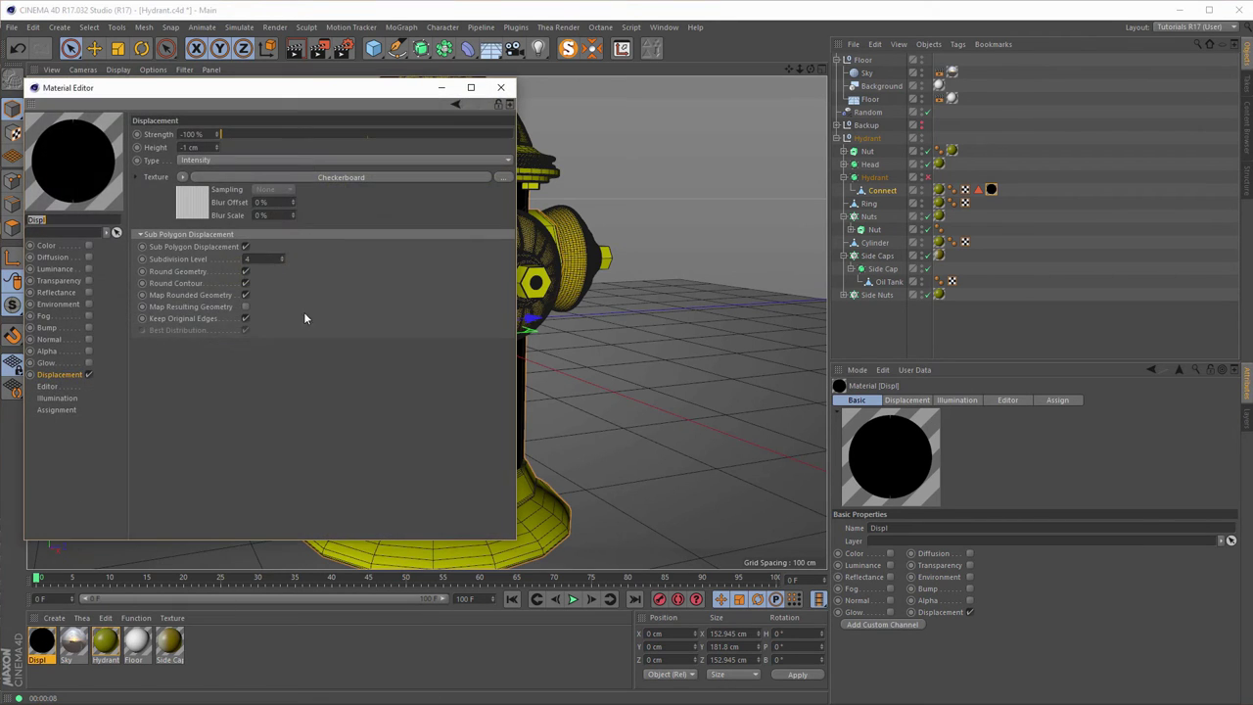
left_click_drag(326, 98, 908, 143)
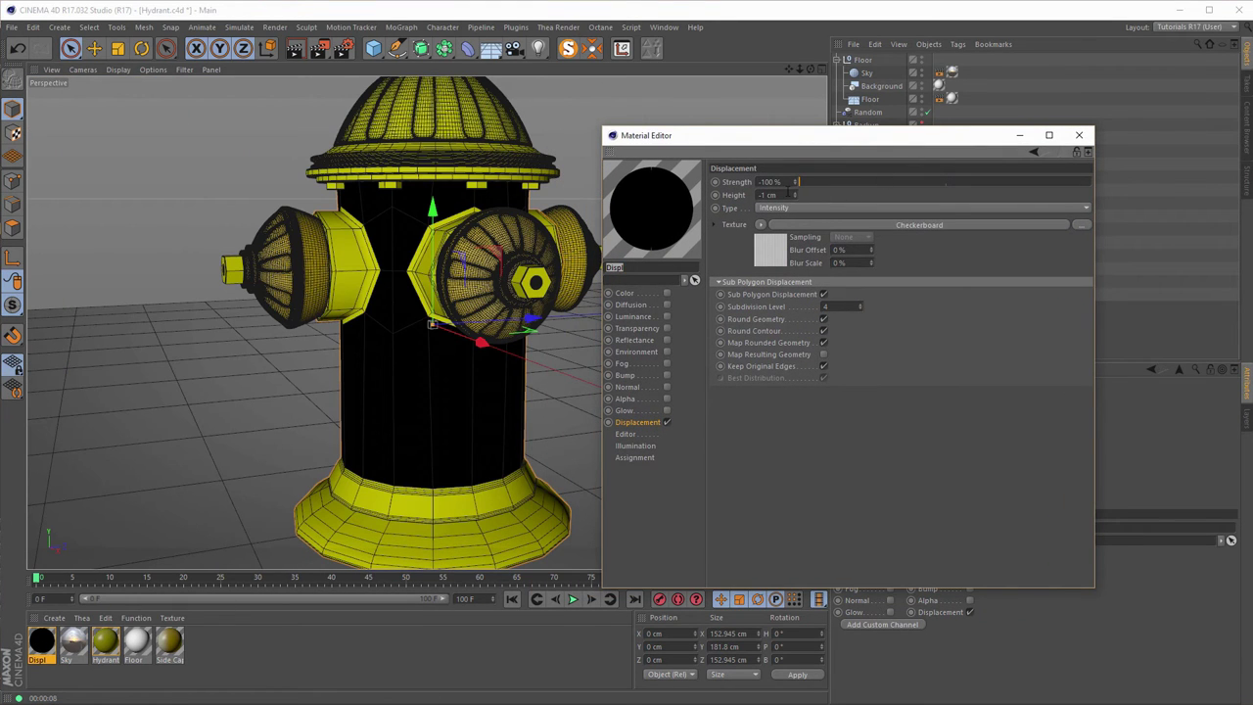
key("Tab")
key("ctrl+r")
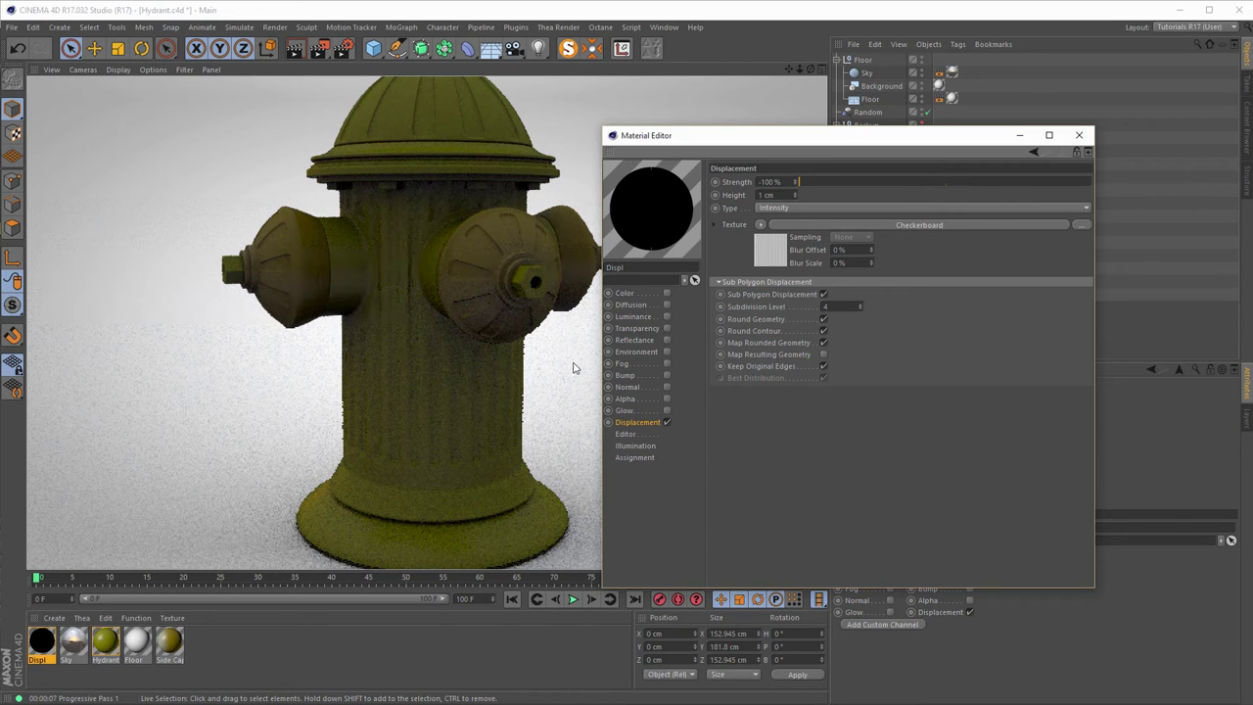
left_click(1081, 138)
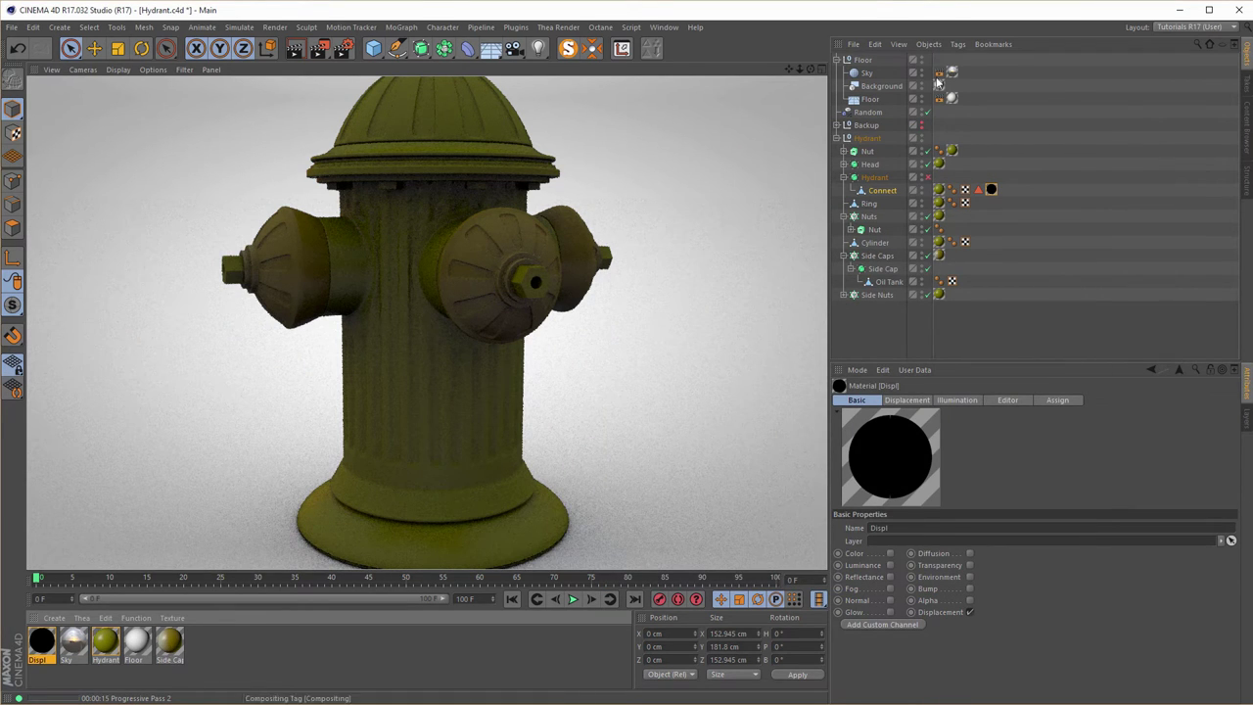
Raise the Sky material's Luminance brightness to 200% and render a preview.
double_click(74, 642)
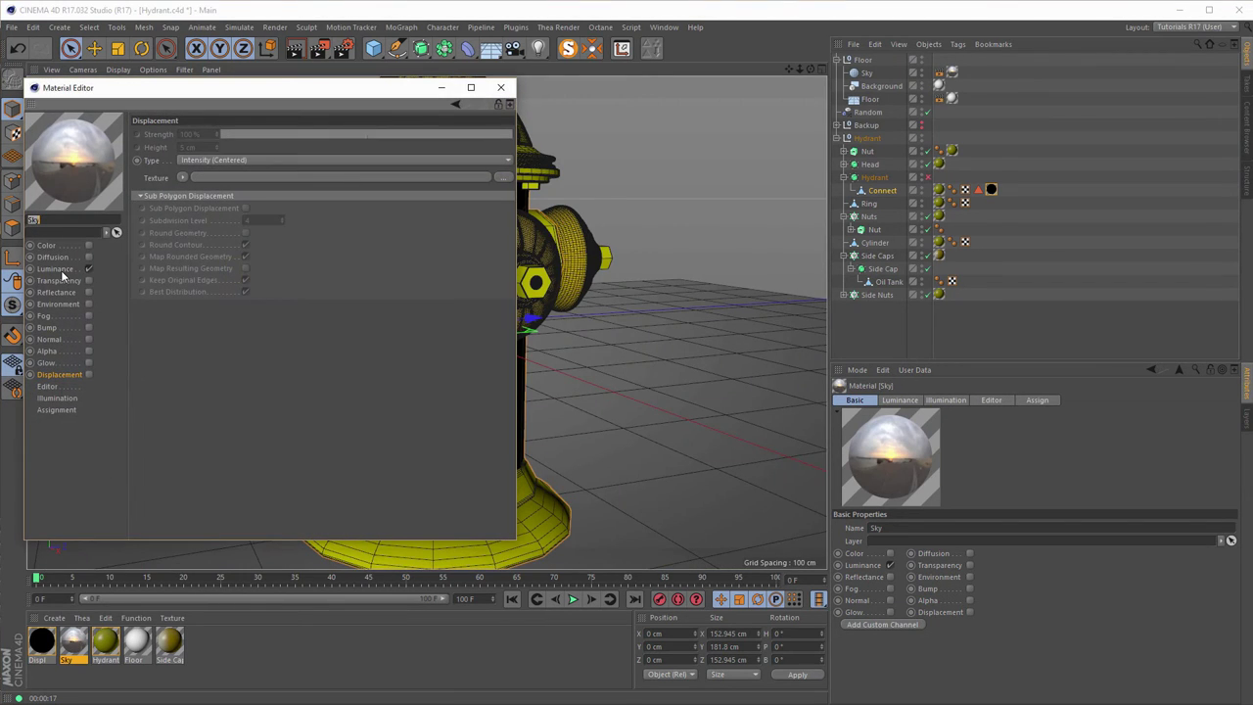
left_click(59, 270)
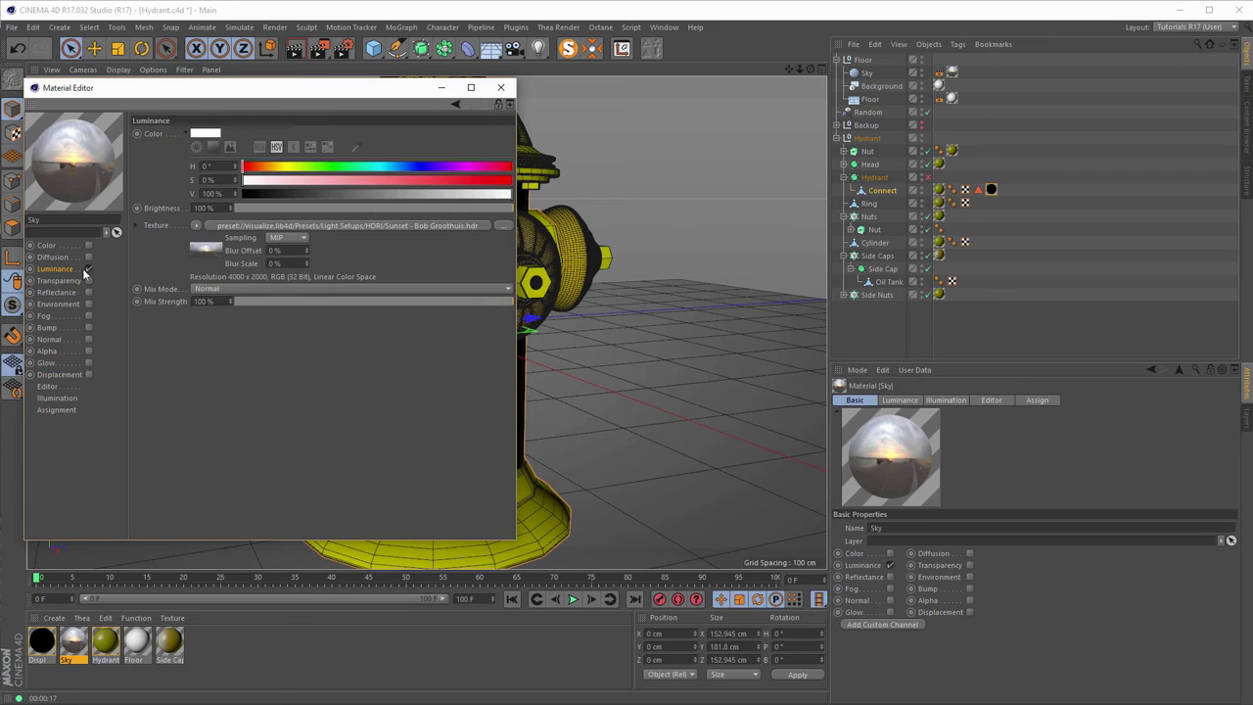
type("200")
key("Return")
left_click_drag(329, 98, 961, 149)
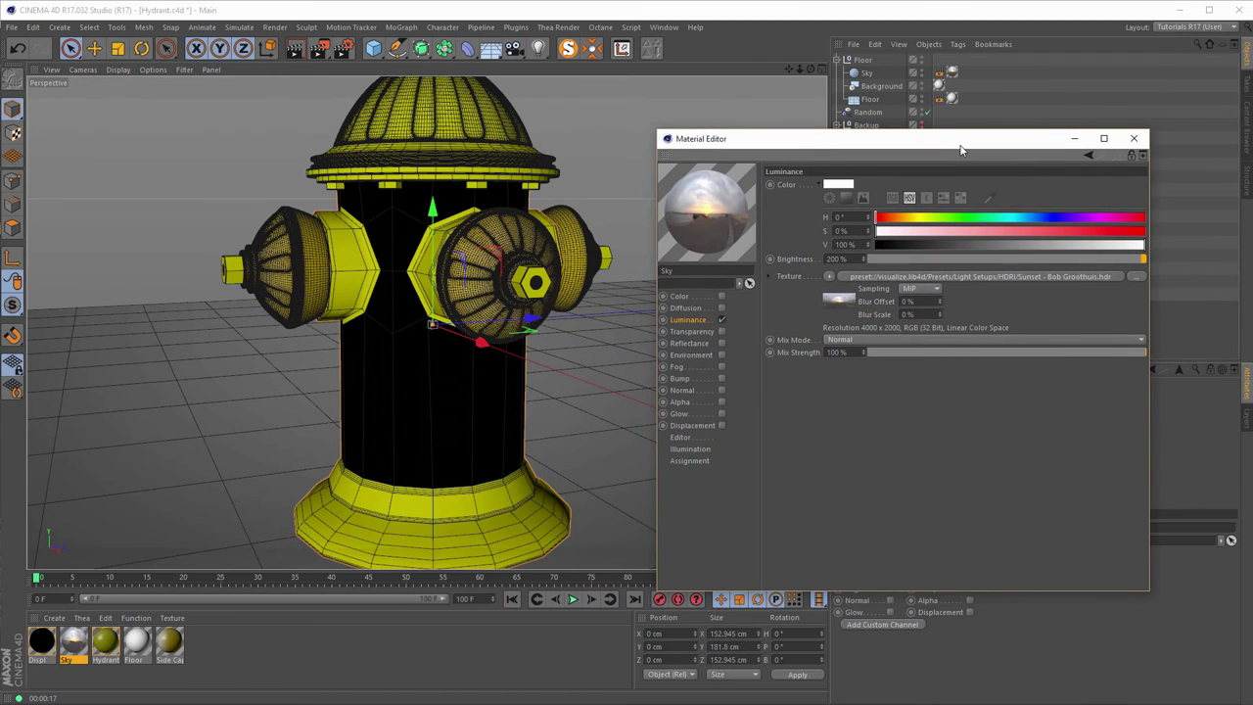
key("ctrl+r")
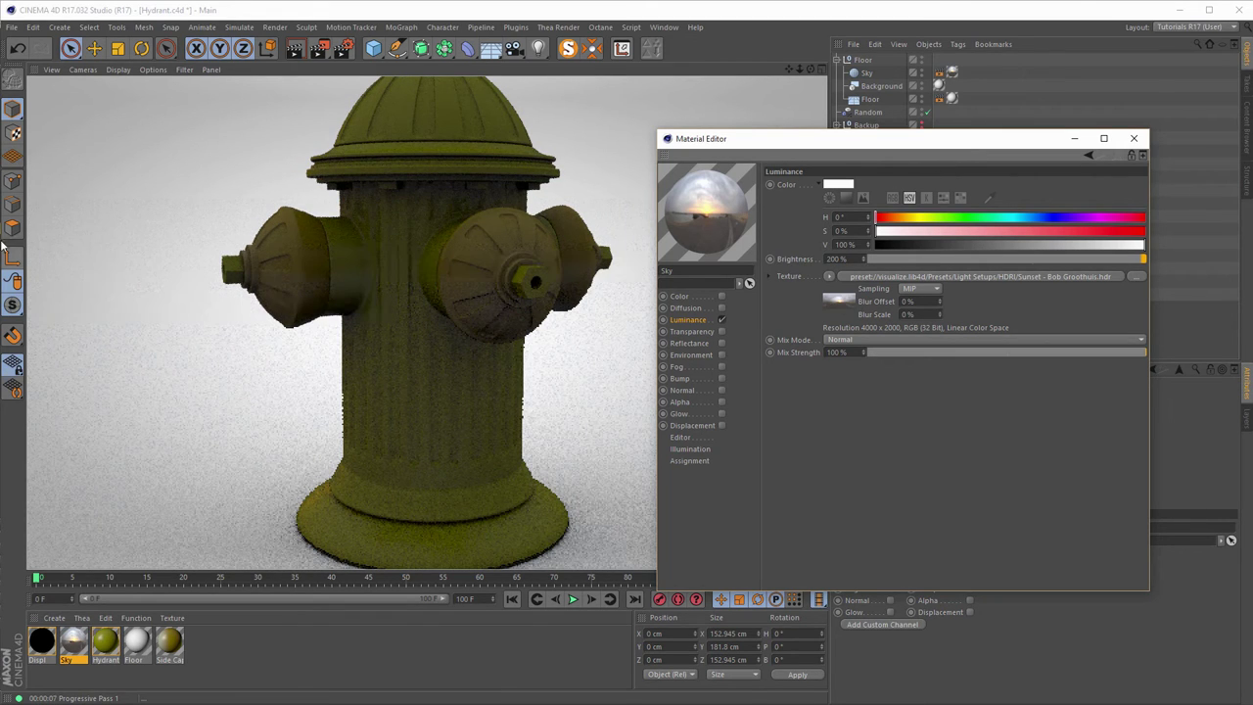
Set Global Illumination's Secondary Method to Light Mapping in Render Settings.
left_click(342, 48)
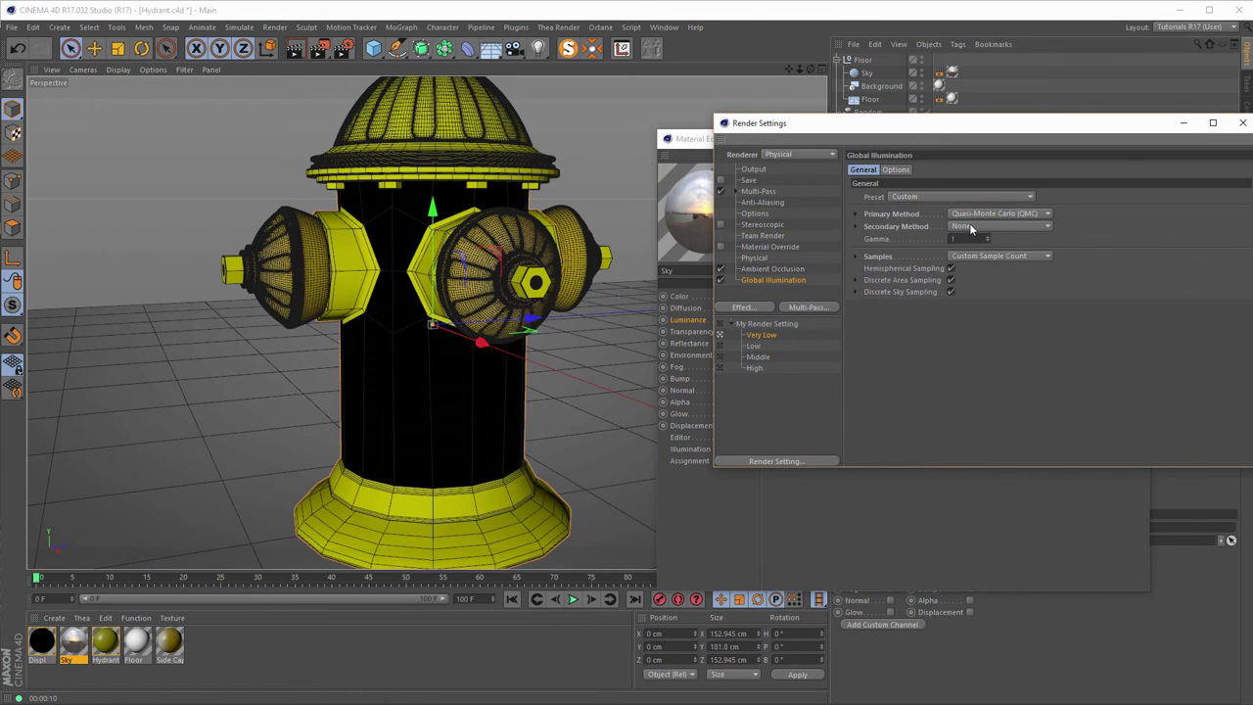
left_click(971, 226)
left_click(972, 275)
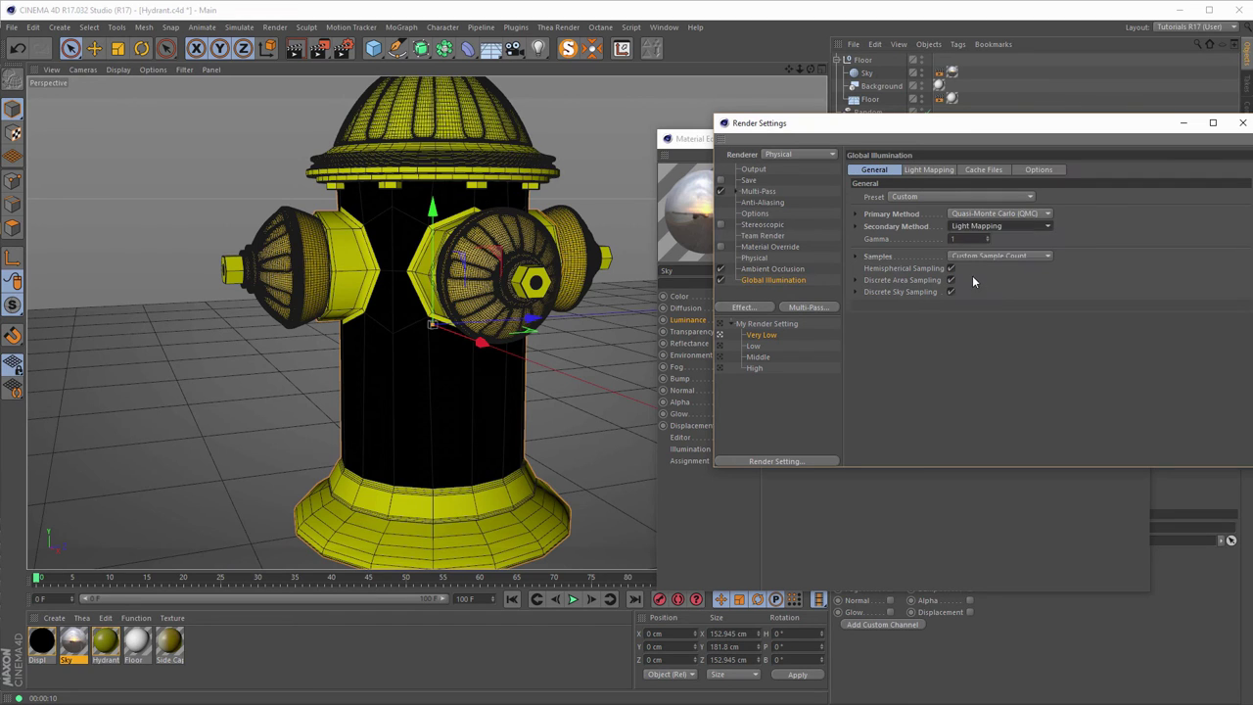
left_click(771, 257)
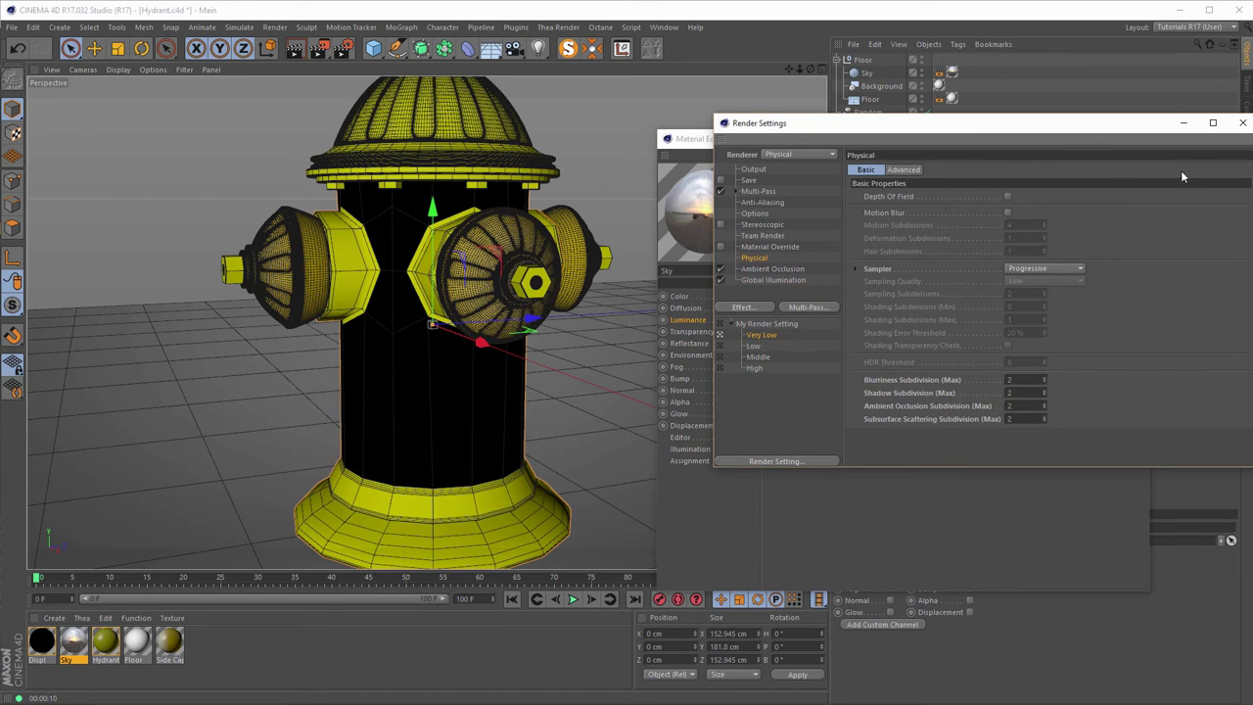
left_click(1241, 123)
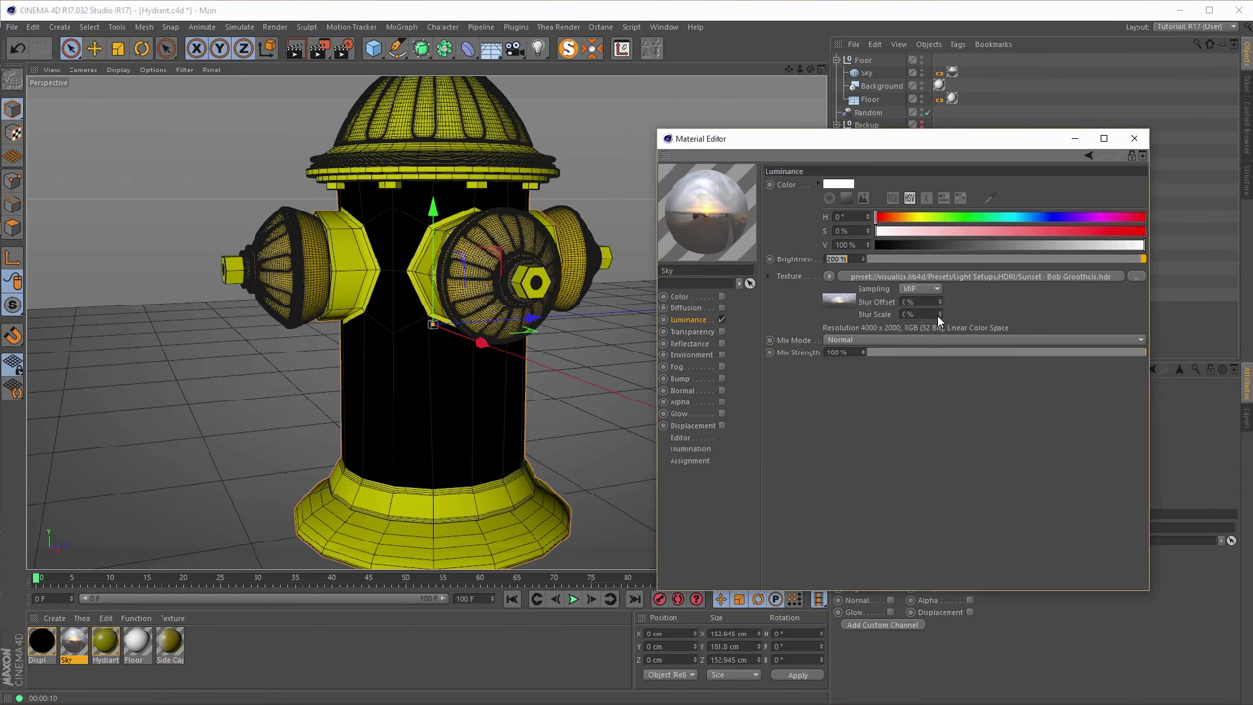
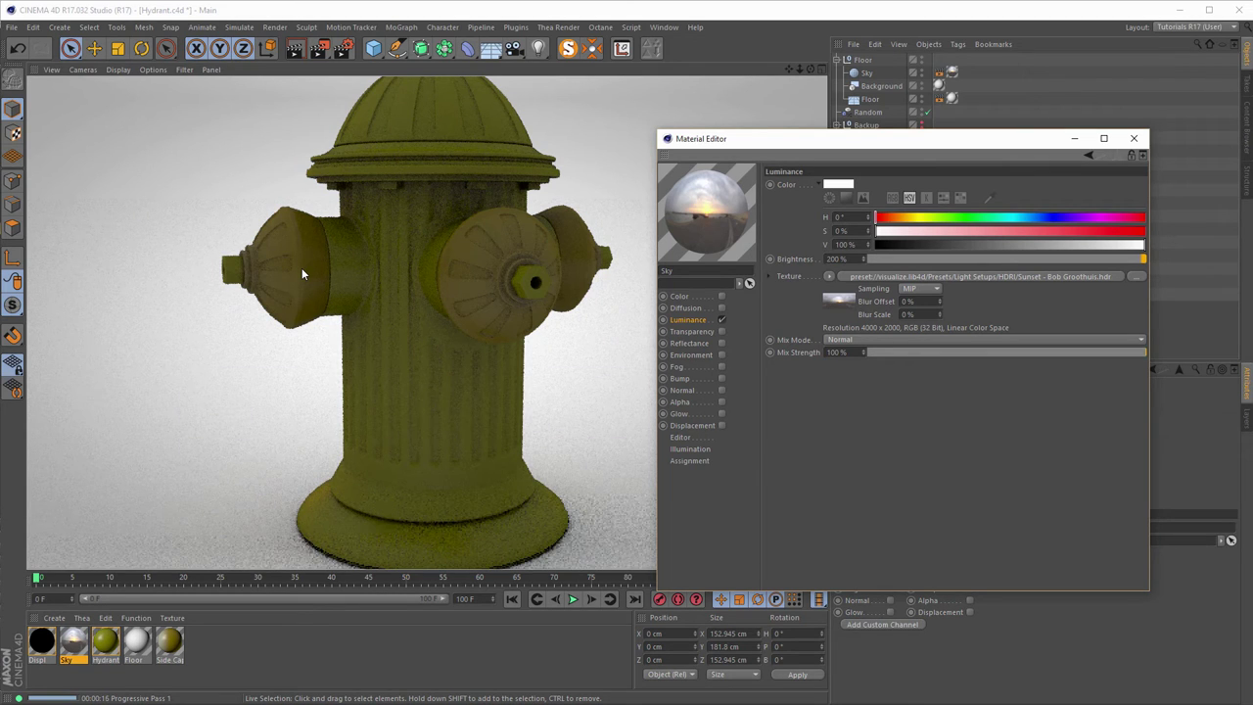
Lighten the right knot of the Side Caps colour gradient to yellow-green and render the viewport.
left_click(169, 646)
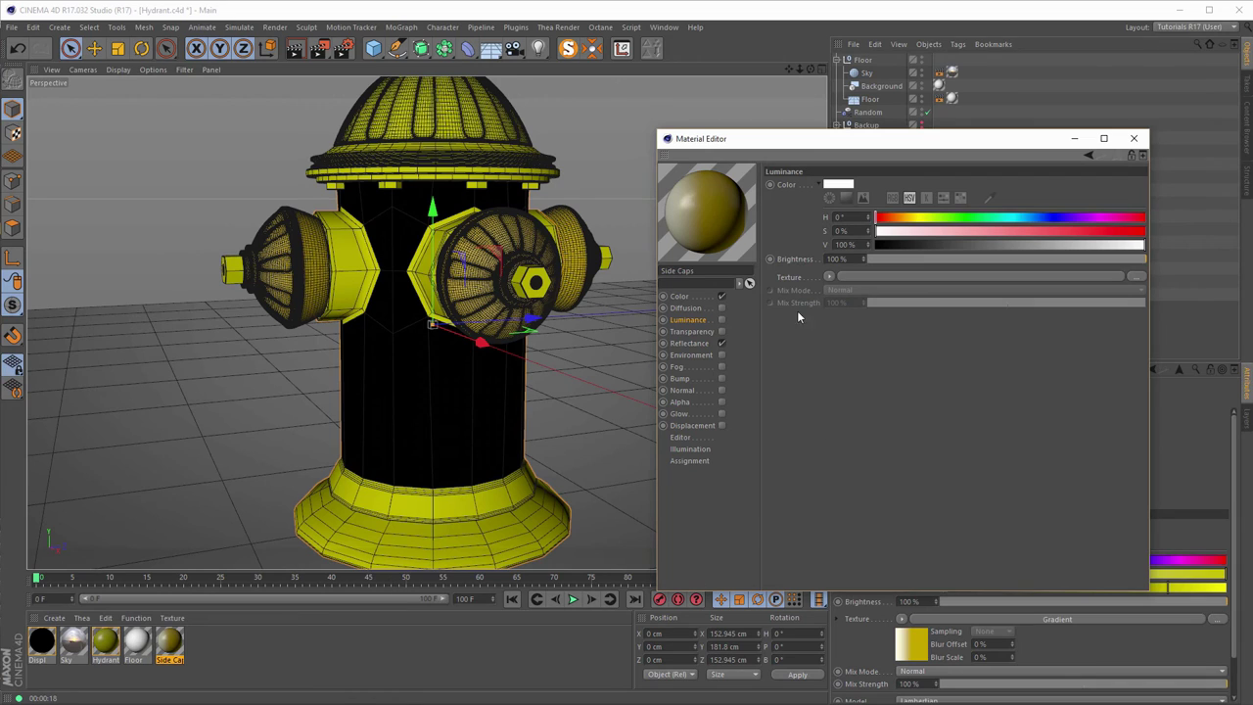
left_click(697, 296)
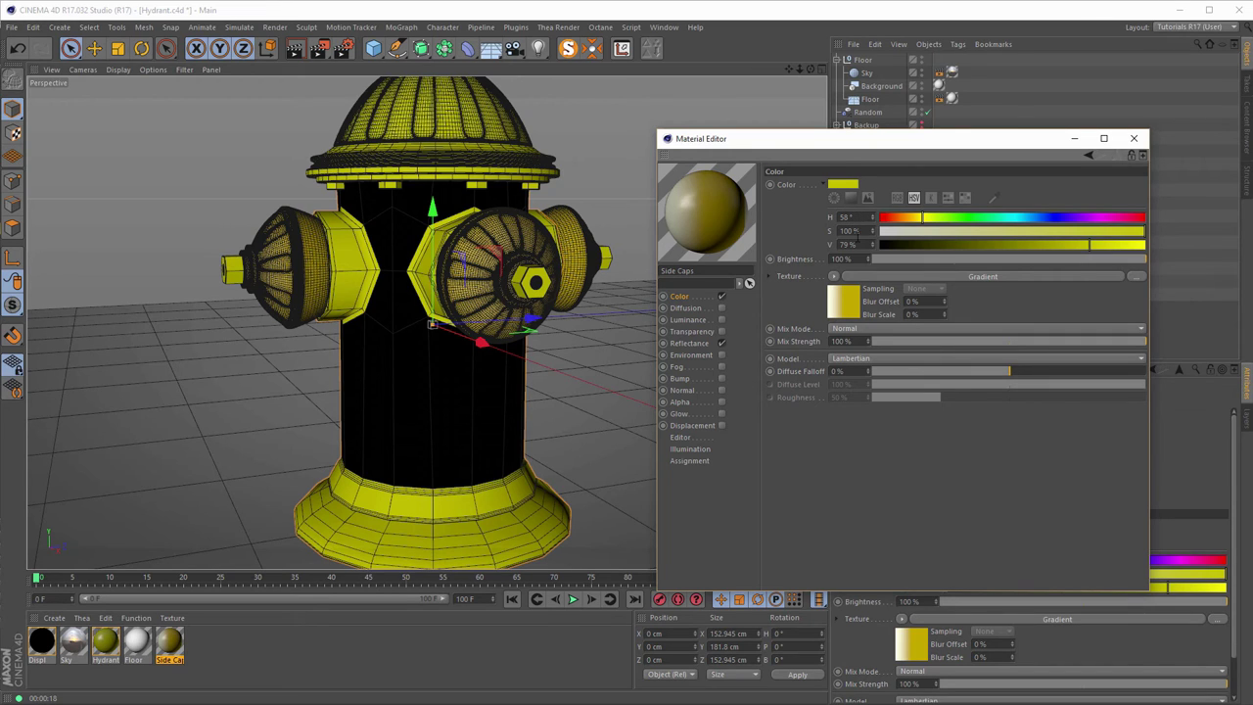
left_click(836, 309)
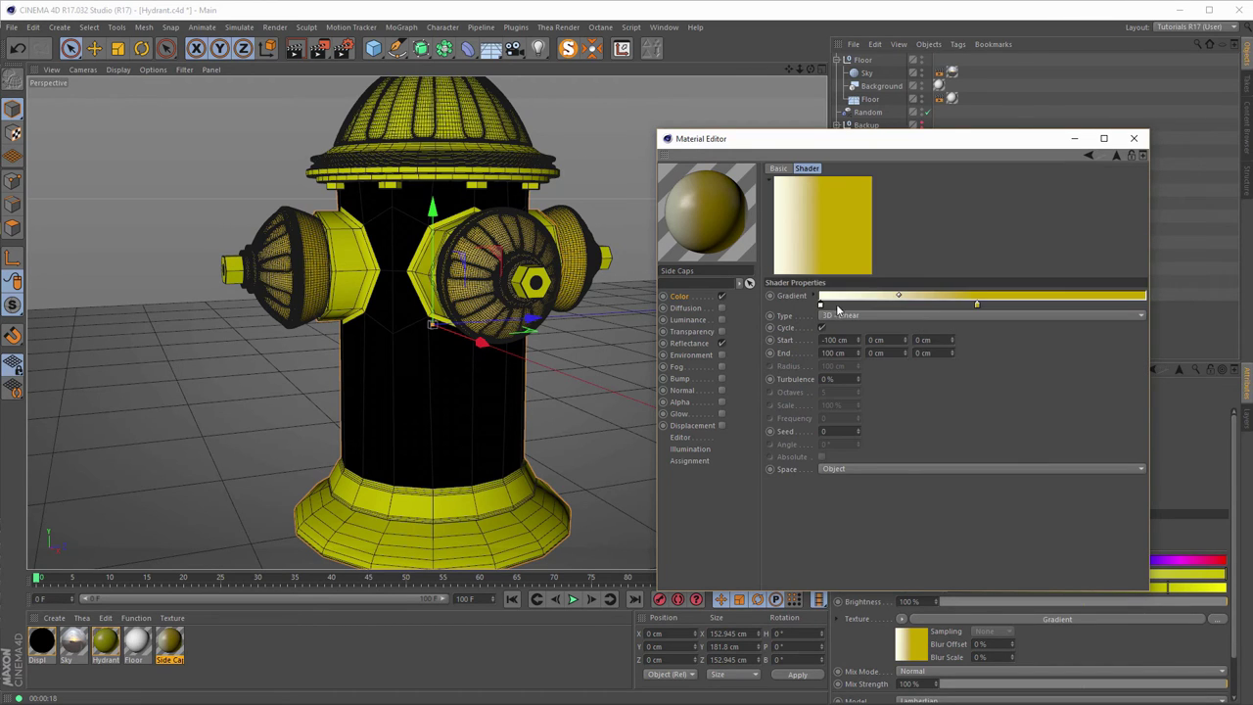
double_click(976, 304)
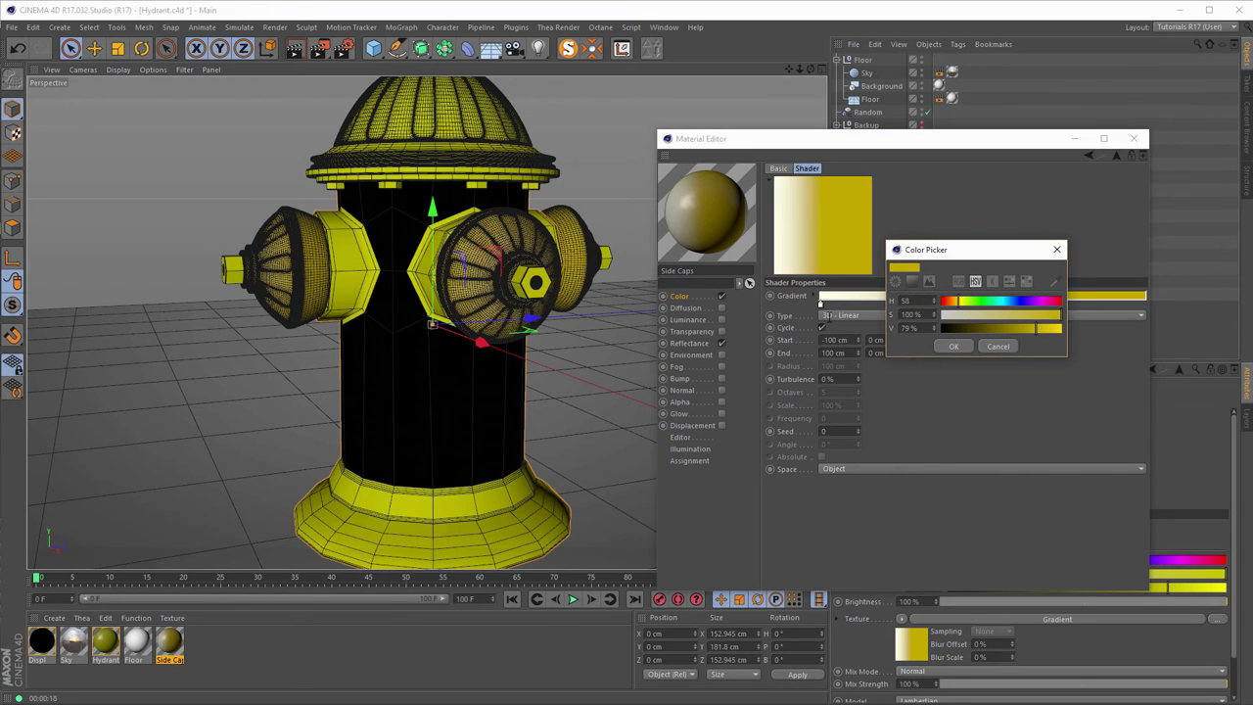
key("Return")
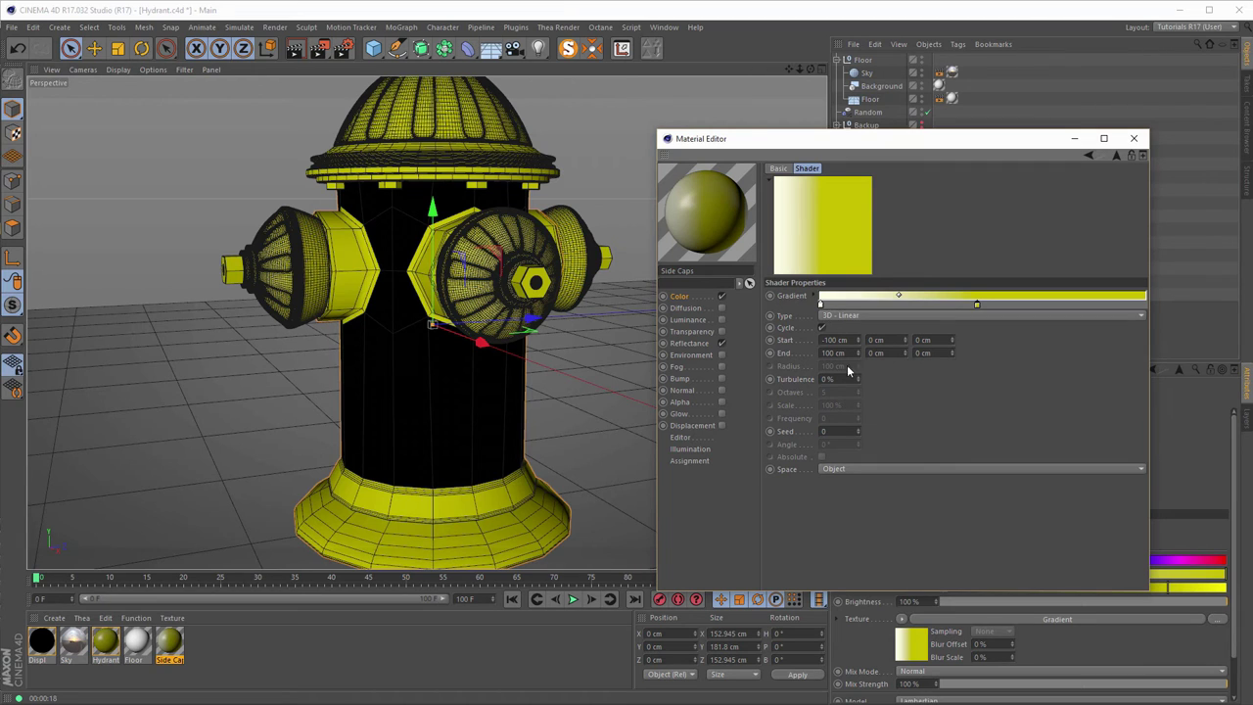
key("ctrl+r")
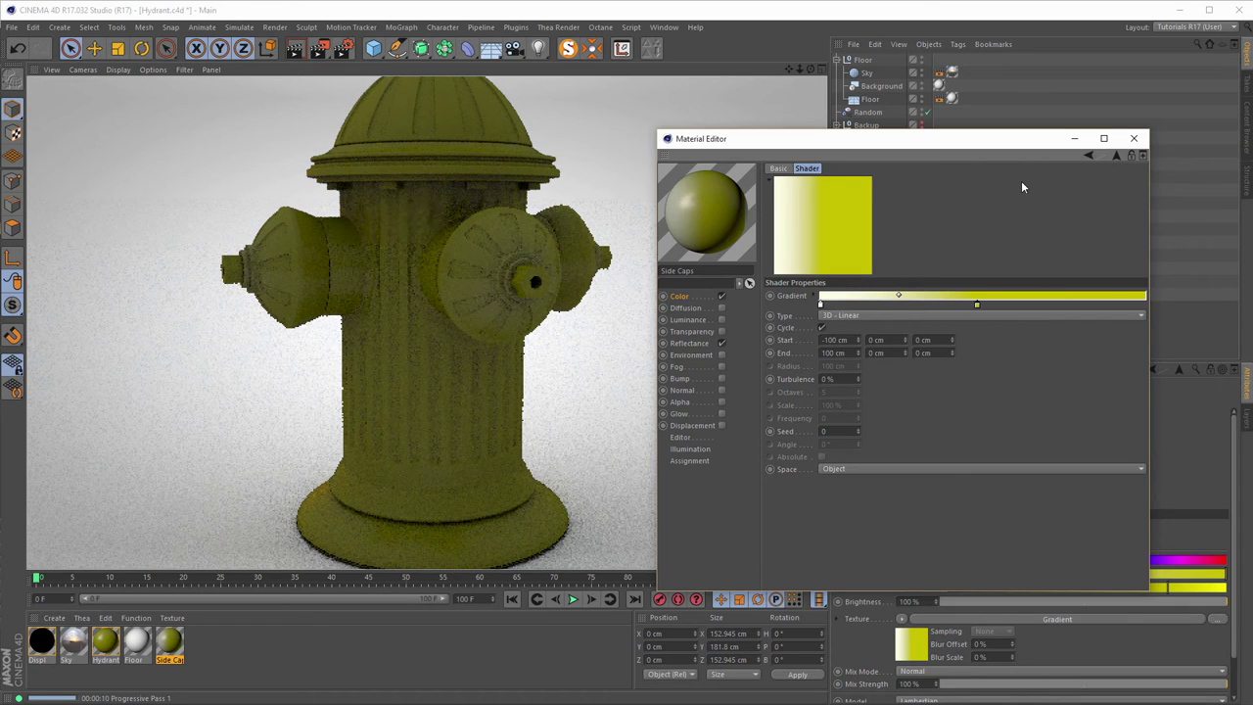
left_click(1132, 138)
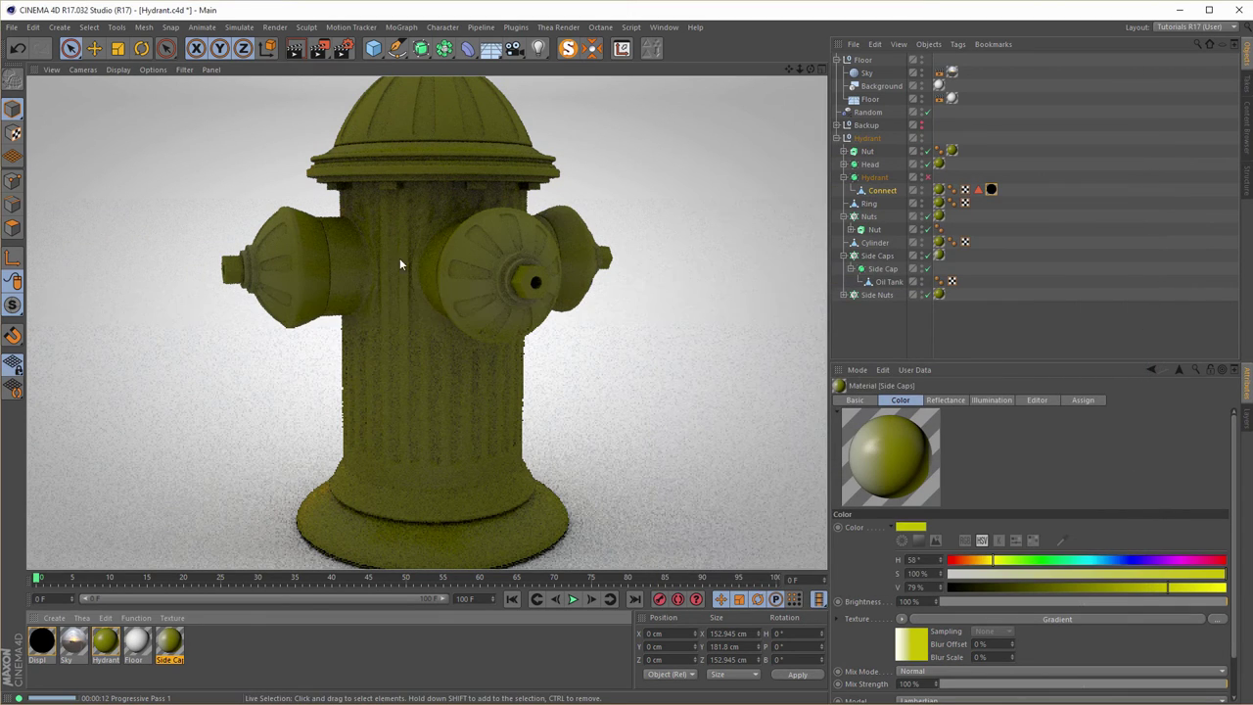
Set the Physical renderer's sampler to Adaptive with a 30% shading error threshold.
scroll(388, 245, "up", 6)
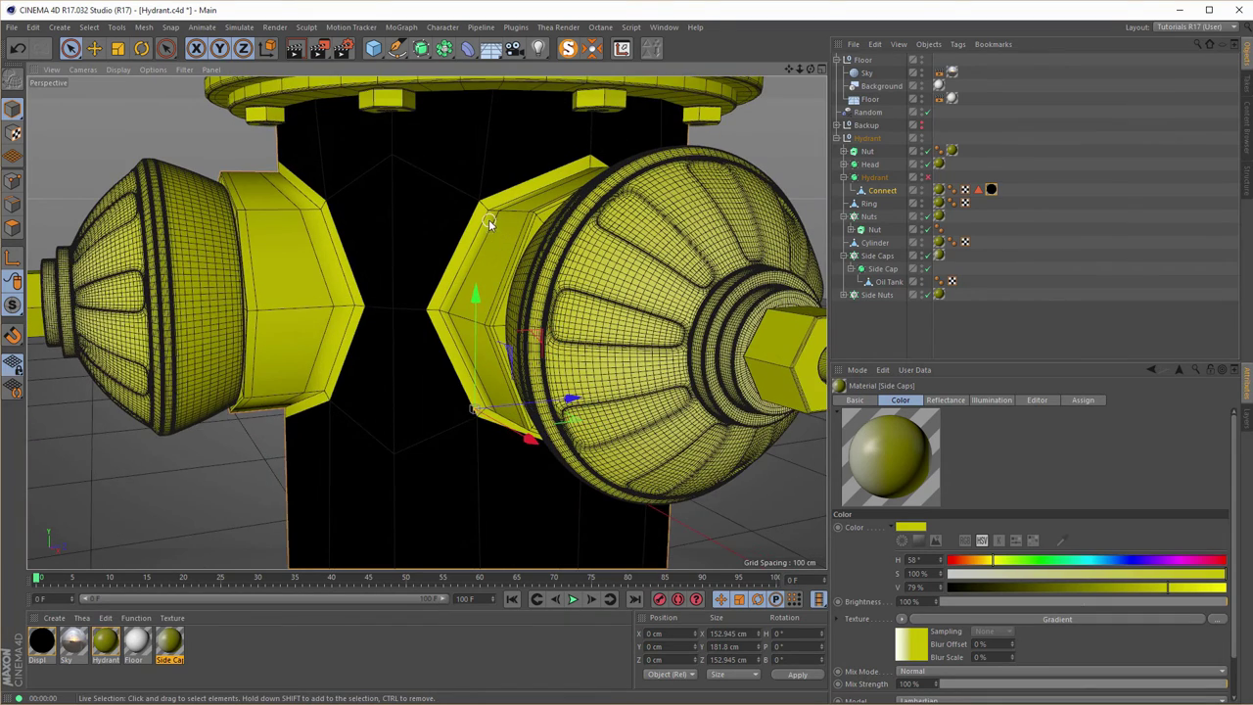
middle_click_drag(488, 219, 488, 273, "alt")
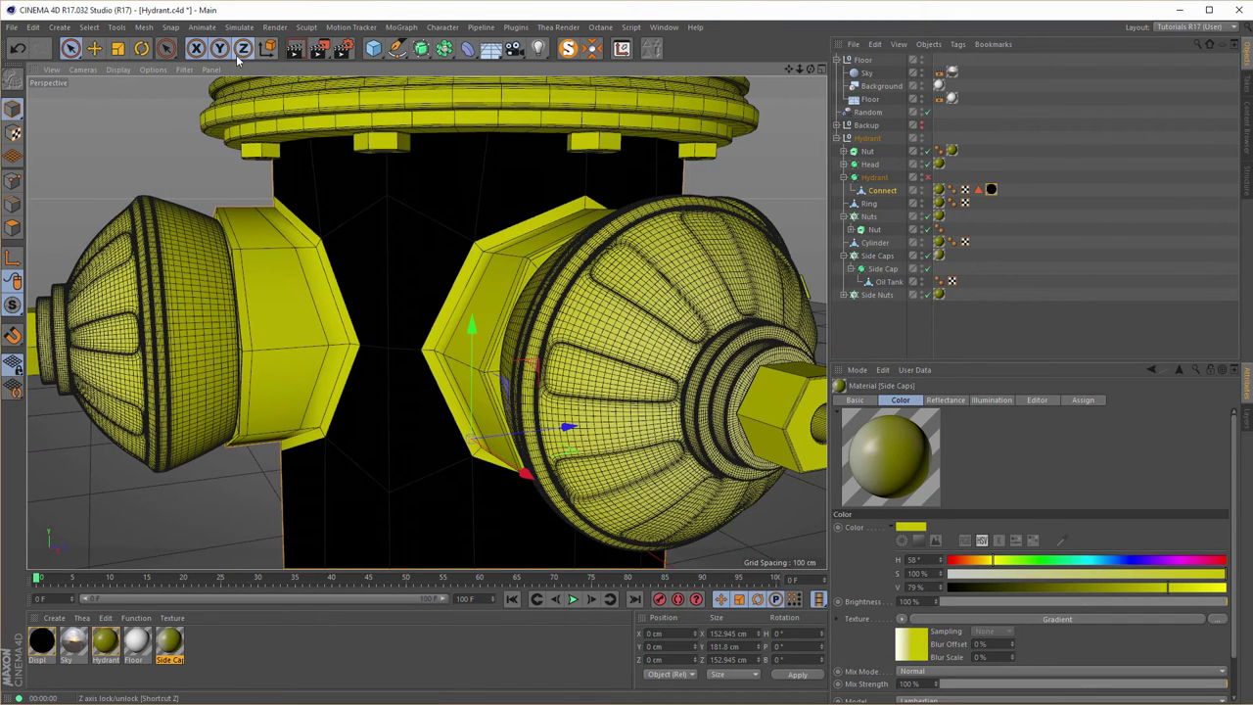
left_click(341, 48)
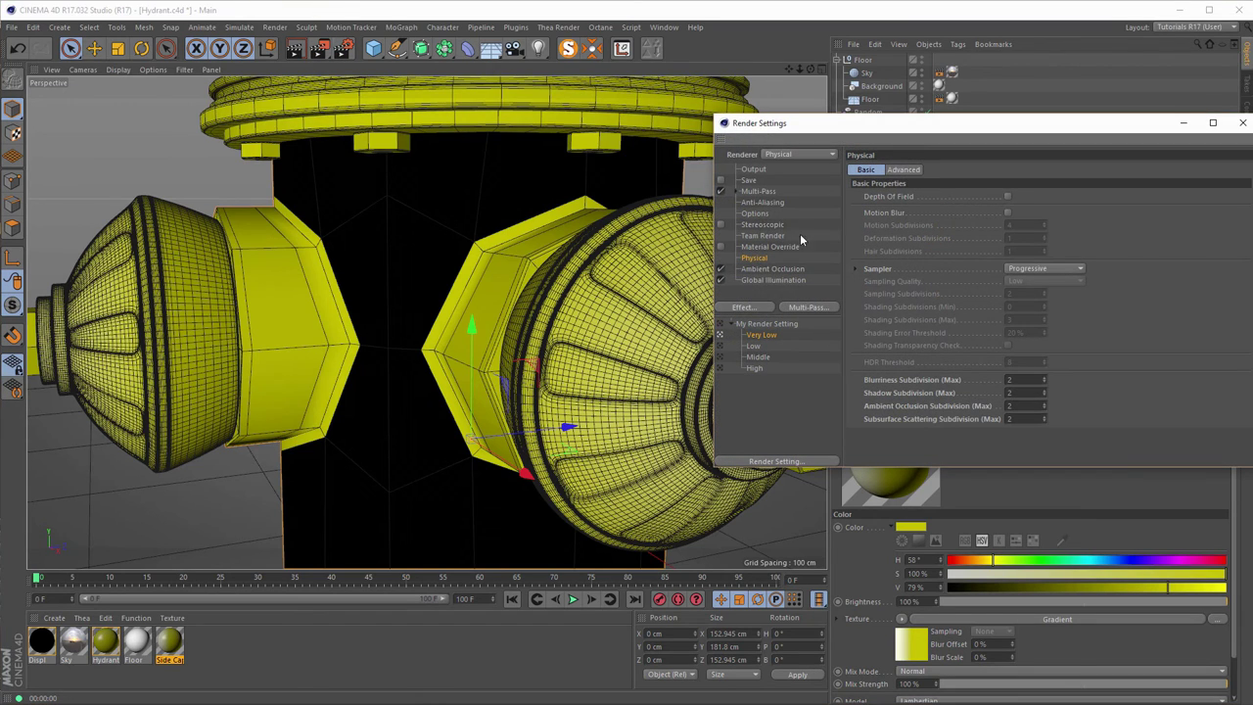
left_click(1028, 269)
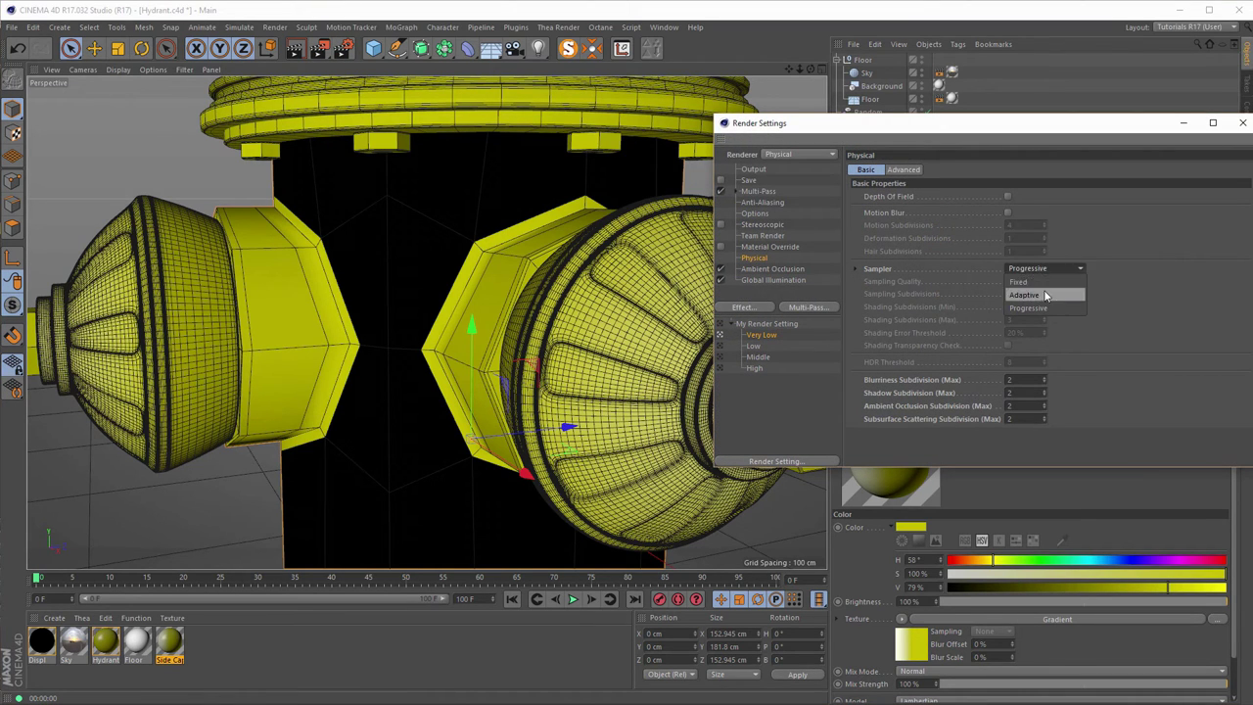
left_click(1045, 295)
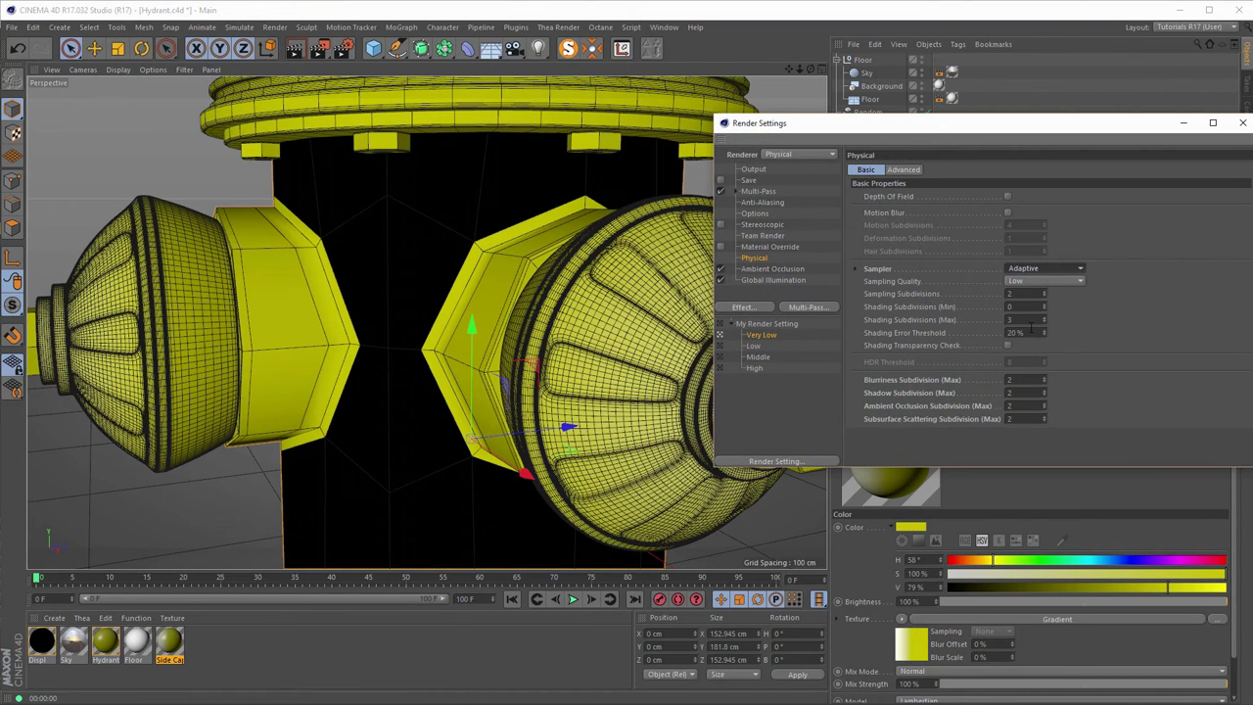
double_click(1031, 333)
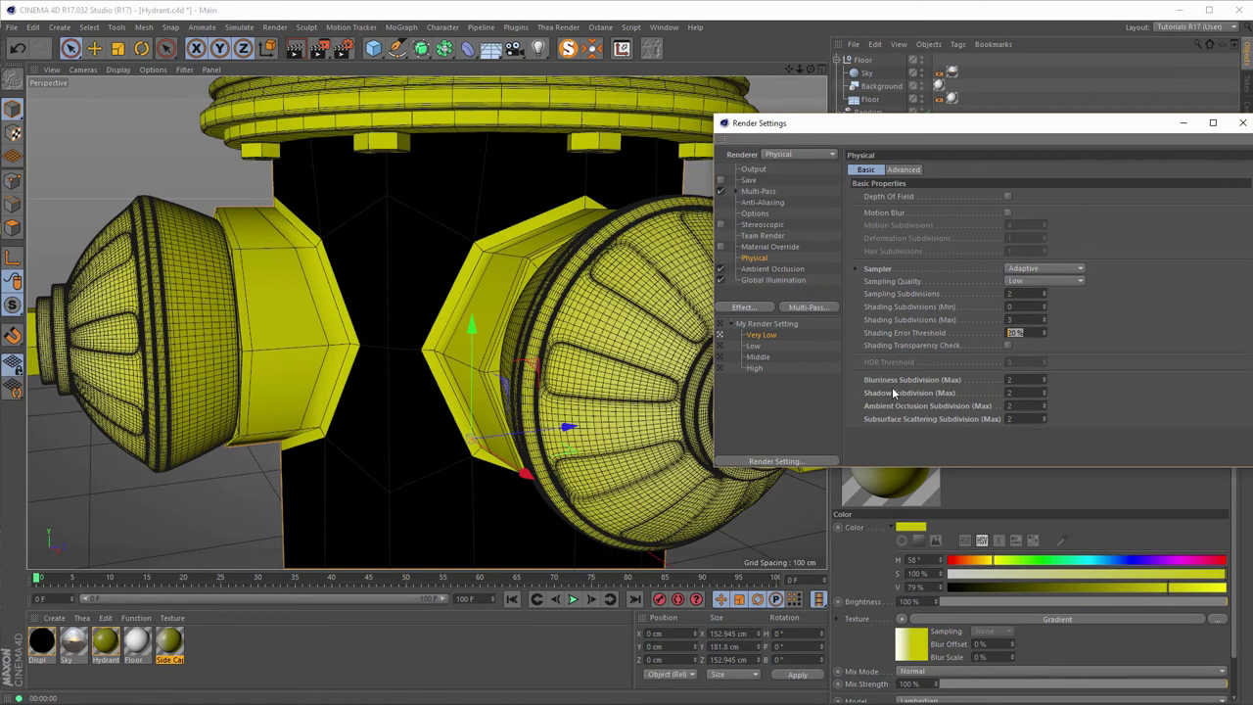
type("30")
key("Return")
Render a region covering the hydrant body between the side caps.
left_click_drag(947, 126, 1080, 119)
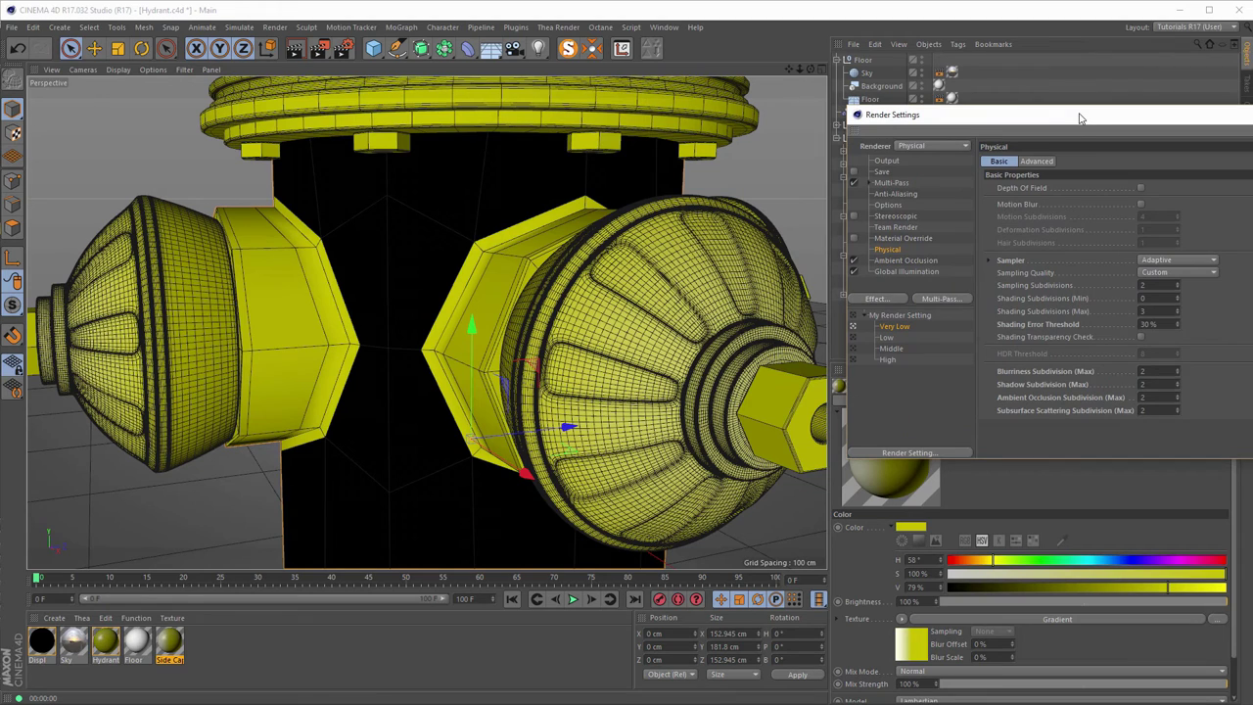
left_click(319, 49)
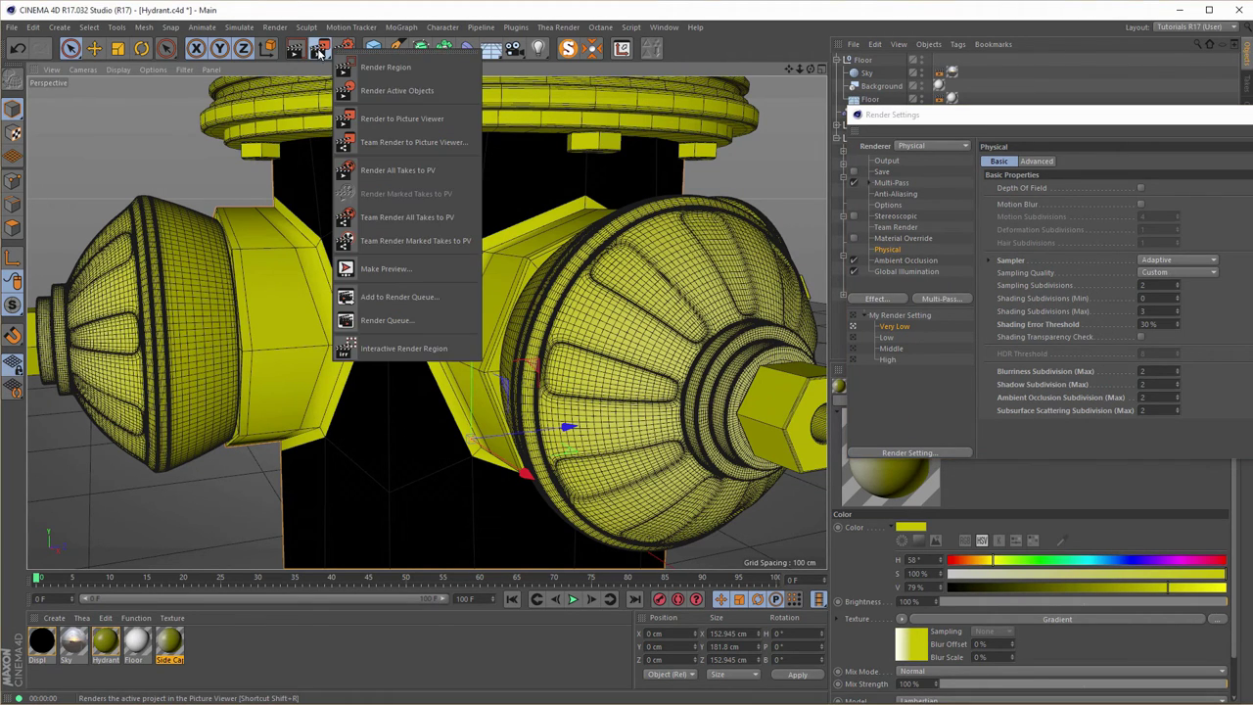
left_click(386, 66)
left_click_drag(249, 165, 530, 524)
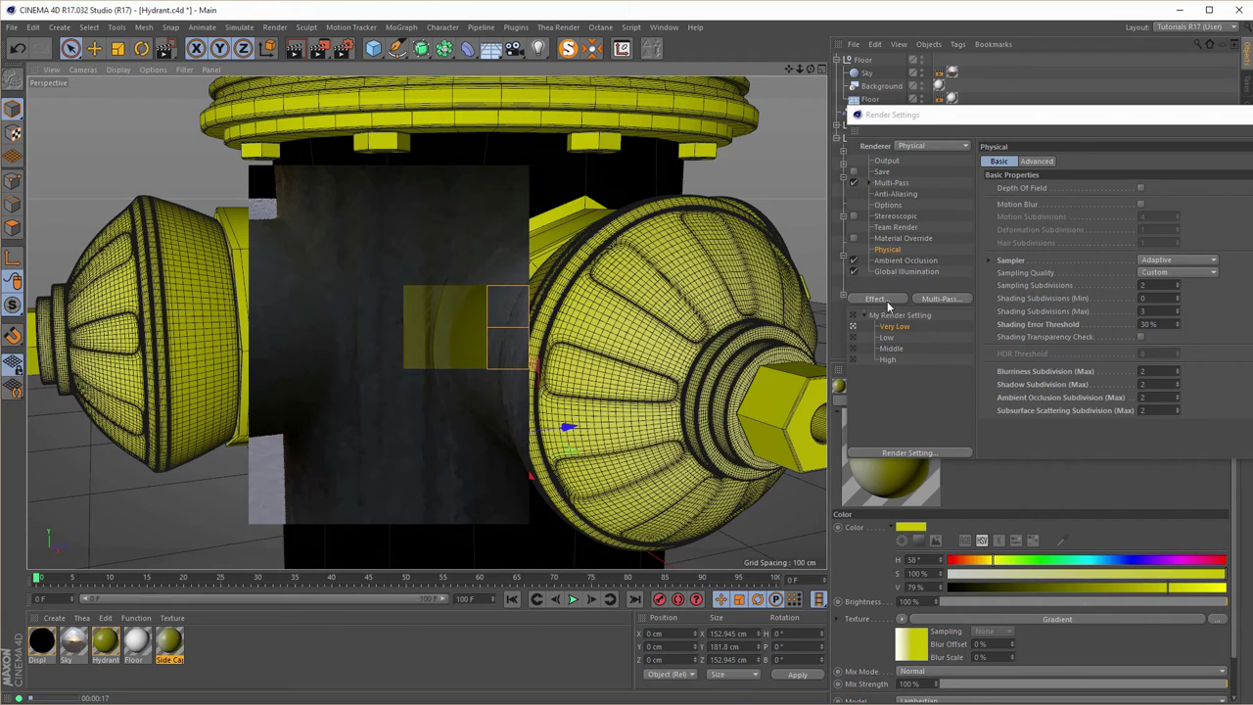
Set the Global Illumination secondary method to None.
left_click(901, 260)
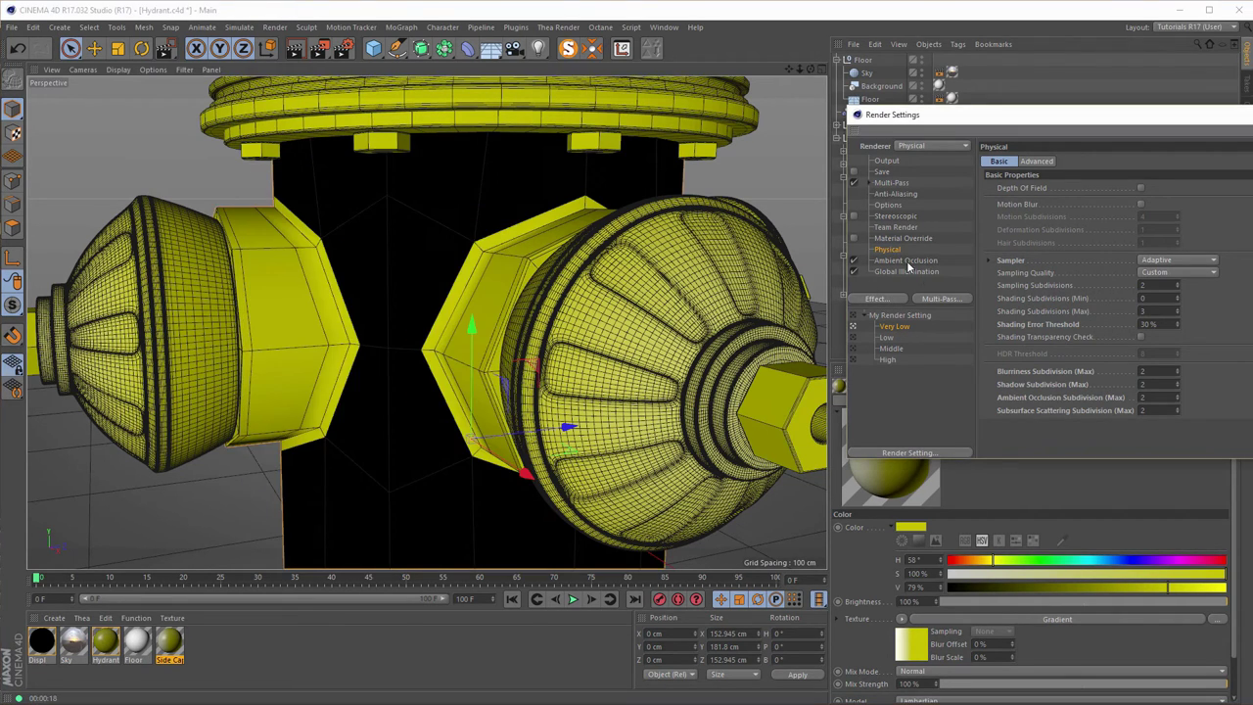
left_click(902, 262)
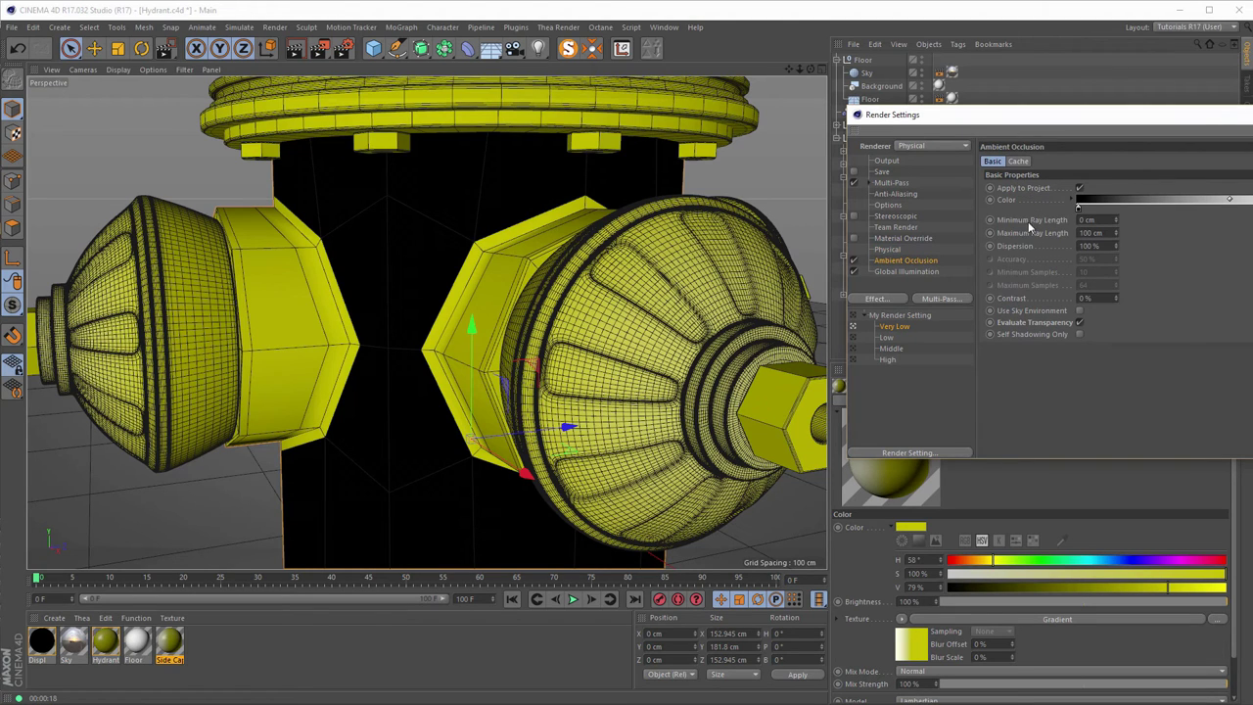
left_click(906, 271)
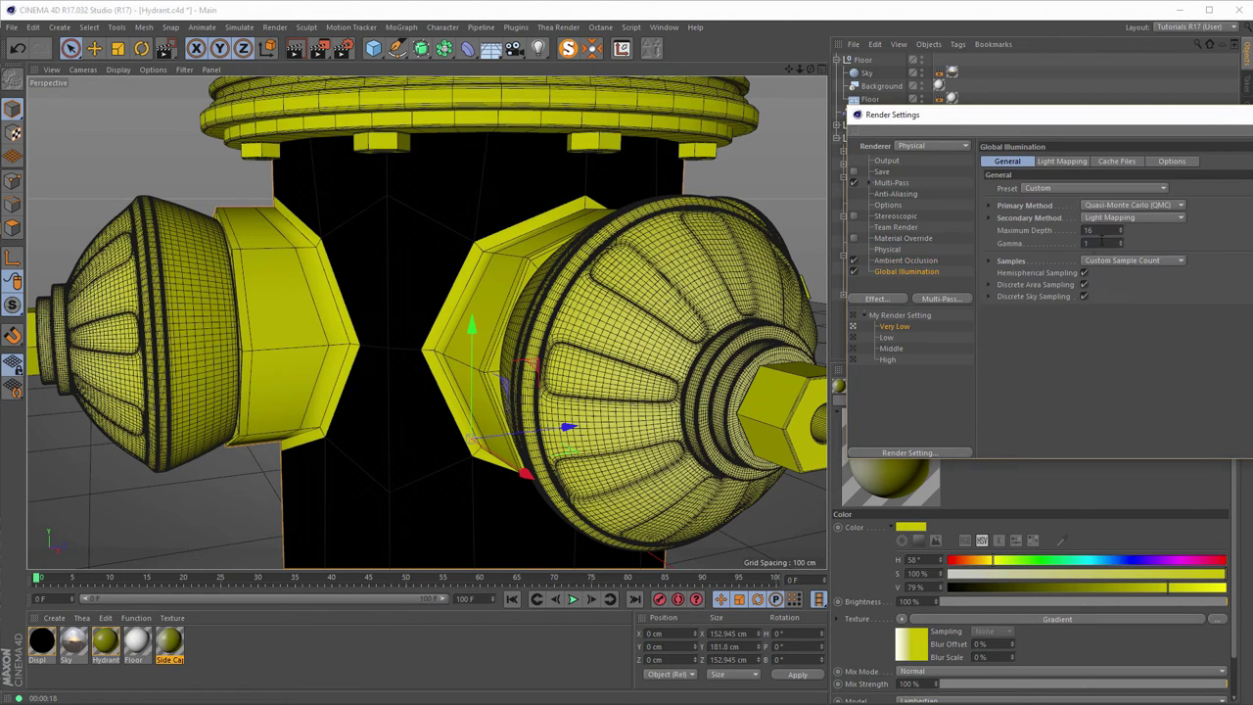
left_click(1109, 217)
left_click(1111, 283)
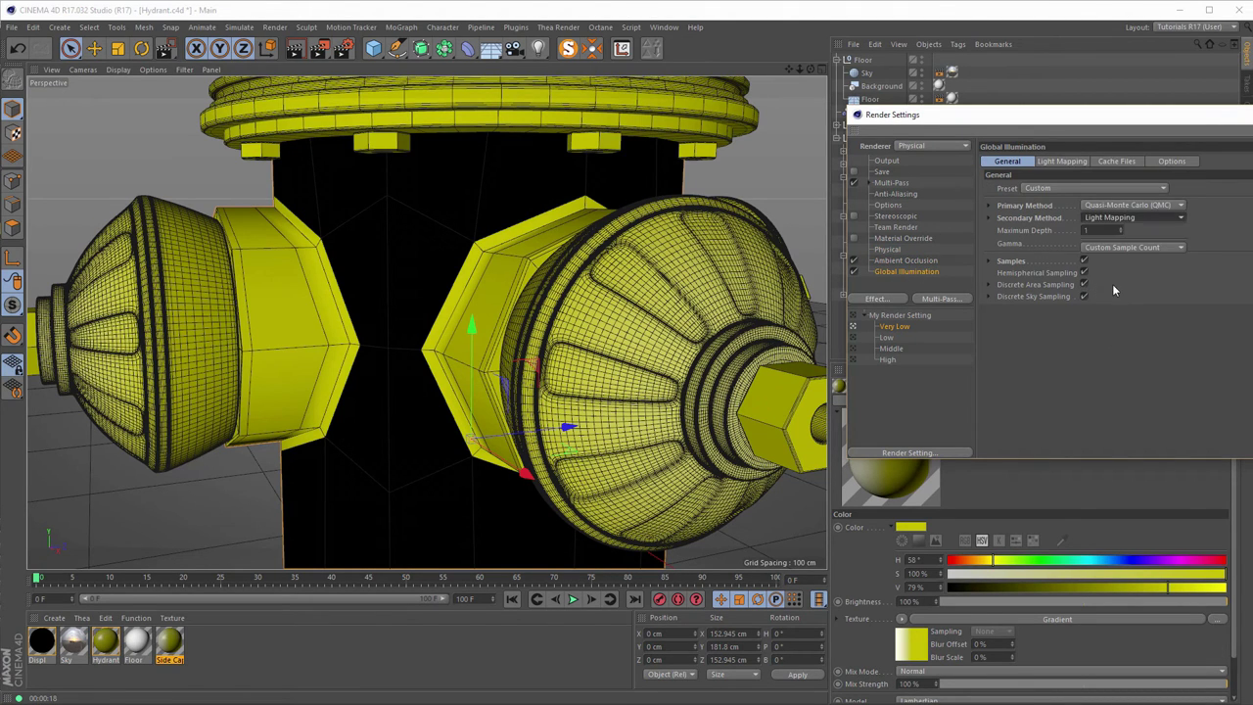
Set Physical sampling quality to Automatic with a 50% shading error threshold.
left_click(892, 249)
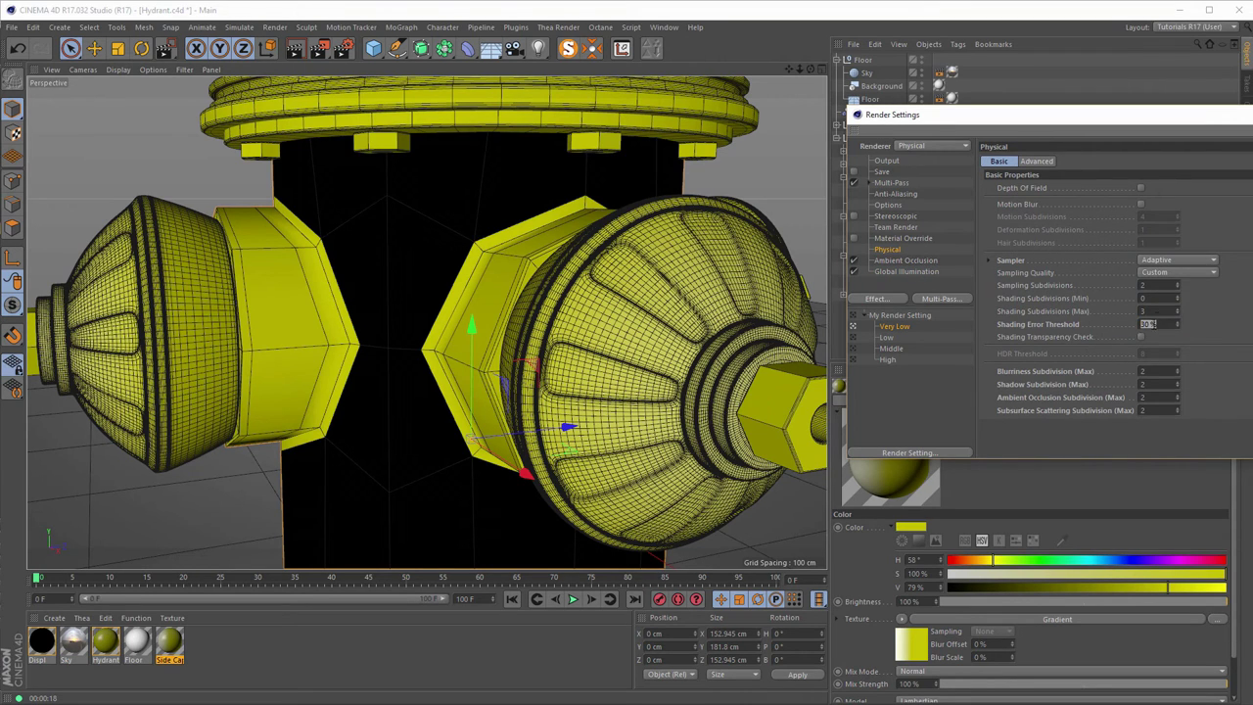
left_click(1162, 273)
left_click(1159, 324)
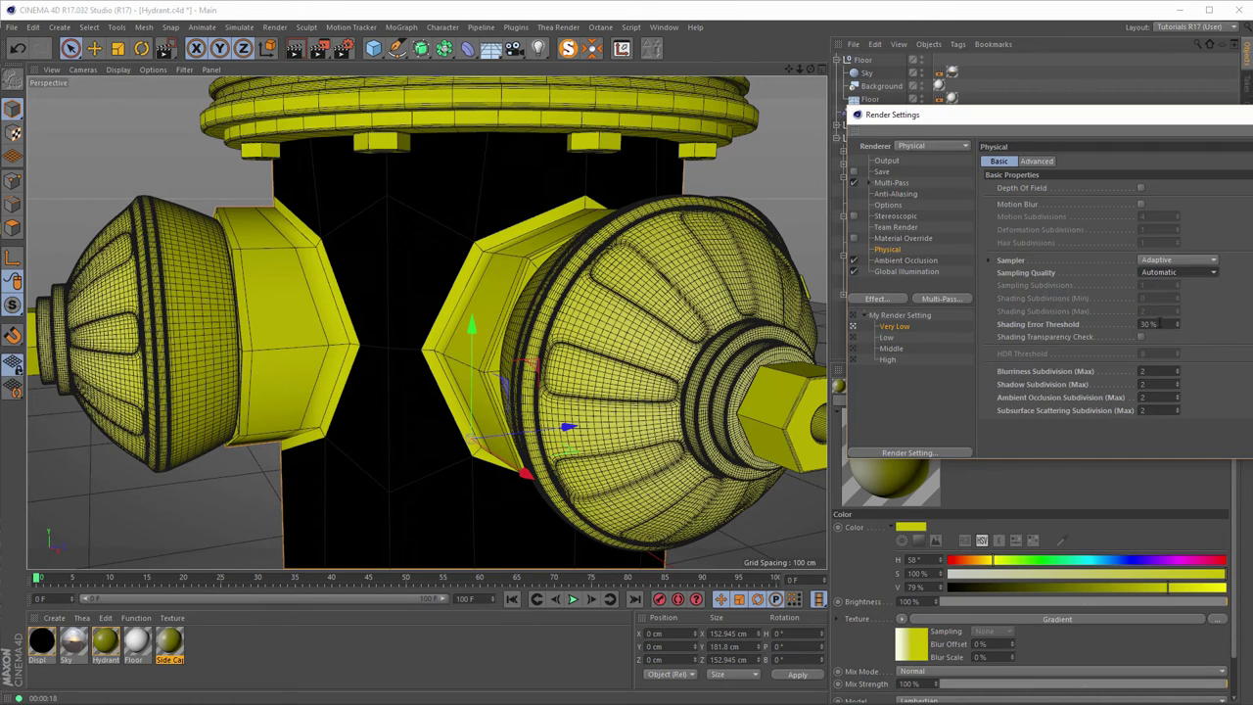
type("50")
key("Return")
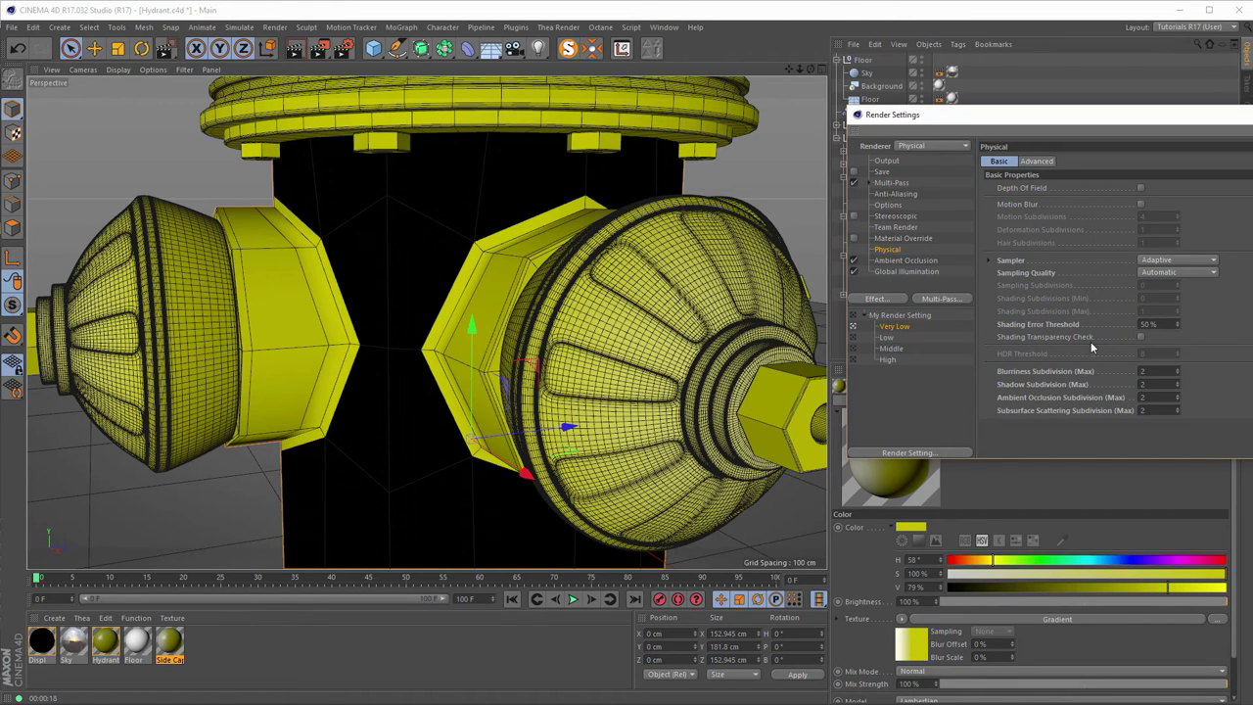
Re-render the region over the hydrant body between the caps.
left_click(323, 51)
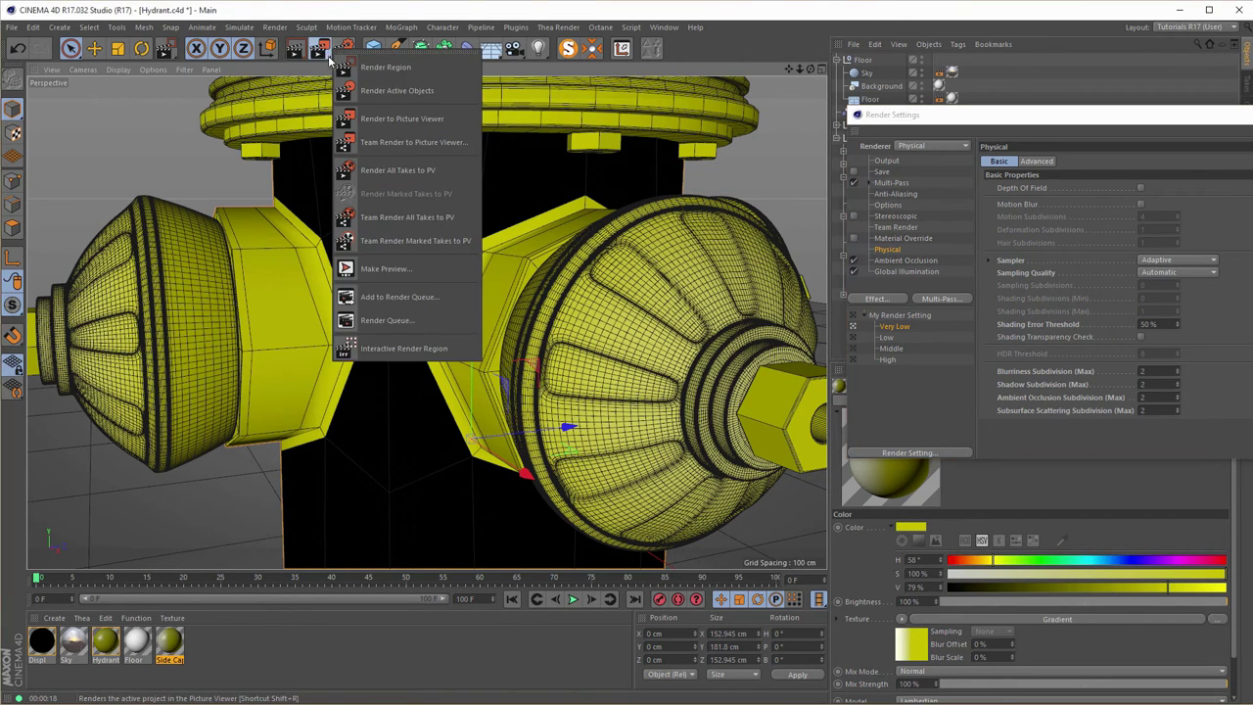
left_click(385, 67)
left_click_drag(289, 190, 517, 486)
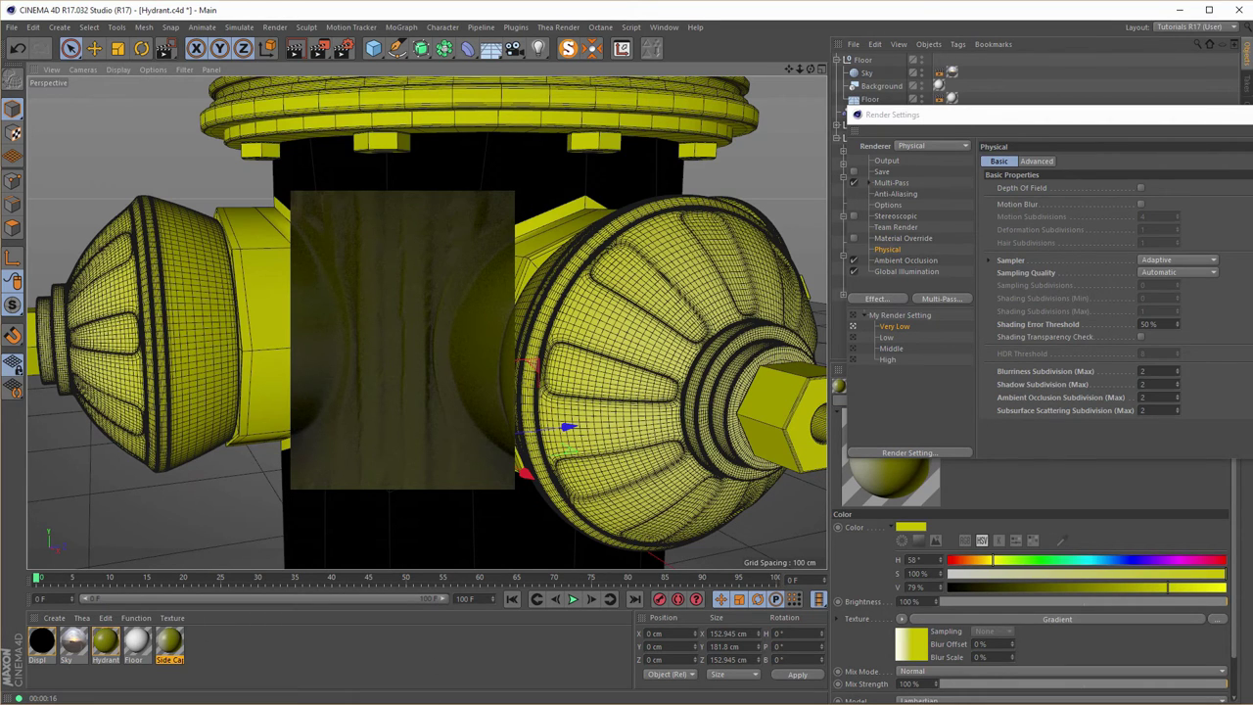
Open the Displ material's displacement settings and set Subdivision Level to 6.
key("ctrl+b")
left_click(105, 643)
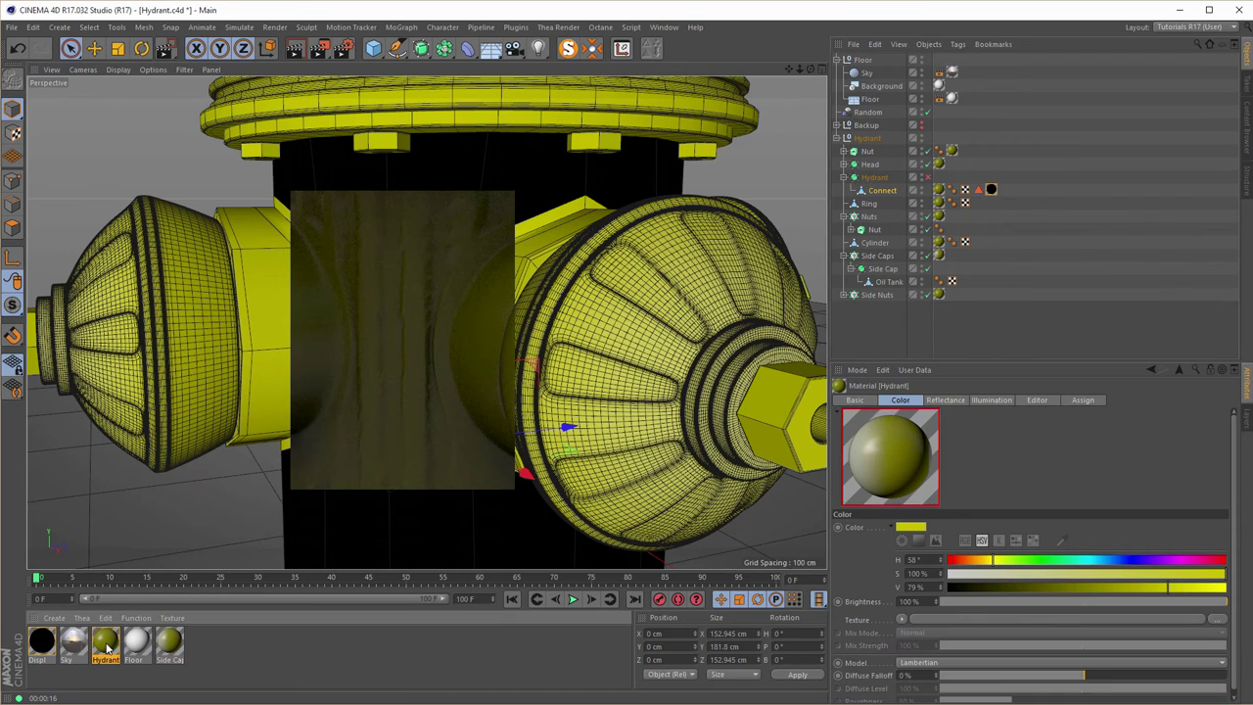
double_click(41, 642)
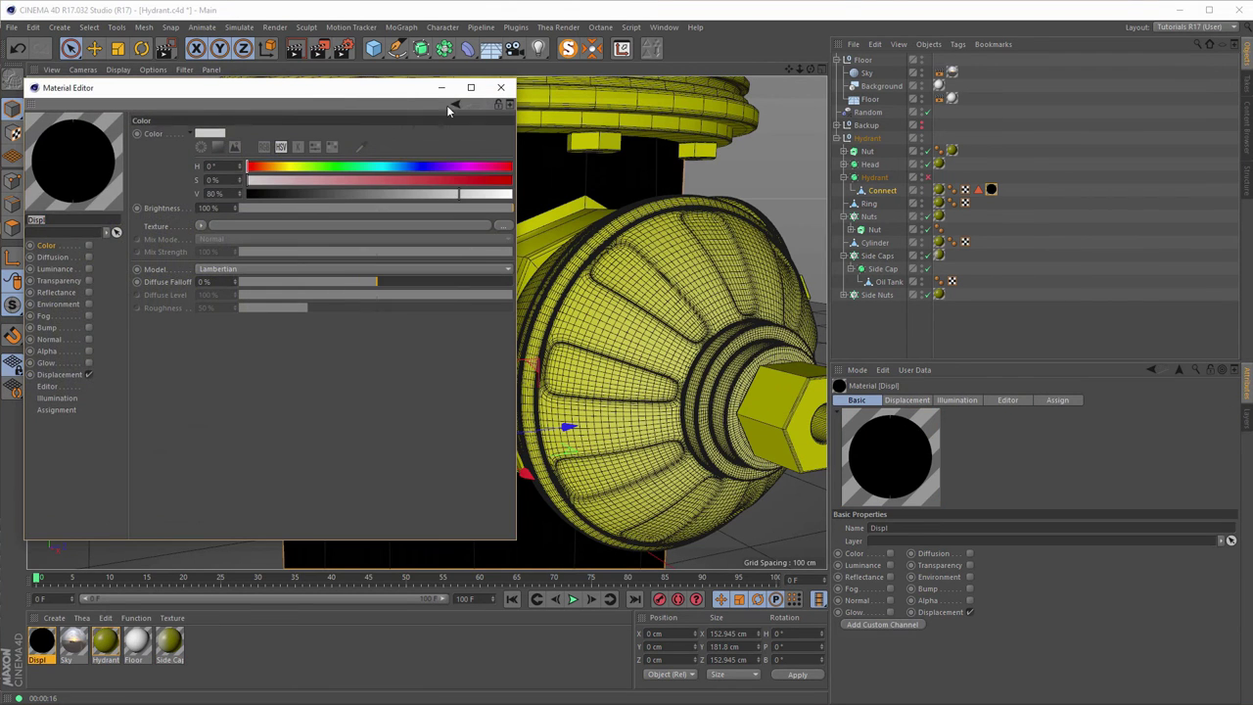
left_click_drag(351, 87, 1104, 94)
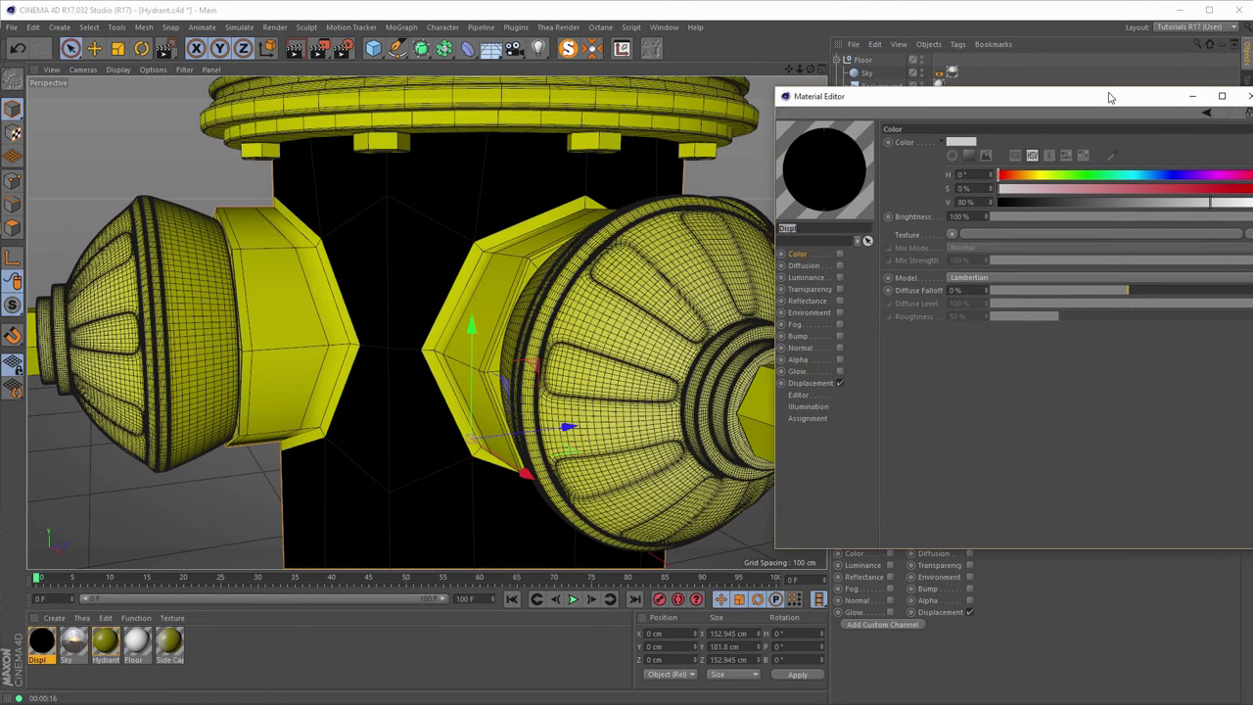
left_click(814, 380)
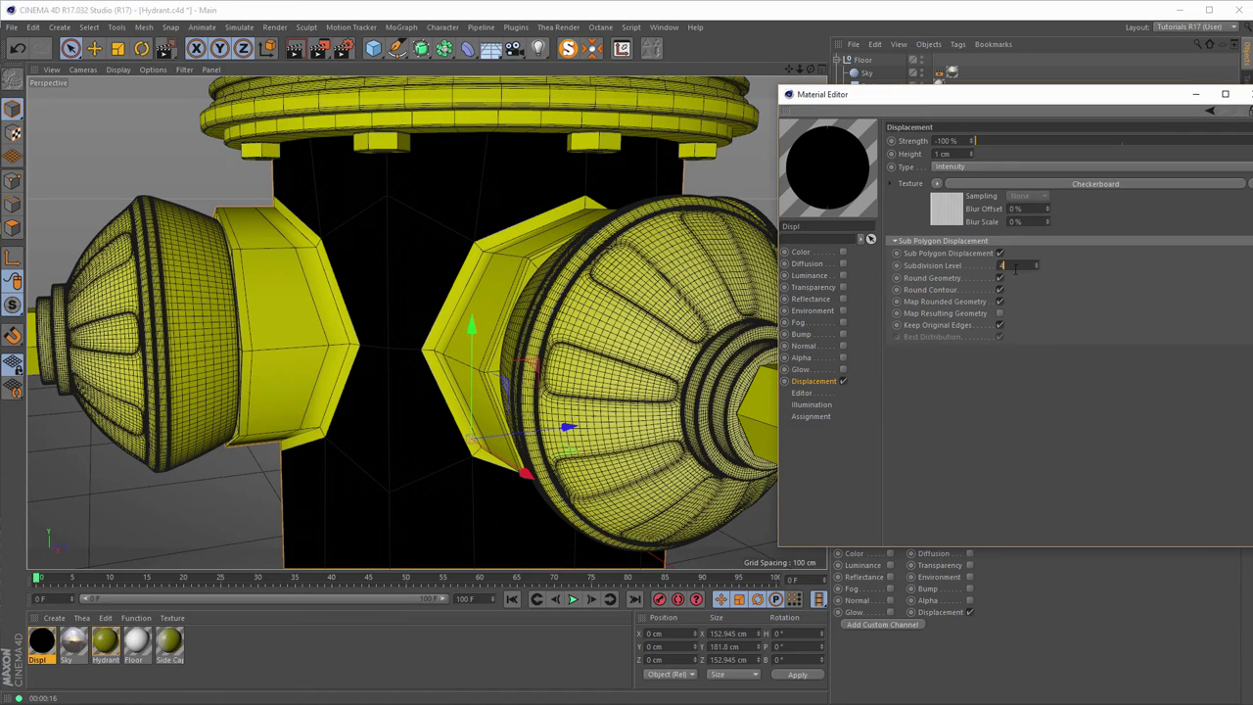
double_click(1014, 267)
type("6")
Render a viewport preview and set the displacement Blur Offset to 10%.
left_click(203, 98)
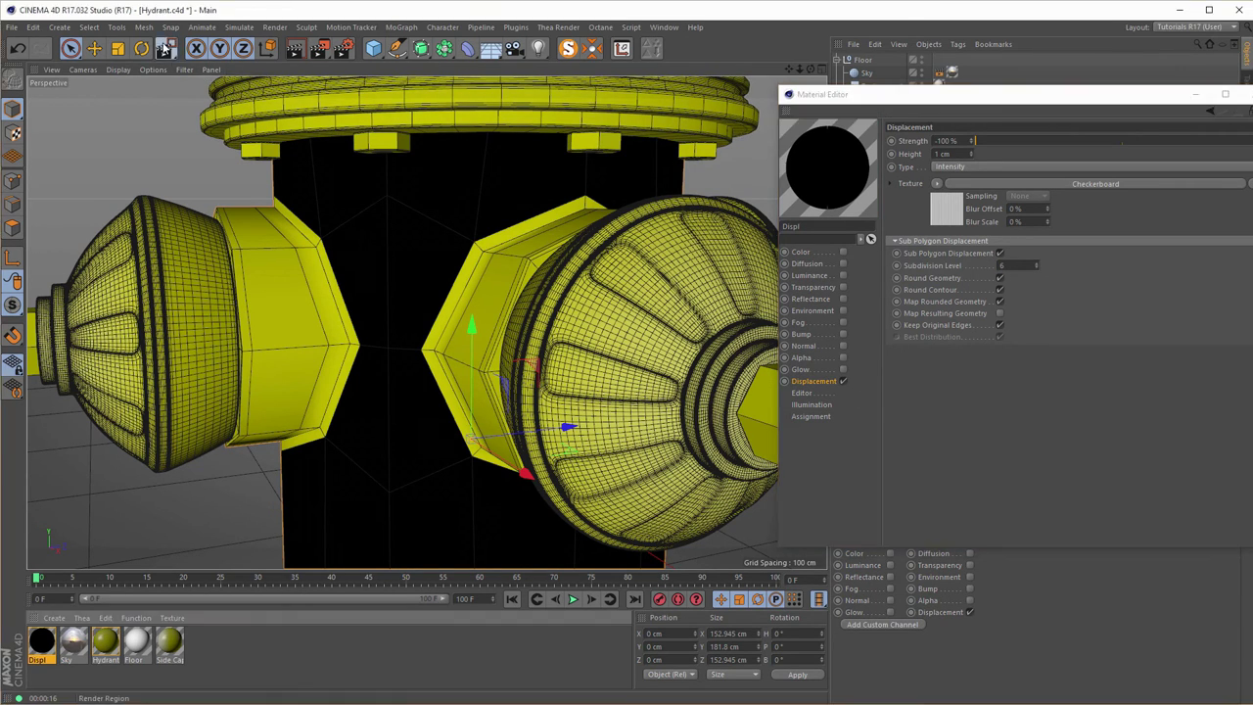
key("ctrl+r")
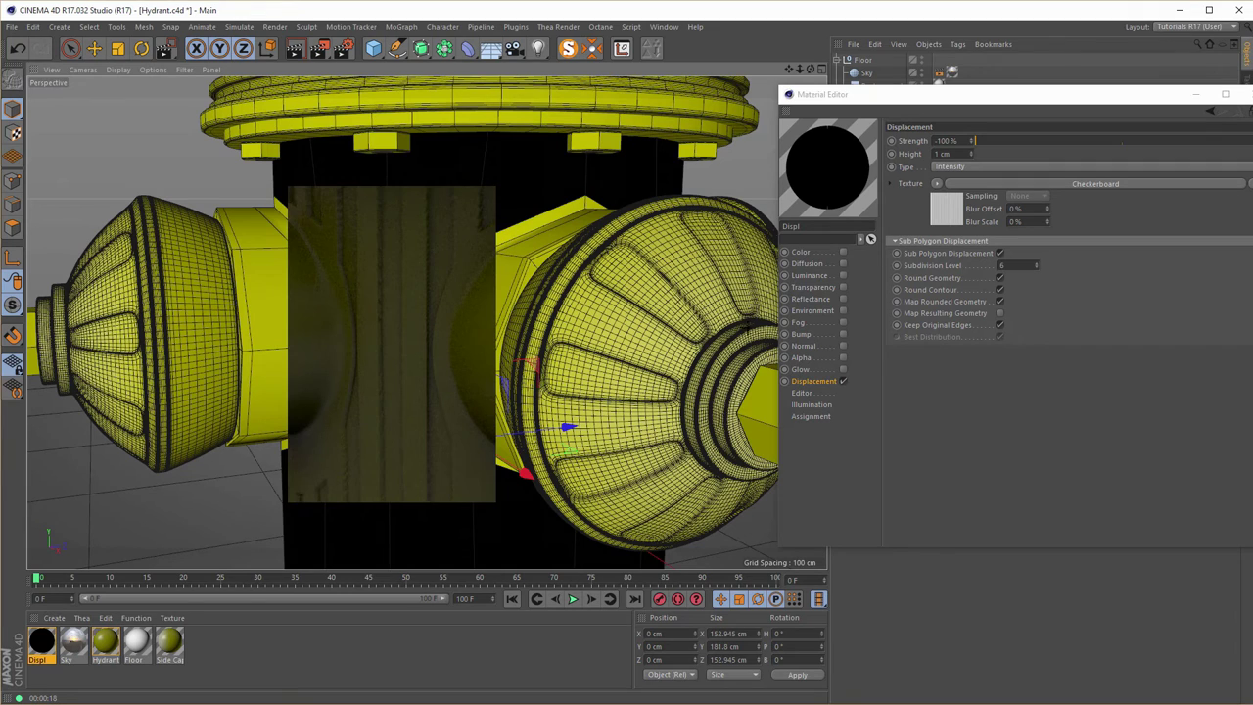
left_click(1014, 209)
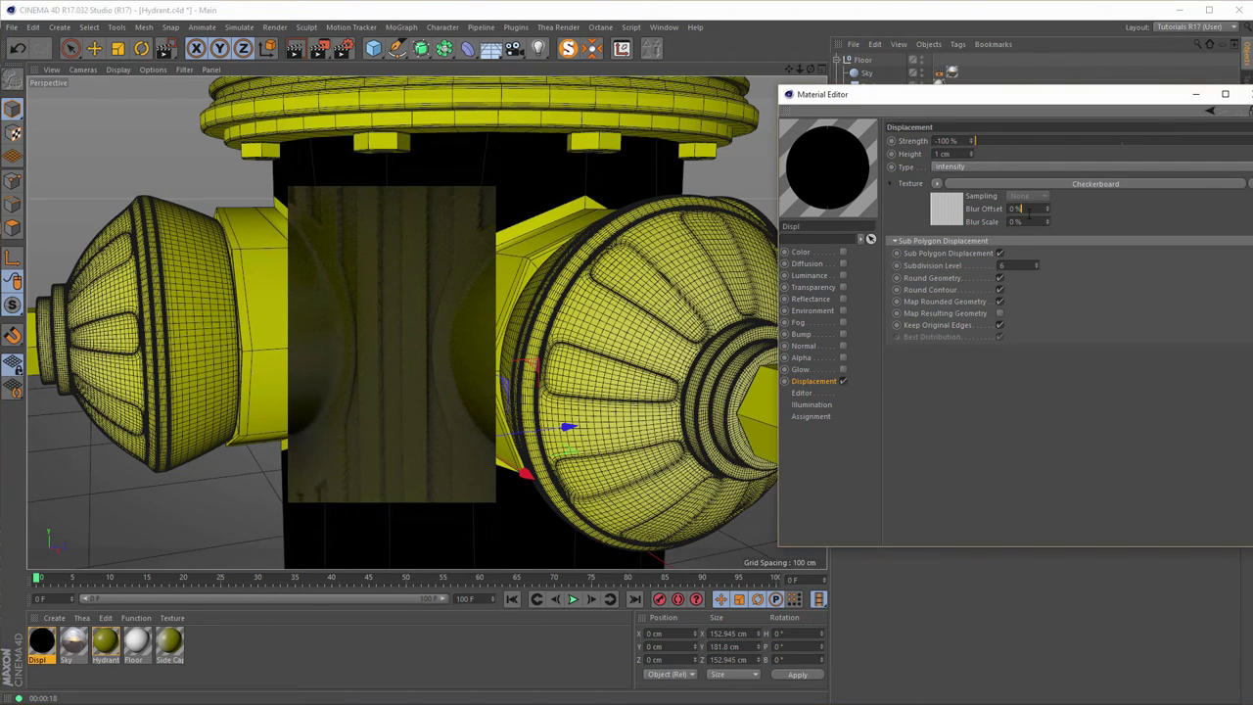
left_click(999, 278)
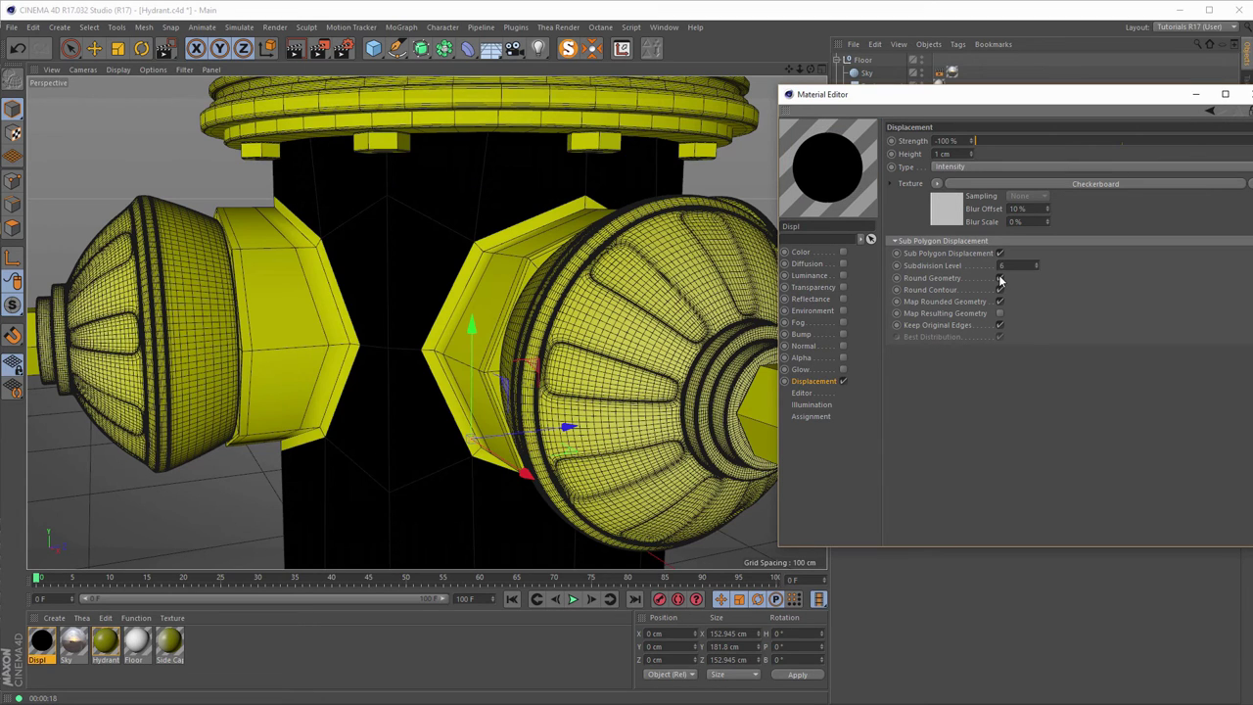
Change the Displ Blur Offset from 10% to 3% and watch the region render update.
left_click(293, 78)
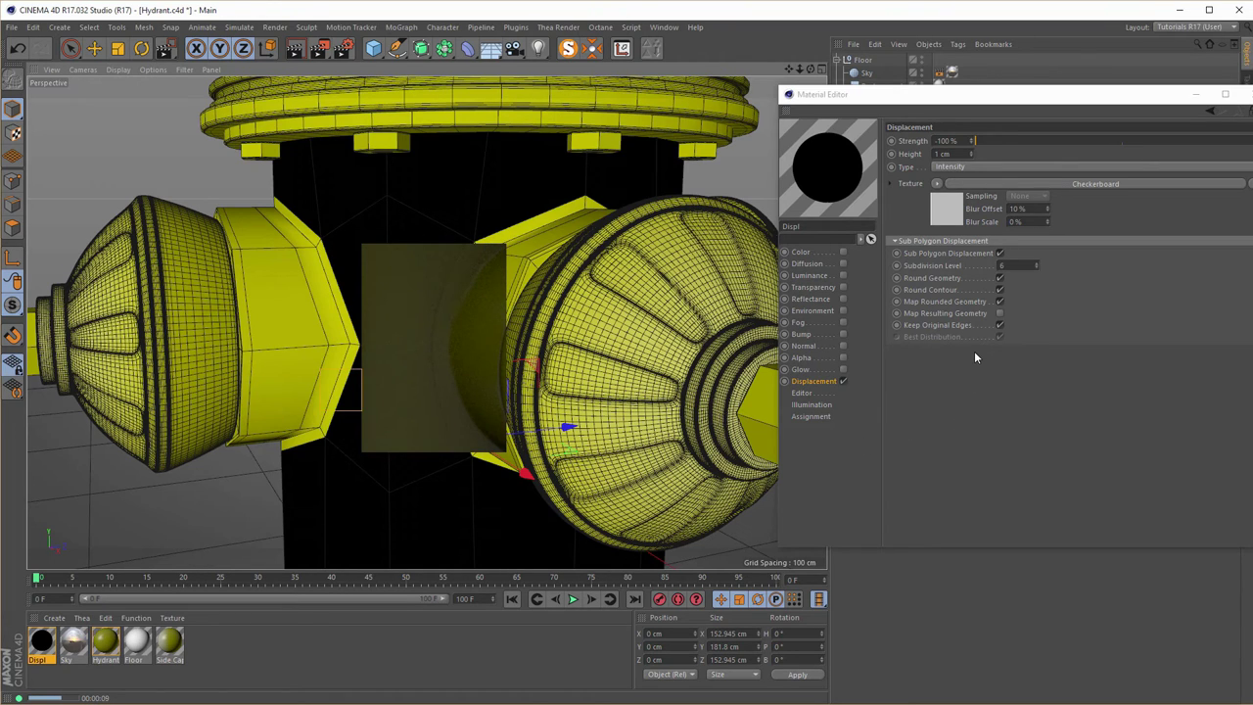
left_click(1017, 209)
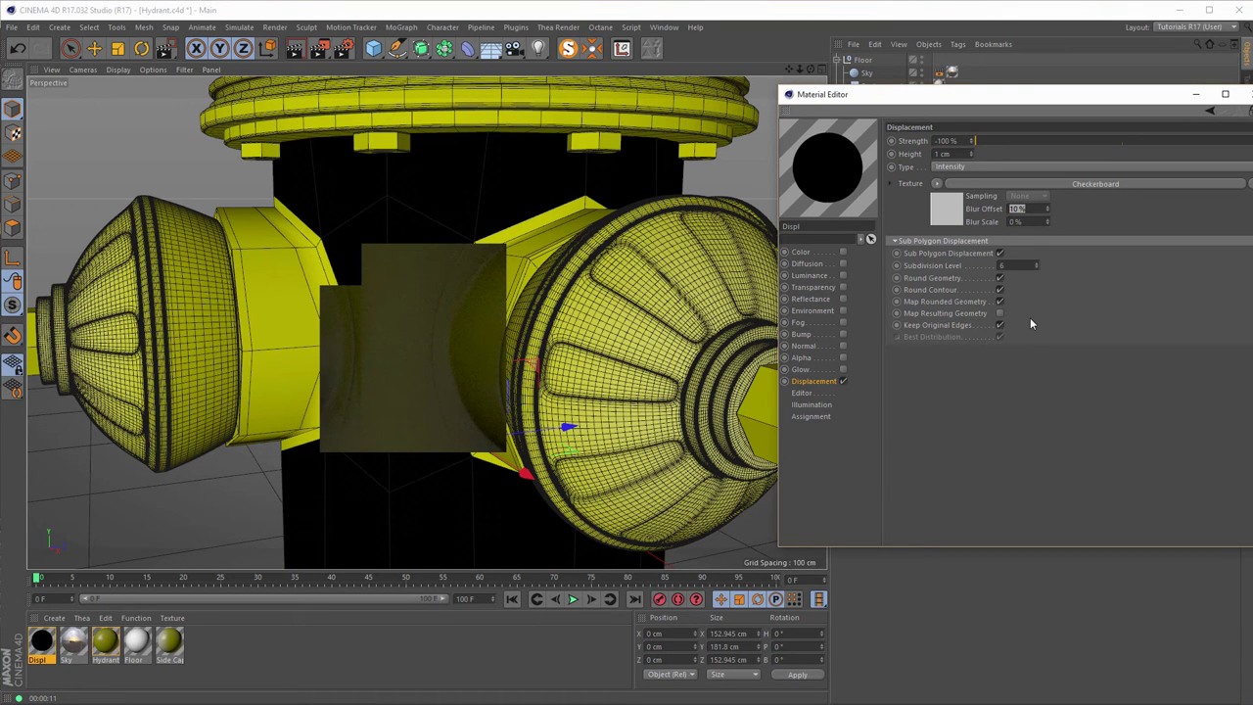
type("3")
key("Return")
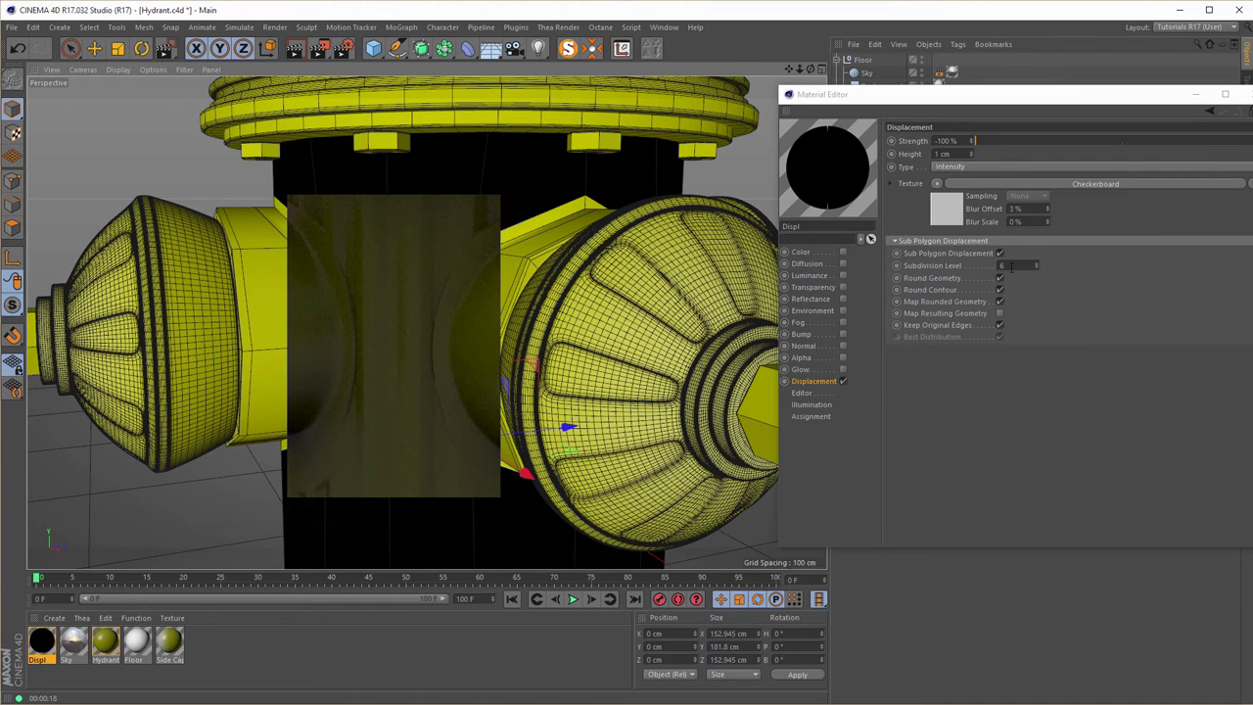
Set Length U and Length V of the Displ texture tag on Connect to 50%.
left_click(1246, 94)
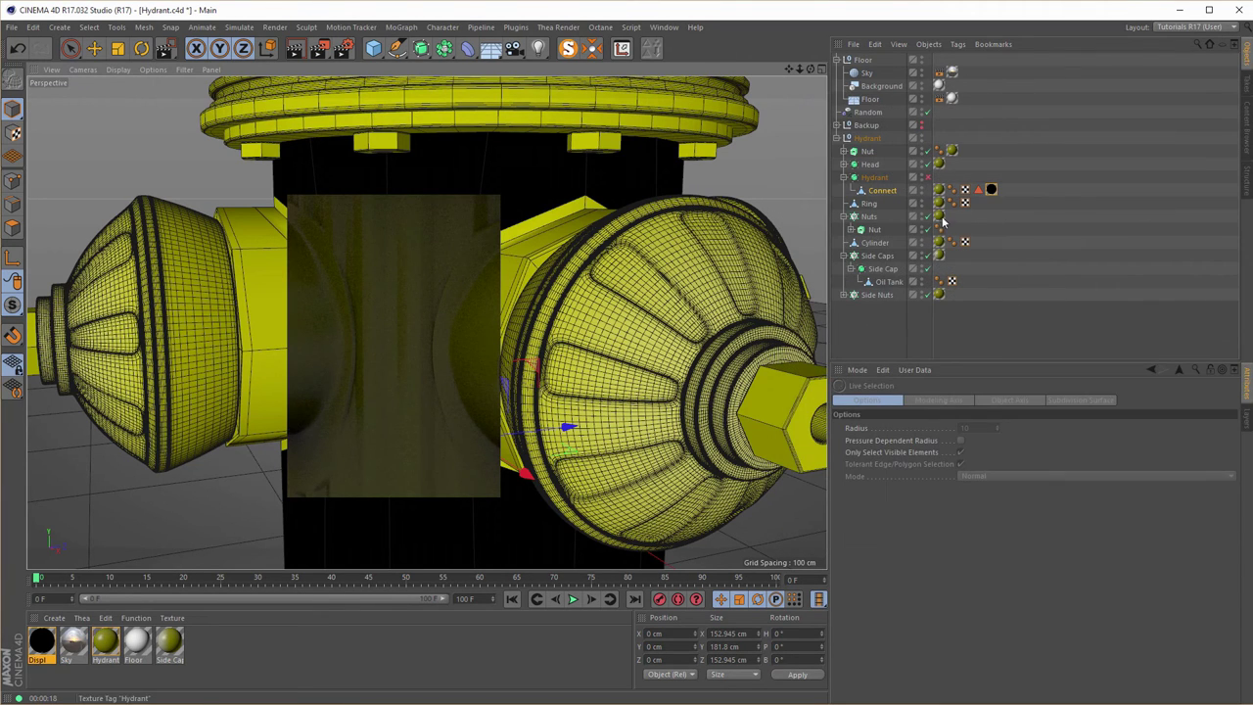
left_click(990, 189)
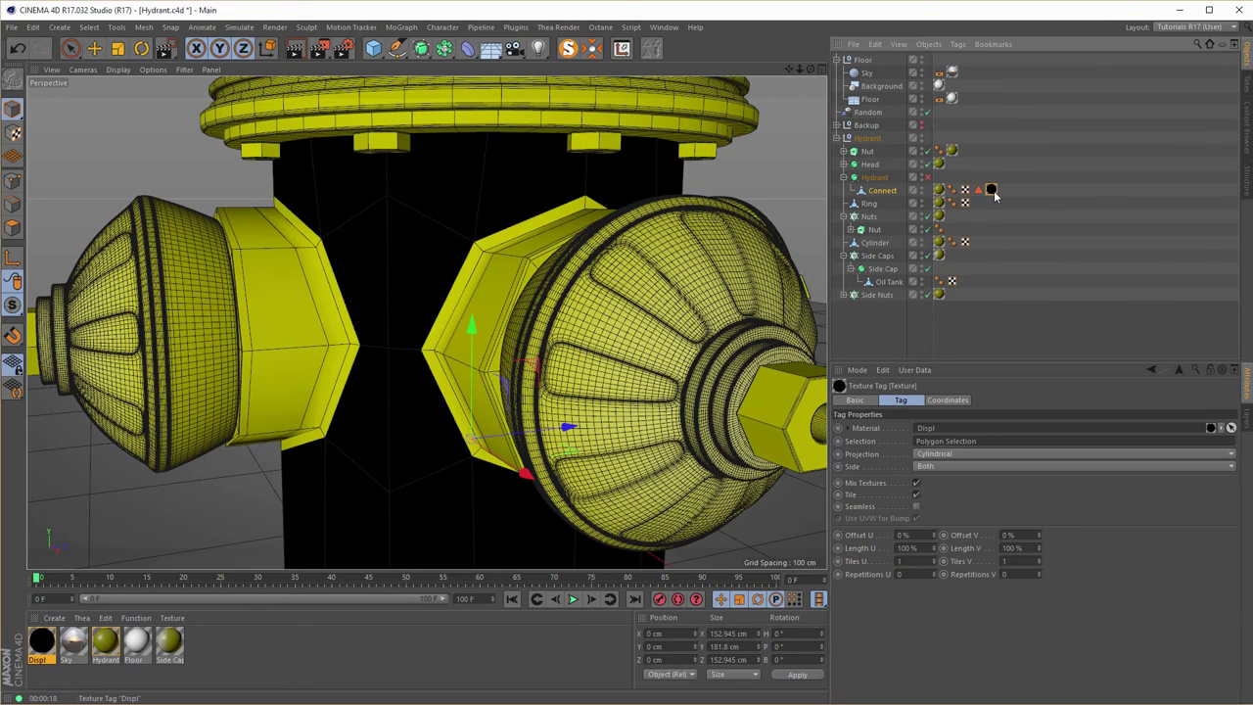
left_click(915, 548)
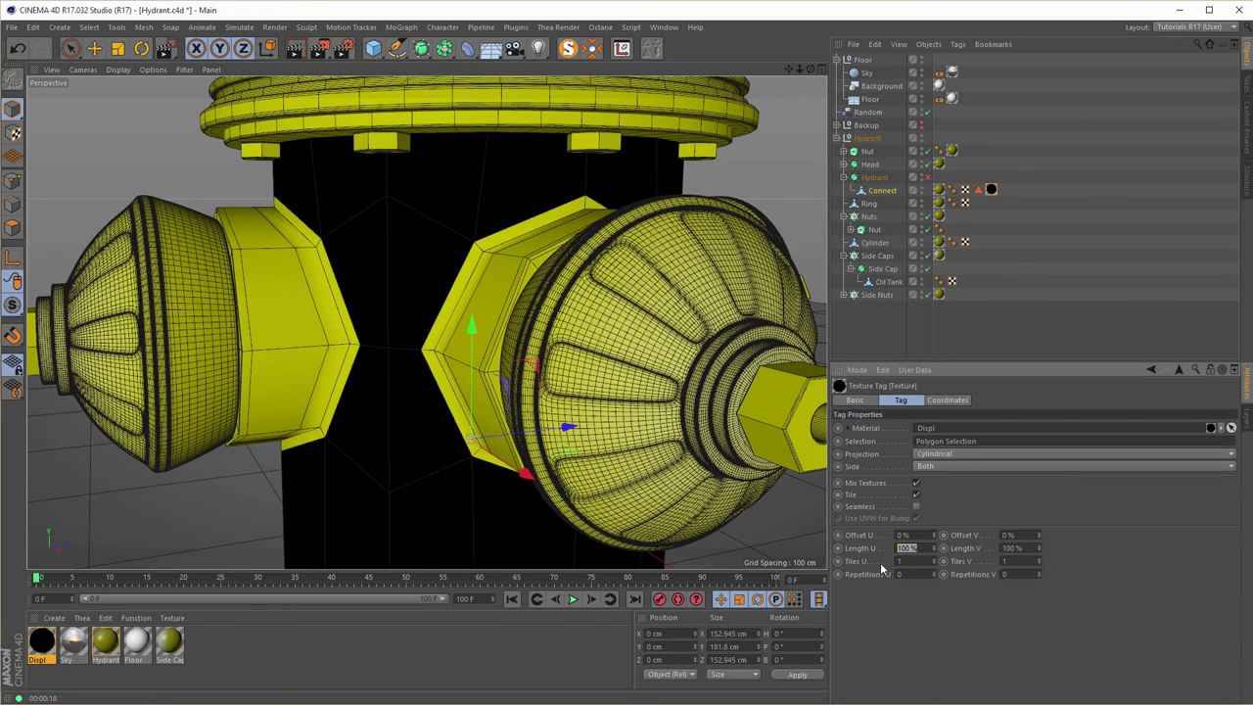
type("50")
key("Tab")
type("5")
Render a viewport preview of the displaced hydrant body.
left_click(198, 176)
left_click(266, 196)
key("ctrl+r")
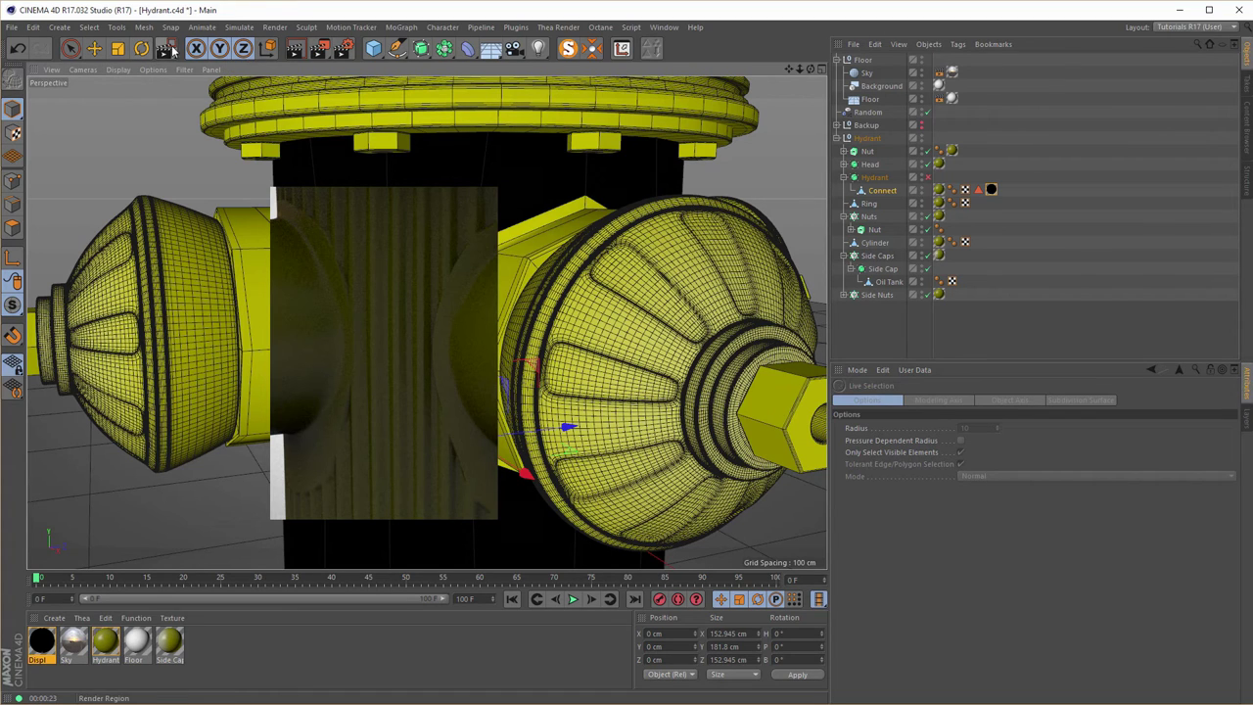
Stop the viewport render and limit Connect's Hydrant texture tag to selection 1.
left_click(859, 352)
key("alt+r")
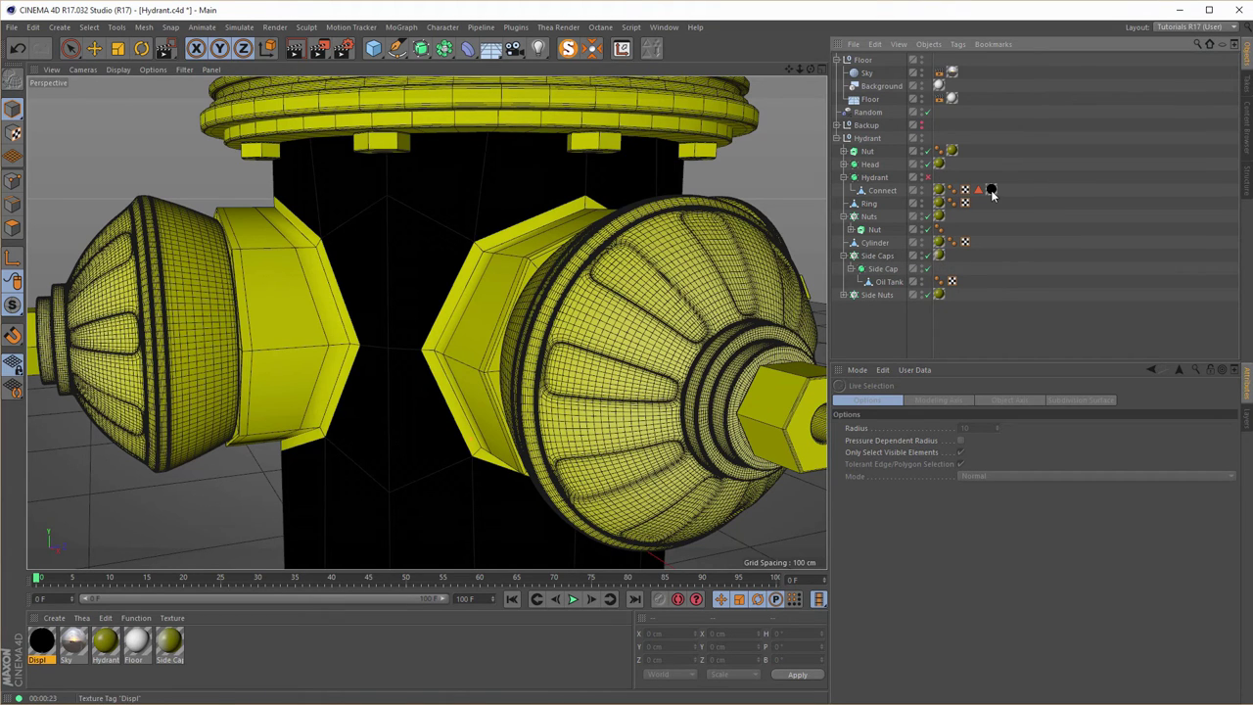
left_click(891, 191)
left_click(939, 189)
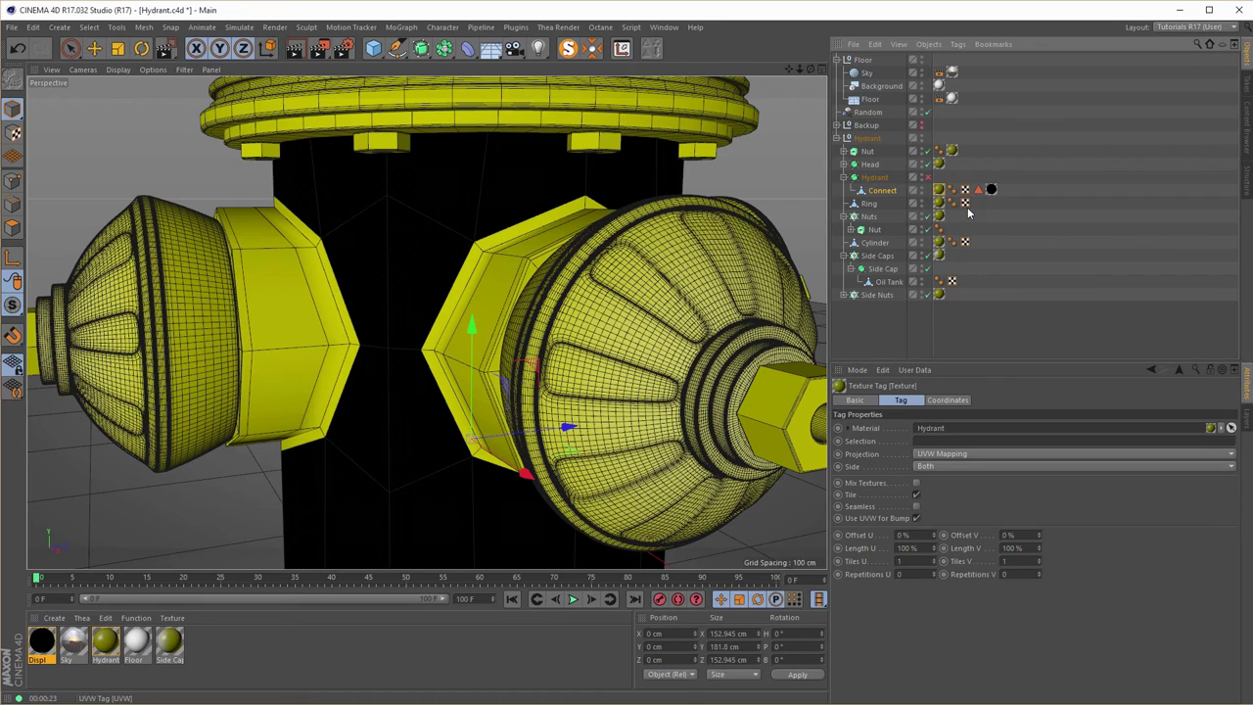
left_click(930, 442)
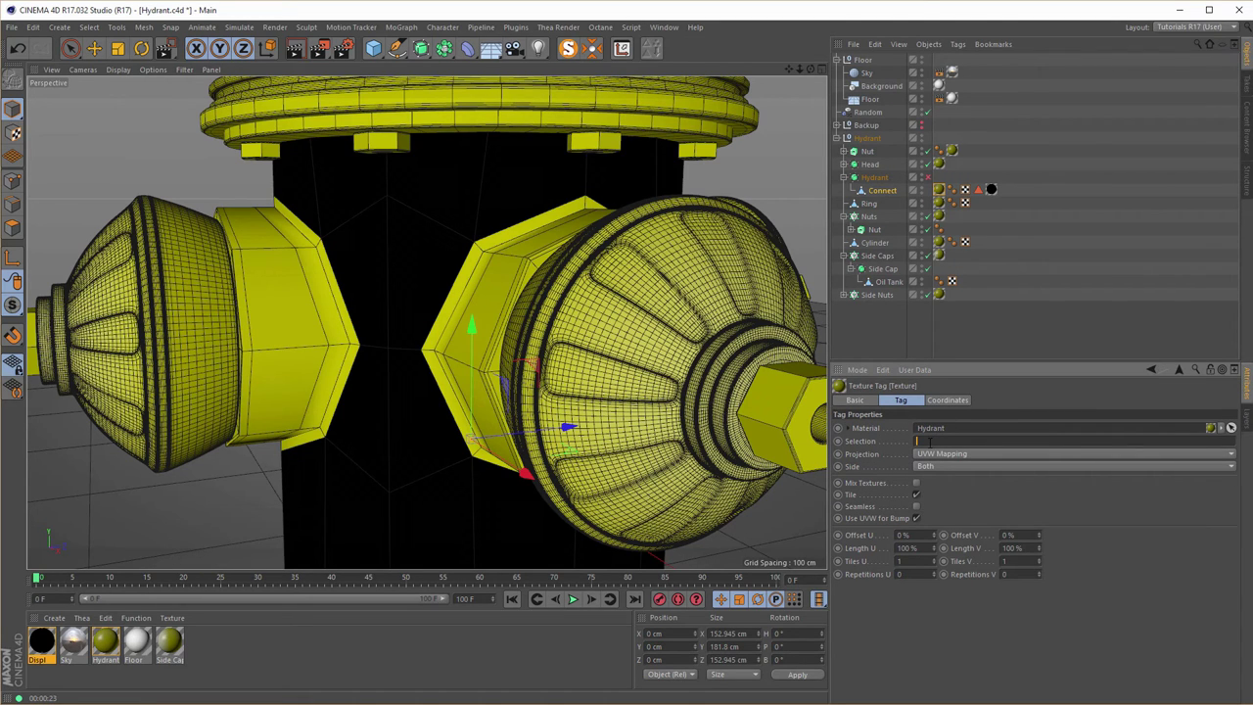
type("1")
key("Return")
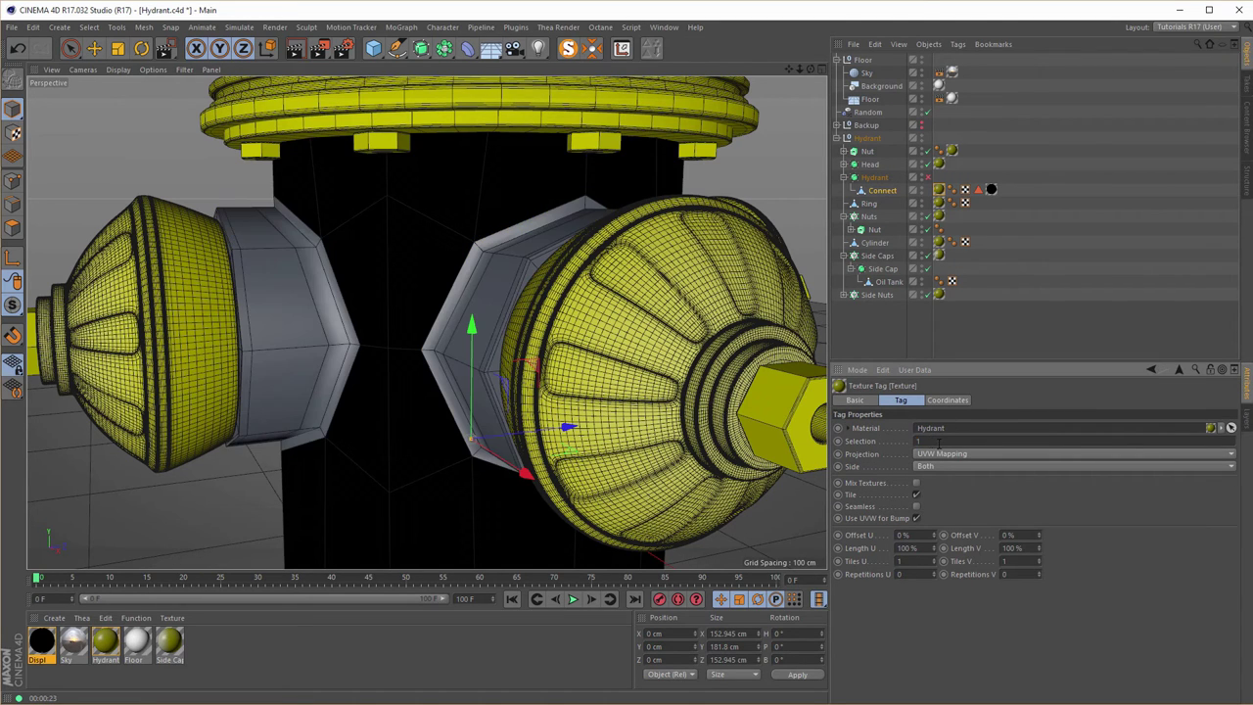
Limit Connect's Displ texture tag to selection 1 as well.
left_click(990, 190)
double_click(990, 441)
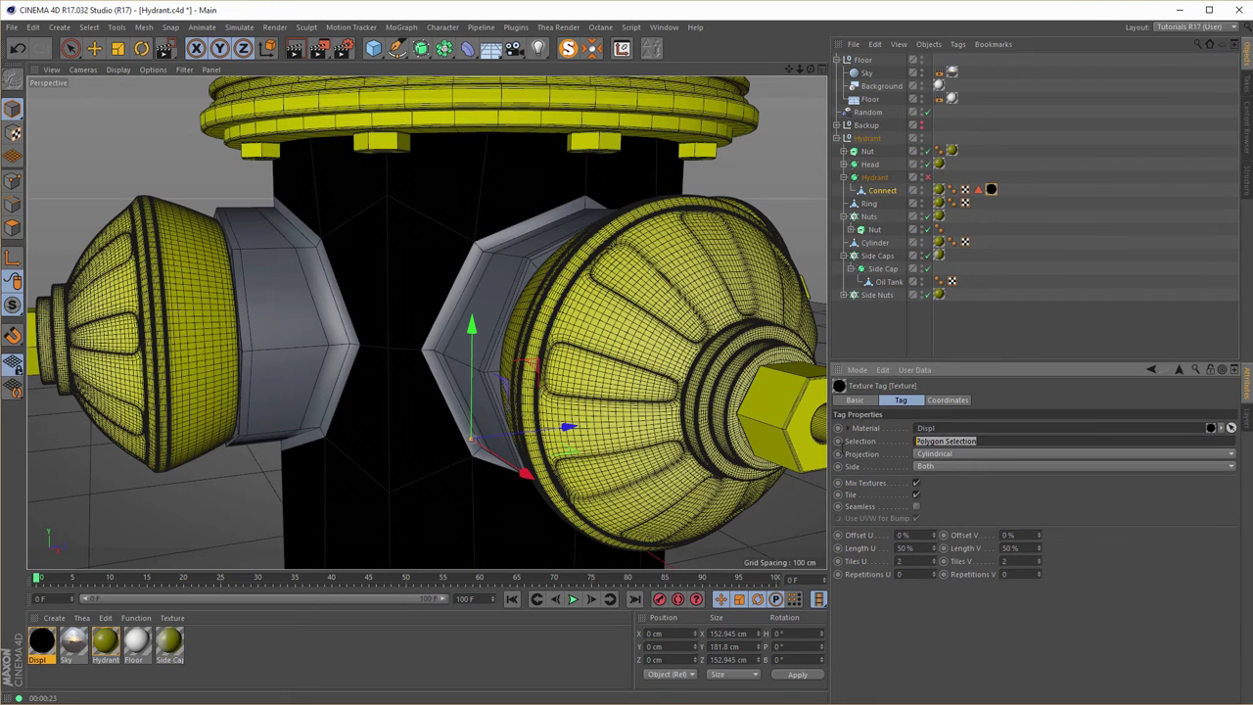
type("1")
key("Return")
scroll(365, 318, "down", 10)
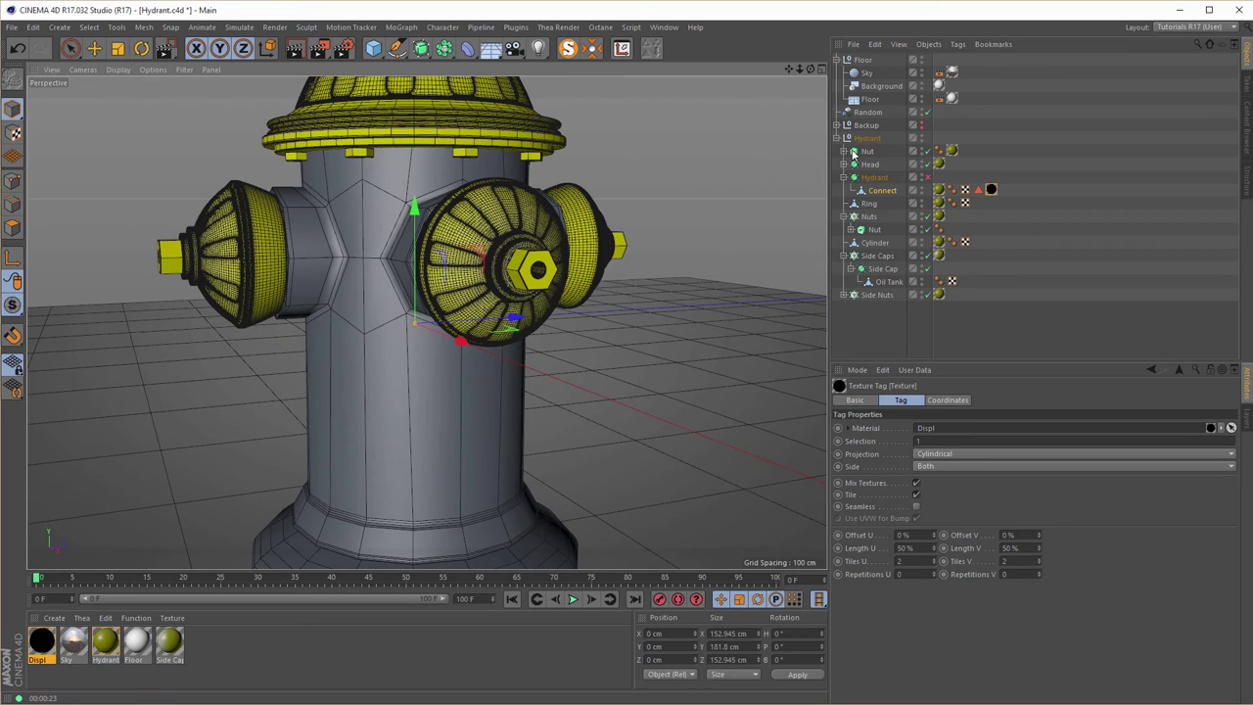
Enable the Hydrant Subdivision Surface, tilt the view lower, and enter component editing mode.
left_click(926, 178)
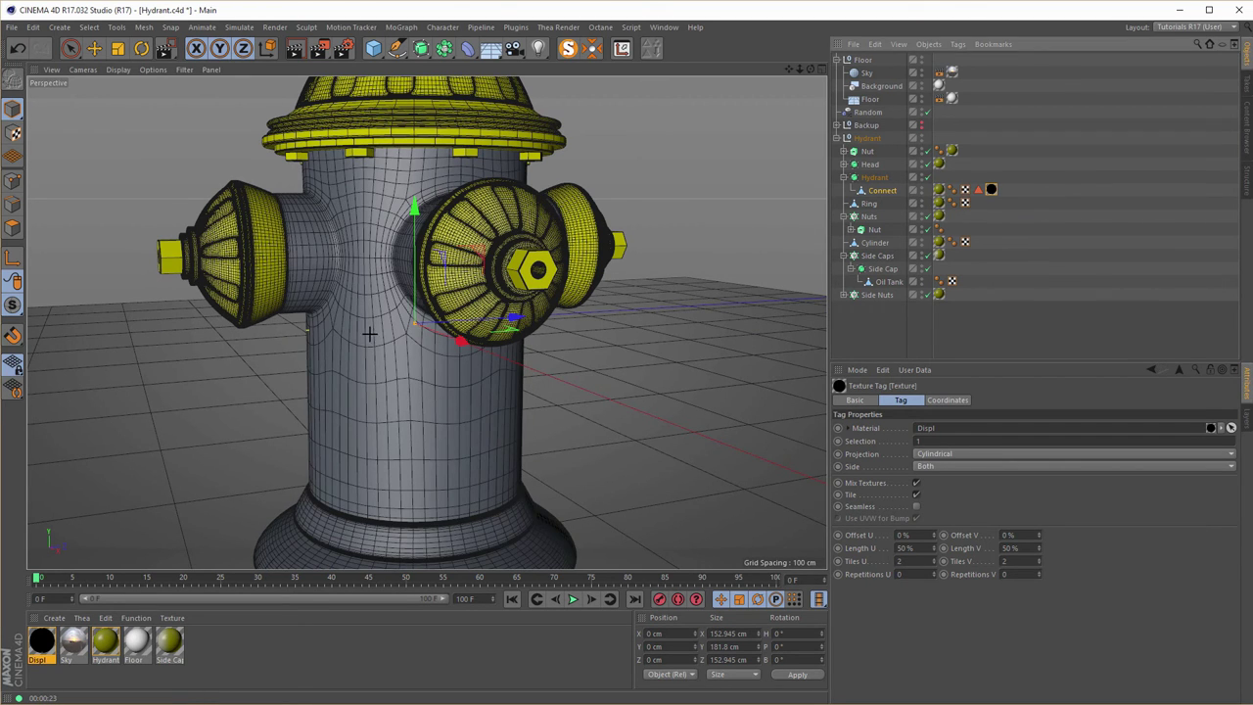
left_click_drag(363, 333, 299, 299, "alt")
left_click(13, 202)
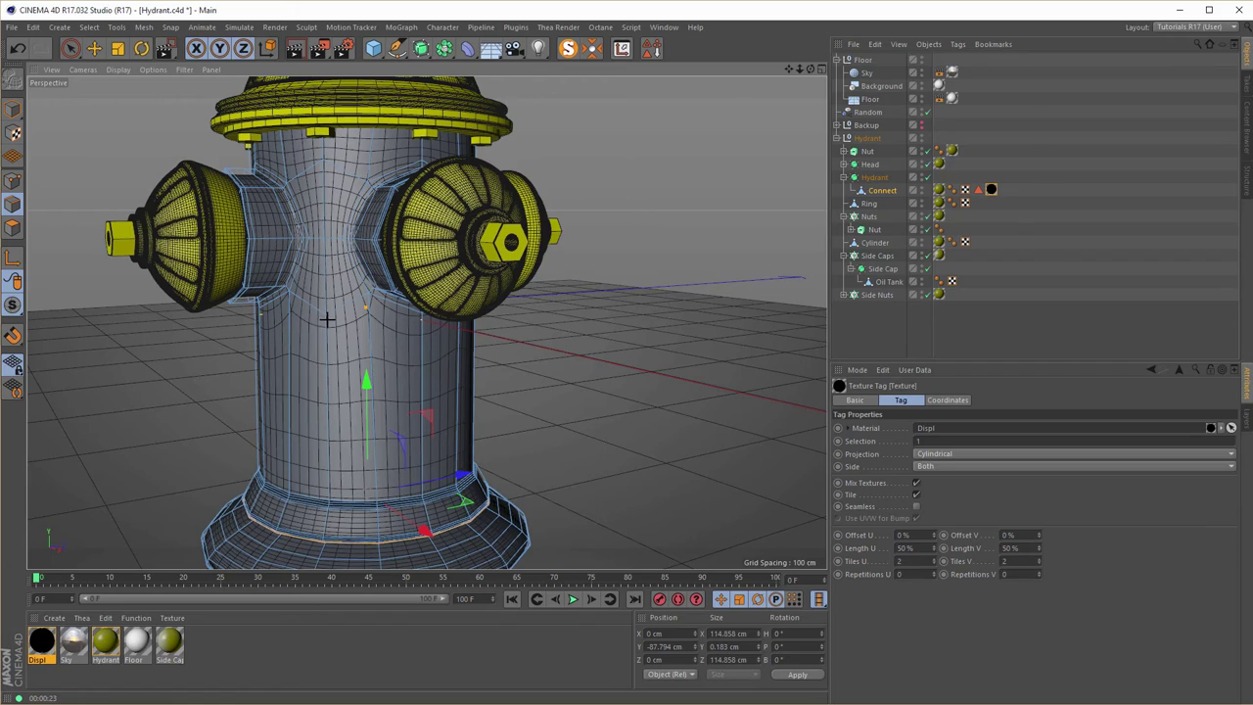
scroll(327, 318, "up", 5)
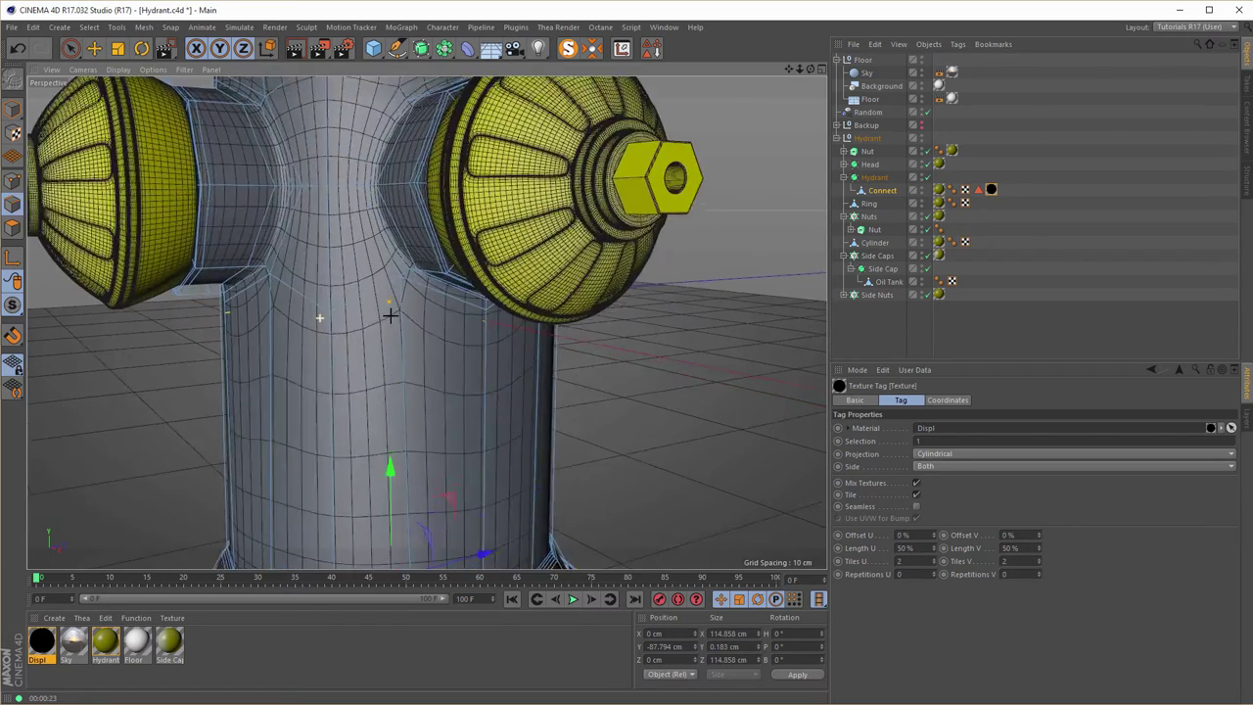
scroll(372, 318, "up", 2)
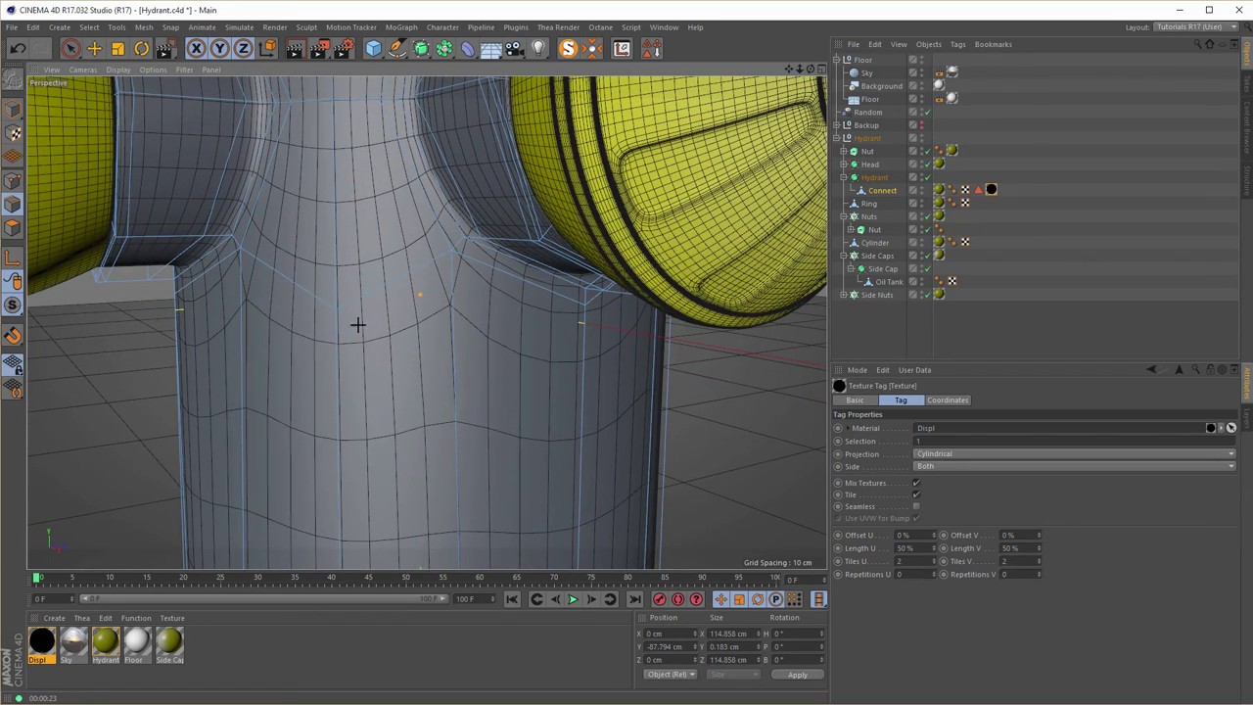
scroll(323, 332, "down", 5)
scroll(270, 342, "down", 1)
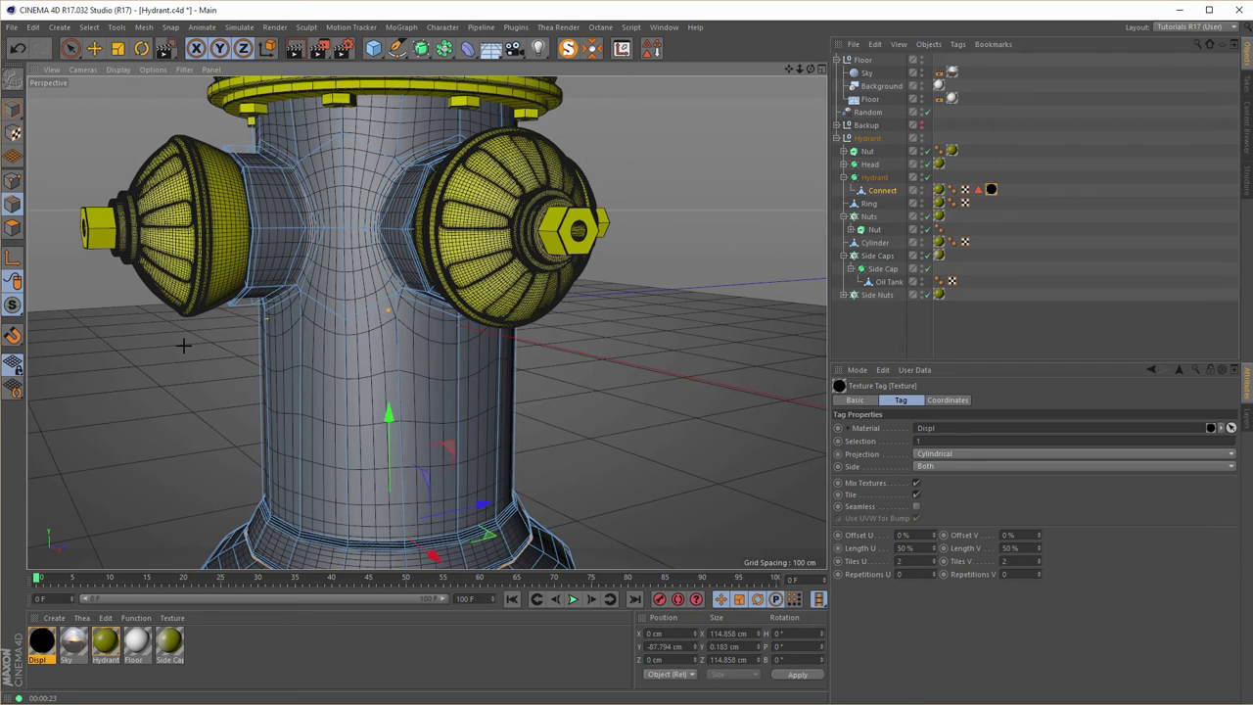
Set the Knife tool to Plane mode with a horizontal X-Z cutting plane.
key("k")
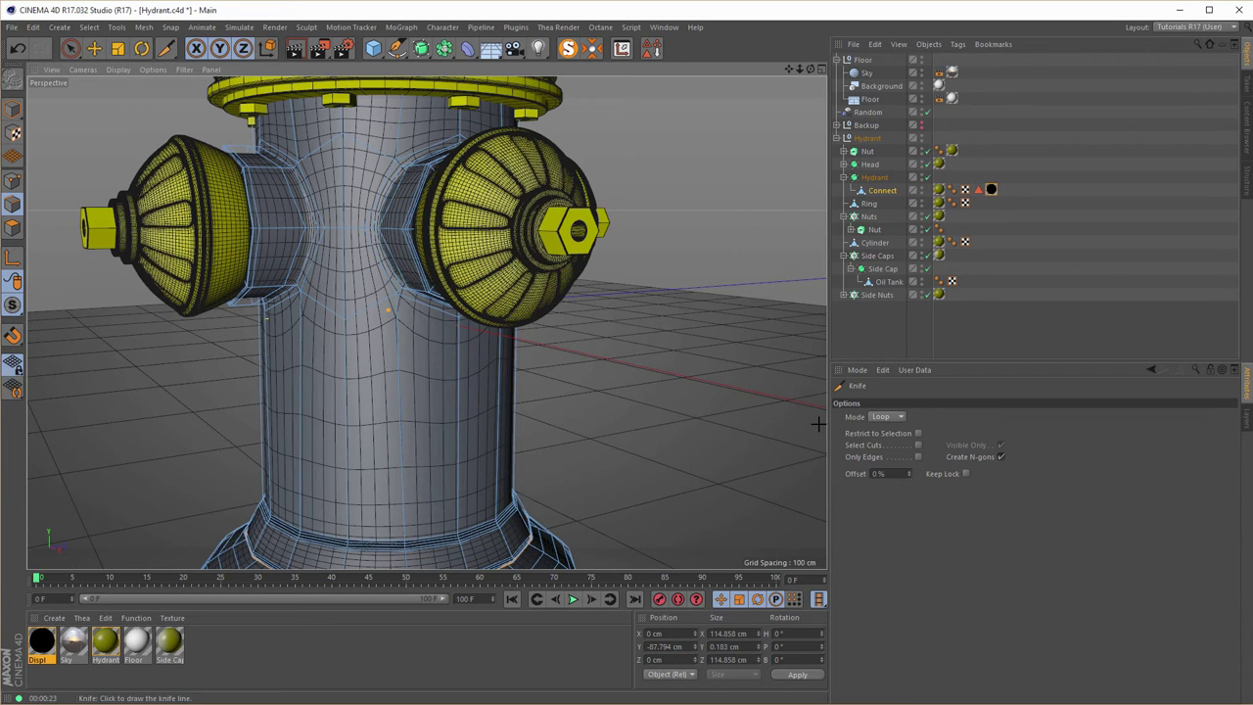
left_click(882, 417)
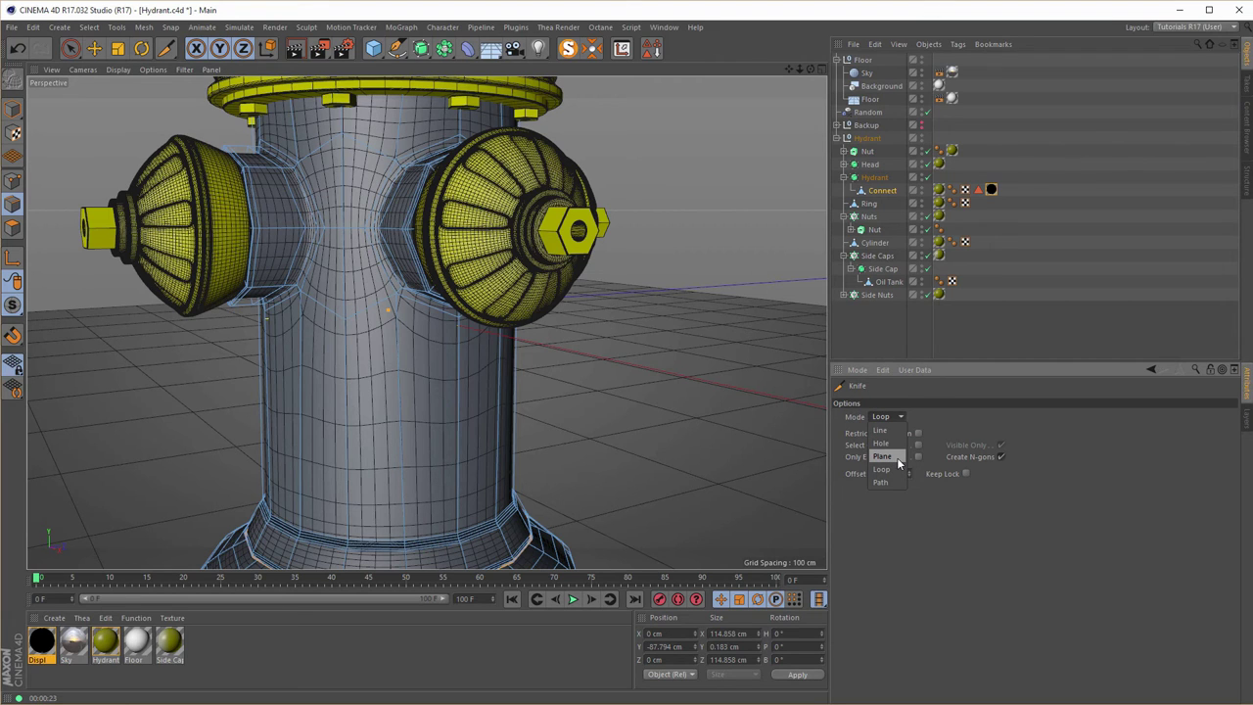
left_click(897, 457)
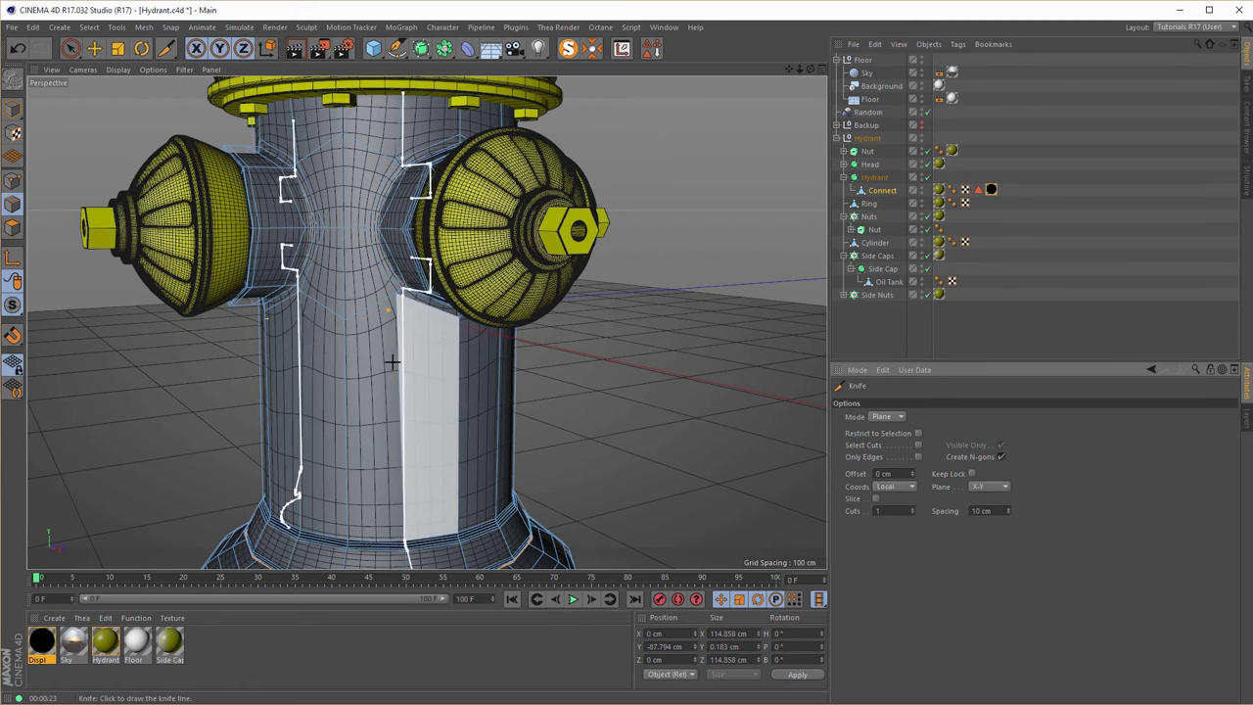
left_click(984, 486)
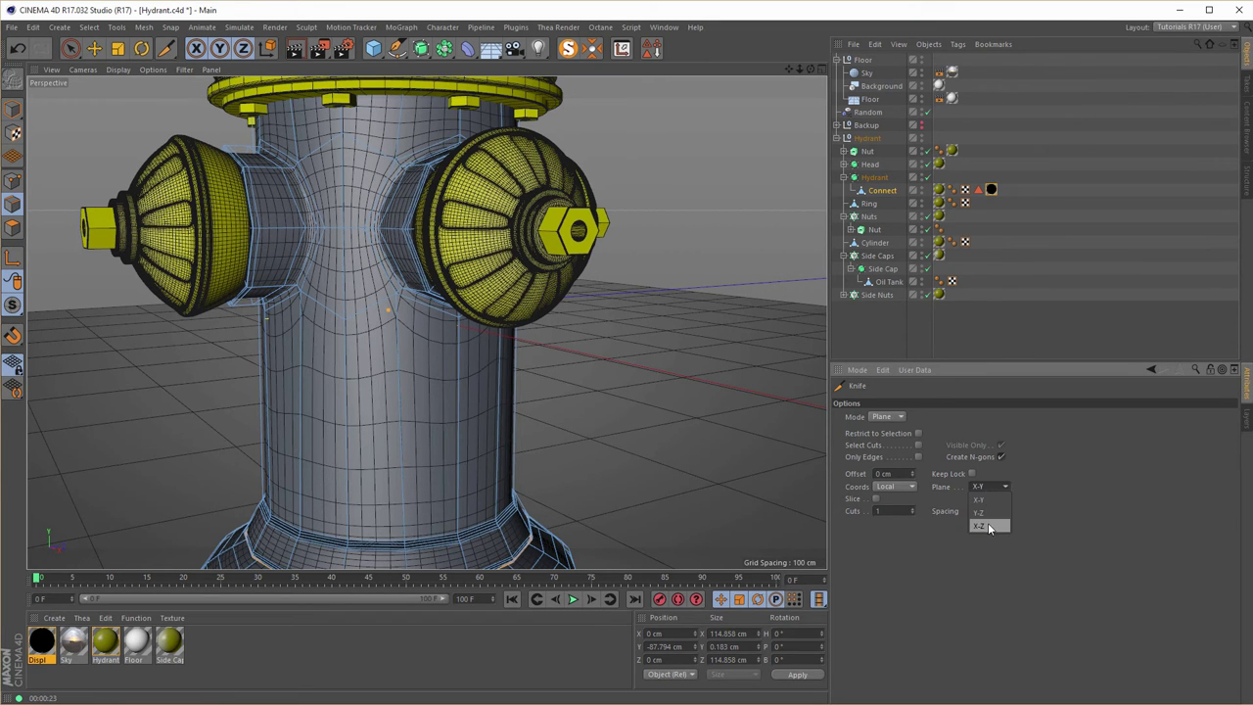
left_click(988, 529)
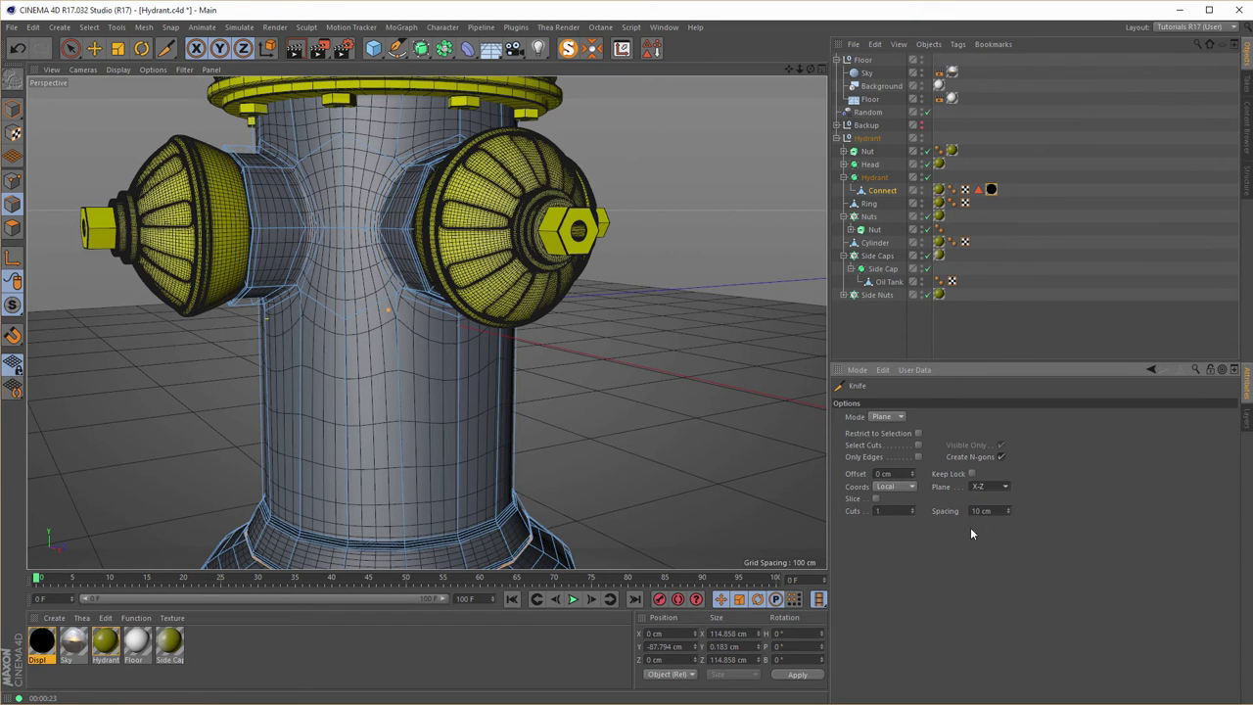
Cut the body horizontally below the caps in the side view, then return to Perspective.
middle_click(342, 335)
middle_click(377, 425)
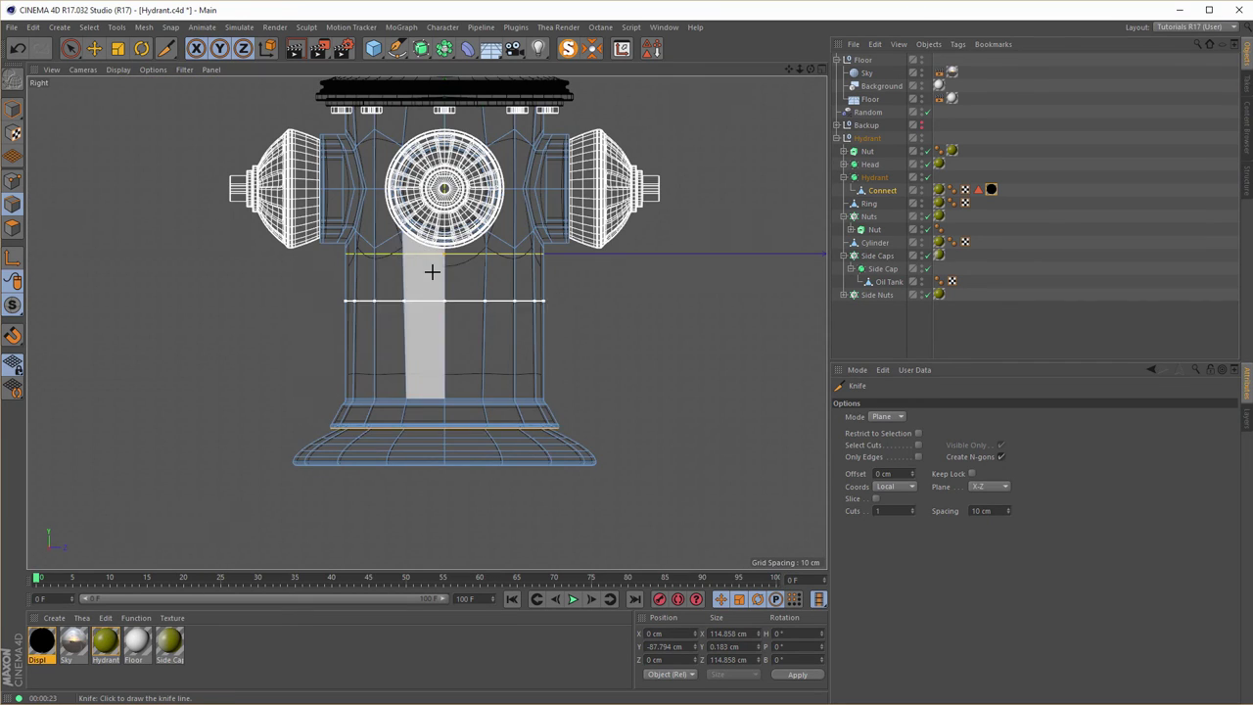
scroll(431, 271, "up", 6)
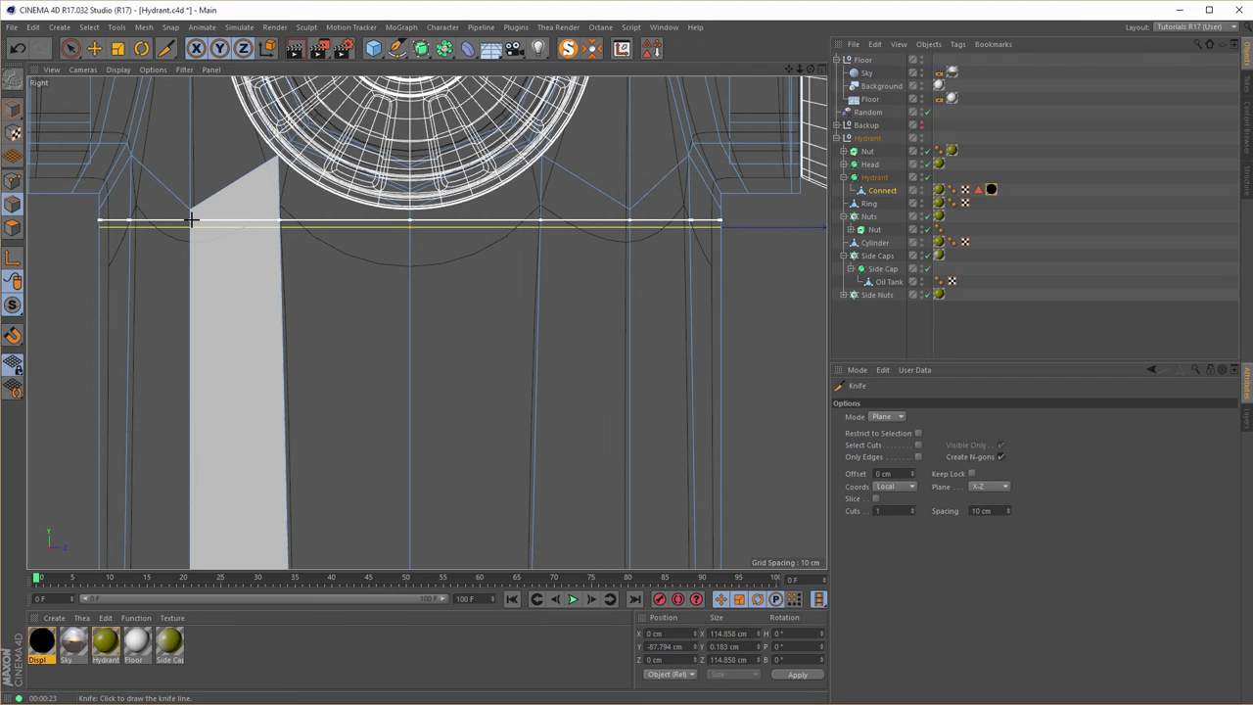
left_click(192, 221)
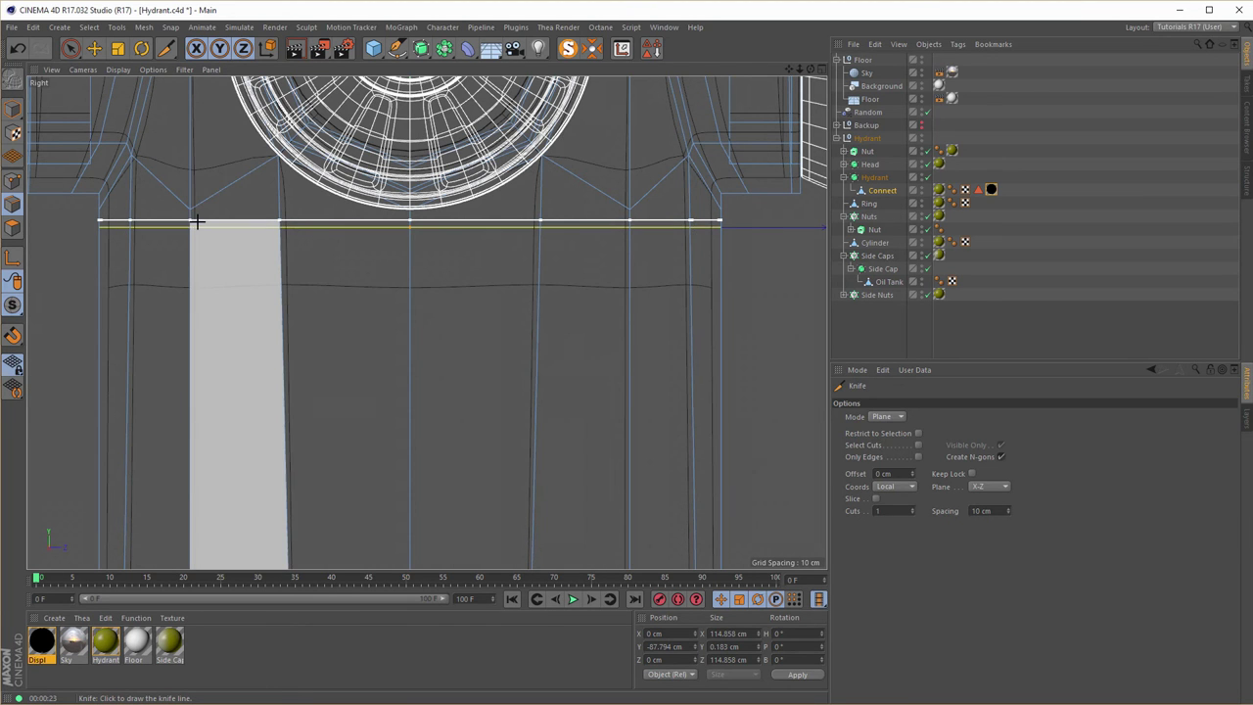
scroll(363, 246, "down", 5)
middle_click_drag(301, 246, 392, 293)
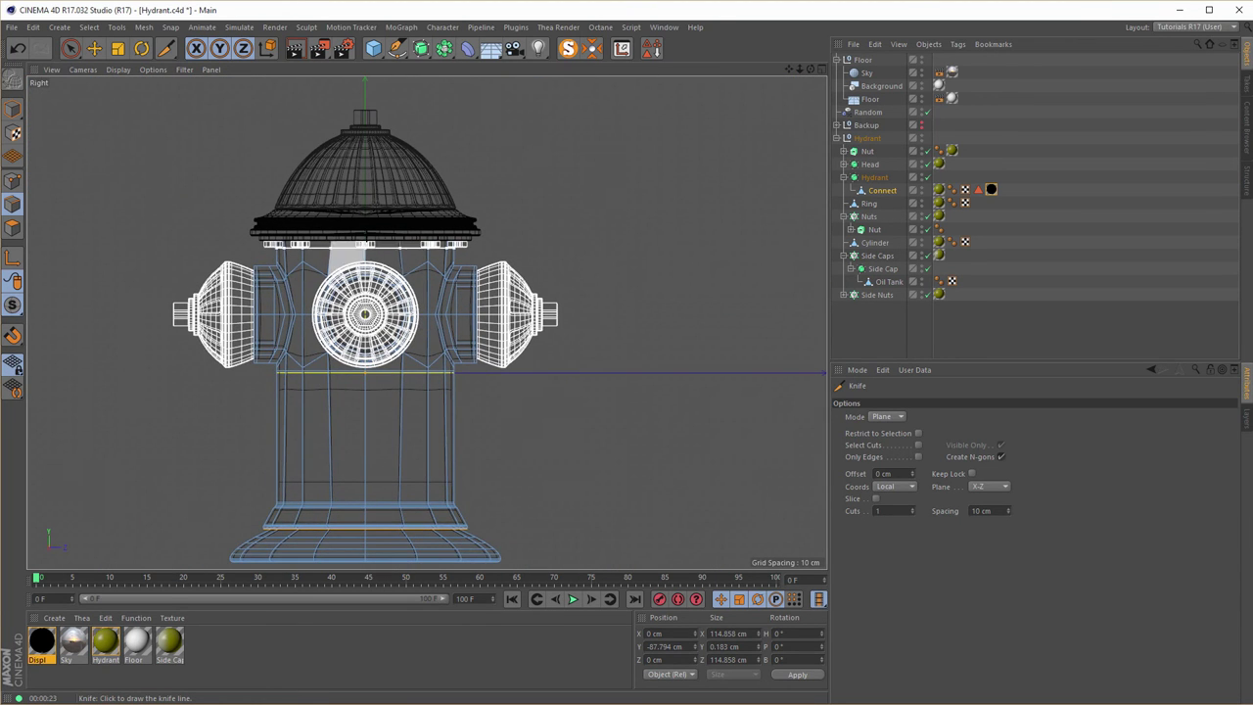
scroll(407, 270, "up", 5)
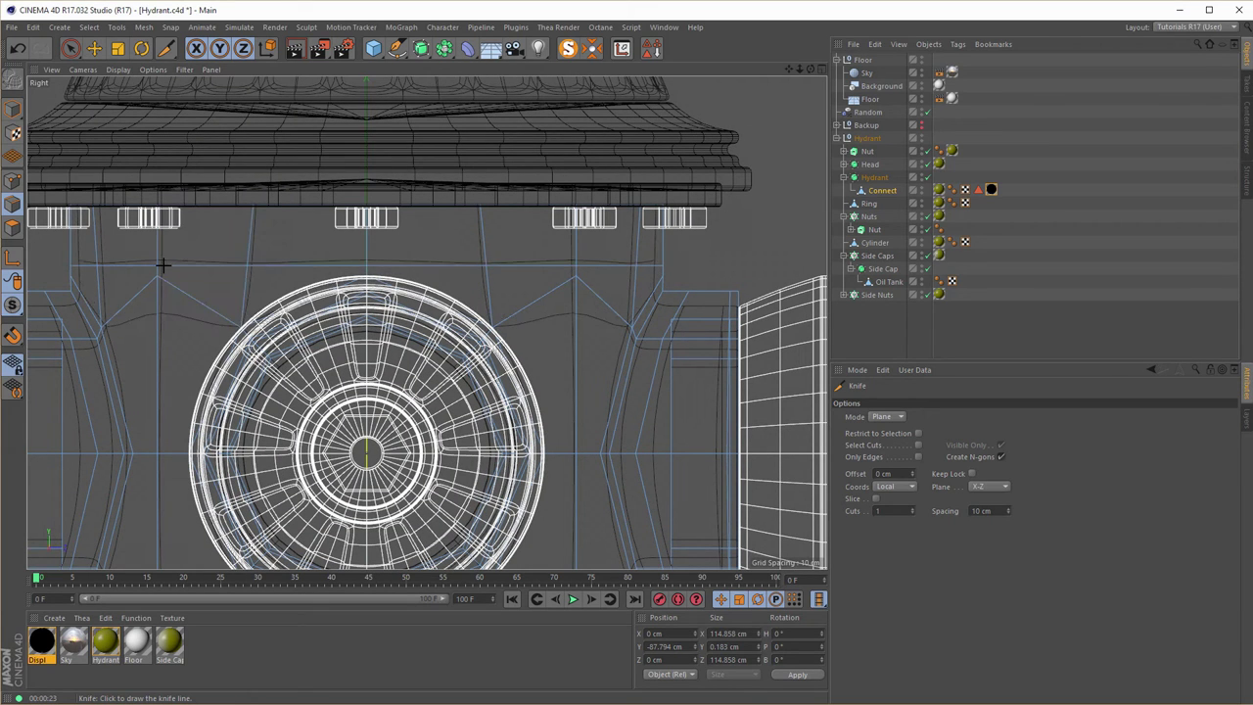
scroll(342, 384, "down", 5)
middle_click(342, 385)
key("F1")
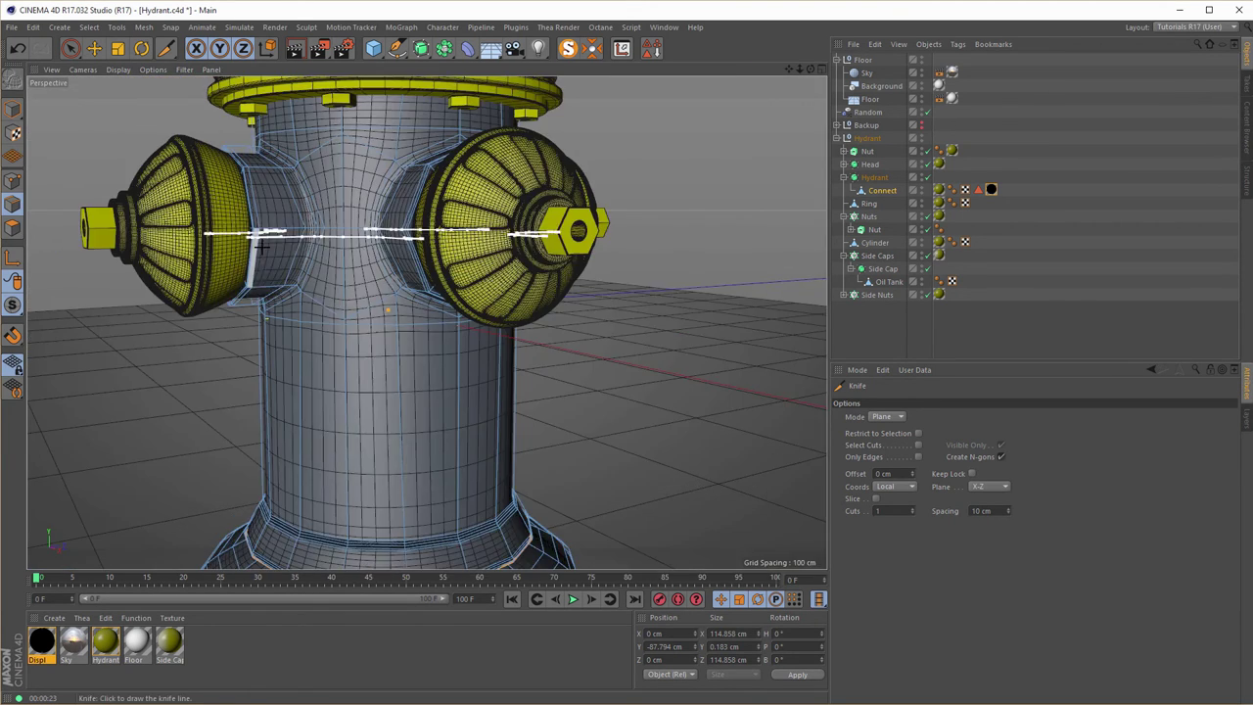
Switch to Model mode and clear the Hydrant tag's Selection so yellow covers the body.
left_click(12, 108)
left_click_drag(480, 292, 414, 327, "alt")
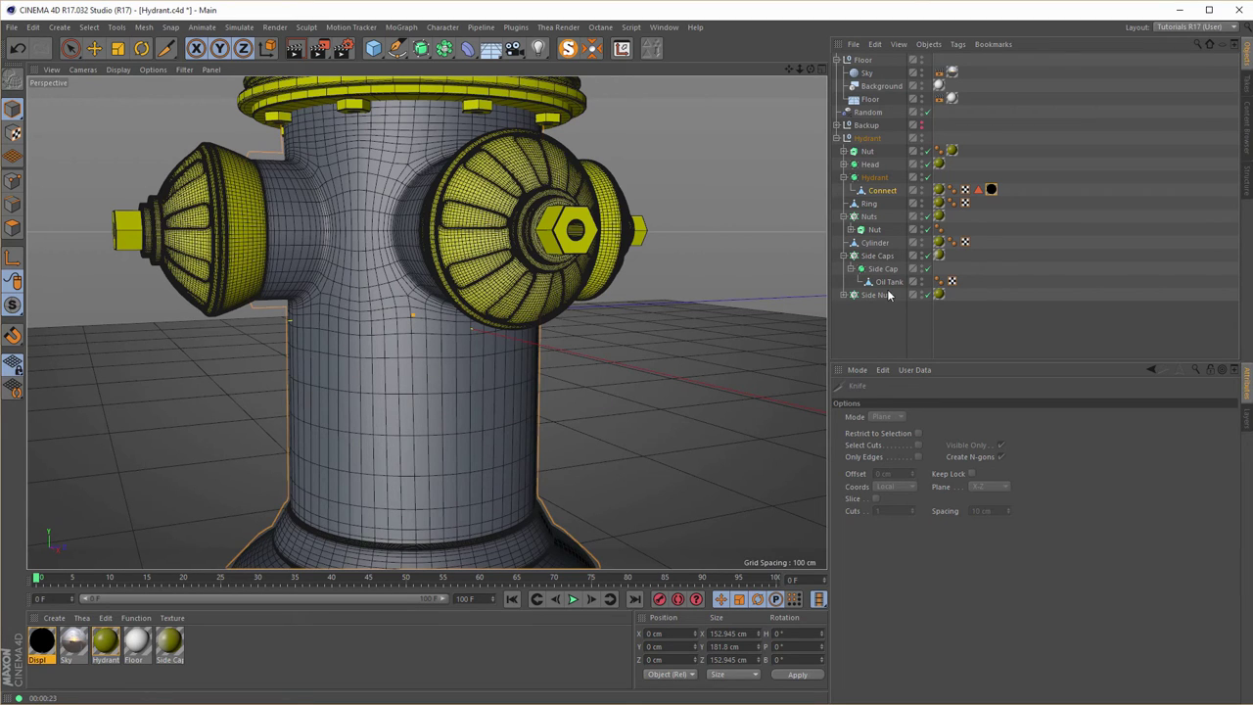
left_click(938, 190)
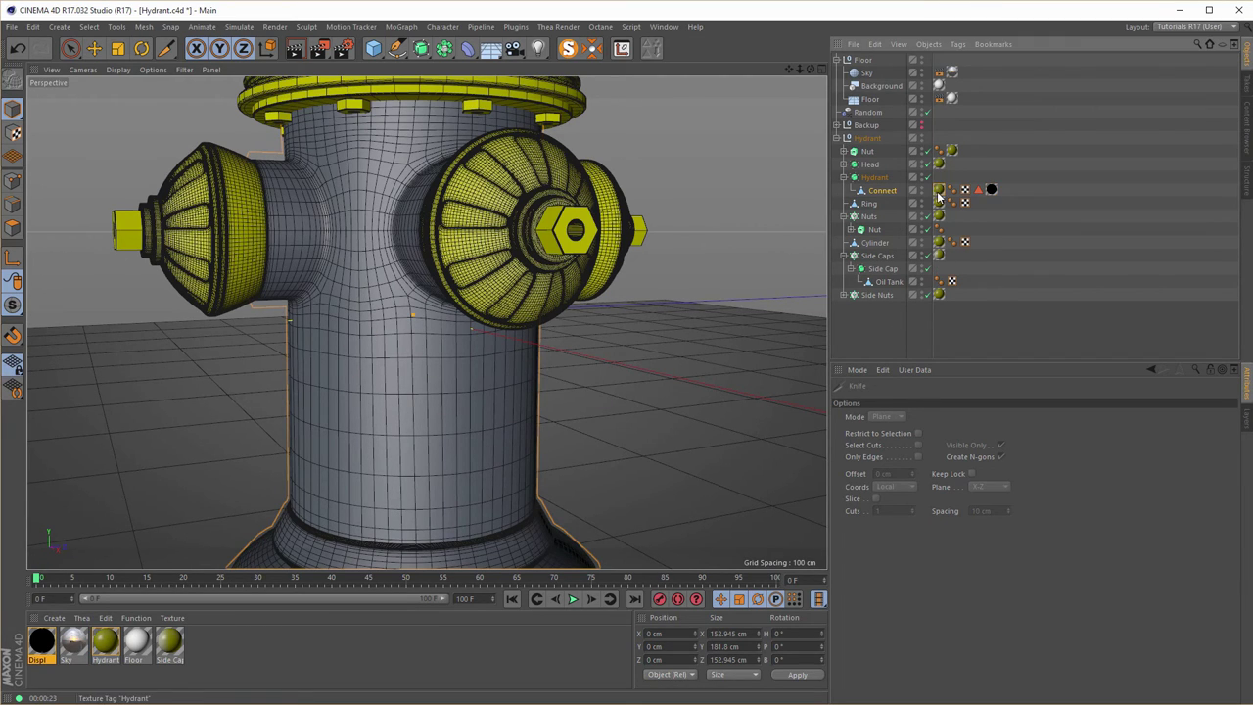
left_click(940, 443)
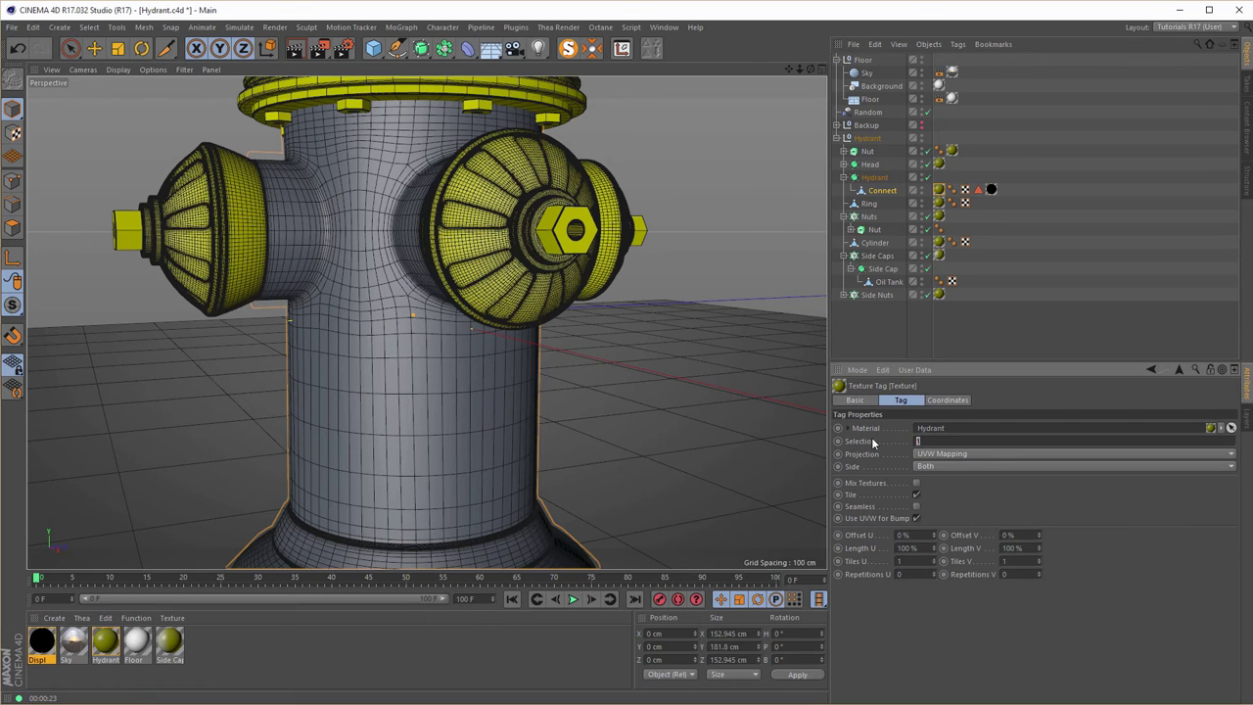
key("BackSpace")
Restrict the black Displ material to the Polygon Selection tag's band.
left_click(990, 190)
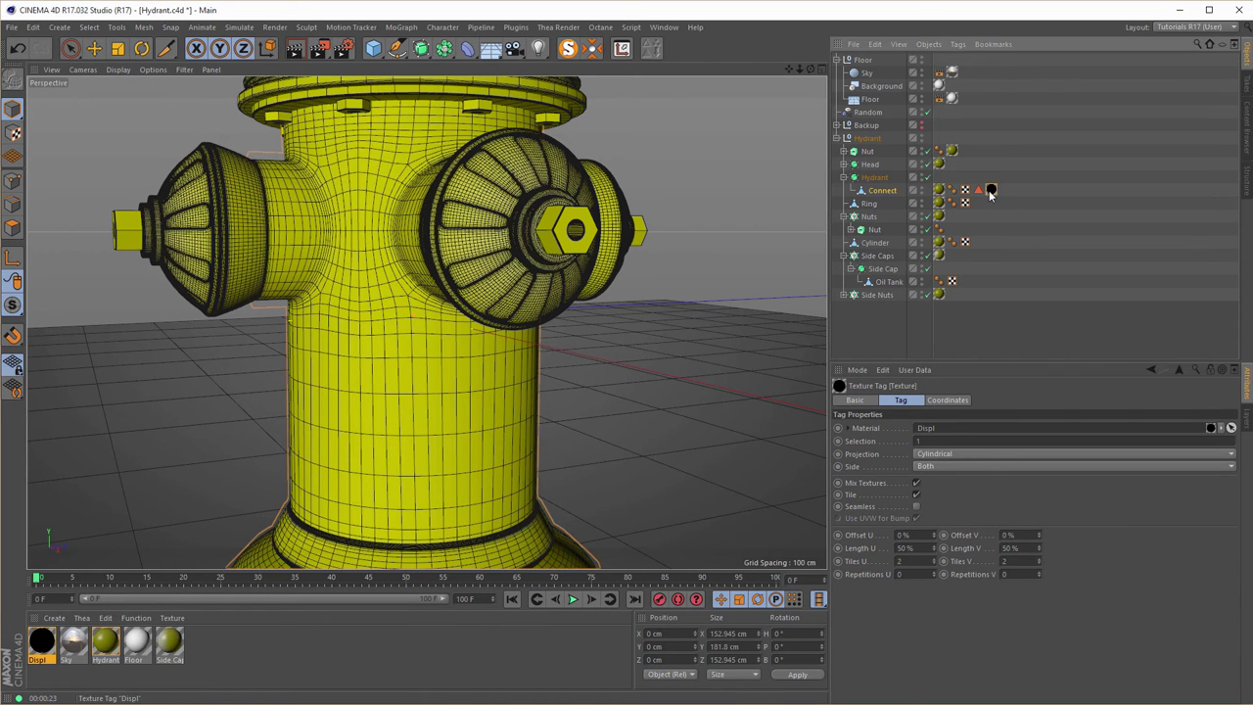
left_click_drag(978, 190, 940, 443)
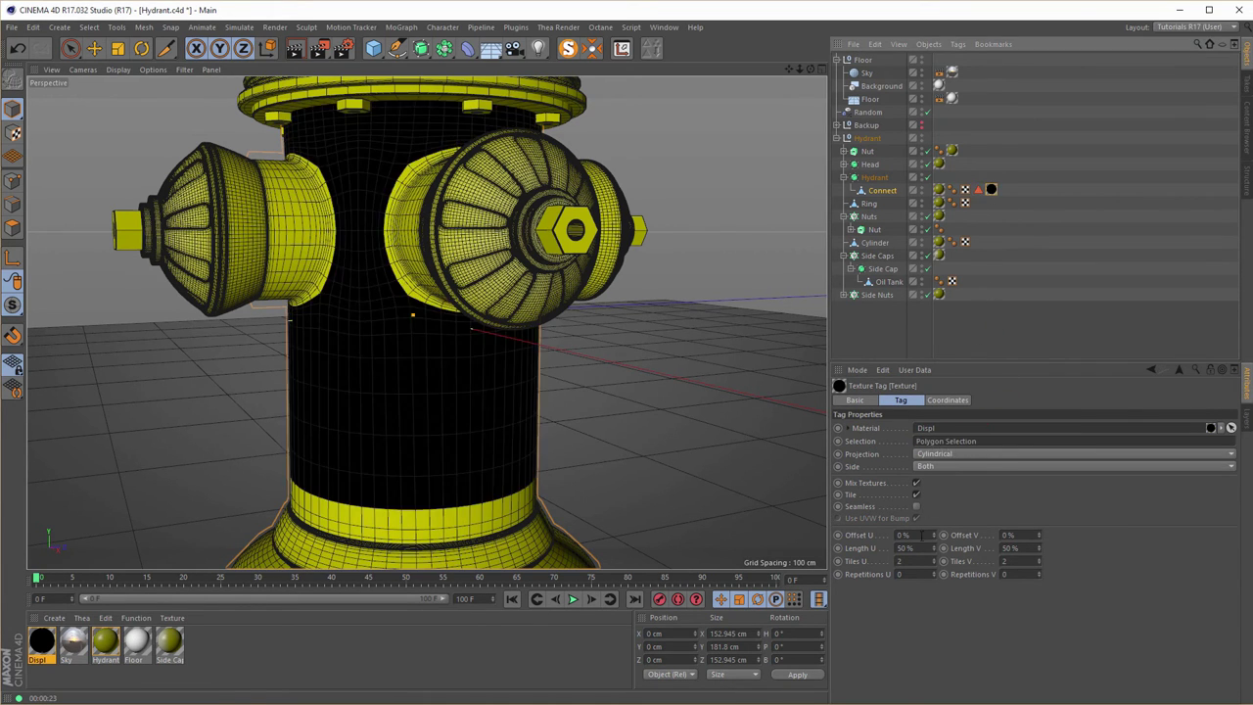
left_click_drag(421, 310, 408, 346, "alt")
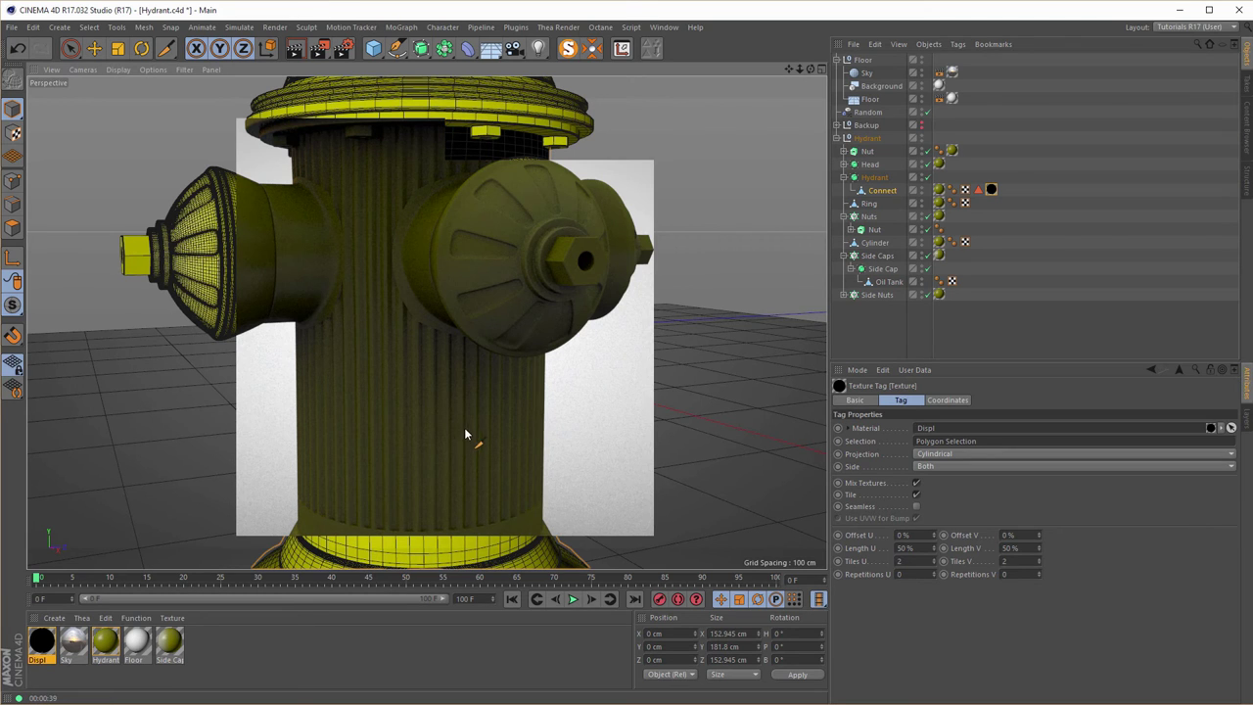
Turn off the interactive render region and reframe the whole hydrant more frontally.
left_click(891, 342)
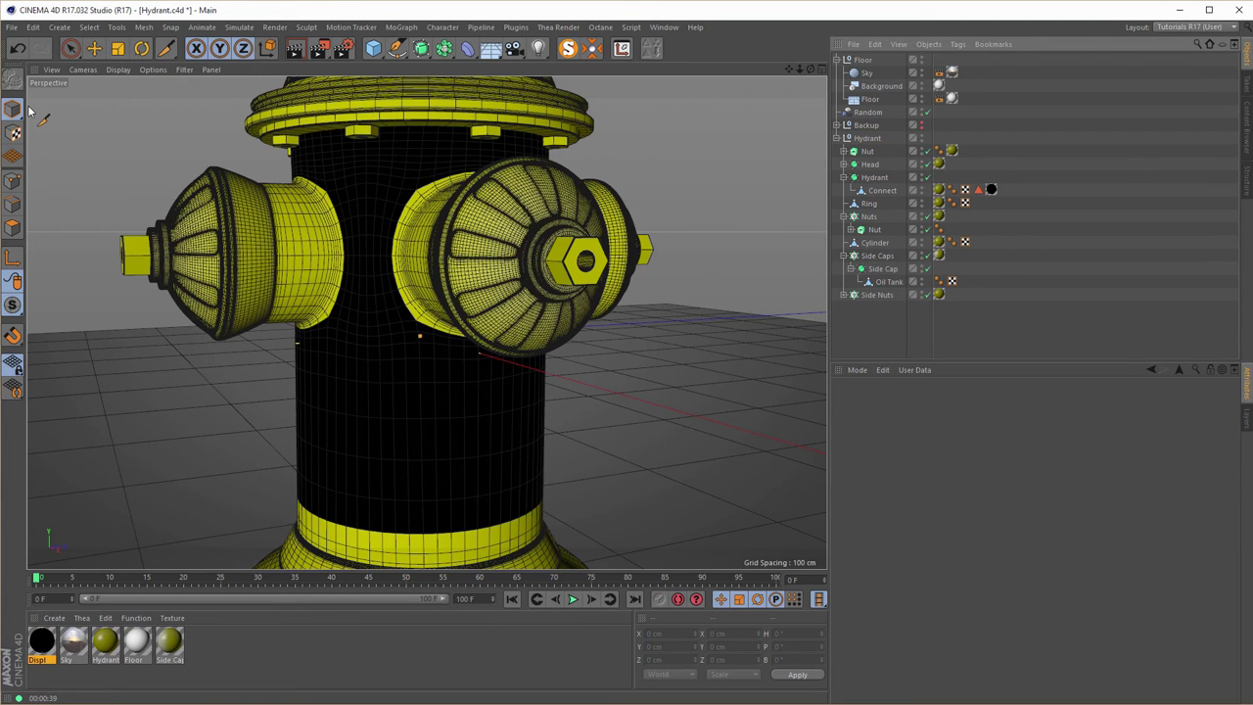
scroll(445, 360, "down", 5)
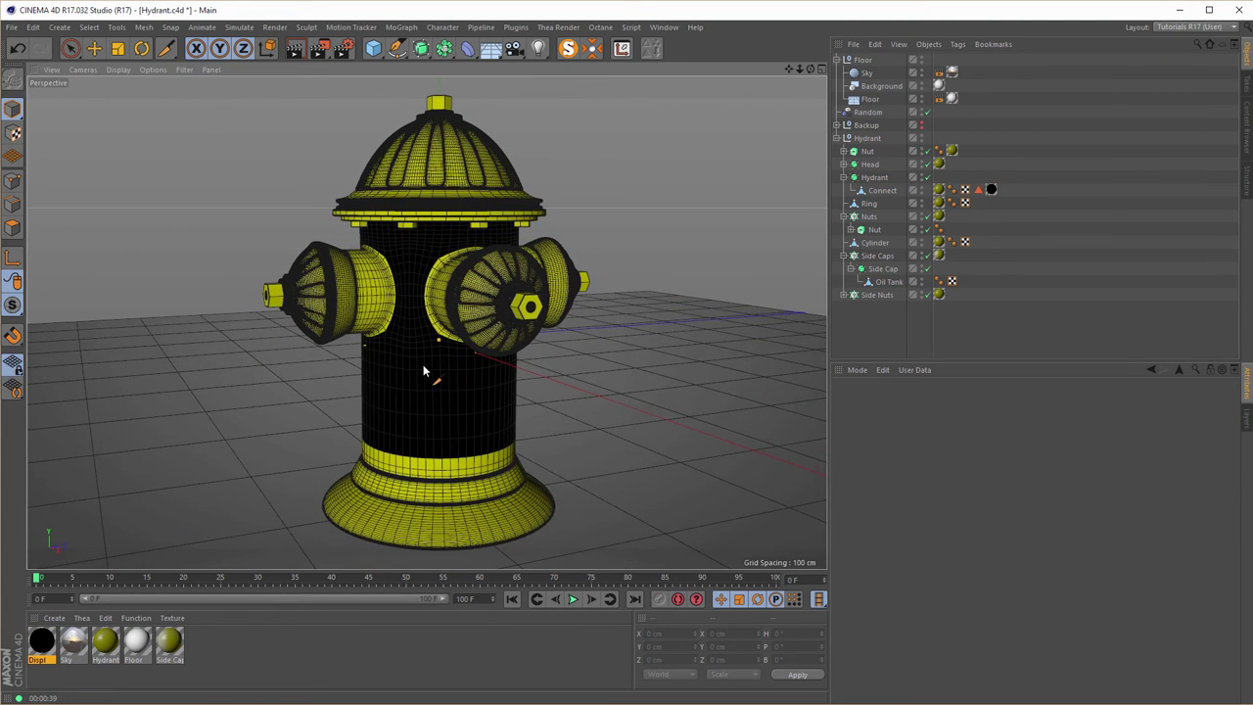
scroll(422, 369, "down", 3)
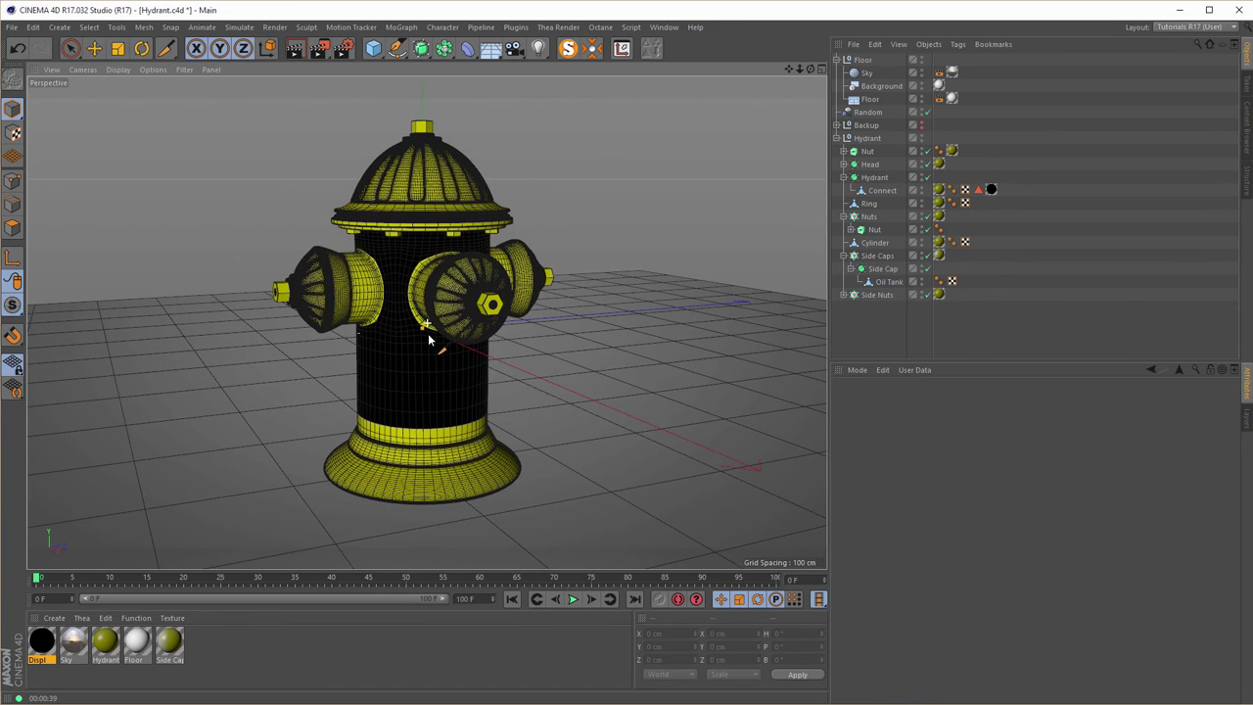
scroll(440, 343, "up", 3)
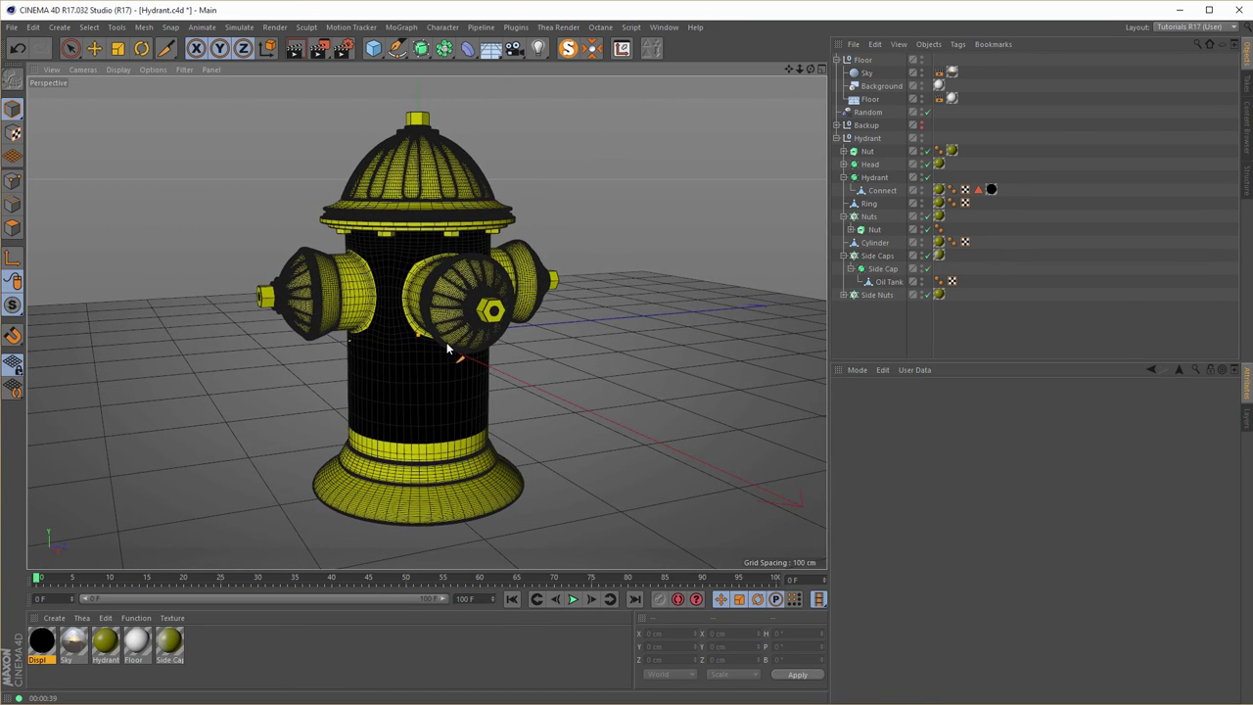
mouse_move(446, 343)
left_mouse_down("alt")
mouse_move(476, 352)
mouse_move(392, 357)
mouse_move(453, 336)
mouse_move(441, 350)
mouse_move(455, 350)
left_mouse_up("alt")
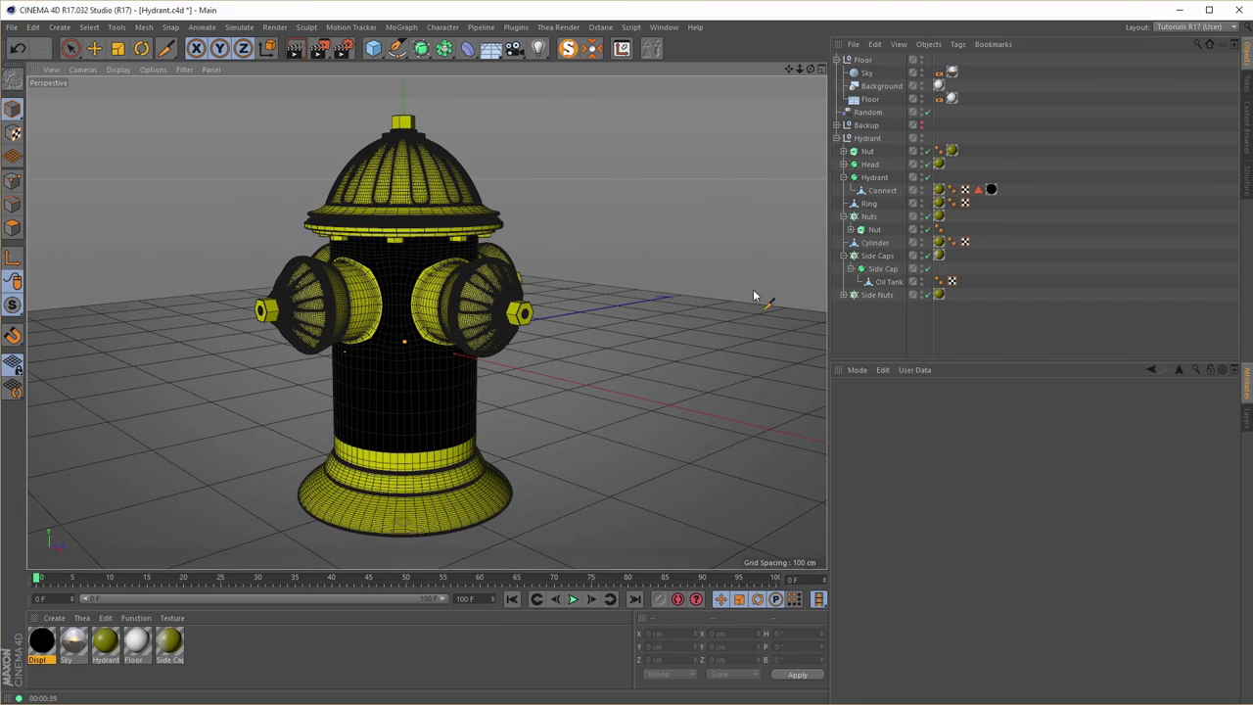
left_click(951, 74)
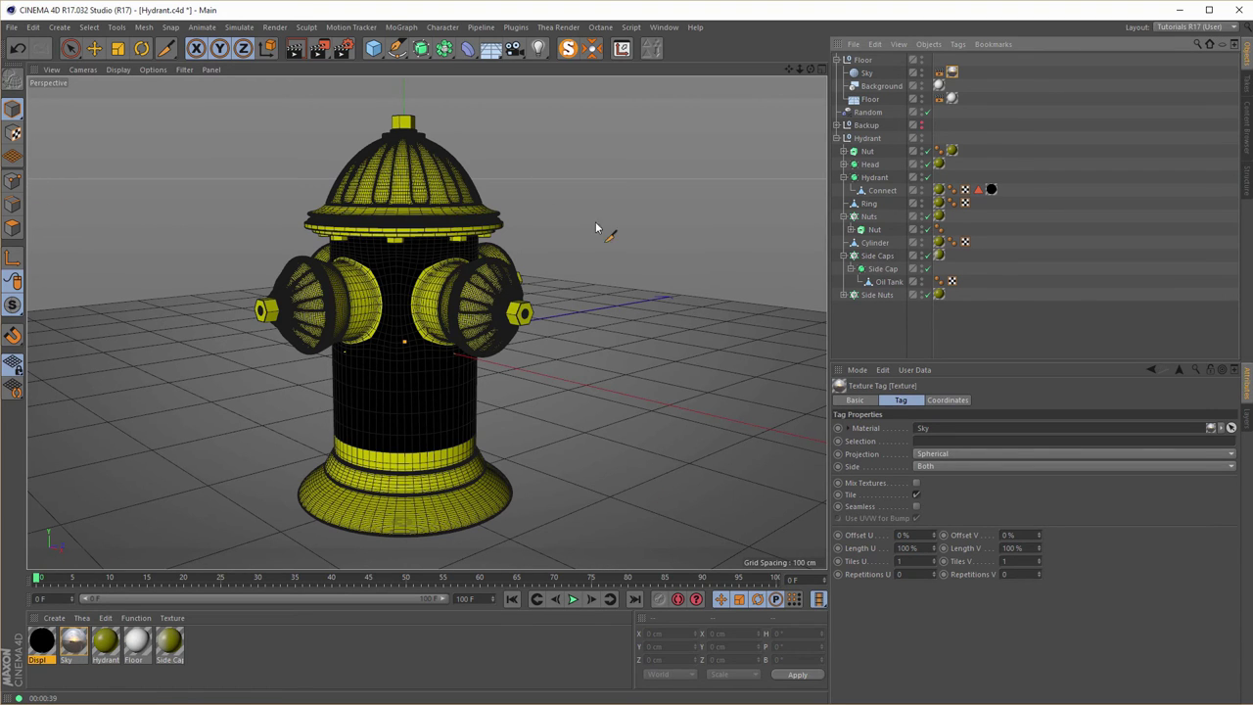
Set Global Illumination's secondary method to Light Mapping in Render Settings.
left_click(343, 48)
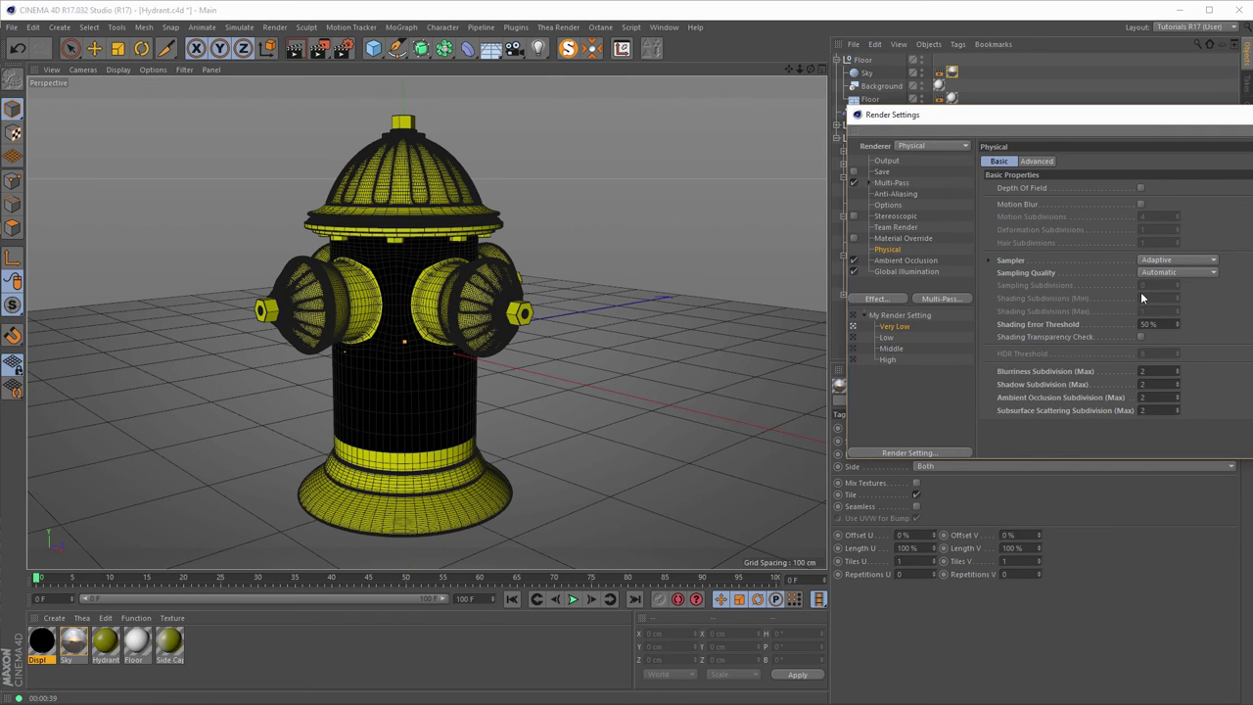
left_click(893, 273)
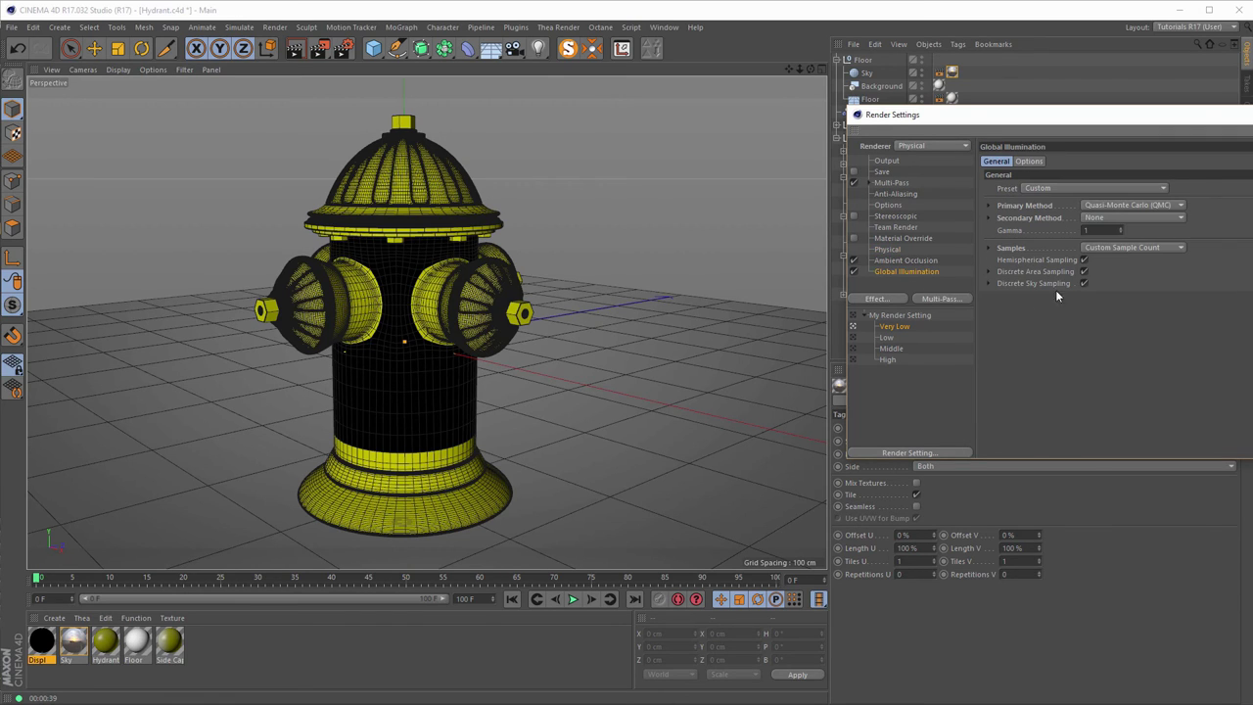
left_click(1108, 217)
left_click(1125, 270)
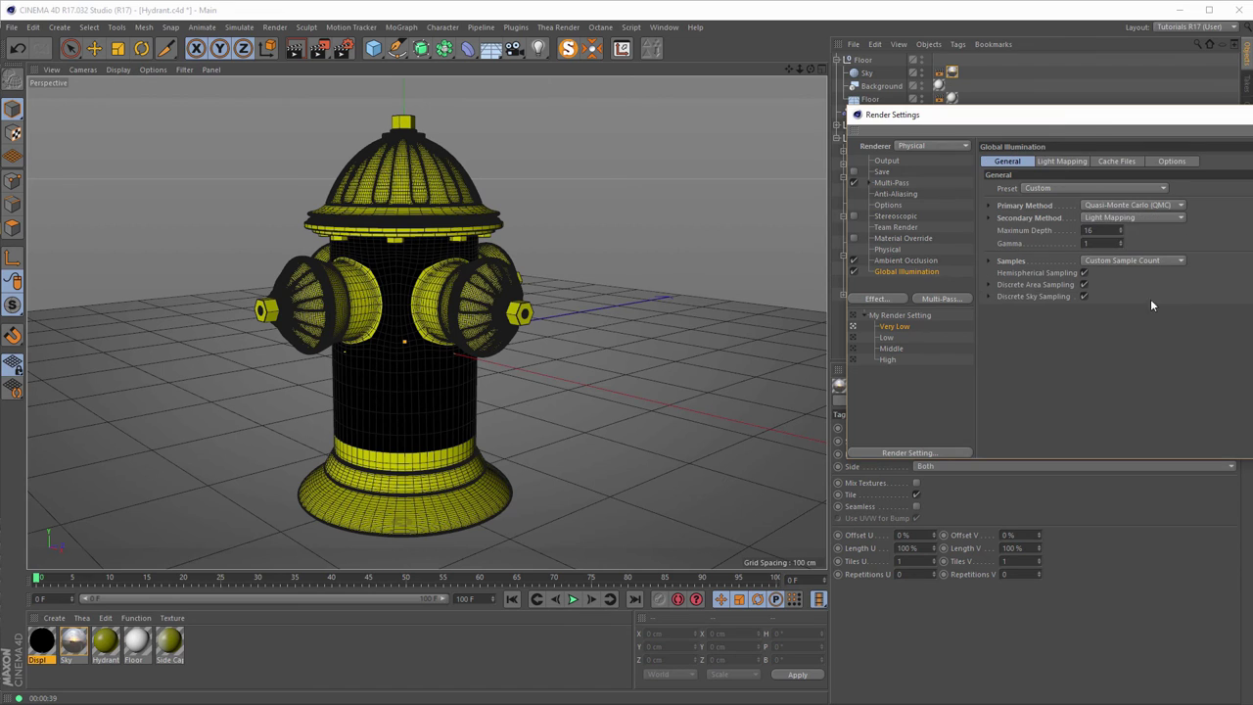
left_click(734, 459)
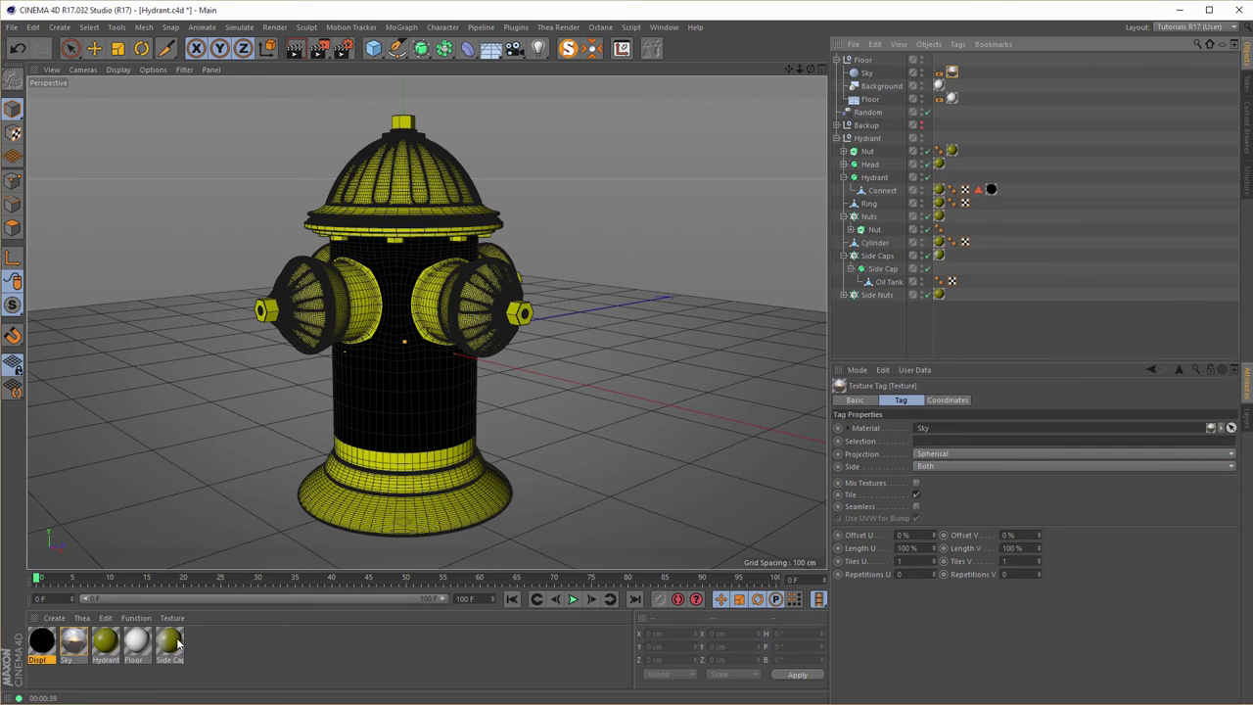
Set the Sky material's Luminance brightness to 300% and move the editor off the hydrant.
left_click(86, 644)
double_click(86, 644)
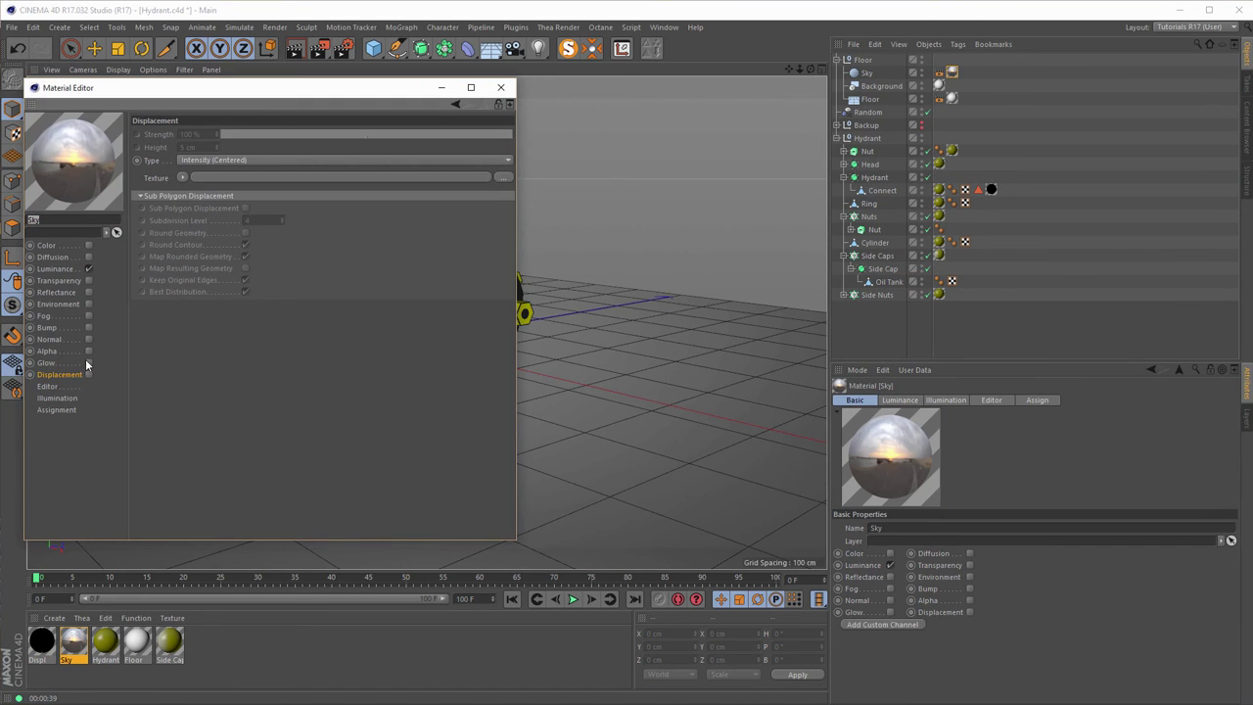
left_click(55, 268)
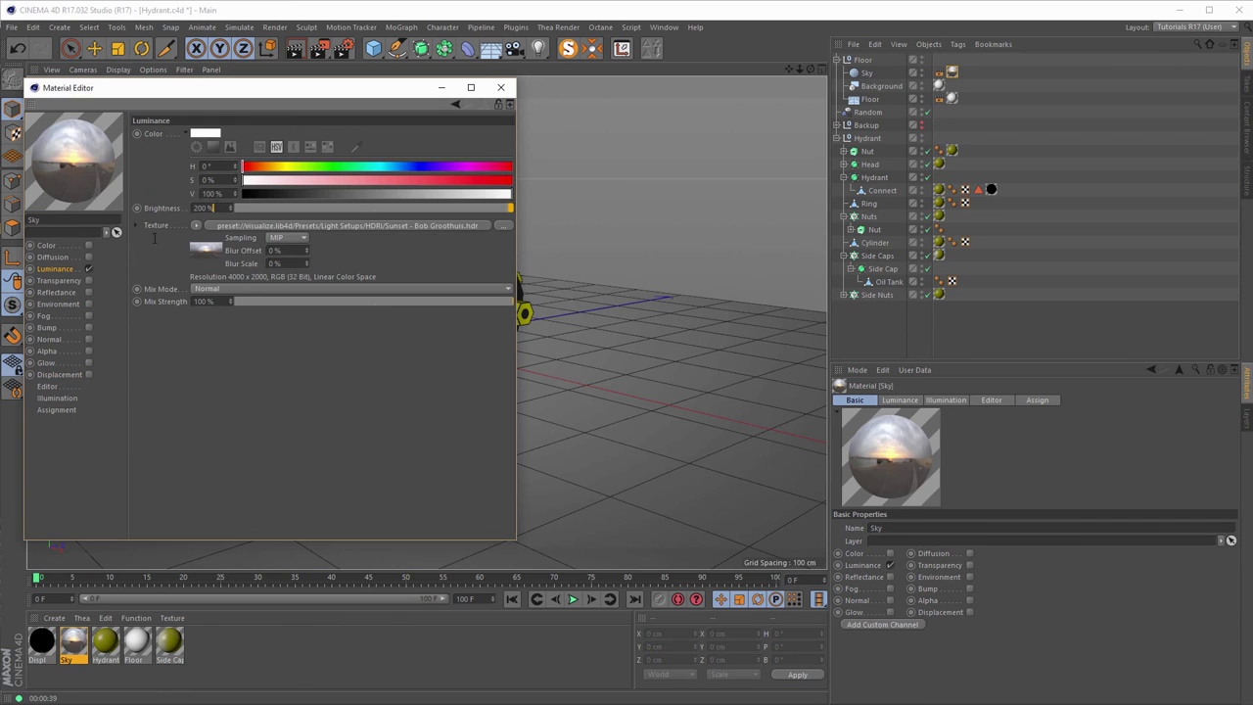
key("ctrl+a")
type("30")
left_click_drag(294, 90, 941, 142)
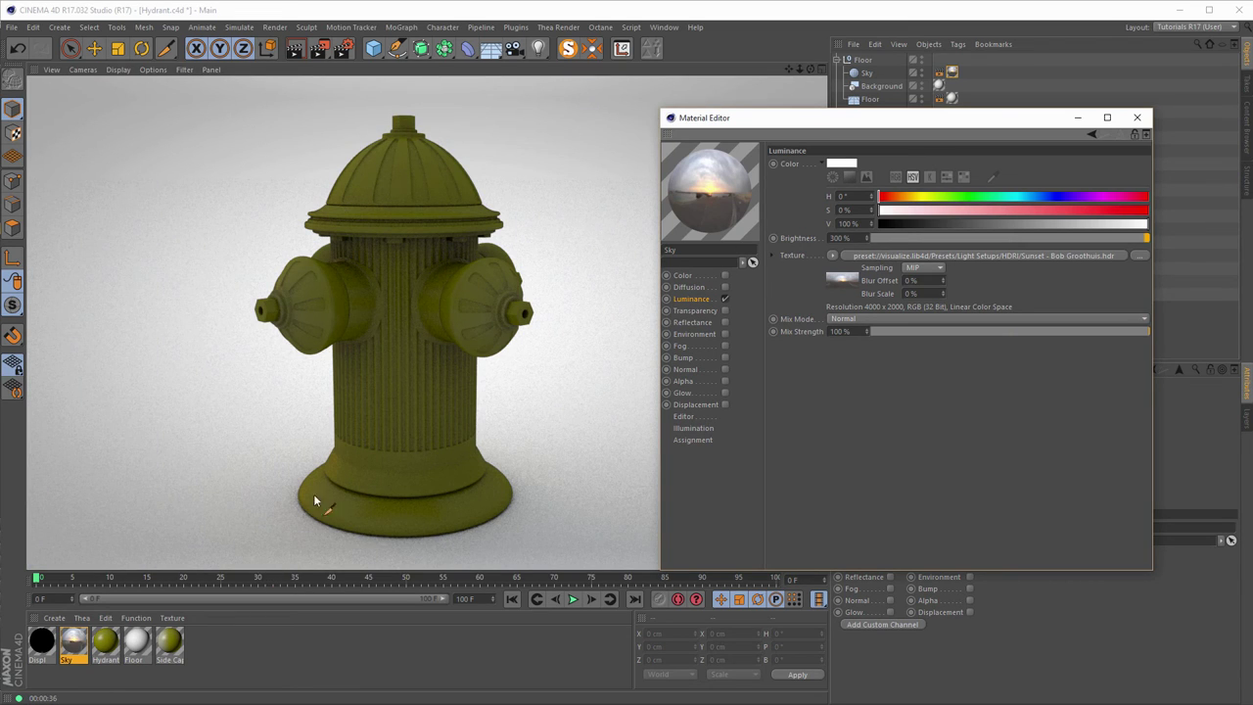
Raise the Hydrant and Side Caps reflection strength to about 10%, then close the editor and turn the view slightly.
left_click(105, 644)
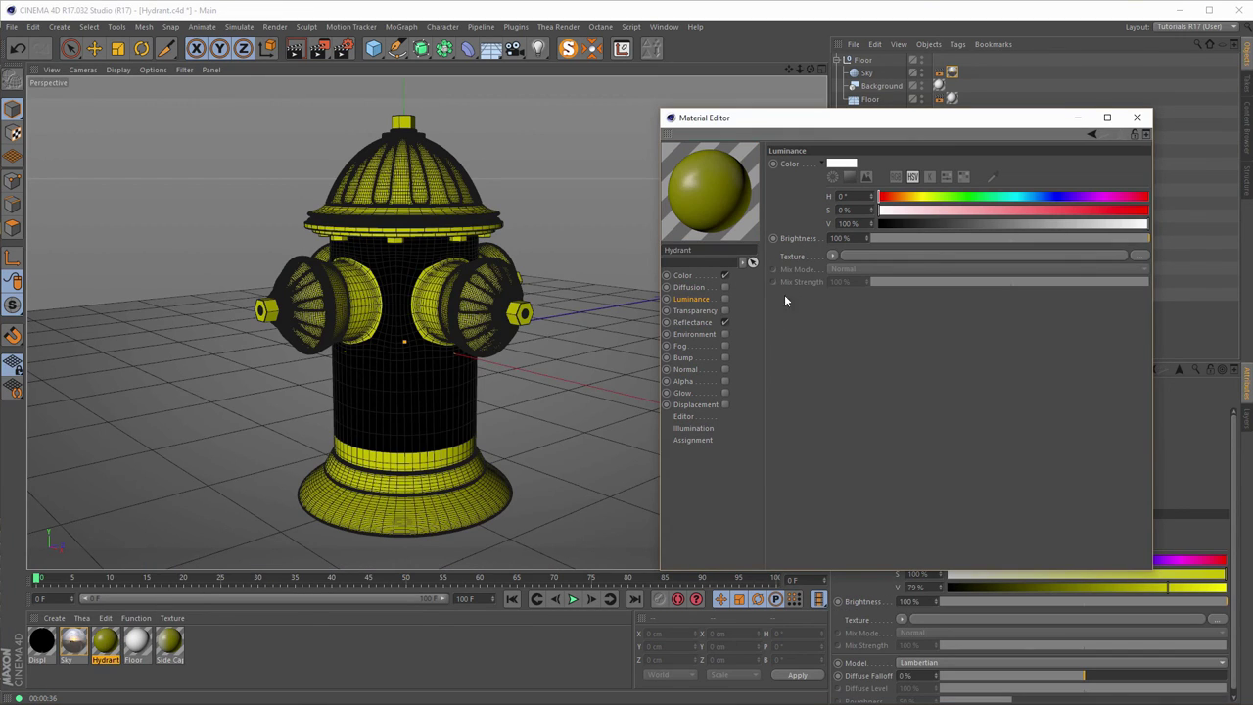
left_click(695, 322)
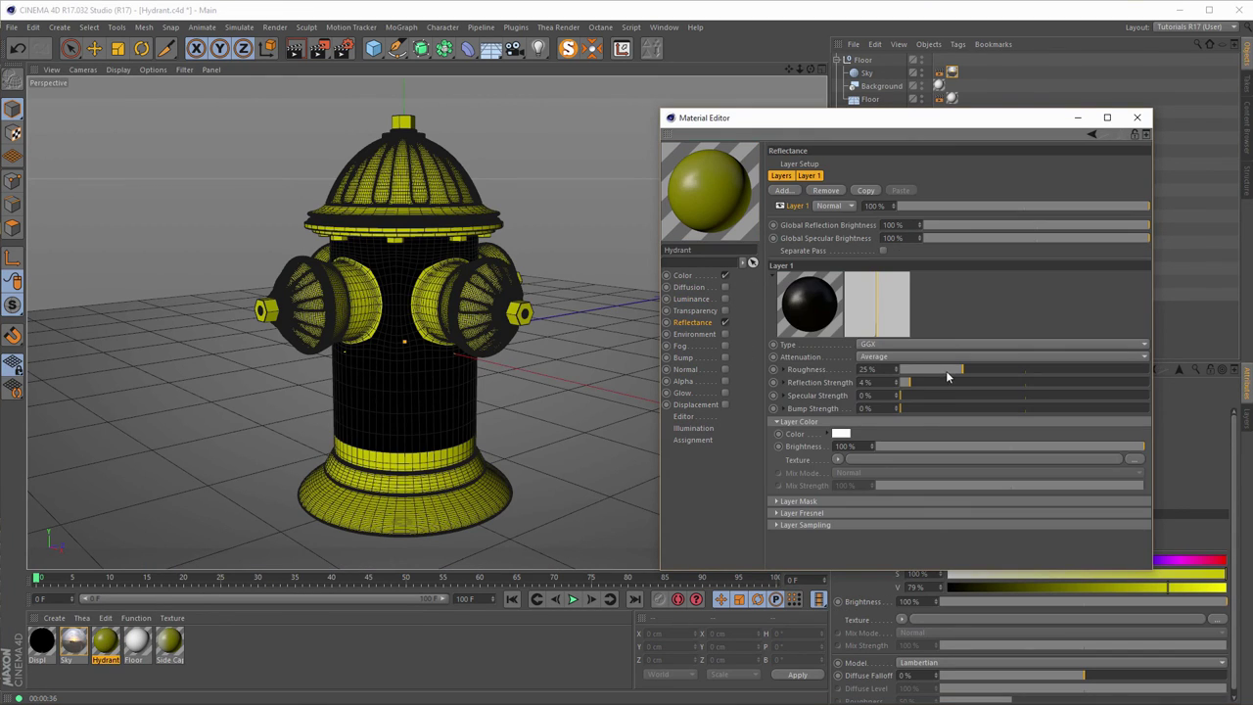
left_click_drag(915, 385, 926, 387)
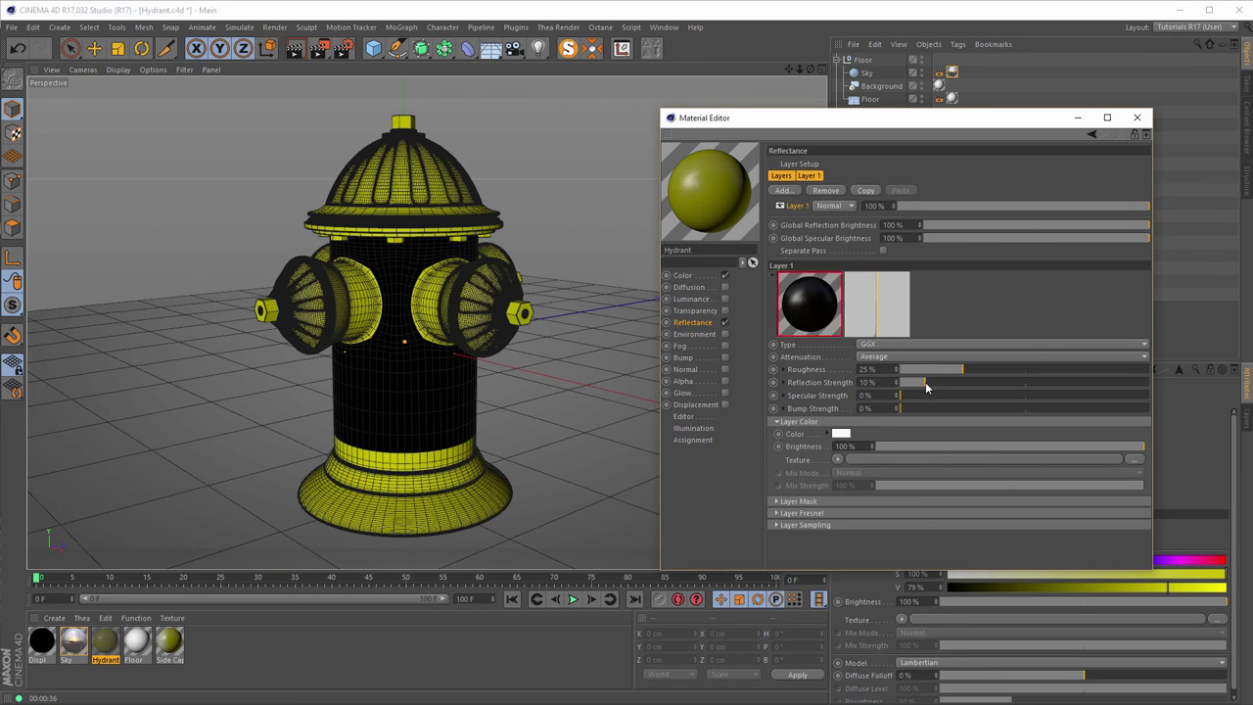
left_click(171, 644)
left_click_drag(933, 388, 928, 385)
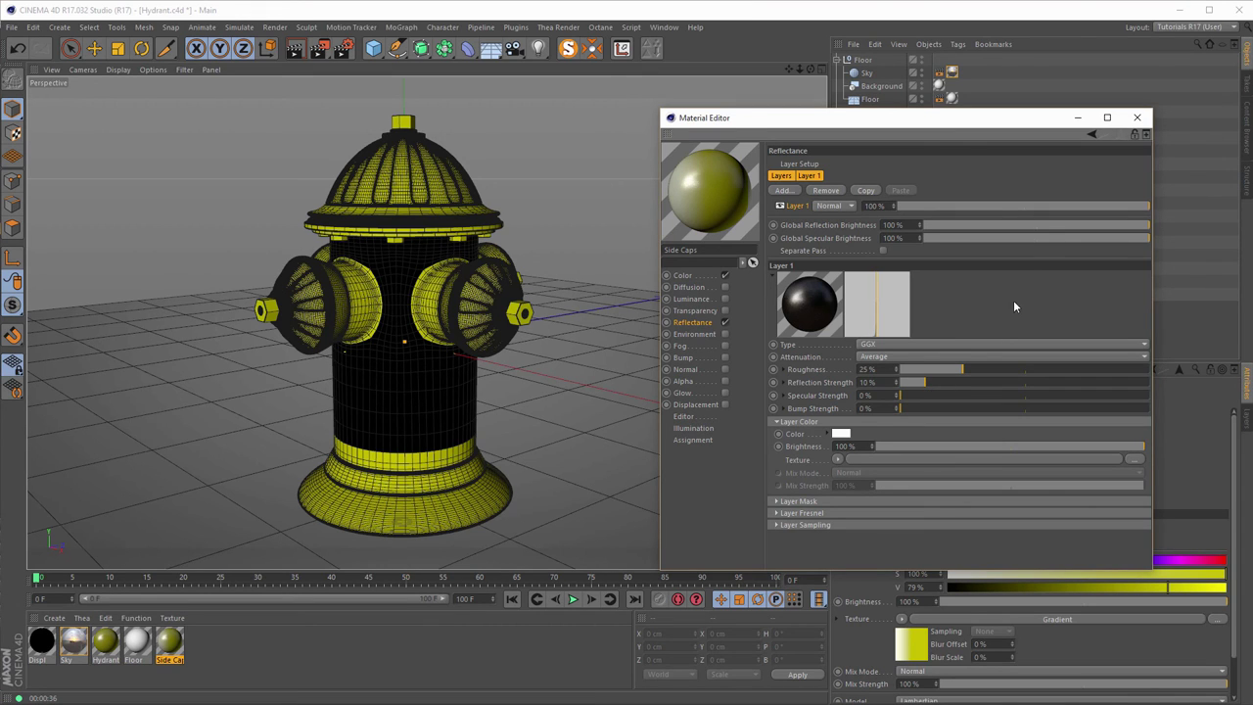
left_click(1135, 118)
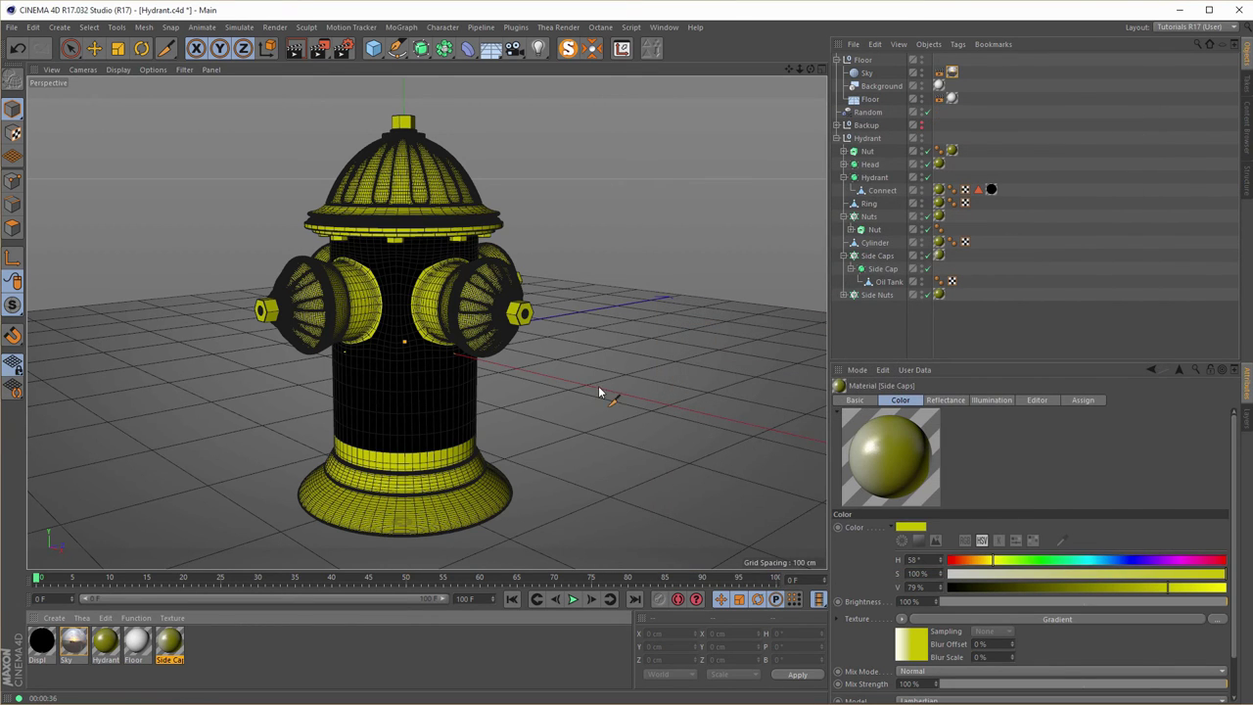
left_click_drag(473, 299, 495, 288, "alt")
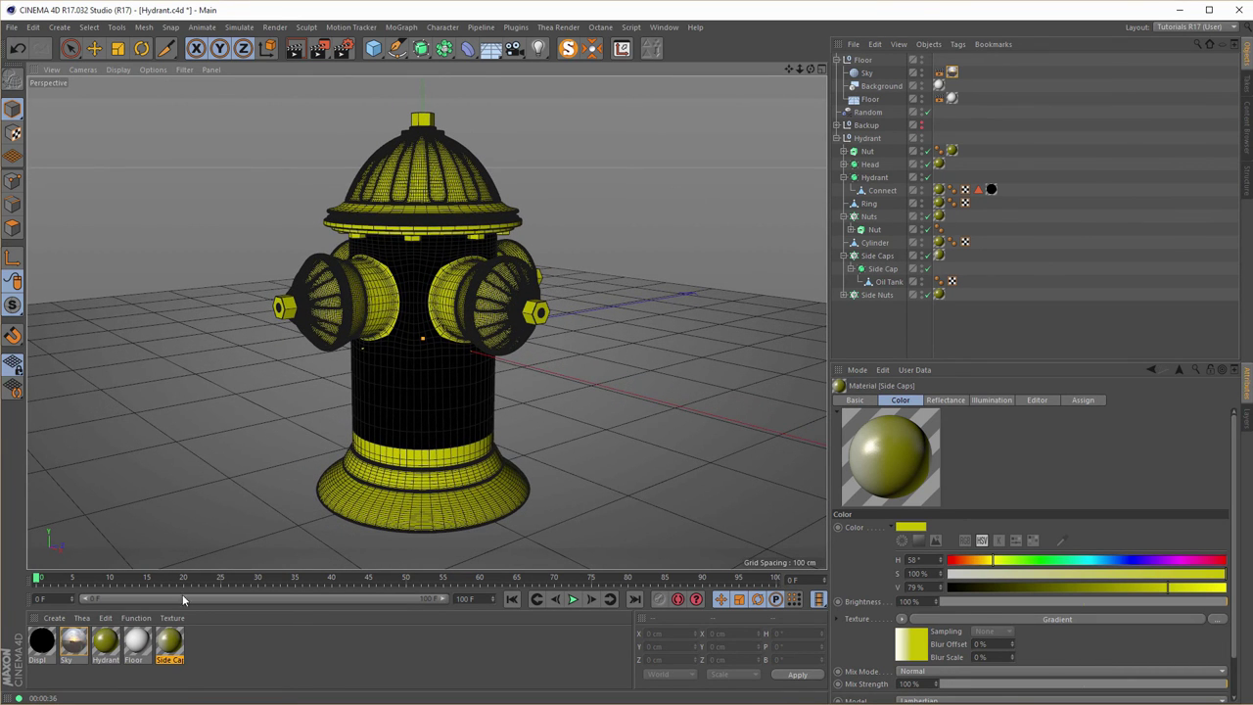
Set the Sky material's Generate GI strength to 200% in its Illumination settings.
left_click(75, 642)
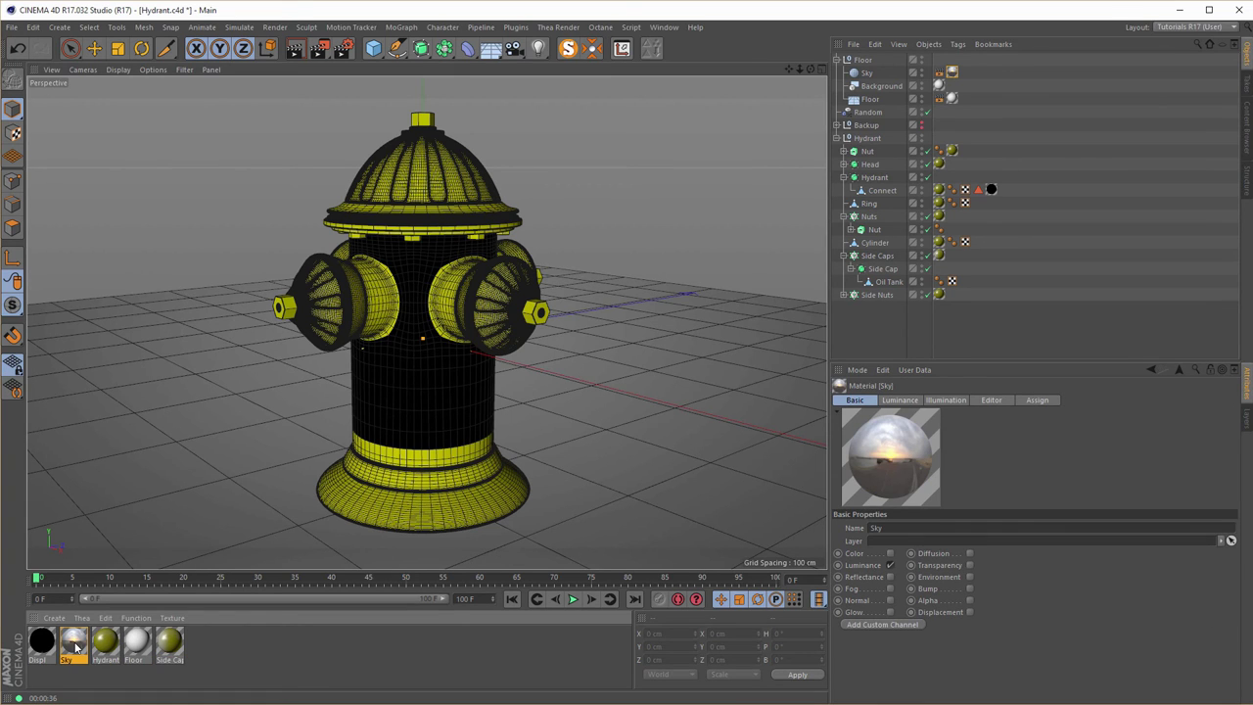
double_click(75, 642)
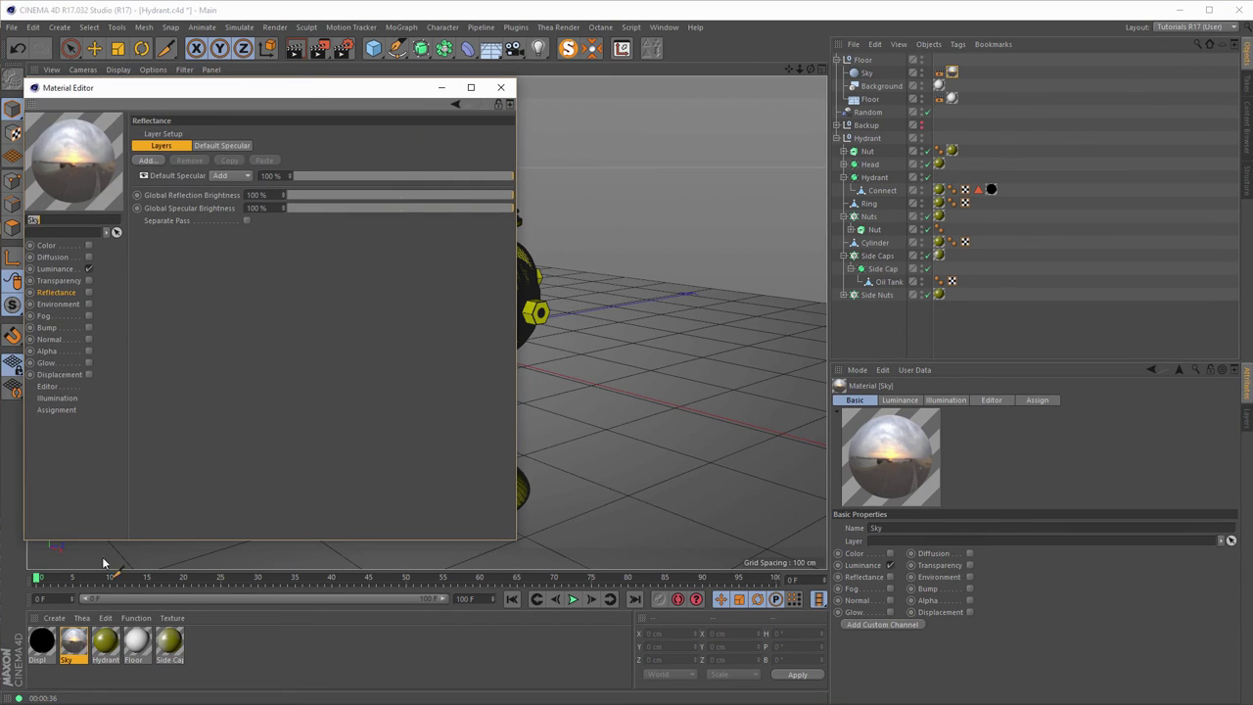
left_click(62, 398)
double_click(298, 134)
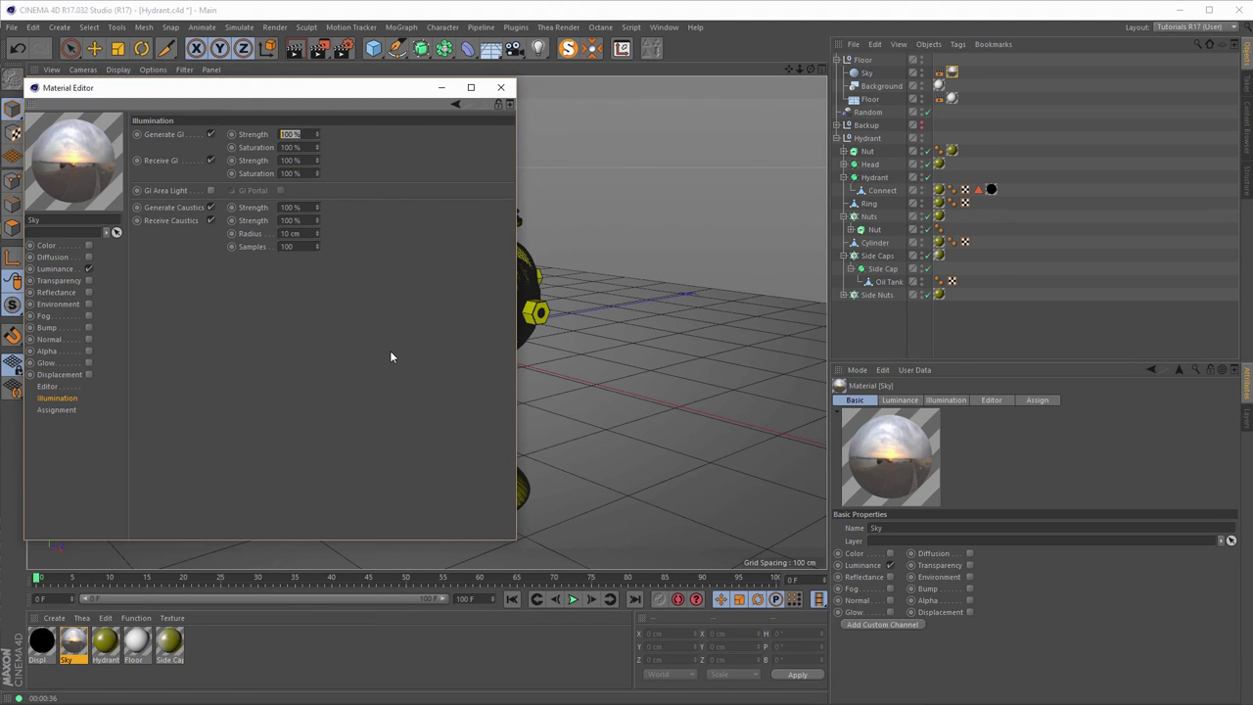
type("200")
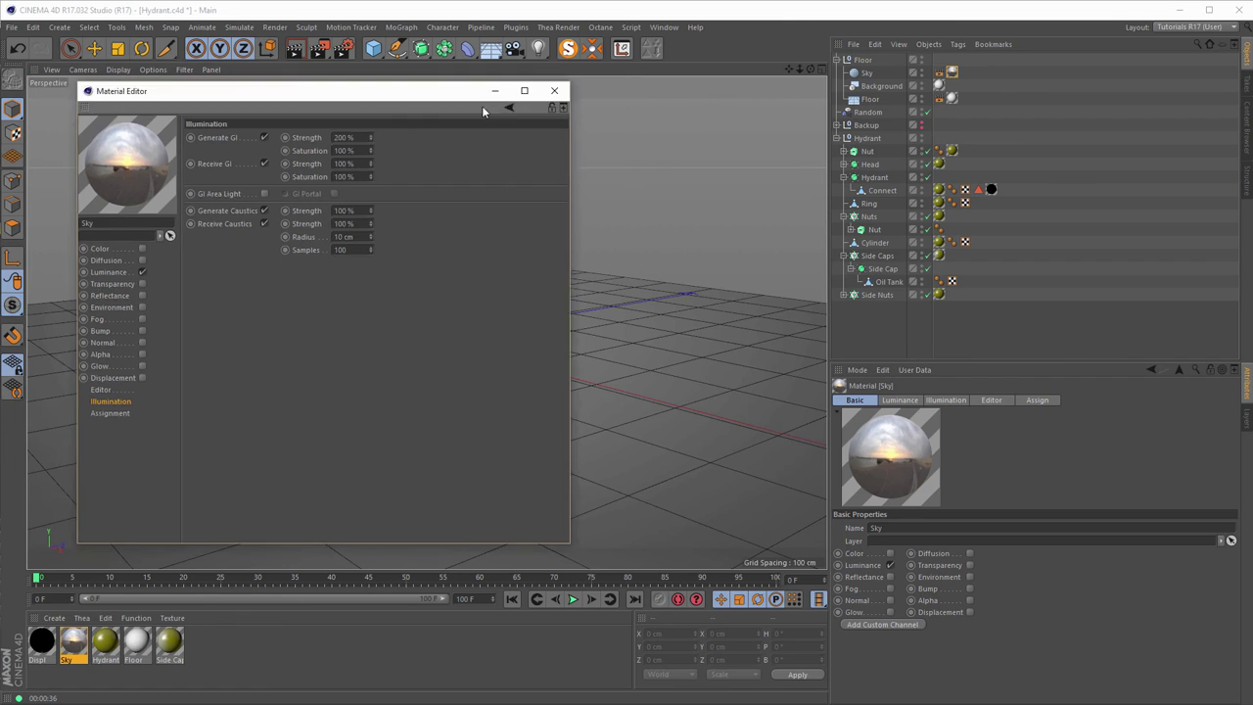
left_click_drag(360, 104, 987, 126)
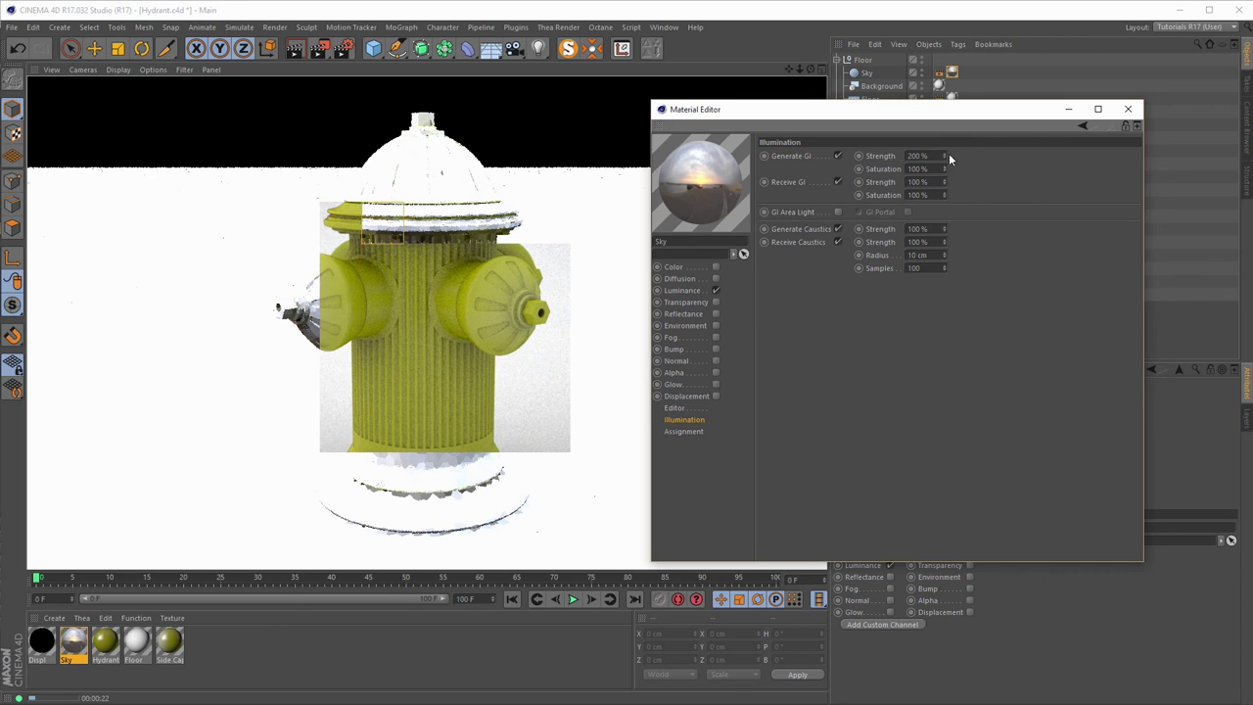
left_click(1128, 111)
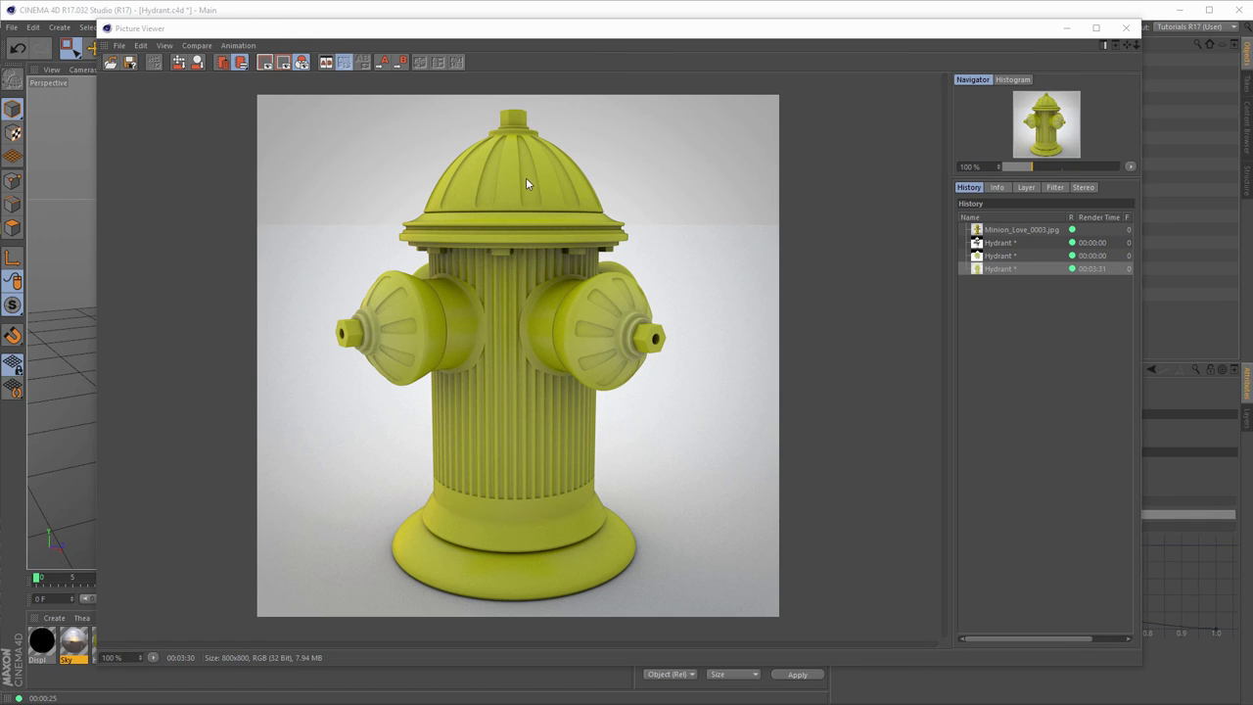
Compare the hydrant render with the Minion_Love_0003.jpg reference, then close the Picture Viewer.
left_click(1018, 230)
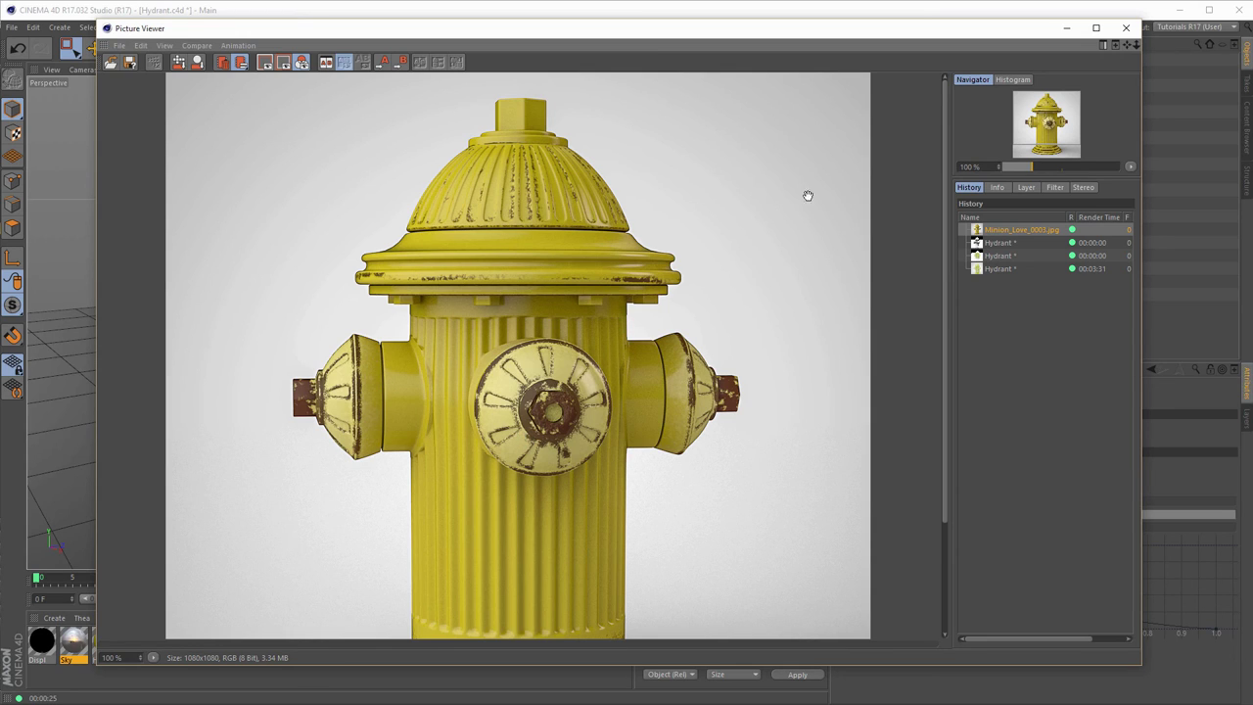
left_click(983, 270)
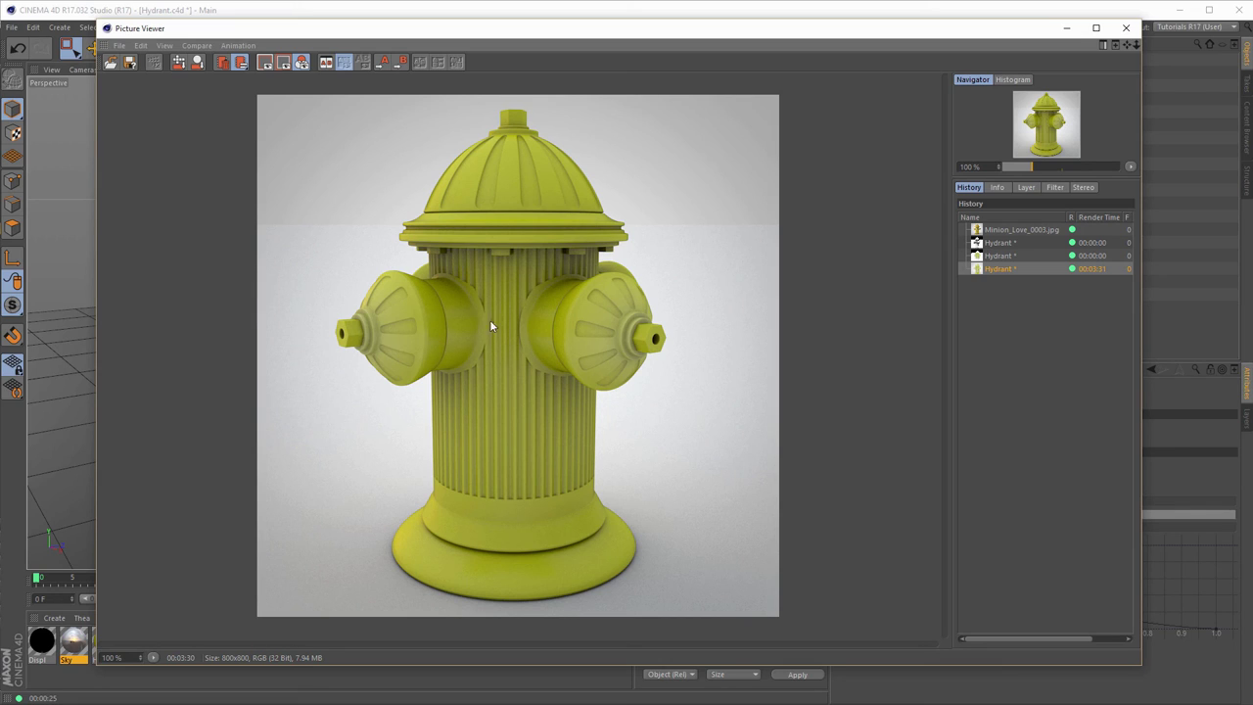
left_click(1126, 29)
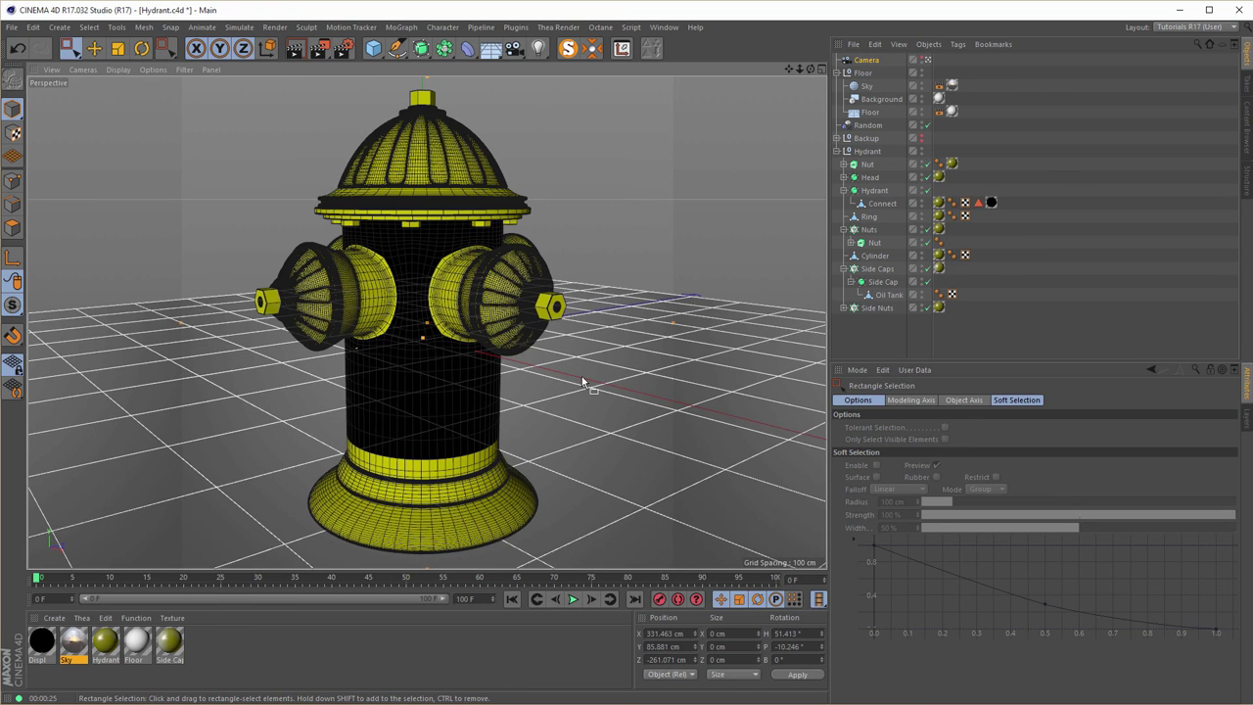
key("shift+r")
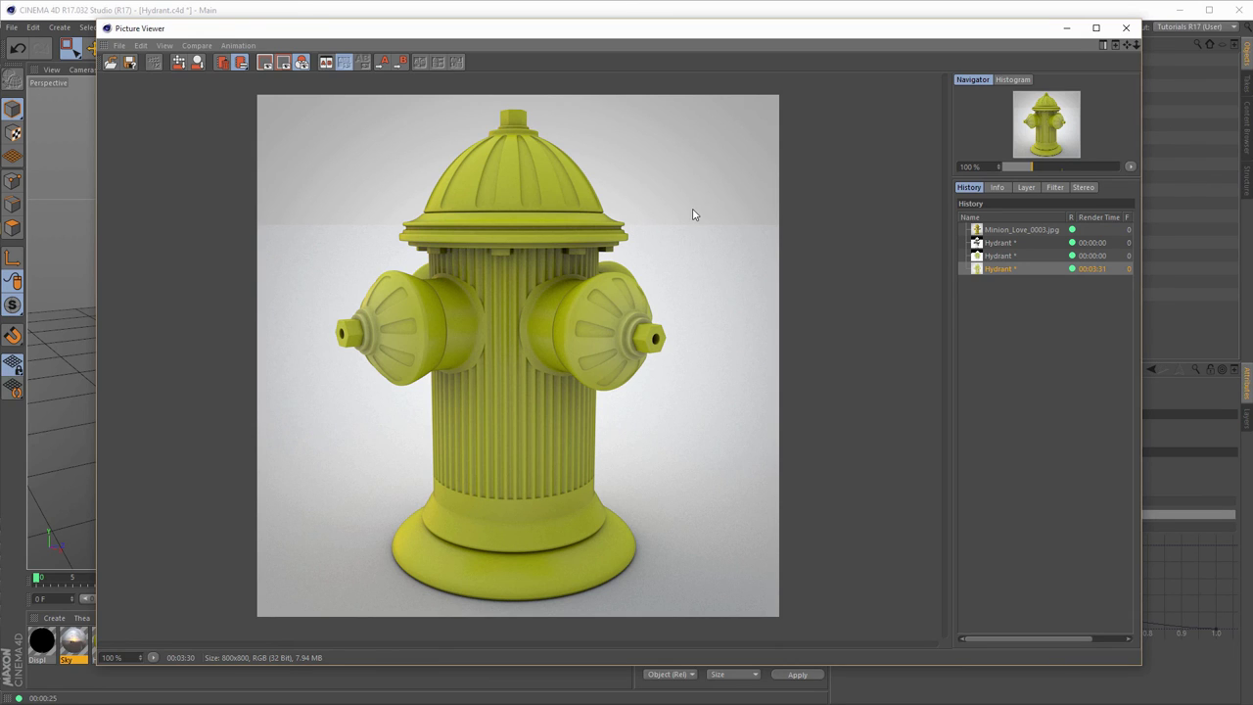
left_click(1125, 29)
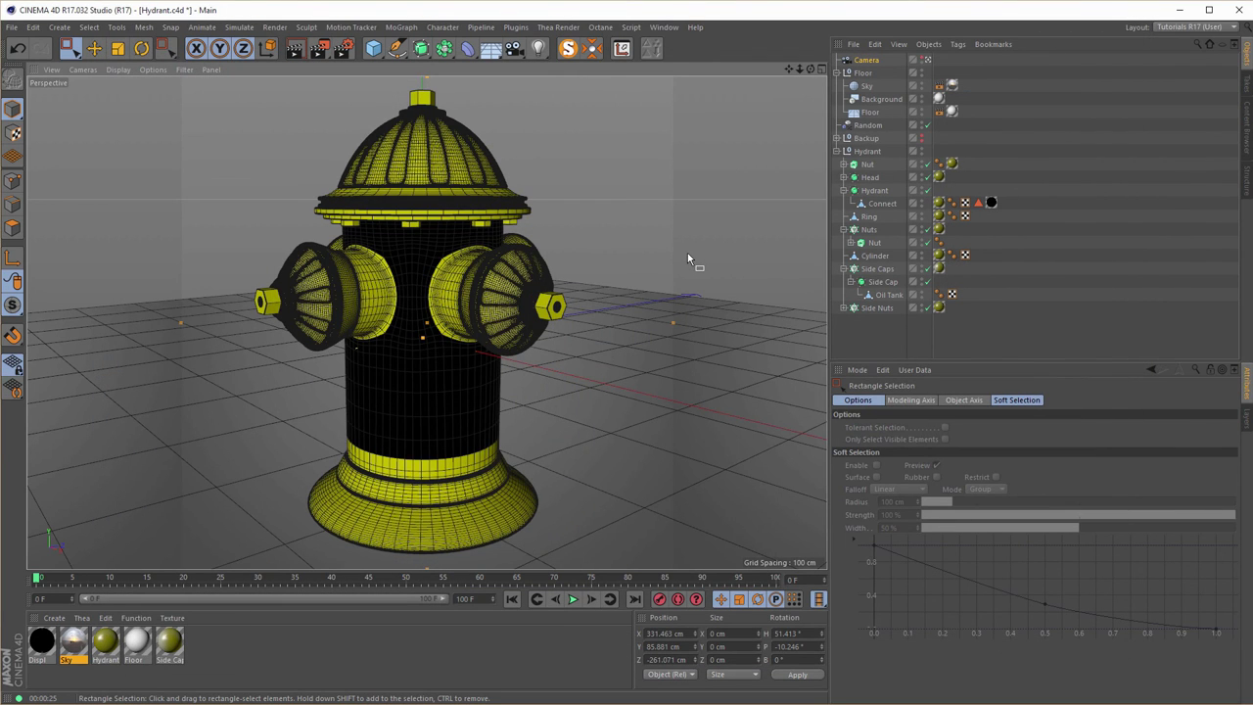
Collapse the Floor and Hydrant groups and select the Floor null.
left_click(838, 72)
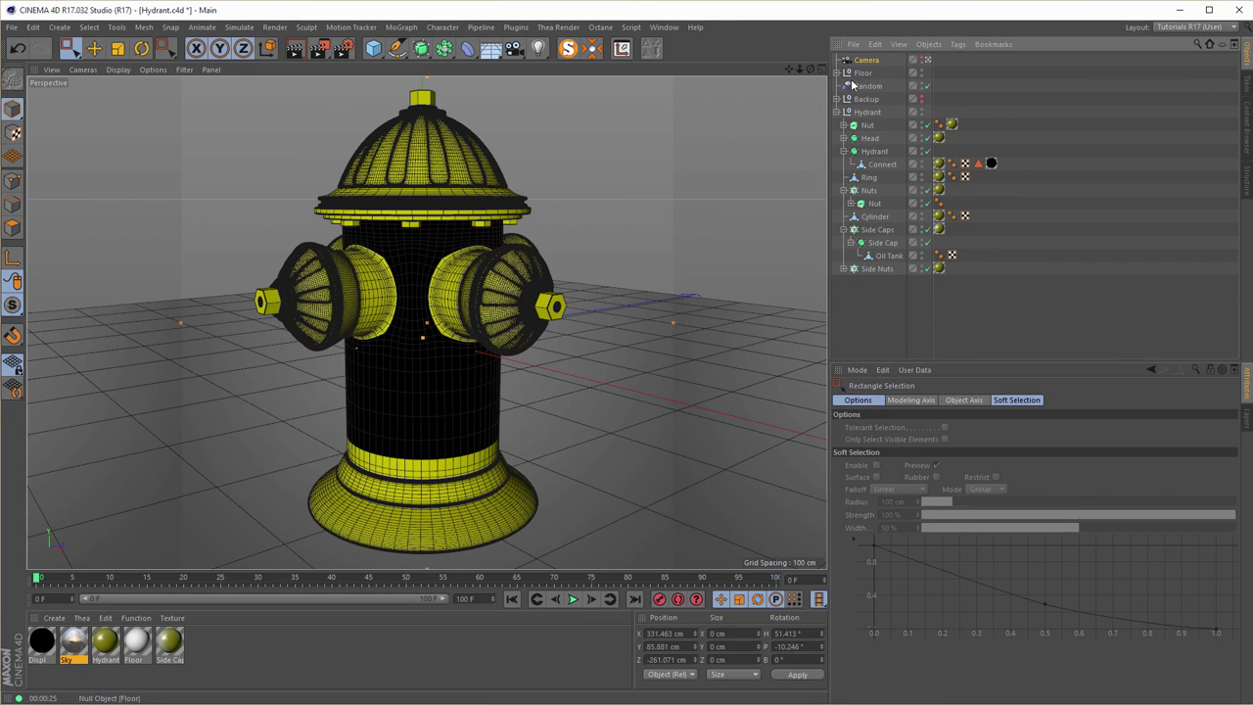
left_click(837, 123)
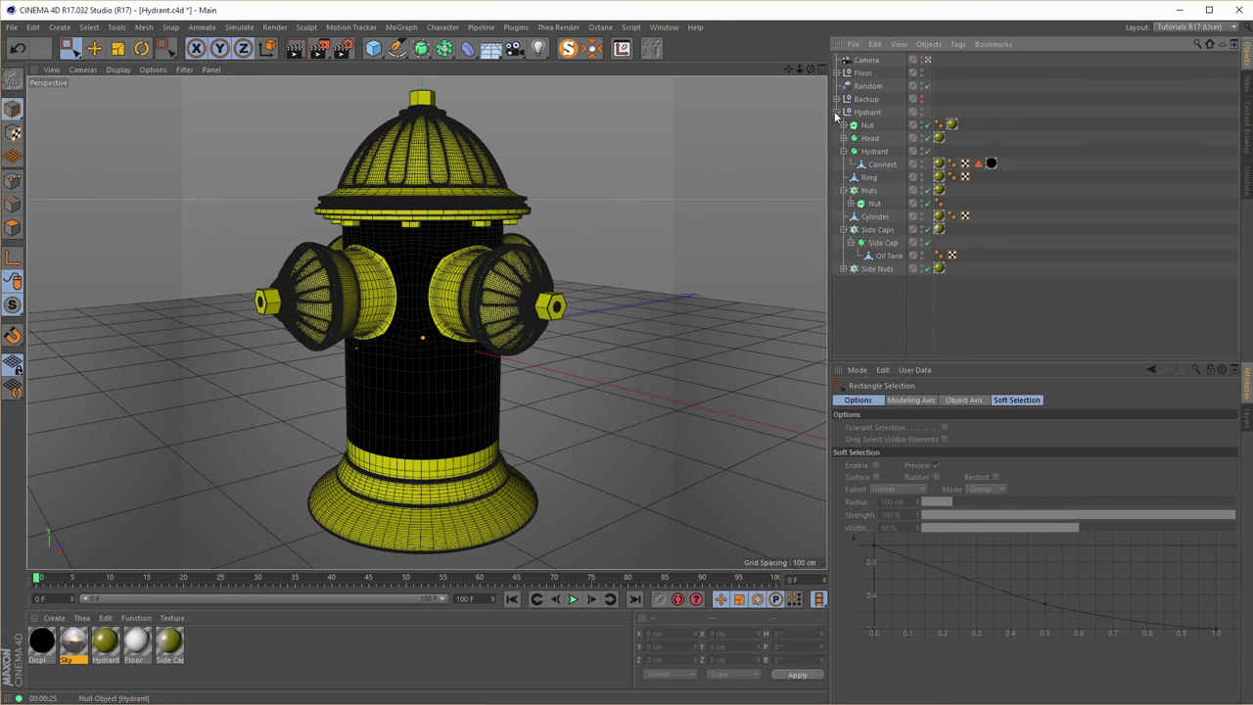
left_click(837, 112)
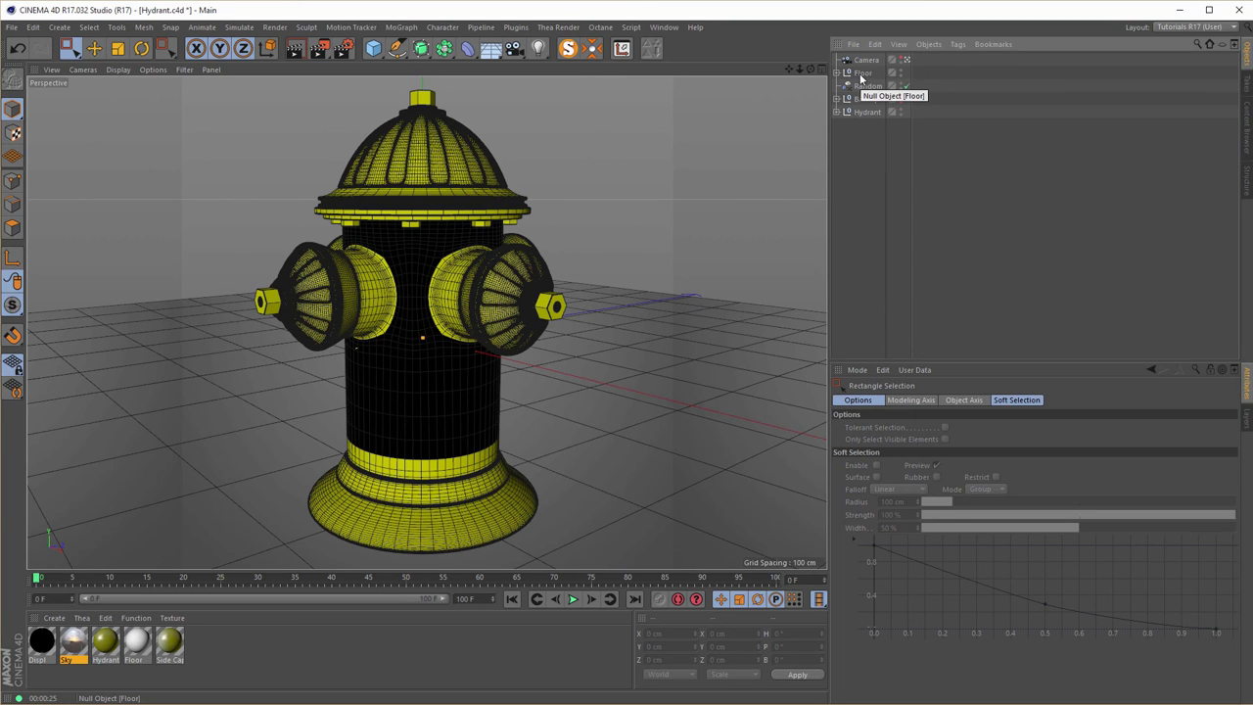
left_click(860, 74)
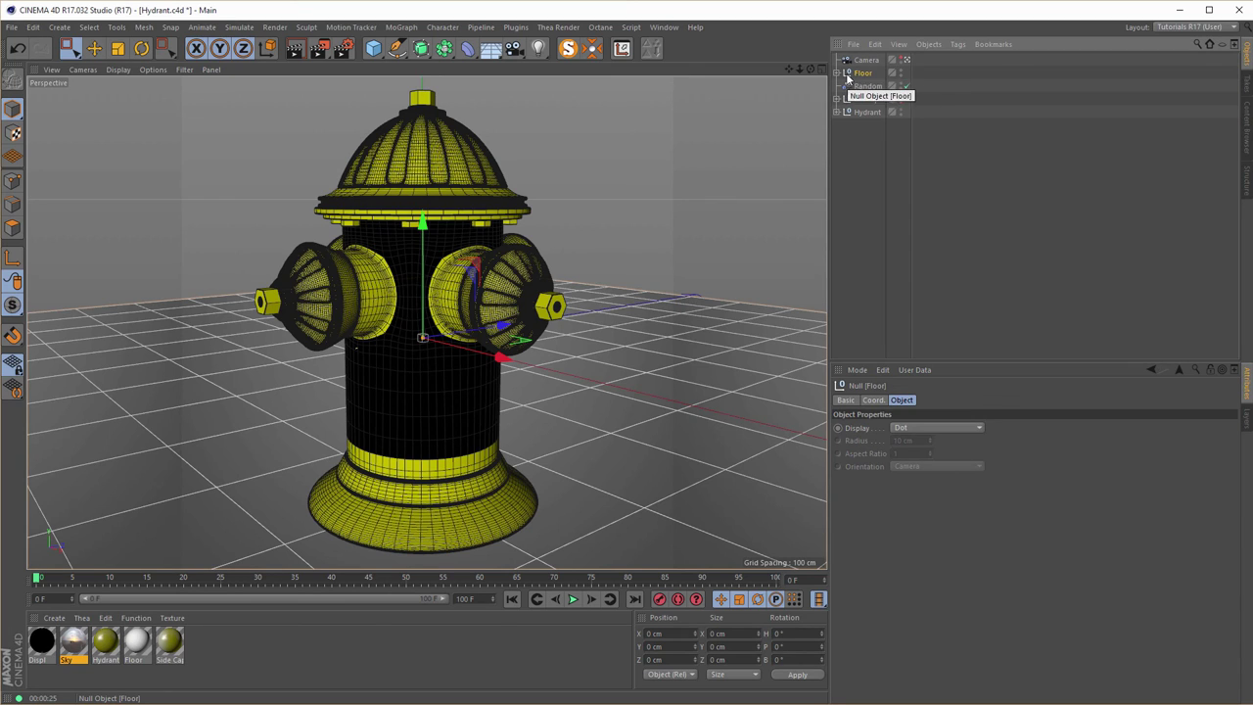
Open Tool Box 1.3.c4d from the Content Browser's Favorites.
left_click(1247, 118)
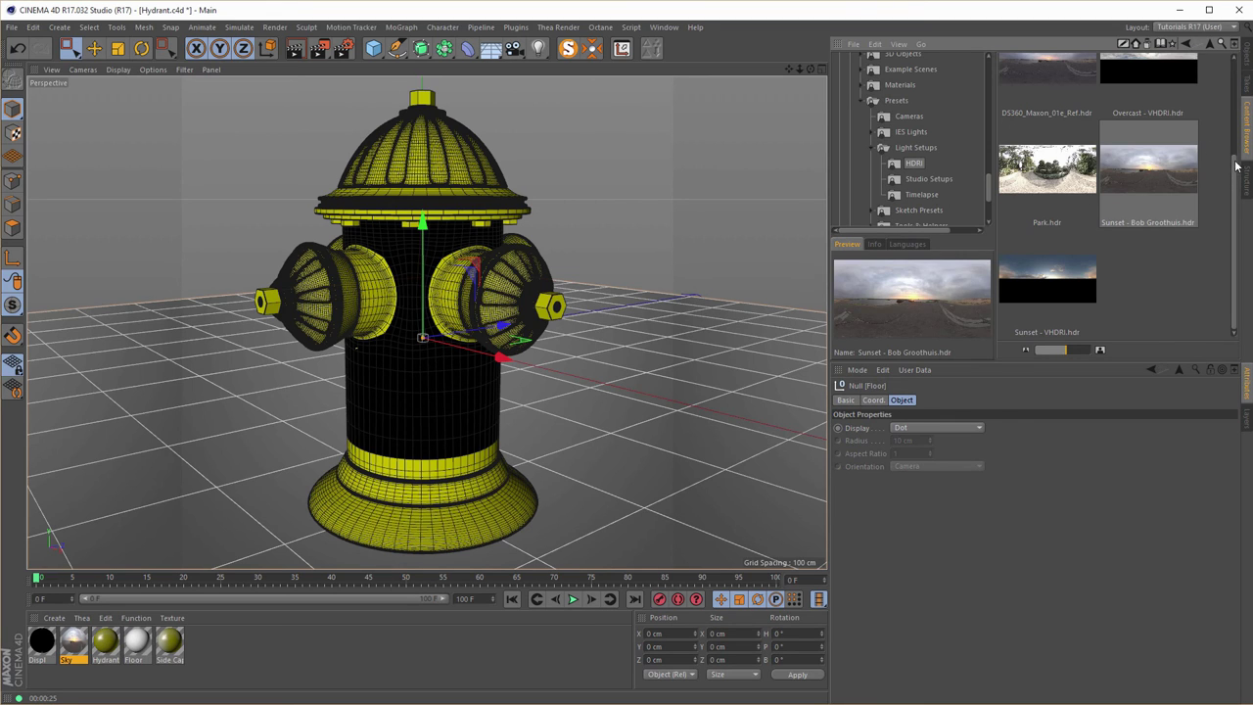
scroll(1235, 166, "up", 2)
left_click(1172, 47)
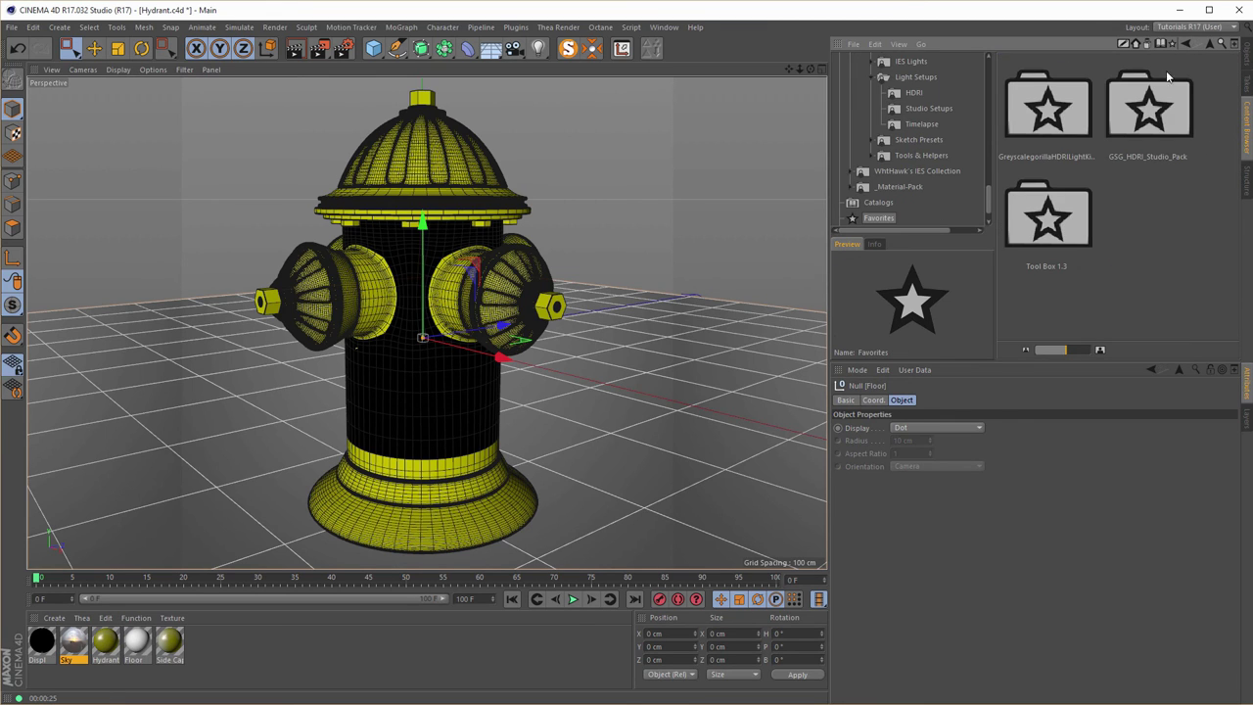
double_click(1059, 225)
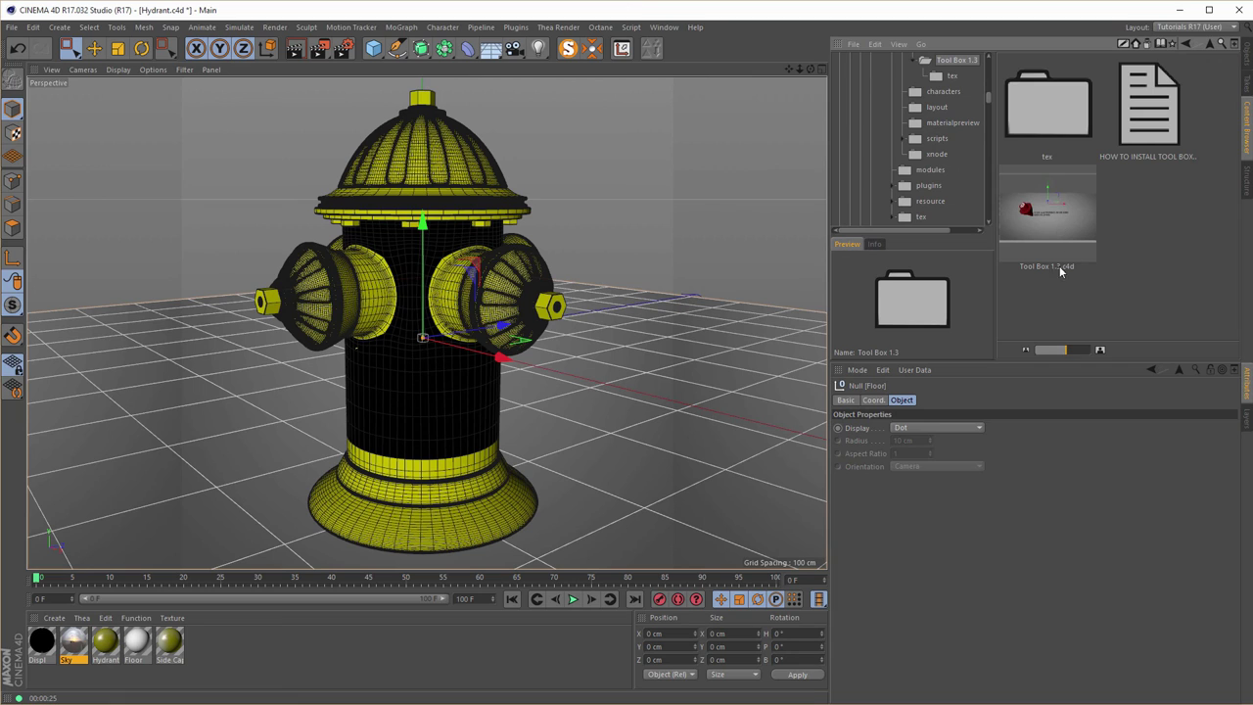
double_click(1044, 207)
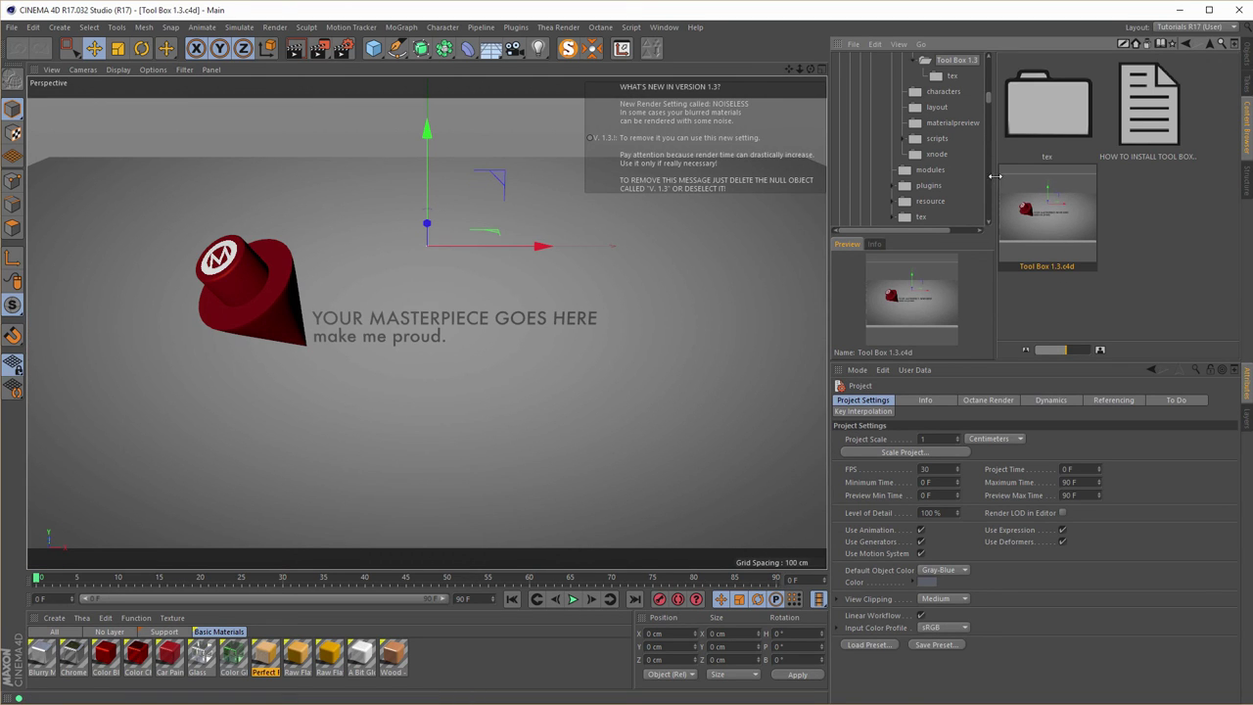
Delete the V. 1.3 null and hide the red Placeholder object in the viewport.
left_click(1248, 55)
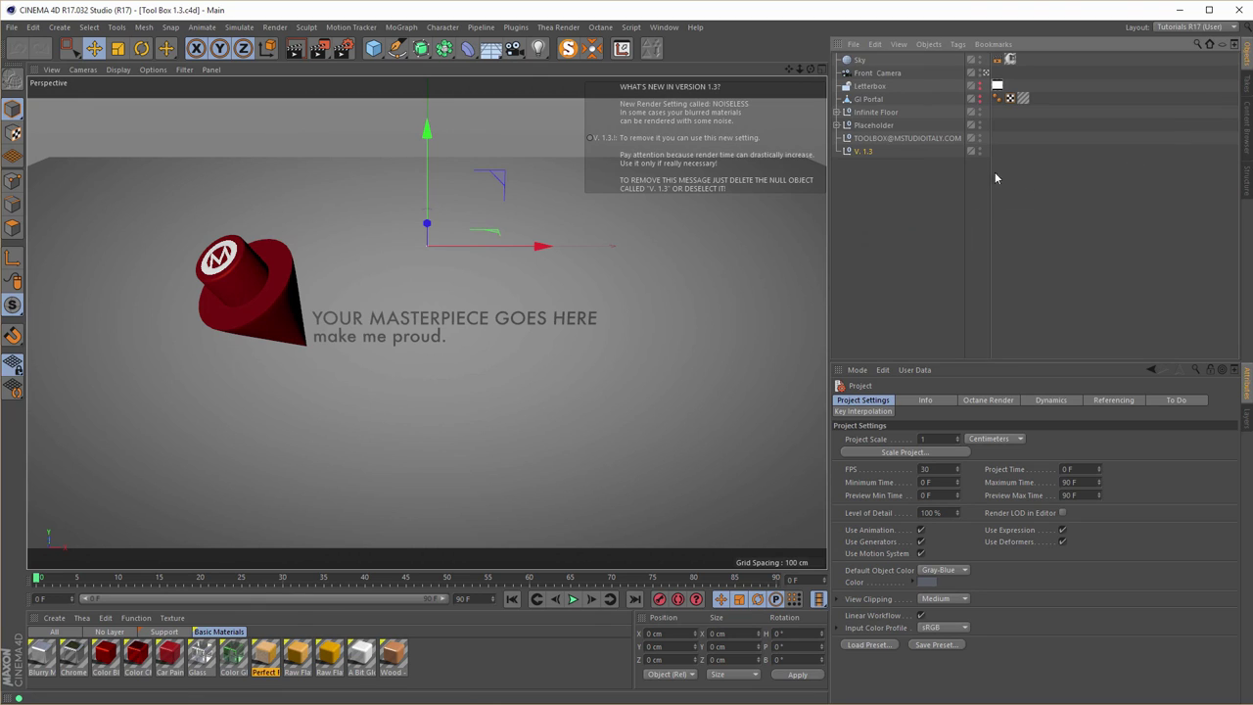
left_click(861, 153)
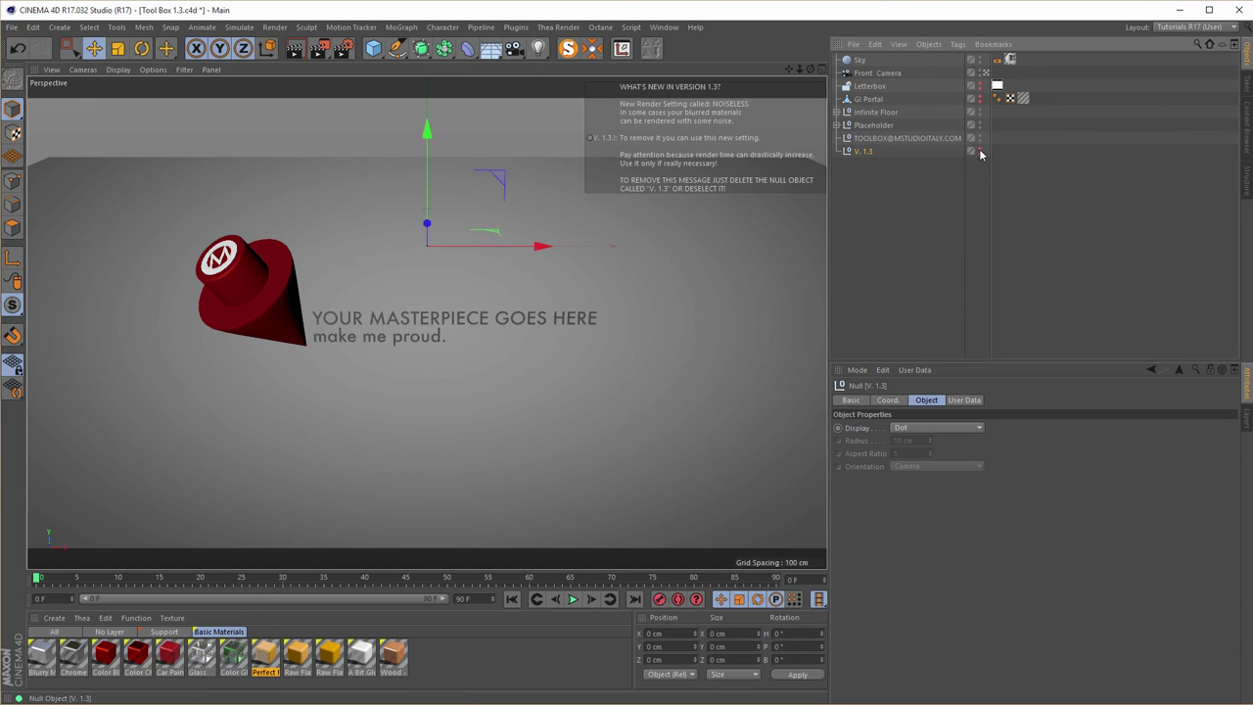
key("Delete")
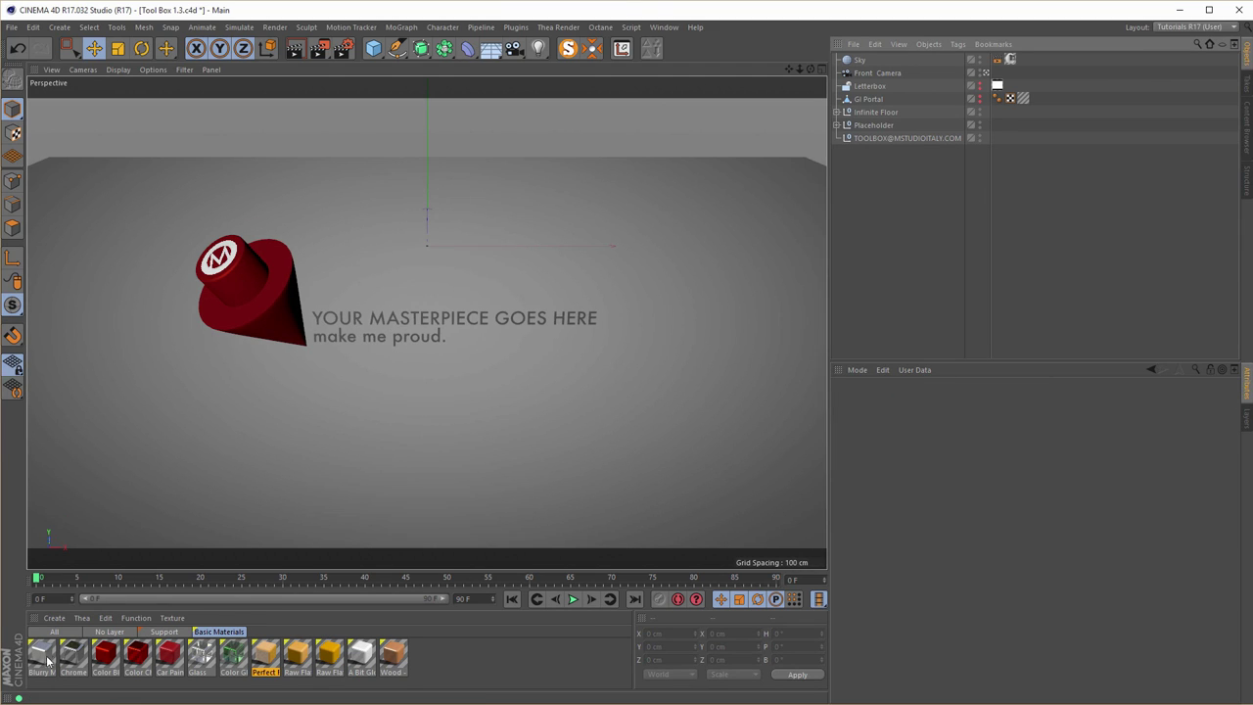
left_click(164, 631)
left_click(215, 631)
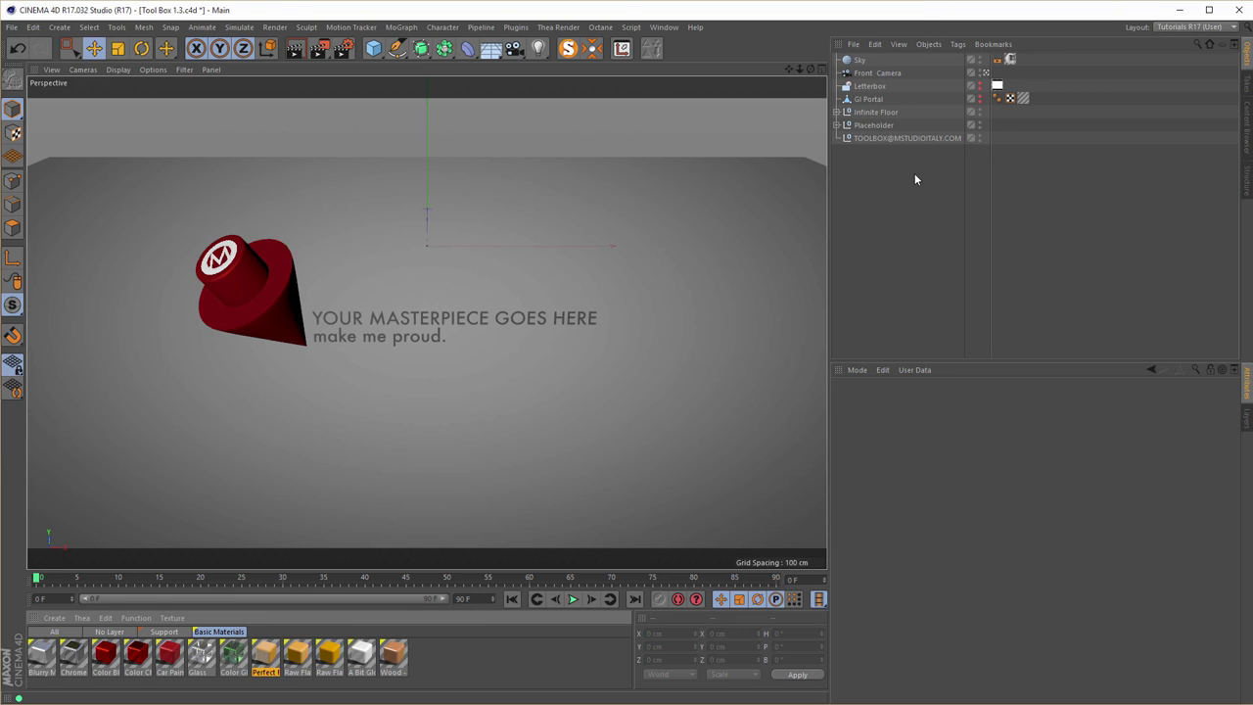
left_click(886, 129)
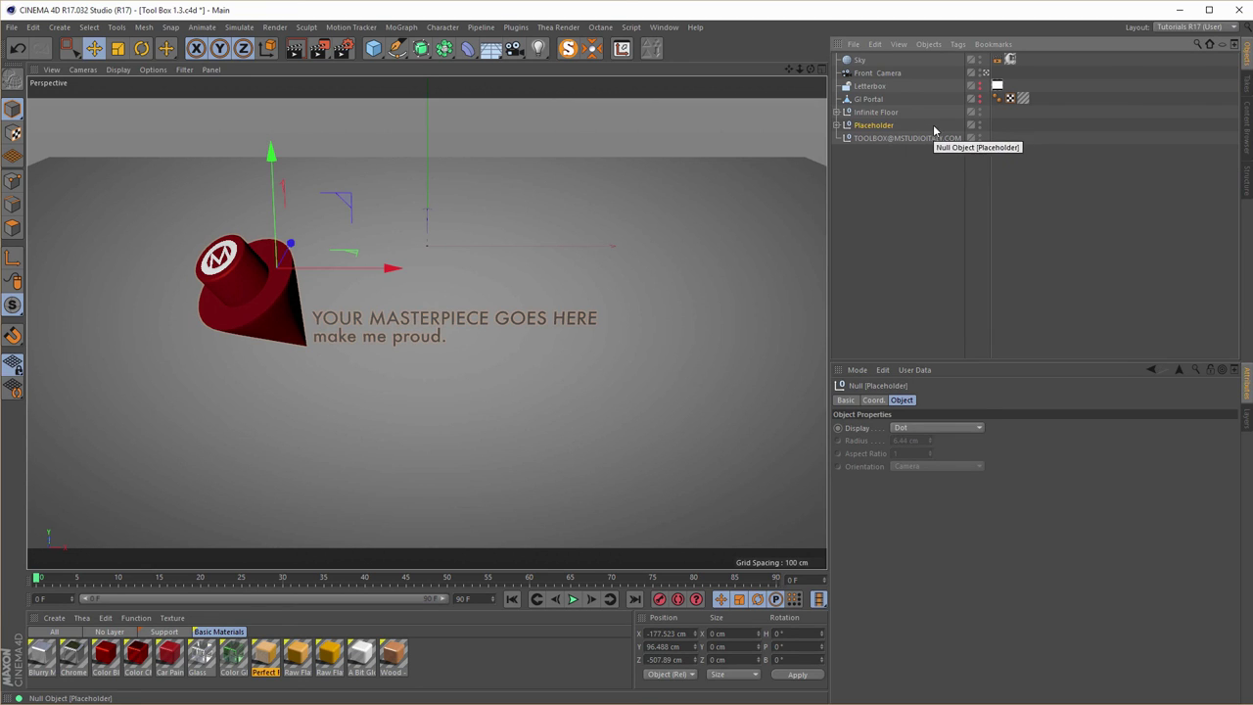
left_click(979, 124)
left_click(980, 125)
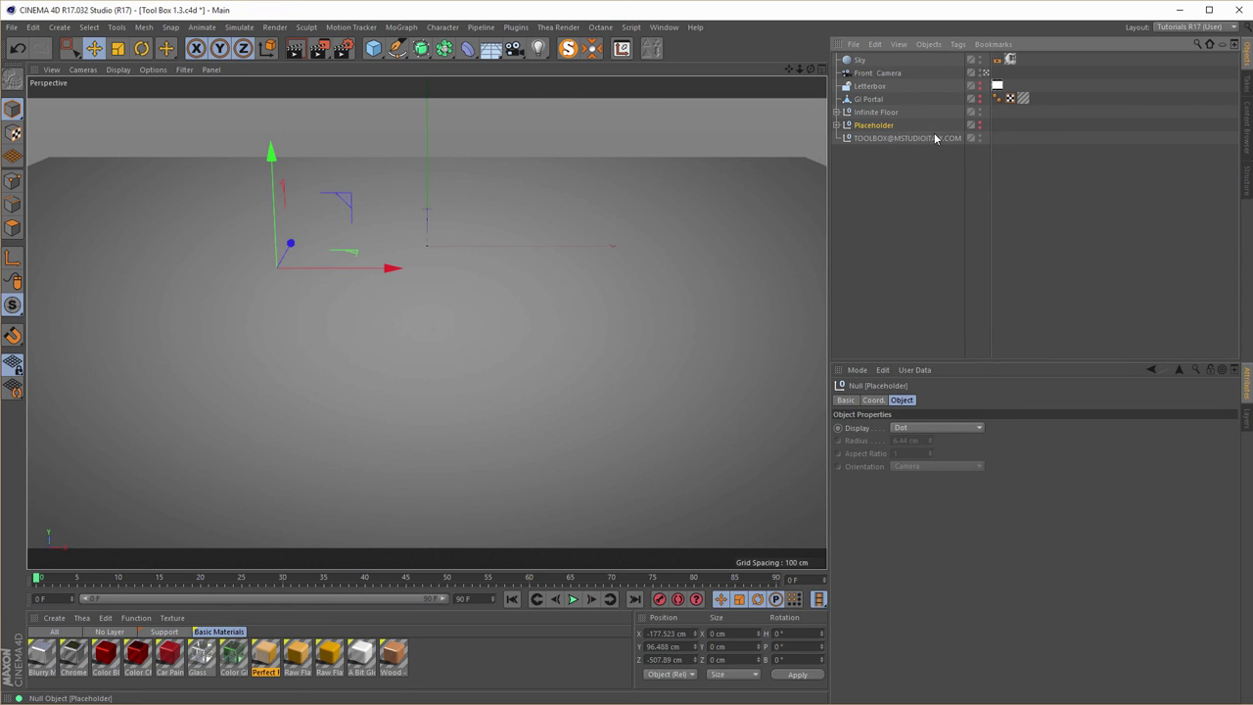
Set the Infinite Floor to Saturation -20%, Hue 99° and Lightness 0%.
left_click(863, 113)
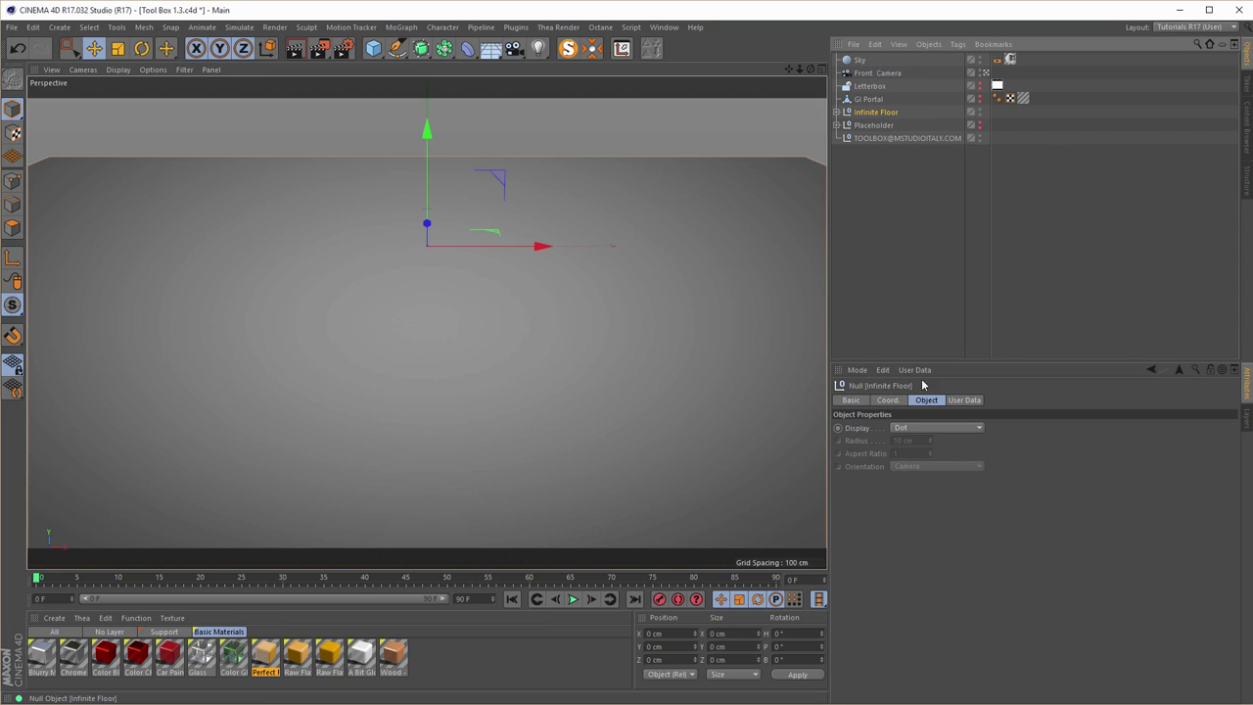
left_click(964, 401)
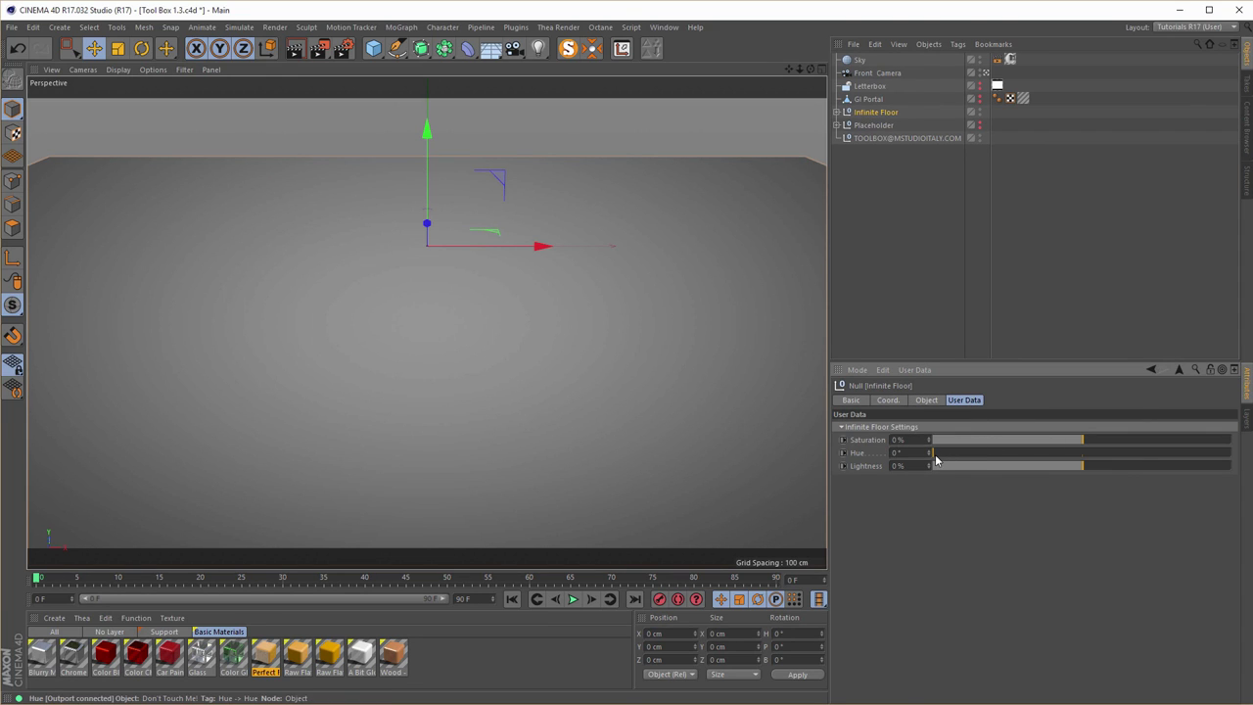
left_click_drag(1063, 440, 1082, 470)
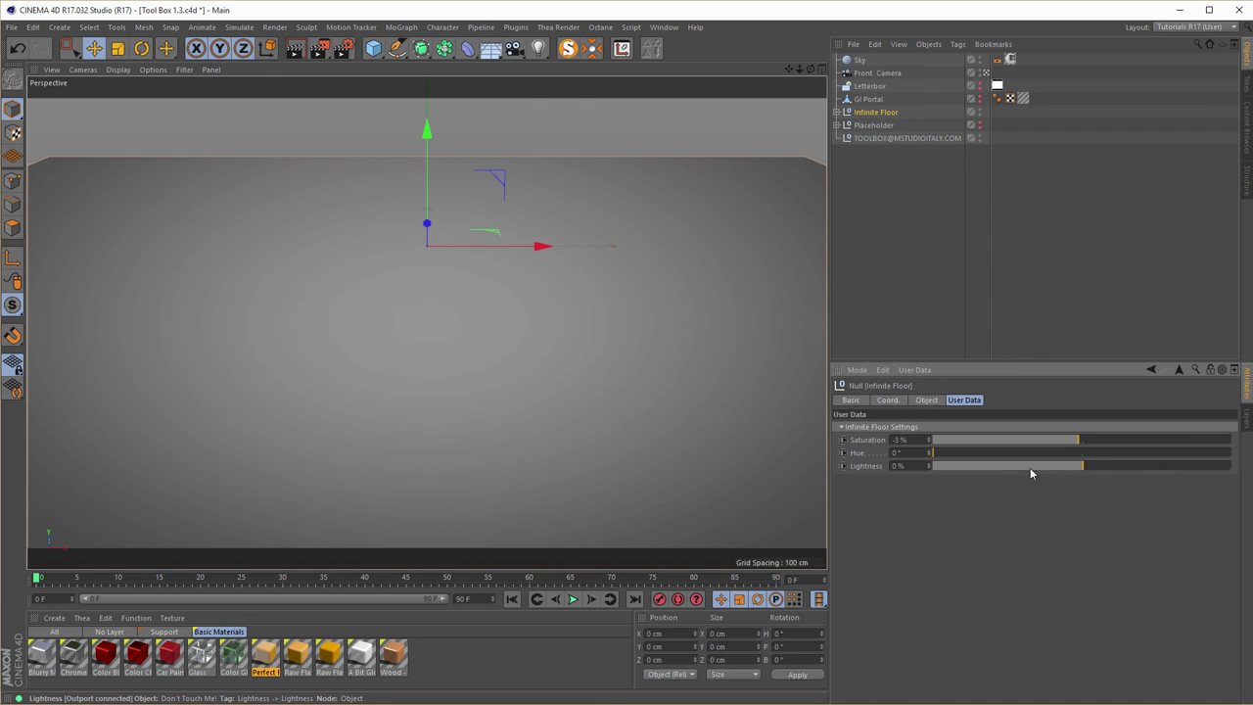
left_click_drag(936, 453, 973, 465)
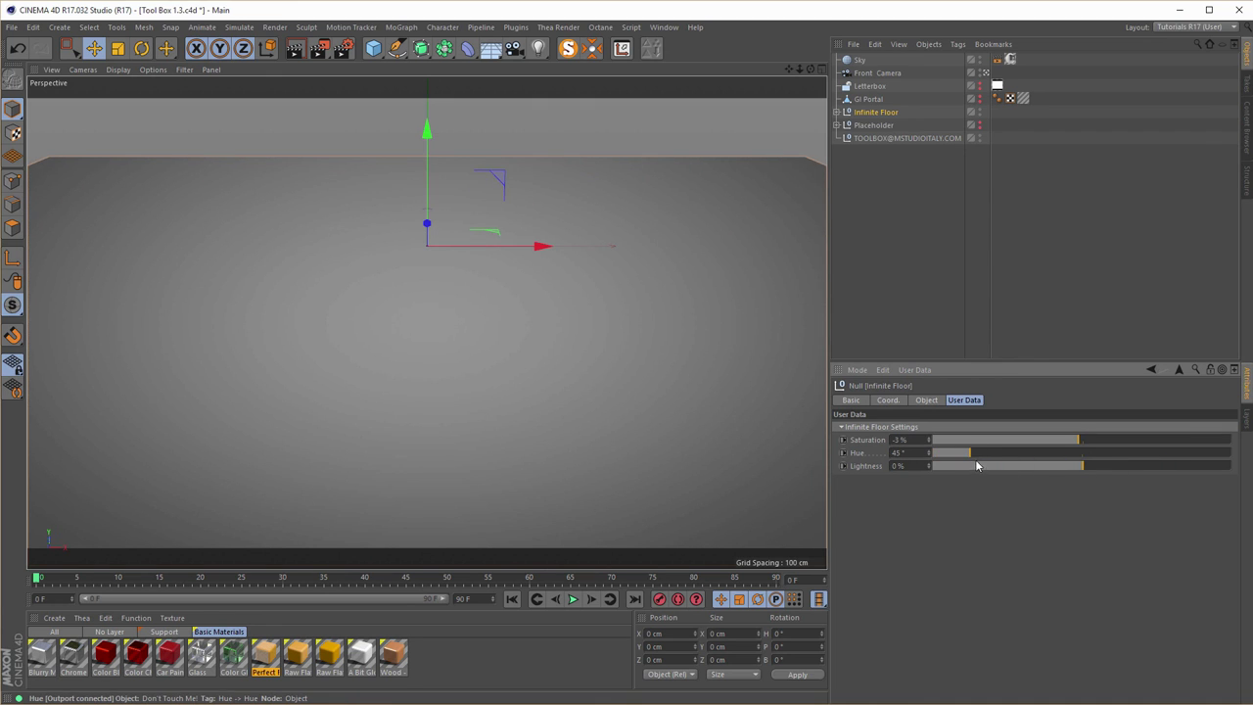
left_click_drag(1076, 440, 1099, 455)
left_click_drag(974, 454, 1017, 461)
left_click_drag(1125, 439, 1052, 441)
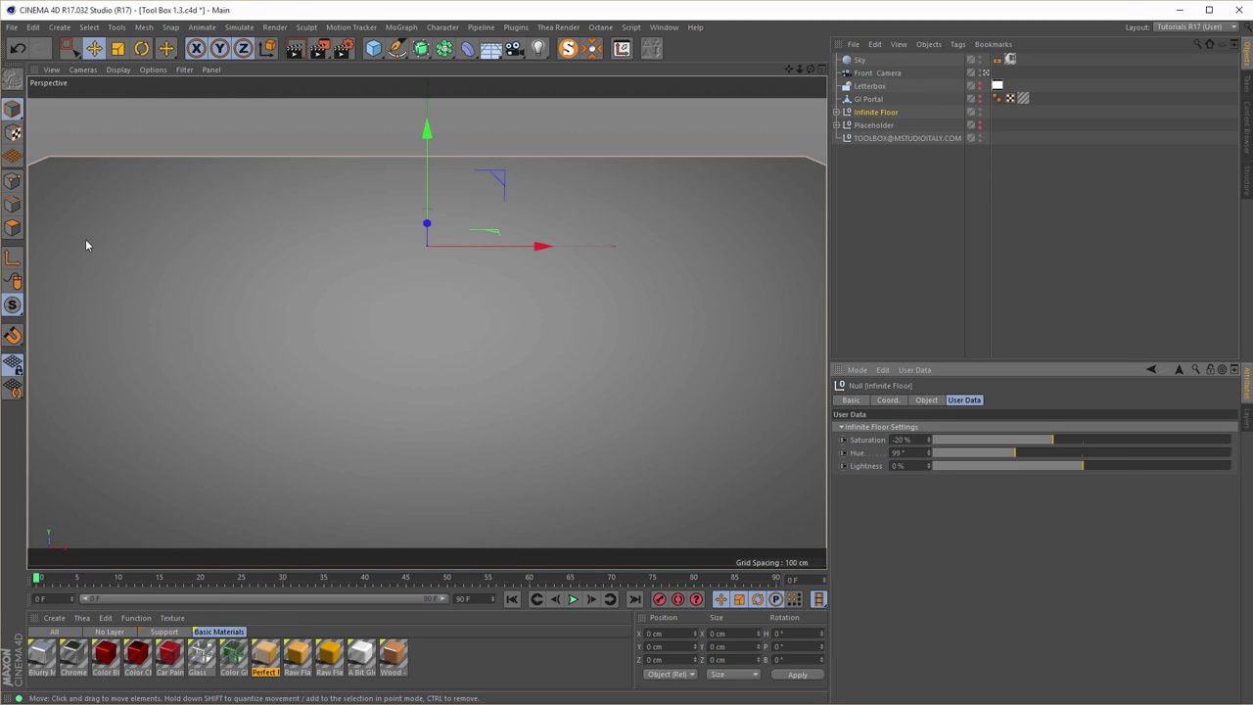
Add a cube and apply the orange Perfect Flat material to it.
left_click(373, 48)
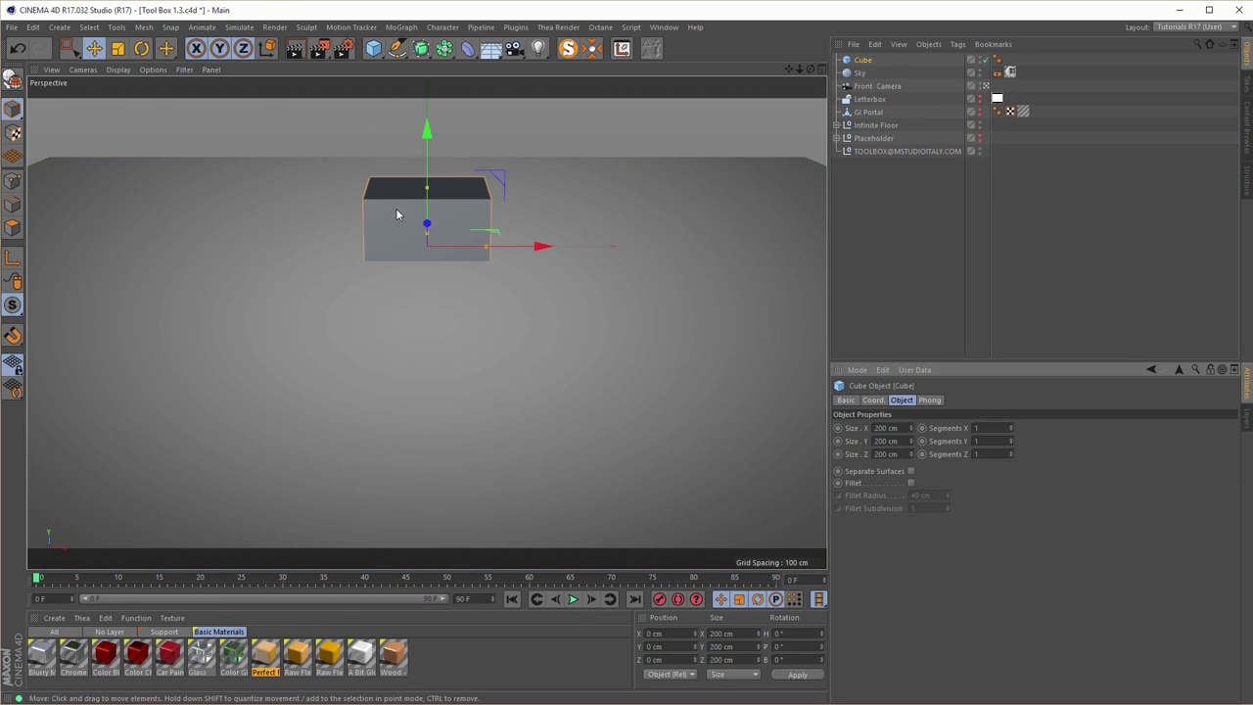
scroll(417, 193, "up", 5)
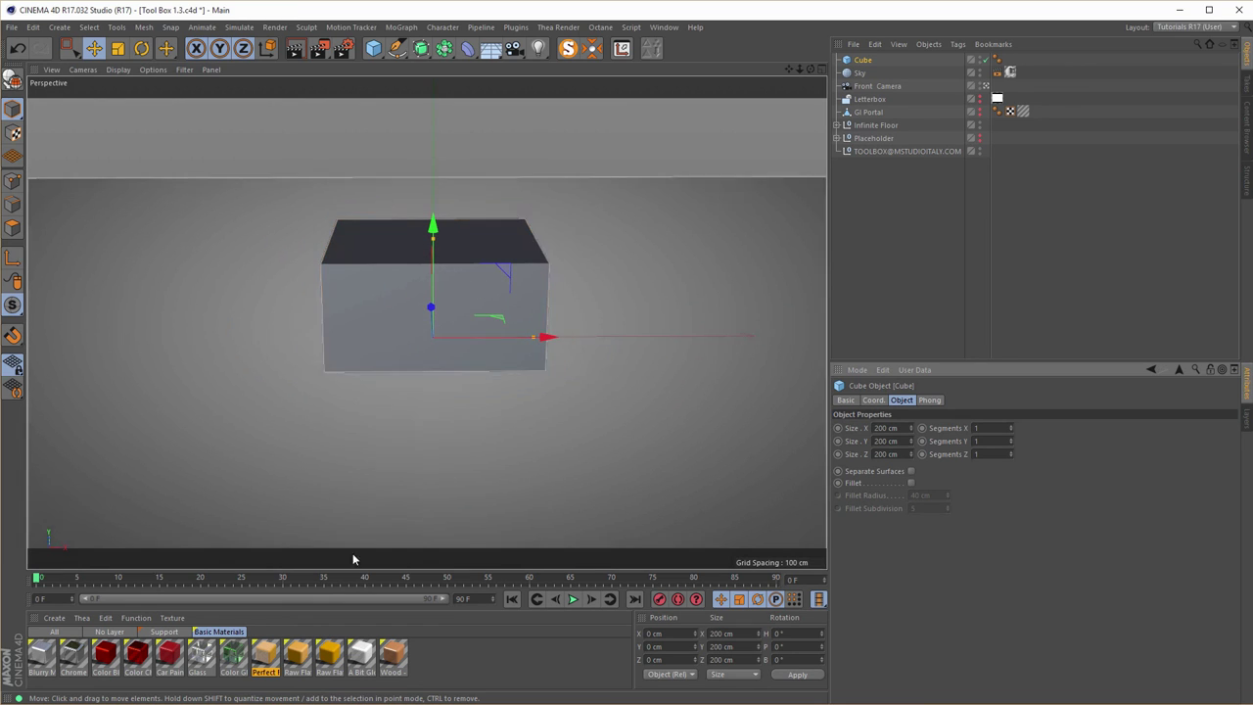
left_click_drag(260, 668, 387, 345)
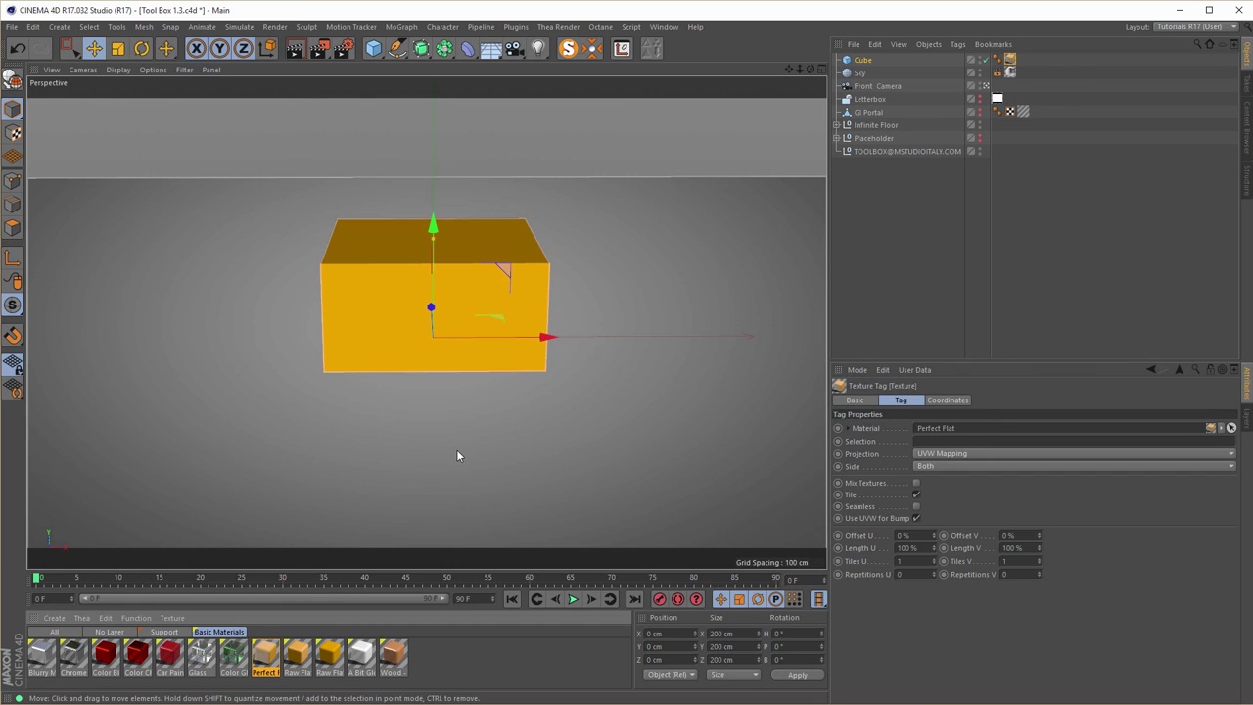
Run and stop an interactive render, then close Tool Box 1.3 without saving.
key("ctrl+r")
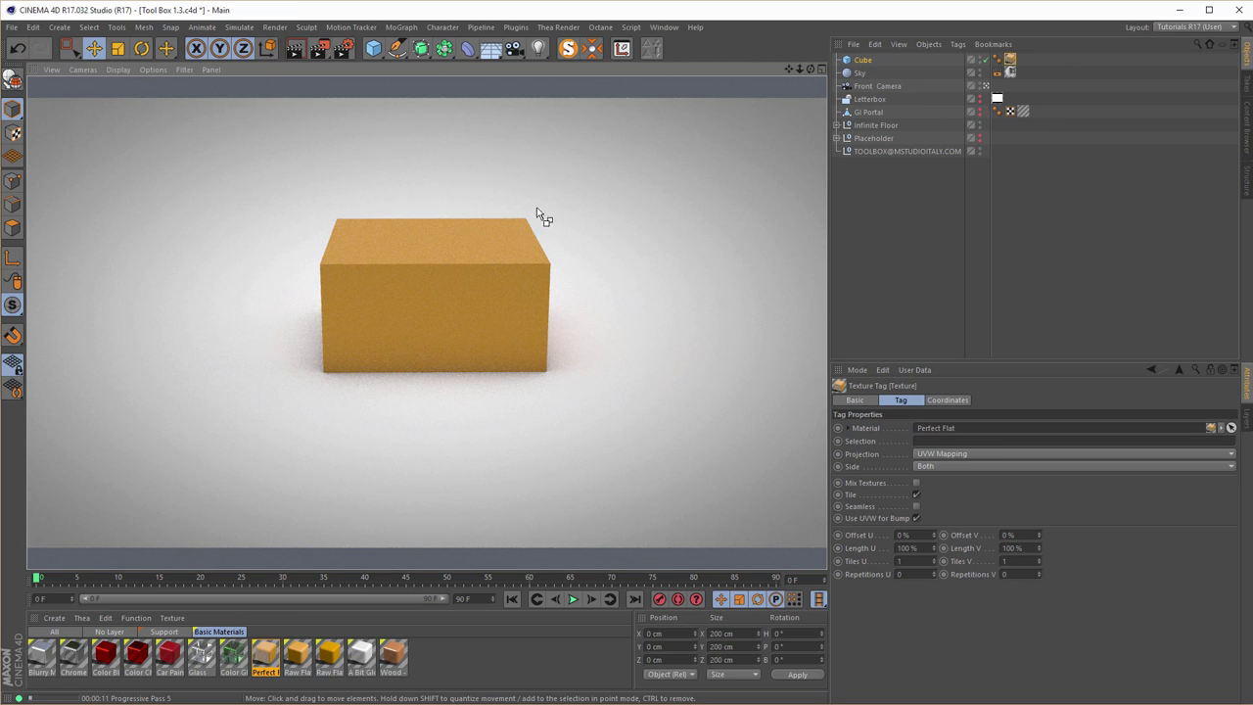
left_click(867, 188)
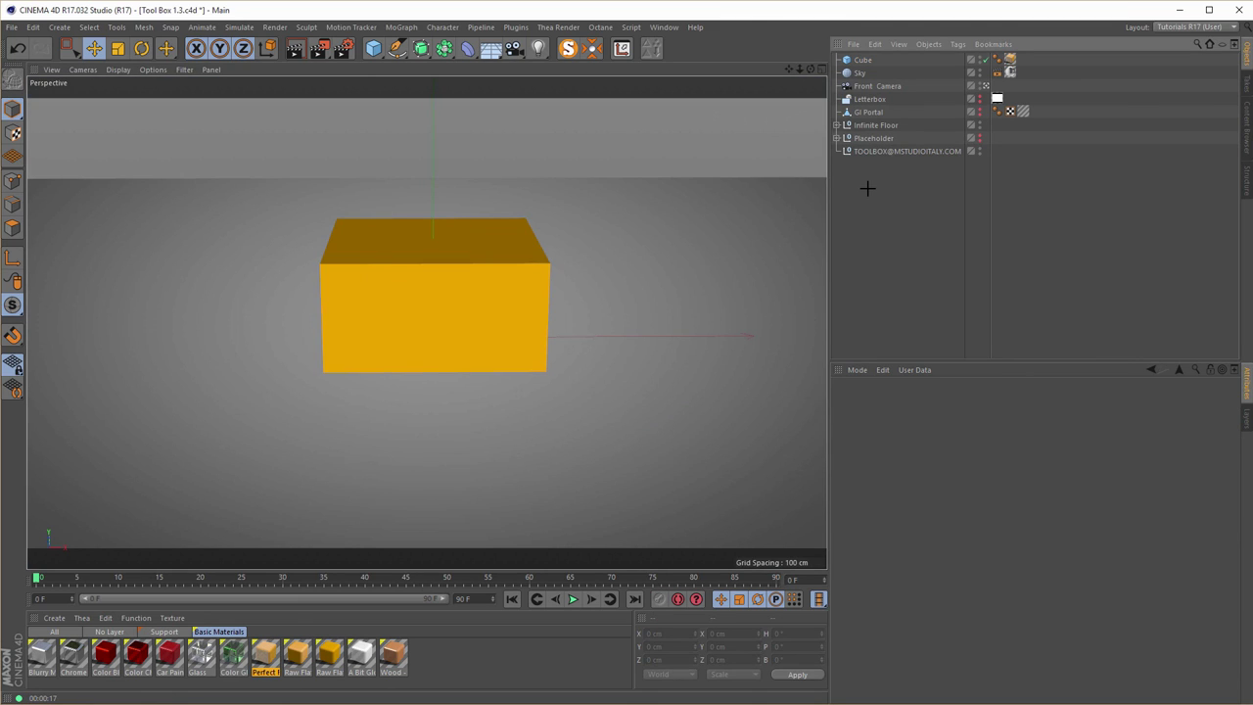
key("ctrl+F4")
key("n")
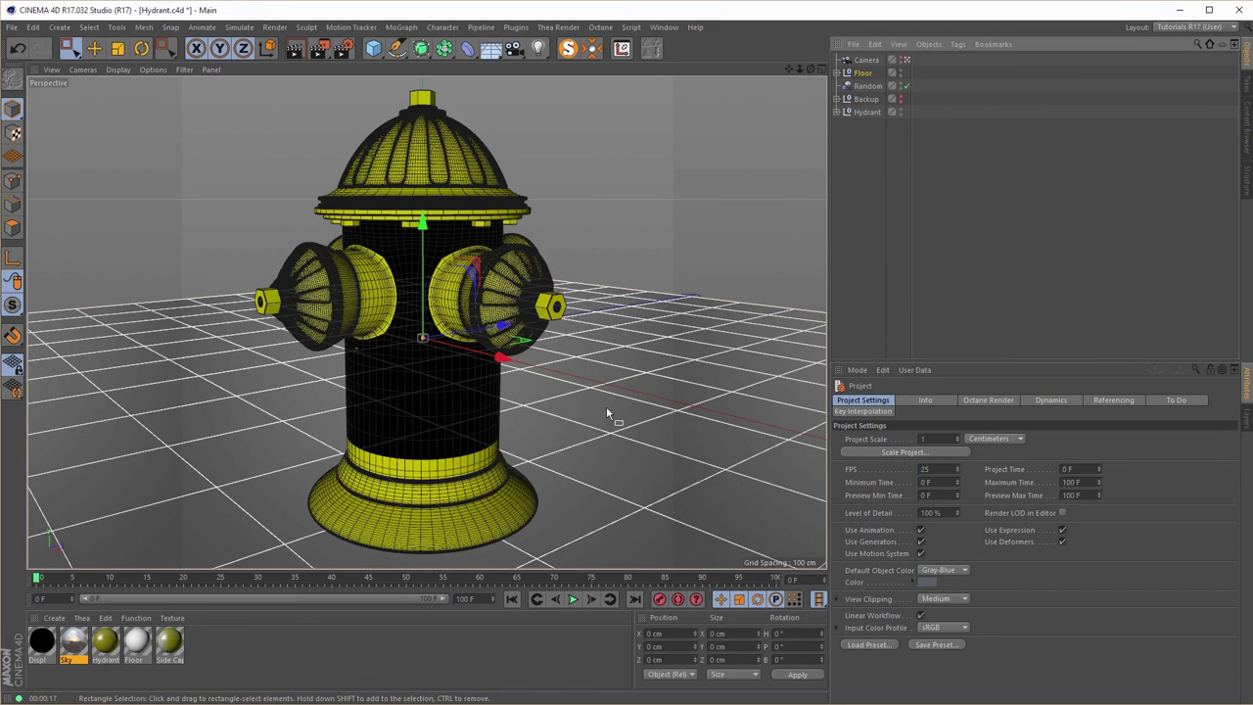
Load the HDRStudioRig from GSG_HDRI_Studio_Pack into the hydrant scene.
left_click(1249, 133)
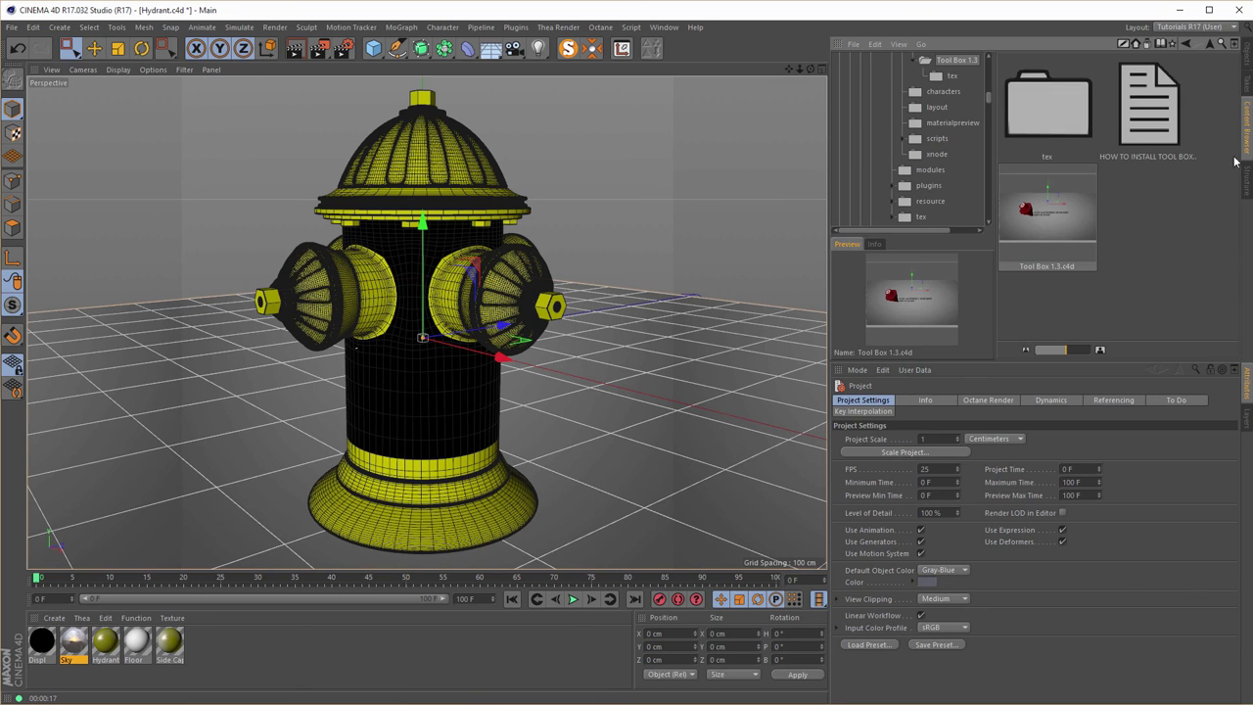
left_click(1182, 49)
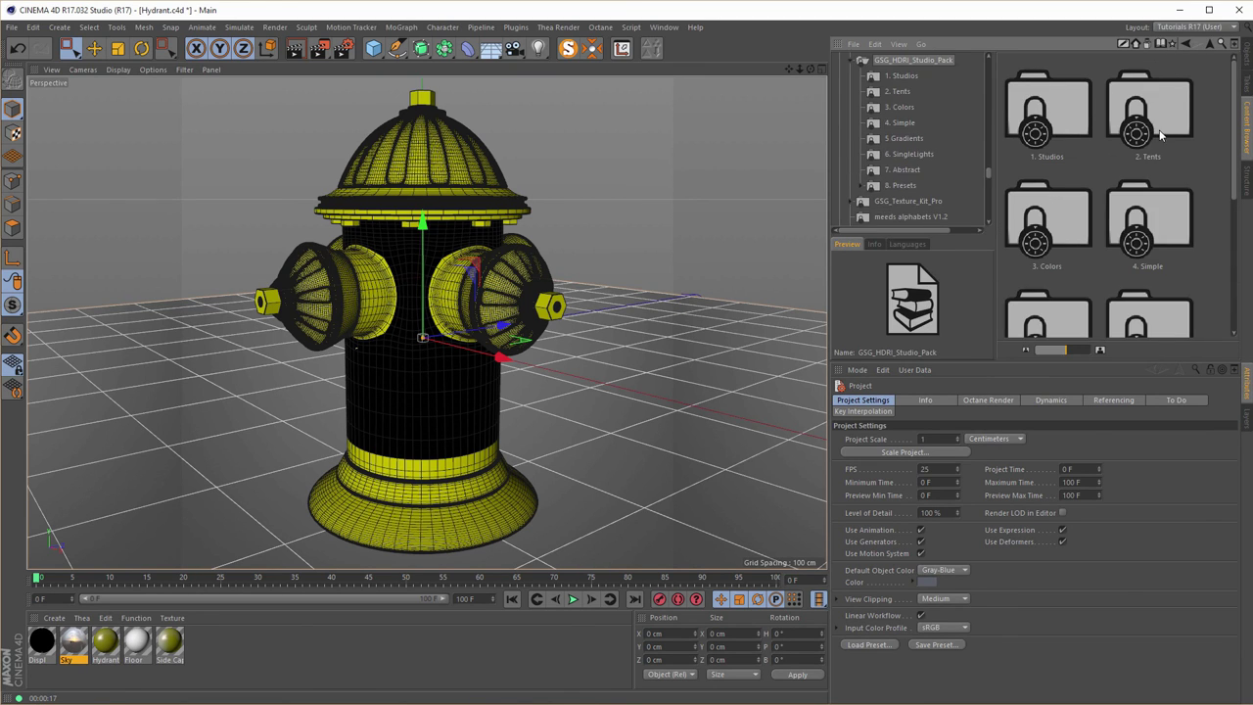
left_click_drag(1233, 138, 1243, 268)
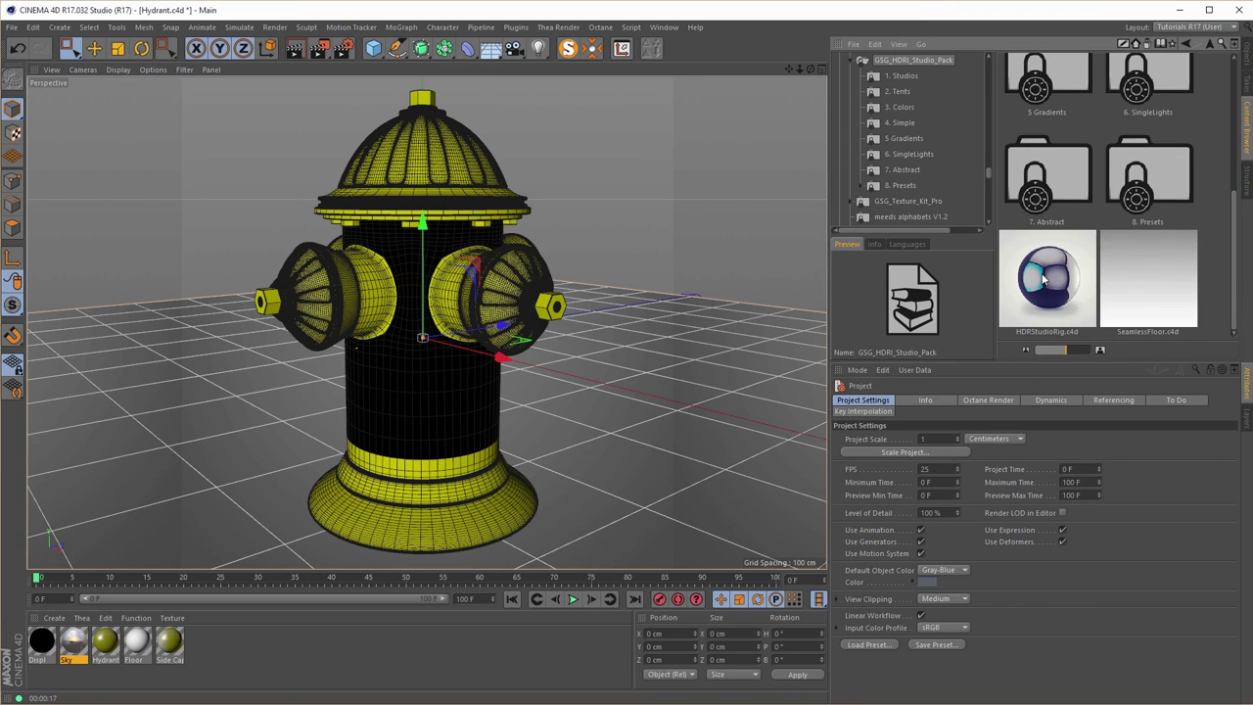
double_click(1043, 279)
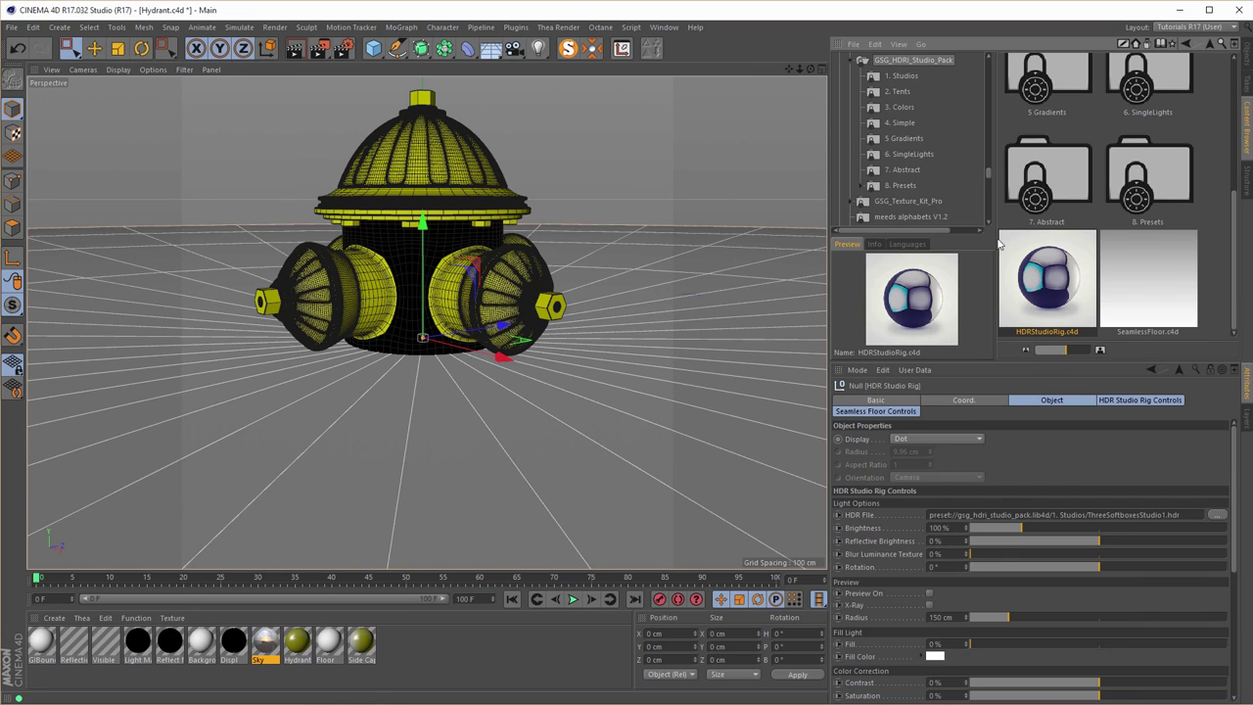
left_click(1241, 69)
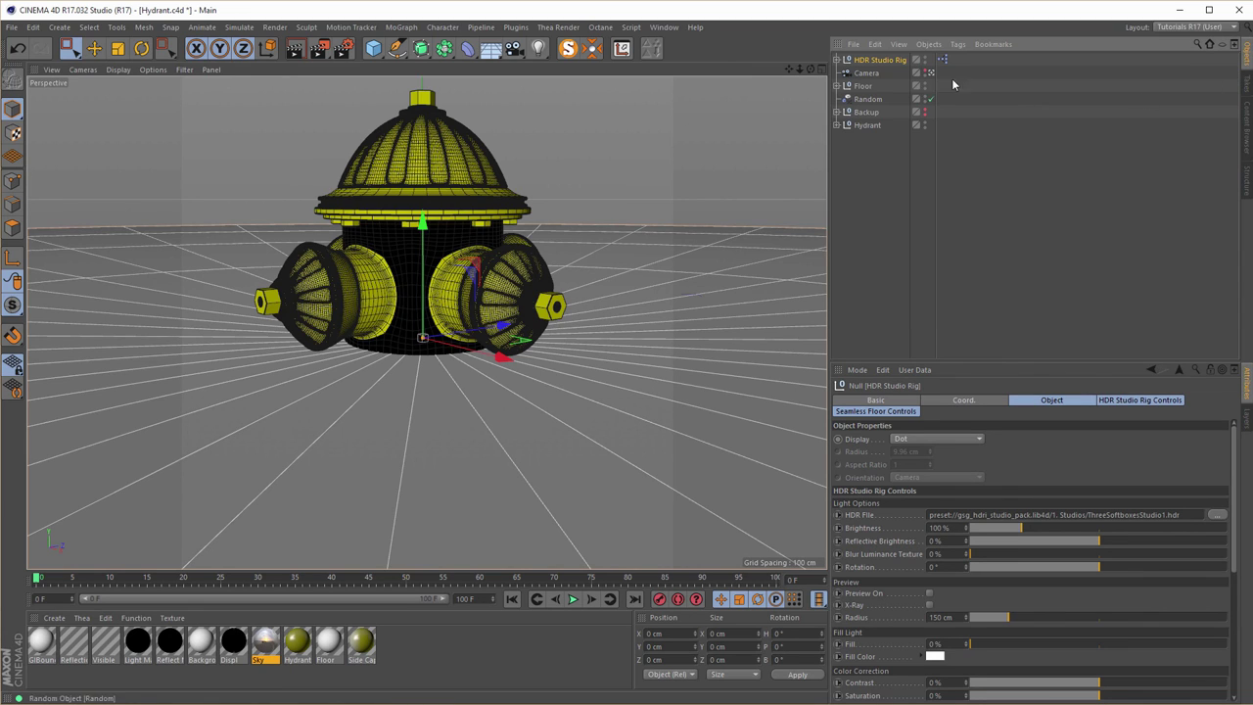
mouse_move(1231, 433)
left_mouse_down()
mouse_move(1232, 453)
mouse_move(1232, 439)
left_mouse_up()
Preview the HDR environment in the viewport, rotate the lighting, then turn the preview off.
left_click(1071, 401)
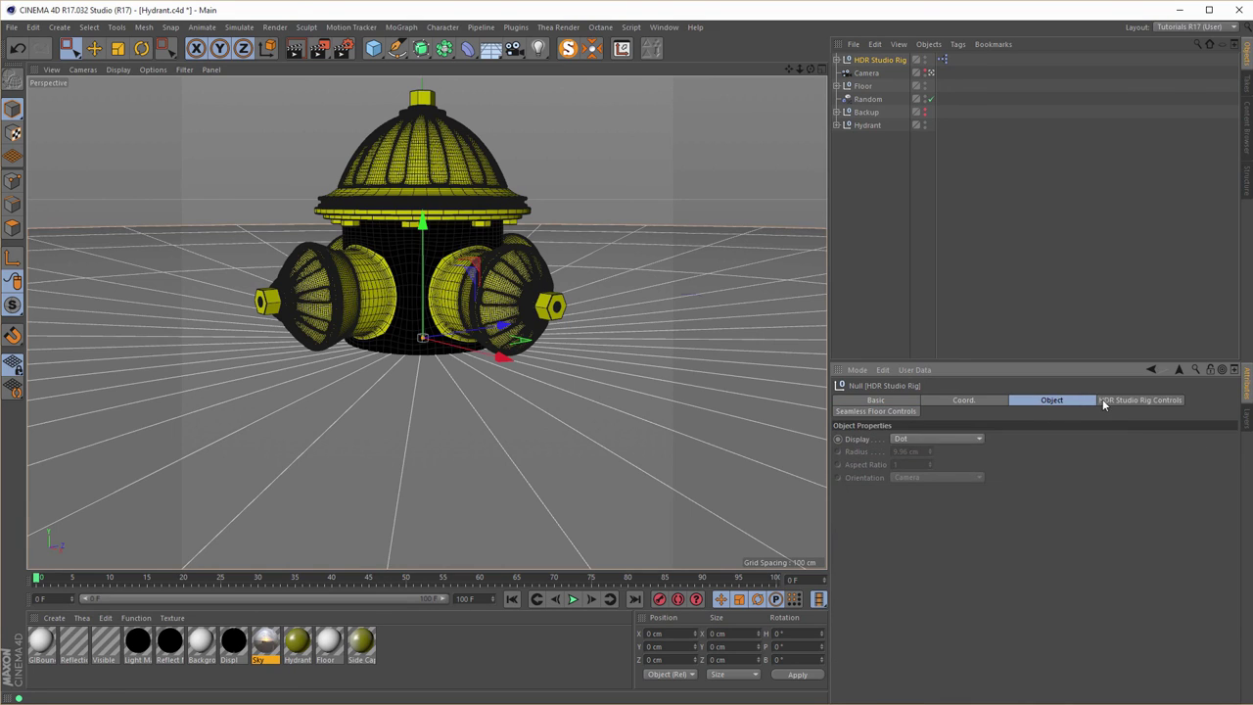
left_click(1106, 400)
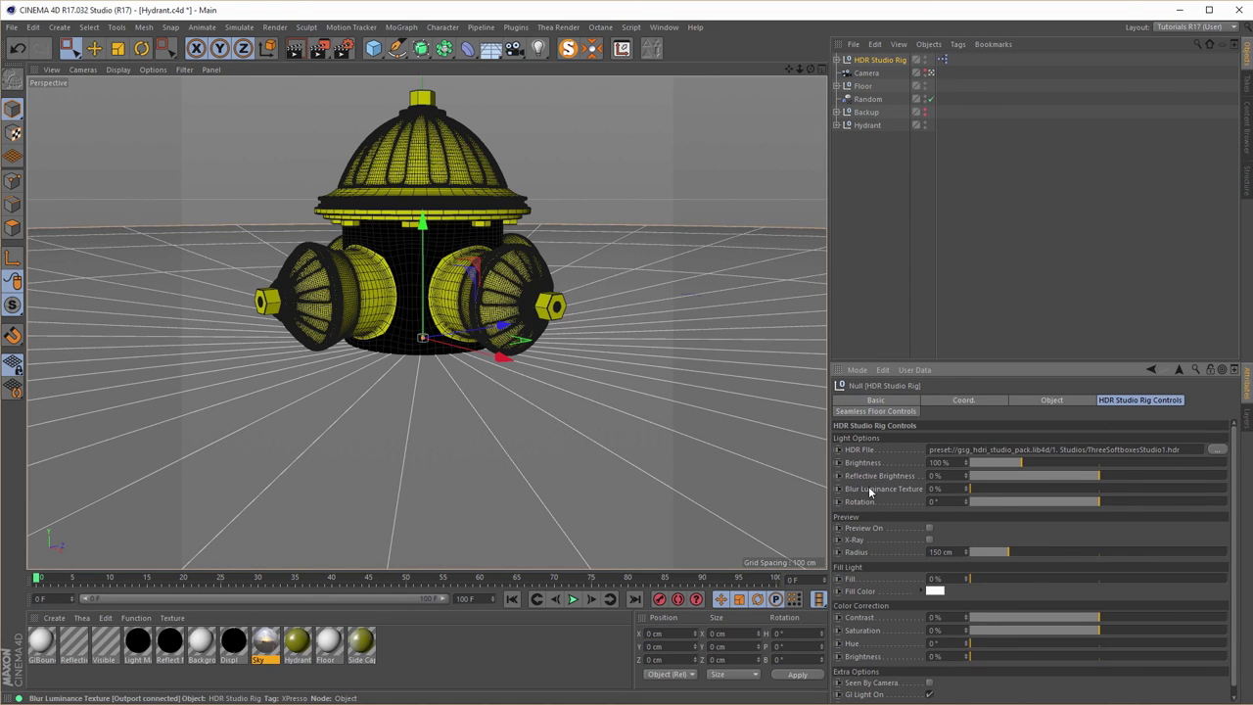
scroll(1184, 527, "down", 1)
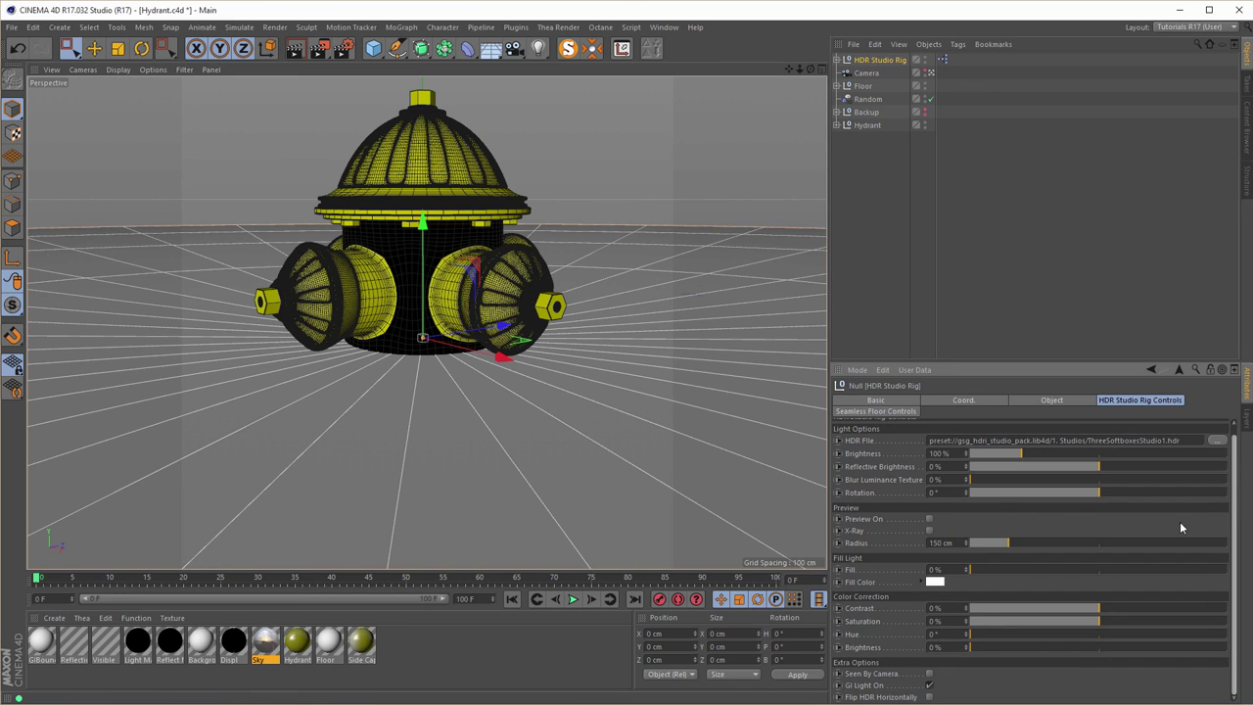
left_click(930, 520)
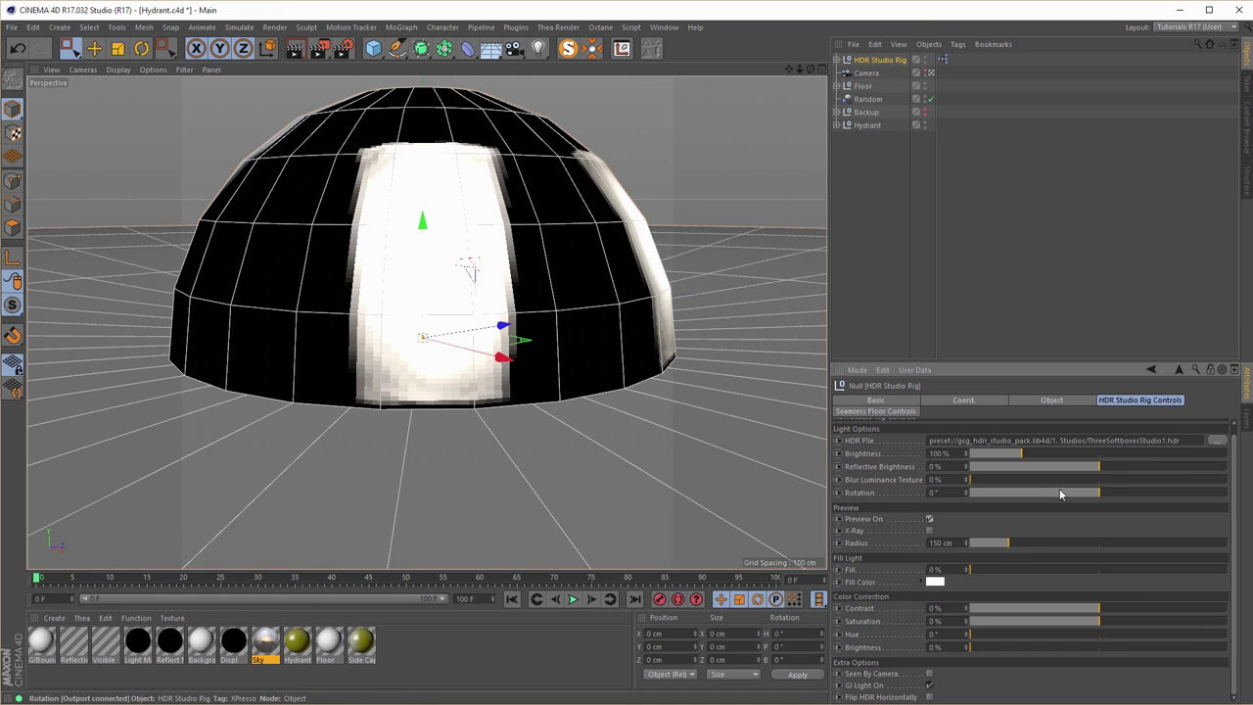
left_click_drag(1059, 493, 1147, 514)
left_click(929, 520)
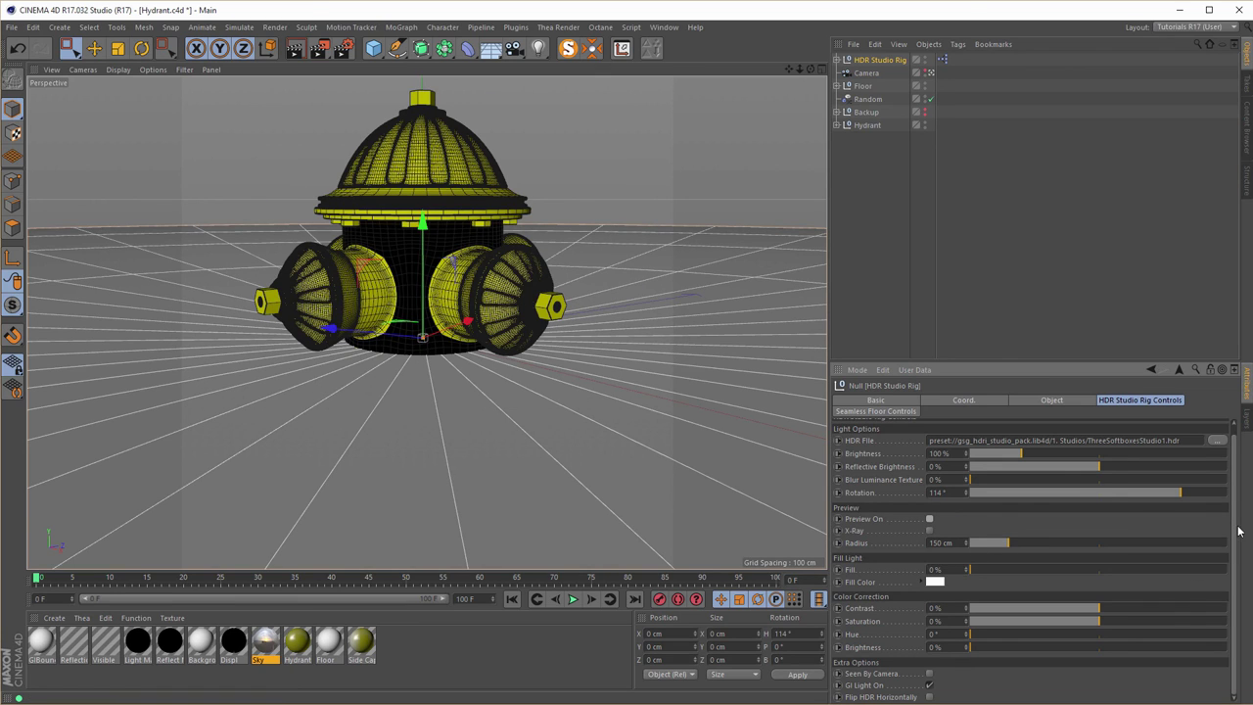
Toggle the rig's seamless floor off and on, then delete the HDR Studio Rig.
left_click(886, 412)
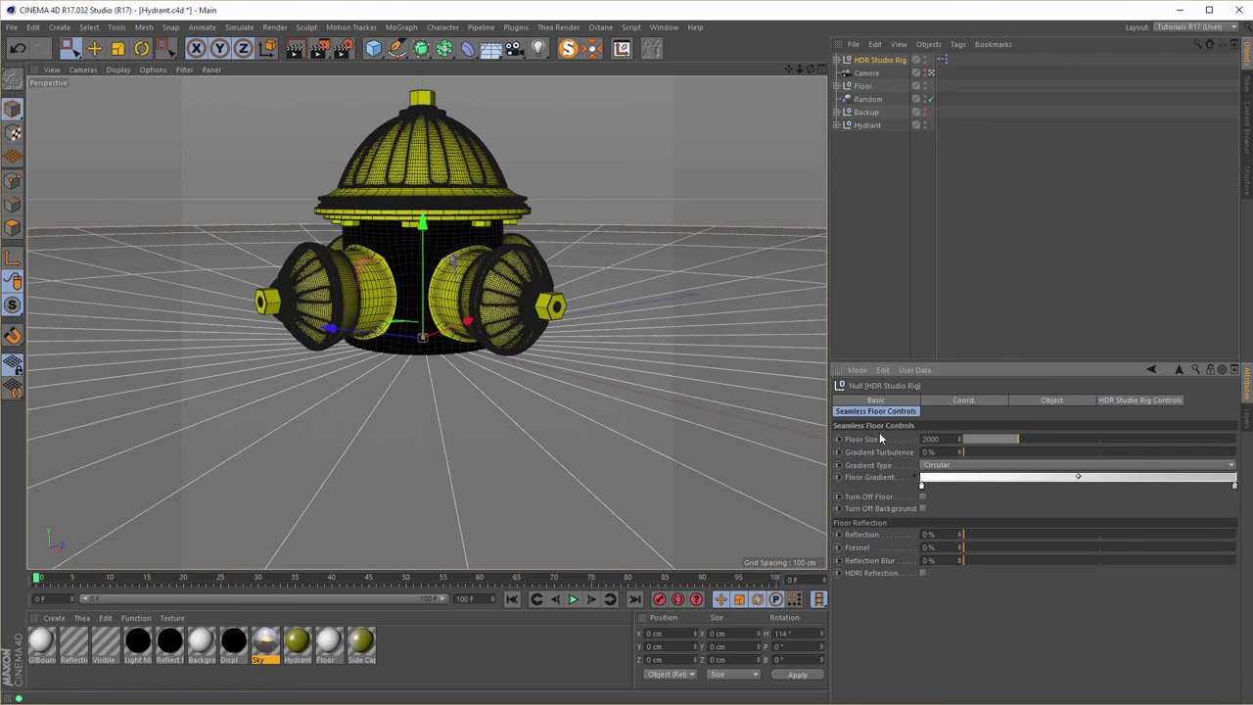
left_click(924, 498)
left_click(924, 499)
left_click(924, 498)
left_click(924, 498)
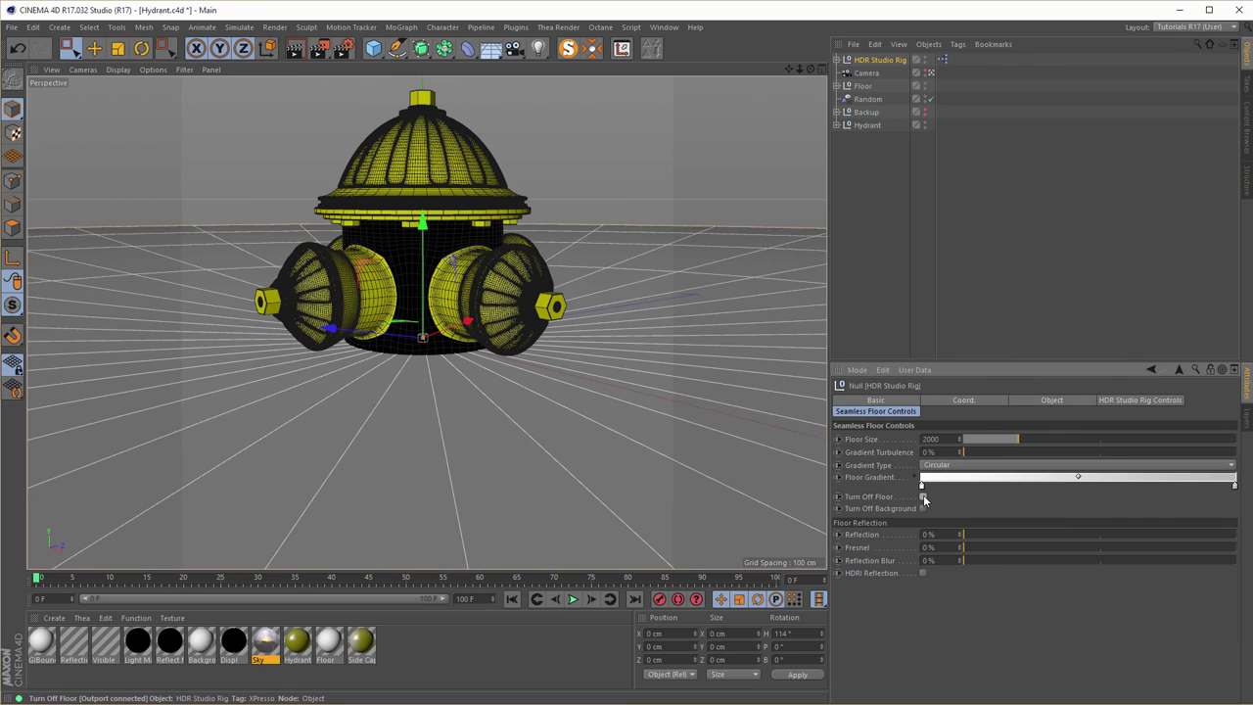
left_click(923, 498)
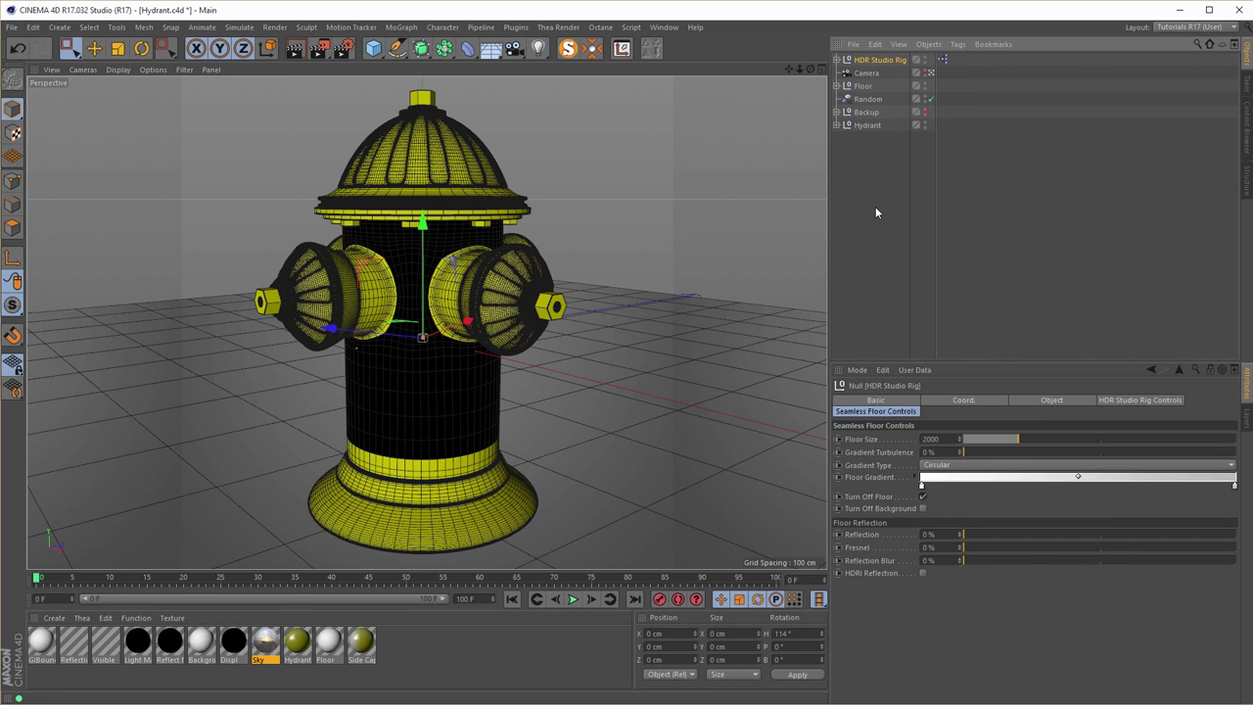
key("Delete")
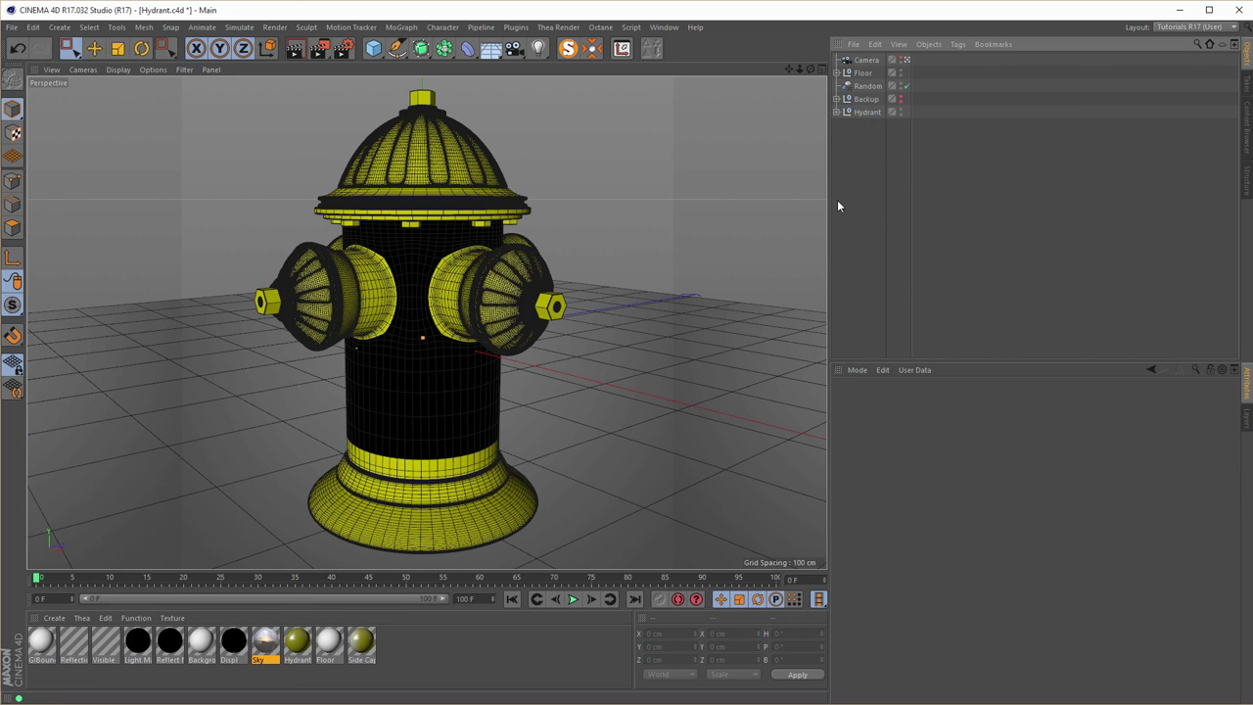